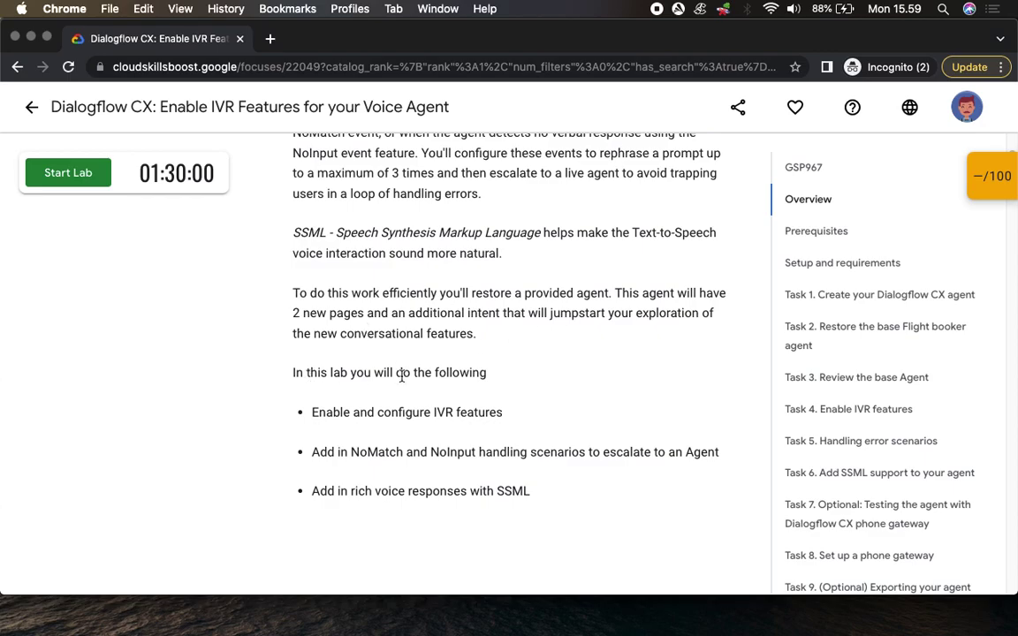
Read the lab's overview and prerequisites, and review the list of scored checkpoints
scroll(323, 318, "down", 4)
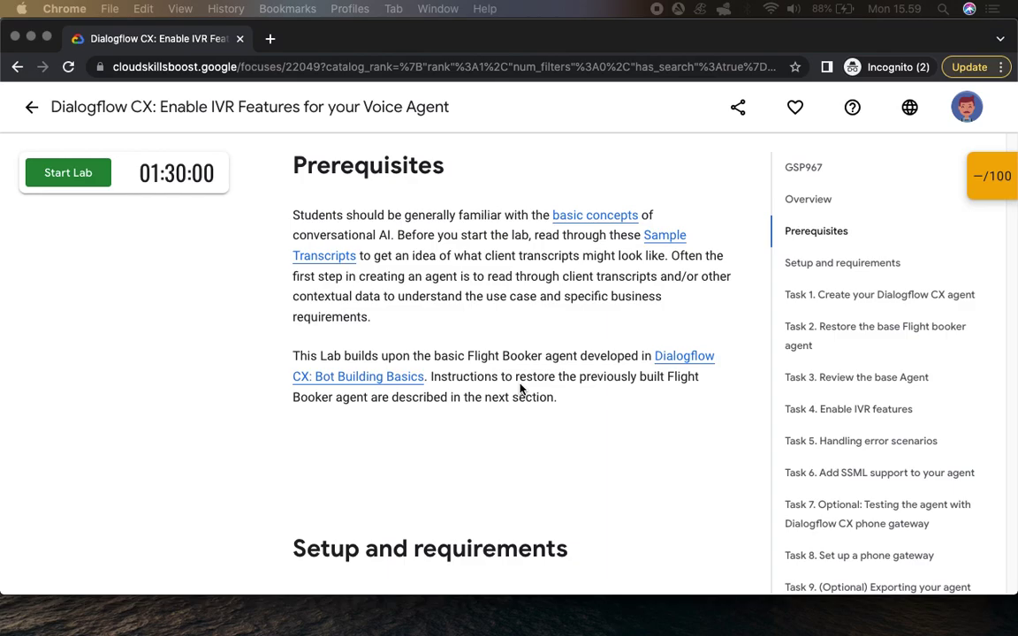
scroll(519, 389, "down", 5)
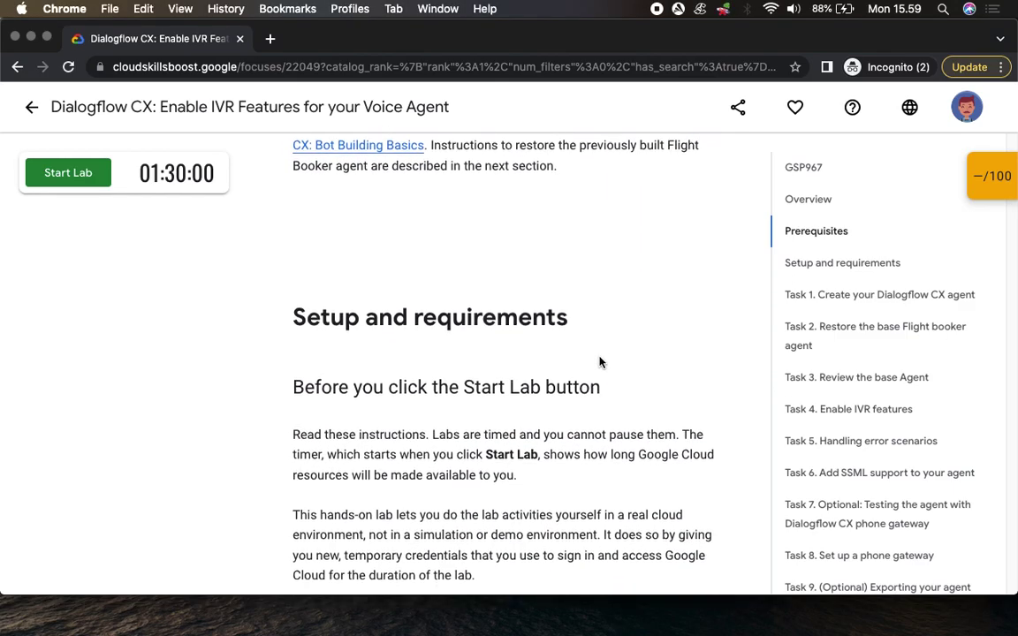
scroll(599, 361, "down", 1)
scroll(599, 362, "down", 2)
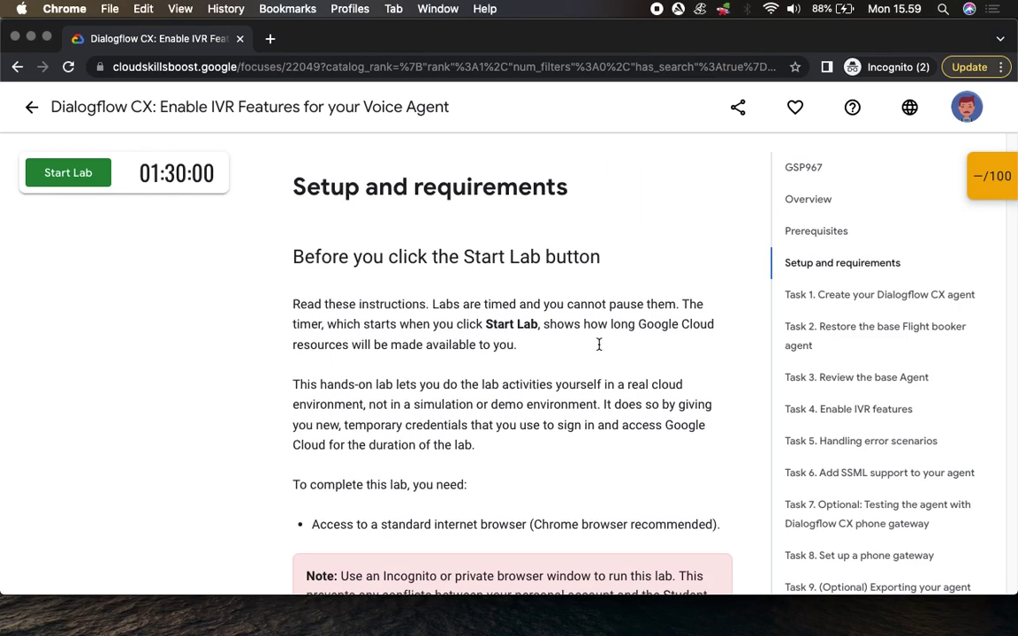
left_click(987, 179)
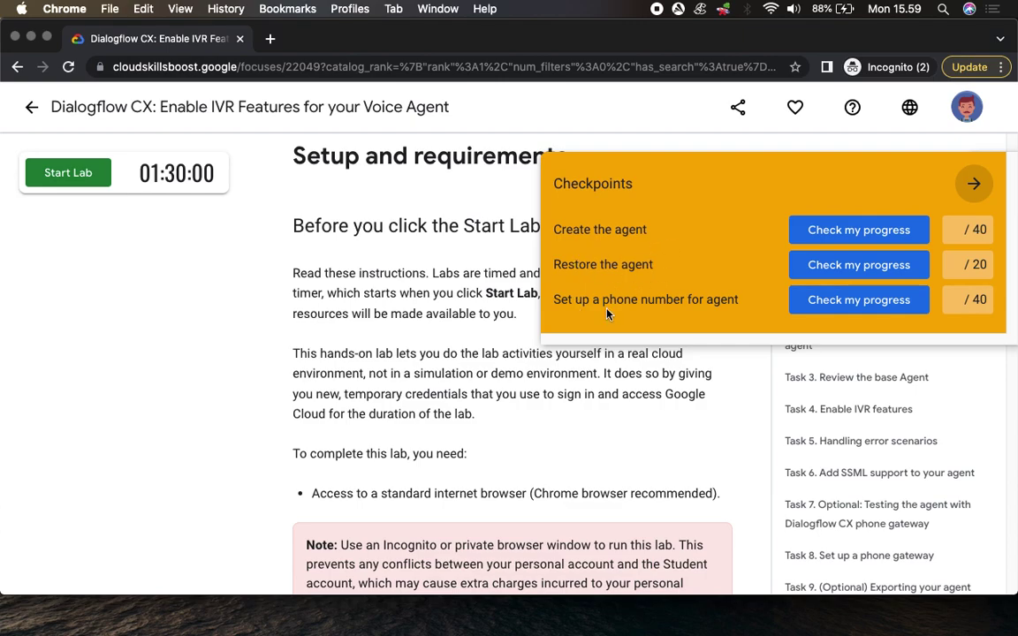
left_click(974, 184)
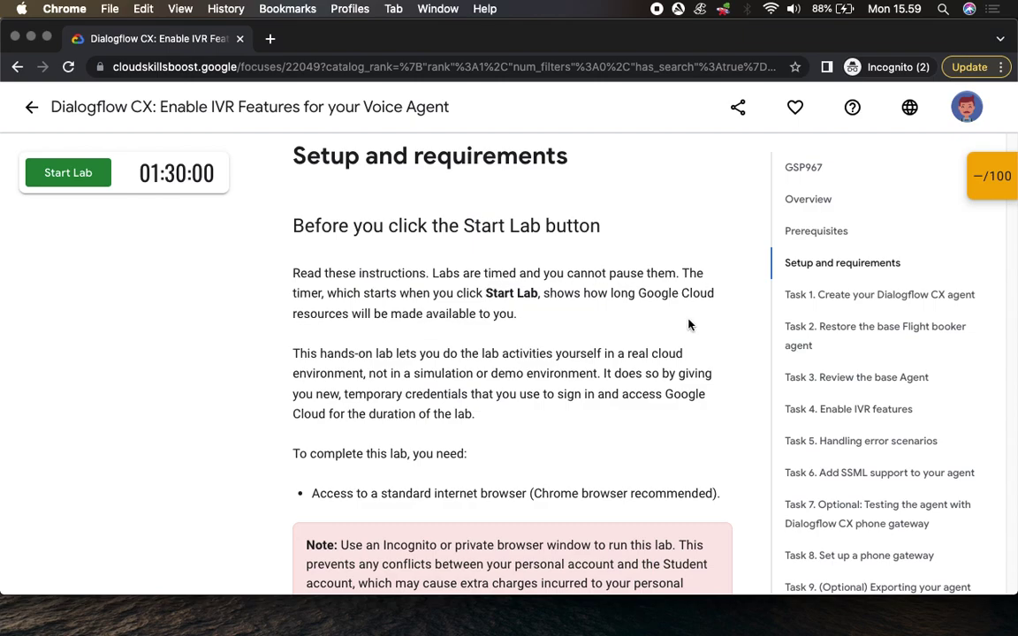
Read the setup requirements and Google Cloud Console sign-in instructions through to Task 1
scroll(689, 325, "down", 2)
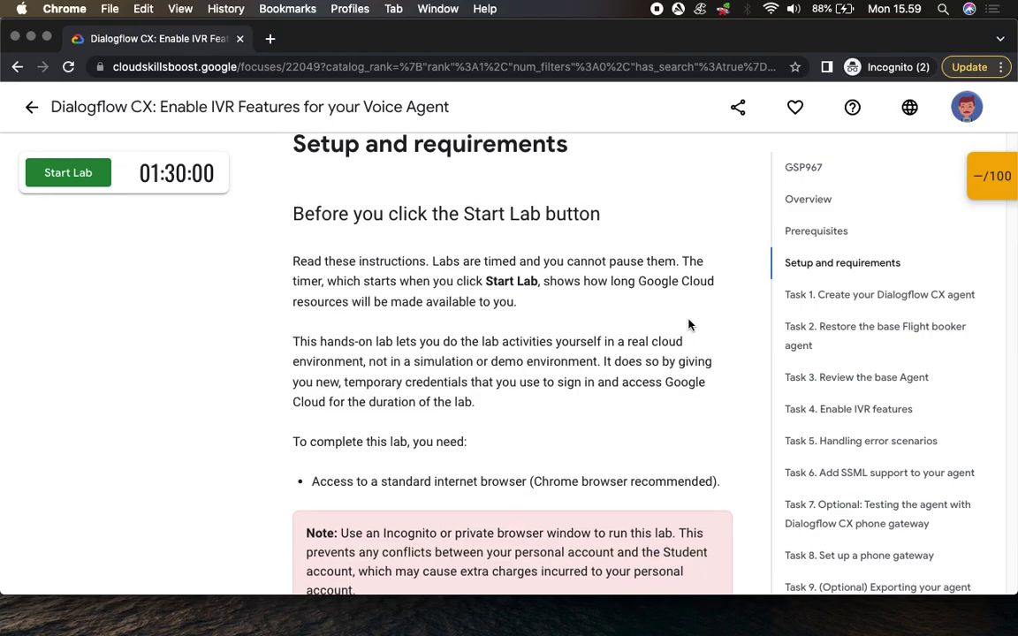
scroll(623, 276, "down", 1)
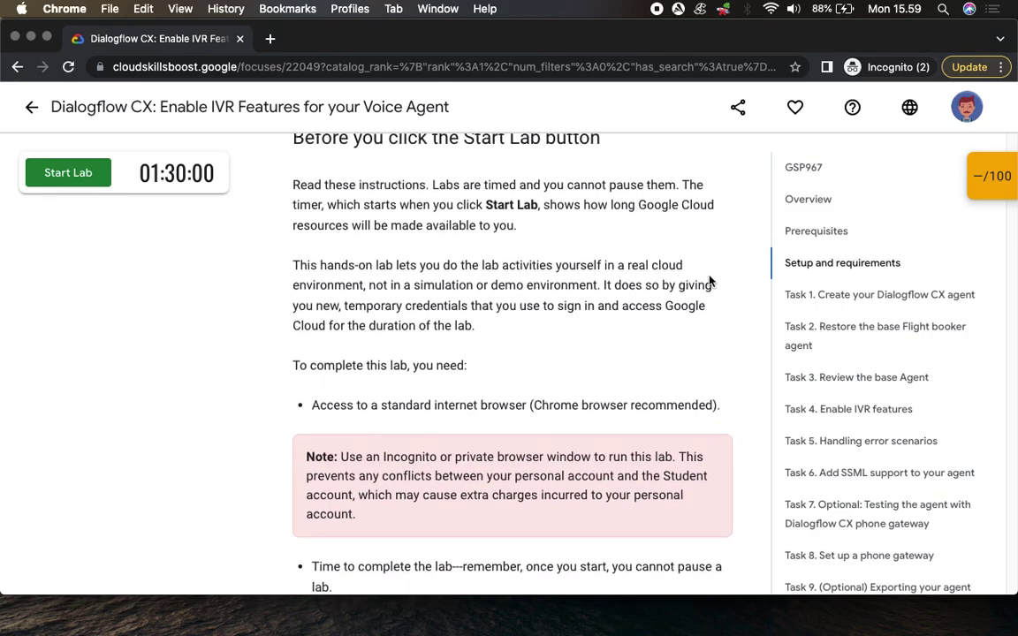
scroll(622, 276, "down", 1)
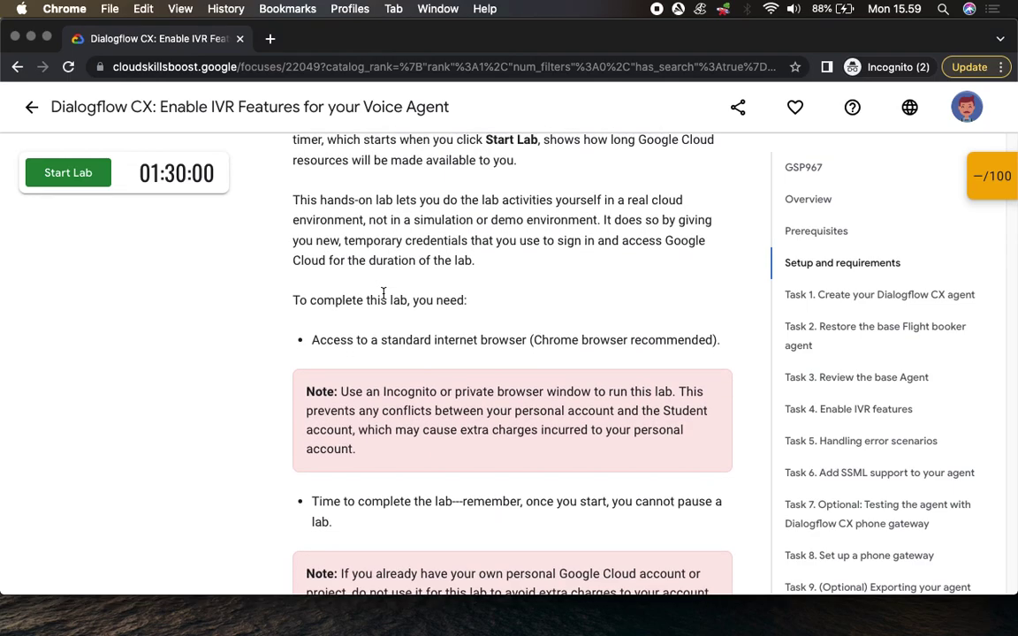
scroll(383, 293, "down", 8)
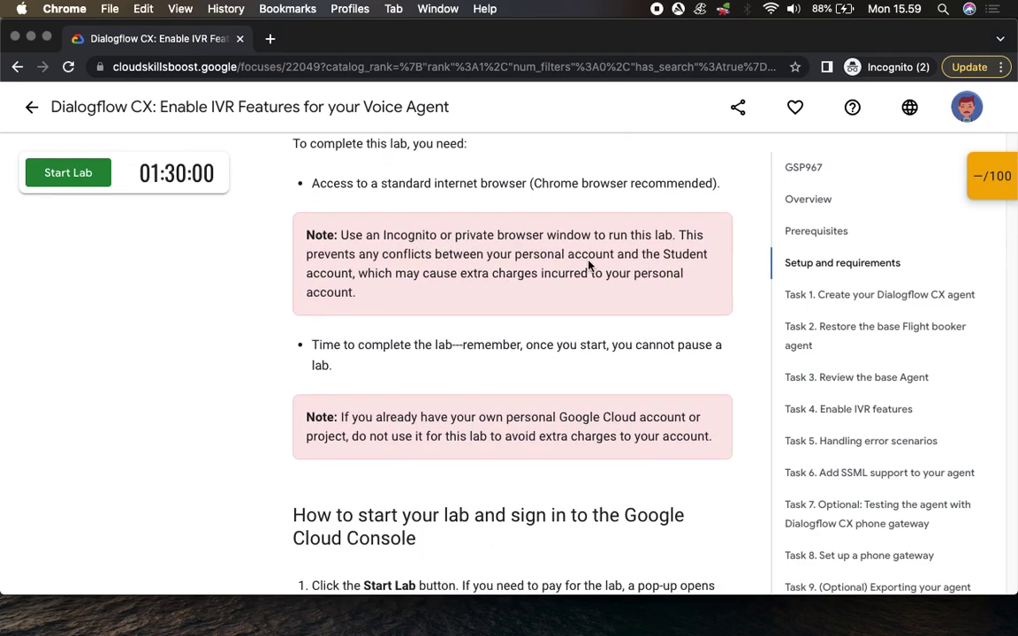
scroll(449, 342, "down", 5)
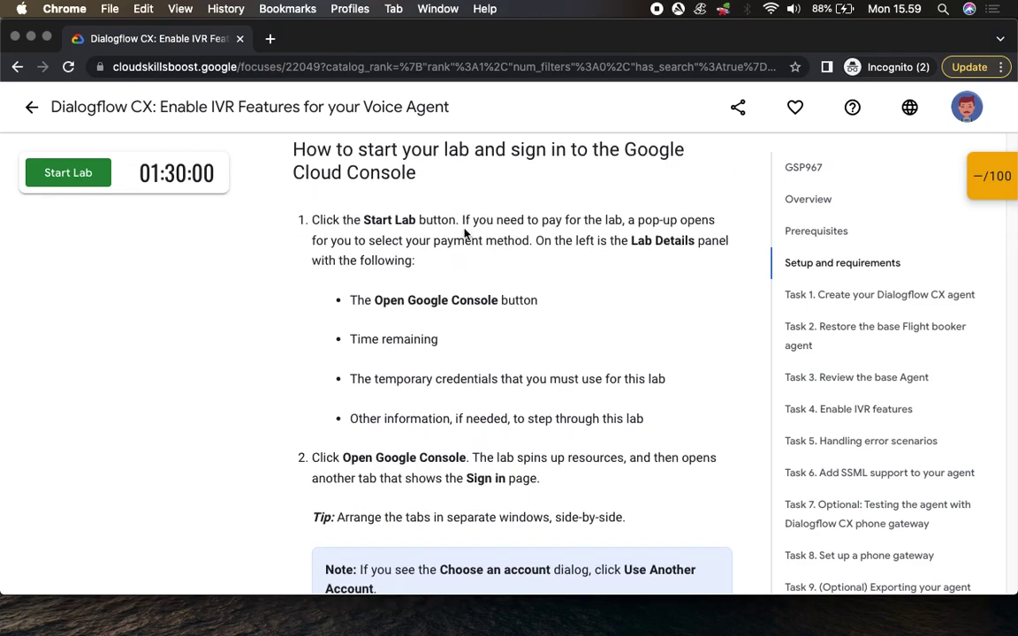
scroll(529, 264, "down", 9)
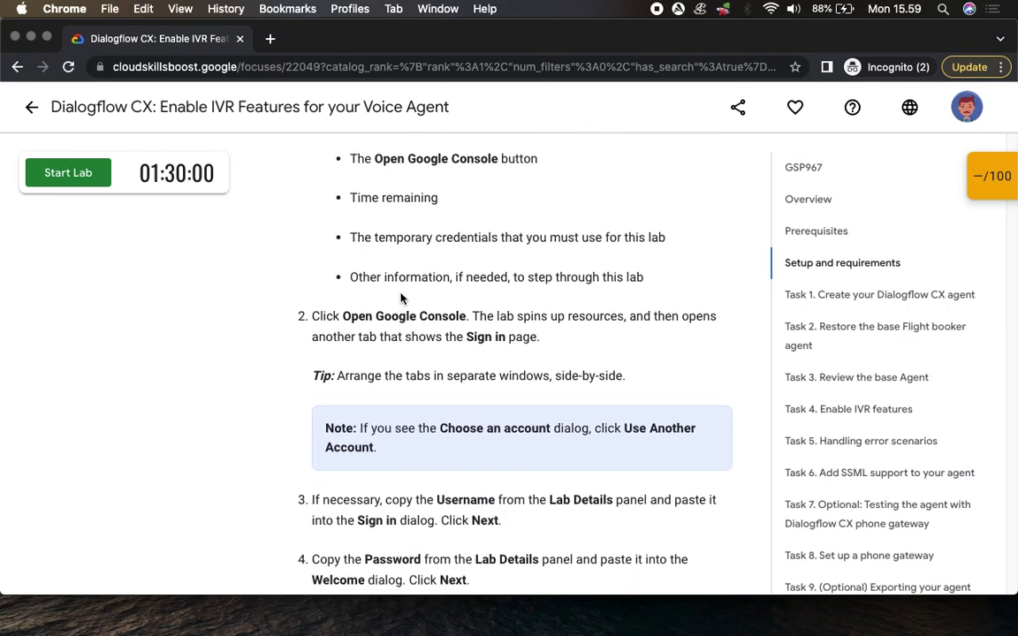
scroll(478, 299, "down", 9)
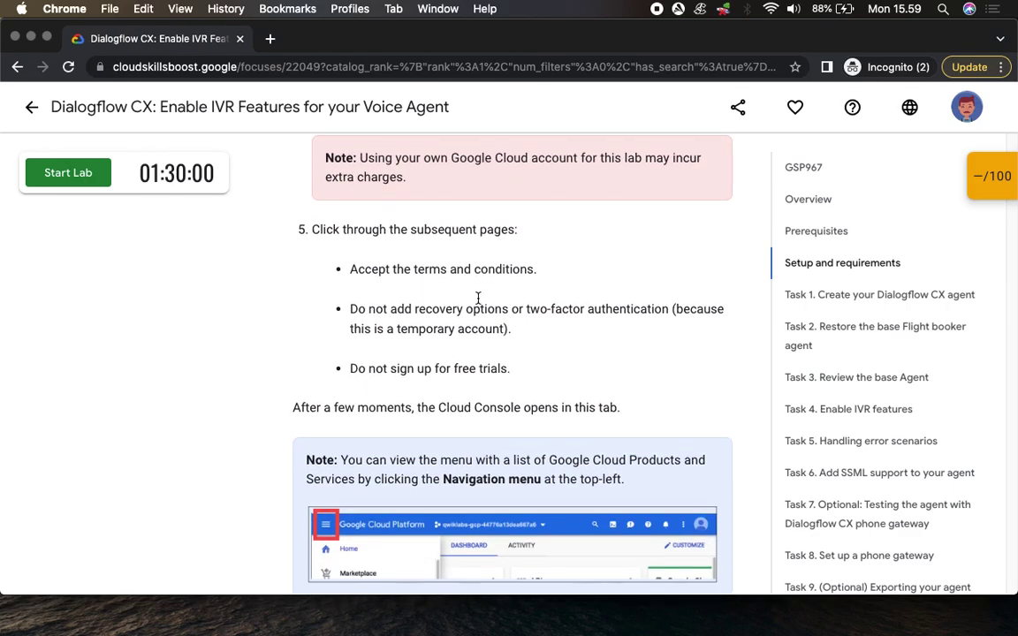
scroll(478, 303, "down", 1)
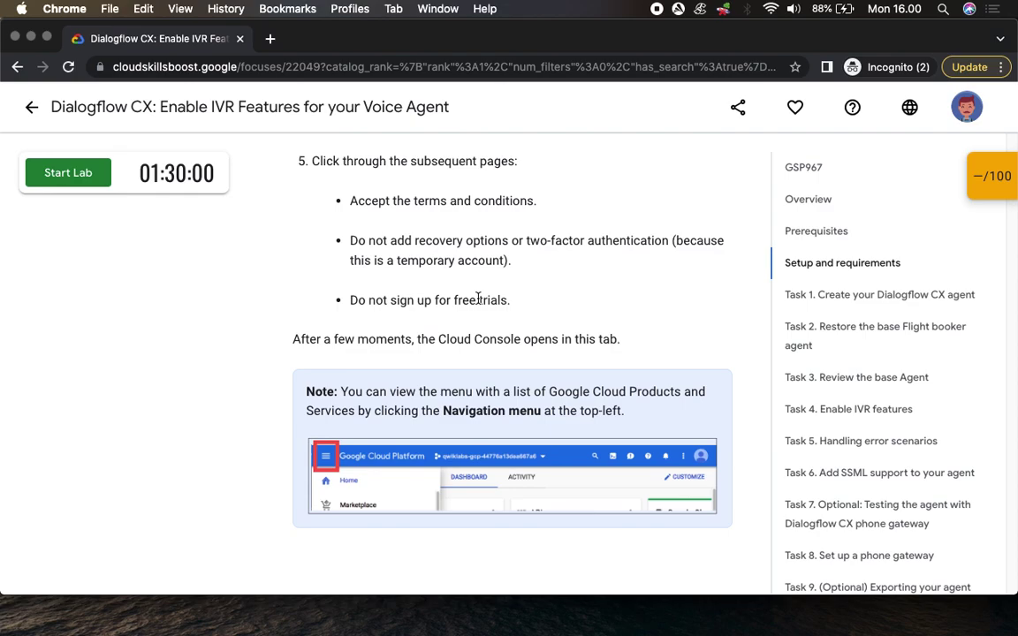
scroll(478, 299, "down", 6)
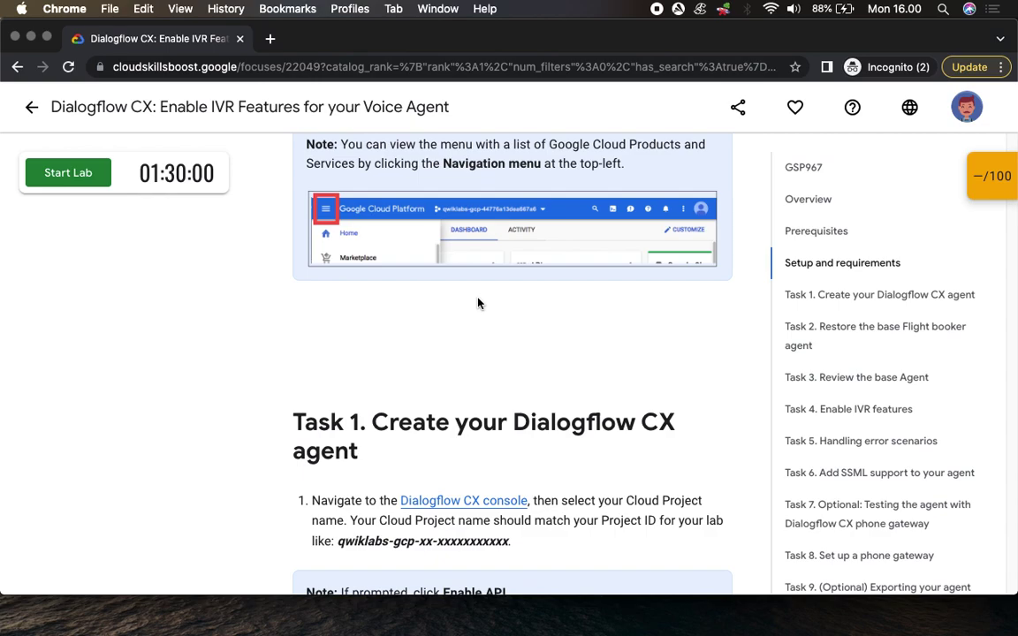
scroll(478, 303, "down", 6)
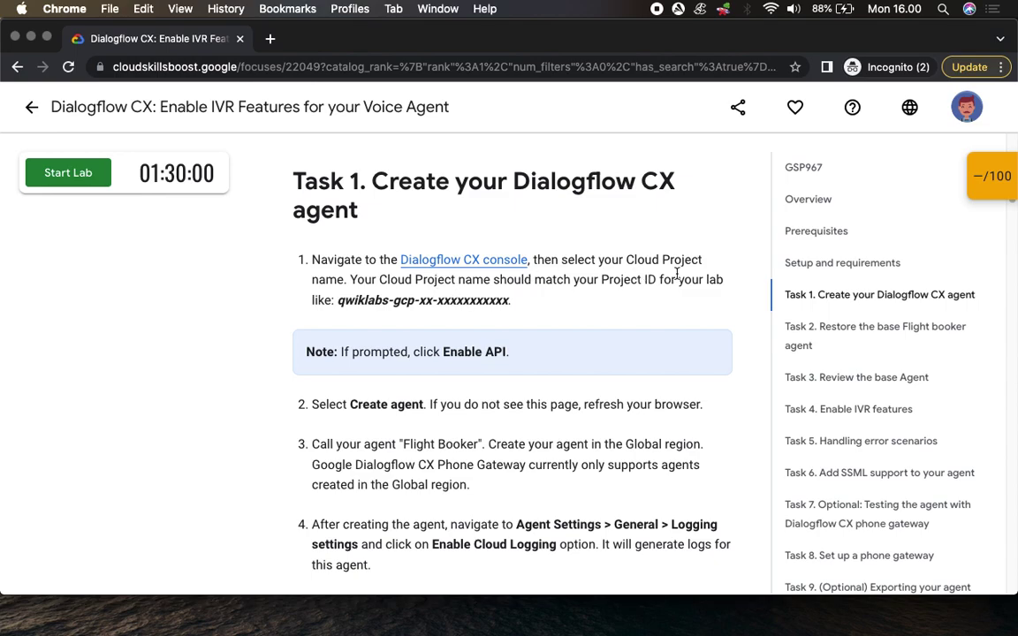
Start the lab and submit its temporary username on the Google Console sign-in page
left_click(69, 172)
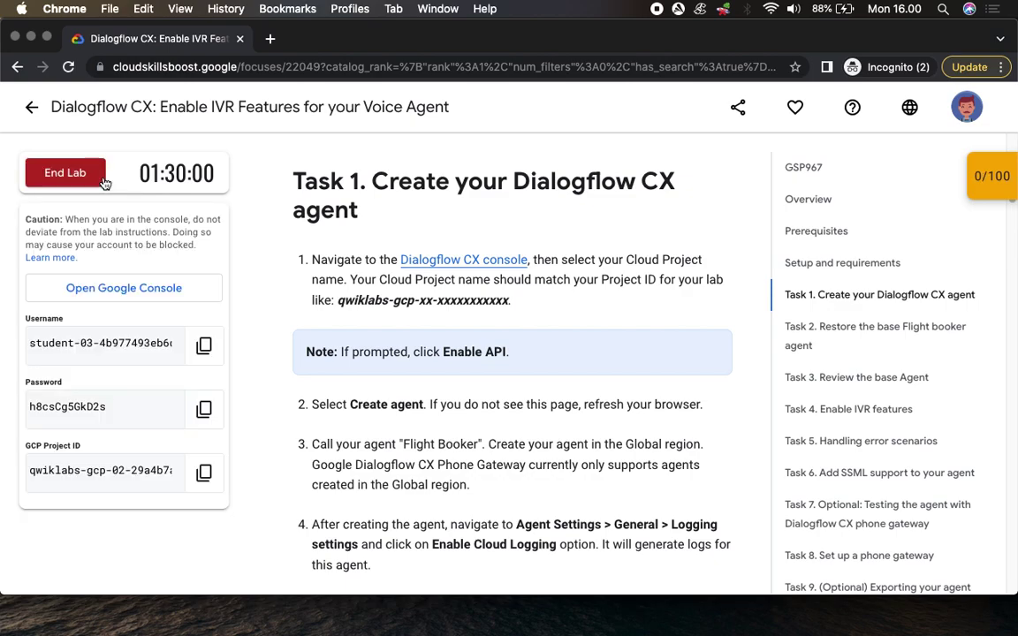
left_click(201, 408)
left_click(159, 288)
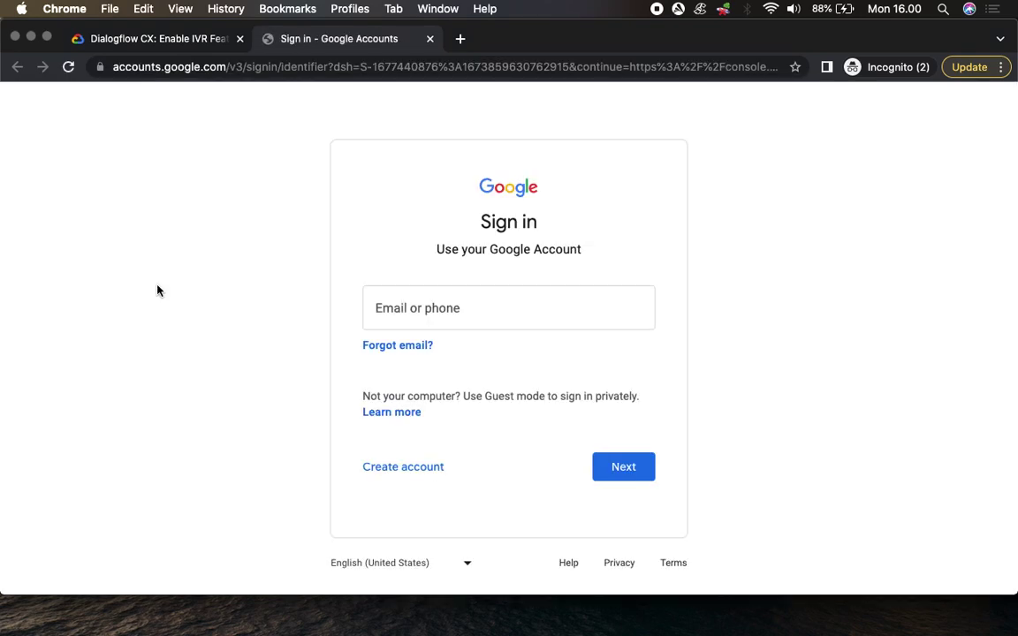
key("super+v")
left_click(623, 477)
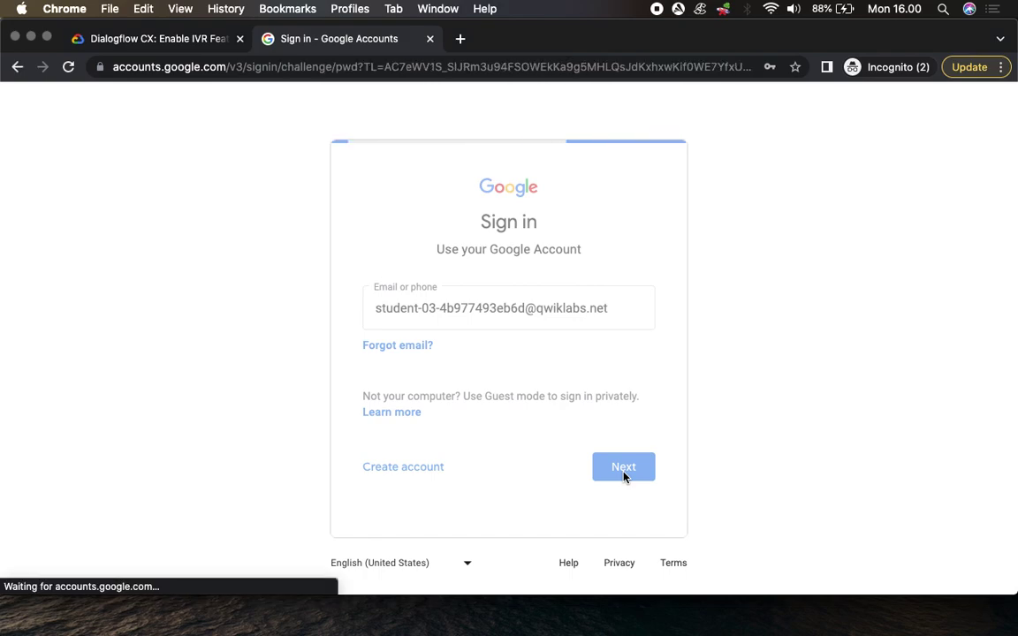
Copy the temporary account password from the lab details and sign in to the Google account with it
left_click(165, 40)
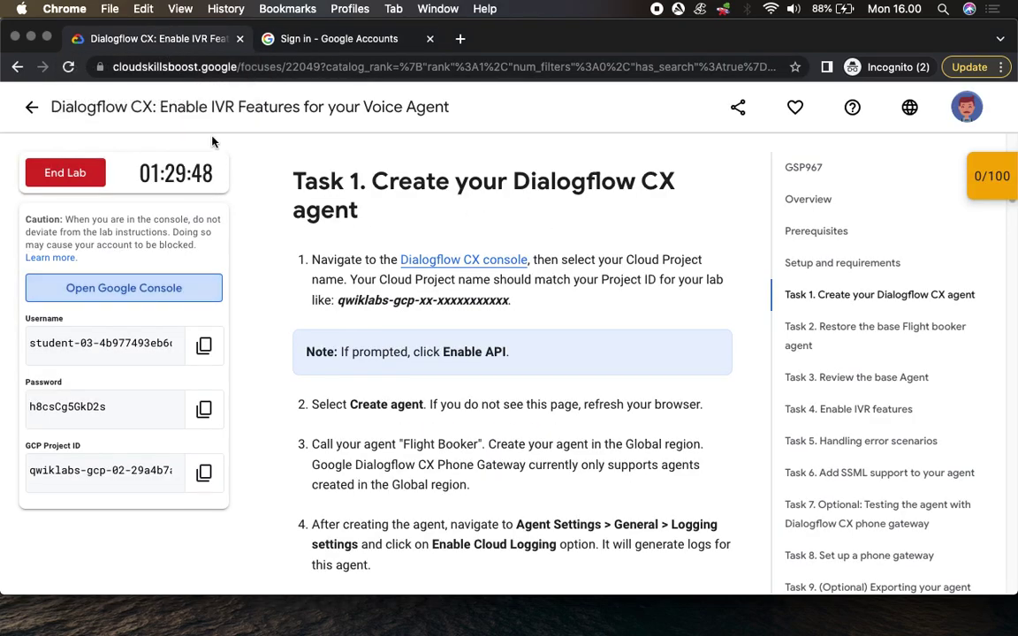
left_click(204, 409)
left_click(318, 38)
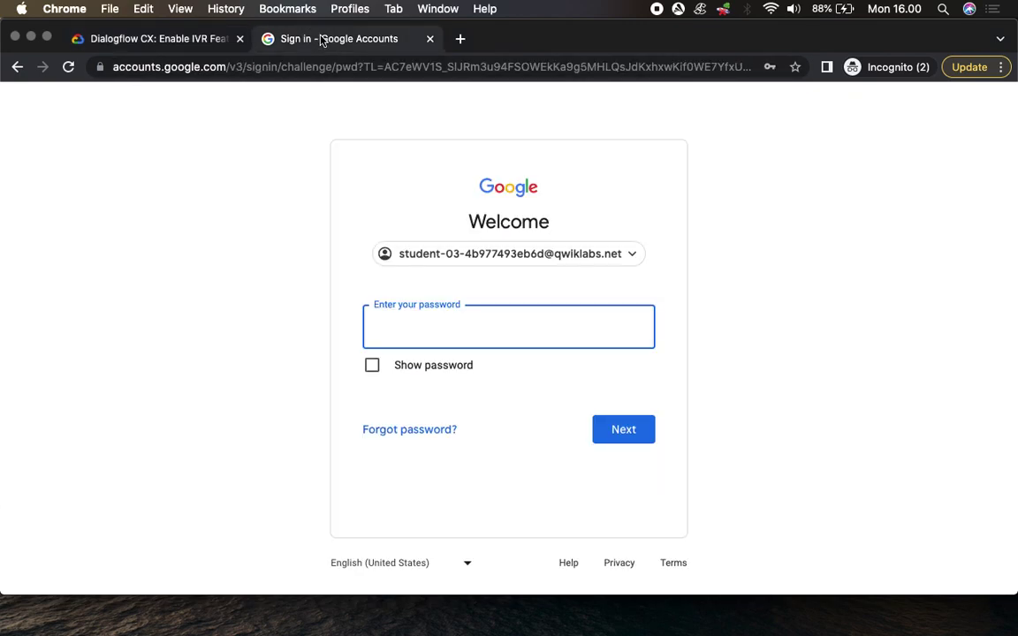
key("super+v")
left_click(635, 435)
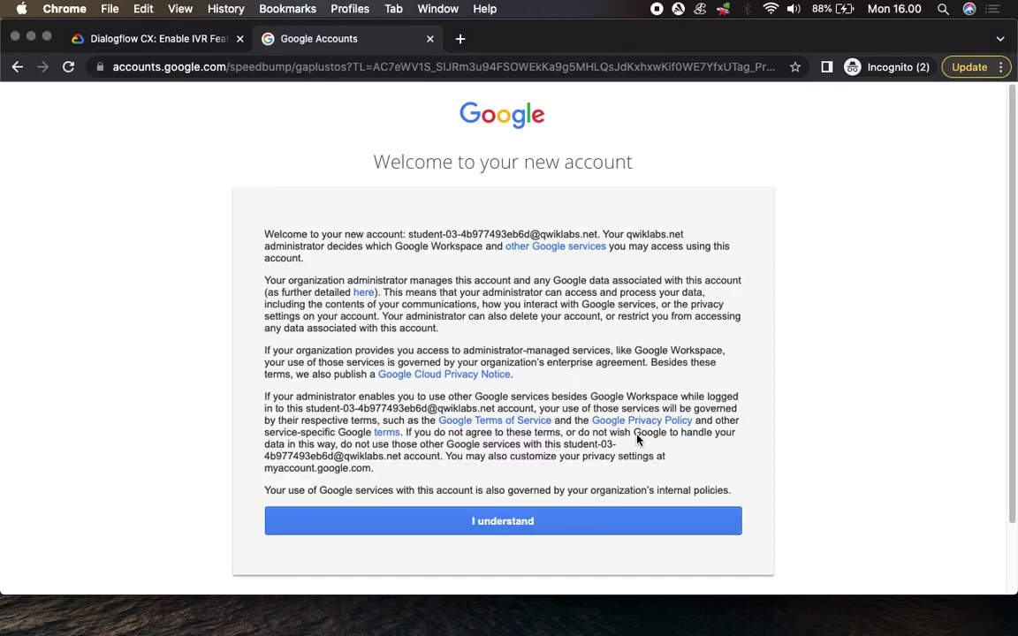
Accept the new account notice and agree to the Google Cloud Platform Terms of Service
left_click(583, 523)
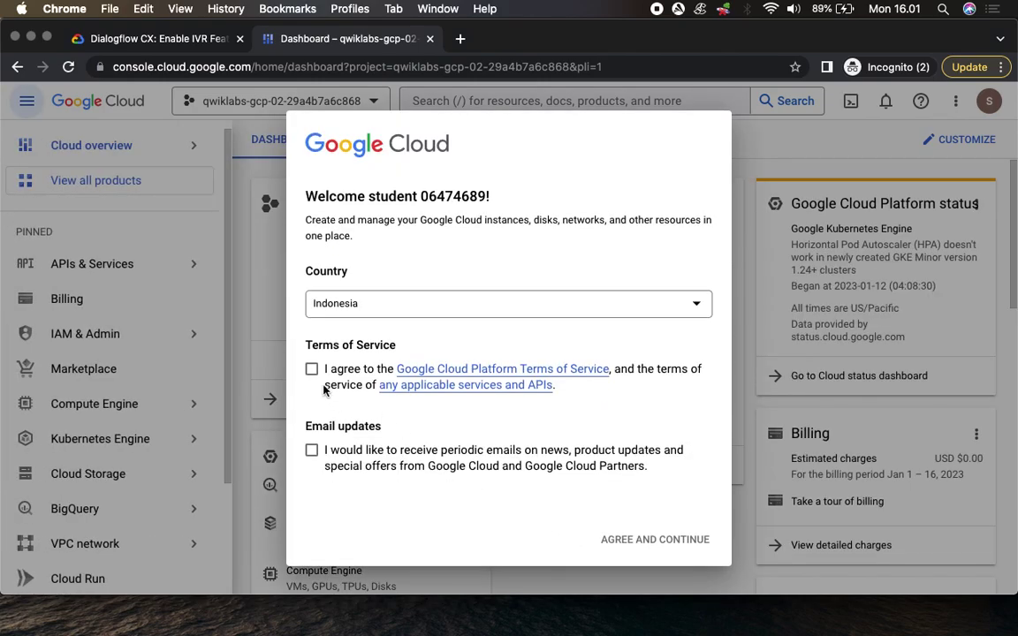
left_click(311, 368)
left_click(649, 540)
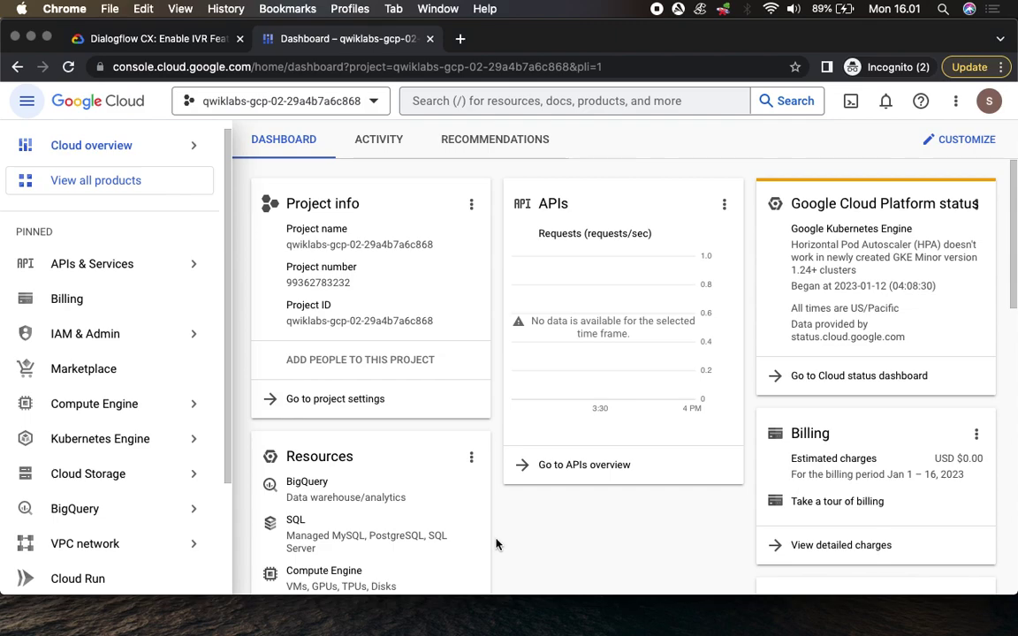
Open the Dialogflow CX console from the Task 1 instructions and select the lab's qwiklabs-gcp project
left_click(146, 38)
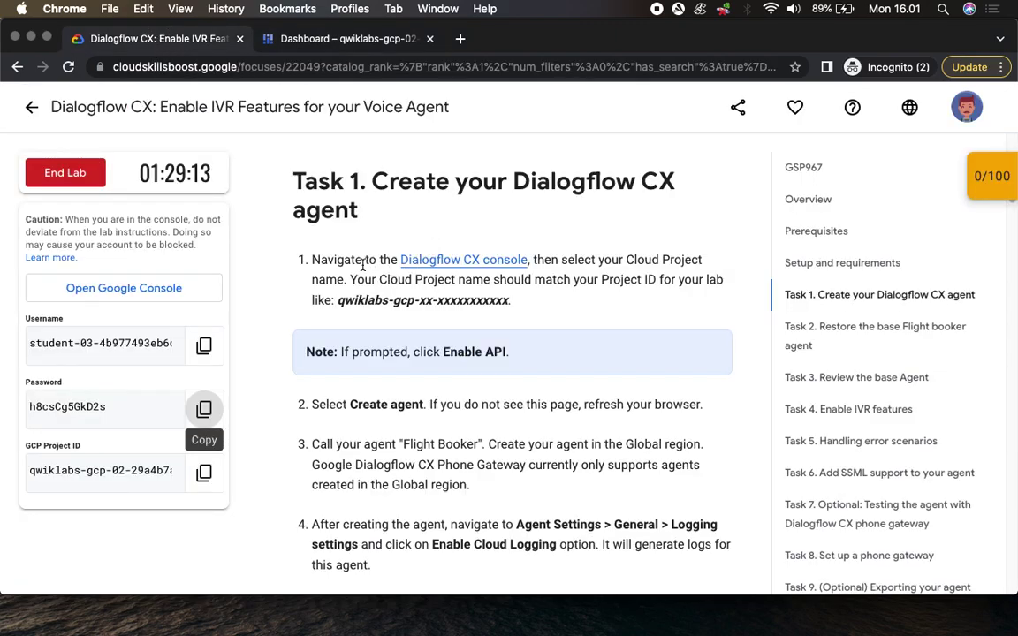
left_click(484, 260)
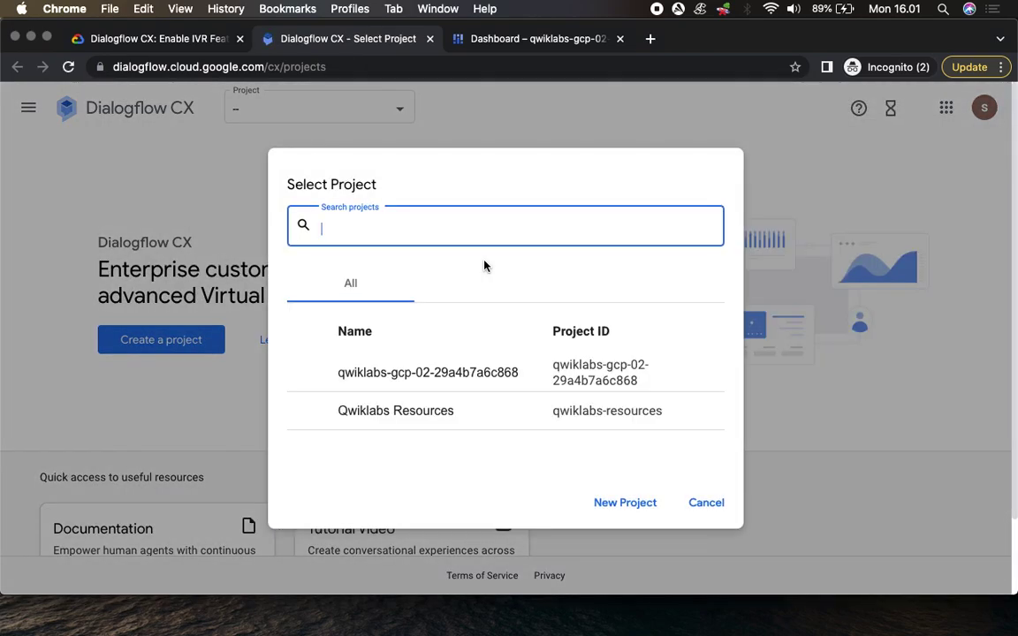
left_click(491, 372)
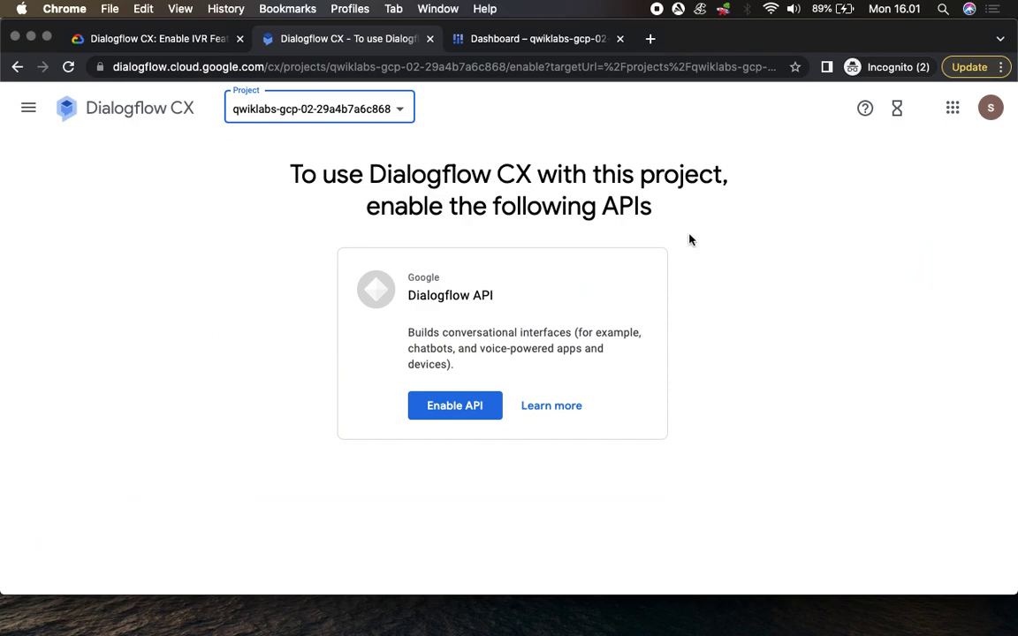
Check the remaining Task 1 instructions and enable the Dialogflow API for the lab project
left_click(186, 41)
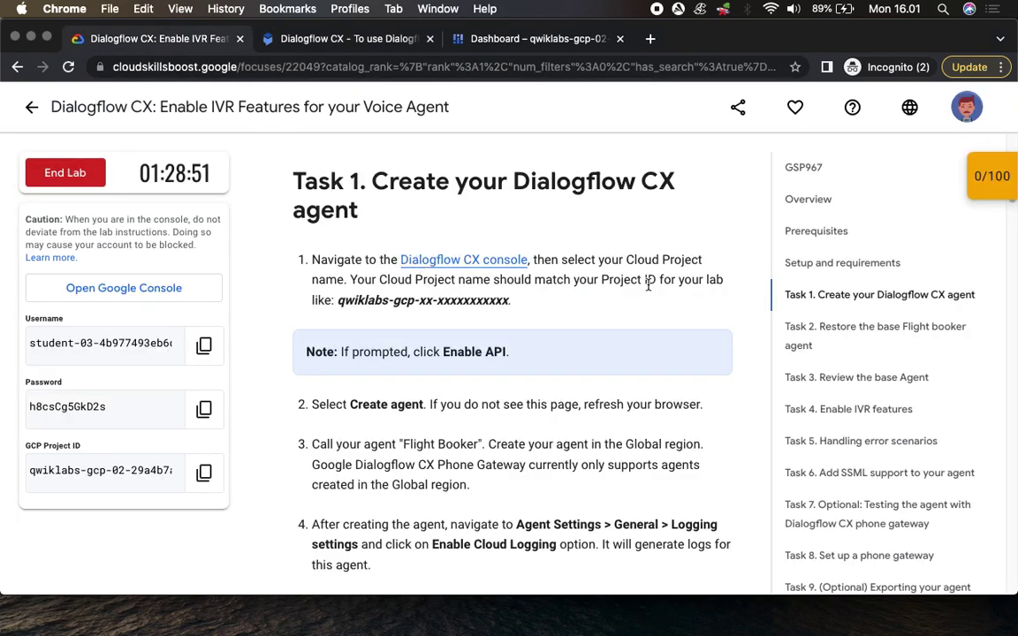
scroll(521, 353, "down", 3)
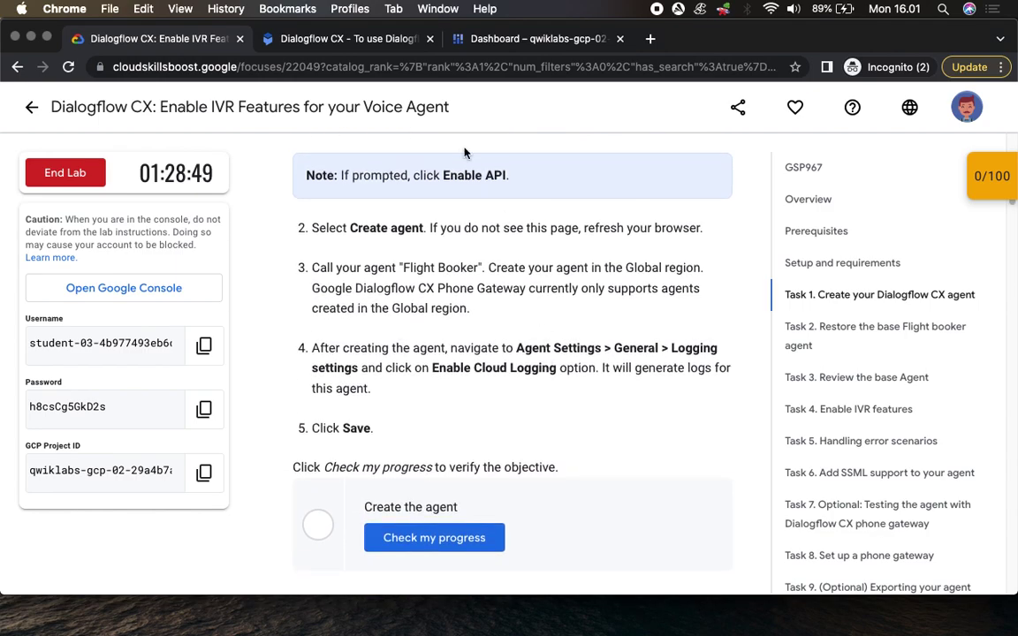
left_click(343, 39)
left_click(478, 414)
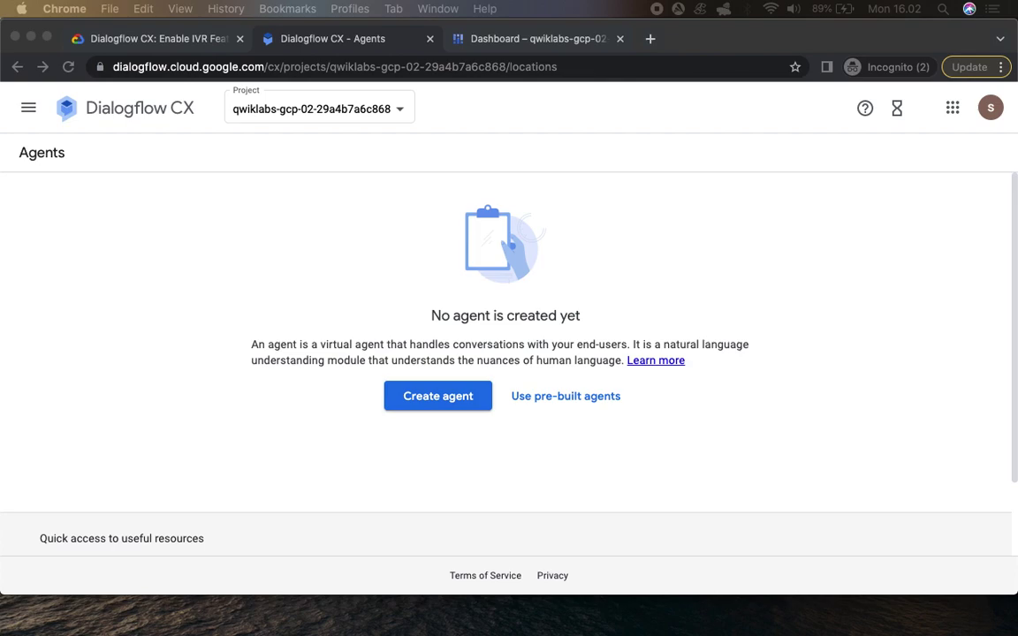
Consult the agent creation instruction and open the form for creating a new Dialogflow CX agent
left_click(168, 39)
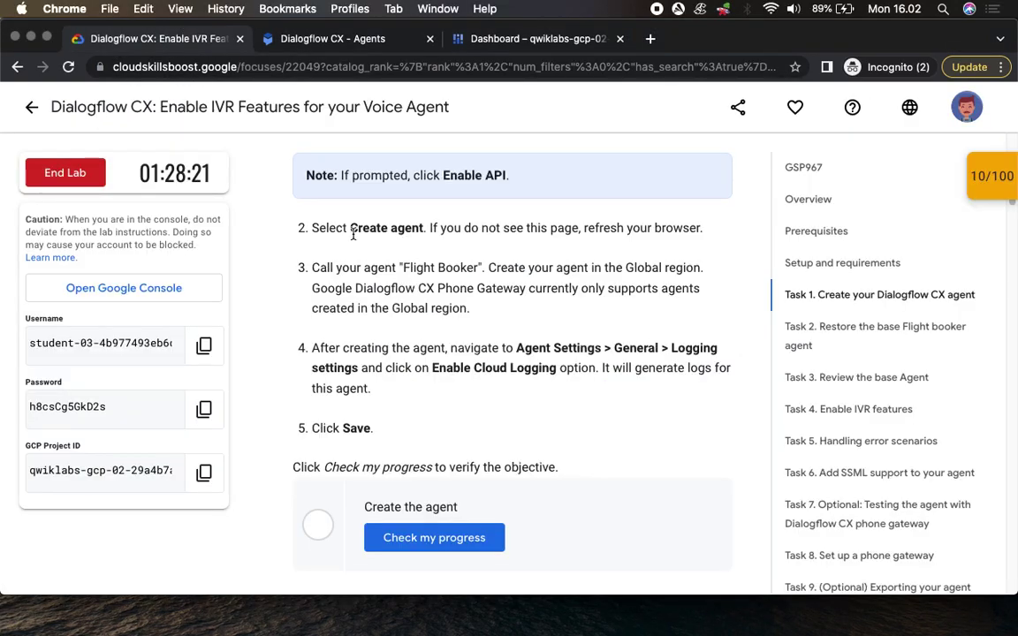
left_click_drag(351, 227, 437, 226)
left_click(291, 39)
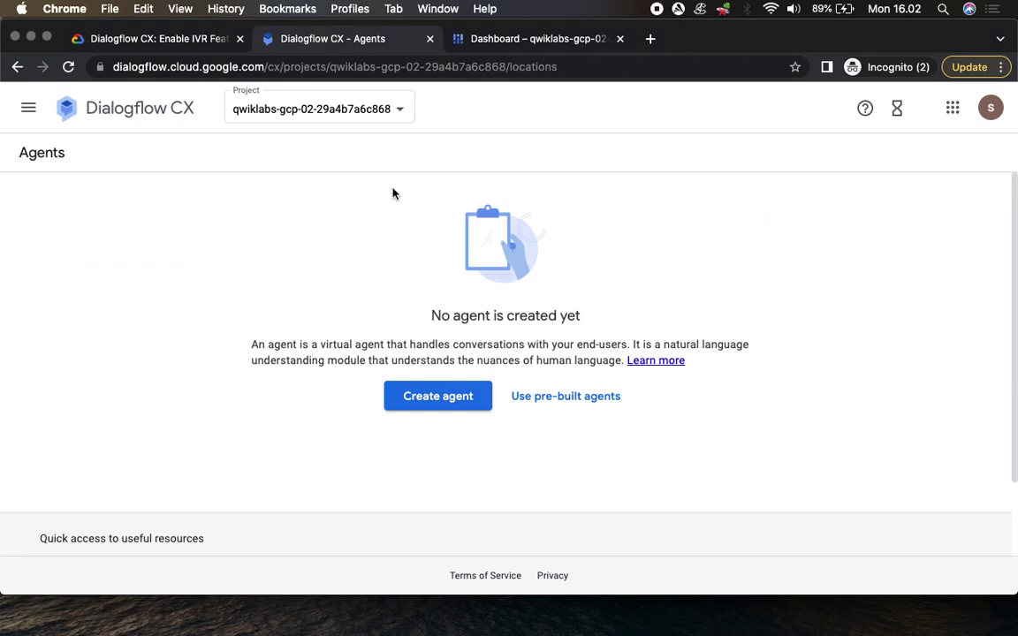
left_click(429, 396)
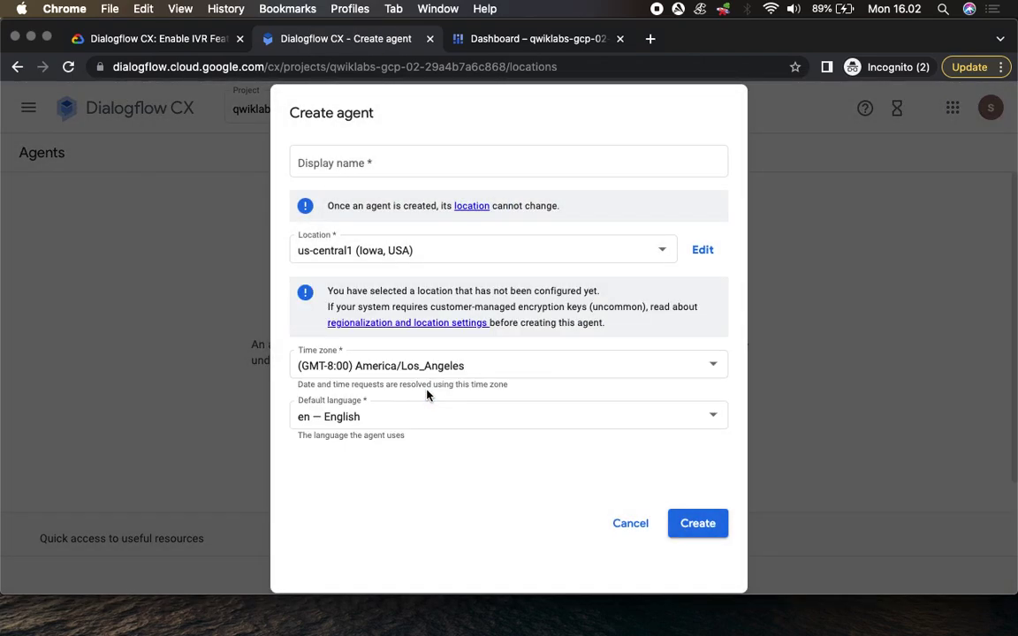
Copy the agent name from the Task 1 instructions and enter "Flight Booker" as the new agent's display name
left_click(129, 39)
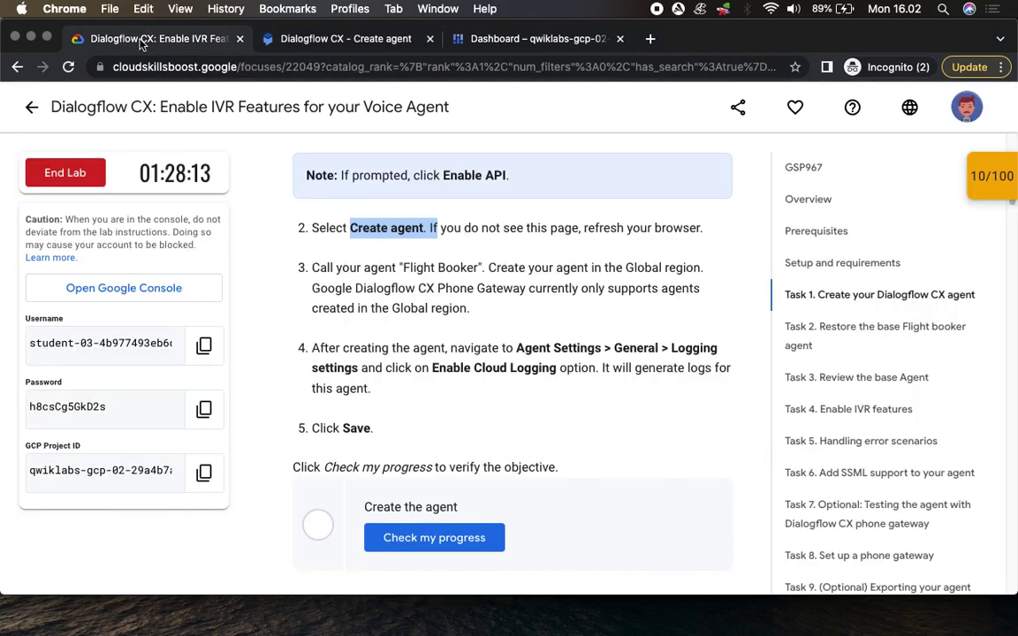
left_click_drag(404, 267, 475, 274)
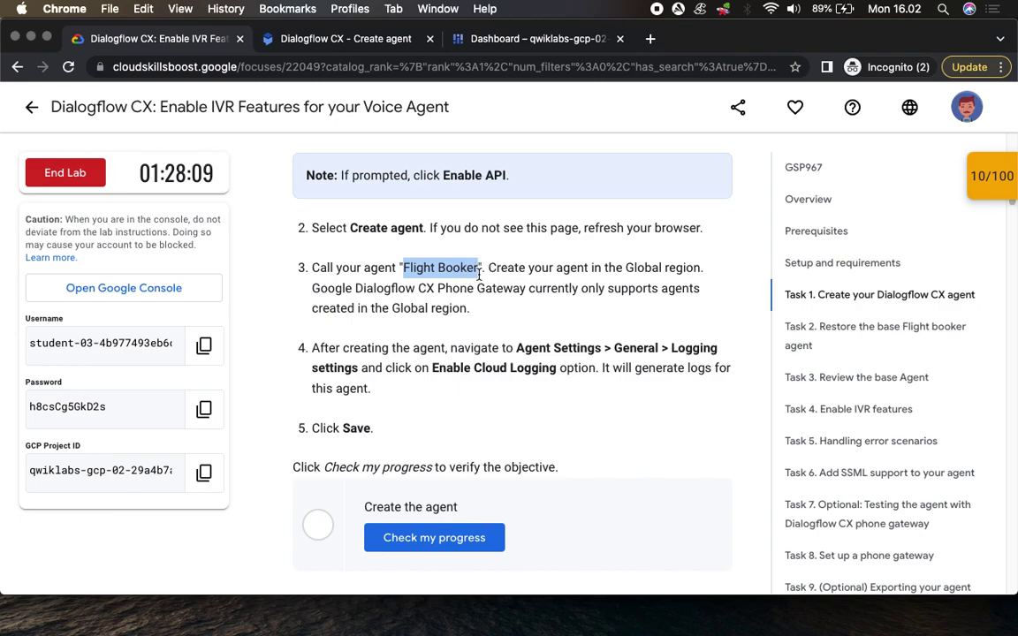
left_click(327, 39)
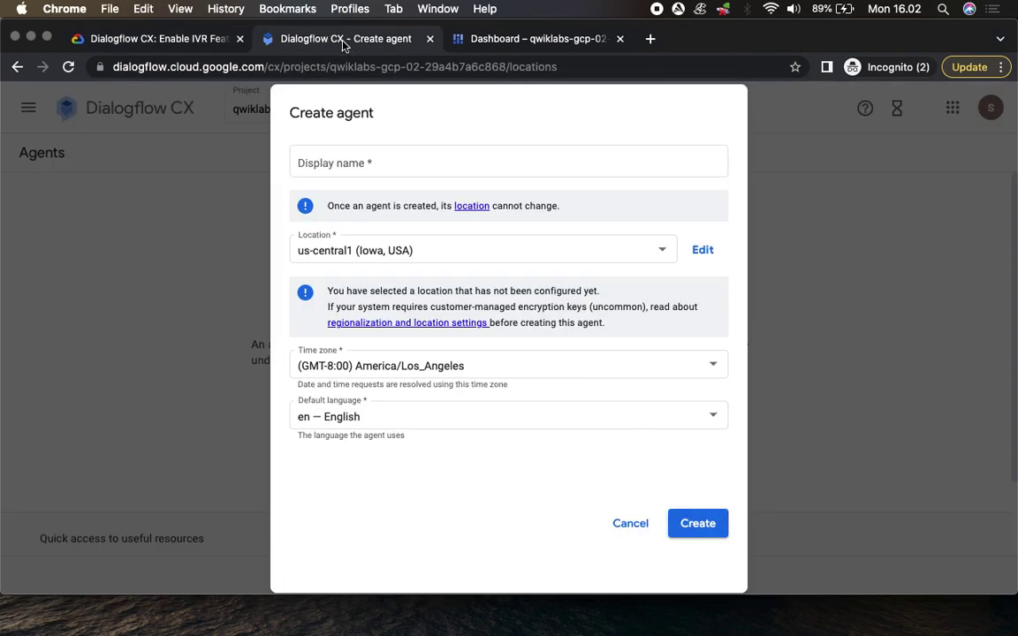
left_click(388, 164)
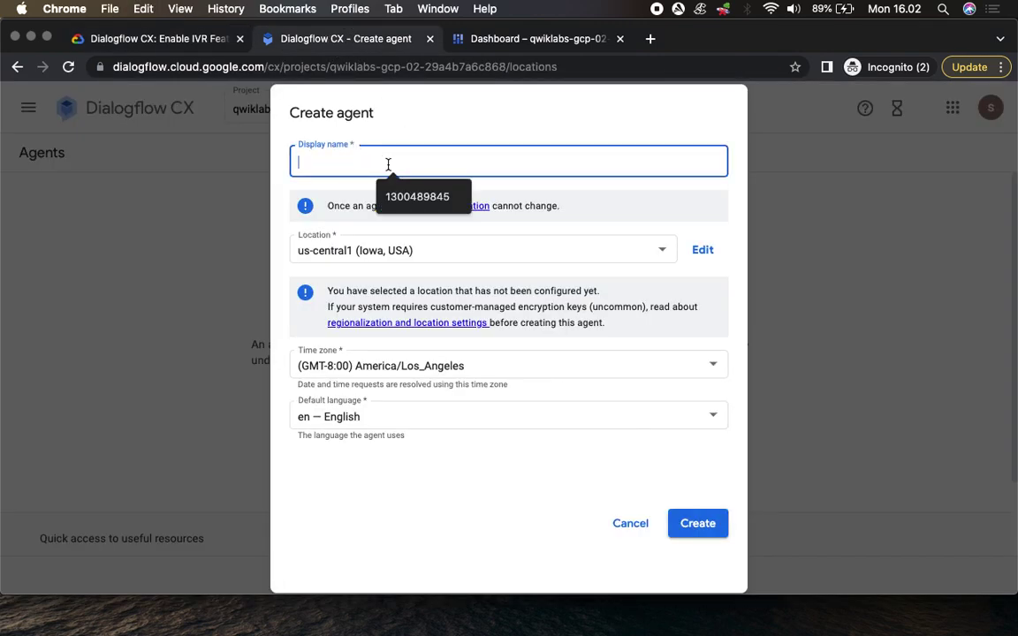
key("super+v")
Consult the region instruction and set the new agent's location to global (Global serving, data-at-rest in US)
left_click(188, 41)
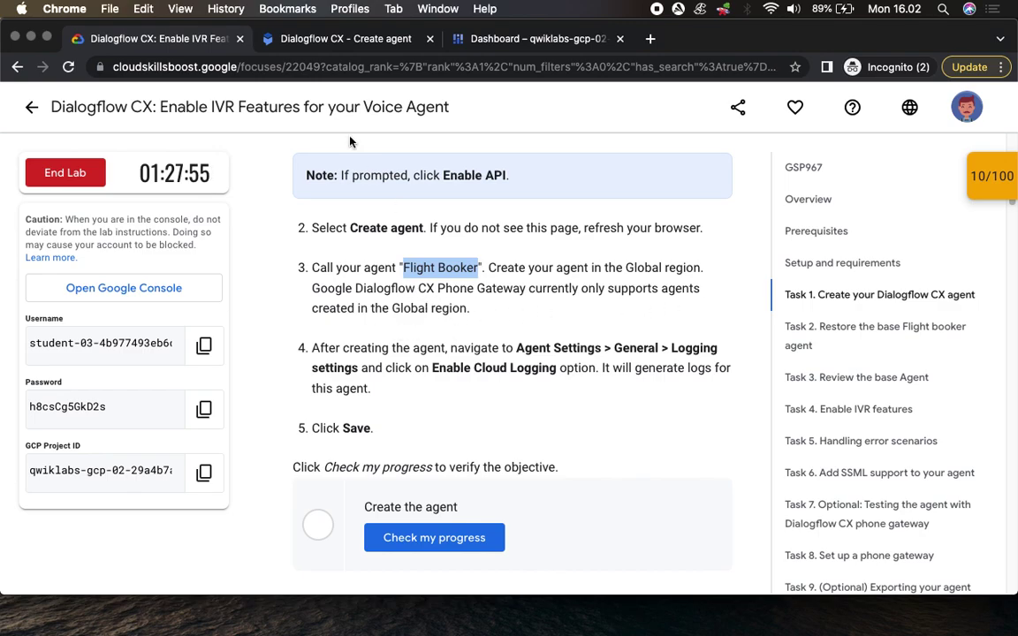
left_click(325, 39)
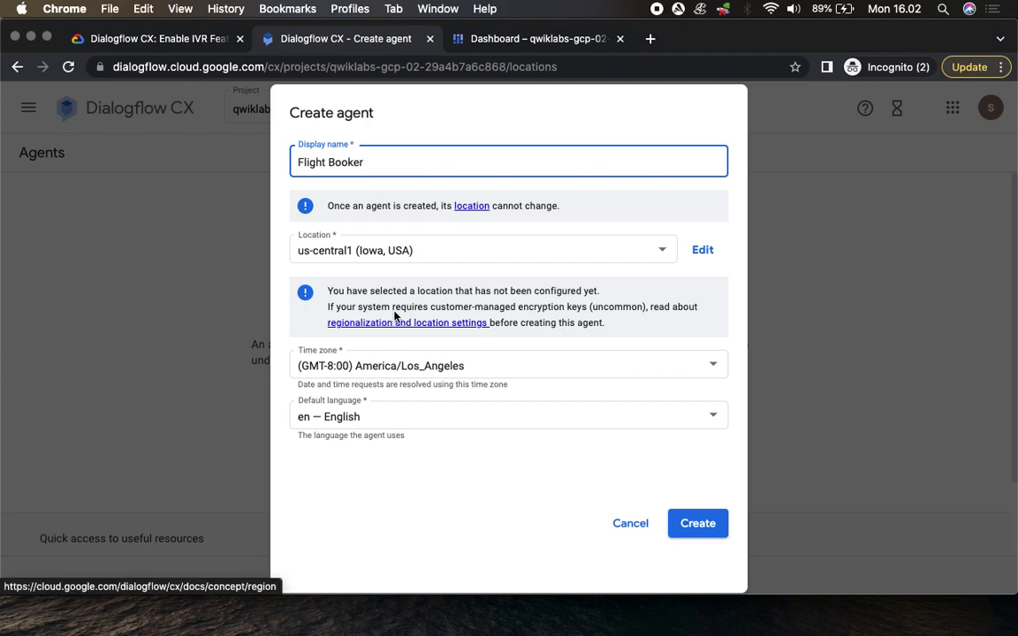
left_click(162, 39)
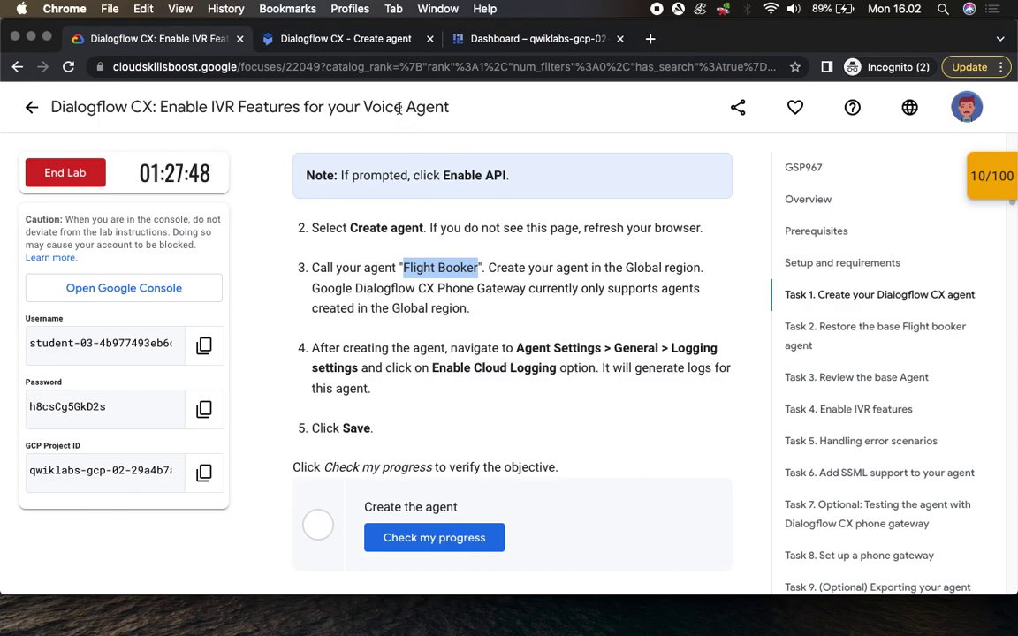
left_click(336, 39)
left_click(489, 256)
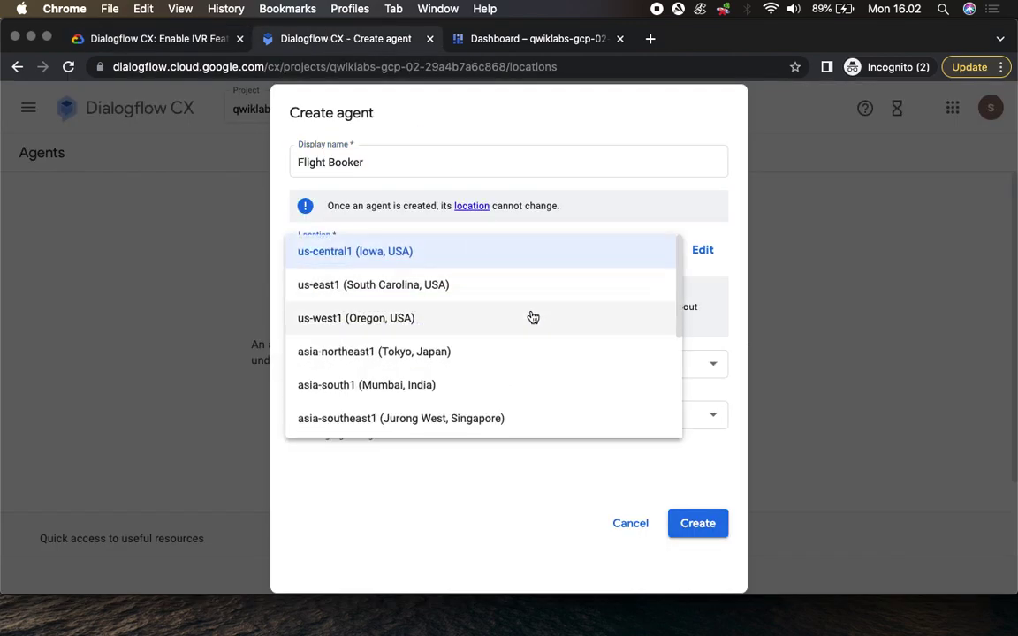
scroll(590, 343, "down", 5)
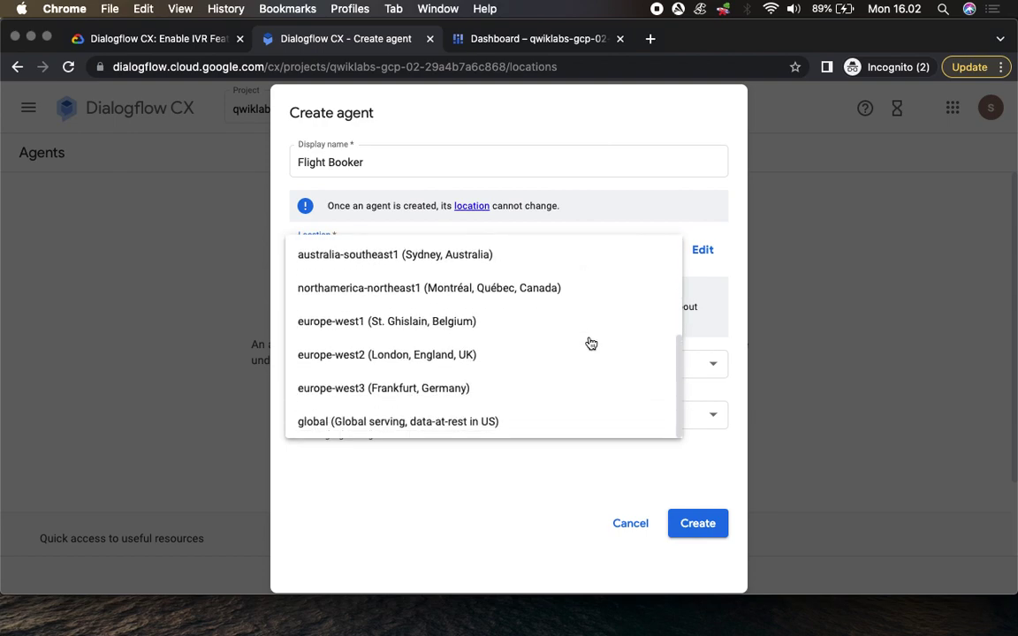
left_click(371, 422)
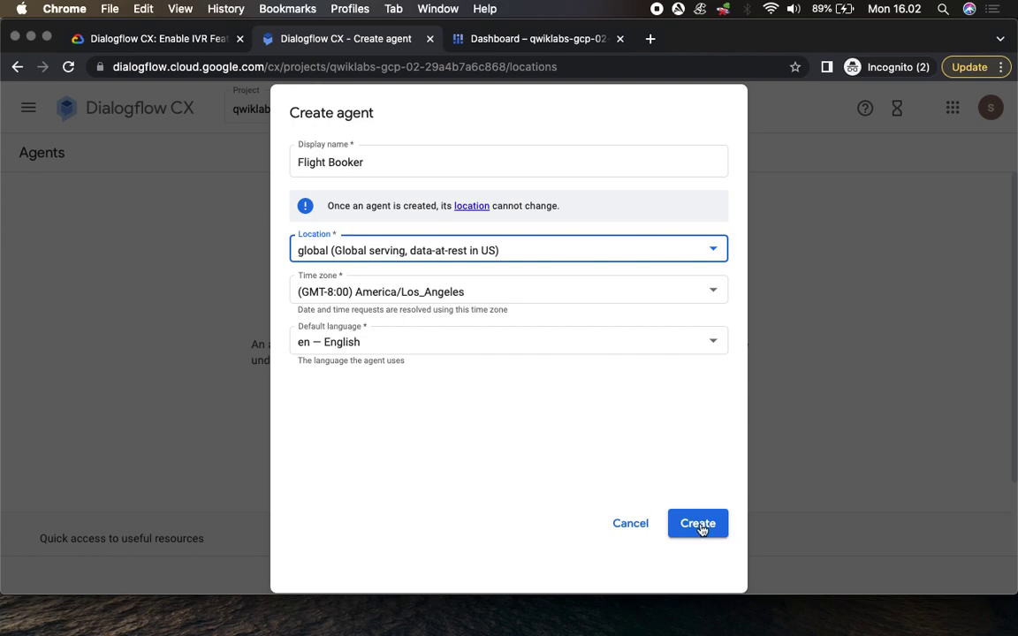
Check the remaining Task 1 instructions, create the Flight Booker agent, and dismiss the satisfaction survey
left_click(163, 40)
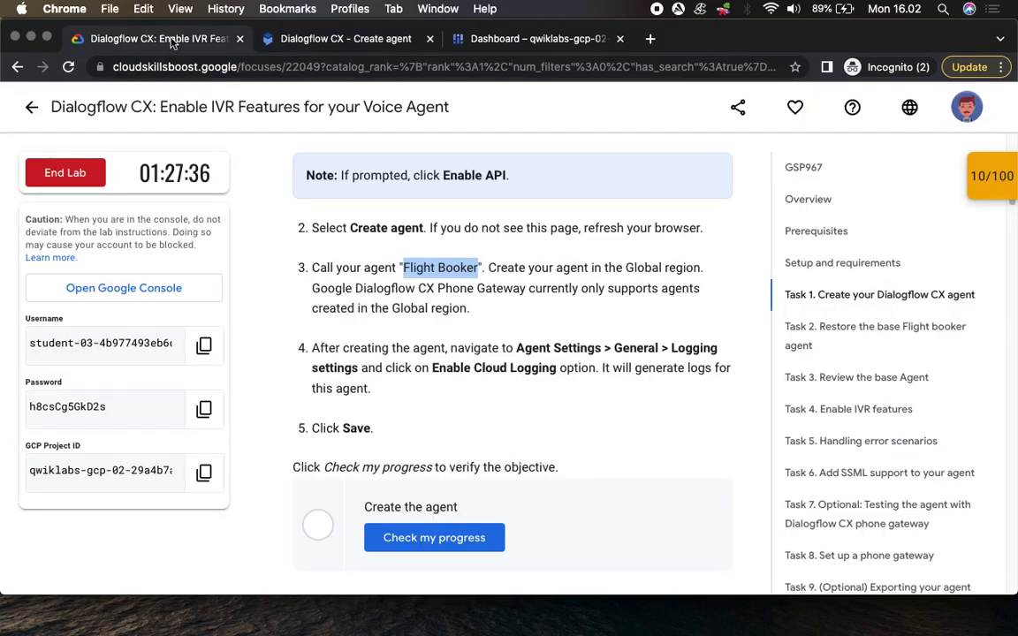
scroll(532, 340, "down", 5)
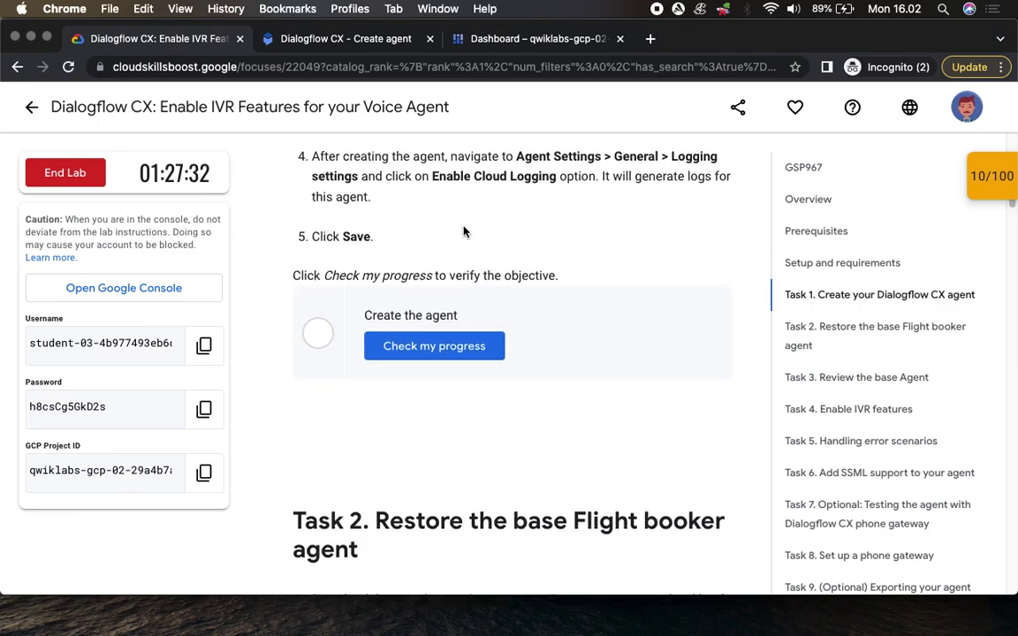
left_click(327, 38)
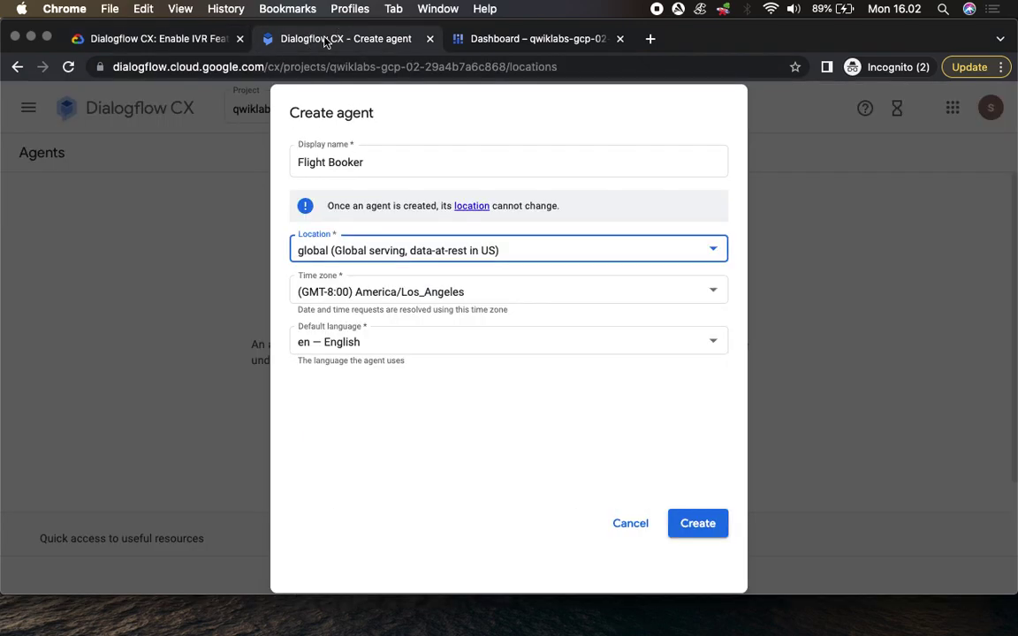
left_click(702, 528)
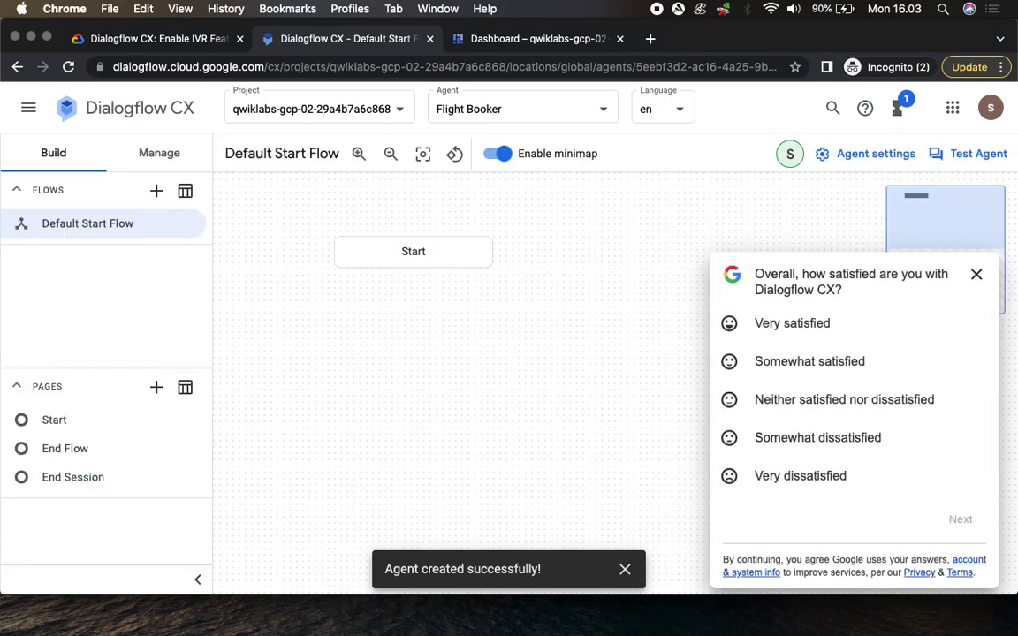
left_click(975, 274)
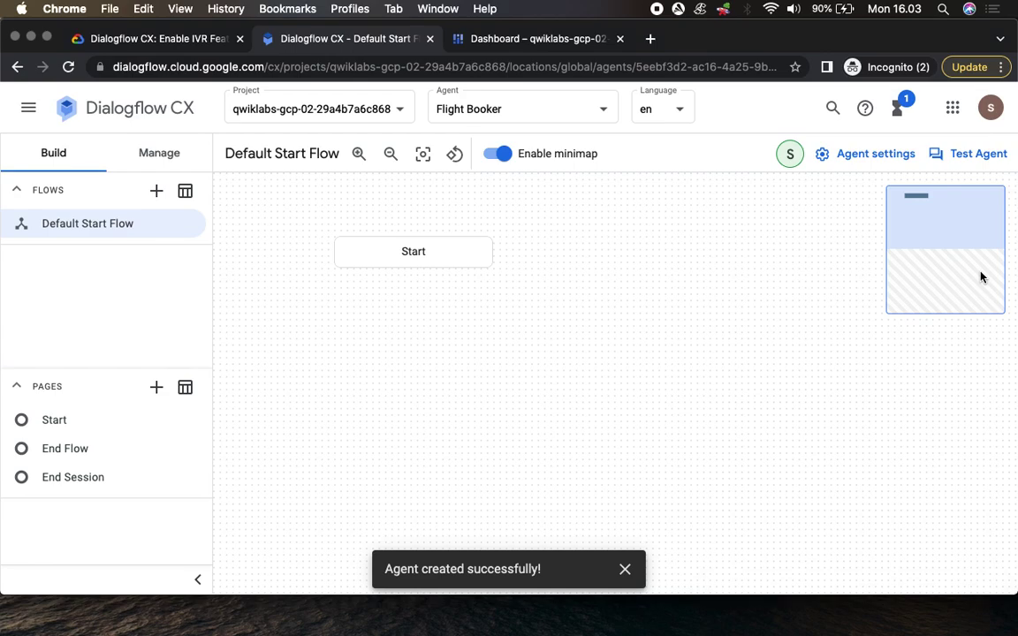
Consult the logging instruction and open the Logging settings in the Flight Booker agent's General settings
left_click(168, 38)
left_click_drag(516, 156, 727, 159)
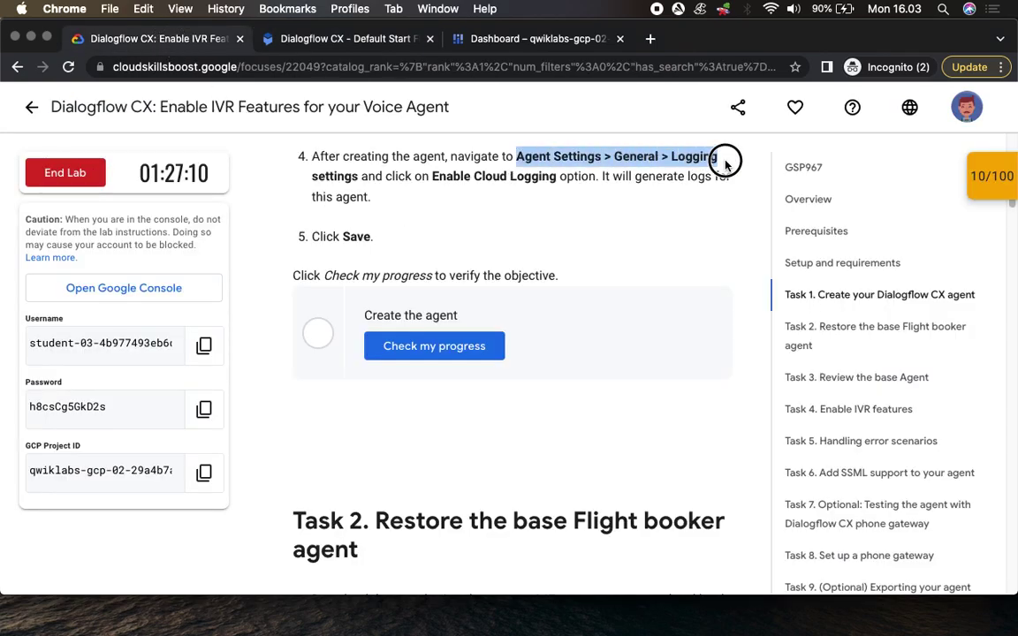
left_click(358, 41)
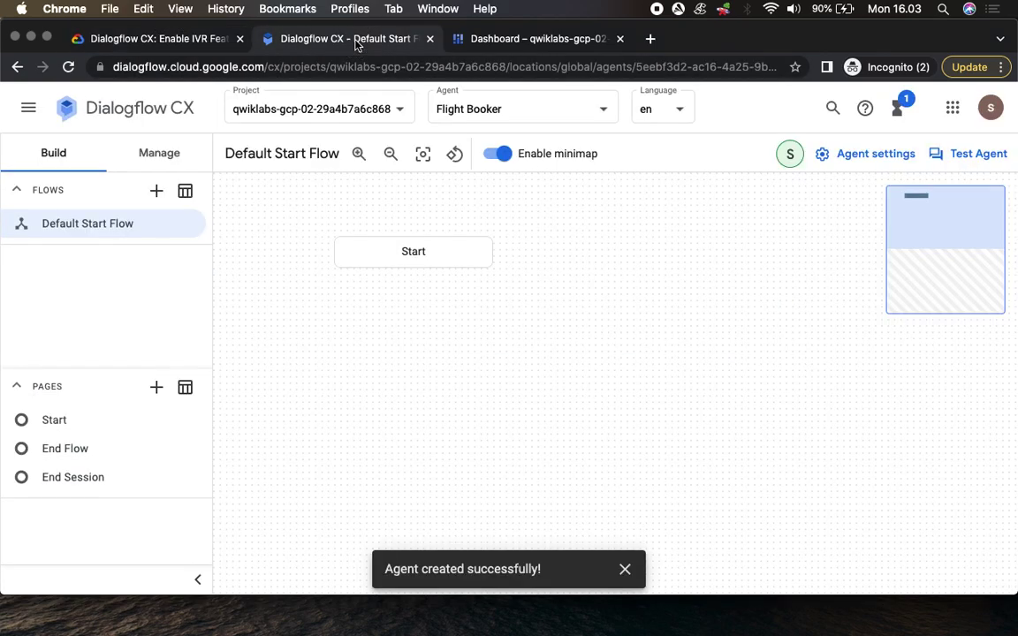
left_click(867, 155)
left_click(258, 192)
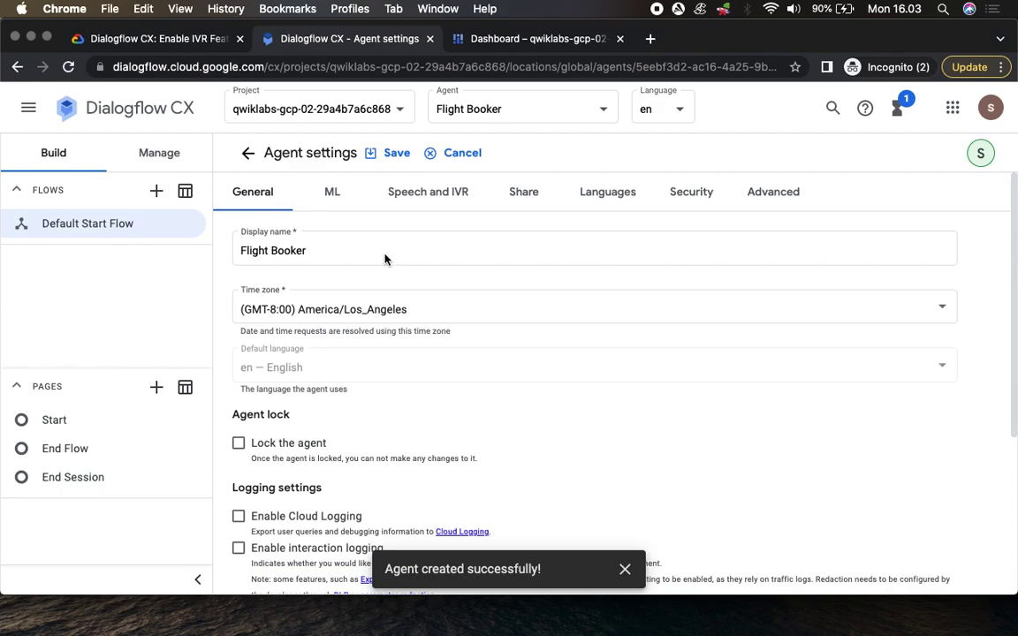
scroll(557, 373, "down", 5)
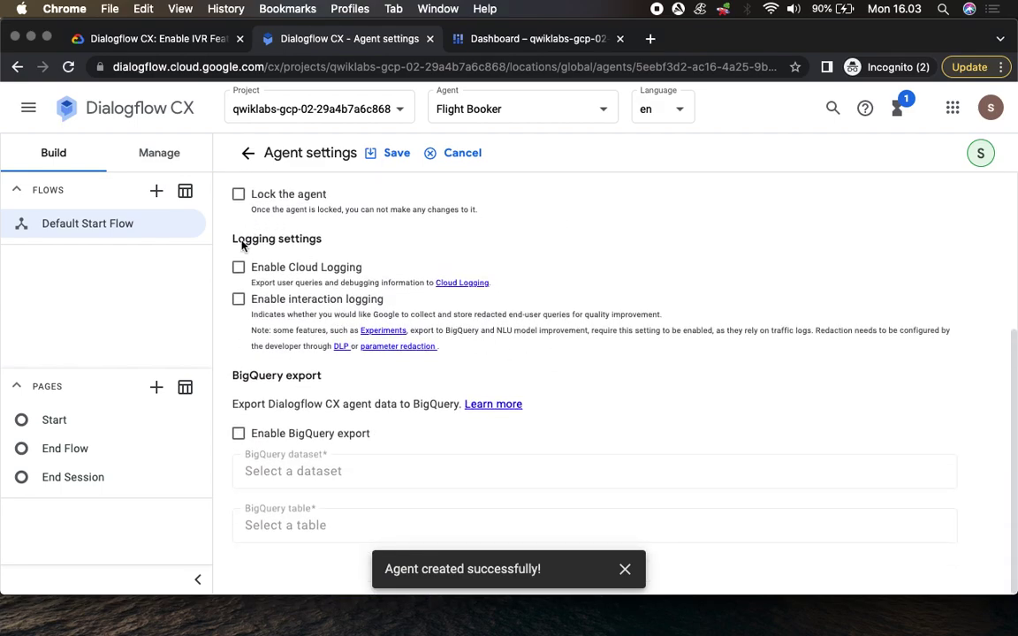
Enable Cloud Logging for the Flight Booker agent as instructed and save the agent settings
left_click(149, 40)
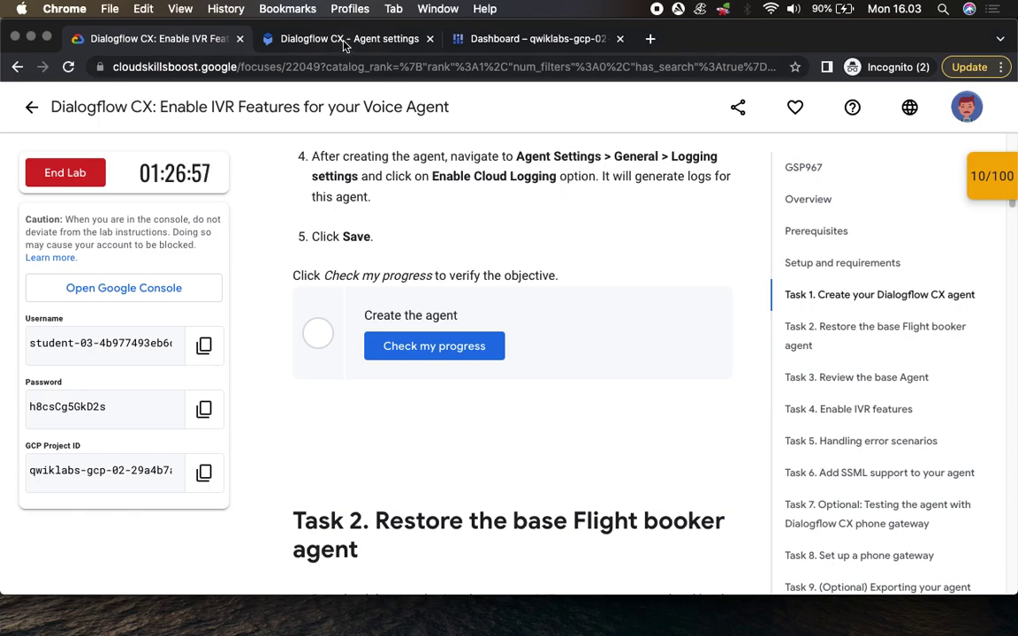
left_click(314, 39)
left_click(239, 267)
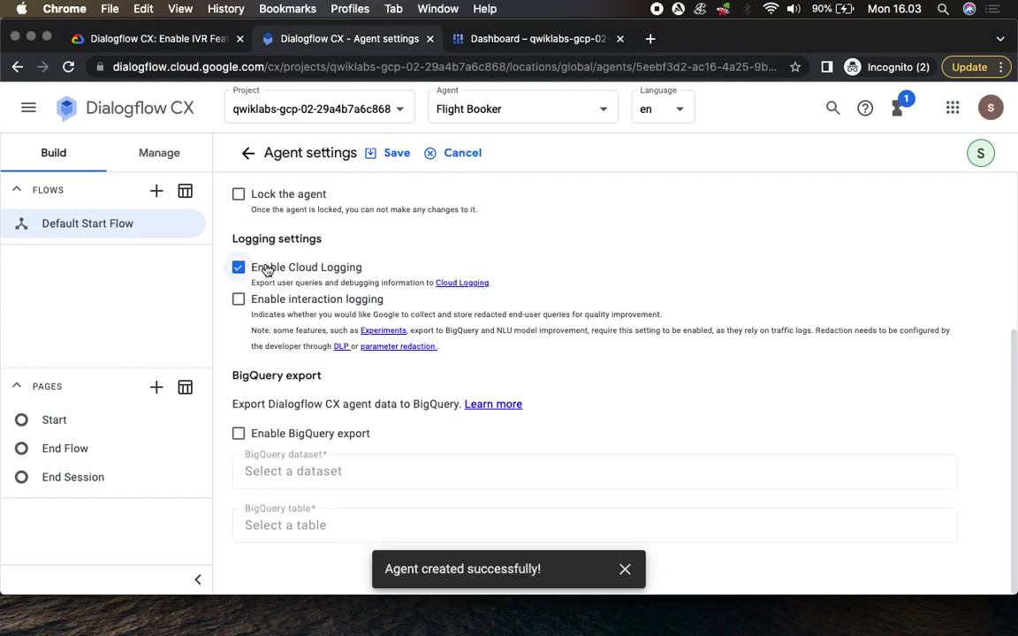
left_click(626, 570)
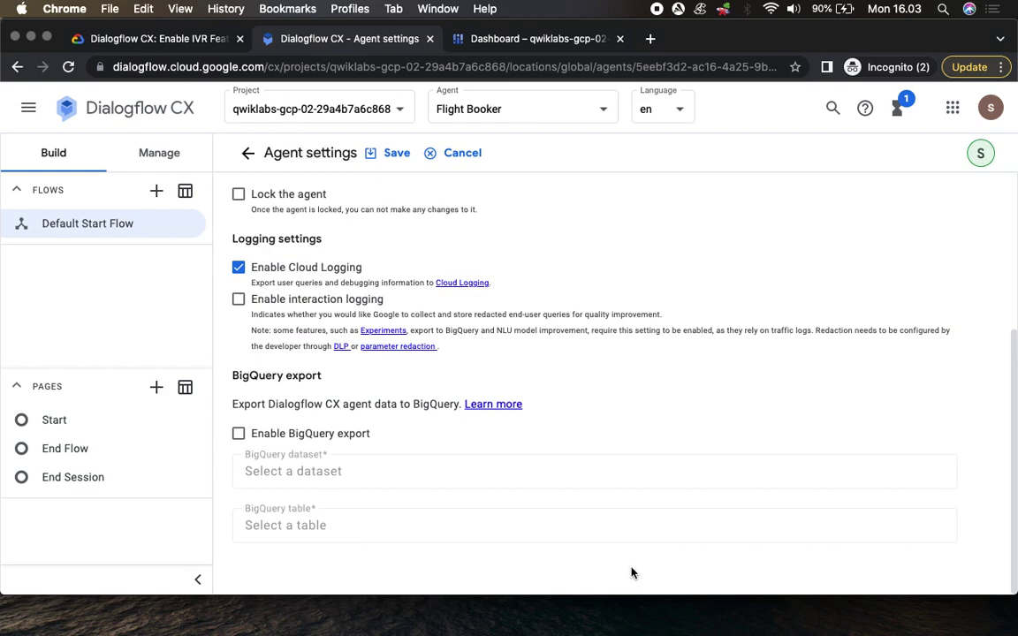
left_click(395, 154)
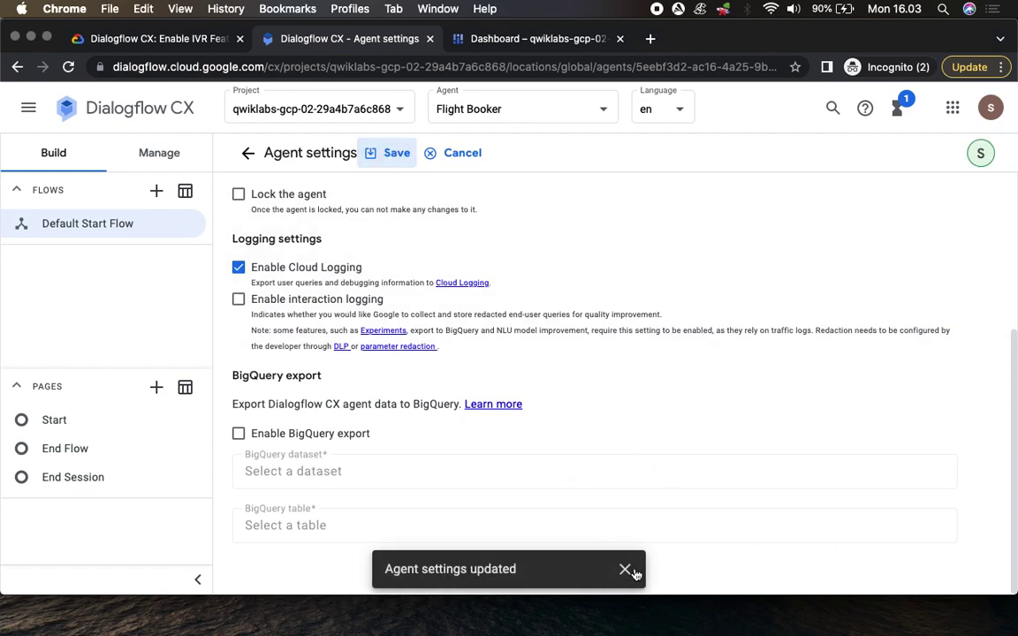
left_click(625, 571)
Check the lab progress for "Create the agent", review the agent's Cloud Logging setting, and run the check again
left_click(159, 38)
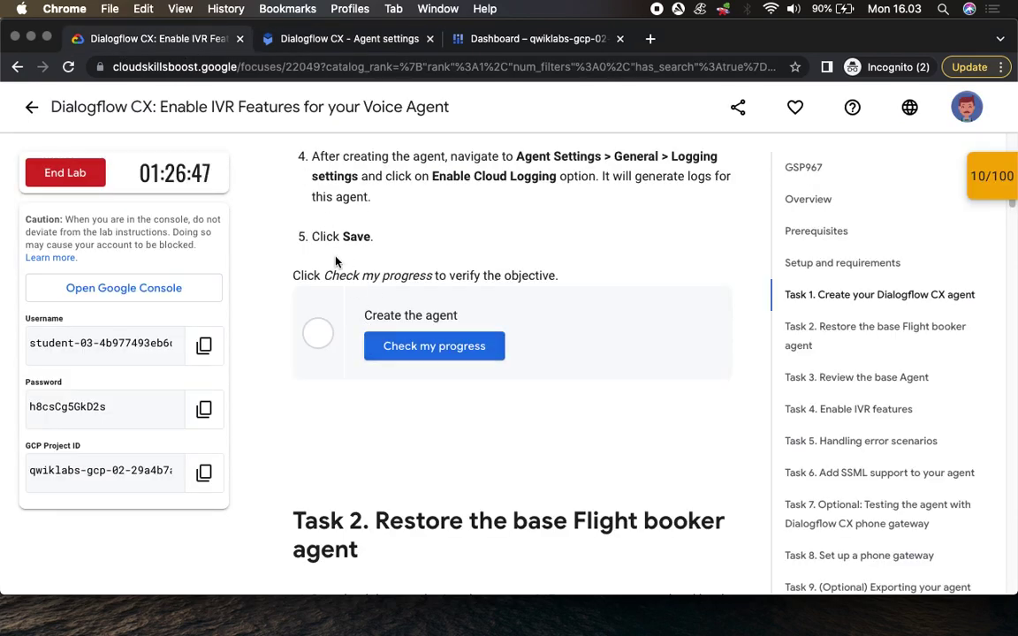
left_click(421, 350)
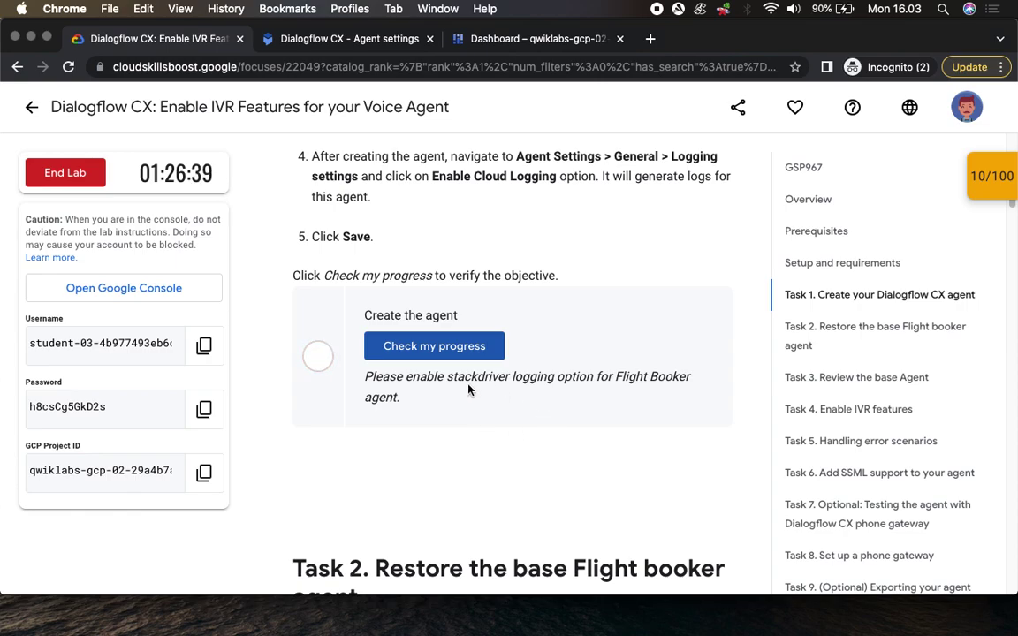
left_click(323, 42)
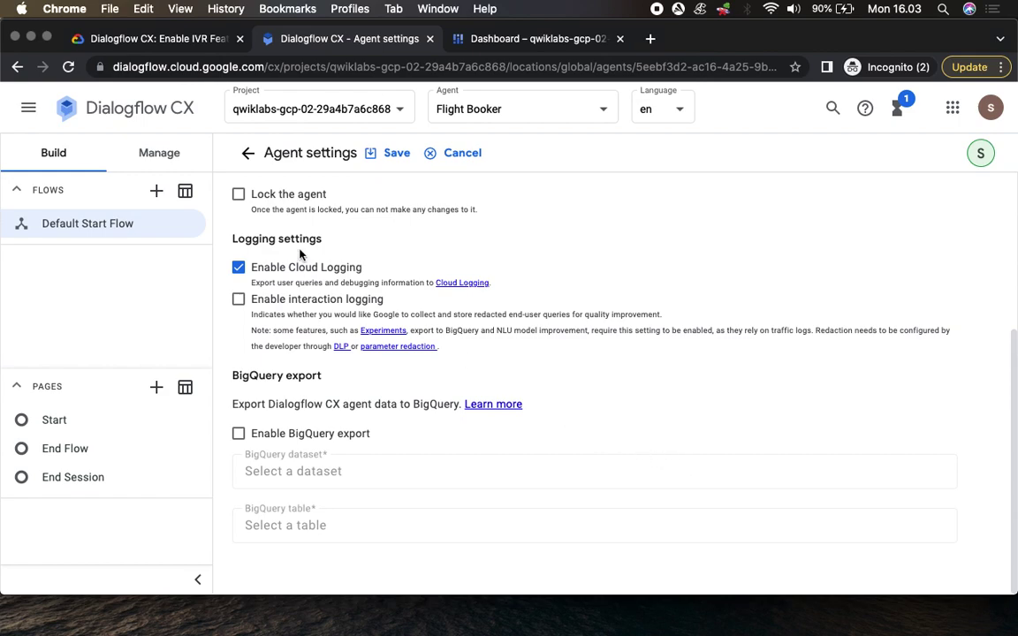
left_click(136, 39)
left_click(425, 347)
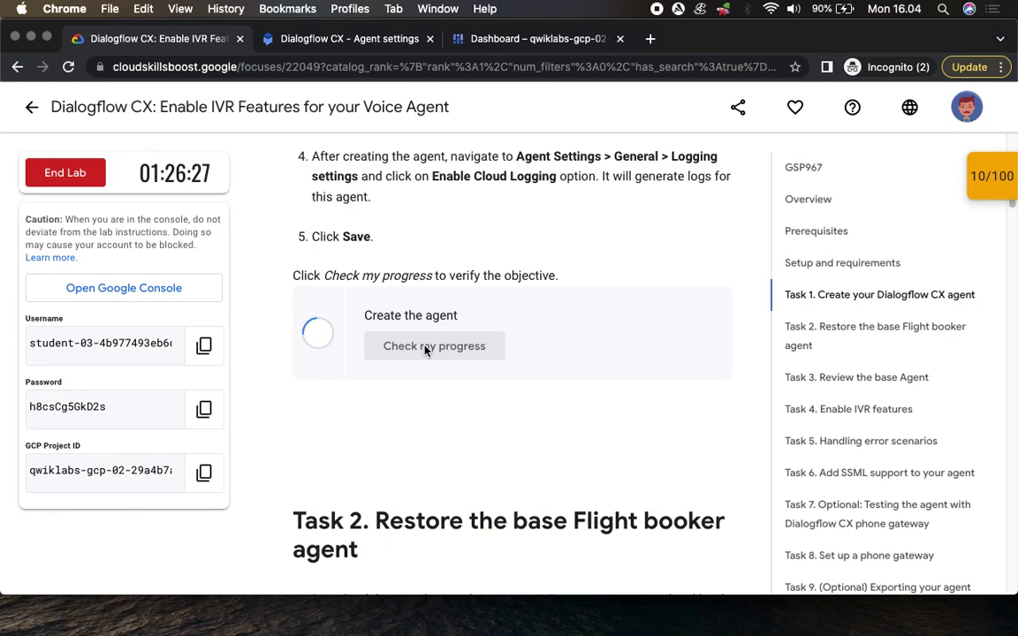
Check progress for "Create the agent" from the lab's Checkpoints overview and collapse the overview
left_click(991, 176)
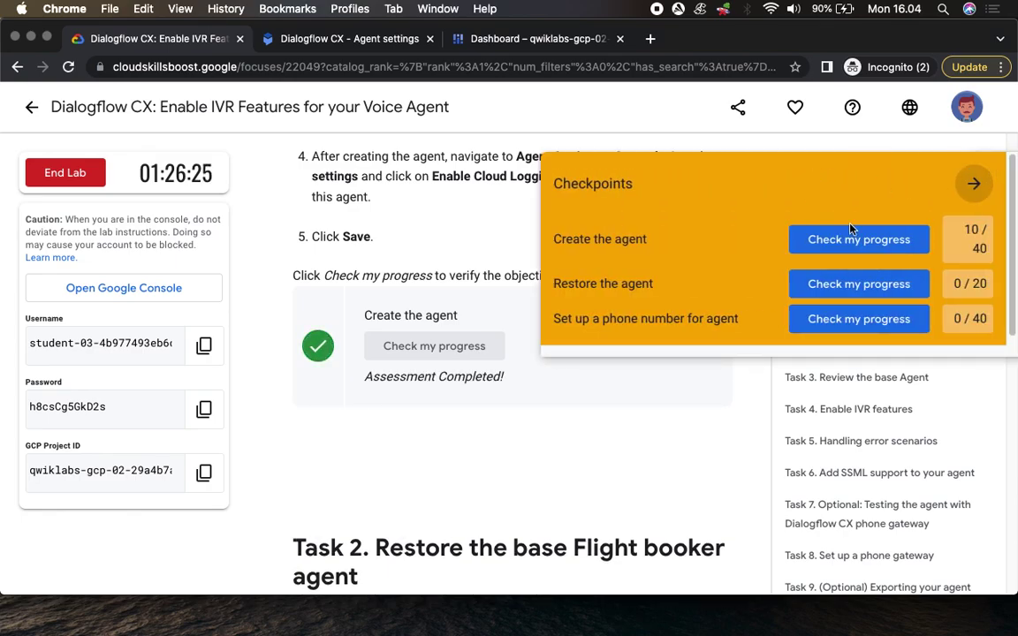
left_click(862, 239)
left_click(976, 185)
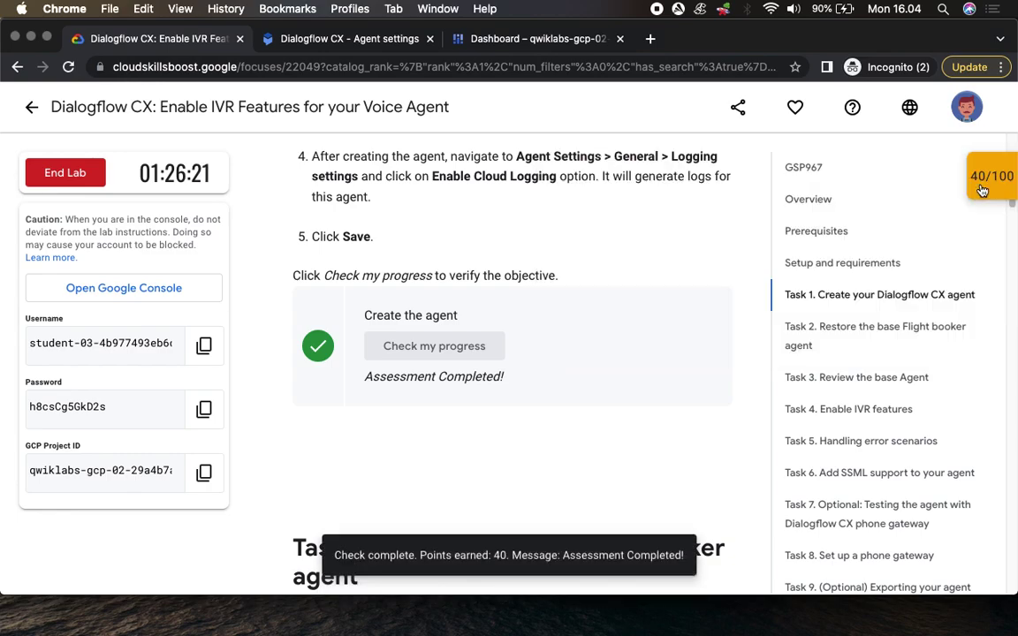
Download the sample virtual agent gsp967-start-agent from the Task 2 instructions
scroll(618, 334, "down", 5)
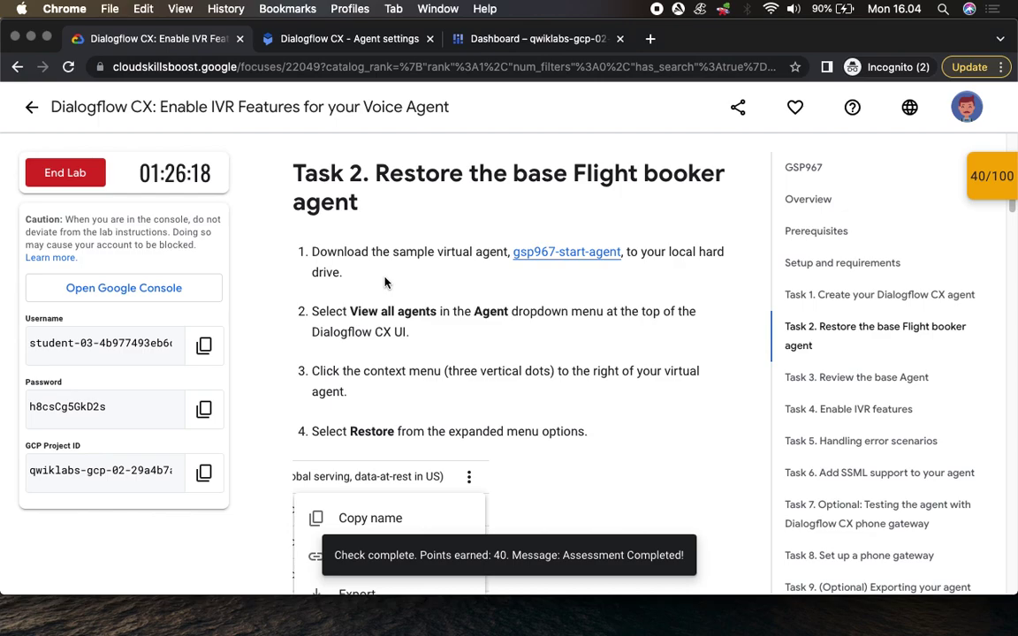
left_click(590, 254)
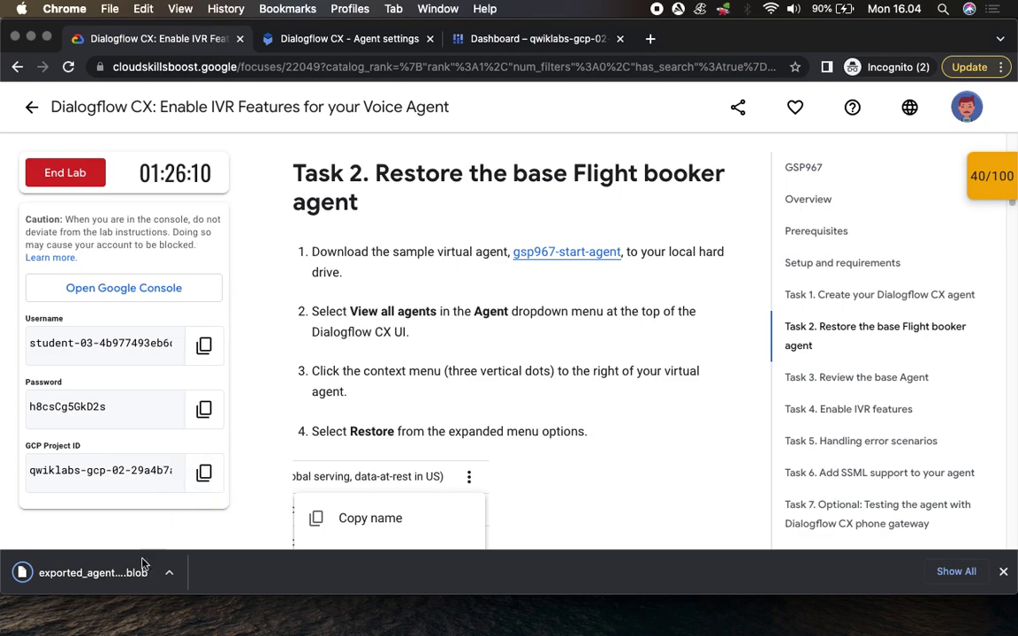
Follow the Task 2 instructions to show the list of all agents in the Dialogflow CX project
scroll(559, 354, "down", 1)
scroll(558, 355, "down", 3)
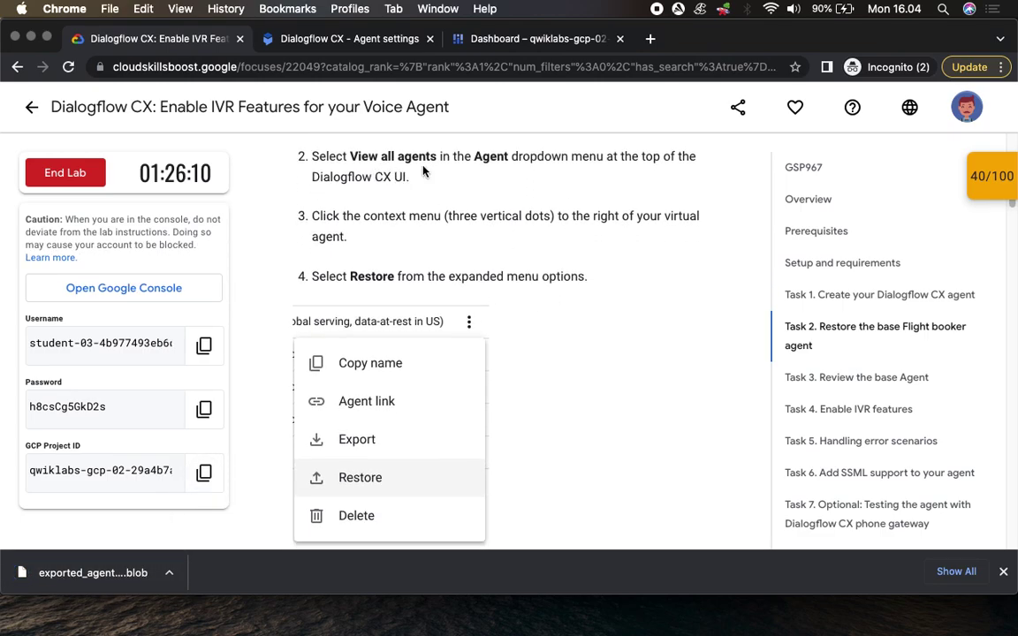
left_click(339, 40)
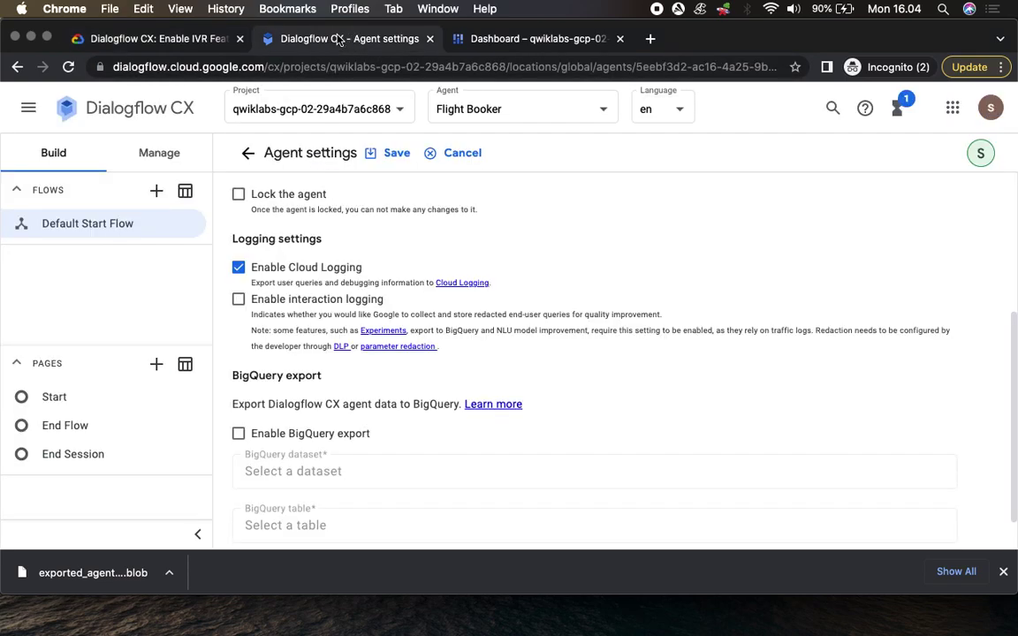
left_click(183, 40)
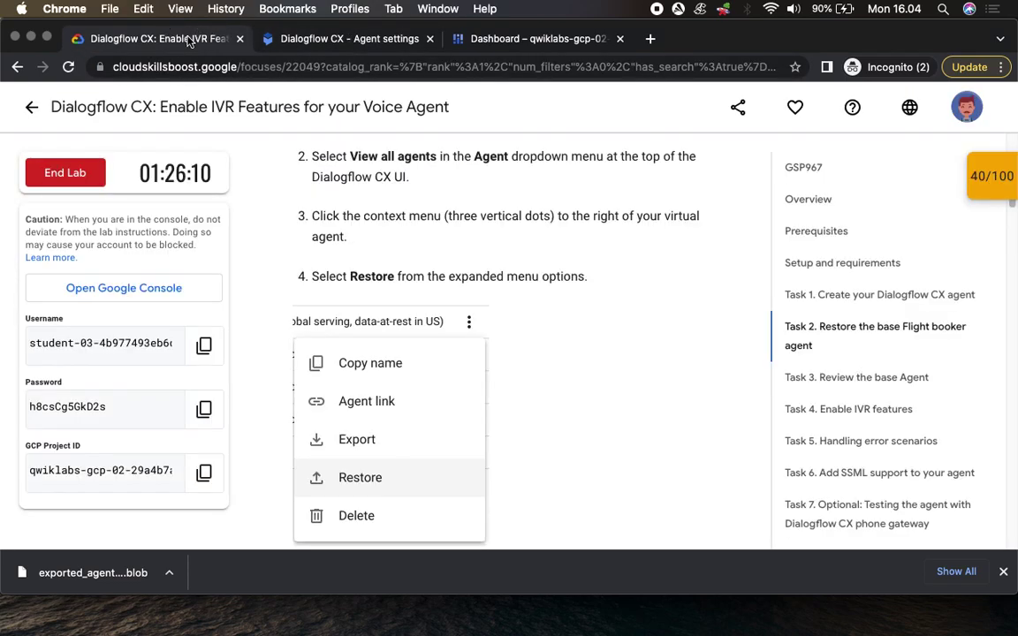
left_click(341, 40)
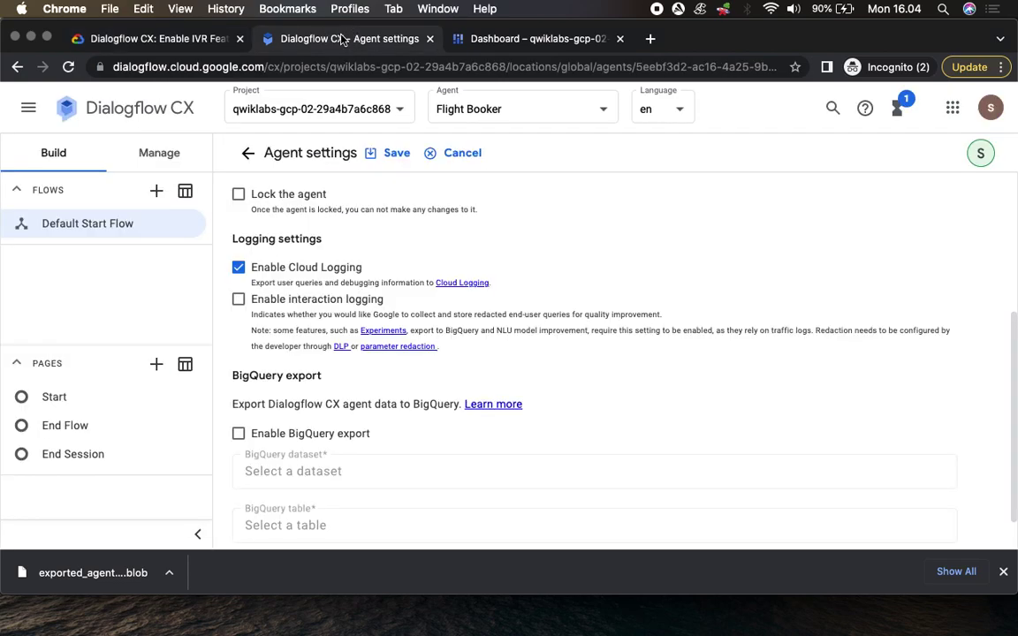
left_click(198, 39)
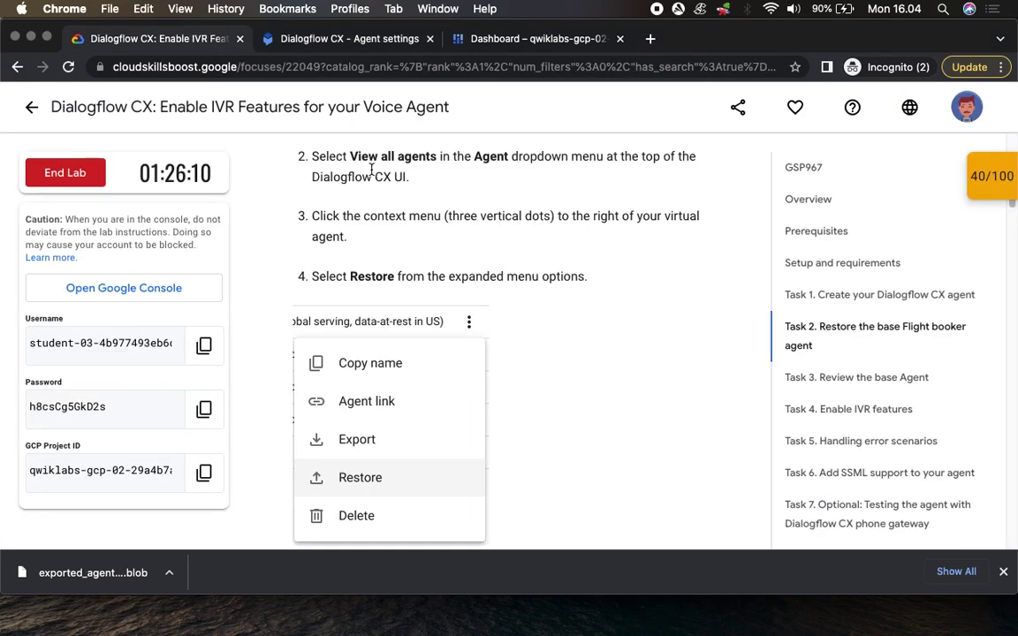
left_click(332, 40)
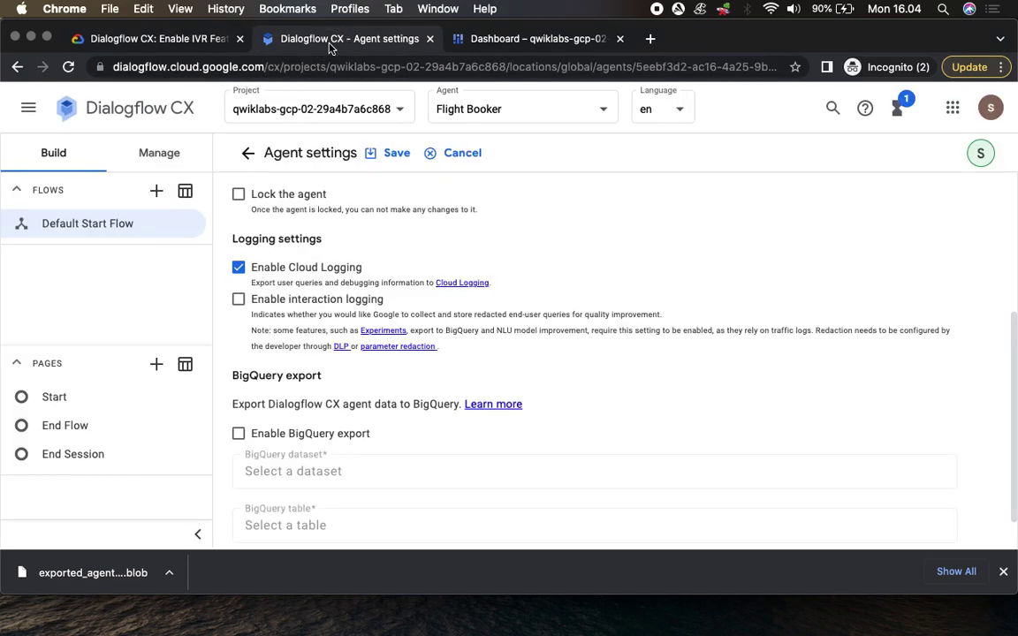
left_click(508, 110)
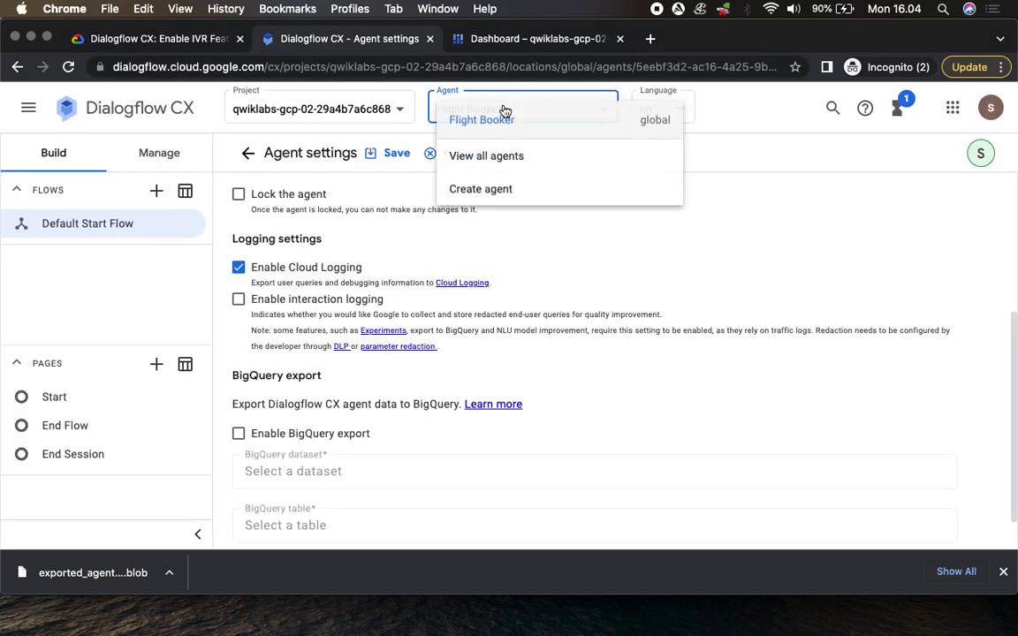
left_click(500, 159)
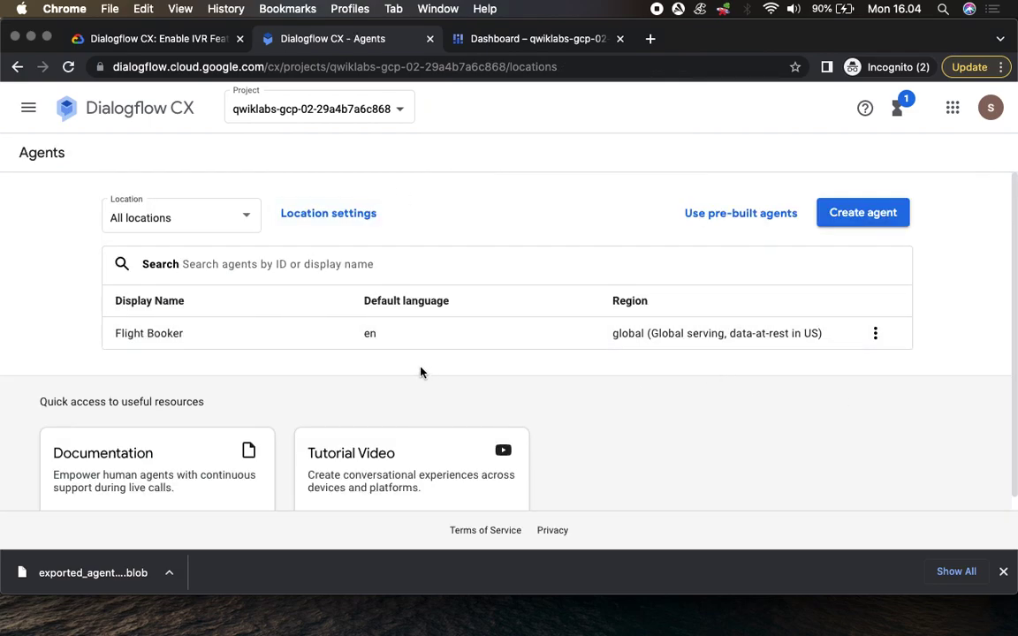
Read the Task 2 instructions on restoring the virtual agent, then return to the Agents list
left_click(148, 41)
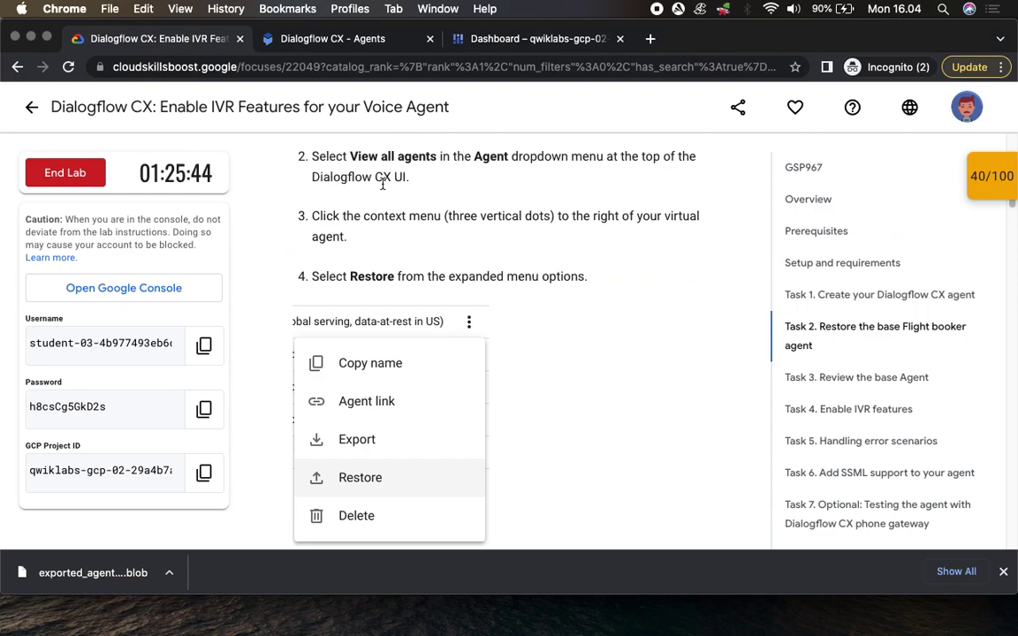
scroll(468, 202, "down", 2)
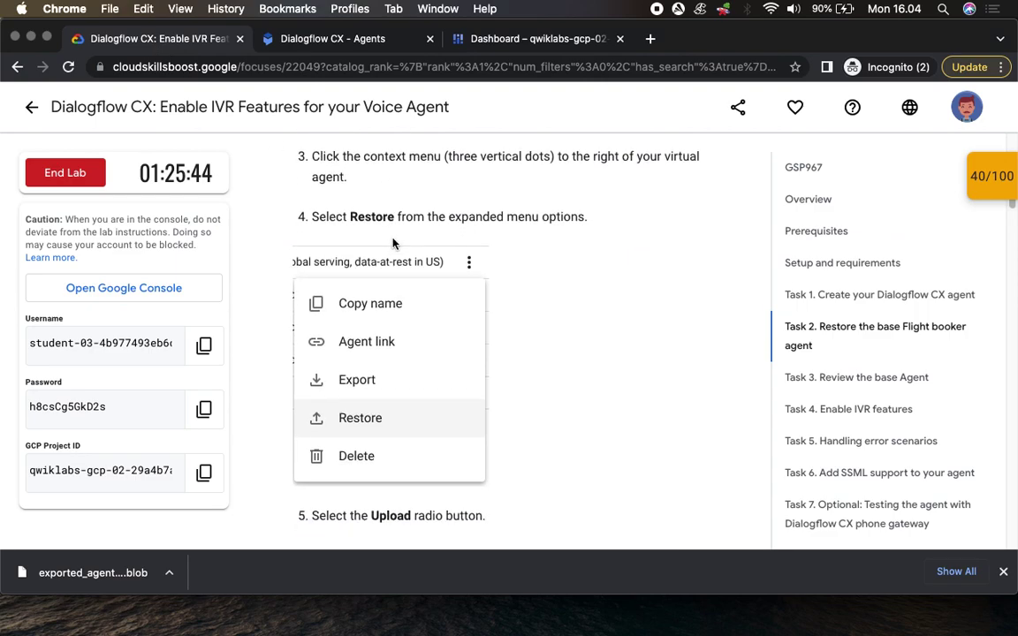
left_click(309, 43)
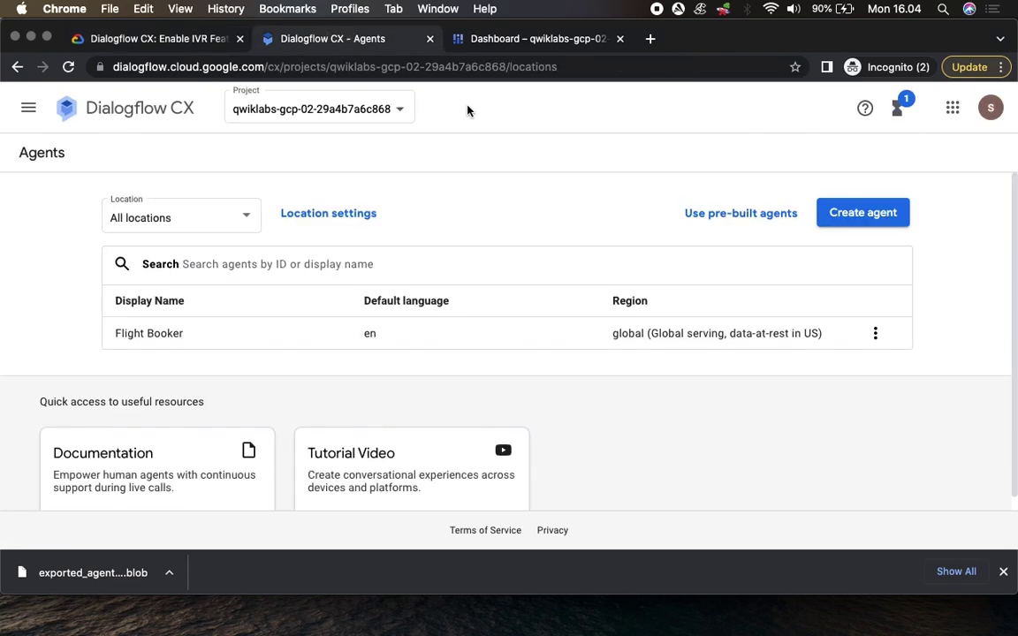
left_click(29, 107)
left_click(146, 40)
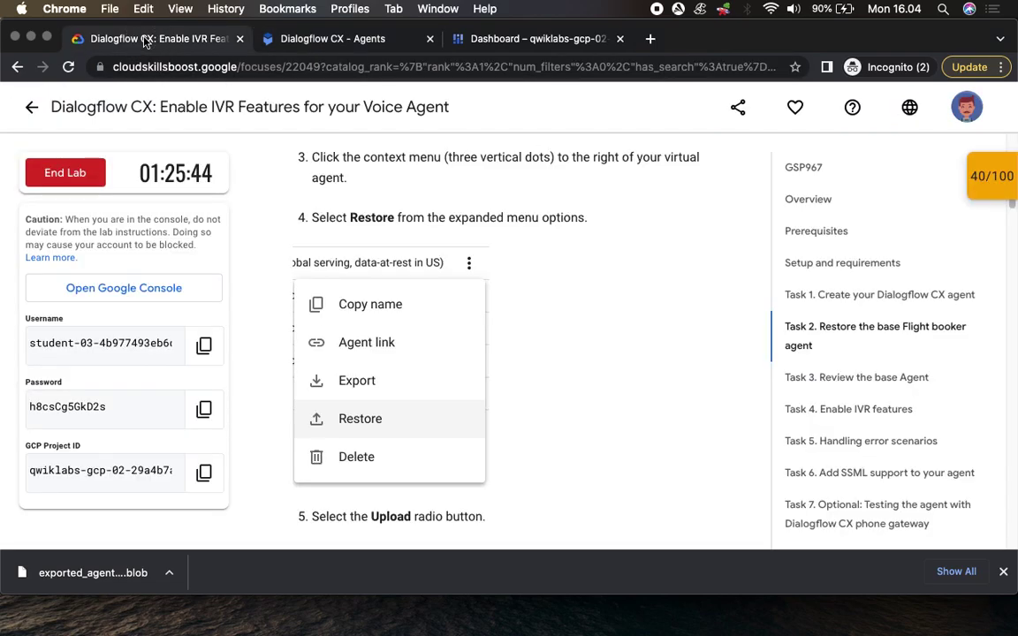
left_click(287, 39)
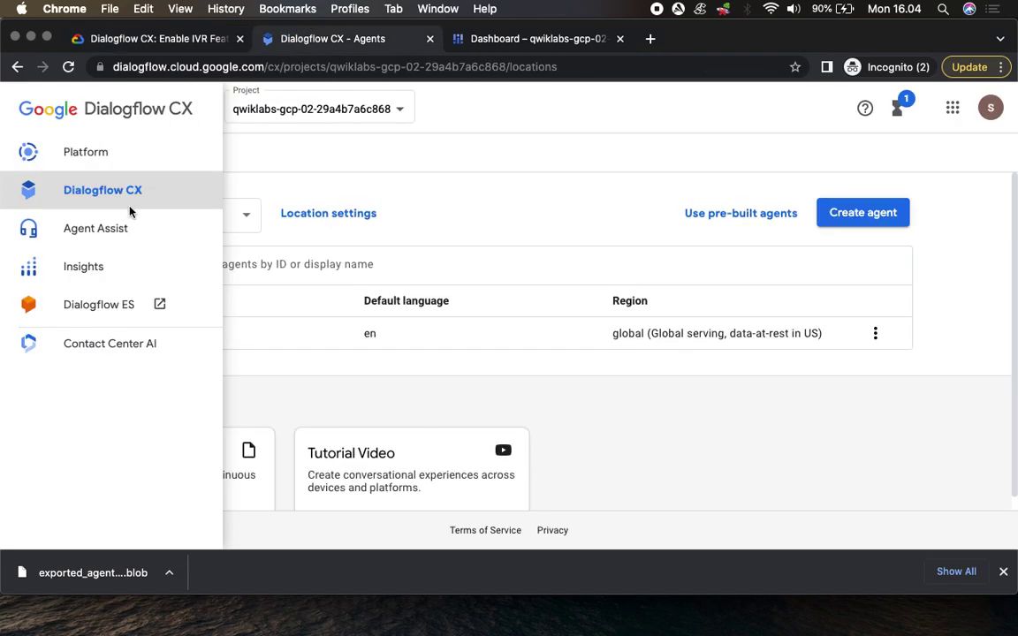
left_click(149, 38)
left_click(303, 41)
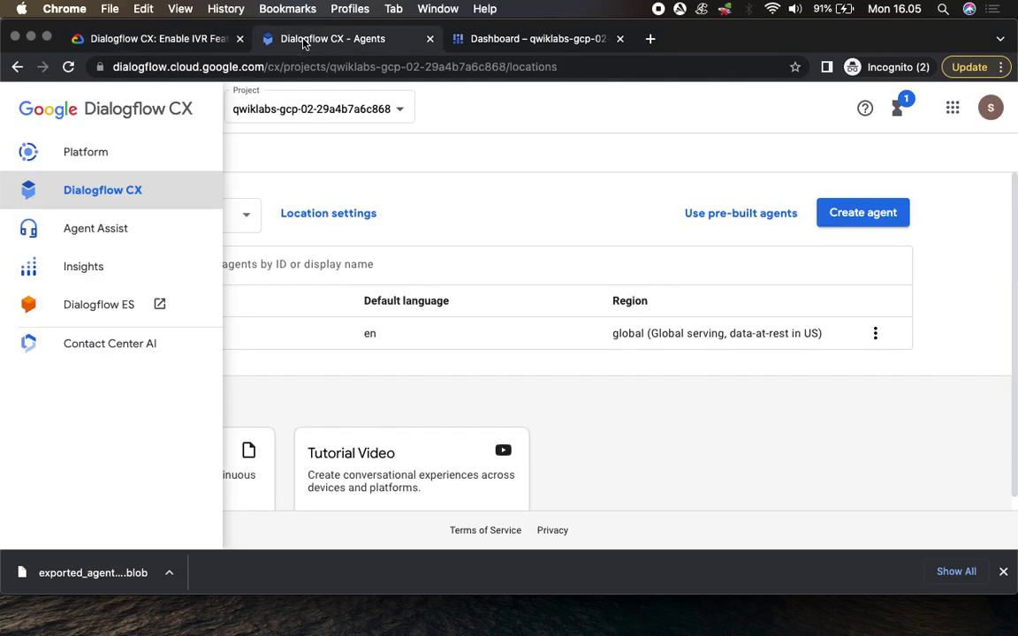
left_click(586, 155)
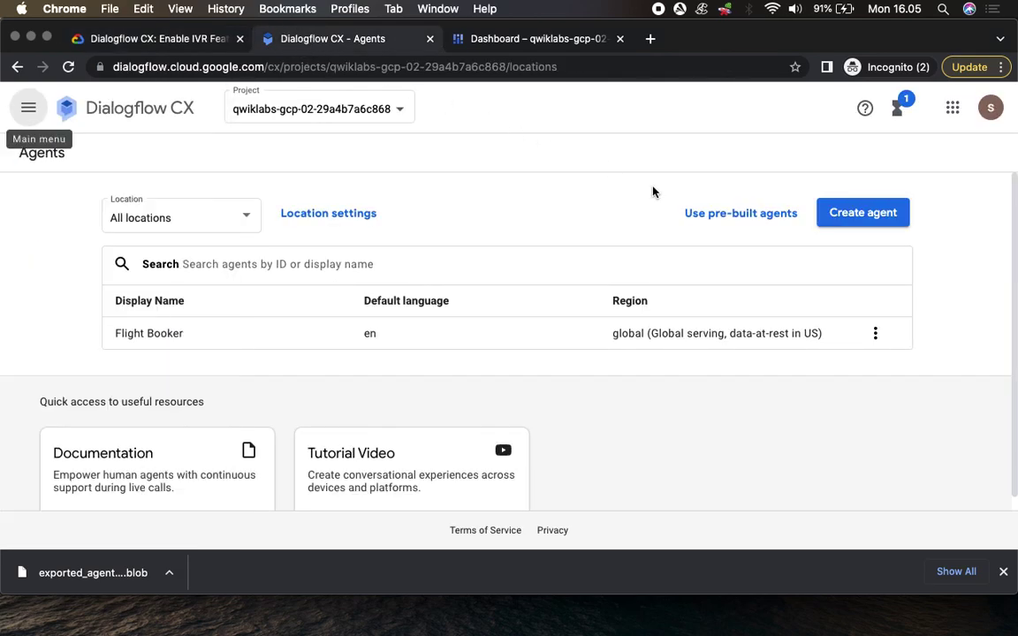
Start restoring the Flight Booker agent and review the lab's remaining upload and restore instructions
left_click(875, 334)
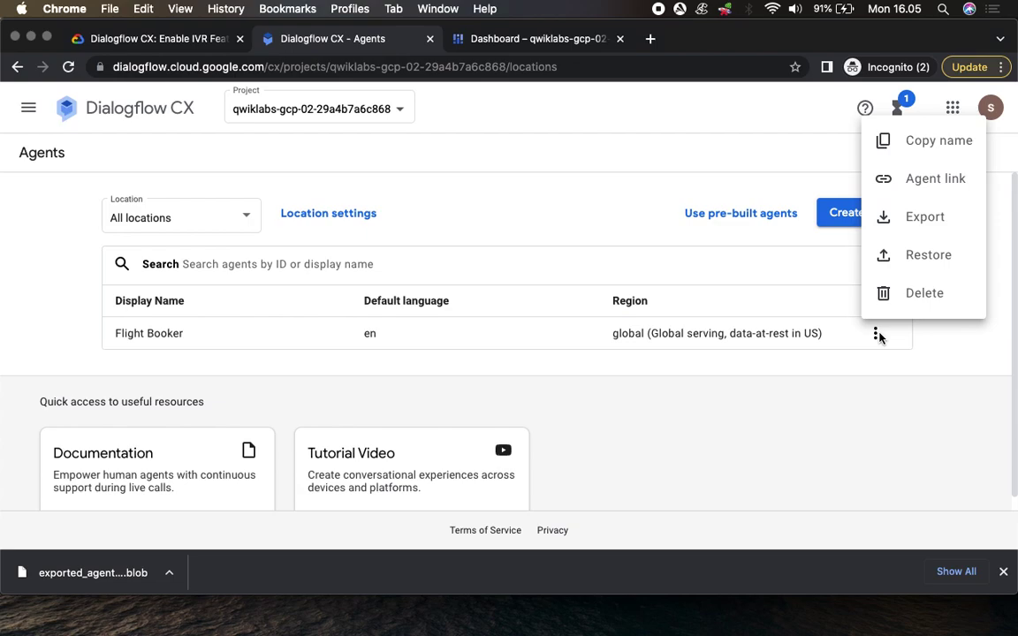
left_click(924, 258)
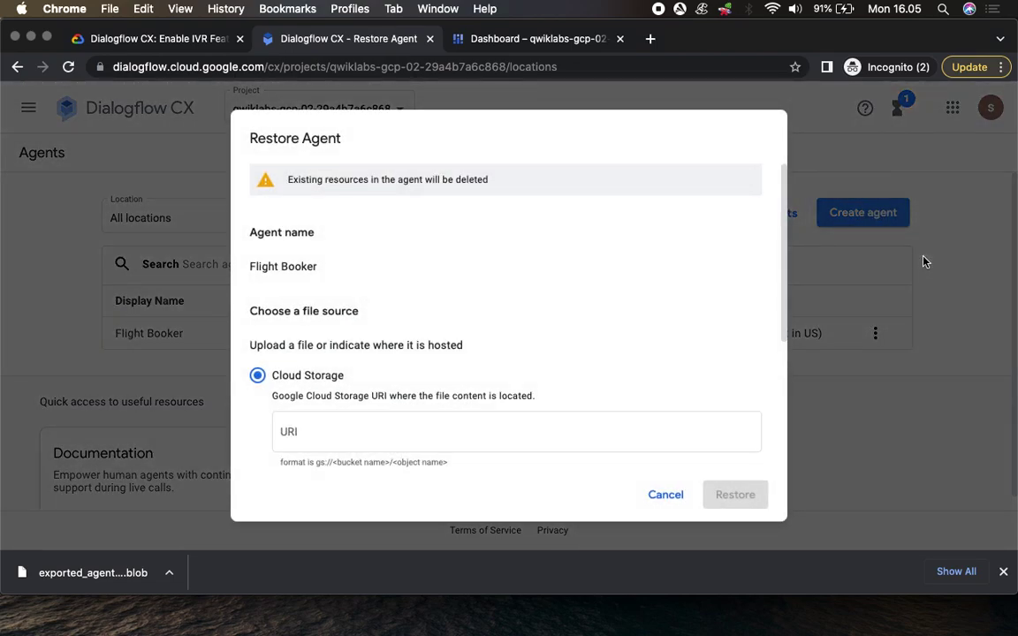
left_click(223, 34)
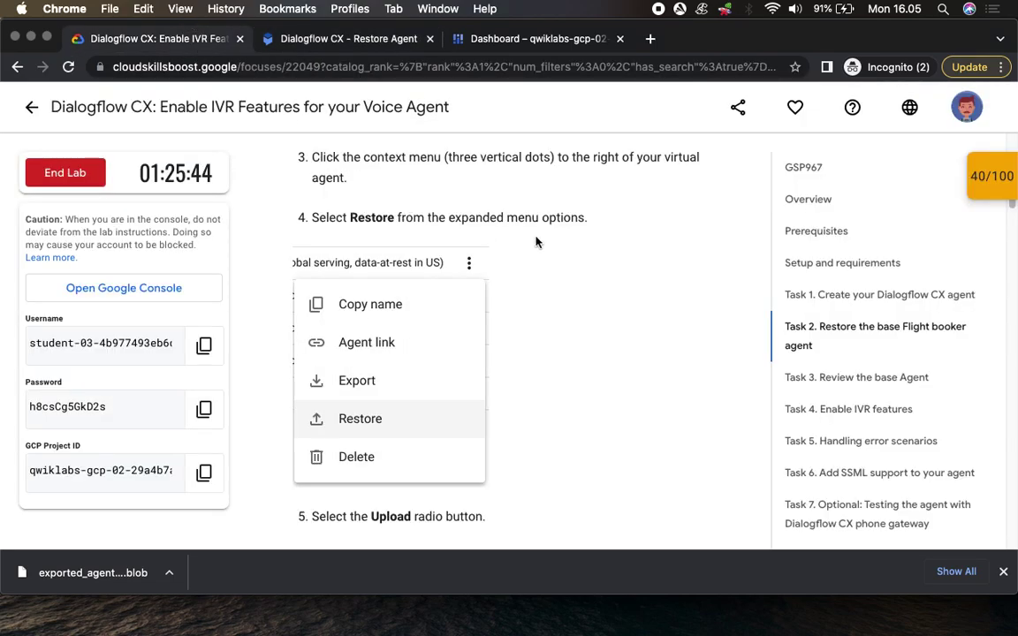
scroll(513, 241, "down", 5)
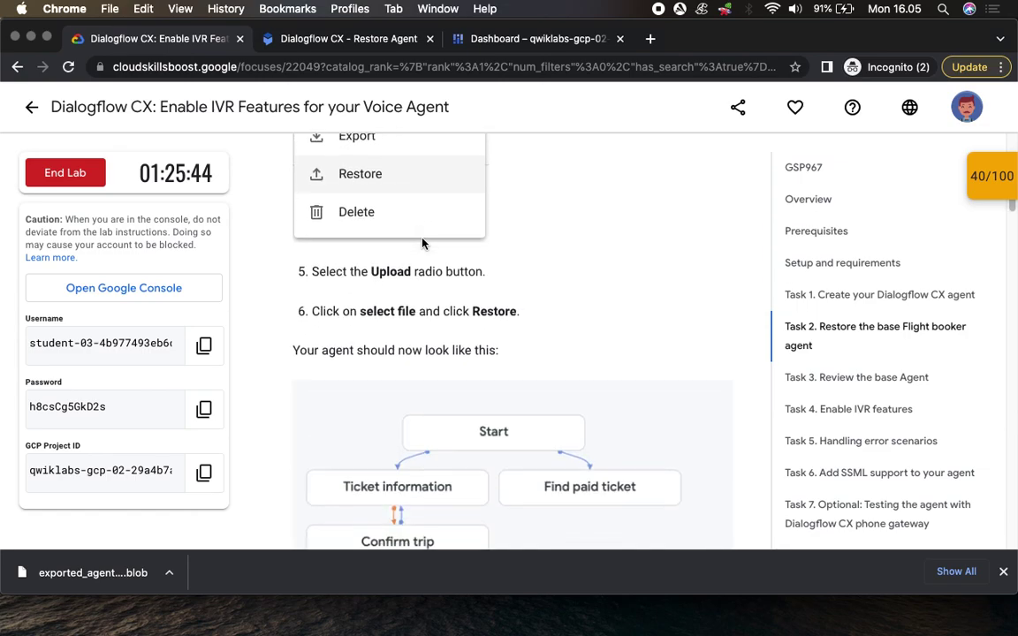
scroll(422, 243, "down", 3)
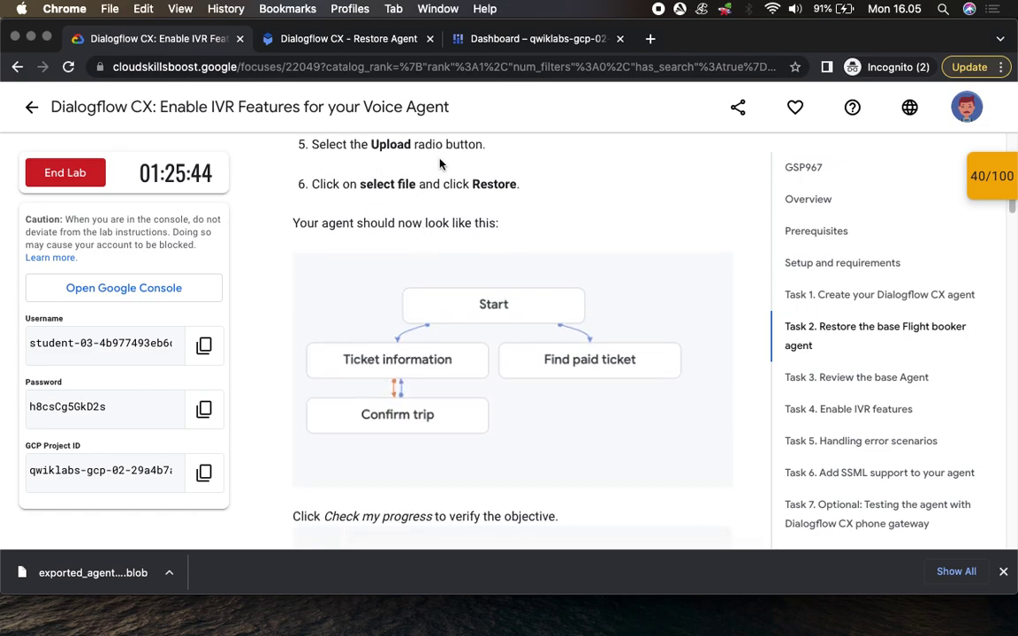
left_click(298, 39)
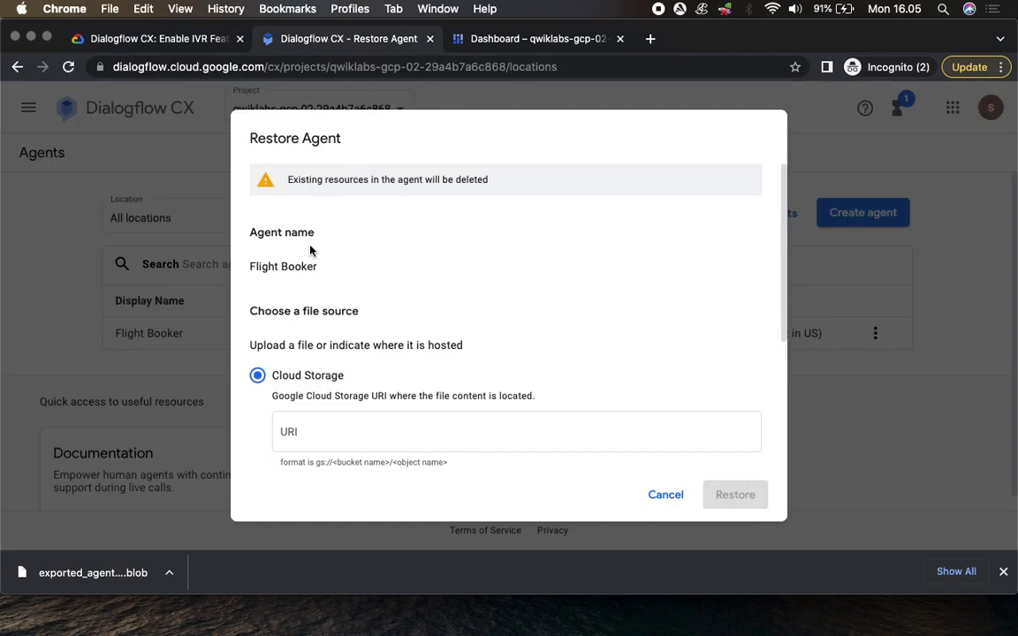
Restore the Flight Booker agent by uploading the local file exported_agent_skillbadge_lab3_start-baseimport.blob
scroll(419, 361, "down", 5)
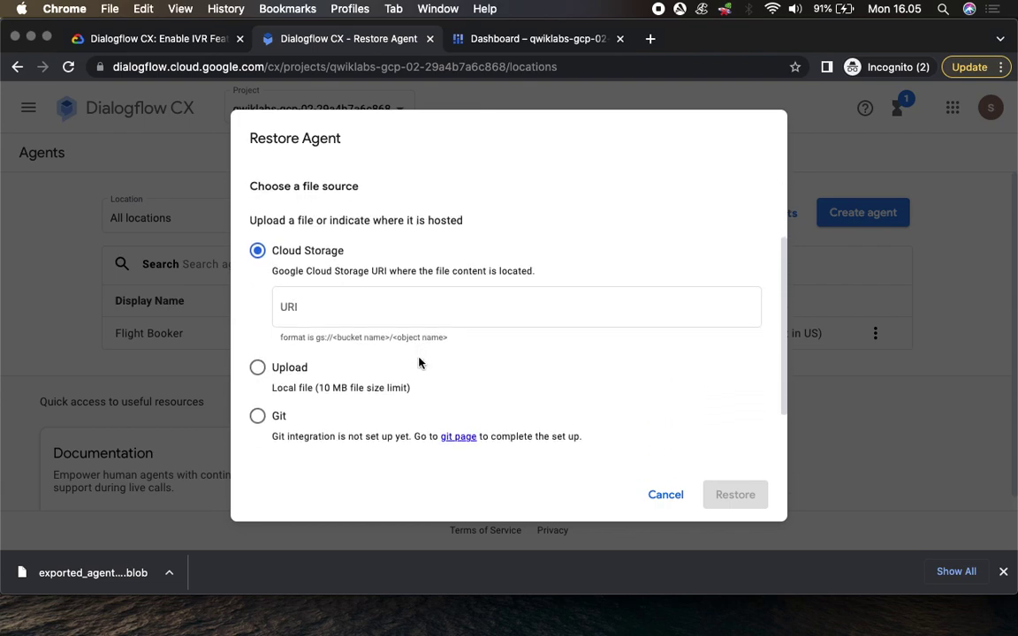
left_click(268, 347)
scroll(365, 354, "down", 2)
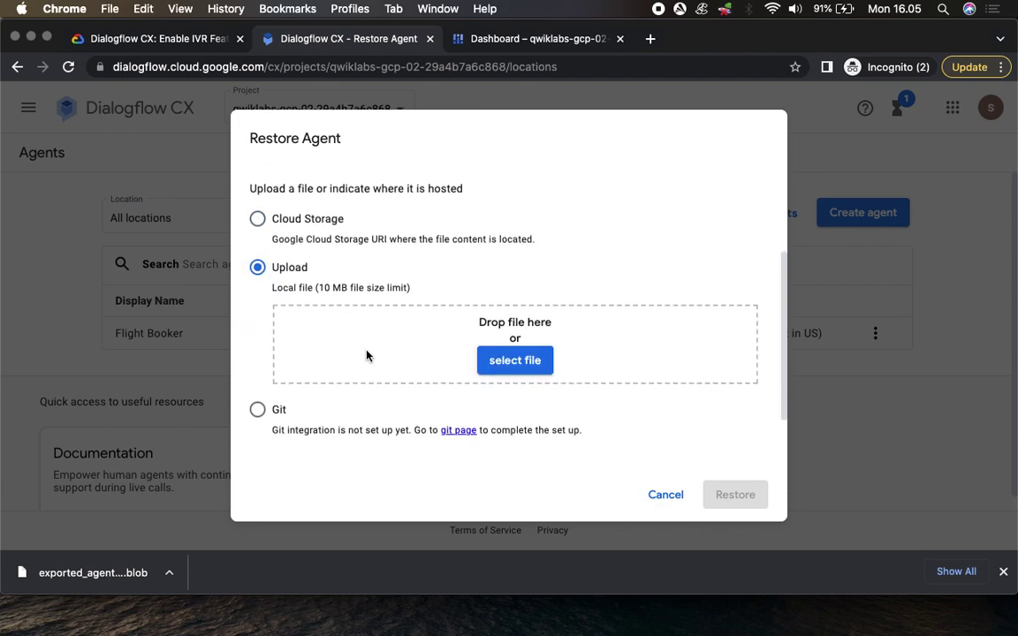
left_click_drag(133, 569, 432, 261)
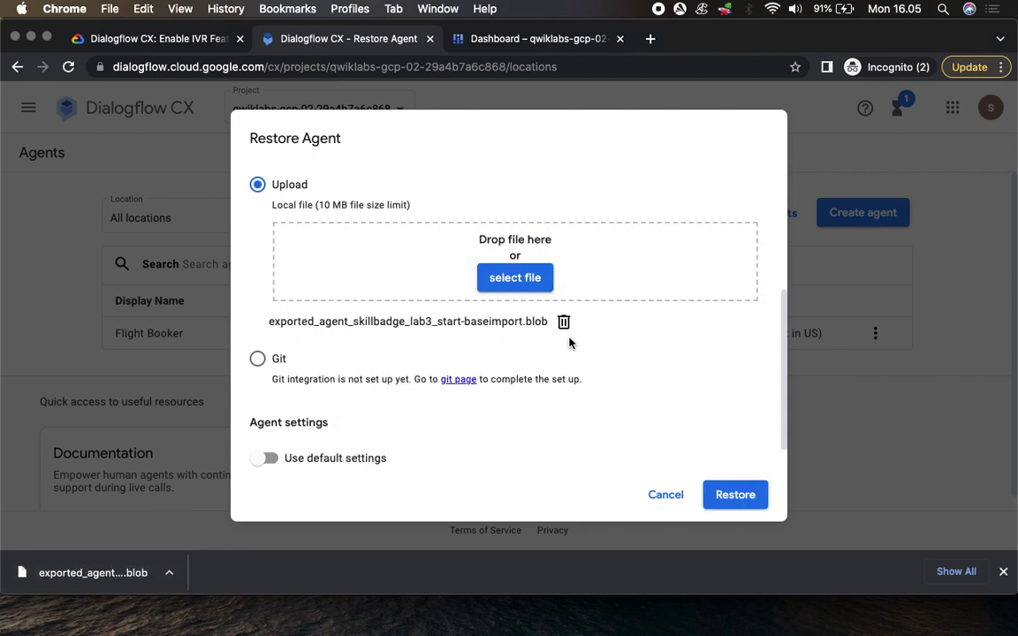
left_click(175, 41)
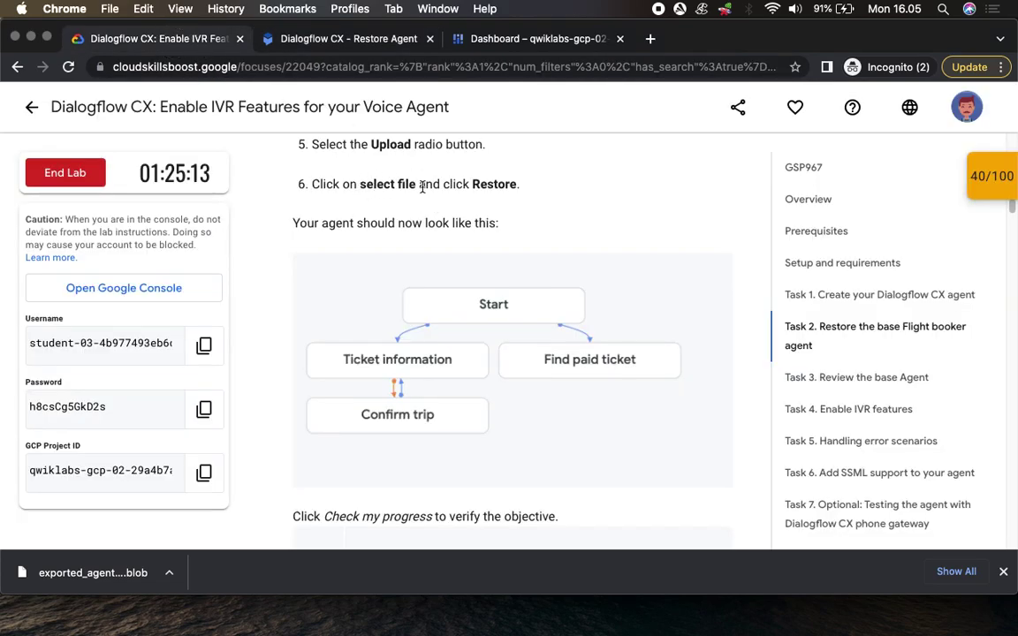
scroll(524, 212, "down", 2)
scroll(399, 196, "up", 1)
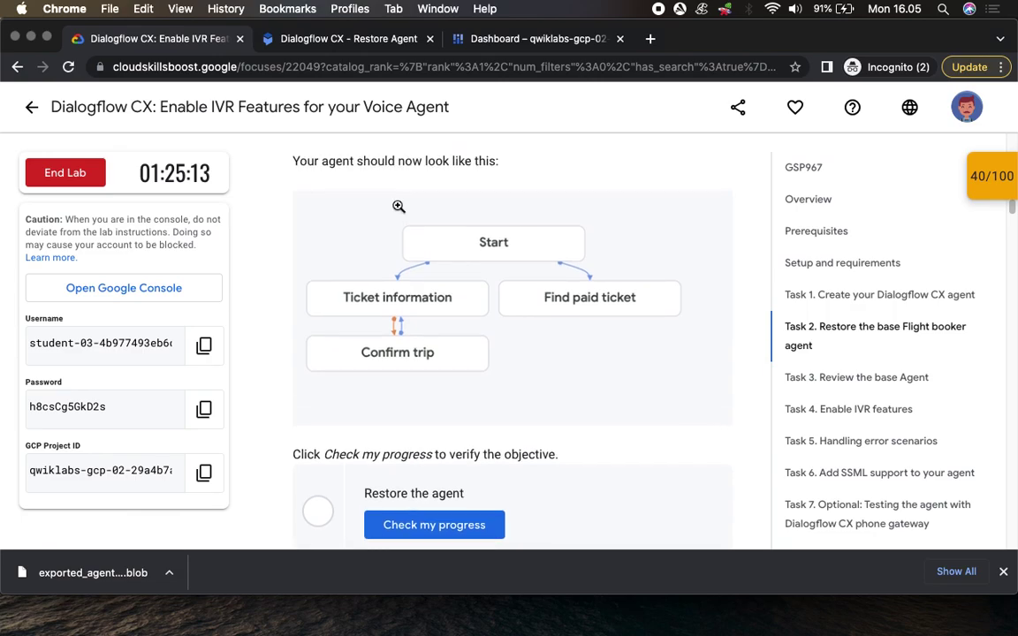
left_click(348, 38)
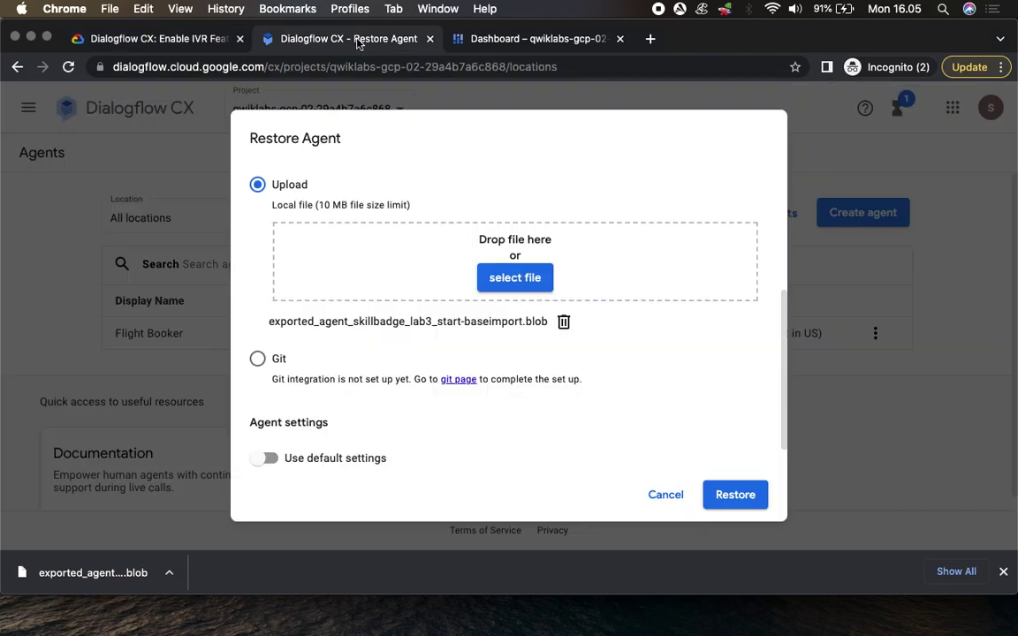
left_click(734, 496)
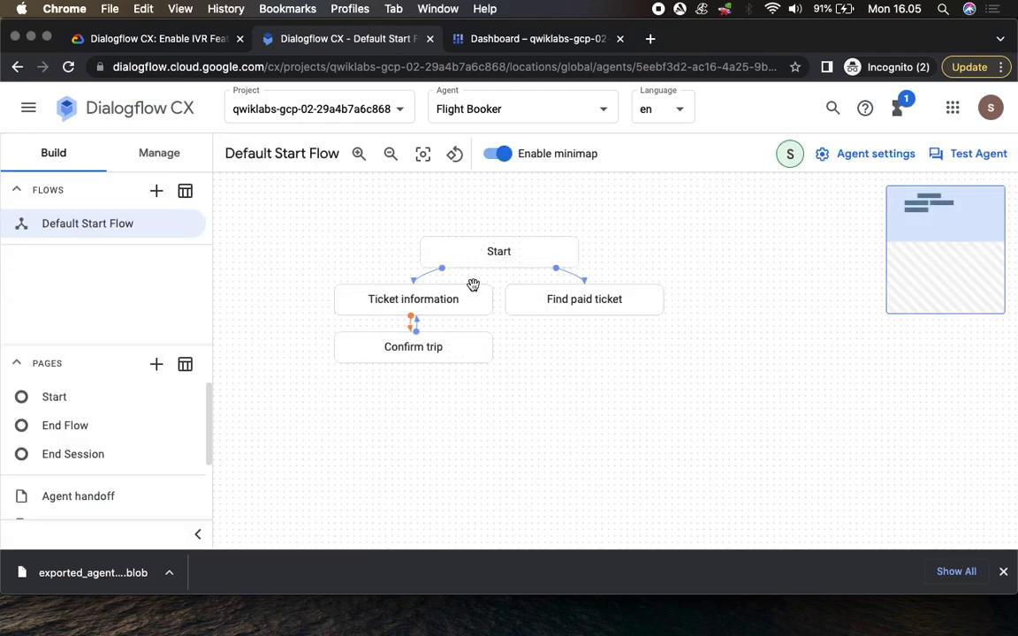
Check the lab progress for "Restore the agent" in Task 2 and the Checkpoints overview, and collapse the overview
left_click(164, 48)
left_click(459, 516)
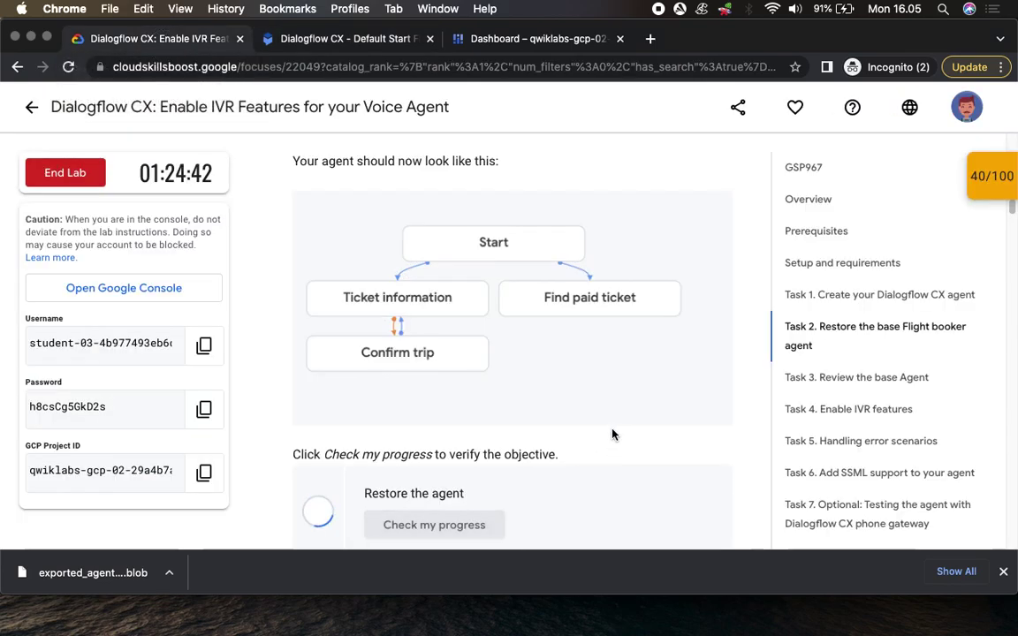
left_click(994, 175)
left_click(873, 296)
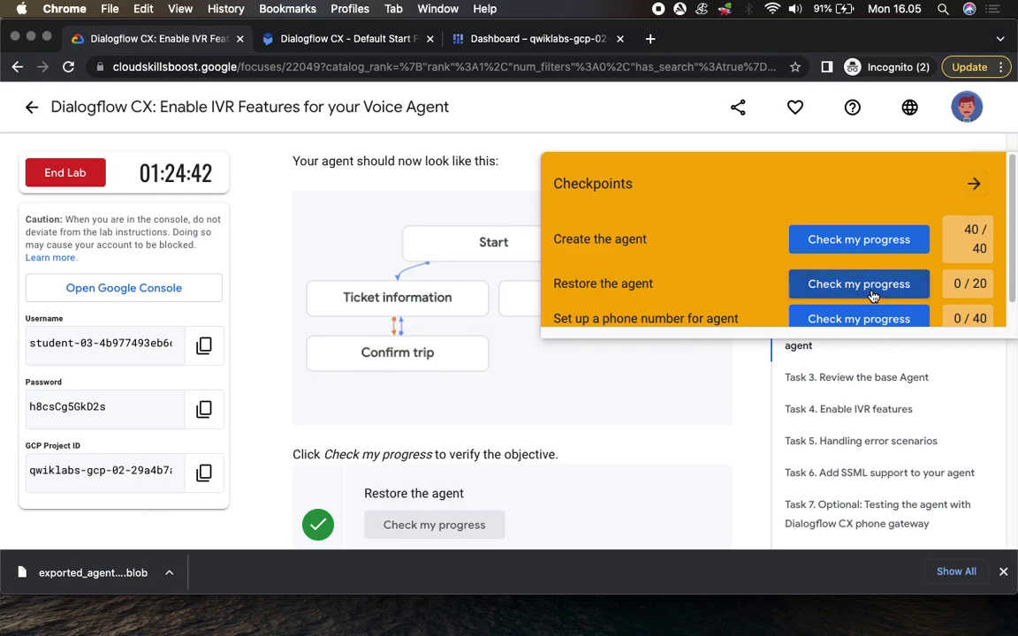
left_click(974, 184)
Read Task 3's main.look_up_flight instructions, open the Flight Booker agent's Intents list, and return to the instructions
scroll(606, 411, "down", 10)
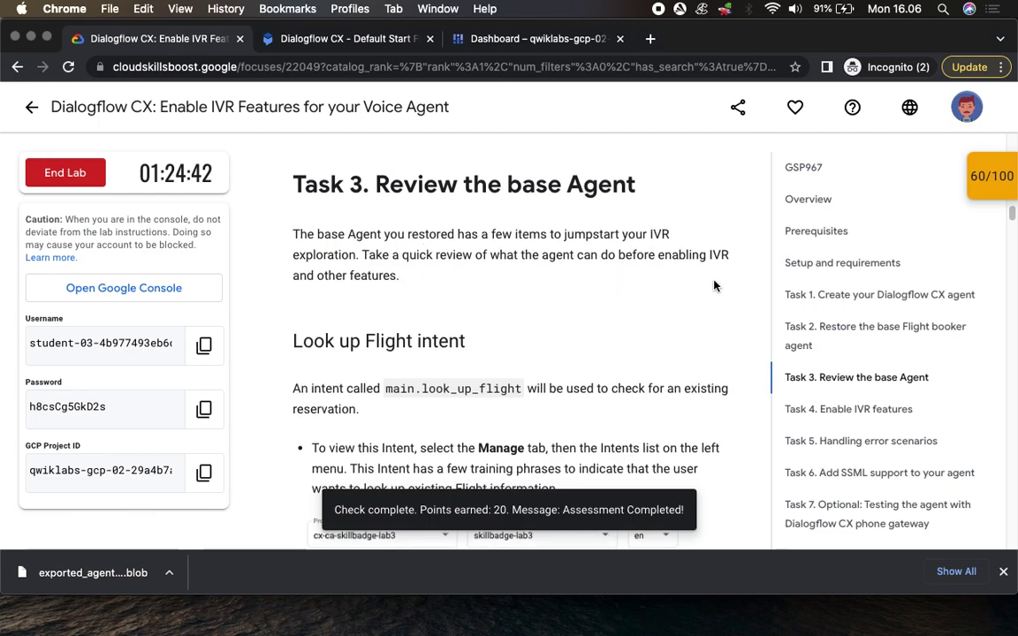
scroll(585, 297, "down", 5)
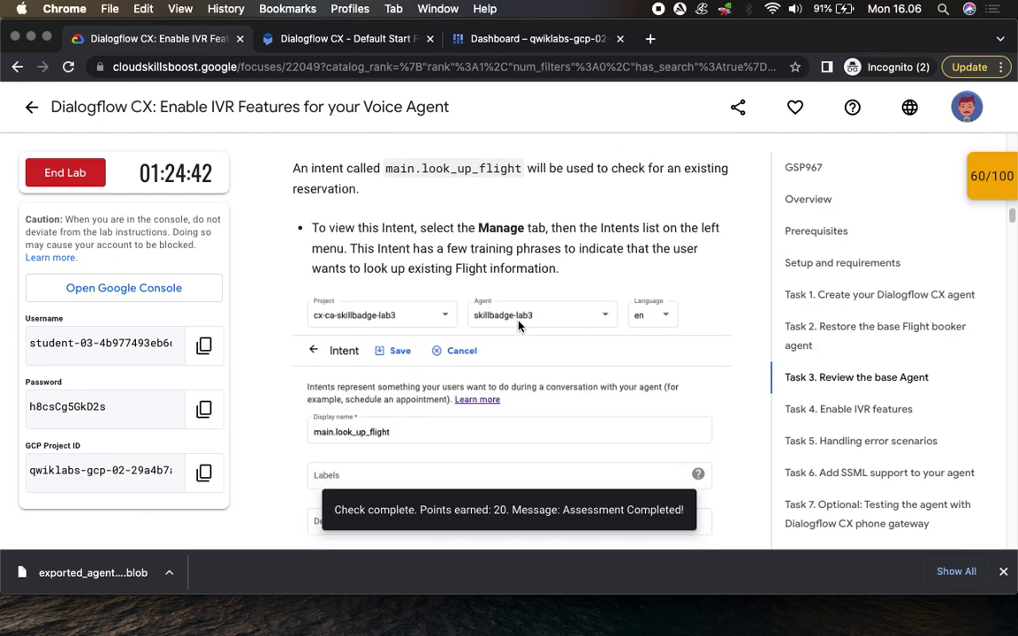
scroll(429, 203, "up", 1)
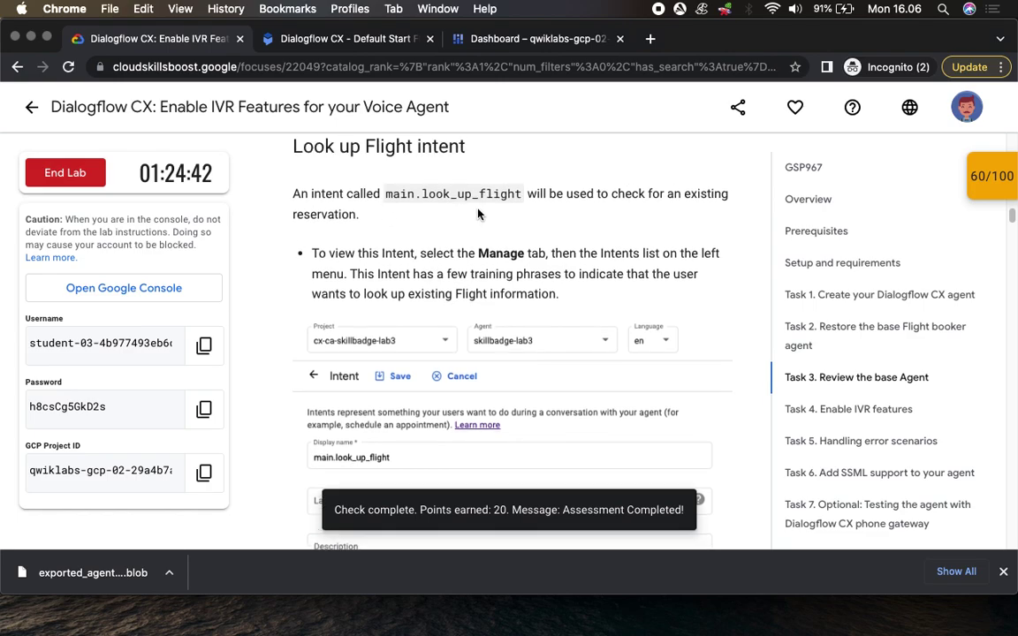
left_click(351, 42)
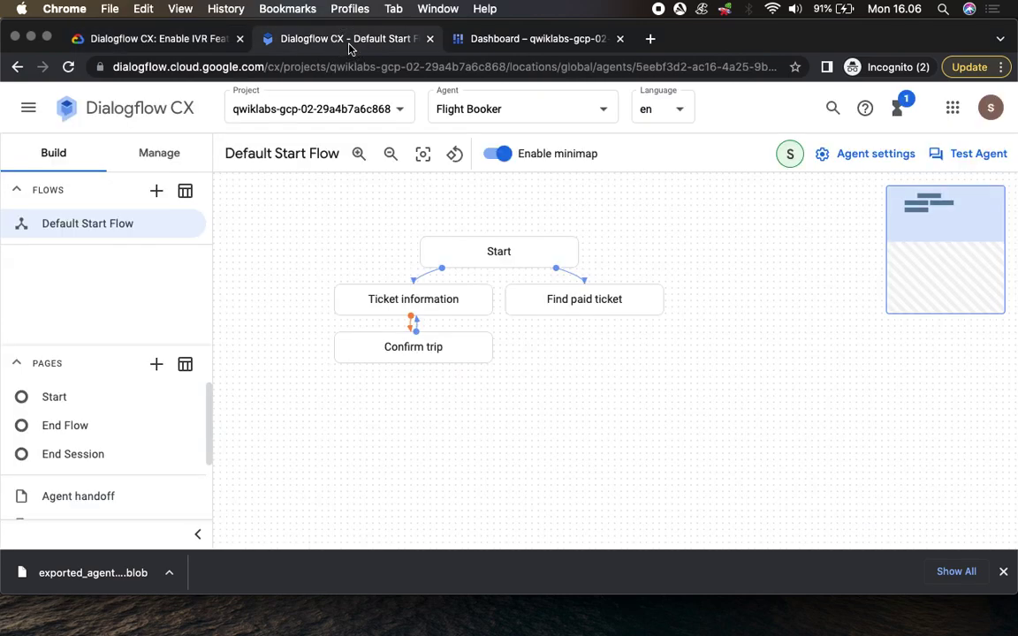
key("ctrl+shift+Tab")
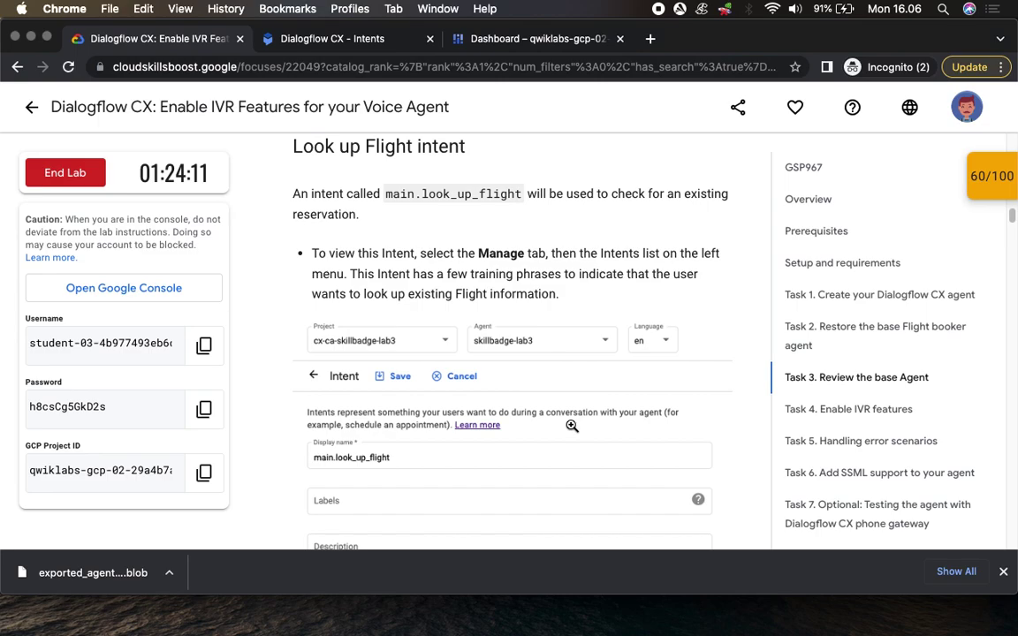
Read the lab's Look up Flight intent section, including the main.look_up_flight training phrases and the page it directs to
scroll(571, 426, "down", 2)
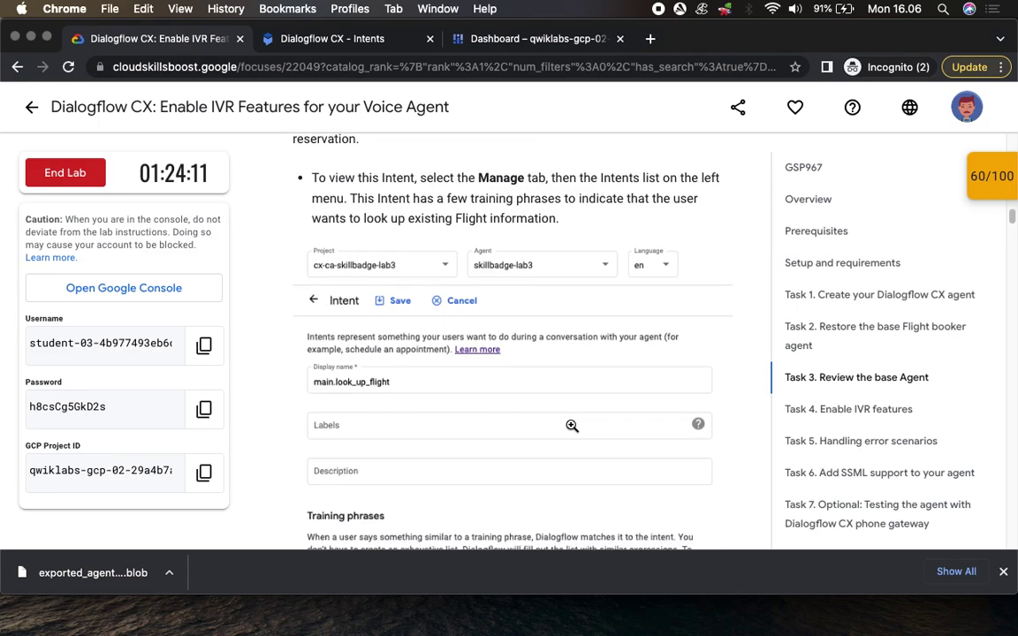
scroll(571, 425, "down", 3)
scroll(571, 426, "down", 8)
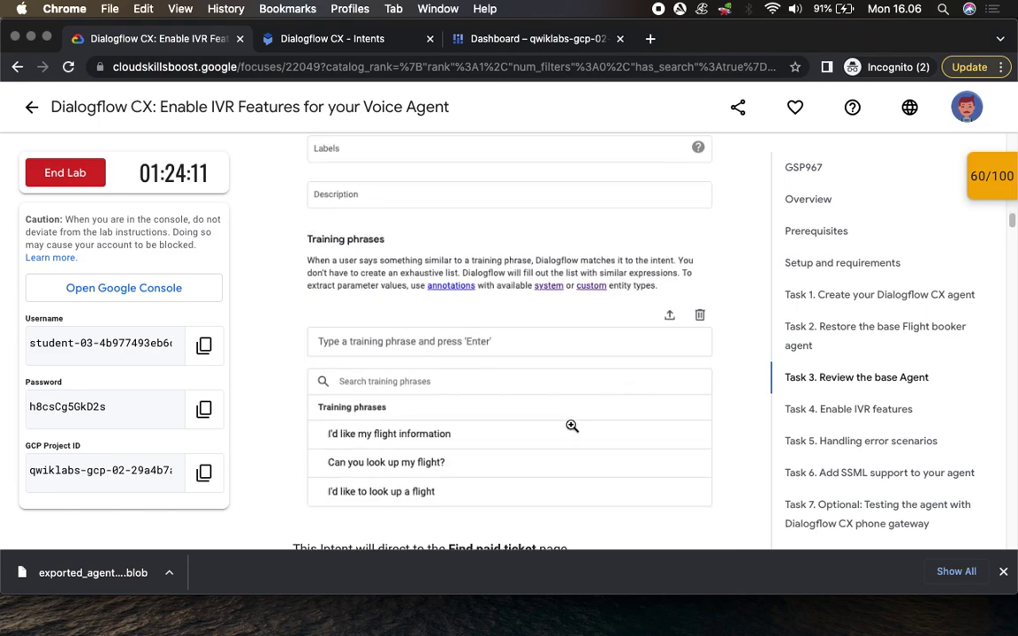
scroll(572, 428, "down", 2)
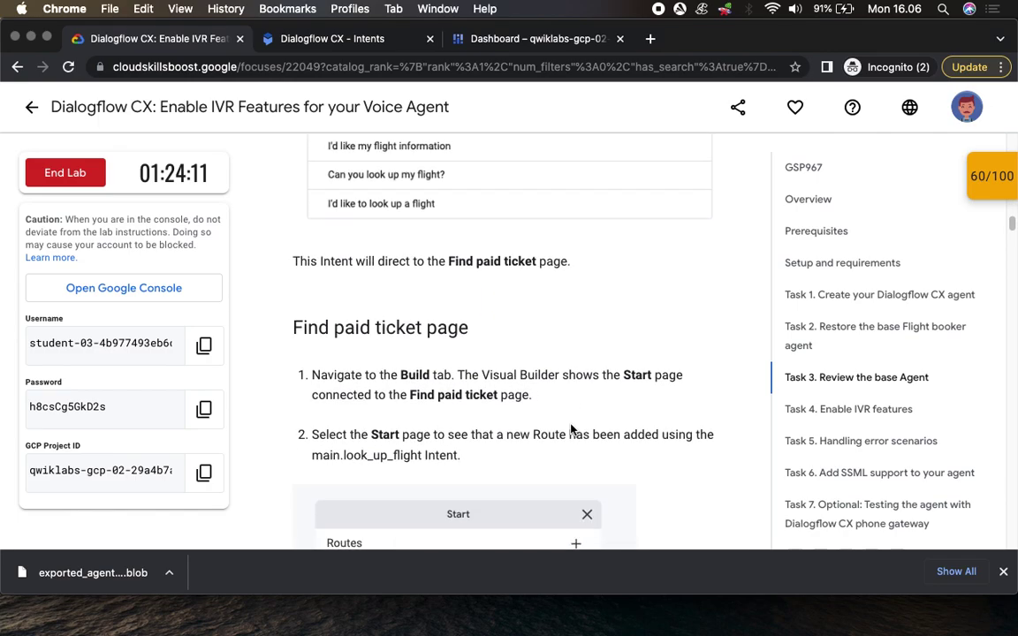
scroll(571, 430, "up", 20)
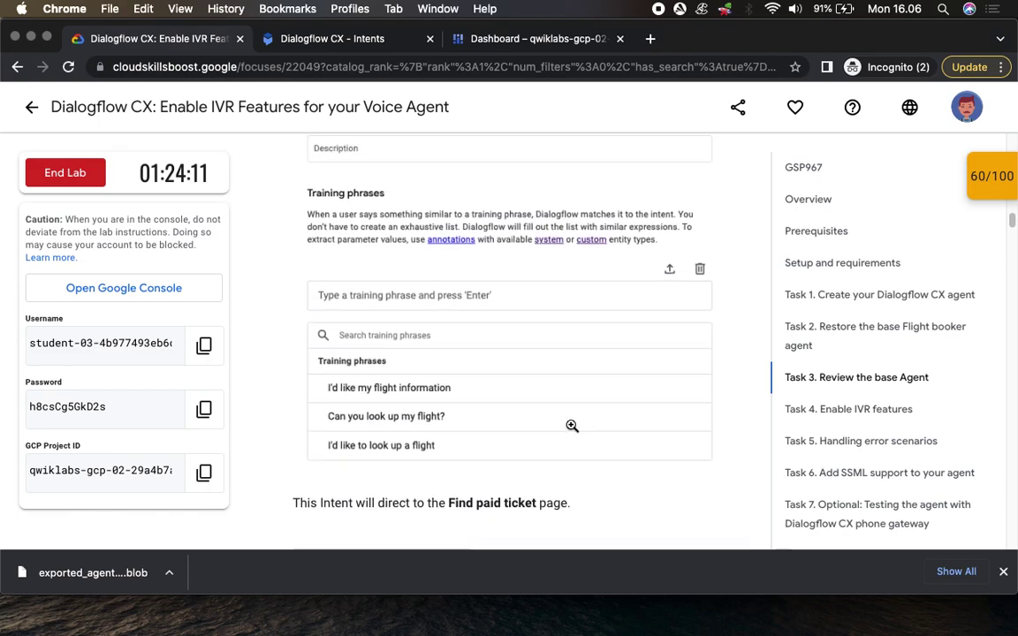
scroll(564, 467, "up", 1)
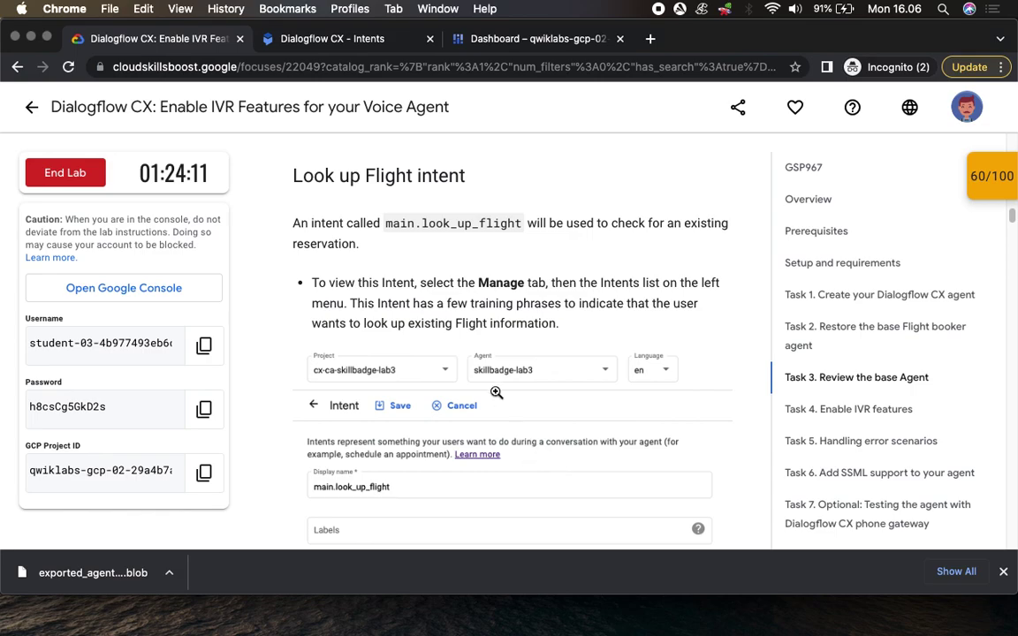
scroll(752, 305, "down", 3)
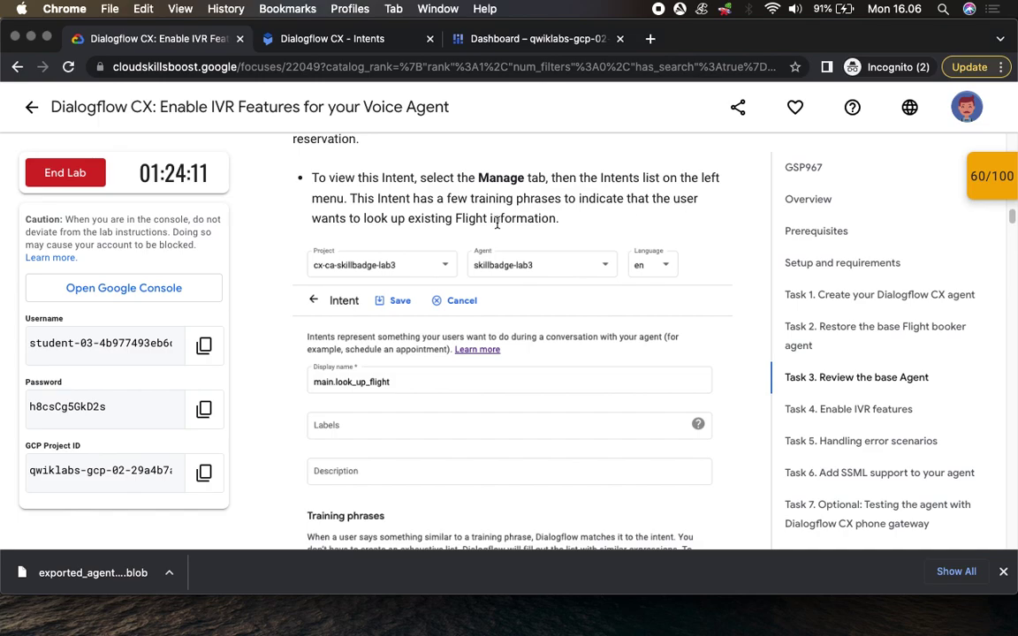
Open the main.look_up_flight intent in the Flight Booker agent and review its training phrases against the lab instructions
right_click(333, 39)
left_click(332, 39)
left_click(336, 40)
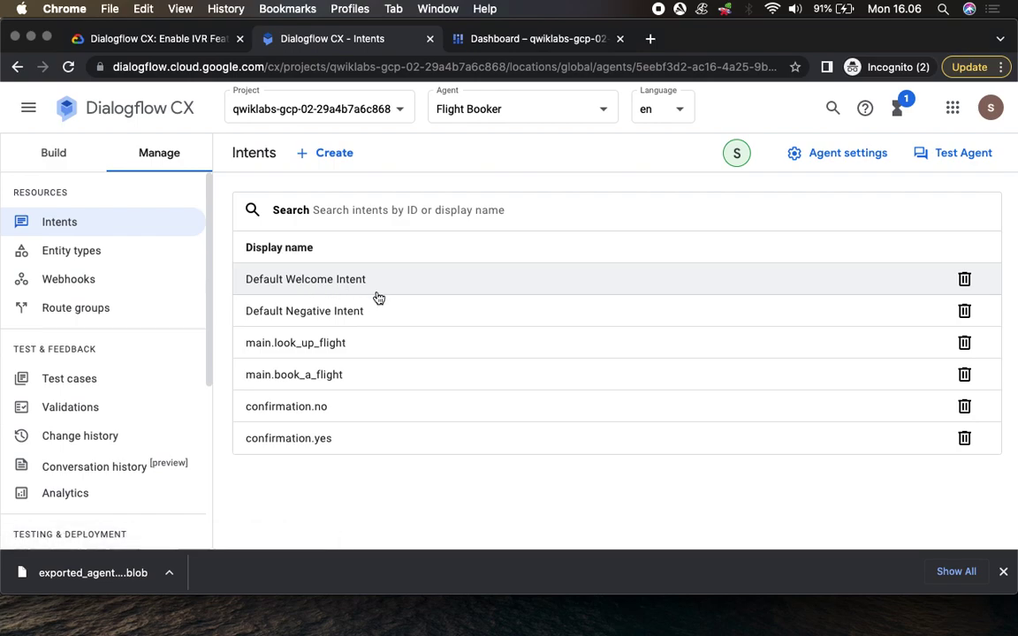
left_click(164, 39)
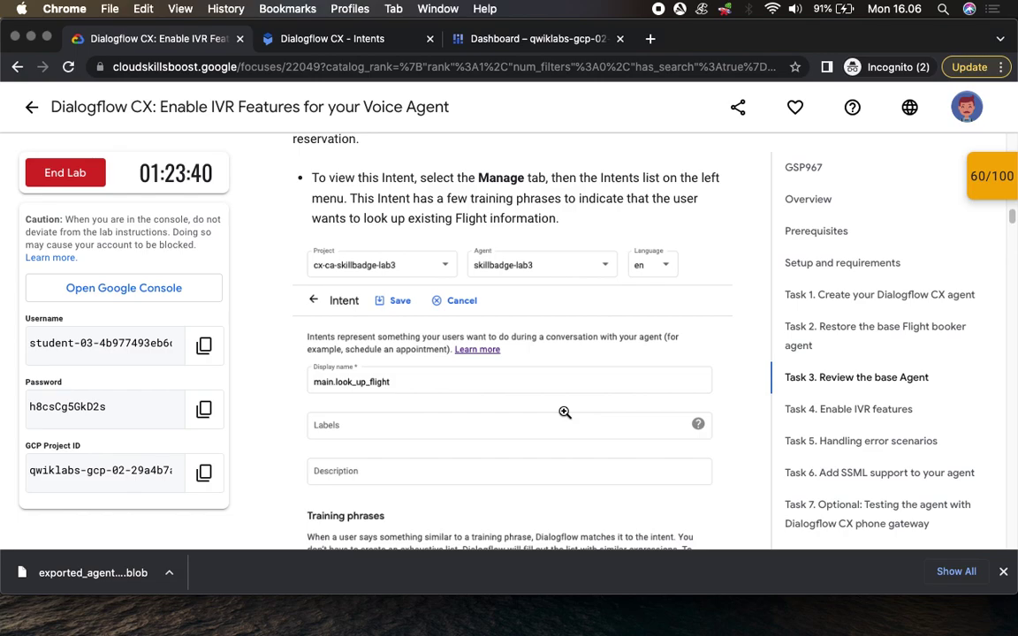
scroll(565, 413, "down", 3)
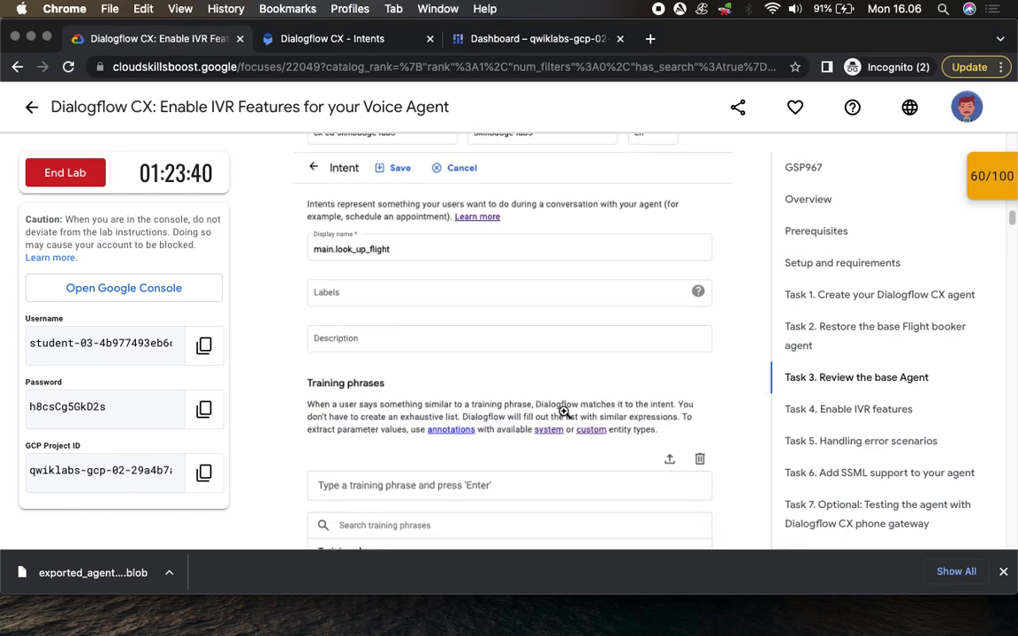
left_click(366, 43)
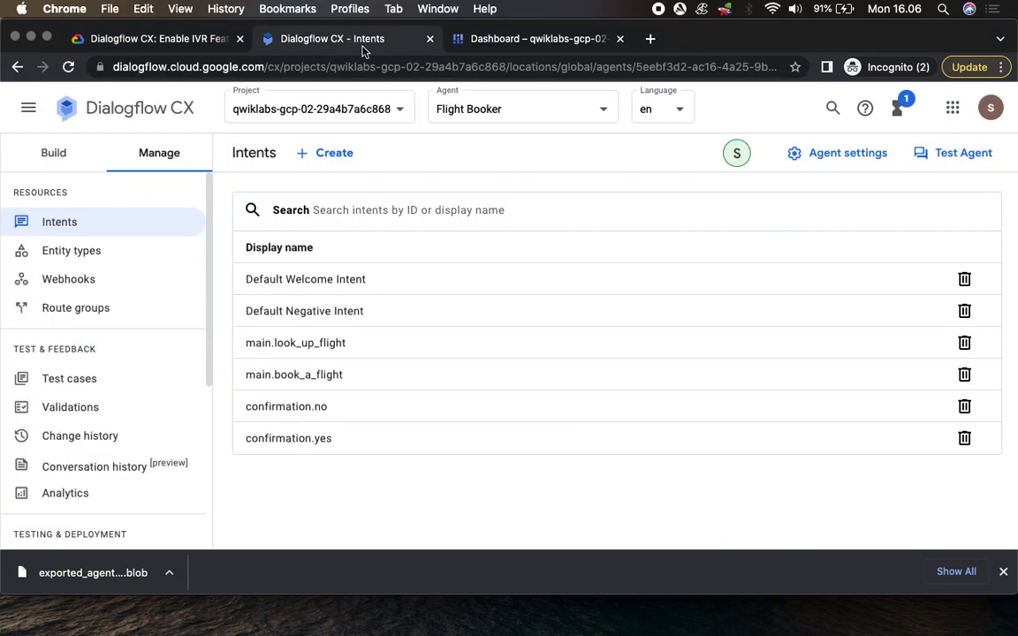
left_click(331, 344)
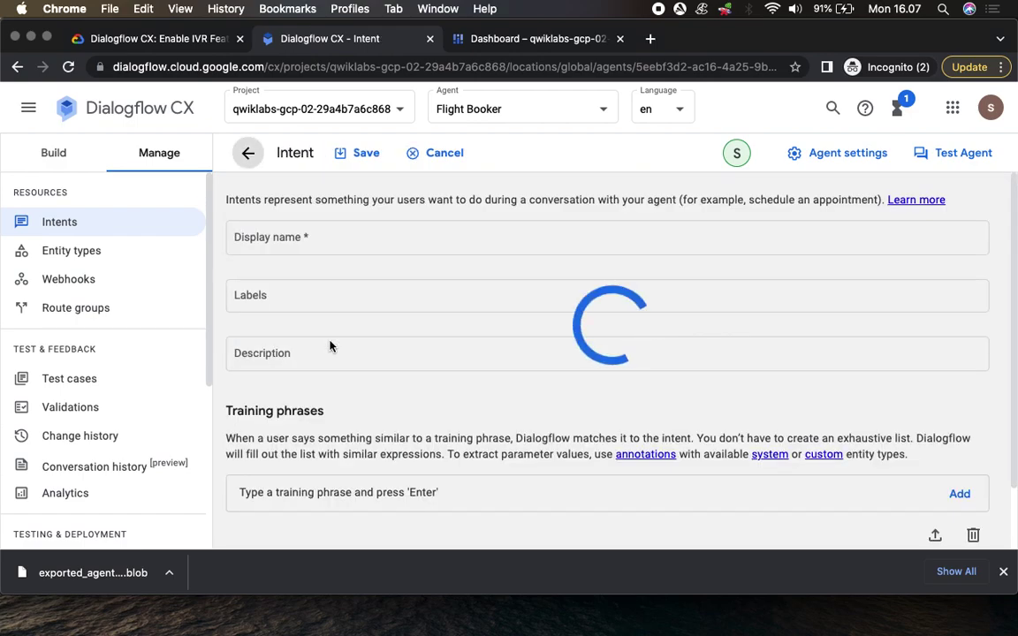
scroll(371, 424, "down", 5)
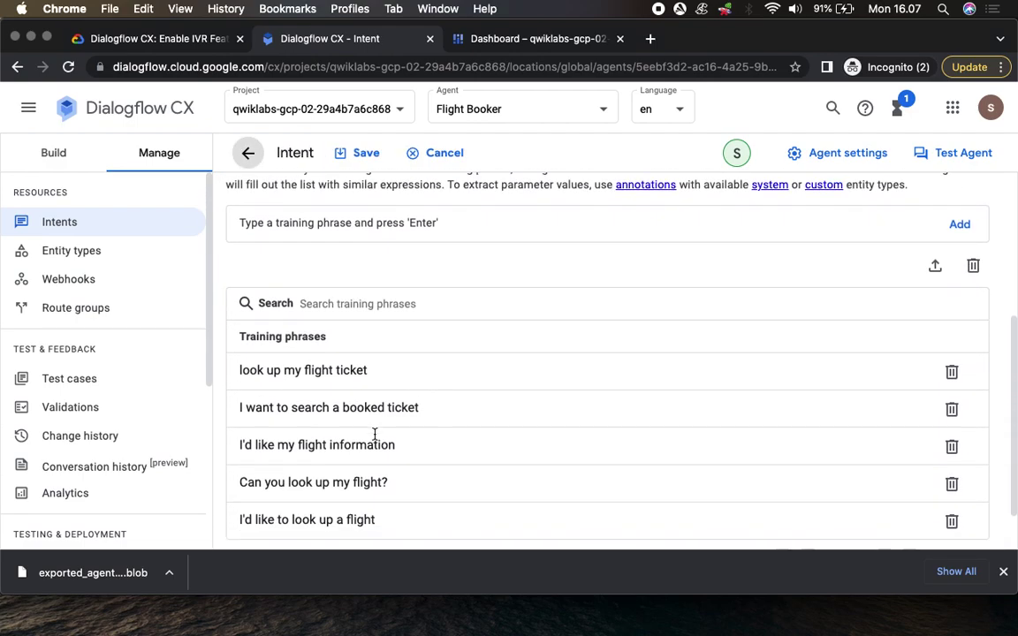
Read the lab's Find paid ticket page section and check the Start page's connections in the agent's Default Start Flow
left_click(167, 42)
scroll(468, 376, "down", 6)
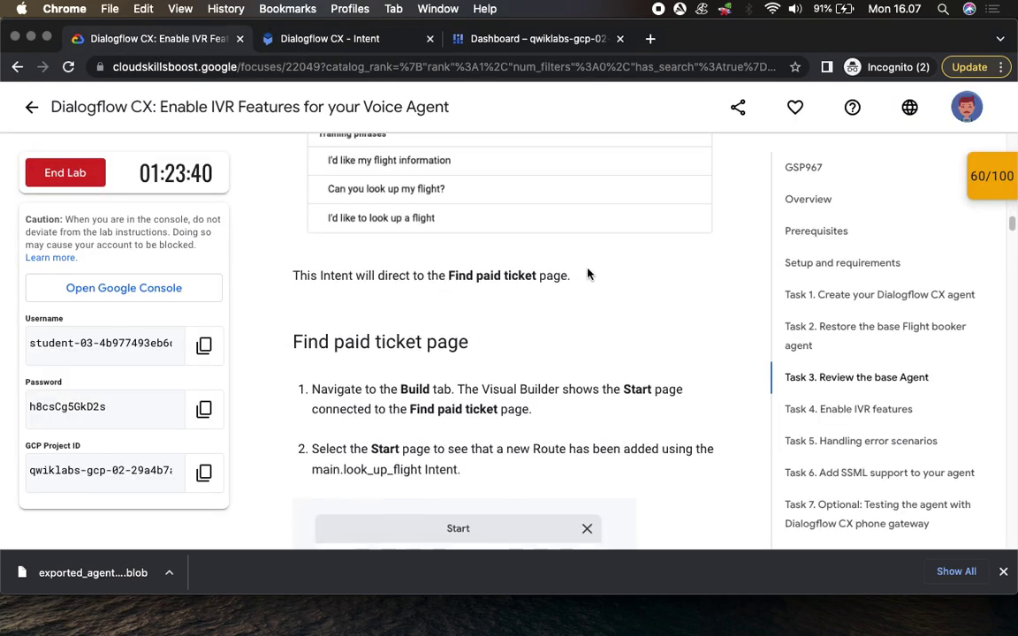
scroll(586, 272, "down", 4)
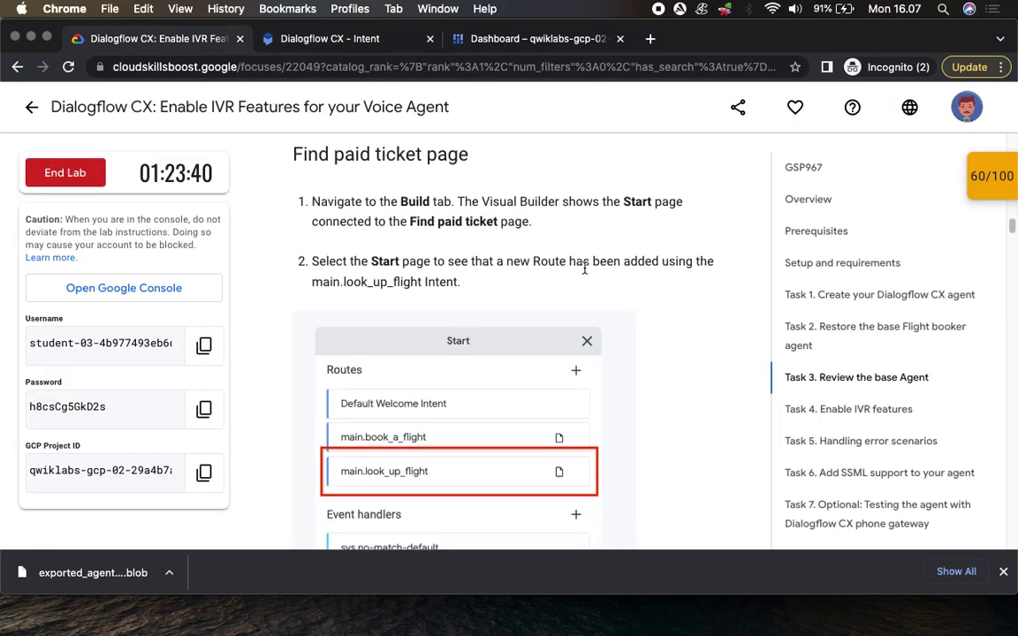
left_click_drag(402, 204, 452, 203)
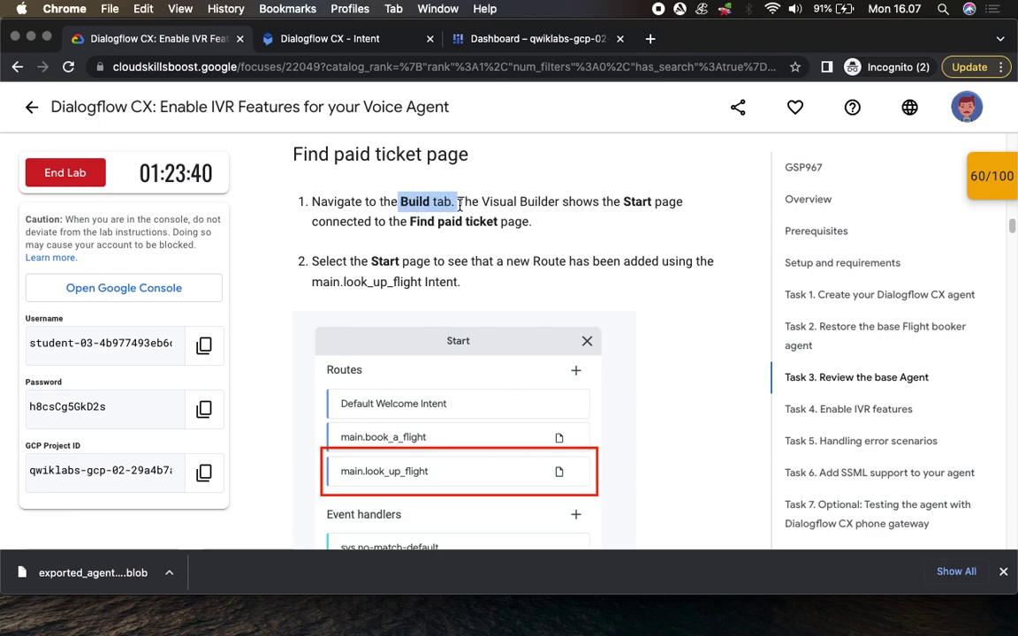
left_click(336, 39)
left_click(46, 153)
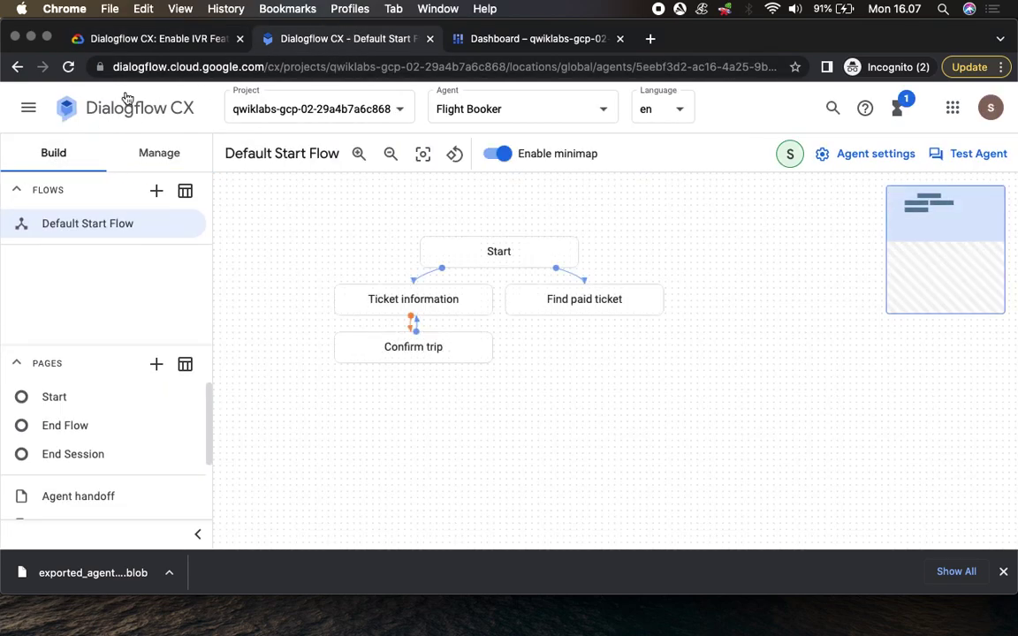
left_click(154, 39)
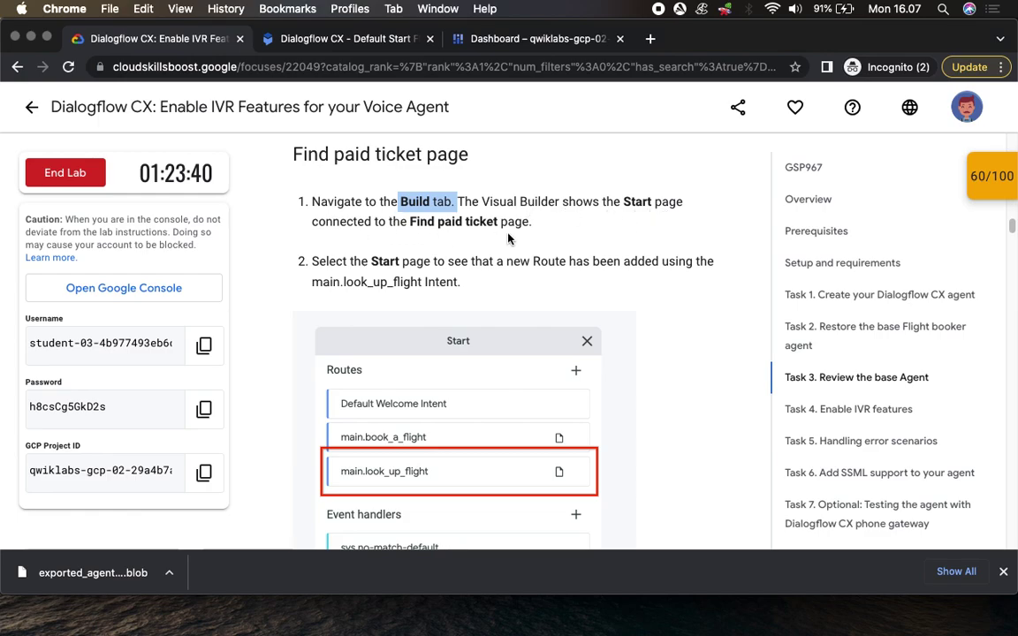
left_click(336, 39)
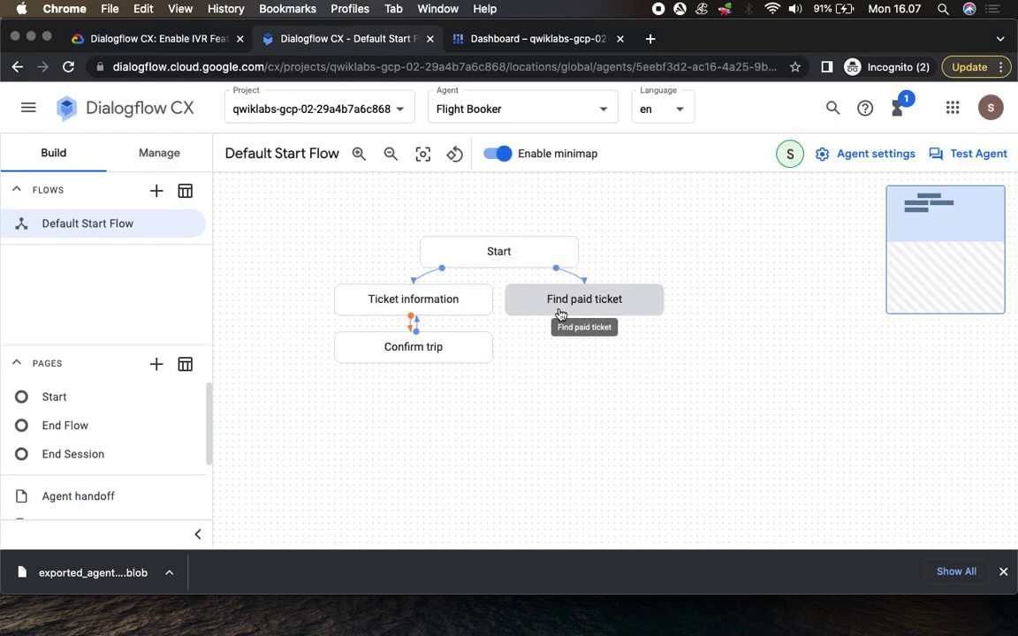
Open the Start page in the Default Start Flow and compare its routes with step 2 of the lab instructions
left_click(148, 39)
scroll(399, 257, "down", 1)
scroll(399, 245, "up", 1)
scroll(399, 245, "down", 2)
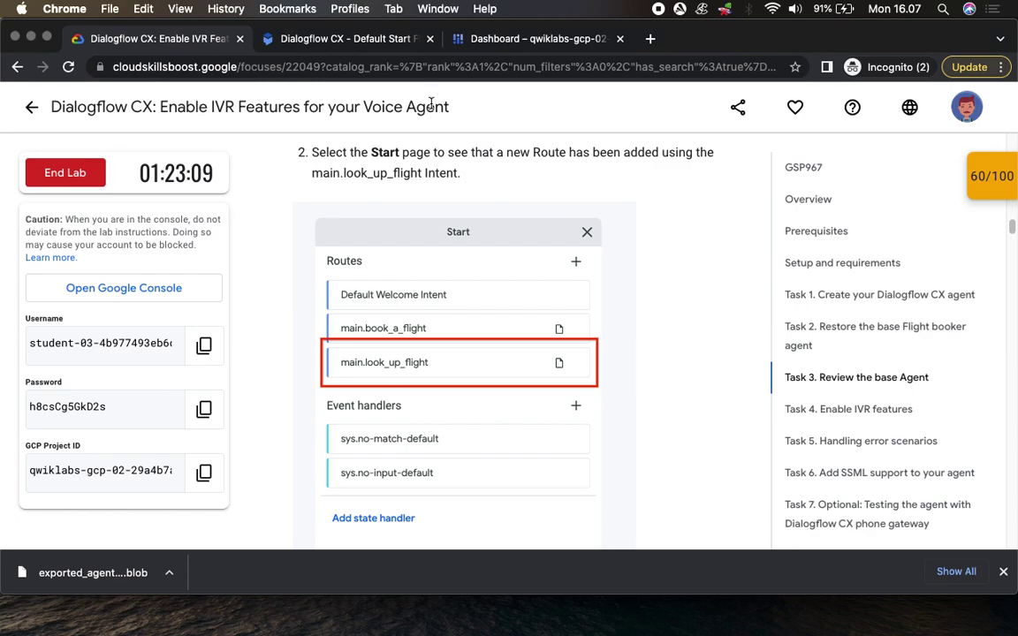
left_click(341, 39)
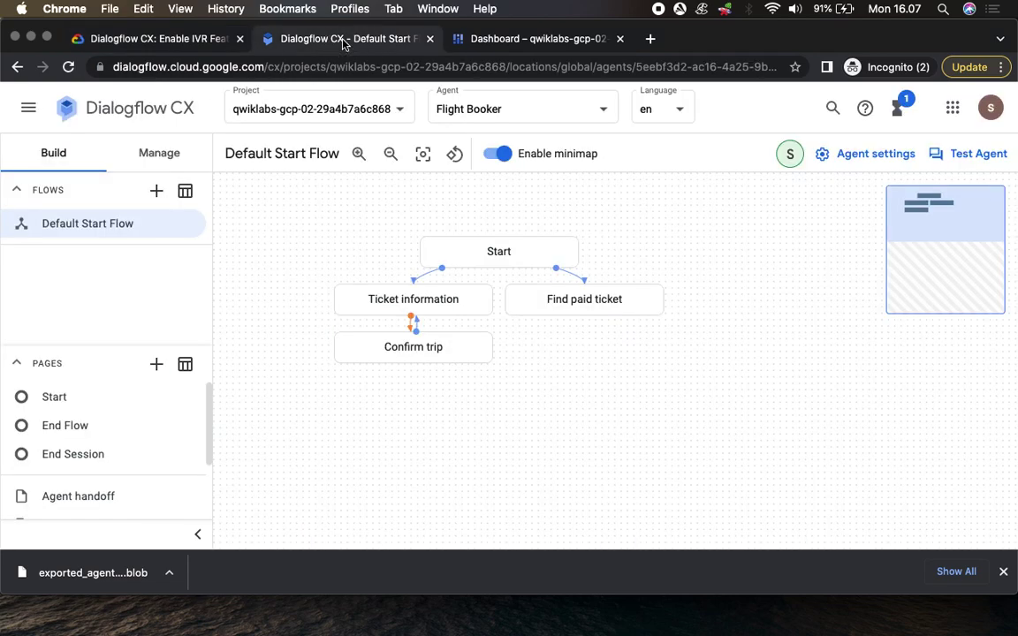
left_click(467, 256)
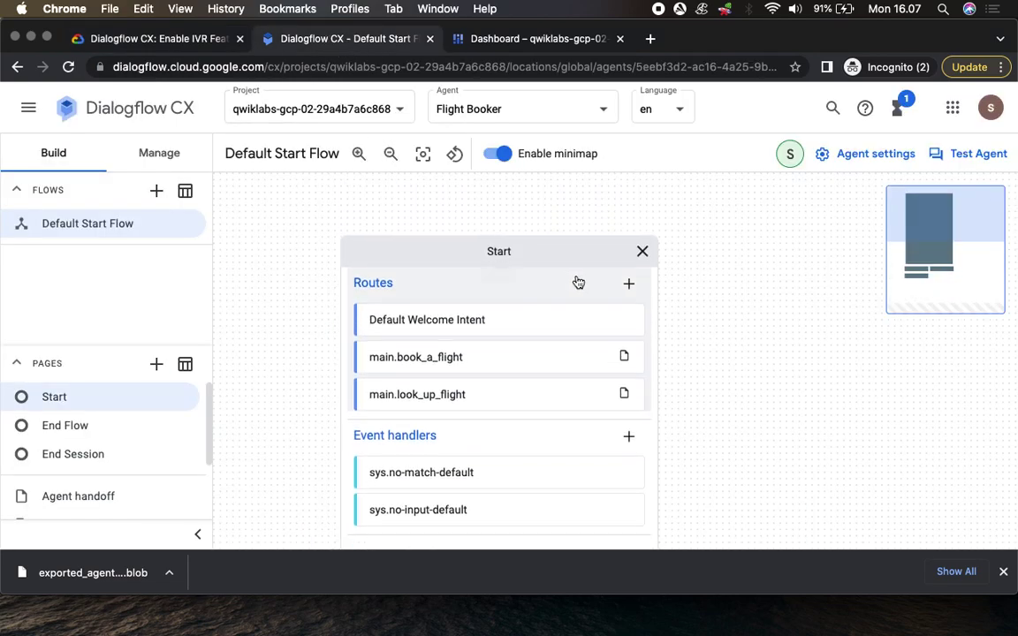
left_click(198, 44)
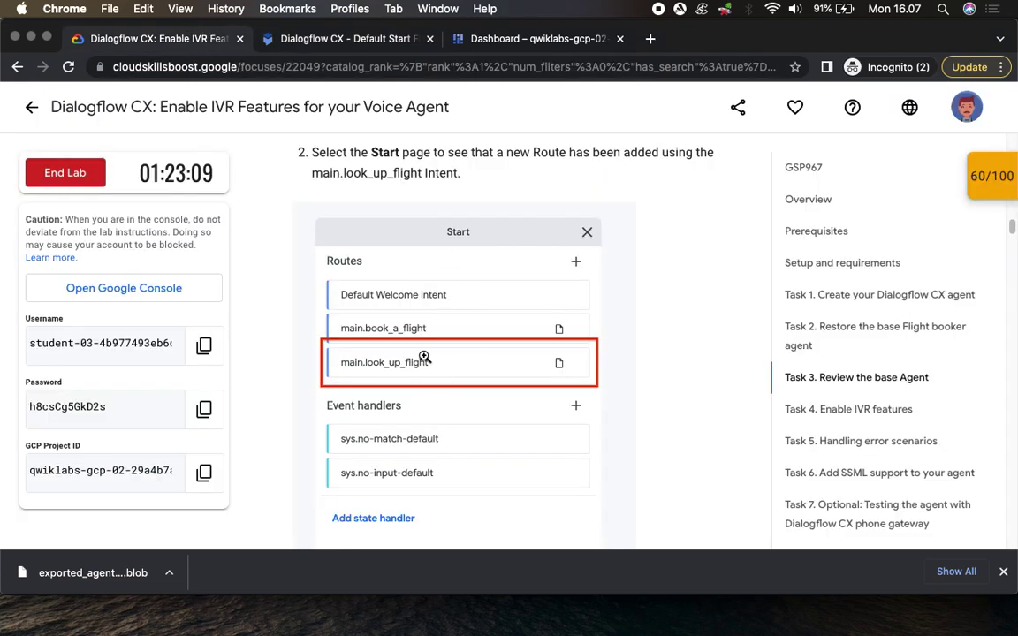
left_click(362, 41)
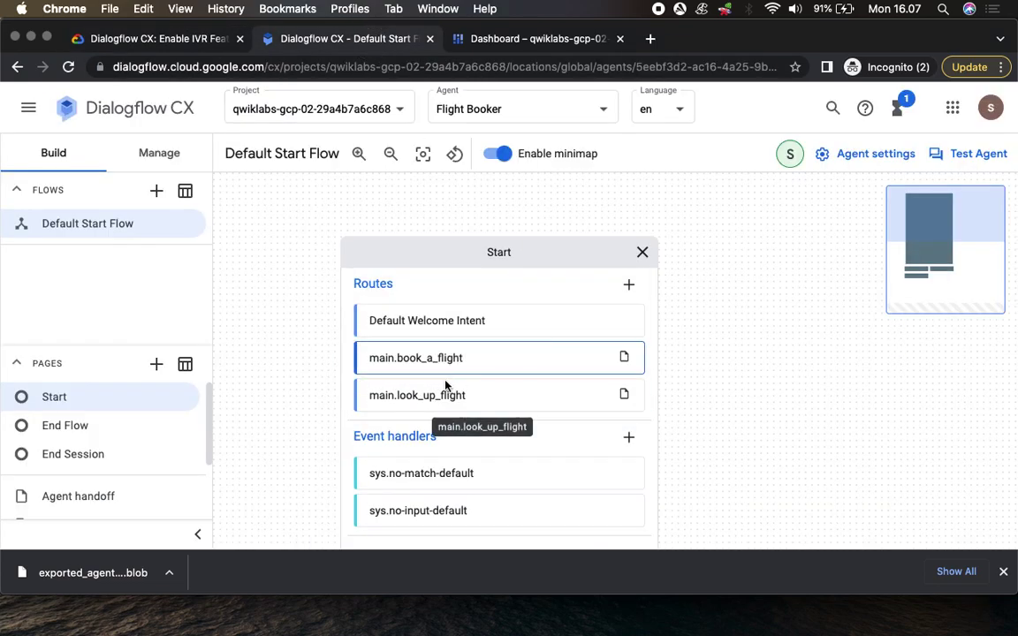
left_click(198, 41)
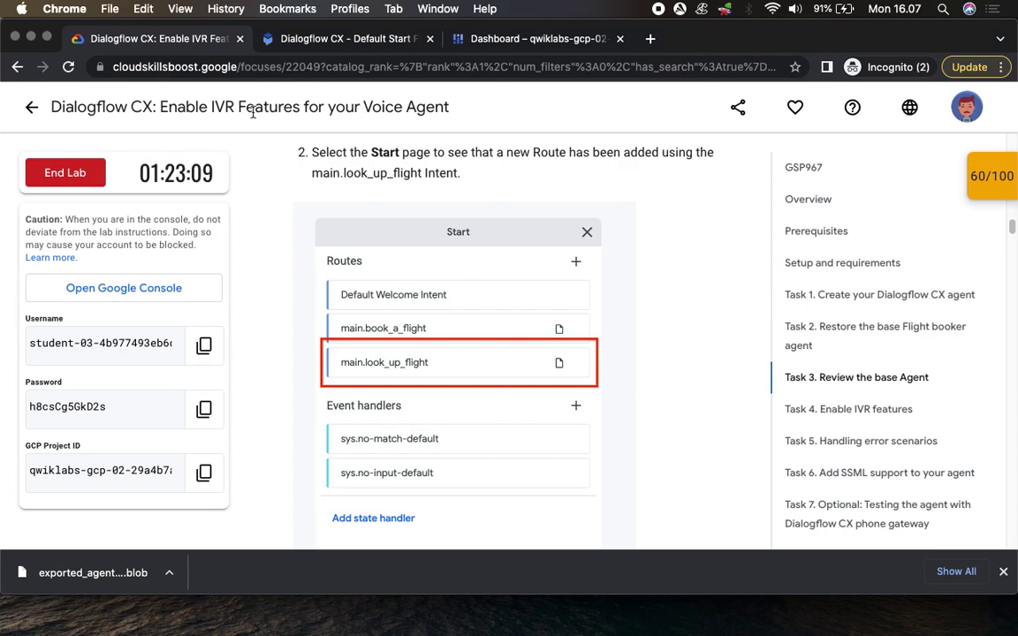
Read lab step 3, open the Start page's main.look_up_flight route, and review its intent, condition, fulfillment and transition settings
scroll(630, 226, "down", 5)
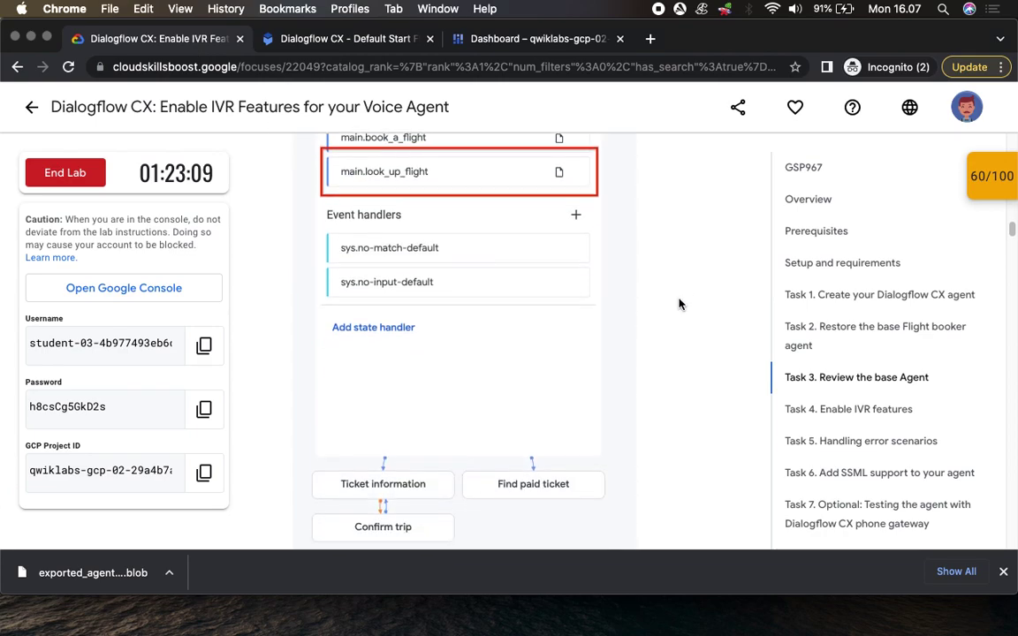
scroll(679, 304, "down", 2)
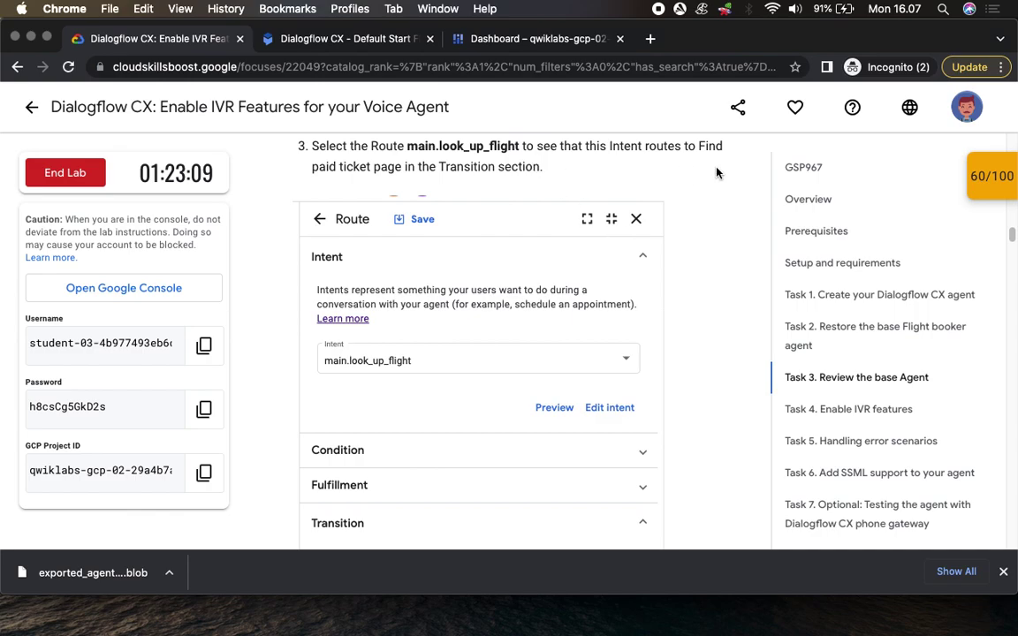
left_click(327, 41)
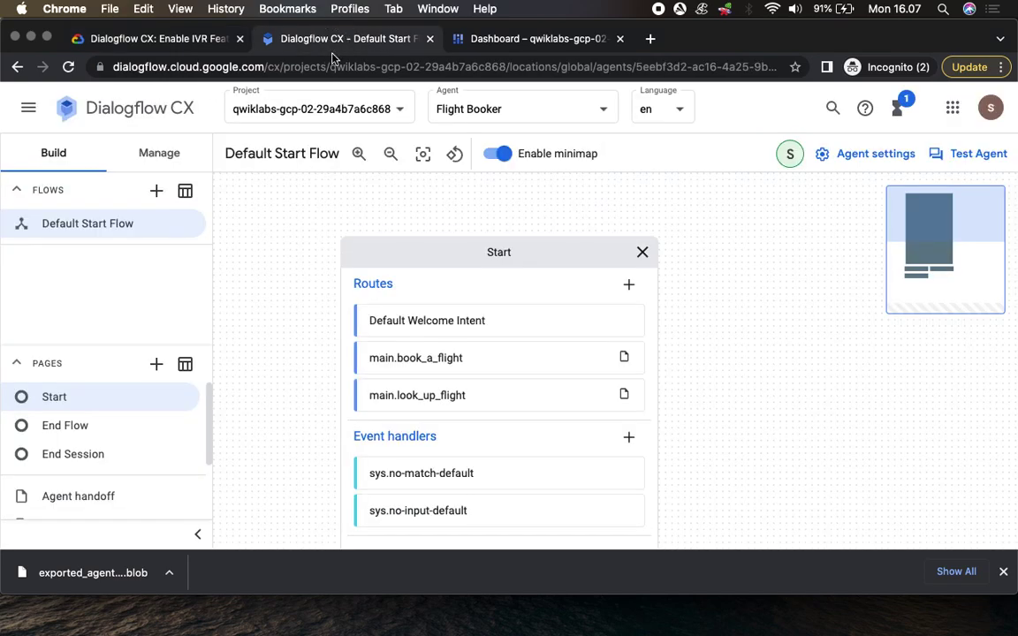
left_click(157, 41)
left_click(345, 39)
double_click(465, 394)
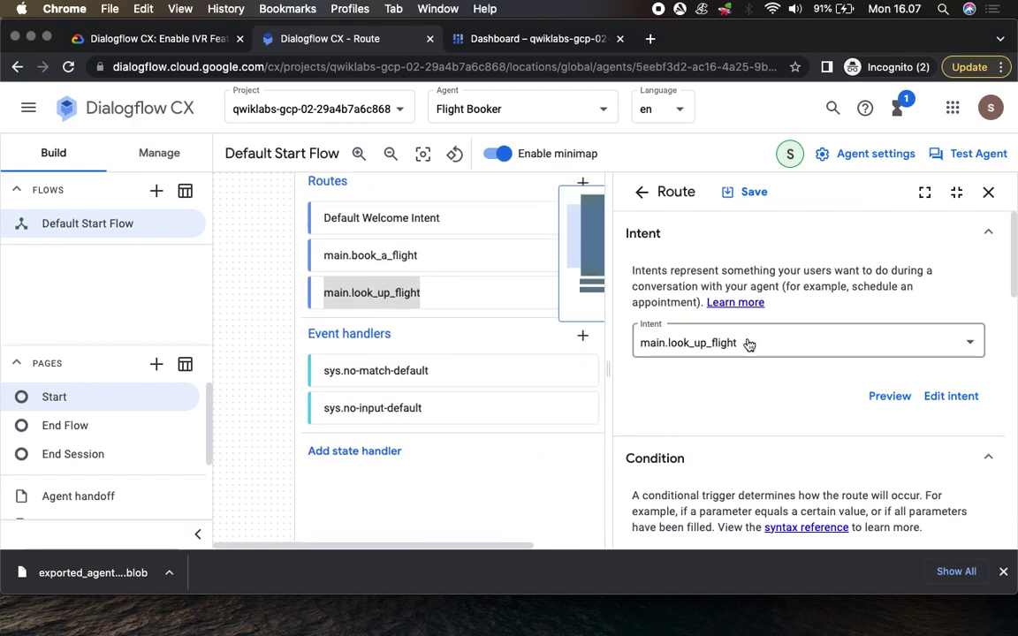
scroll(826, 409, "down", 2)
scroll(826, 409, "down", 4)
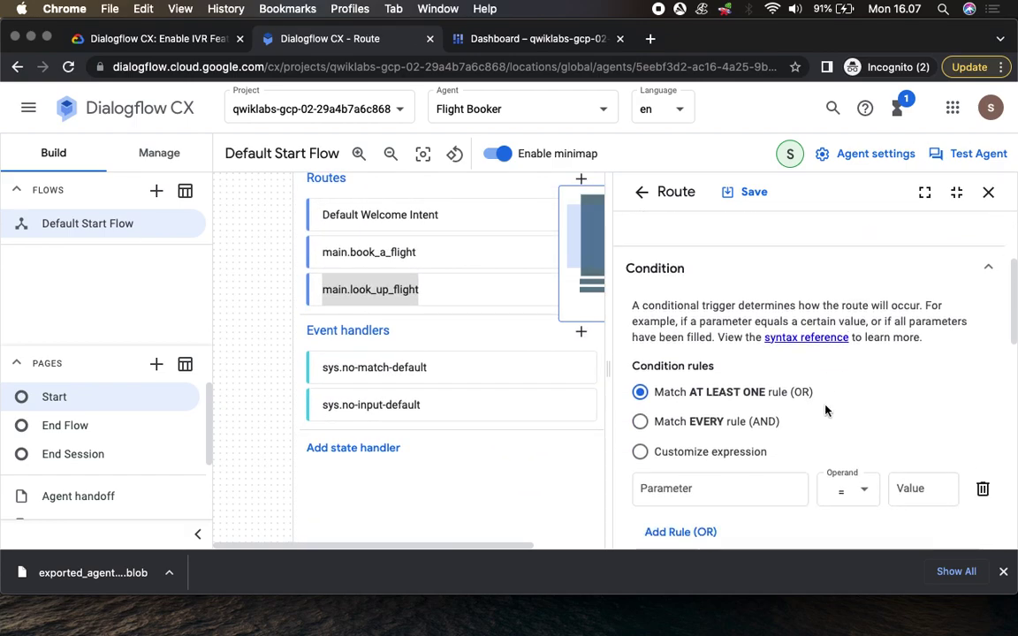
scroll(741, 479, "down", 7)
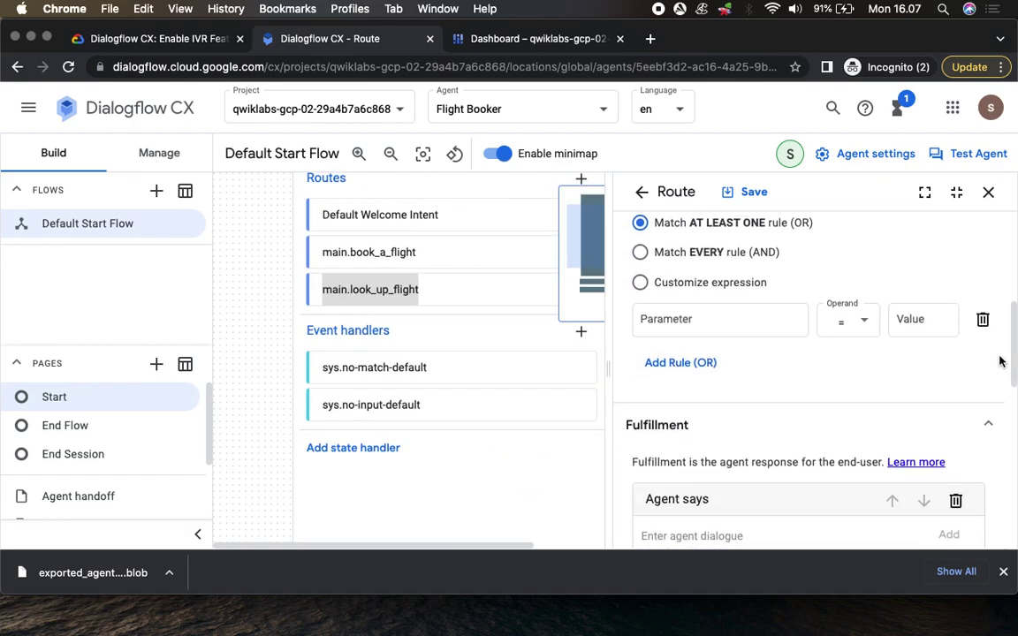
scroll(799, 445, "down", 10)
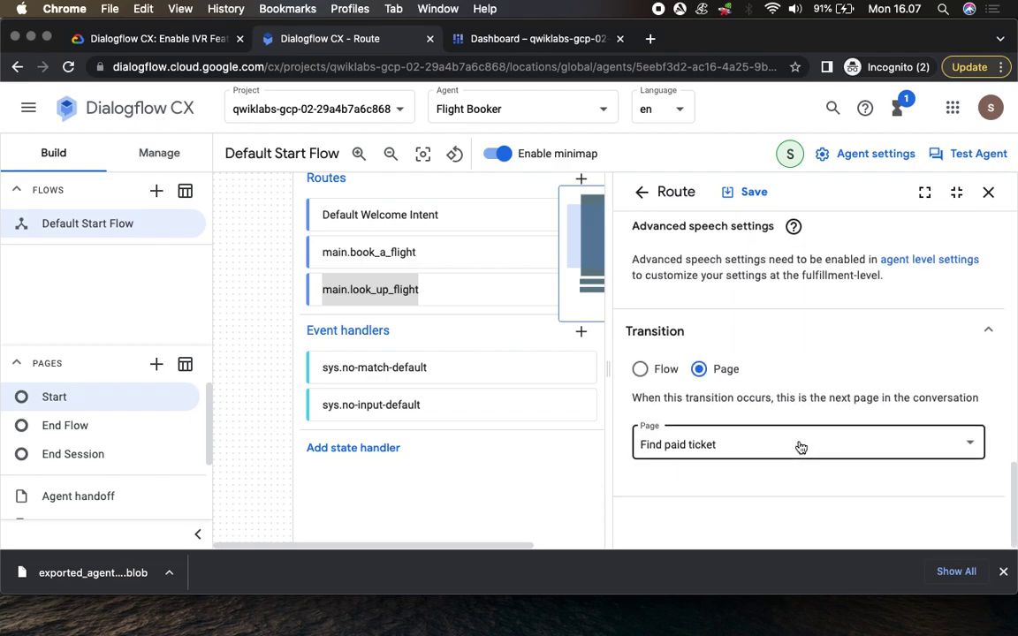
Read the lab instructions on exploring the Find paid ticket page and its confirmation_number parameter
left_click(132, 38)
scroll(414, 297, "down", 5)
scroll(414, 297, "down", 8)
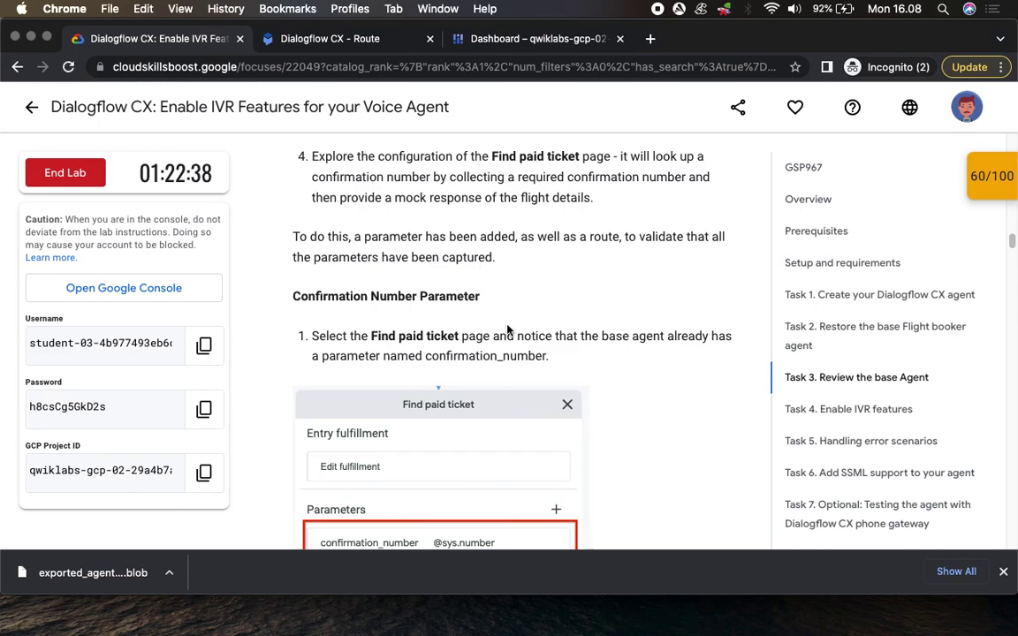
scroll(509, 329, "down", 4)
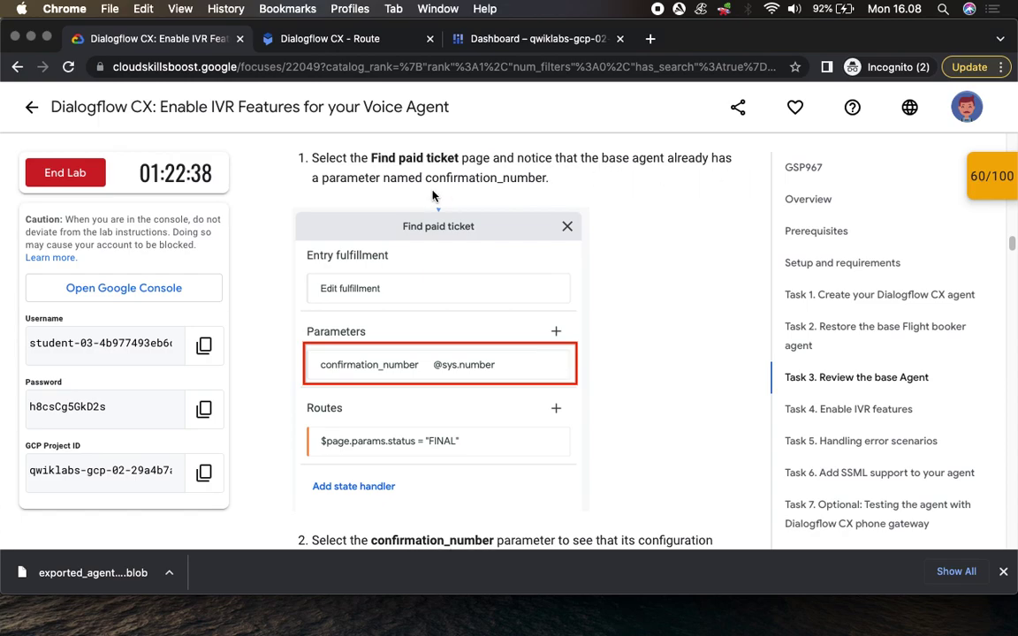
Switch to Dialogflow CX and recheck the main.look_up_flight route's intent, condition, fulfillment and parameter preset settings
left_click(351, 38)
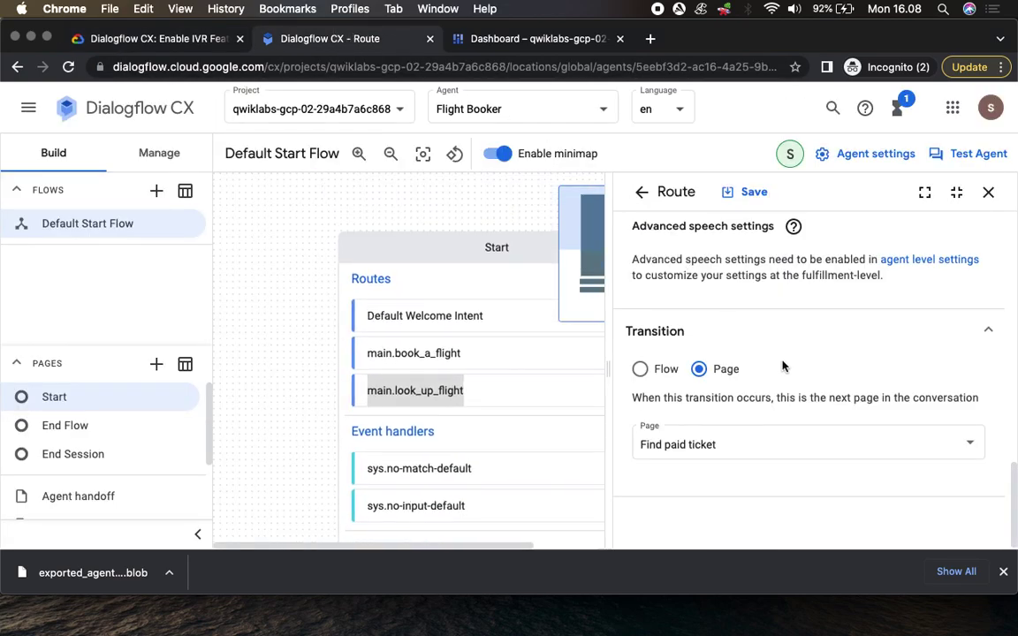
scroll(789, 365, "up", 2)
scroll(790, 366, "up", 5)
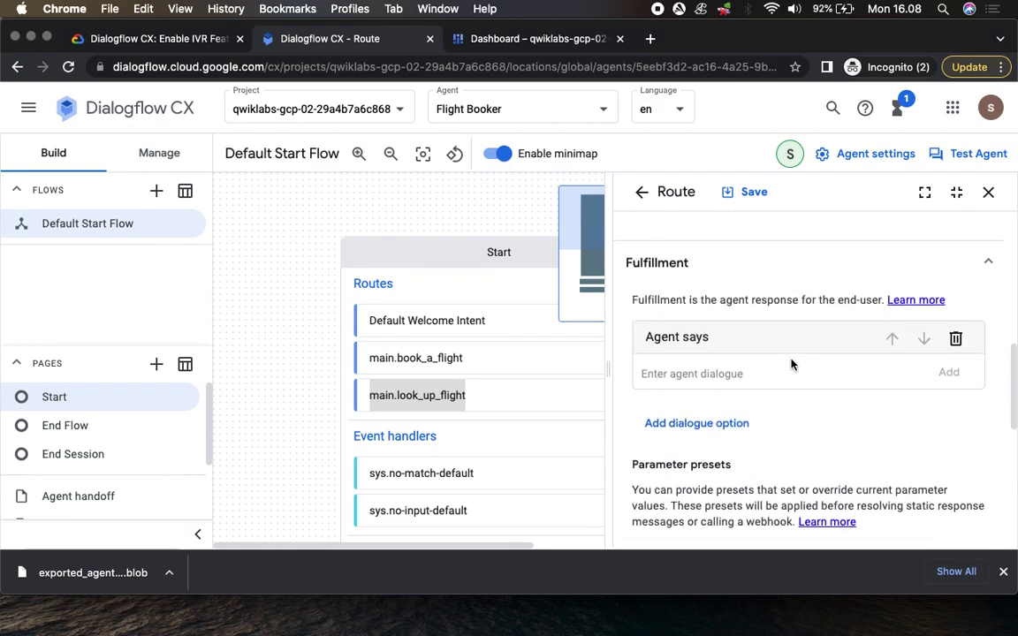
scroll(791, 363, "down", 2)
scroll(791, 358, "up", 3)
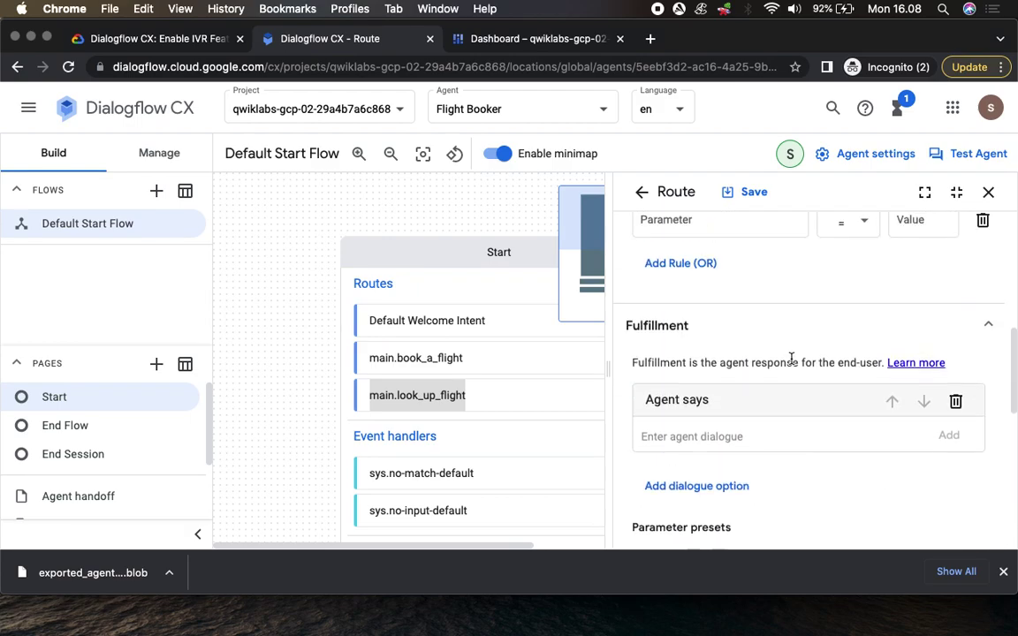
scroll(791, 358, "down", 1)
scroll(790, 361, "up", 8)
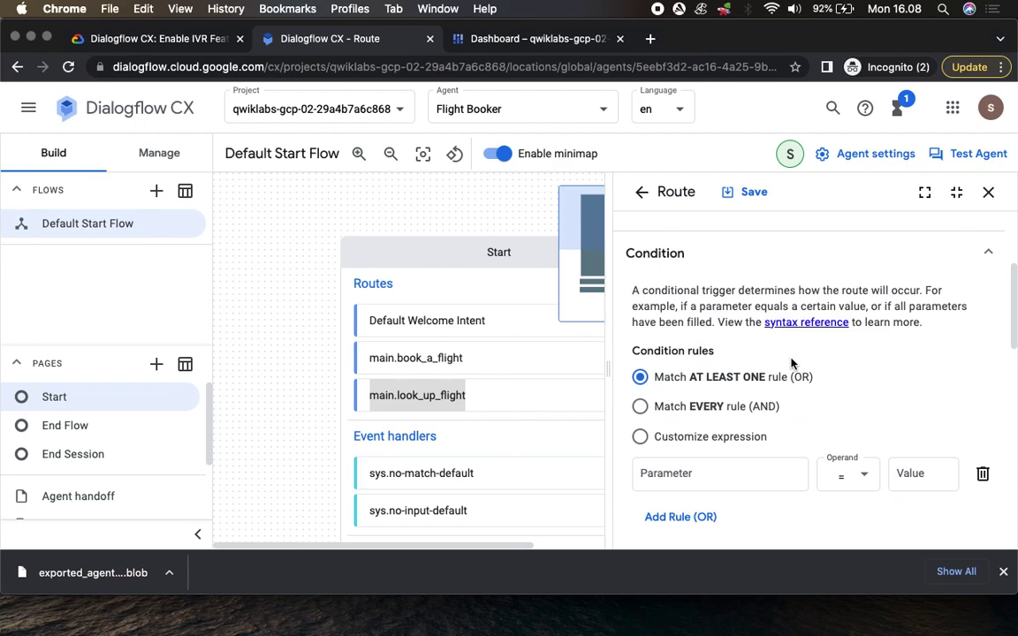
scroll(791, 363, "down", 2)
scroll(791, 363, "up", 3)
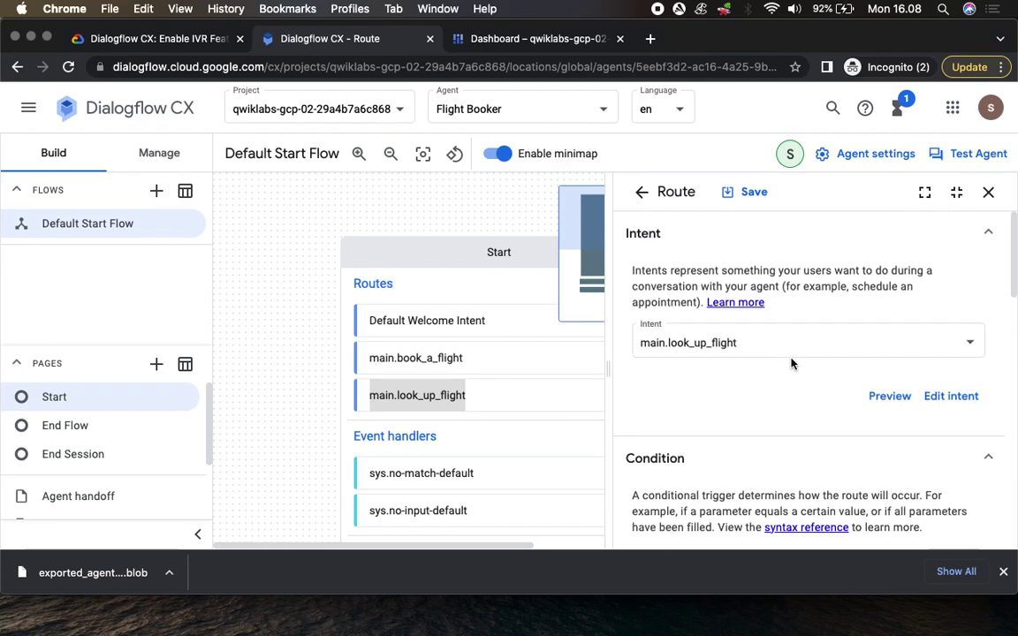
scroll(790, 362, "down", 5)
scroll(791, 362, "down", 5)
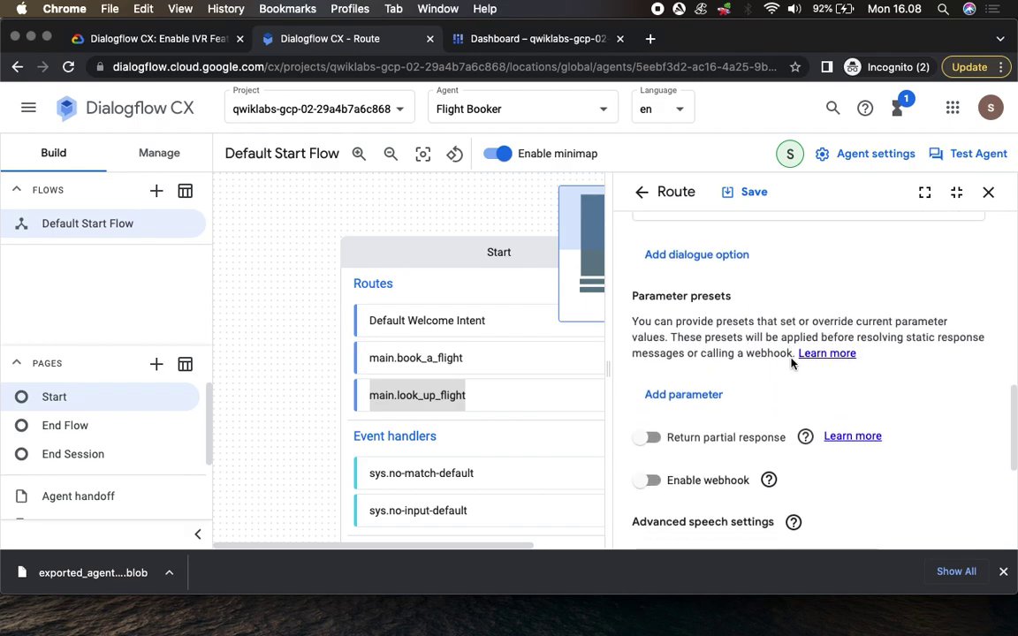
scroll(791, 362, "down", 1)
scroll(784, 364, "down", 1)
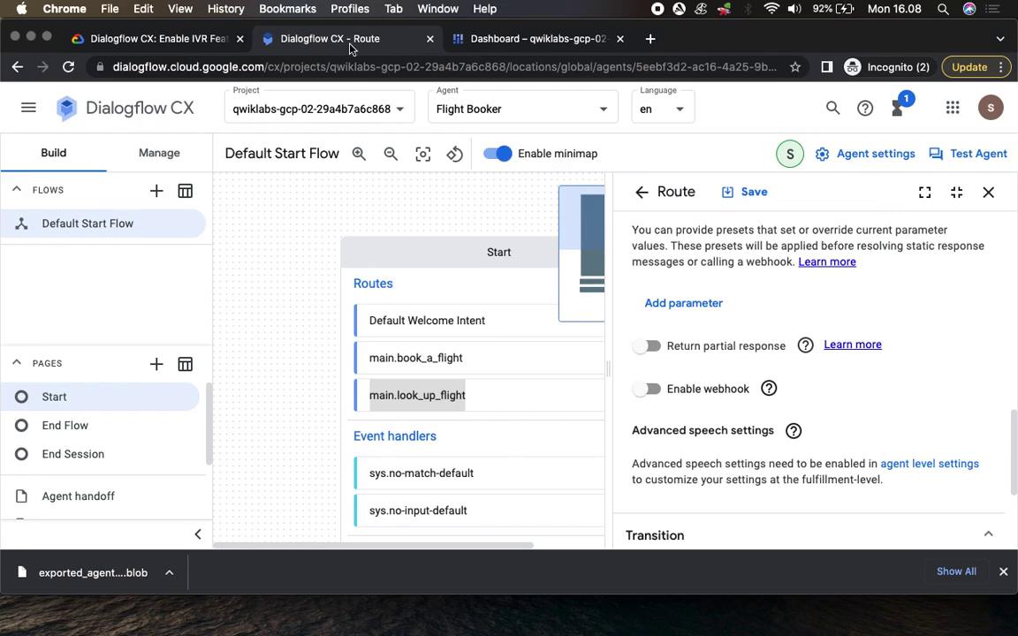
Glance at the lab instructions, and go through the main.look_up_flight route once more from its intent to its page transition
left_click(167, 41)
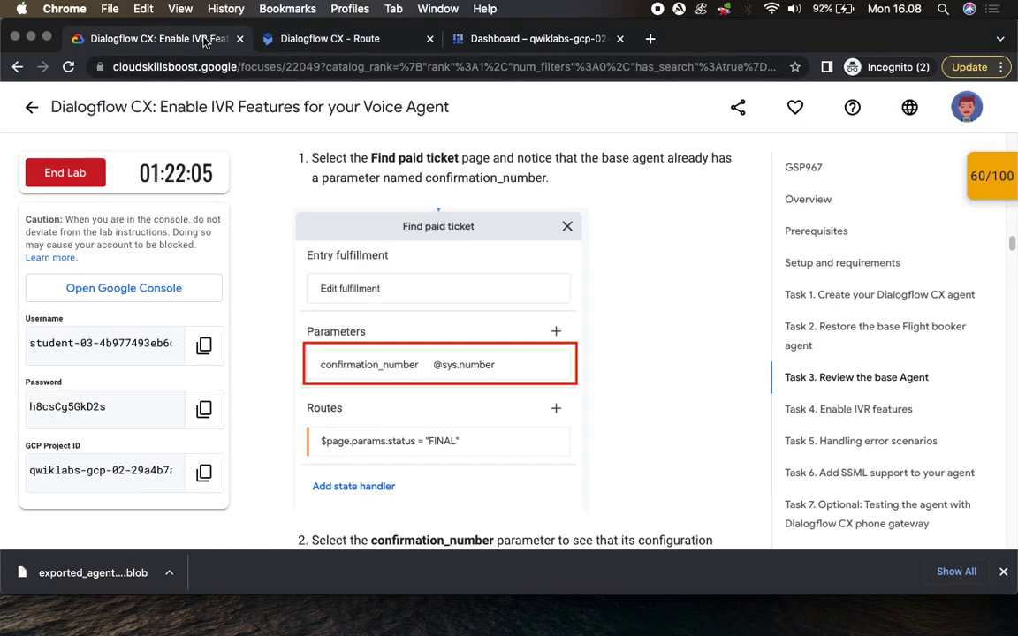
left_click(299, 40)
scroll(783, 363, "up", 5)
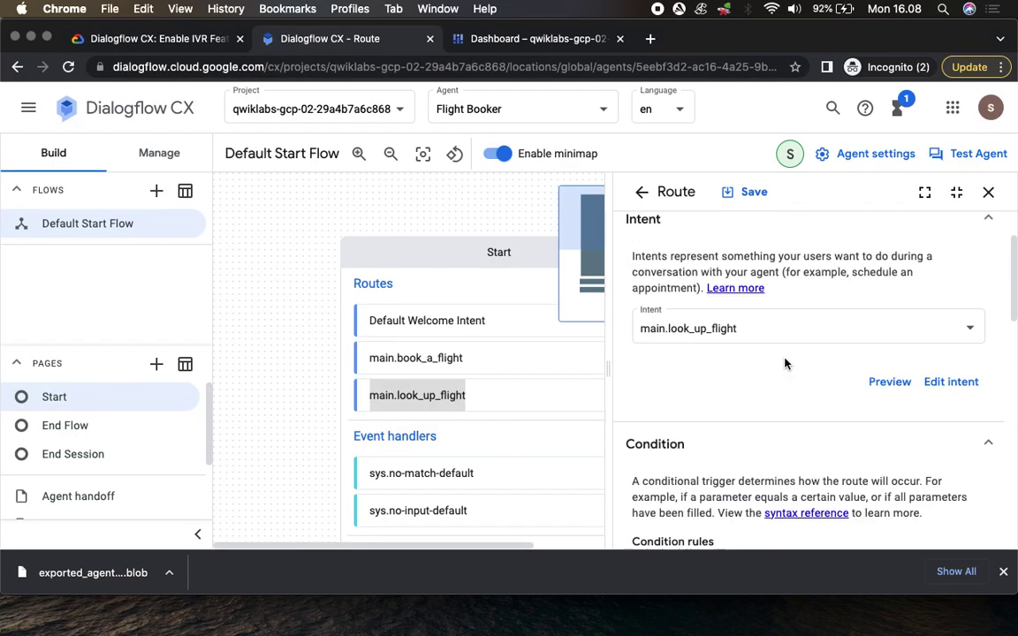
scroll(784, 364, "down", 5)
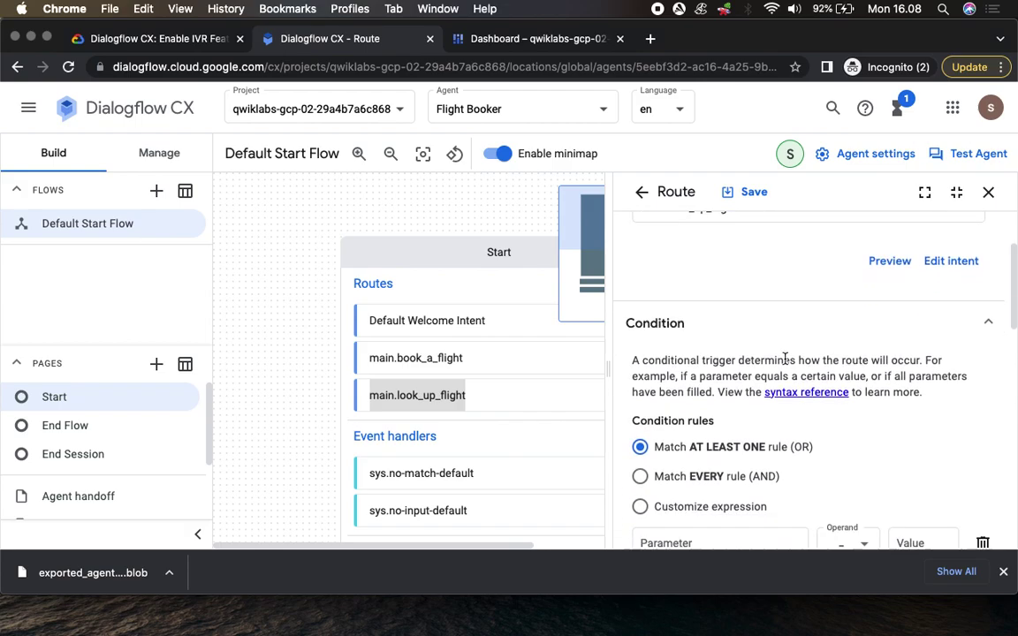
scroll(784, 363, "down", 3)
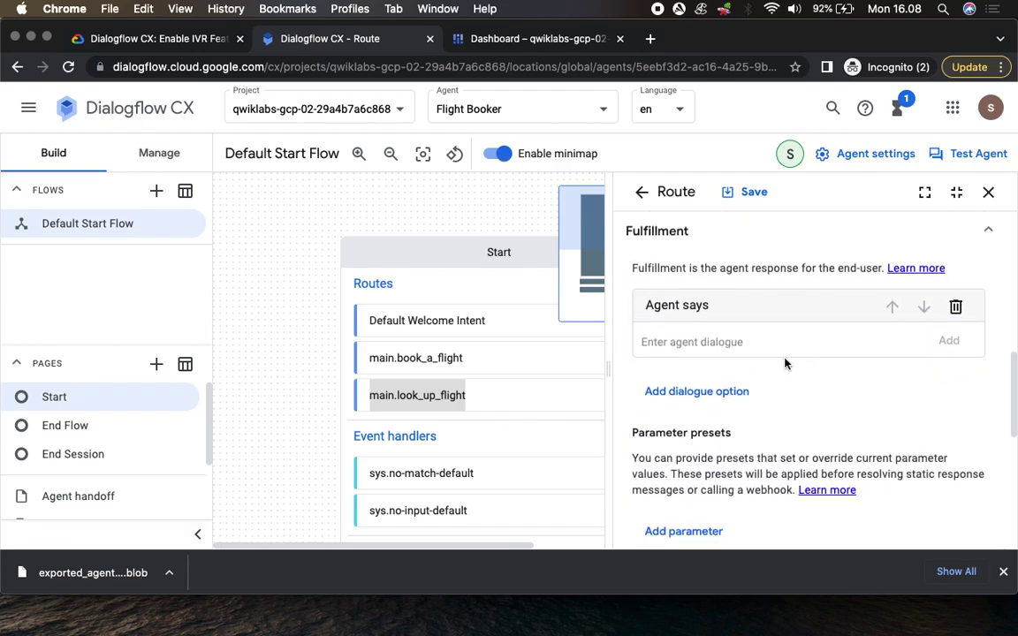
scroll(785, 363, "down", 4)
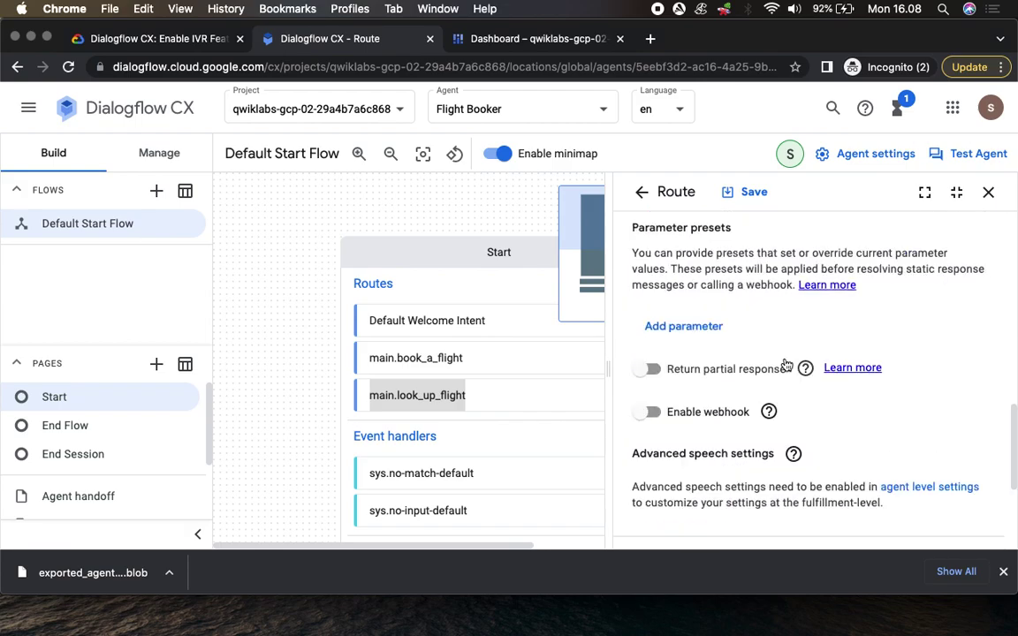
scroll(786, 364, "down", 4)
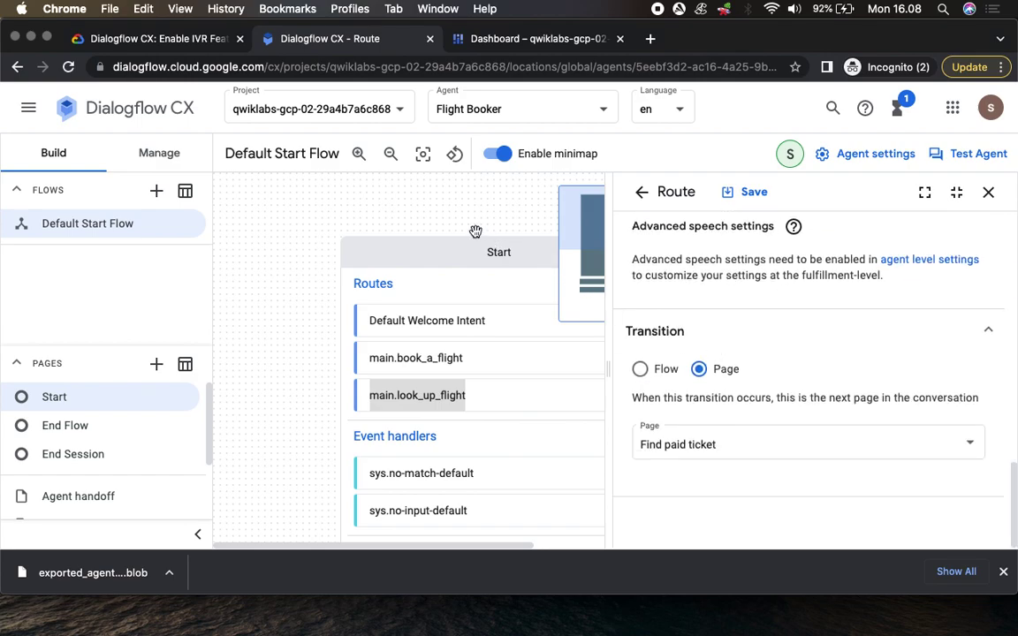
Leave the Start page's route and open the Find paid ticket page in the flow graph to examine its fulfillment, parameter and route
left_click(131, 39)
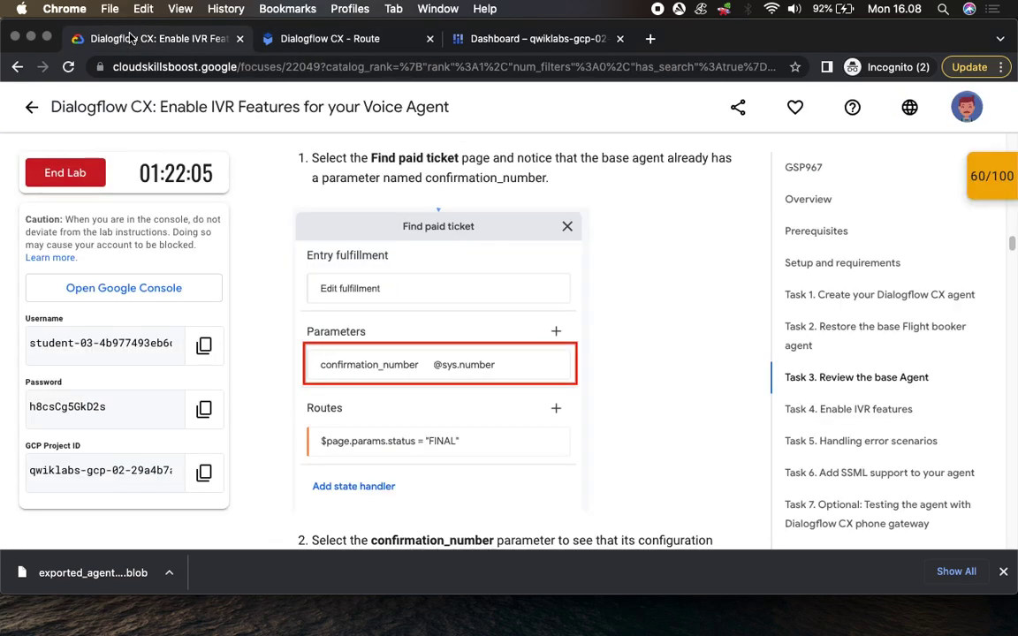
left_click(276, 42)
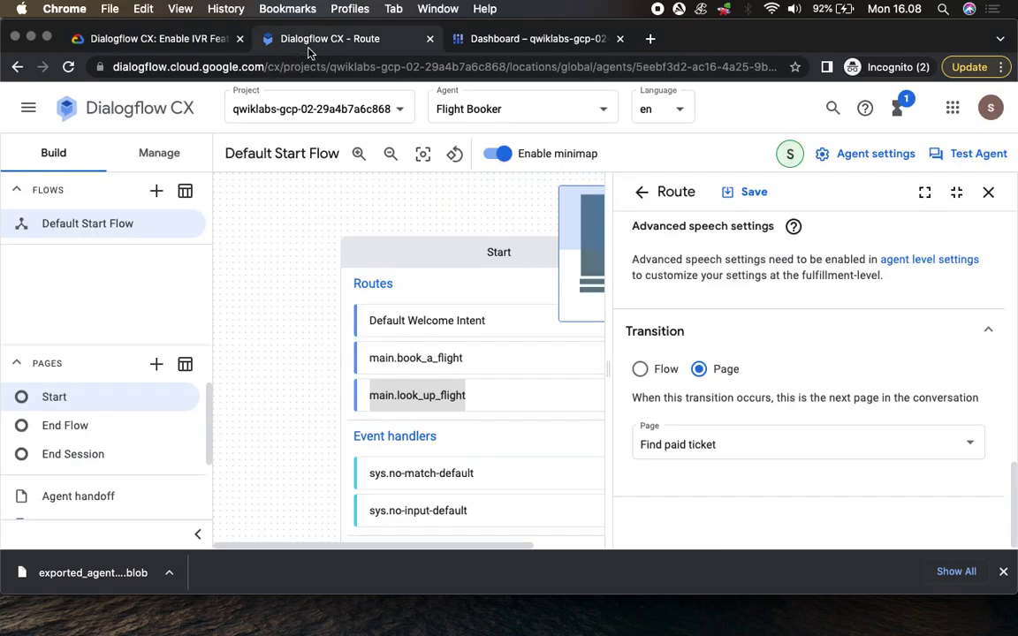
left_click(461, 256)
left_click(598, 303)
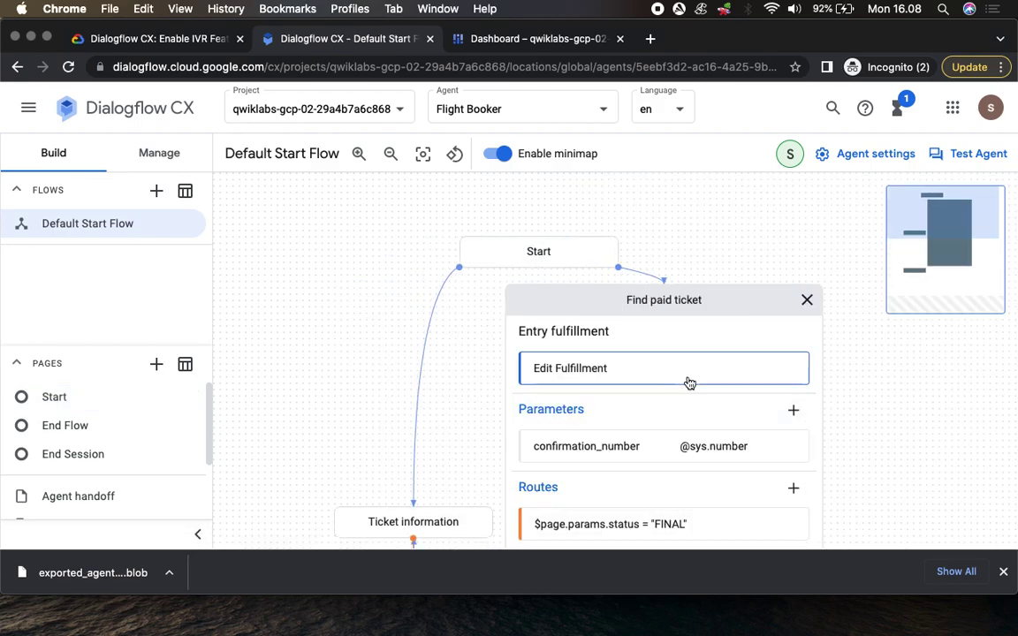
scroll(884, 366, "down", 1)
scroll(884, 365, "down", 3)
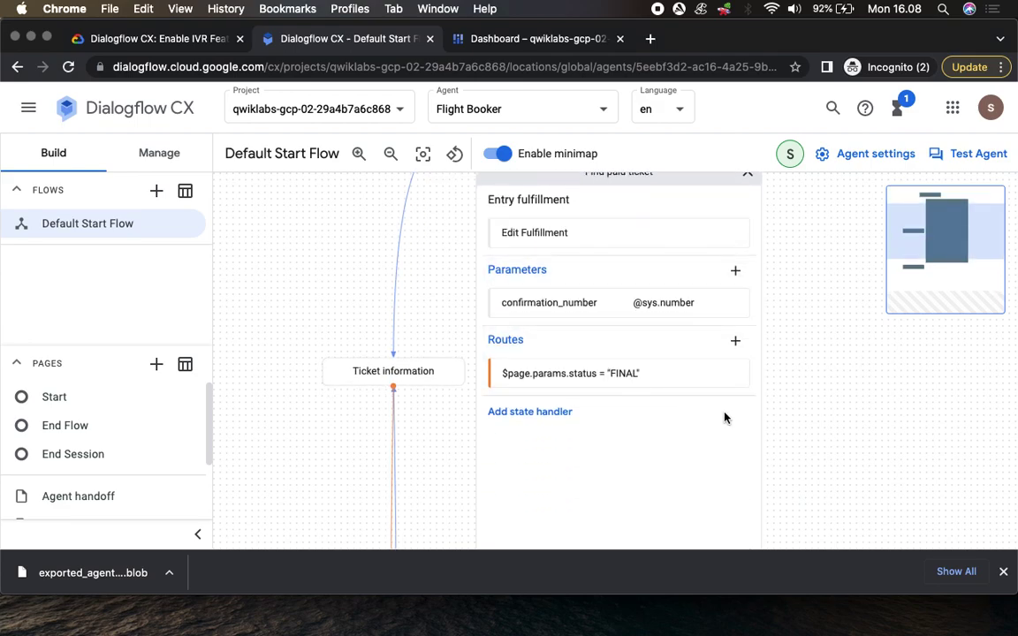
scroll(859, 427, "down", 3)
scroll(855, 428, "down", 1)
scroll(852, 428, "up", 2)
scroll(853, 428, "down", 2)
scroll(852, 428, "down", 3)
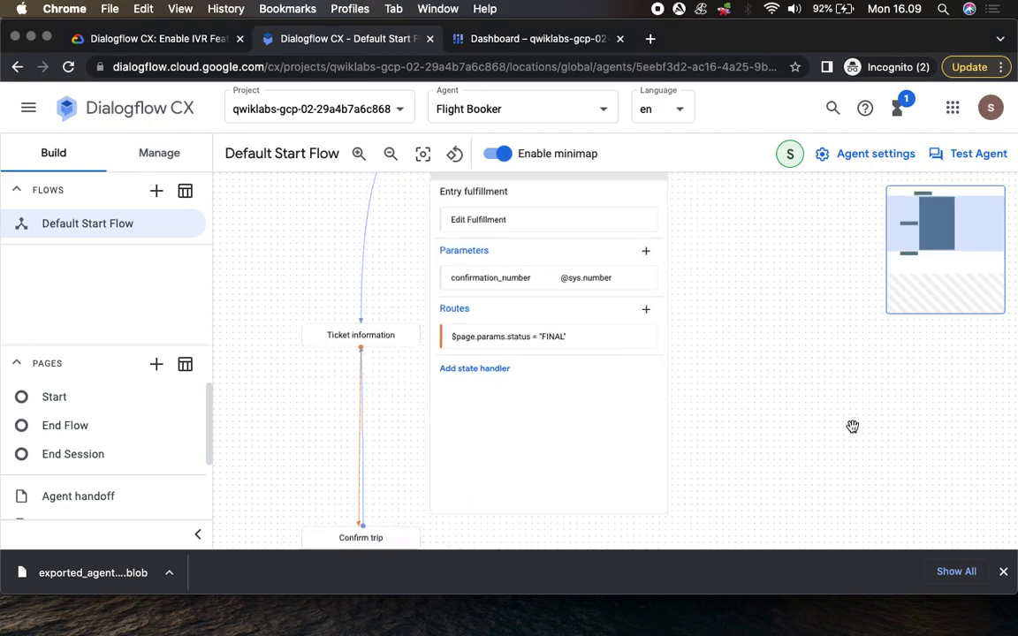
Collapse the expanded pages in the Default Start Flow graph and inspect the compact page layout
left_click(402, 221)
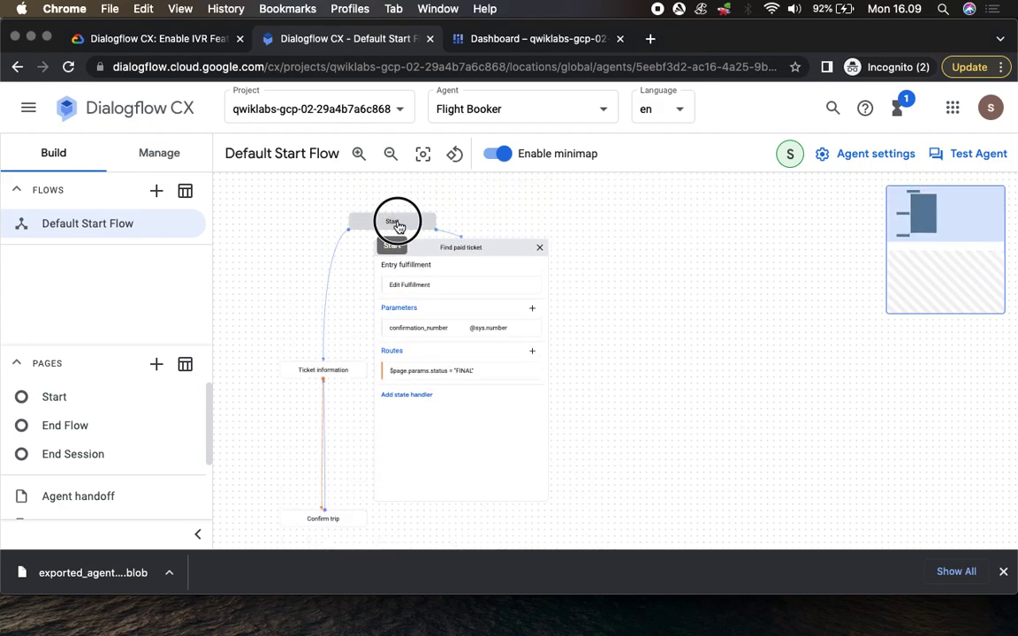
left_click(380, 227)
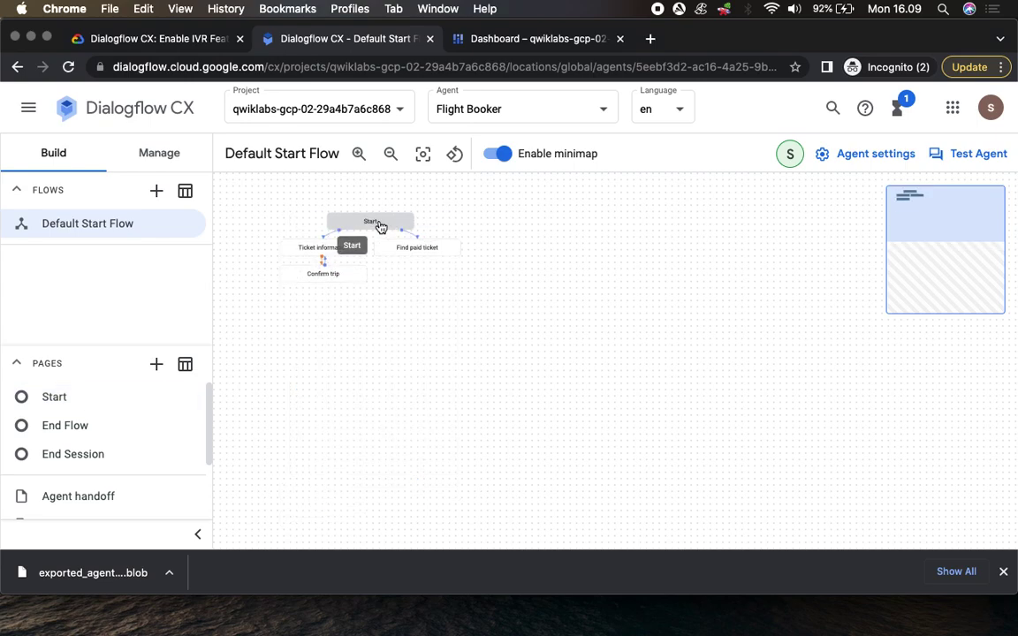
scroll(426, 291, "down", 2)
scroll(426, 291, "up", 3)
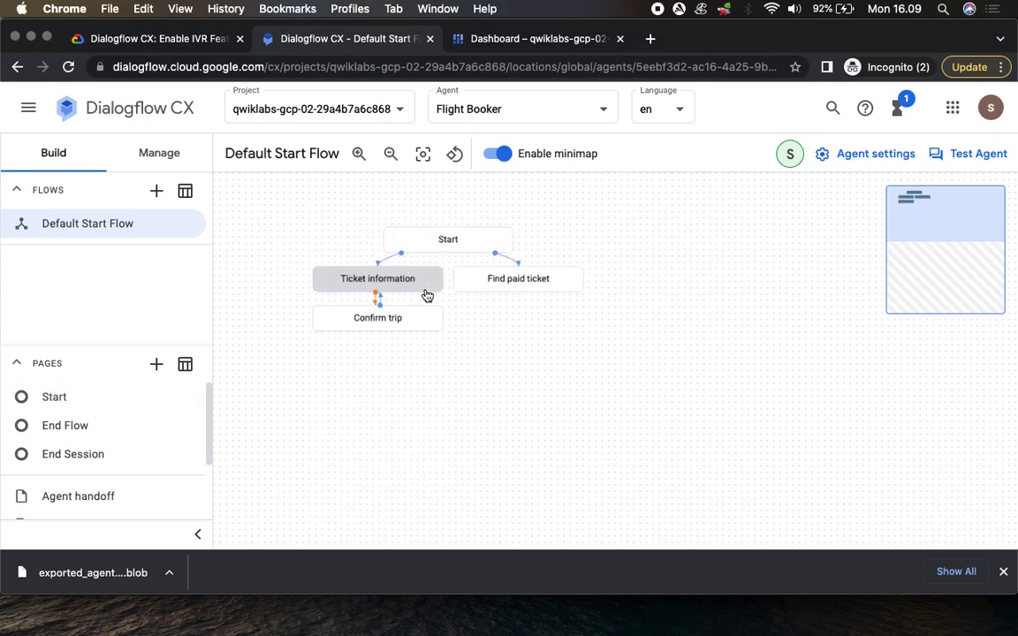
Read the lab's Confirmation Number Parameter steps about selecting the Find paid ticket page
left_click(164, 43)
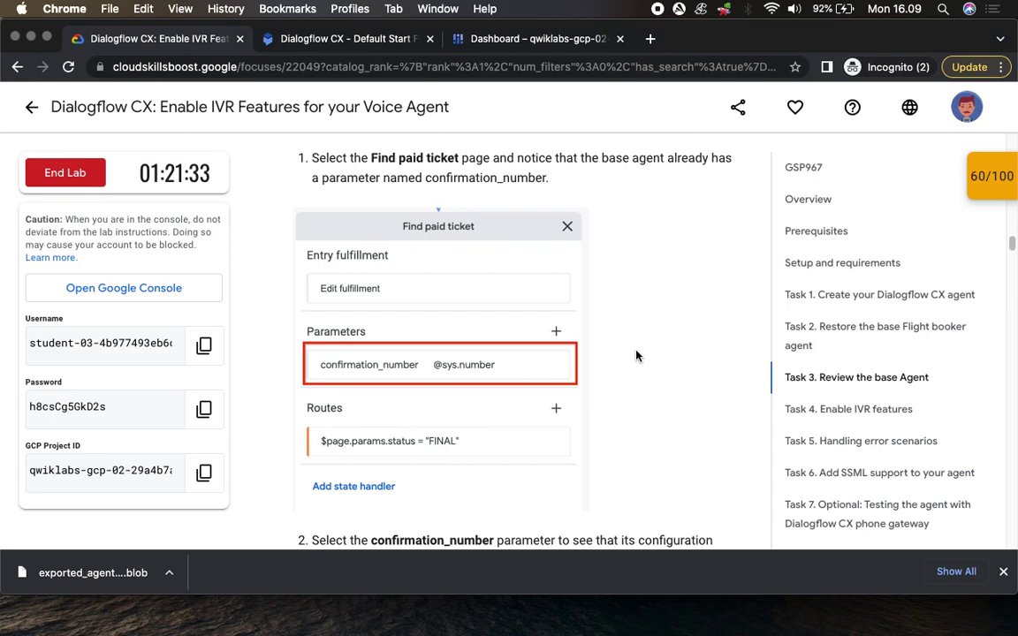
scroll(635, 349, "down", 5)
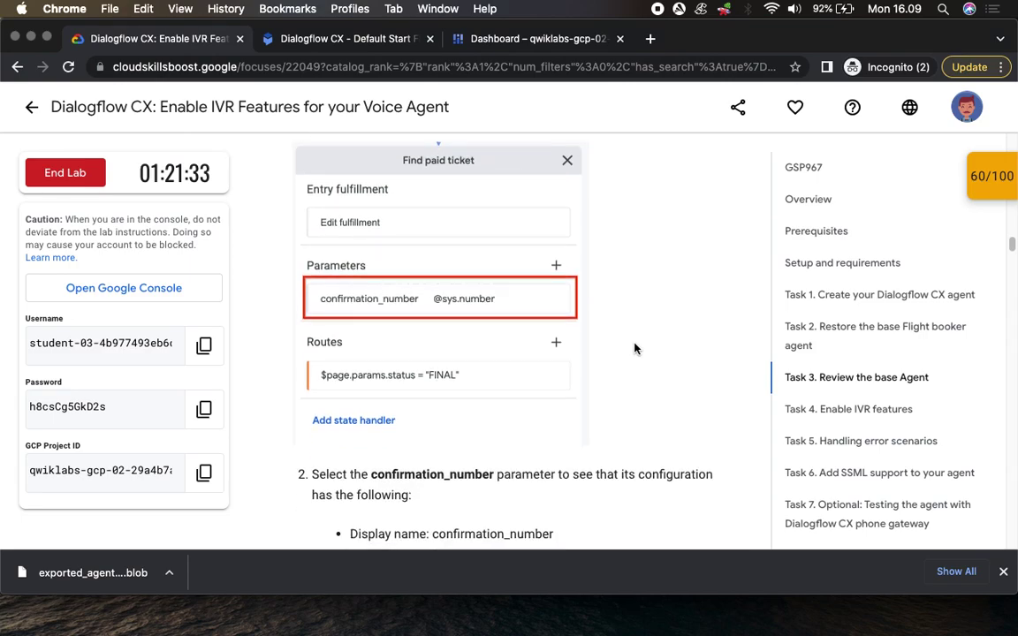
scroll(634, 349, "up", 3)
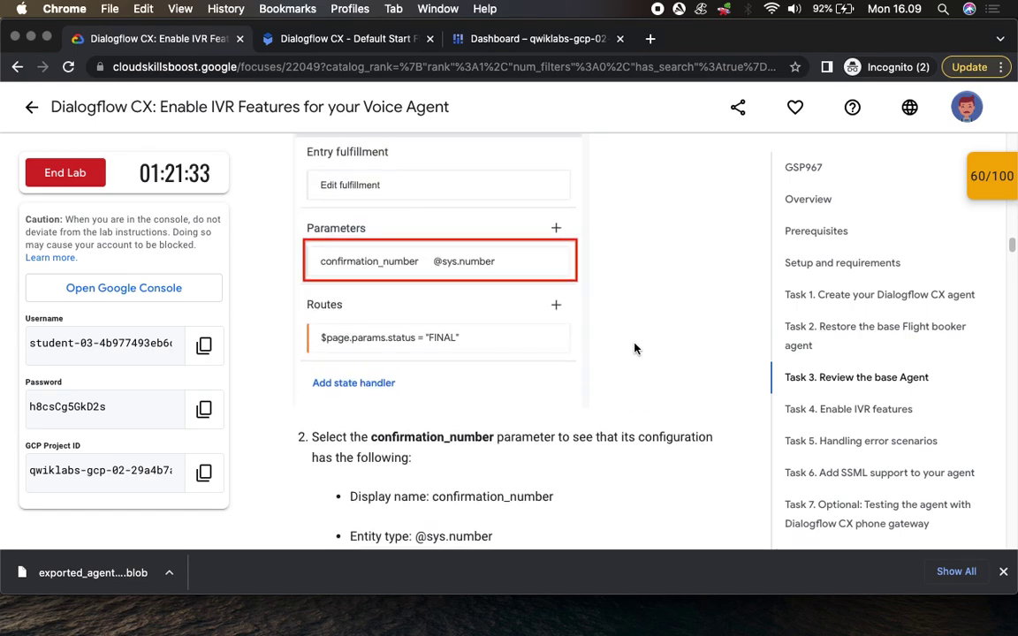
scroll(634, 349, "down", 2)
scroll(634, 345, "up", 3)
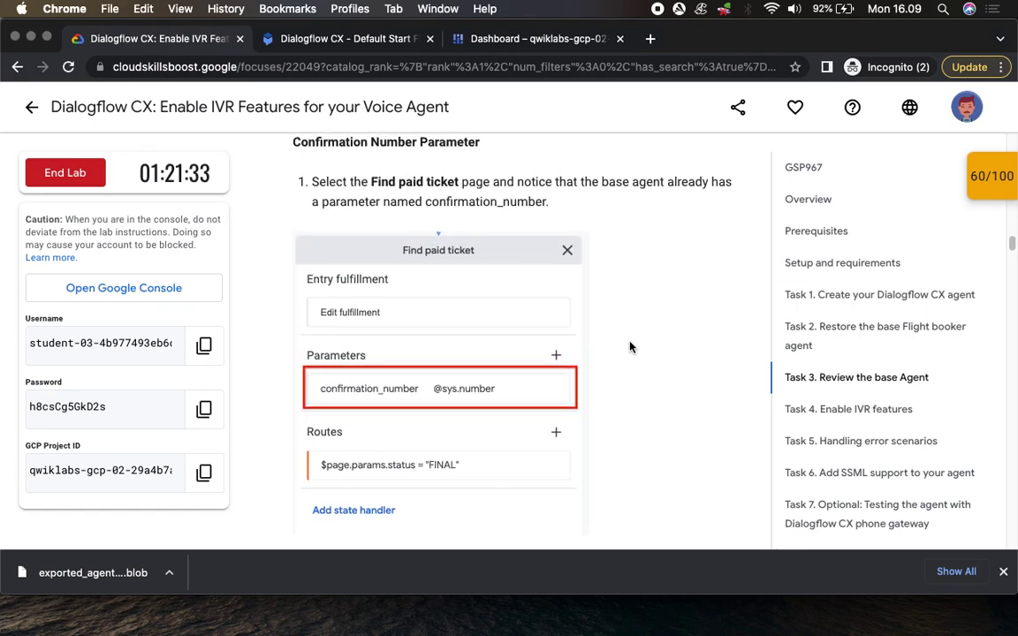
Open the Find paid ticket page in Dialogflow CX and open its confirmation_number parameter
left_click(357, 45)
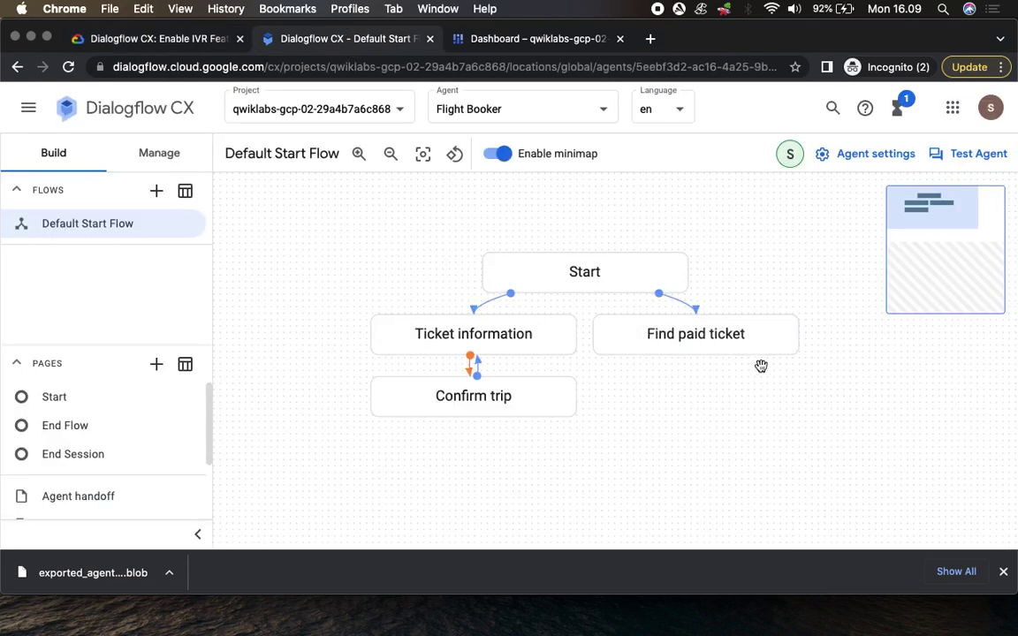
left_click(733, 343)
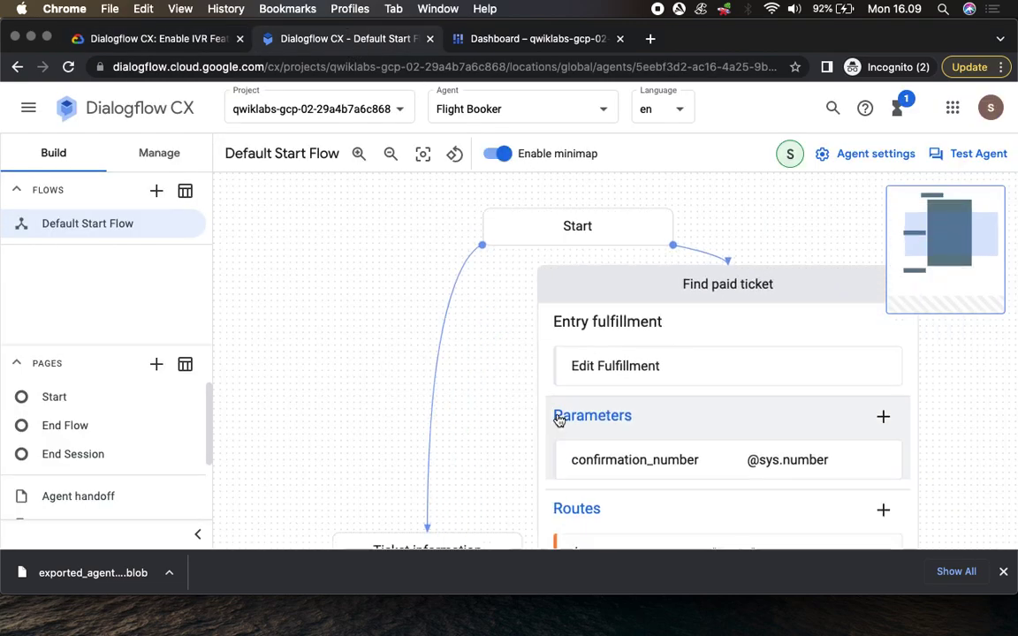
left_click(558, 292)
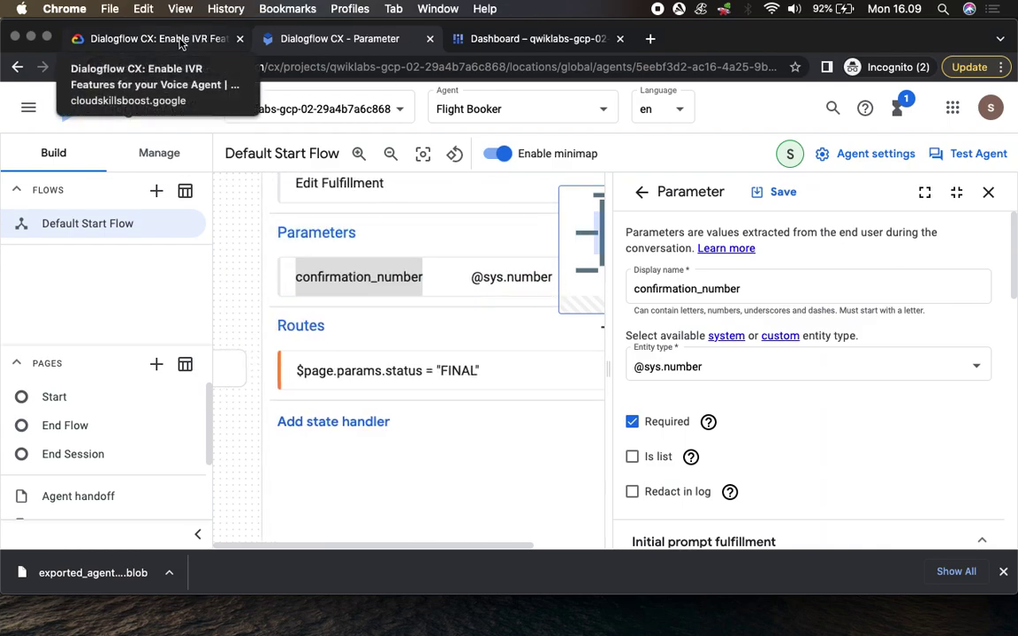
Read lab step 2 for the expected display name, entity type, Required option and fulfillment prompt of confirmation_number
left_click(181, 45)
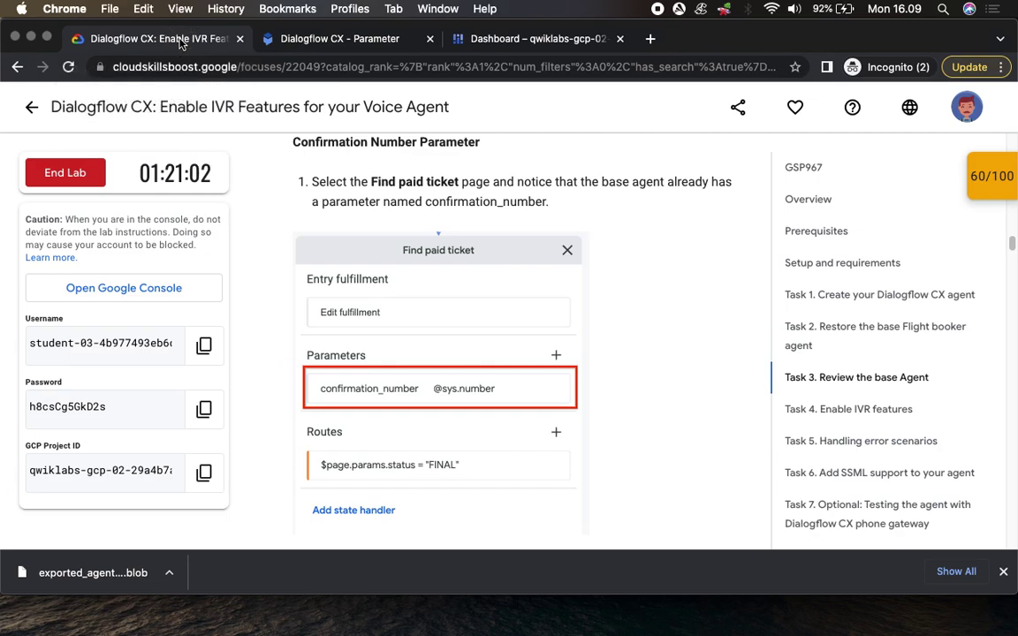
scroll(601, 368, "down", 5)
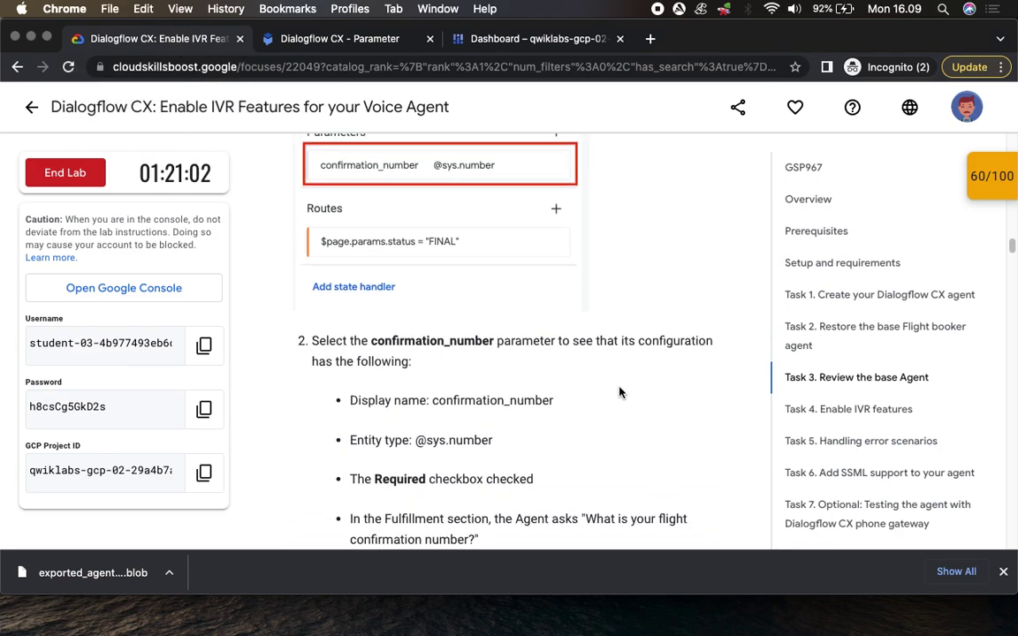
scroll(508, 424, "down", 3)
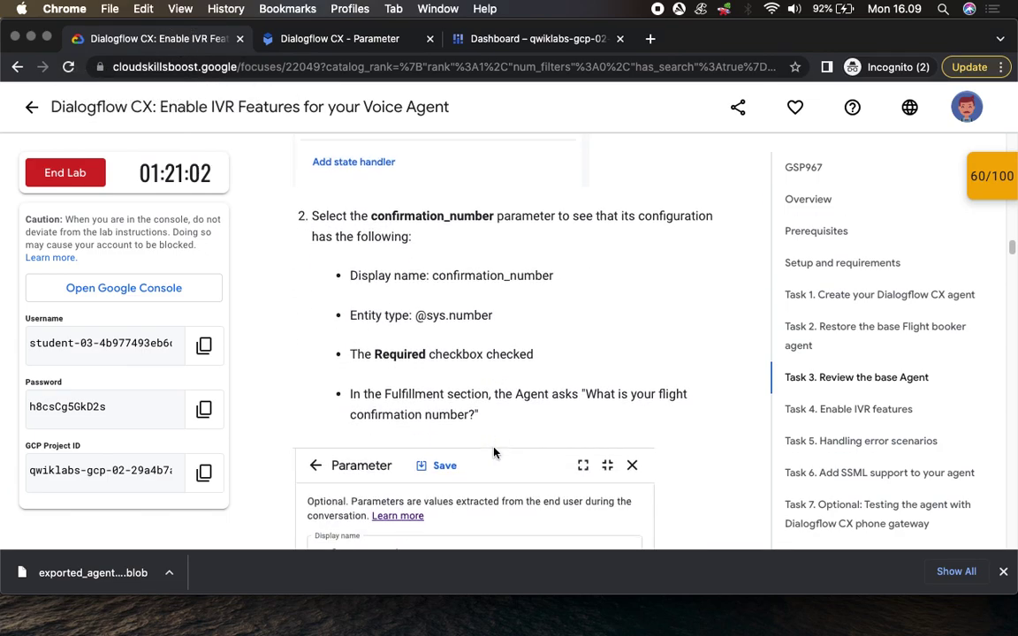
scroll(400, 285, "down", 1)
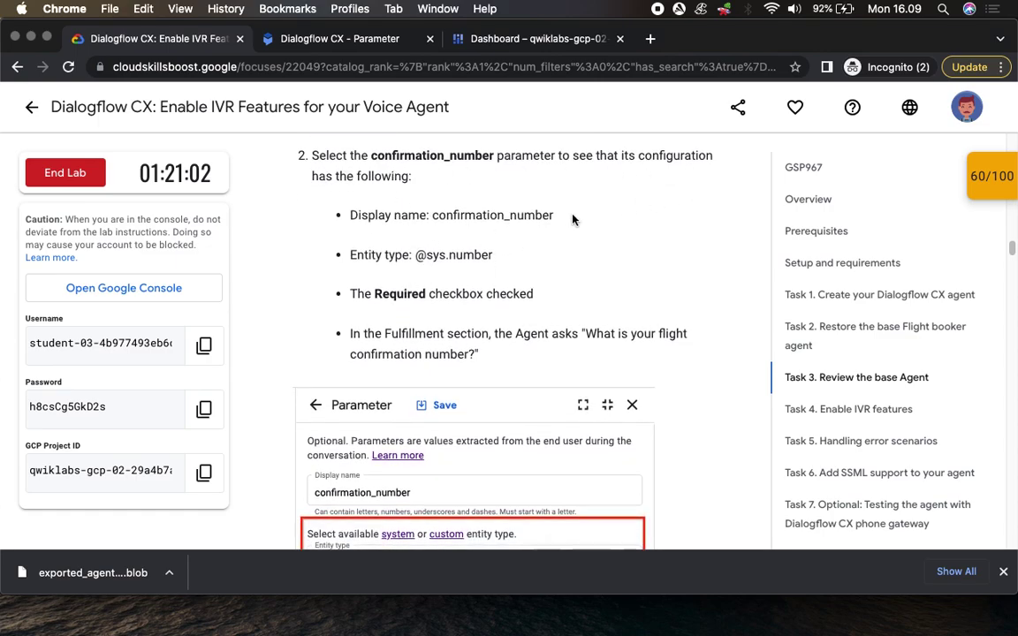
Compare the confirmation_number parameter's display name, entity type, Required option and initial prompt with the lab's list
left_click(327, 39)
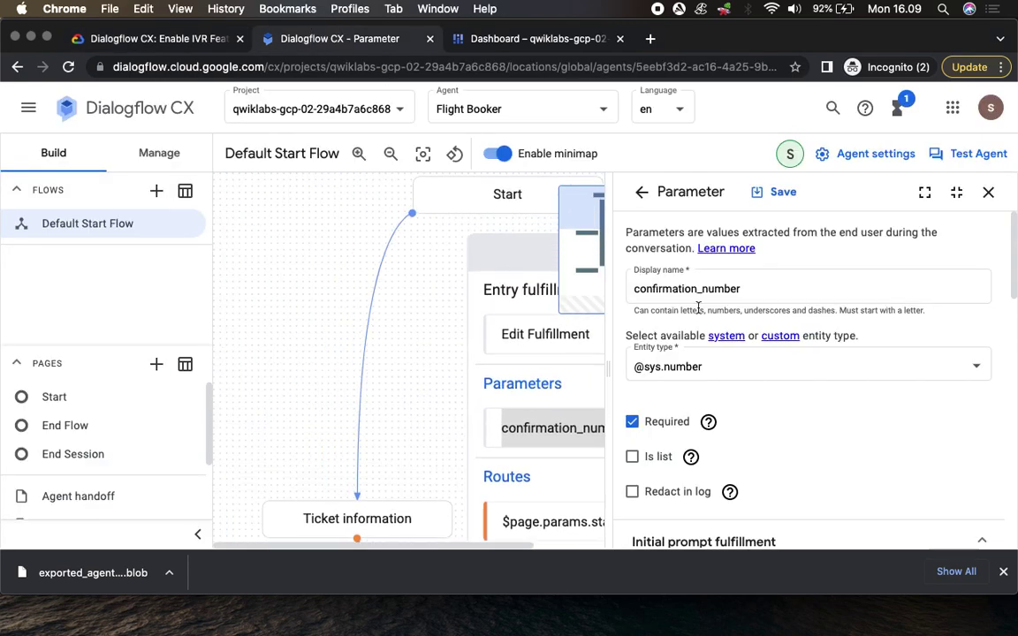
left_click(159, 38)
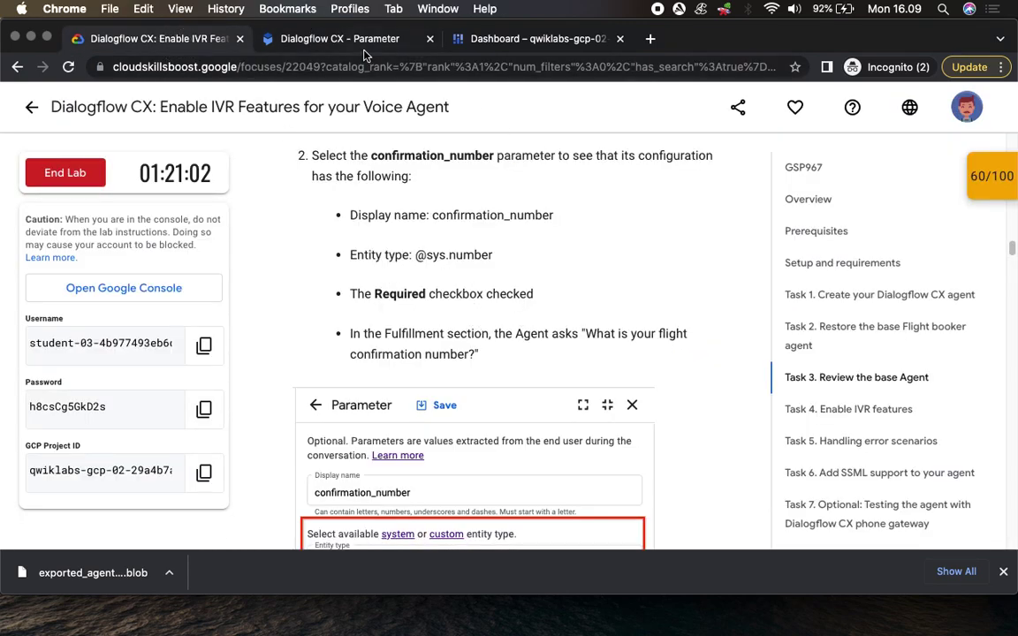
left_click(327, 42)
scroll(795, 371, "down", 2)
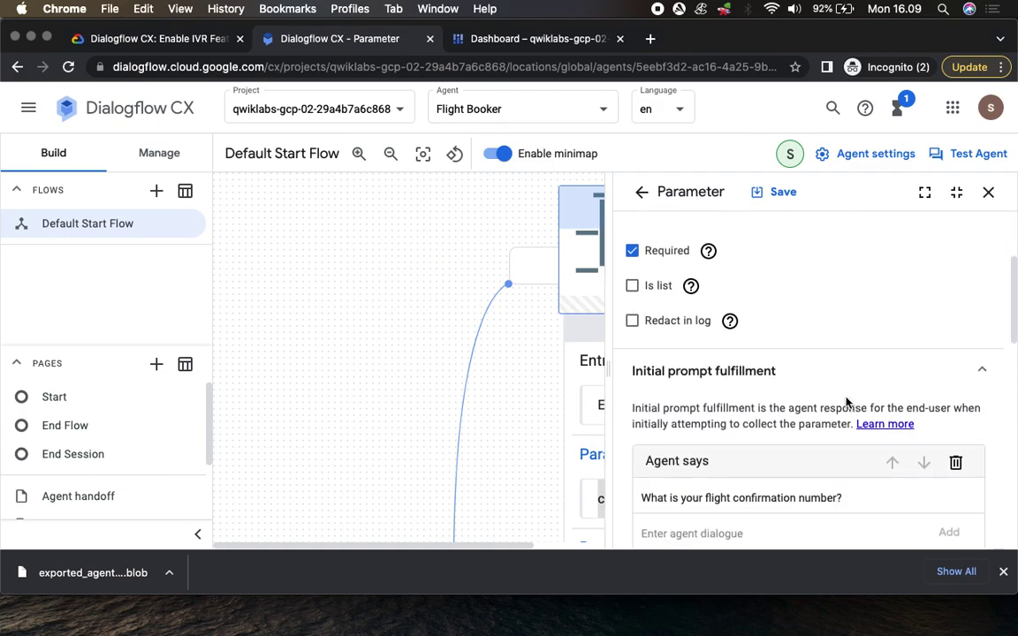
Check the confirmation_number parameter's initial prompt against the lab's reference picture
left_click(174, 41)
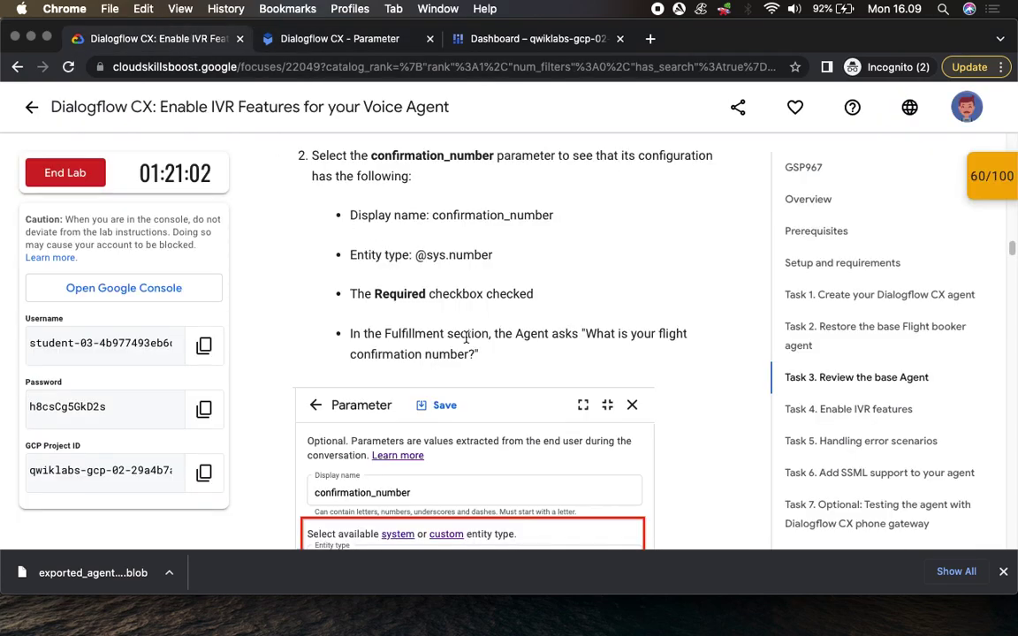
scroll(500, 360, "down", 3)
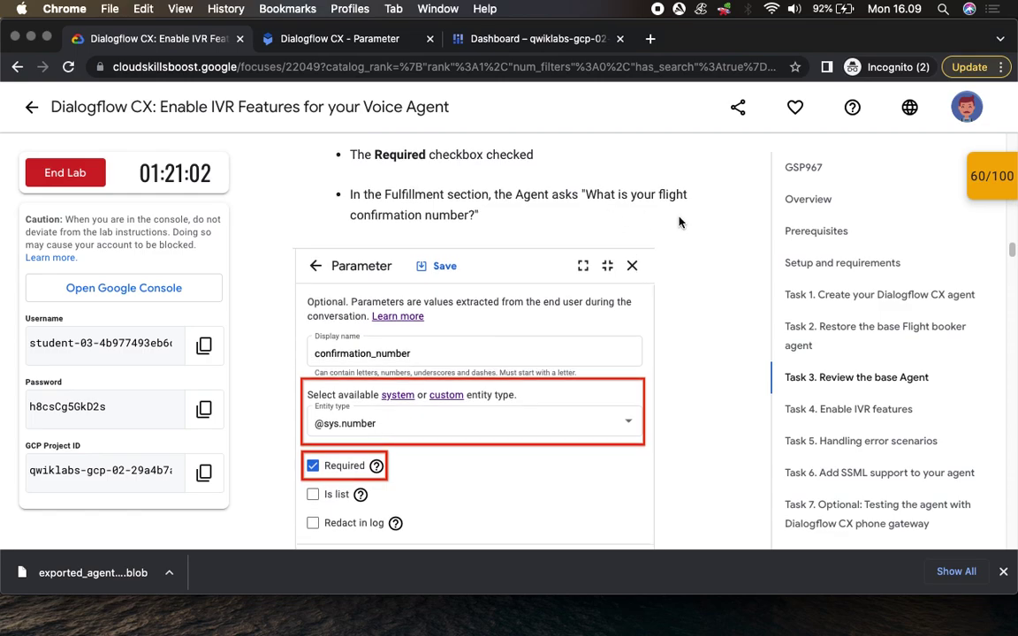
left_click(344, 46)
scroll(834, 315, "down", 5)
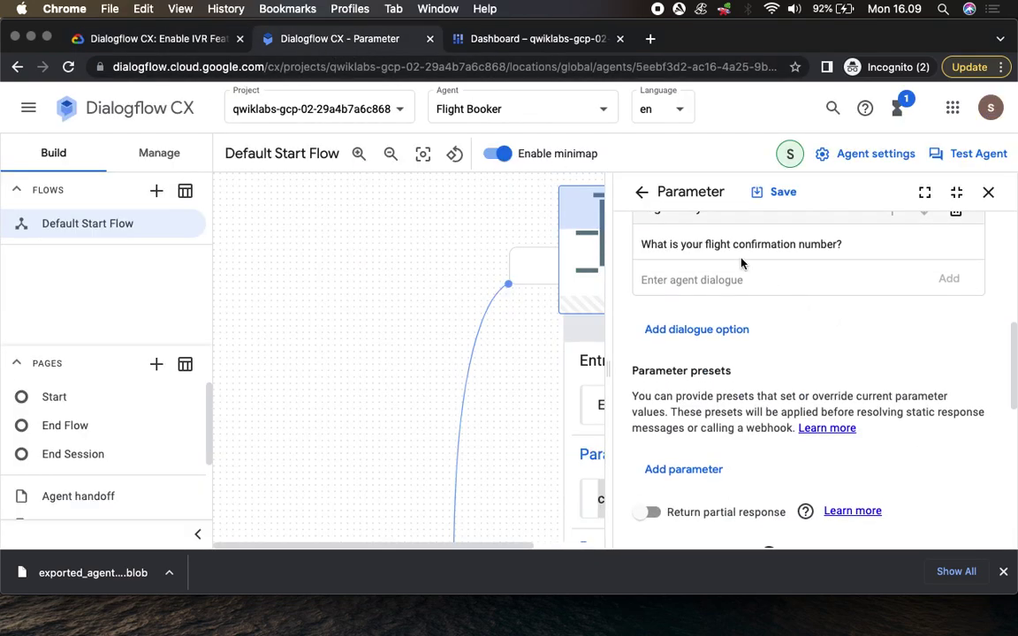
Read the lab's Route on collected parameter section about the Find paid ticket page's new route
left_click(176, 39)
scroll(628, 338, "down", 4)
scroll(628, 340, "down", 8)
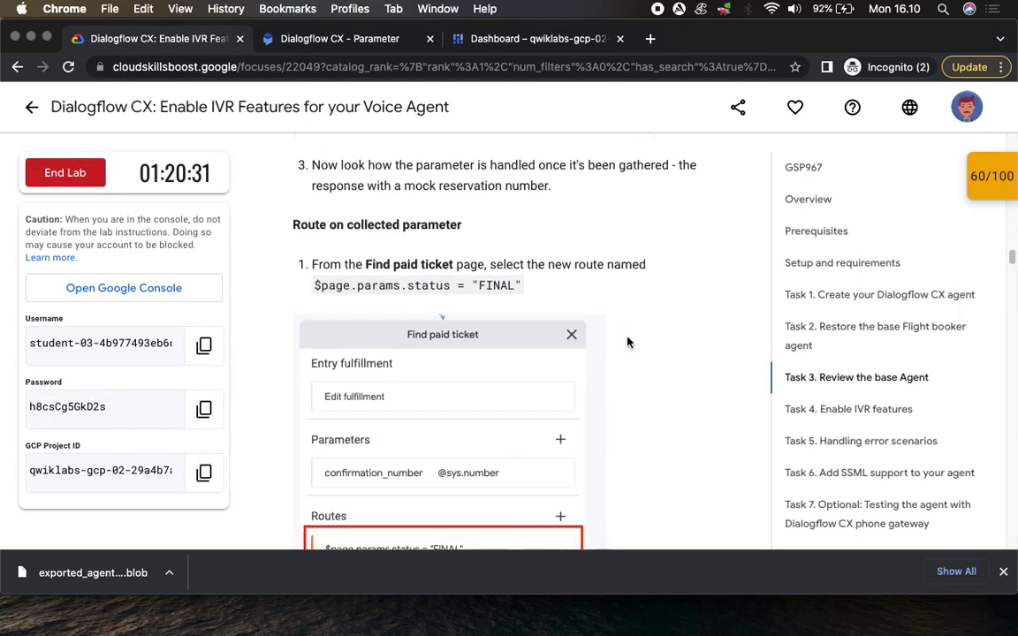
scroll(628, 342, "down", 1)
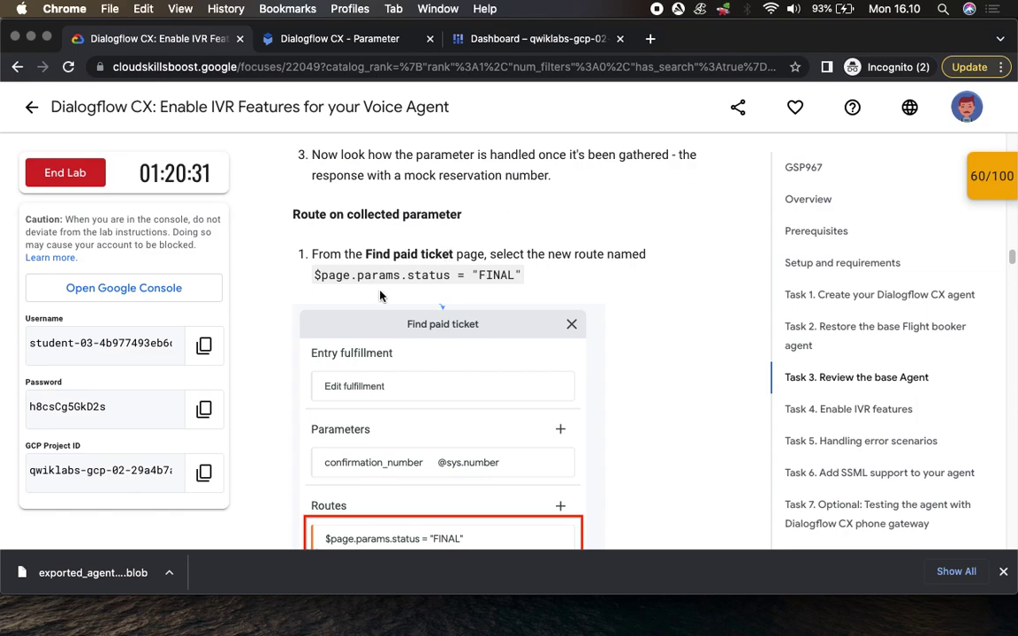
scroll(381, 296, "down", 3)
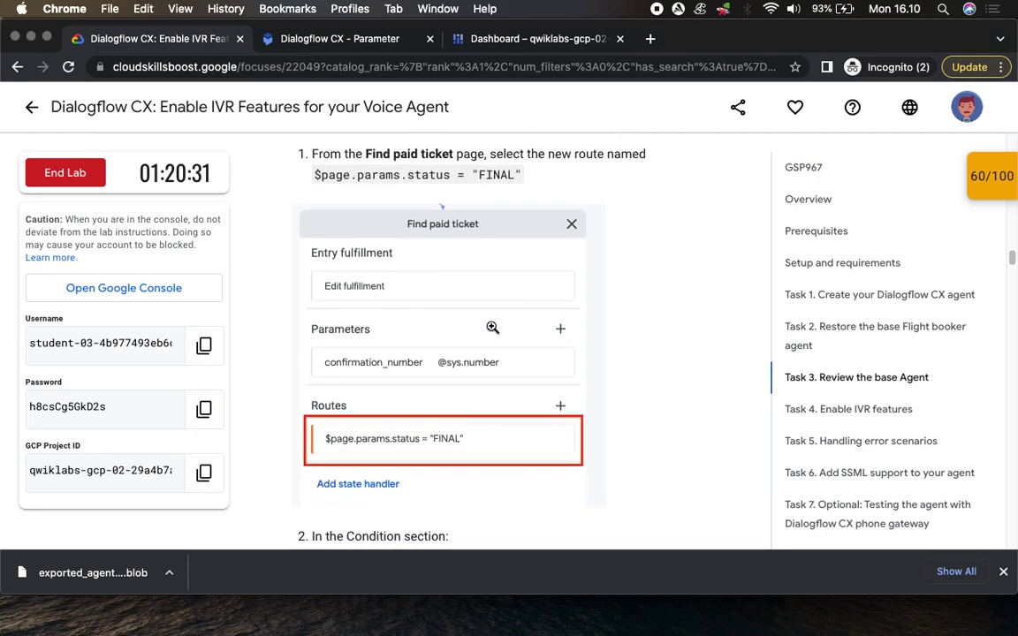
In Dialogflow CX, open the $page.params.status = "FINAL" route of the Find paid ticket page
left_click(356, 43)
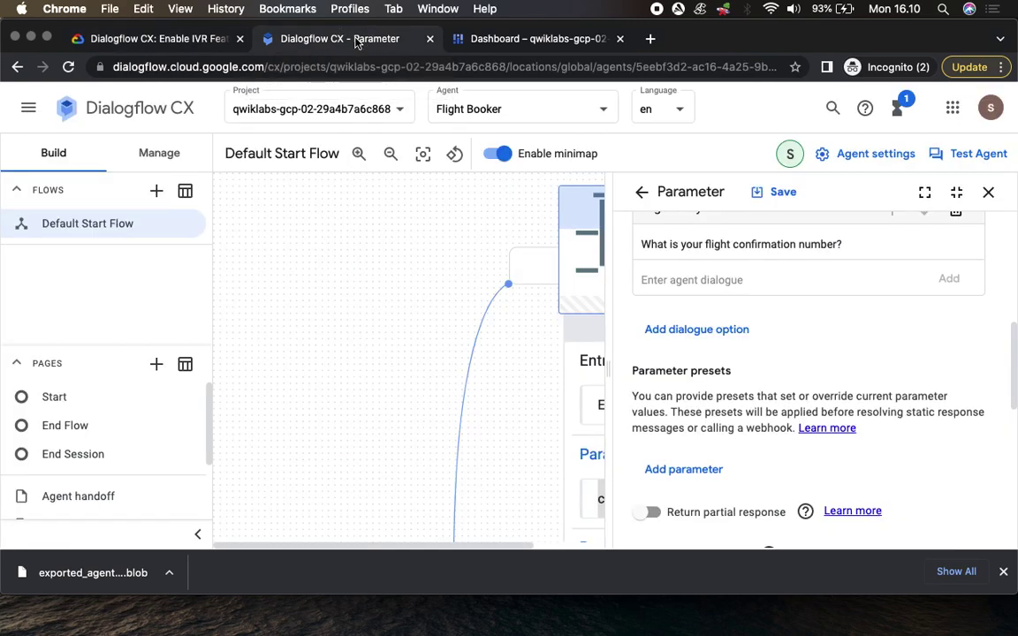
scroll(791, 369, "down", 5)
scroll(791, 370, "down", 1)
left_click(518, 366)
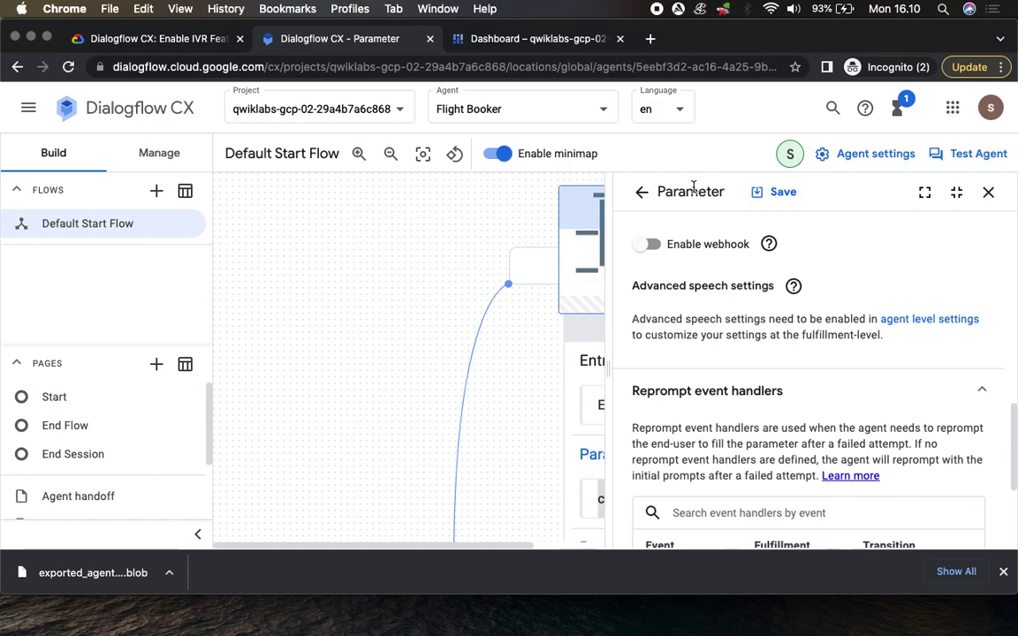
left_click_drag(409, 348, 237, 279)
left_click_drag(340, 385, 234, 232)
left_click(413, 387)
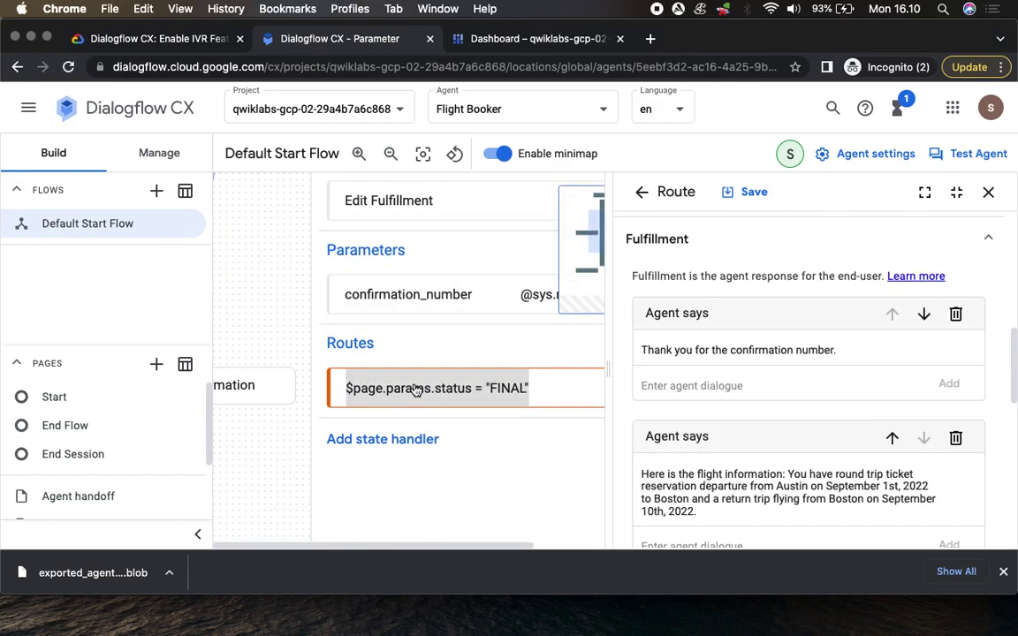
Read lab step 2 for the route's expected condition rule option, parameter, operand and value
left_click(161, 40)
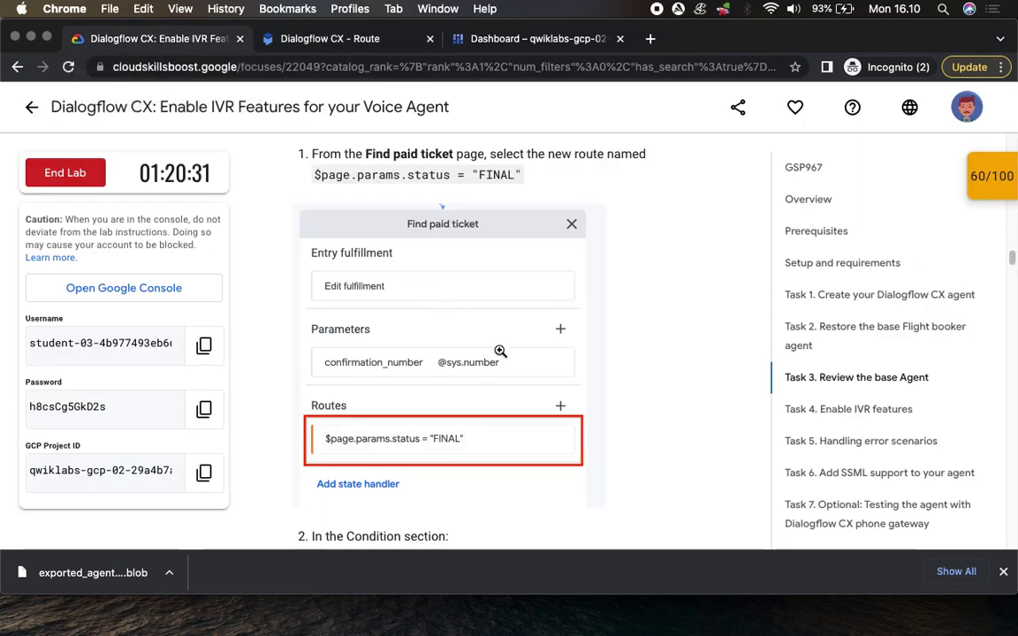
scroll(598, 399, "down", 6)
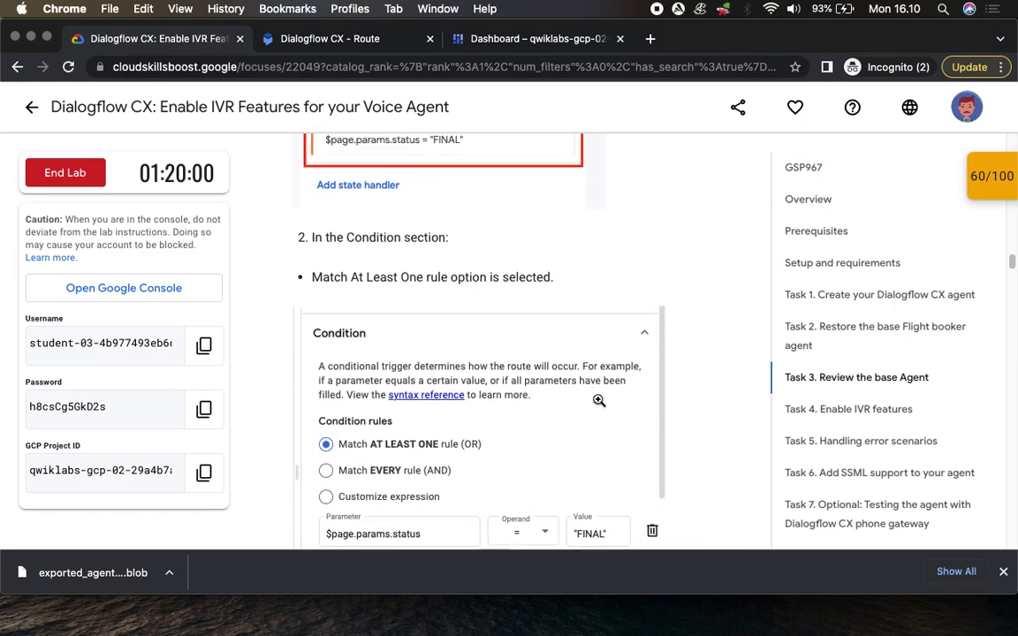
scroll(598, 400, "down", 2)
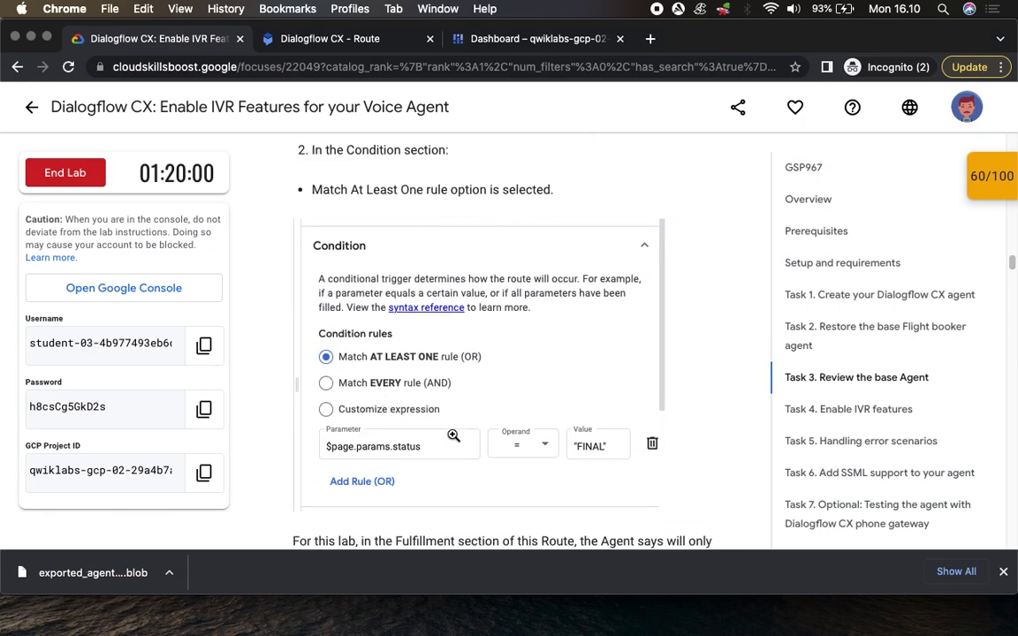
Review the FINAL route's intent, condition rules and fulfillment responses in Dialogflow CX against the lab
left_click(336, 39)
scroll(789, 461, "down", 10)
scroll(789, 465, "up", 10)
scroll(789, 464, "up", 1)
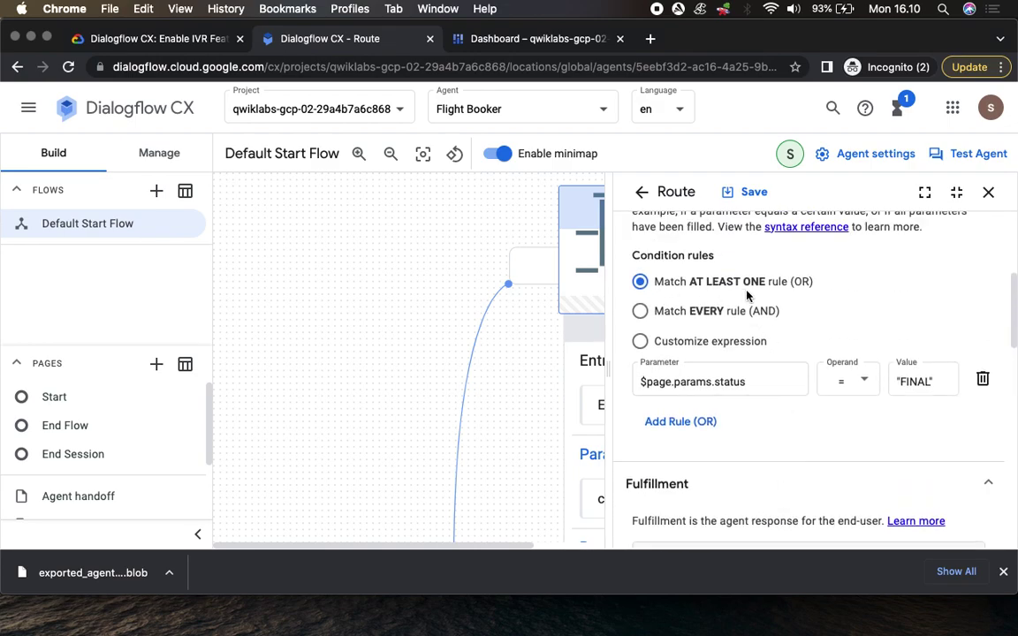
scroll(830, 408, "up", 3)
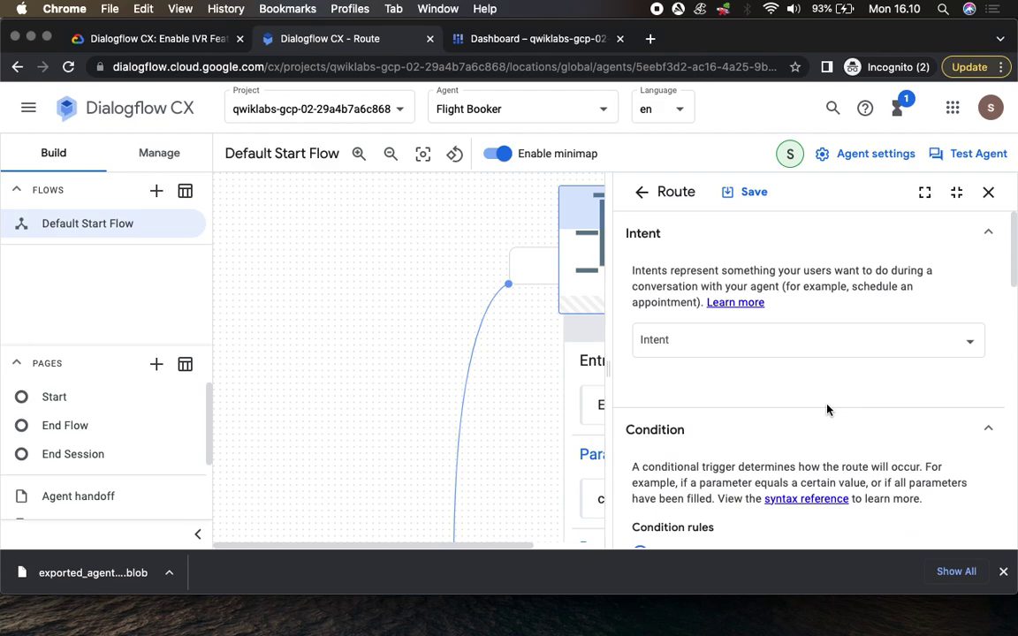
scroll(828, 409, "down", 3)
scroll(828, 411, "down", 3)
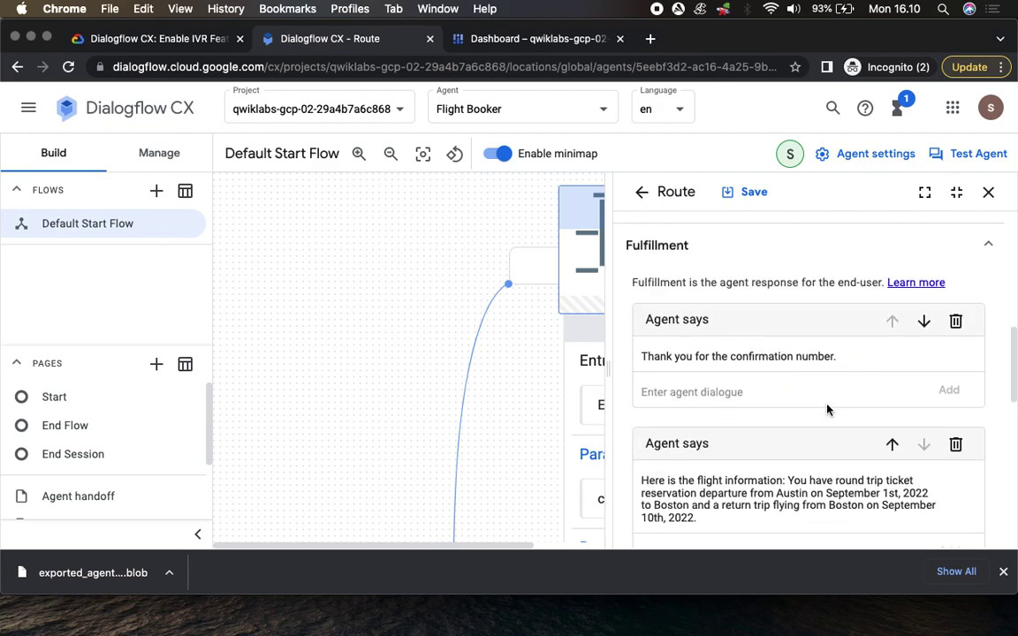
Read the lab's explanation of the route's two fulfillment responses and its steps for testing the agent in the Simulator
left_click(146, 38)
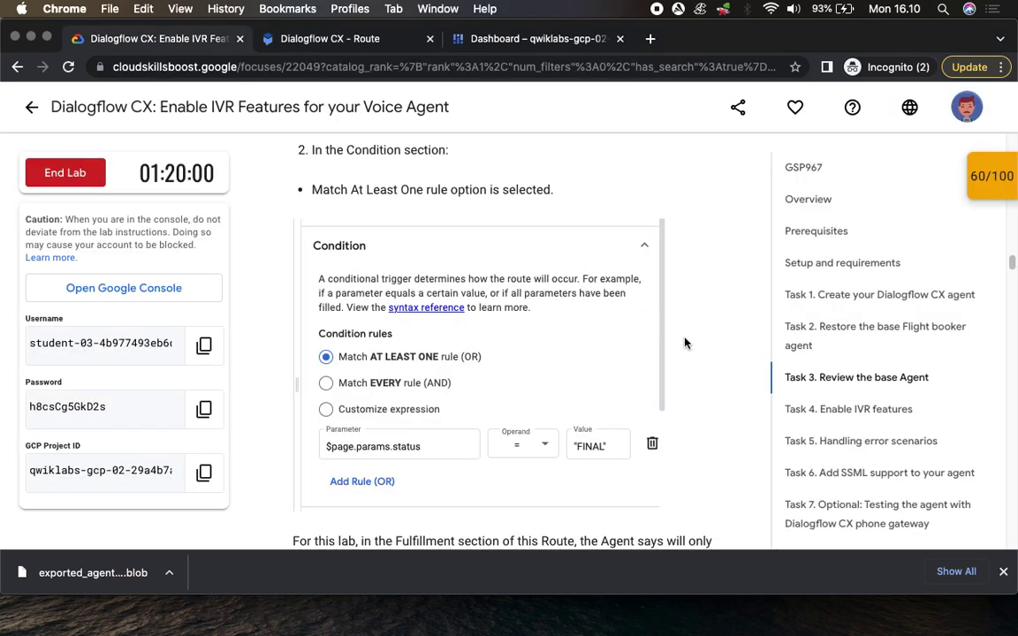
scroll(685, 343, "down", 2)
scroll(685, 343, "down", 5)
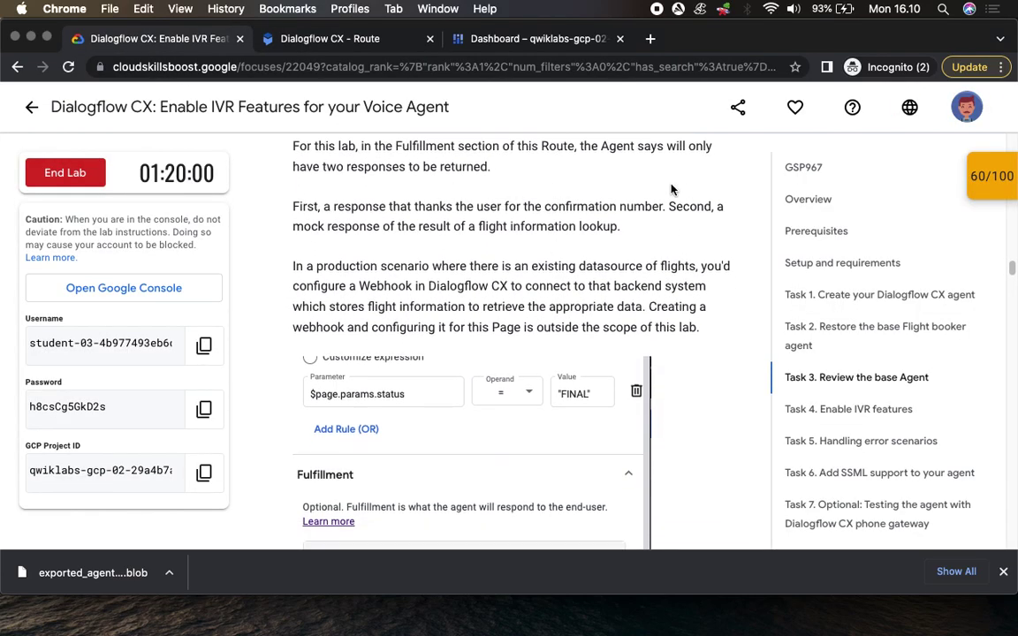
scroll(657, 351, "down", 10)
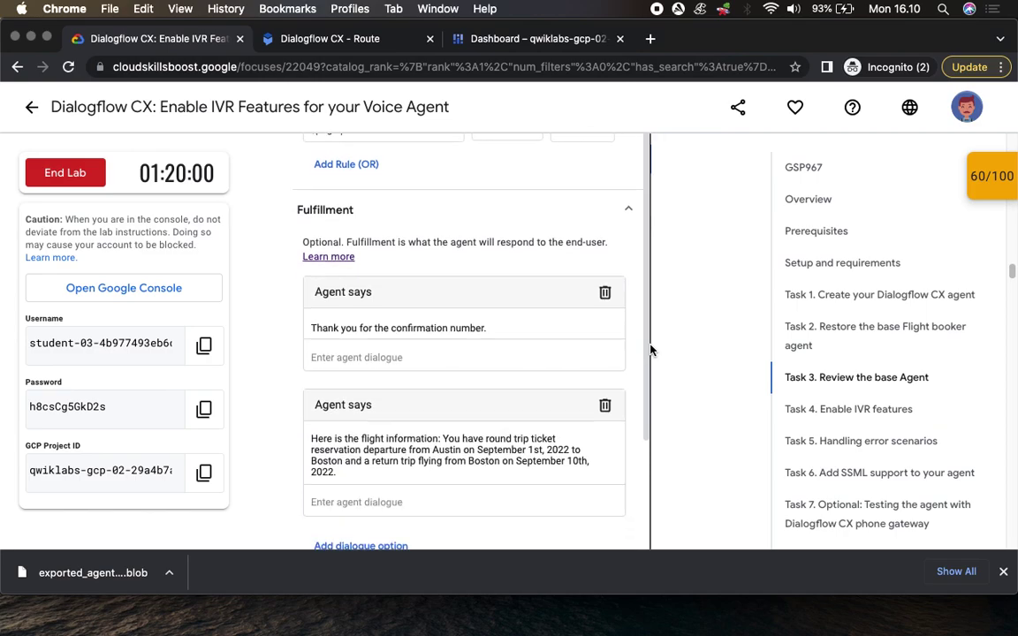
scroll(651, 347, "down", 2)
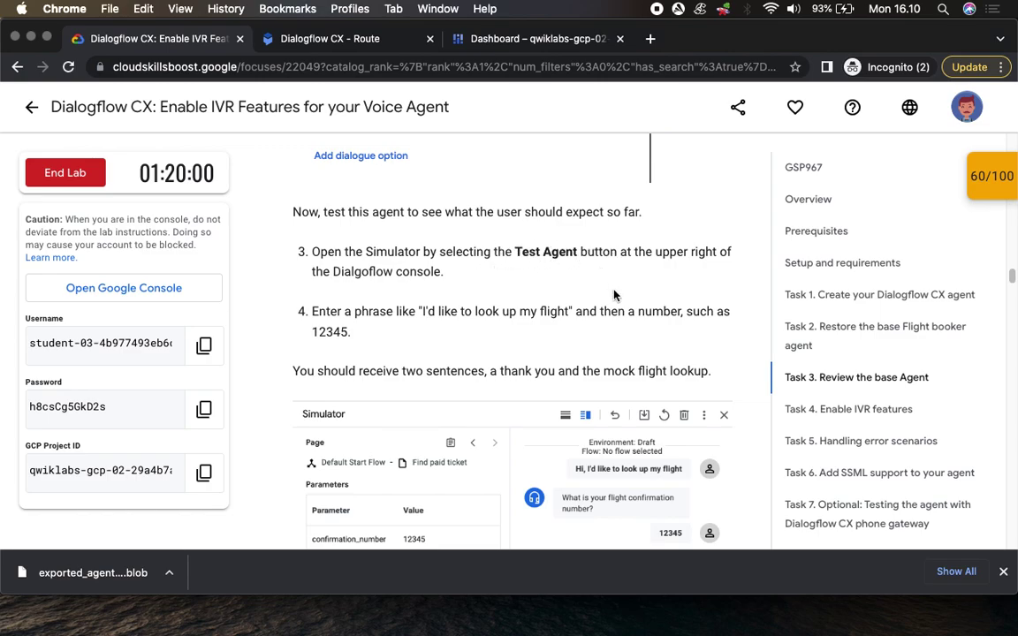
scroll(583, 283, "down", 2)
Open the Simulator for the Flight Booker agent and send it the lab's phrase "I'd like to look up my flight"
left_click(360, 42)
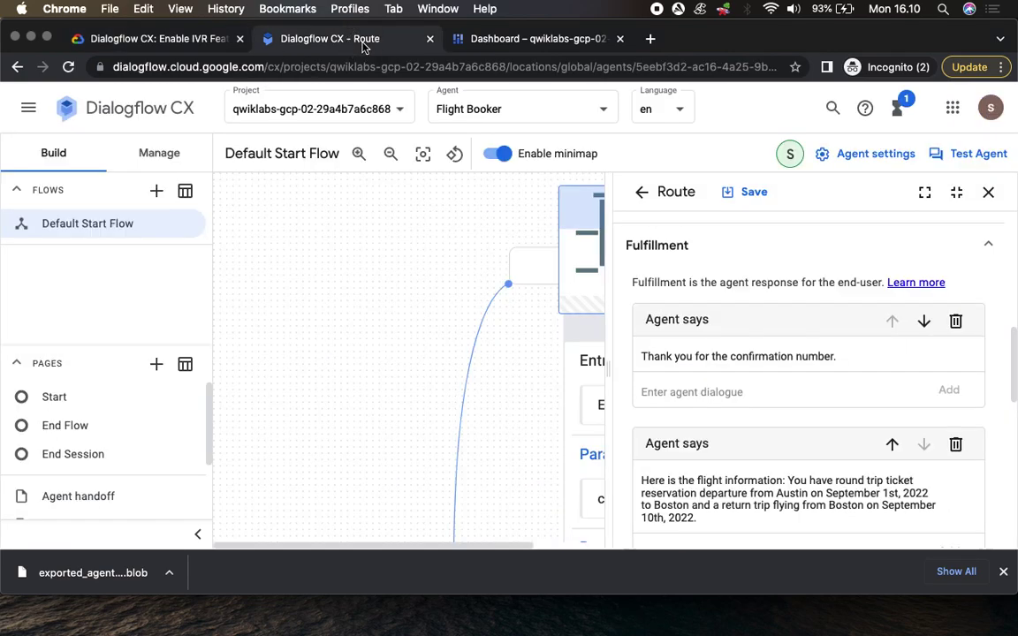
left_click(969, 154)
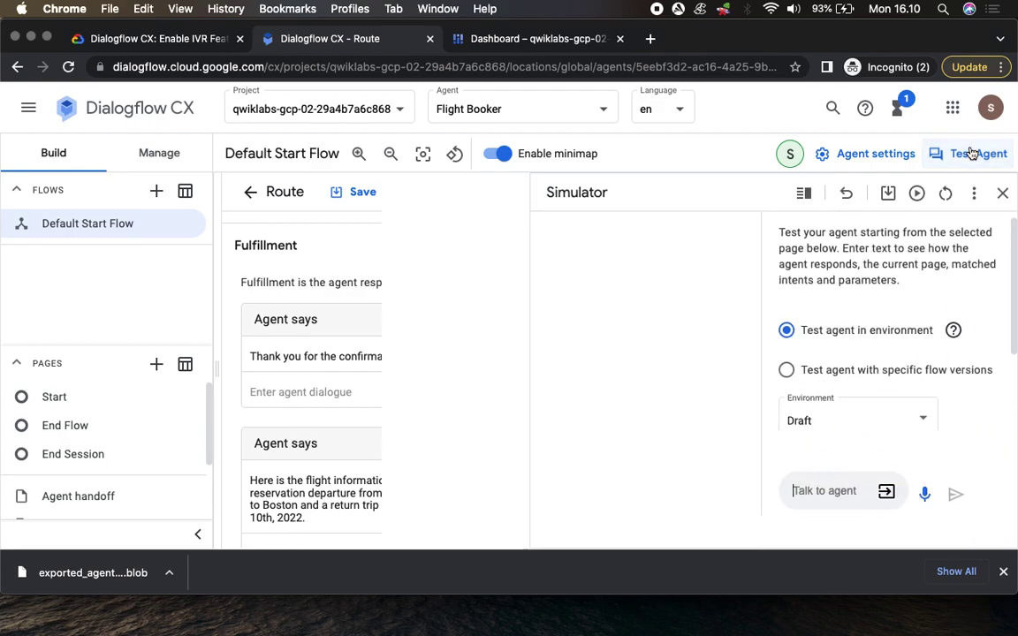
left_click(202, 40)
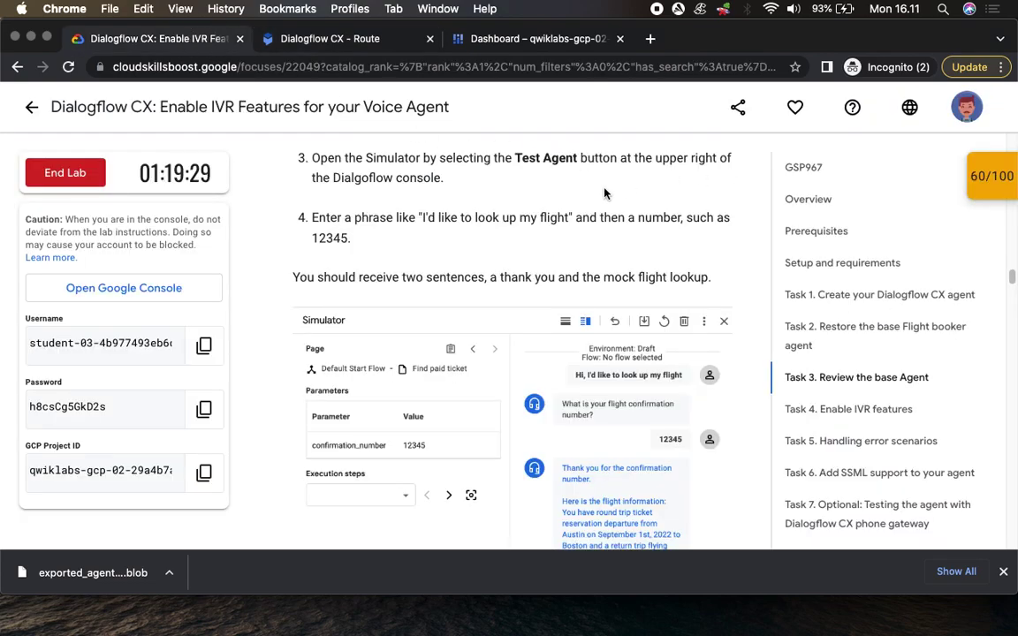
scroll(530, 203, "down", 2)
left_click_drag(422, 160, 568, 168)
key("super+c")
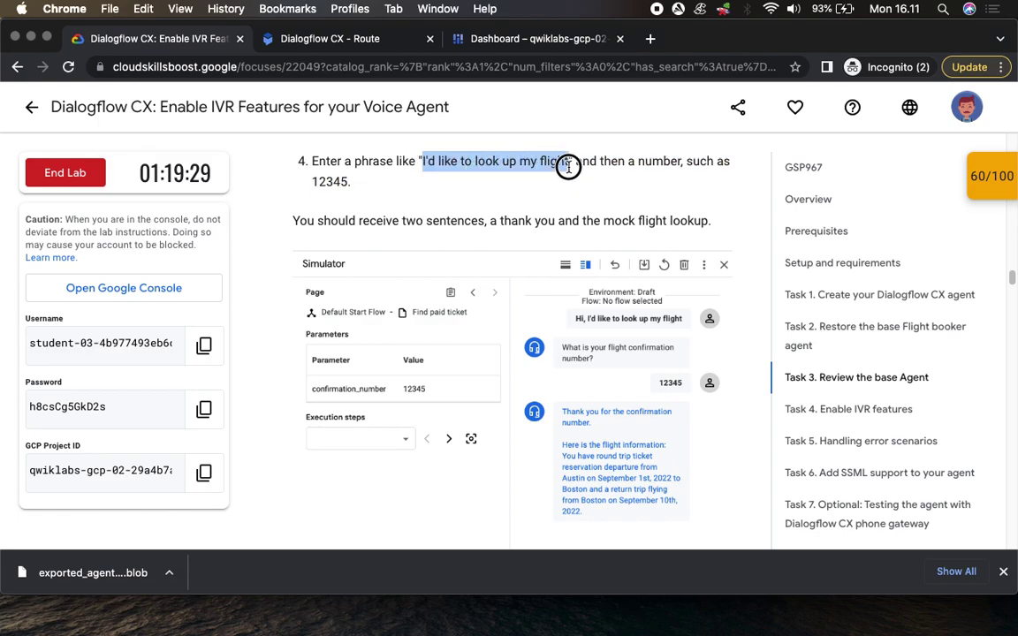
left_click(363, 44)
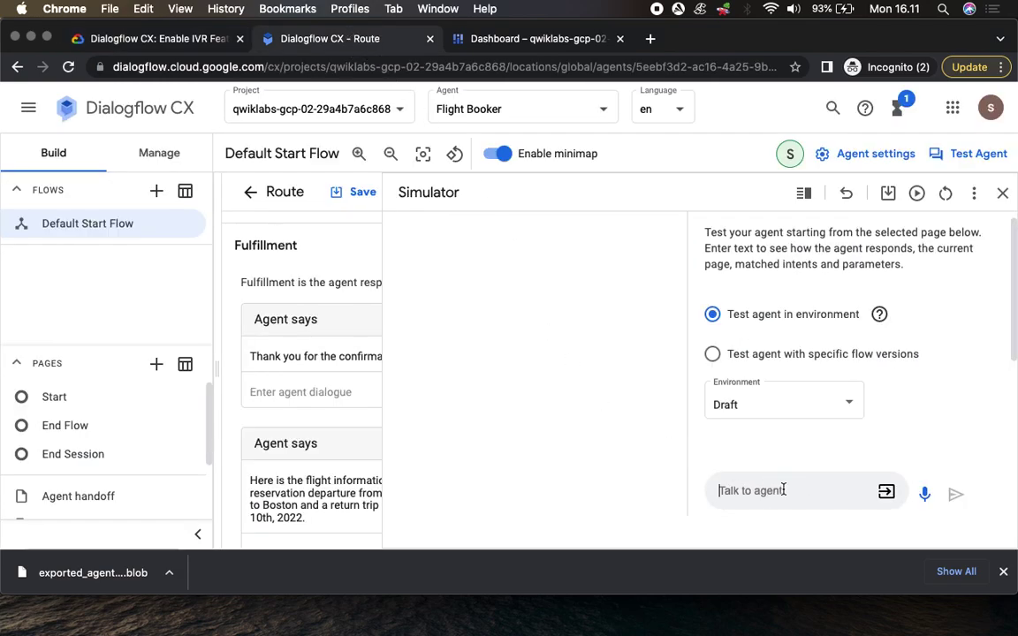
key("super+v")
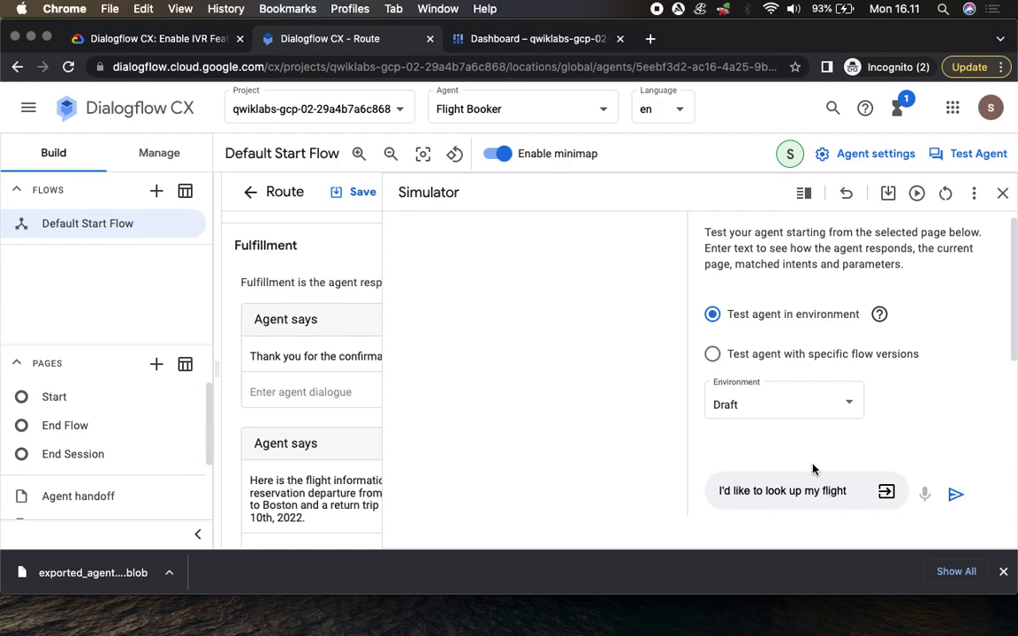
key("Return")
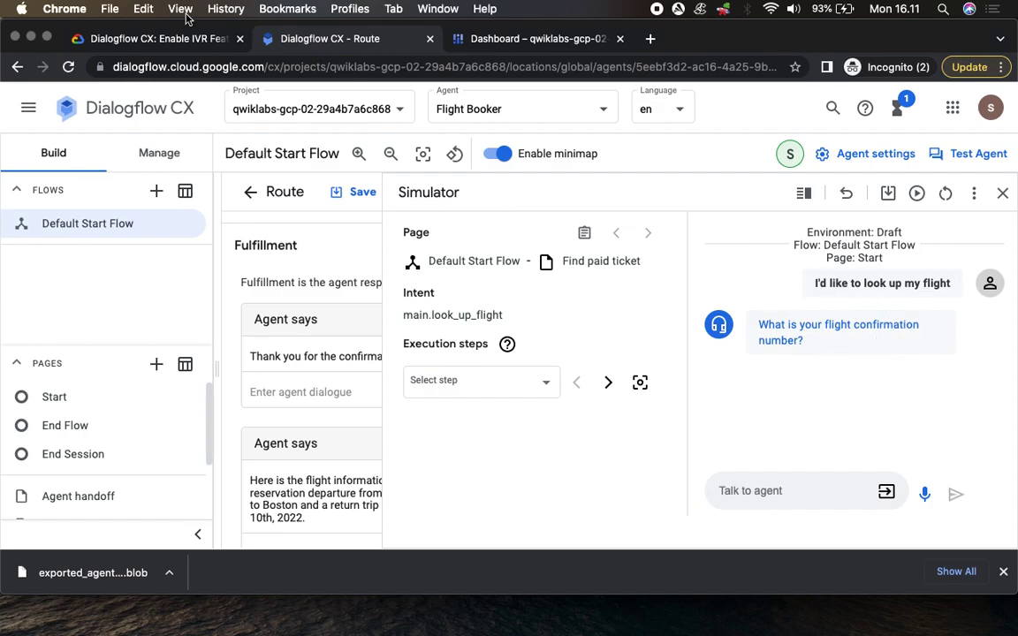
Copy the sample confirmation number from lab step 4 and send it to the agent in the Simulator
left_click(179, 39)
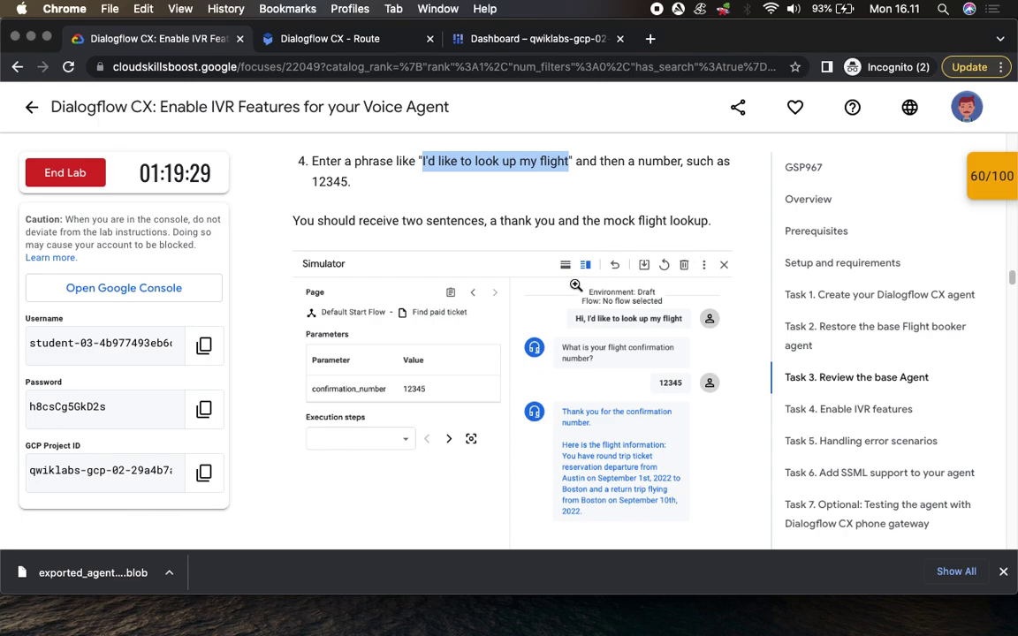
scroll(596, 404, "down", 4)
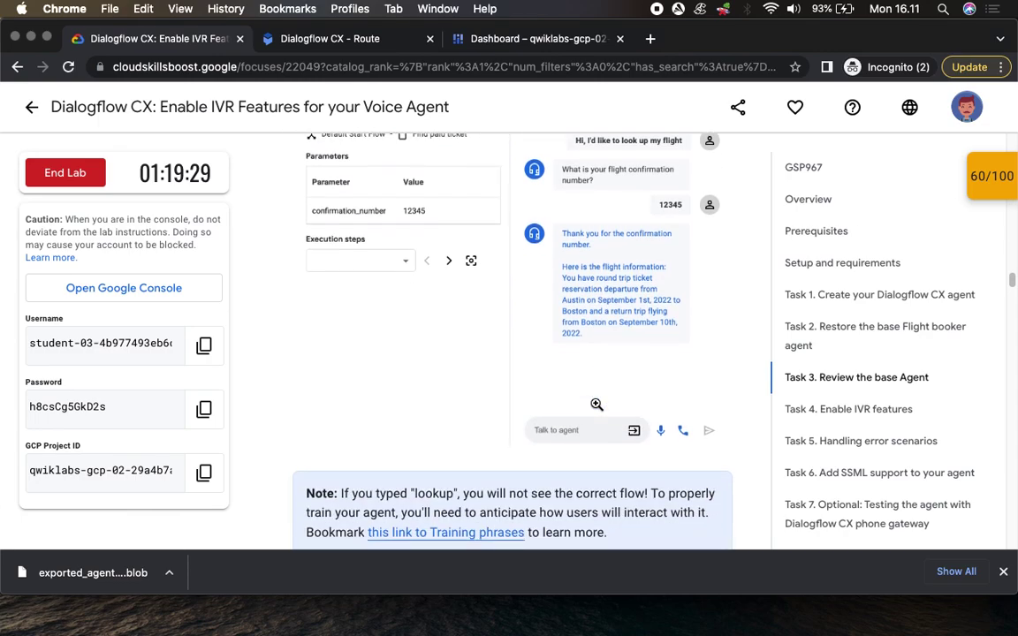
scroll(597, 403, "up", 5)
double_click(331, 191)
key("ctrl+c")
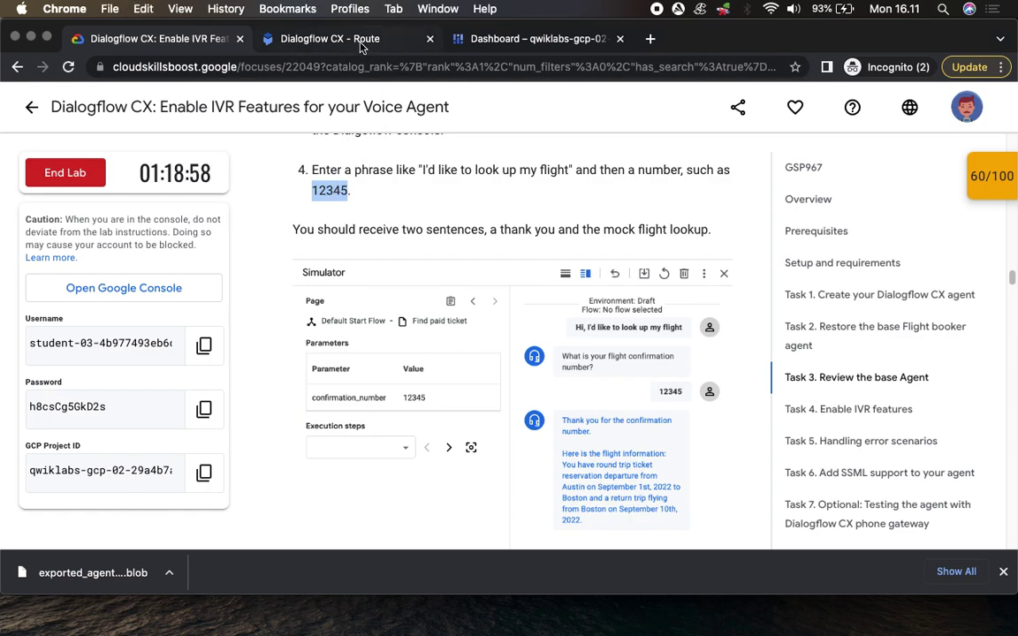
left_click(360, 44)
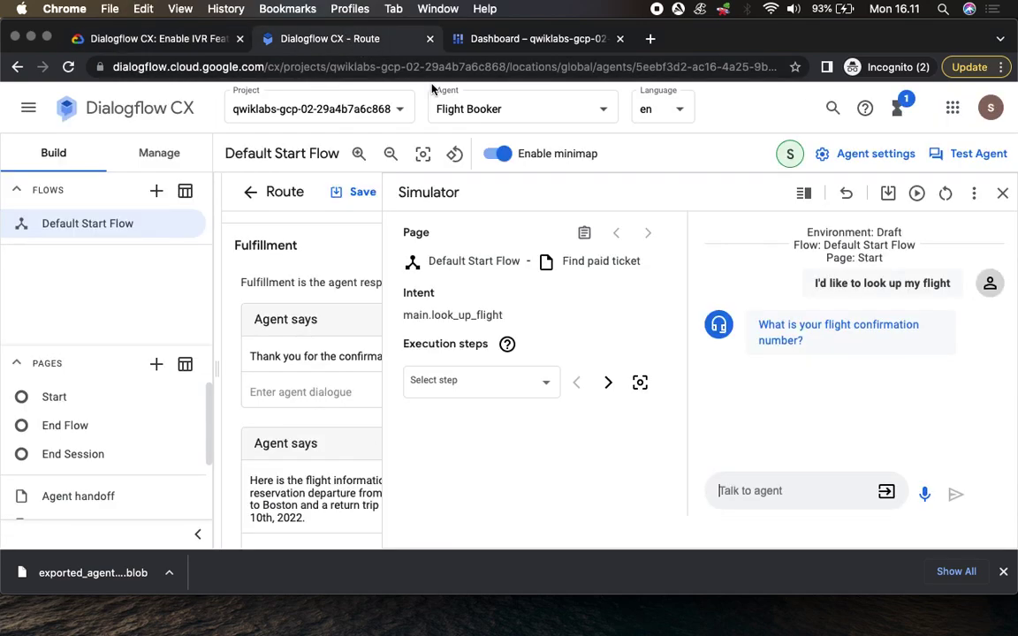
left_click(783, 492)
key("ctrl+v")
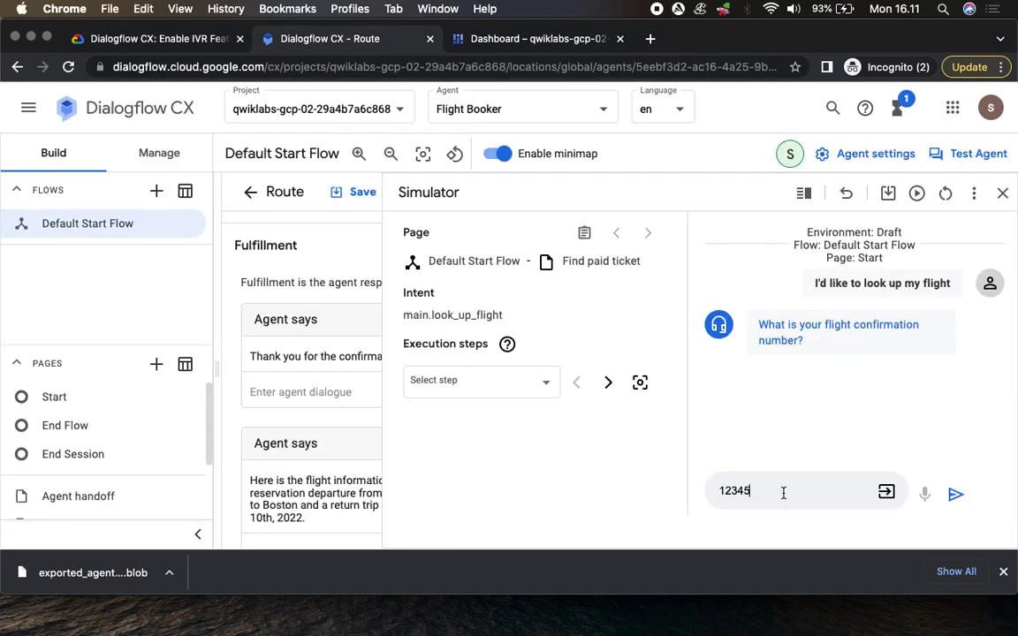
key("Return")
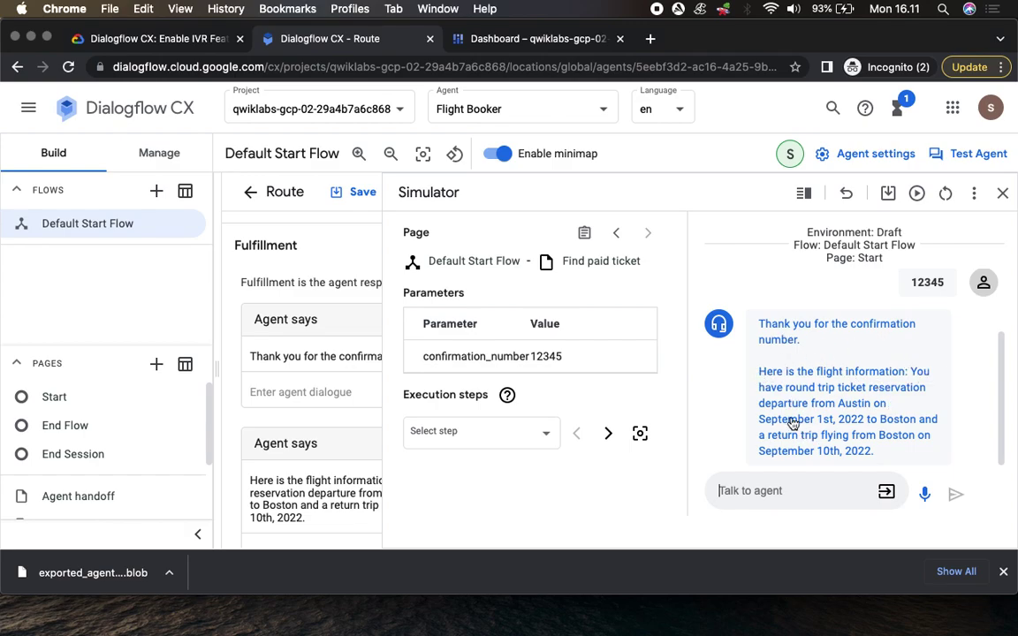
Read the lab's training phrase note and the Task 4 introduction to the agent-level Speech and IVR settings
left_click(158, 38)
scroll(514, 282, "down", 5)
scroll(514, 282, "down", 3)
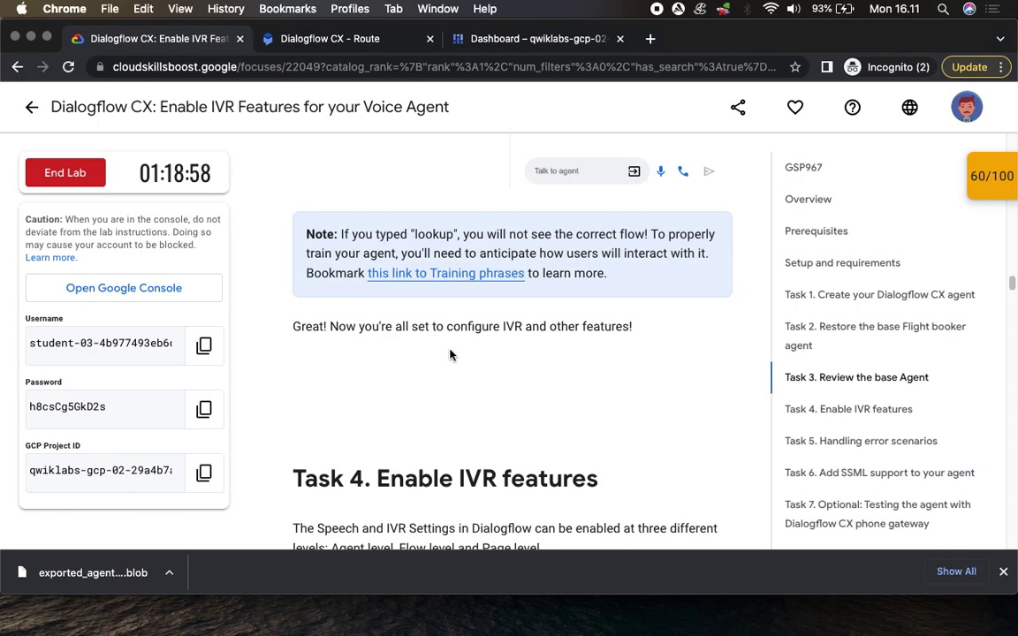
scroll(586, 379, "down", 2)
scroll(586, 379, "down", 4)
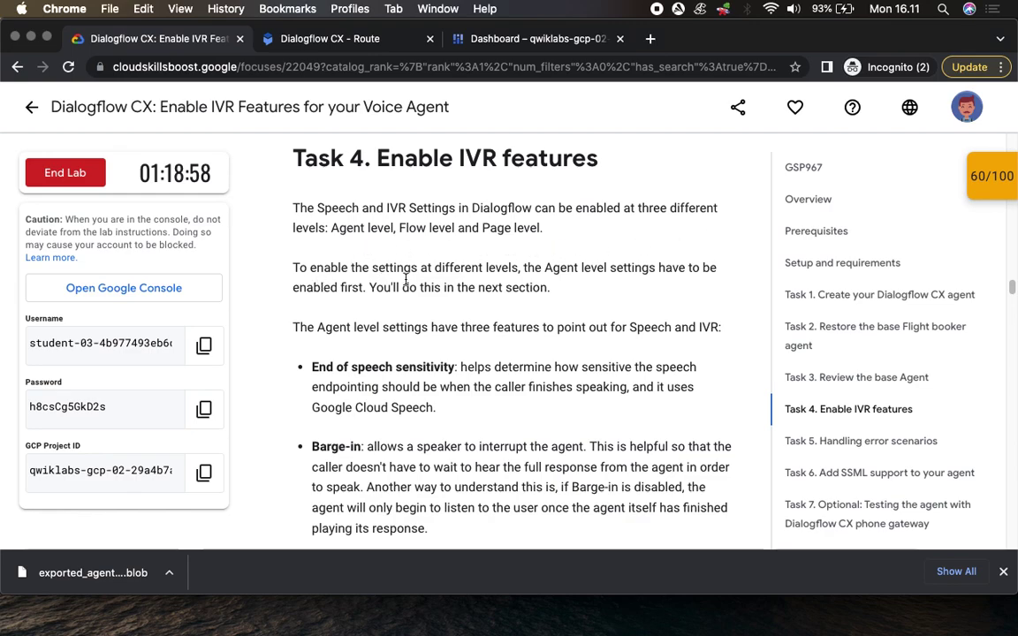
scroll(345, 256, "down", 3)
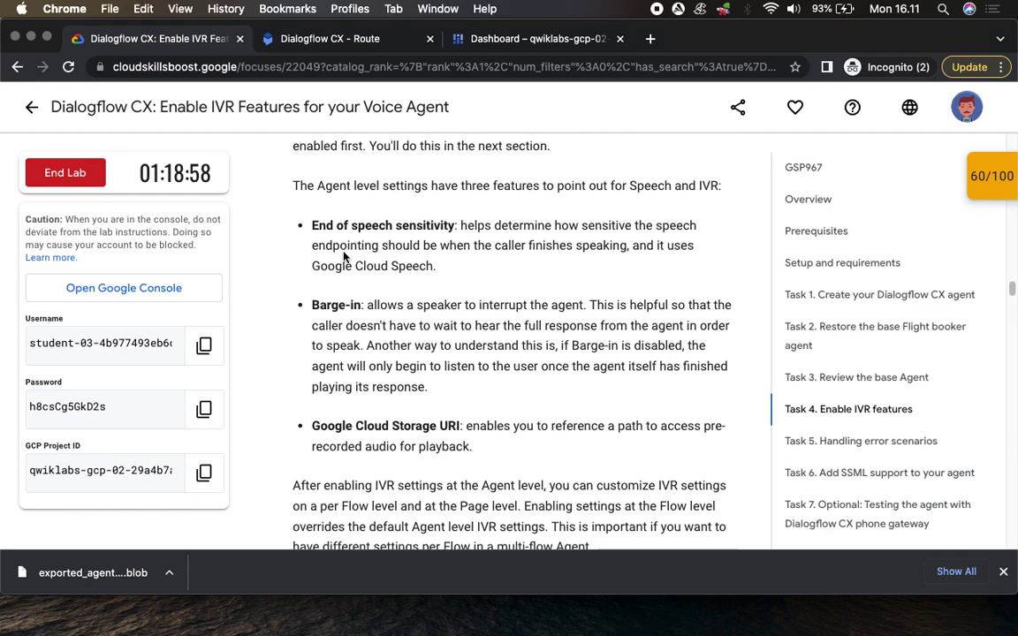
Read the lab's explanation of barge-in, the Cloud Storage URI and agent, flow and page level IVR settings
scroll(495, 265, "down", 3)
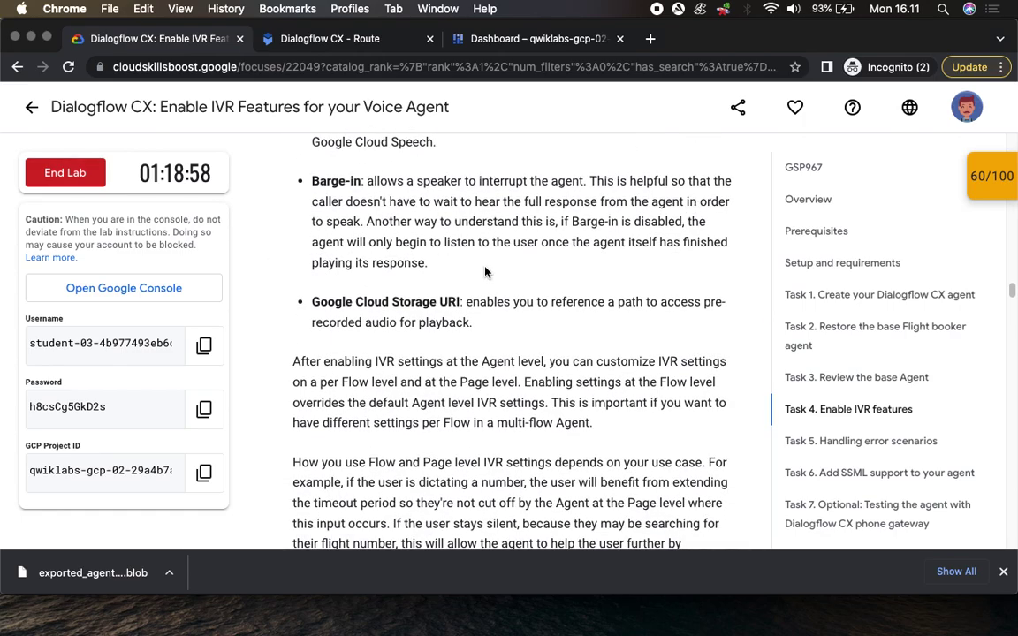
scroll(441, 319, "down", 3)
scroll(608, 246, "down", 3)
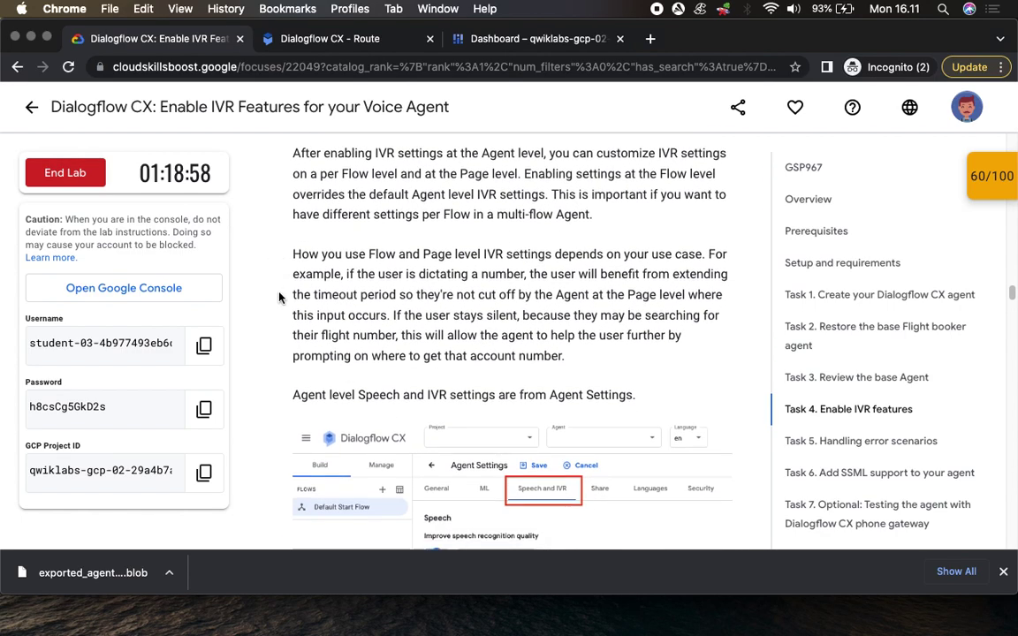
scroll(608, 247, "down", 3)
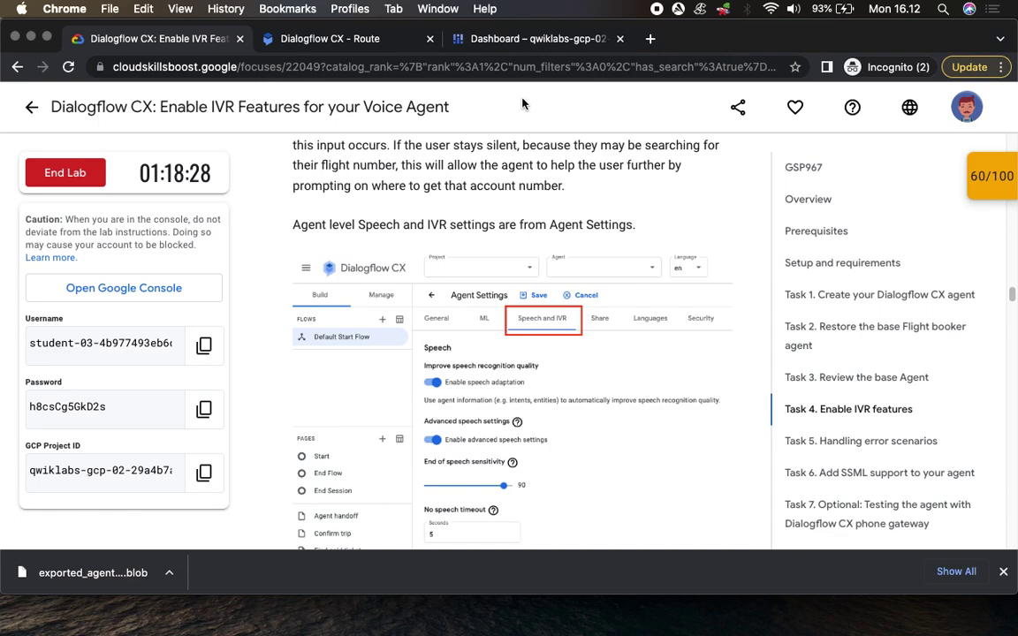
Switch to Dialogflow CX and open the Speech and IVR section of the Flight Booker agent's settings
left_click(375, 42)
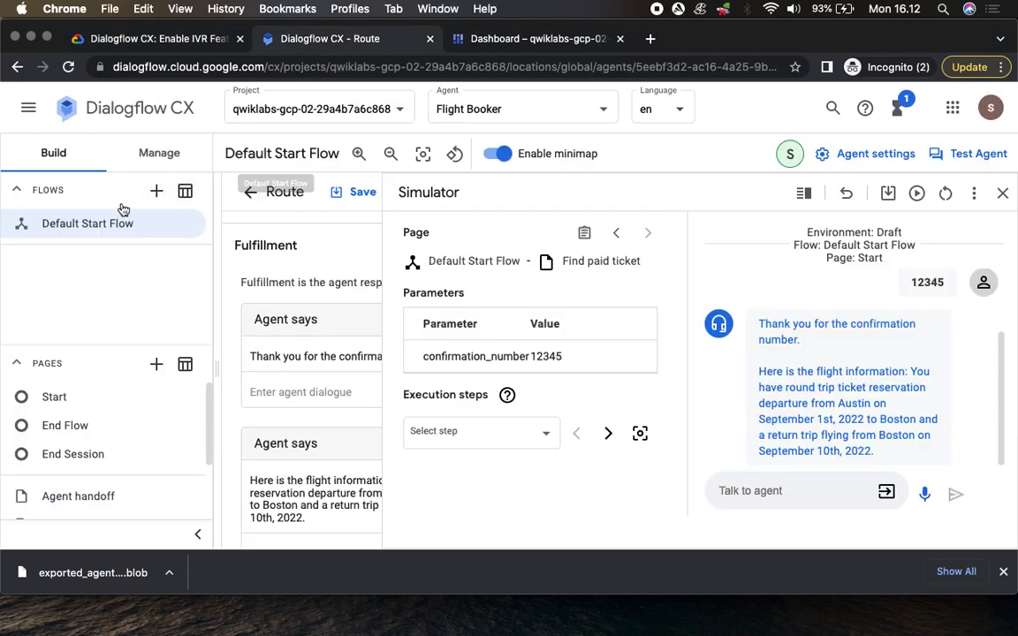
left_click(99, 224)
left_click(97, 224)
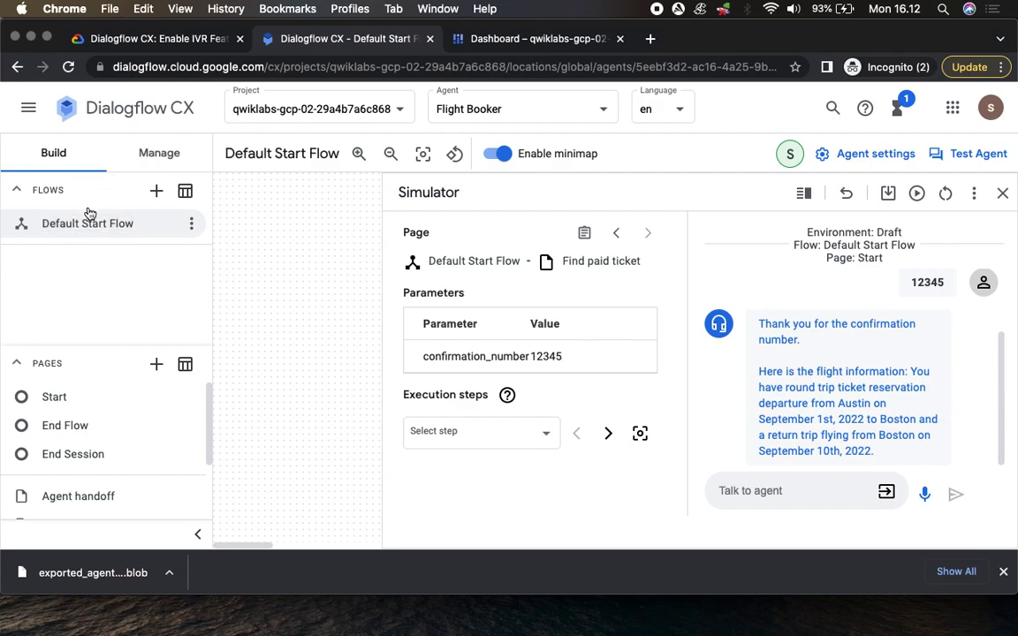
triple_click(76, 221)
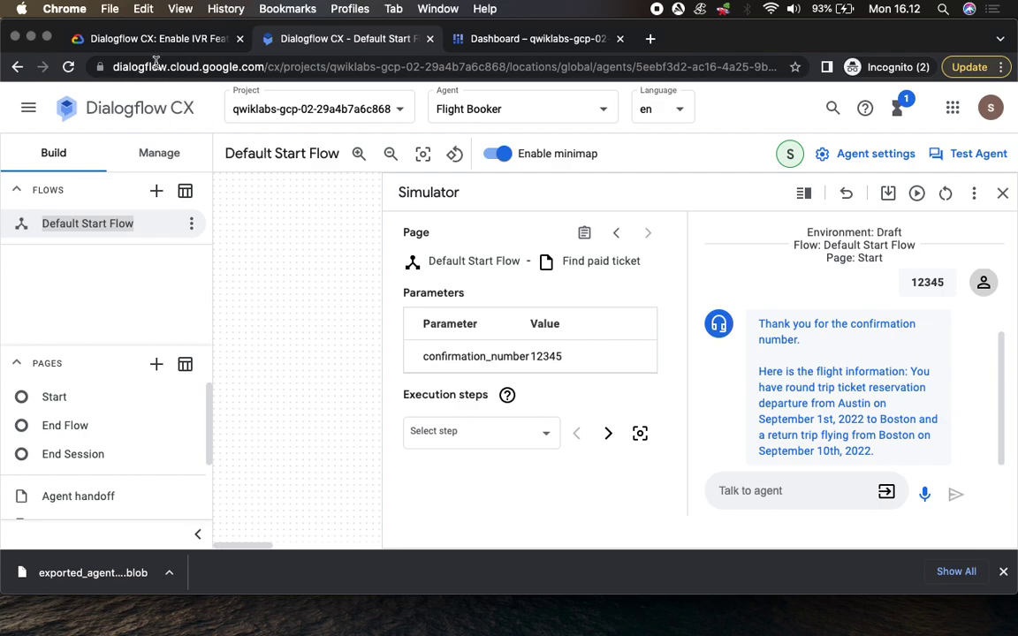
left_click(144, 40)
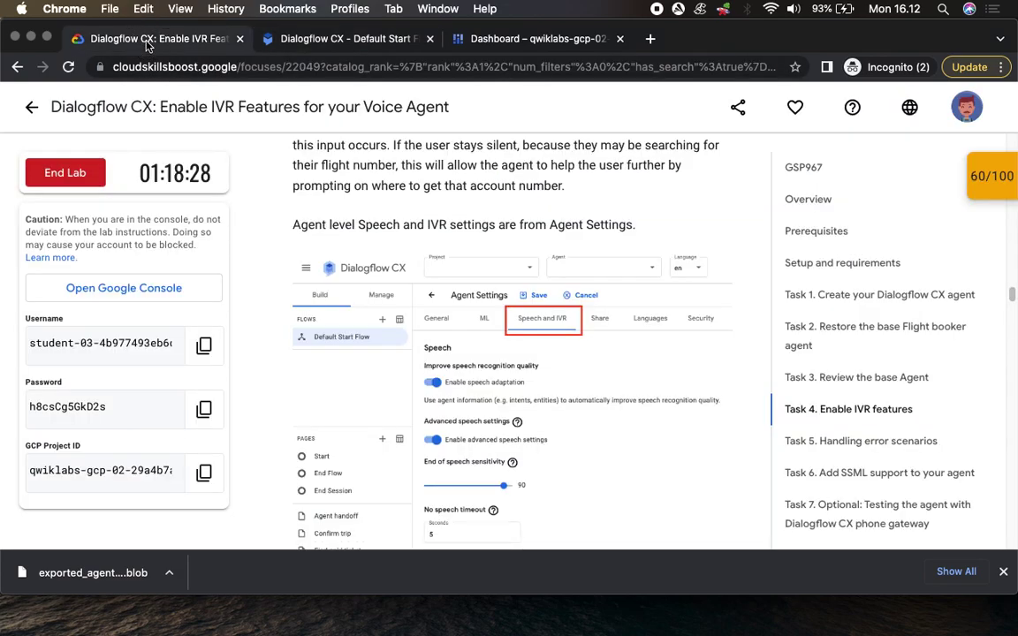
left_click(266, 40)
left_click(880, 158)
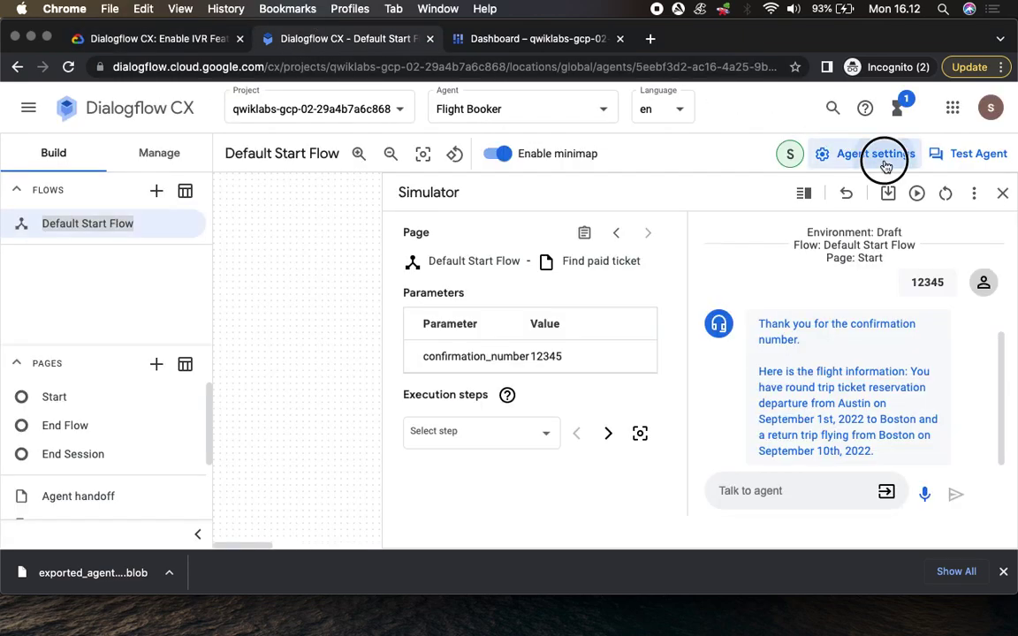
left_click(457, 192)
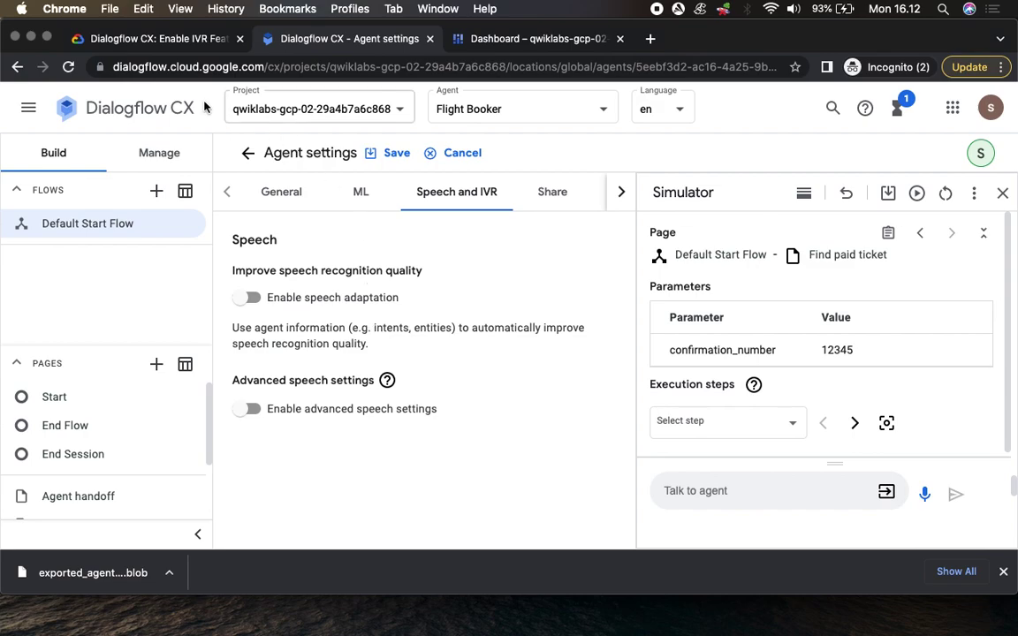
Review the lab's Speech and IVR feature descriptions and its example of the agent-level settings
left_click(155, 39)
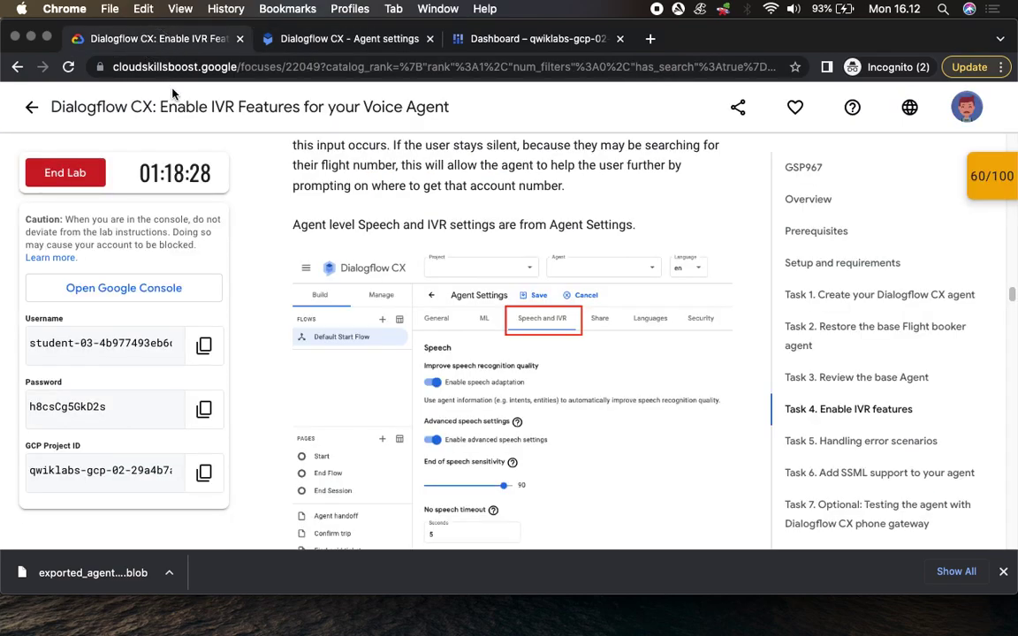
scroll(534, 382, "down", 5)
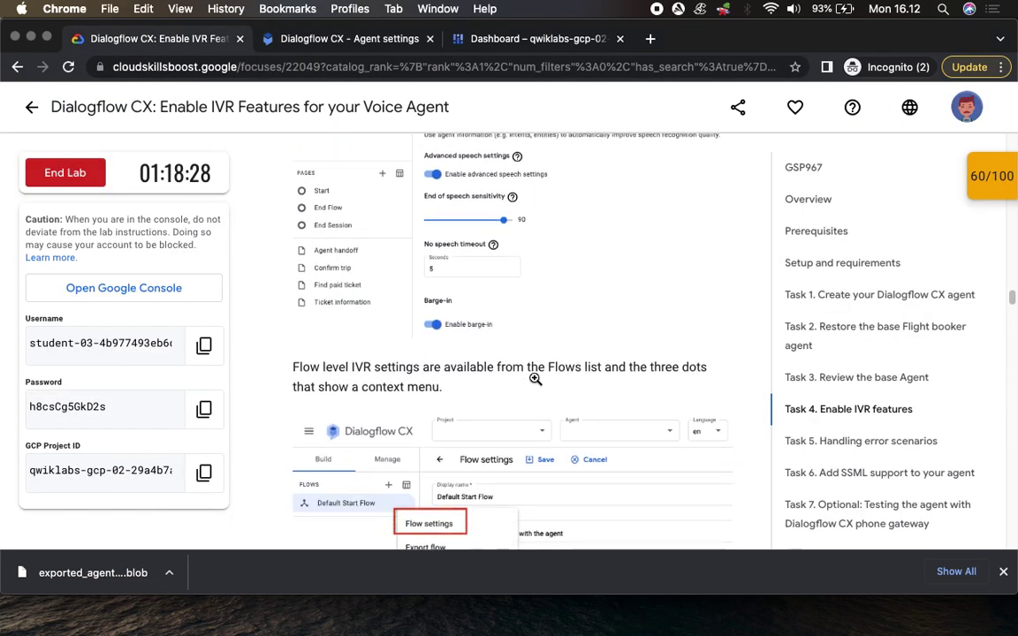
scroll(534, 382, "up", 2)
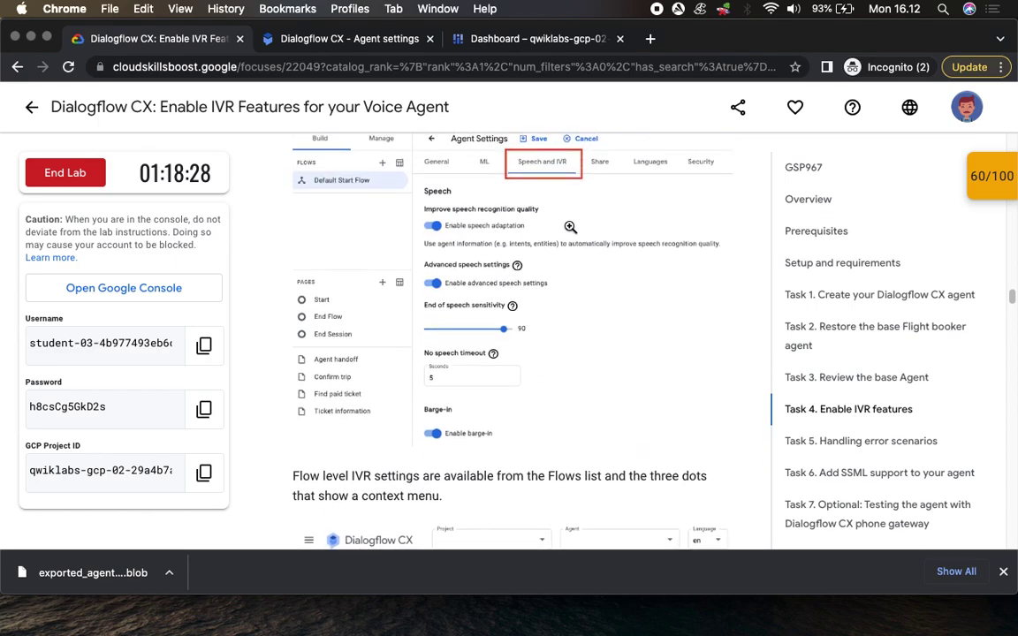
scroll(570, 227, "up", 6)
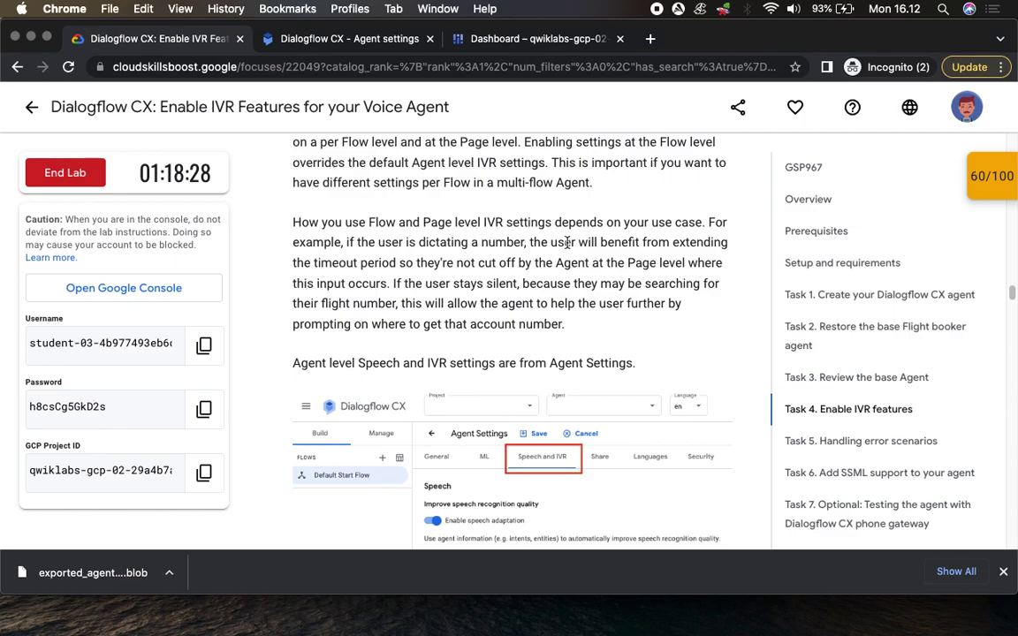
scroll(560, 263, "up", 2)
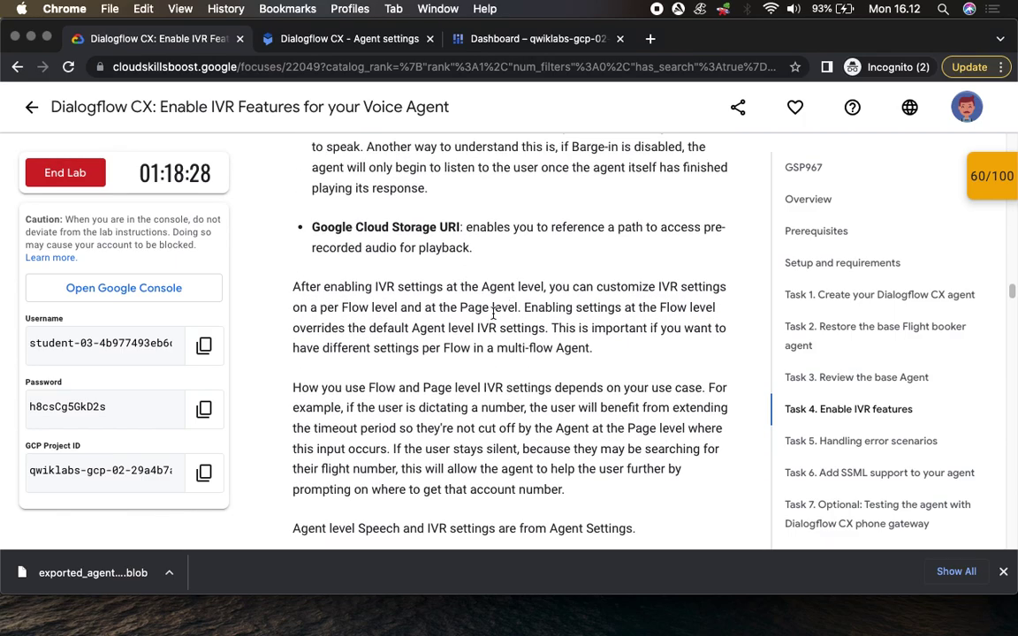
scroll(486, 326, "down", 2)
scroll(486, 326, "up", 12)
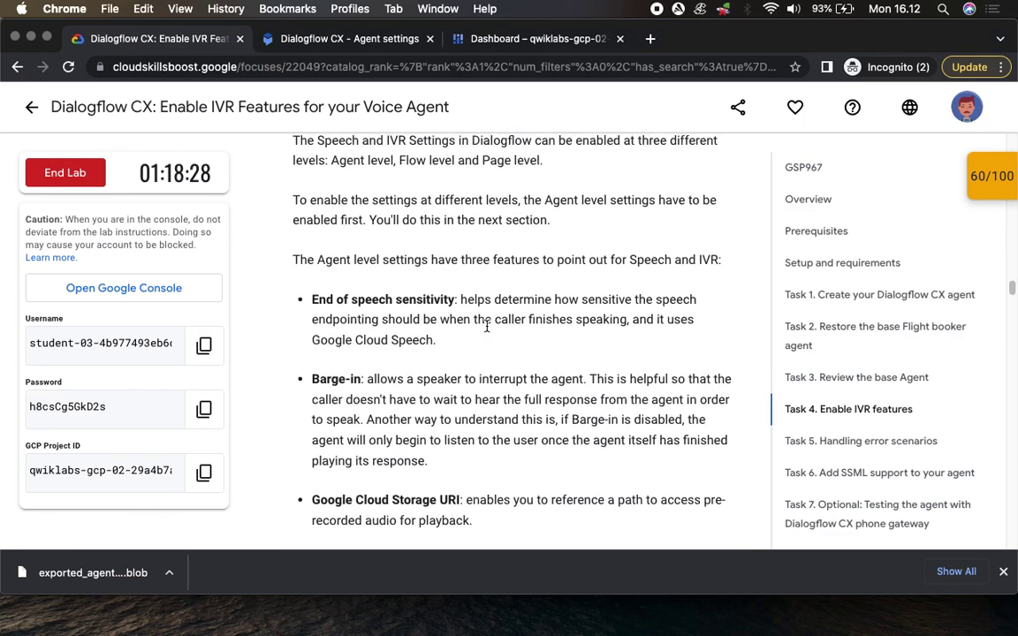
scroll(489, 331, "down", 20)
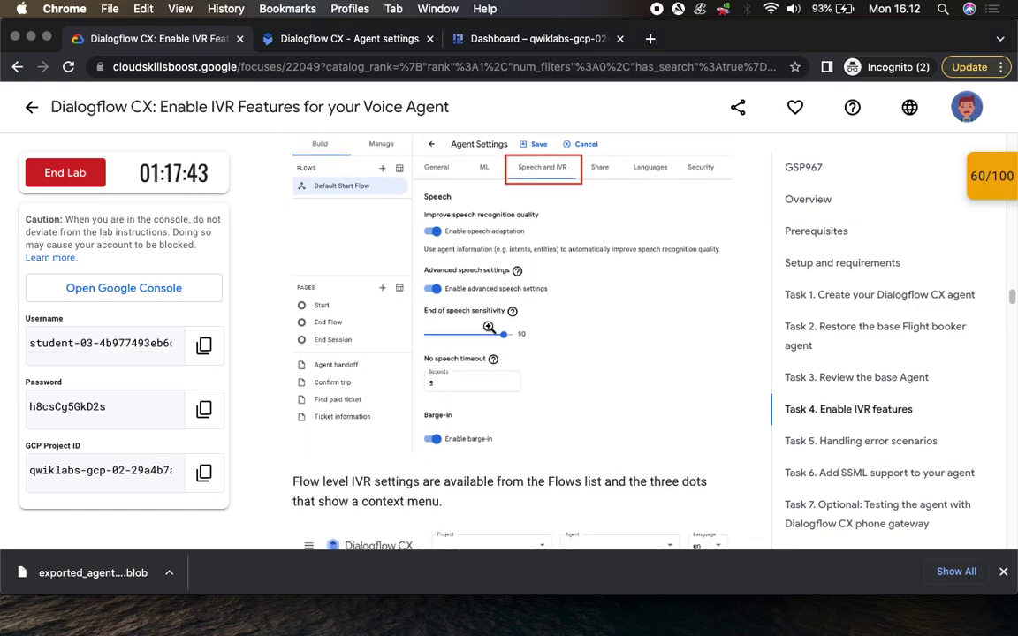
scroll(440, 295, "down", 1)
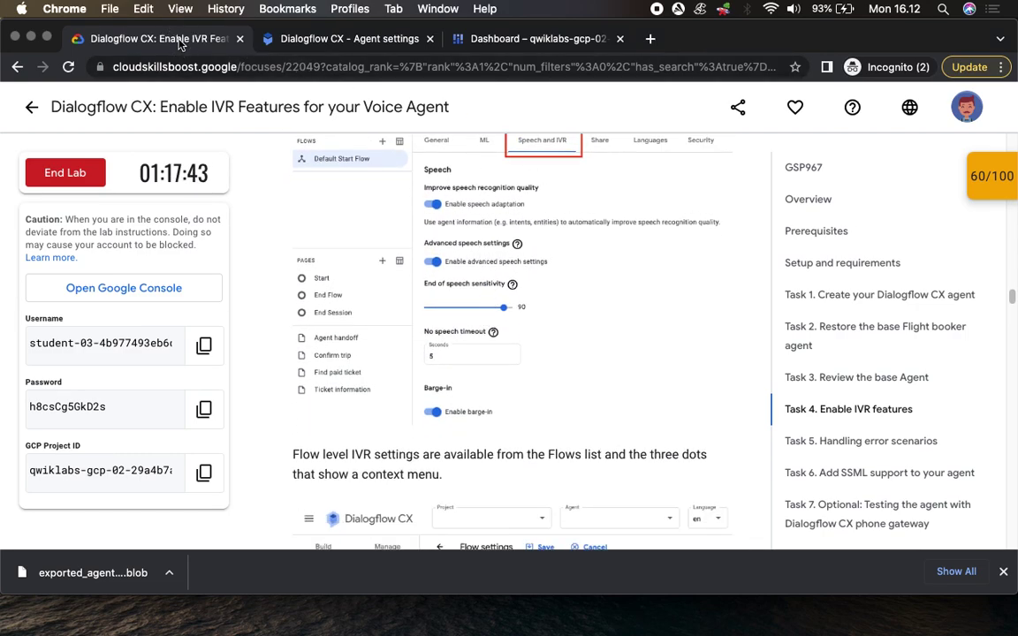
Enable speech adaptation and advanced speech settings for the Flight Booker agent, following the lab's example
left_click(296, 39)
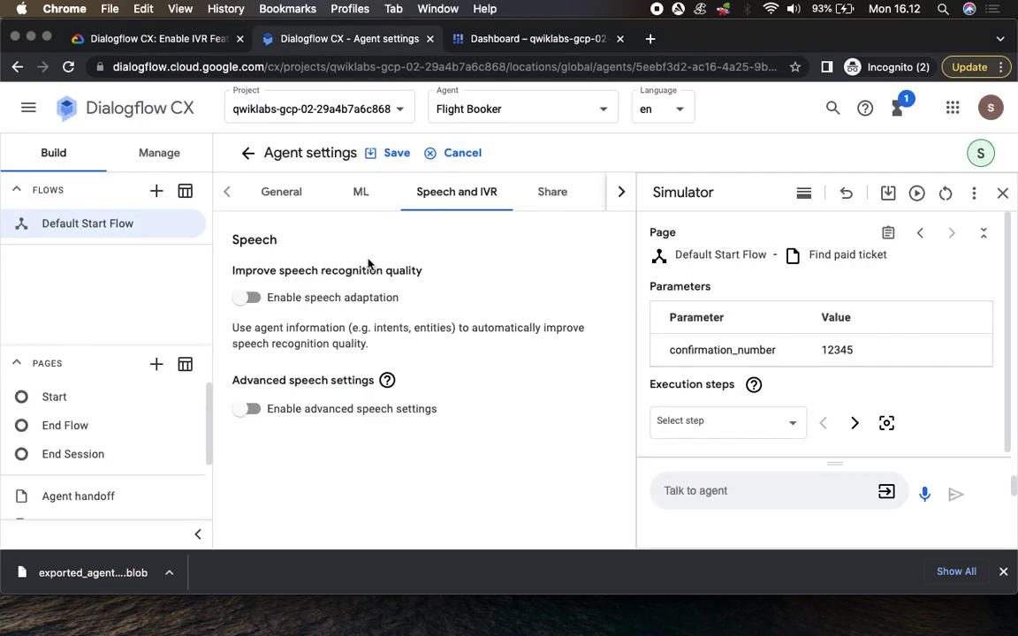
left_click(252, 300)
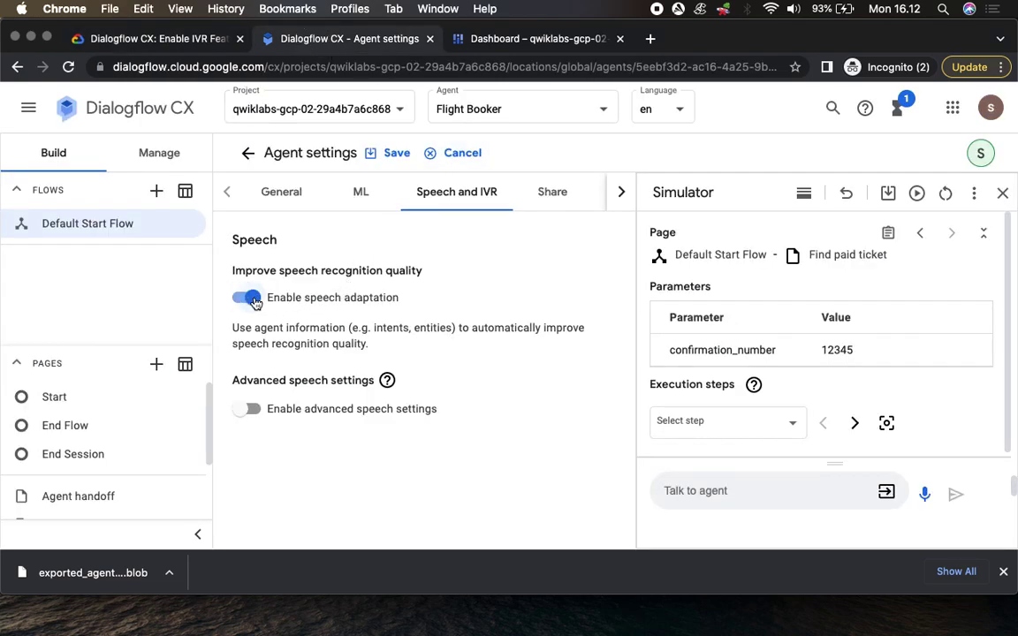
left_click(143, 40)
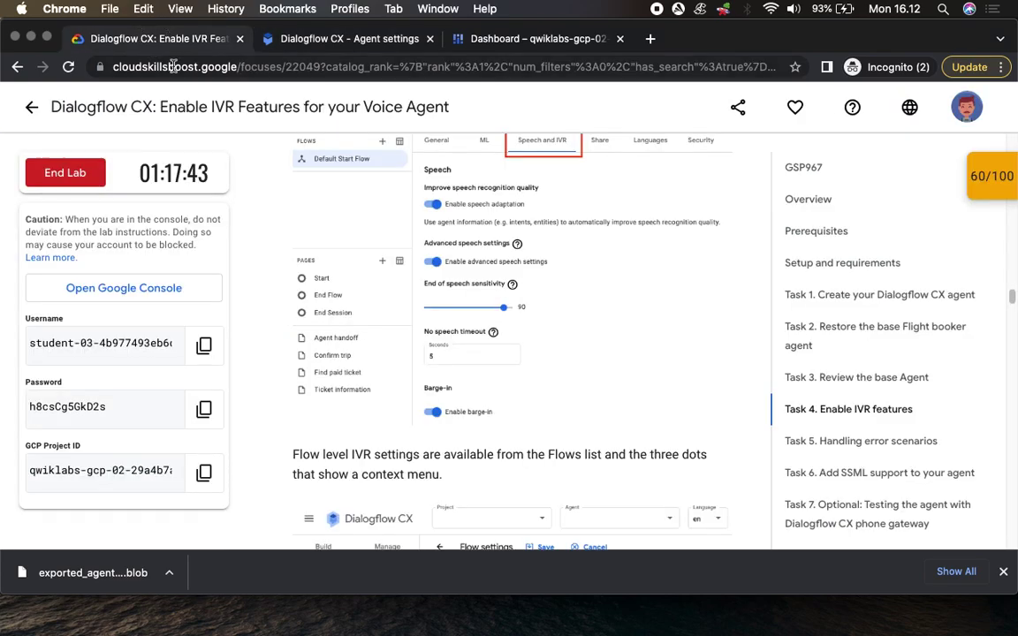
left_click(295, 38)
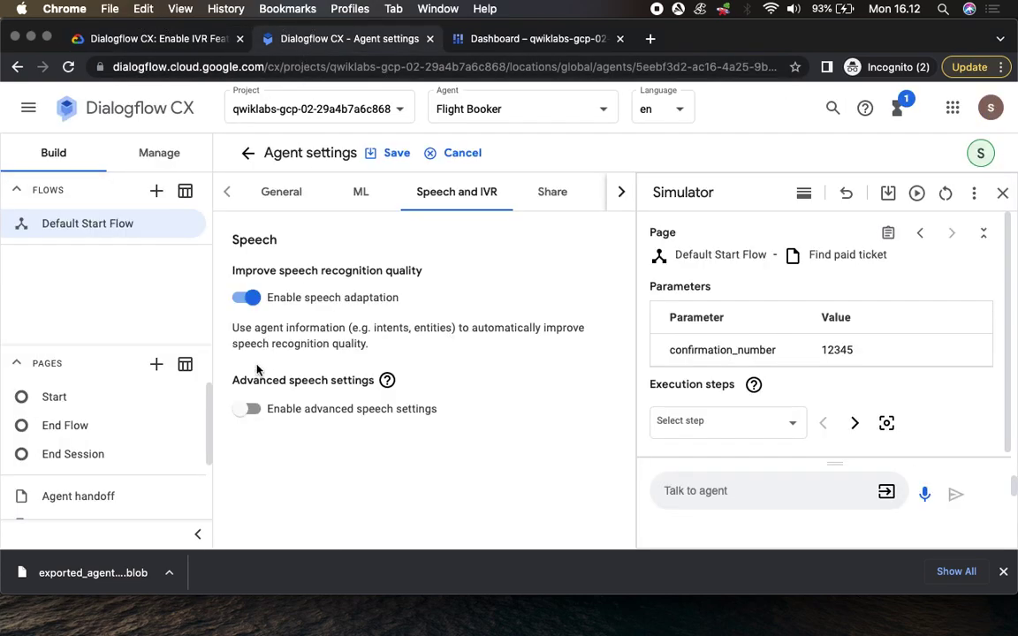
left_click(253, 411)
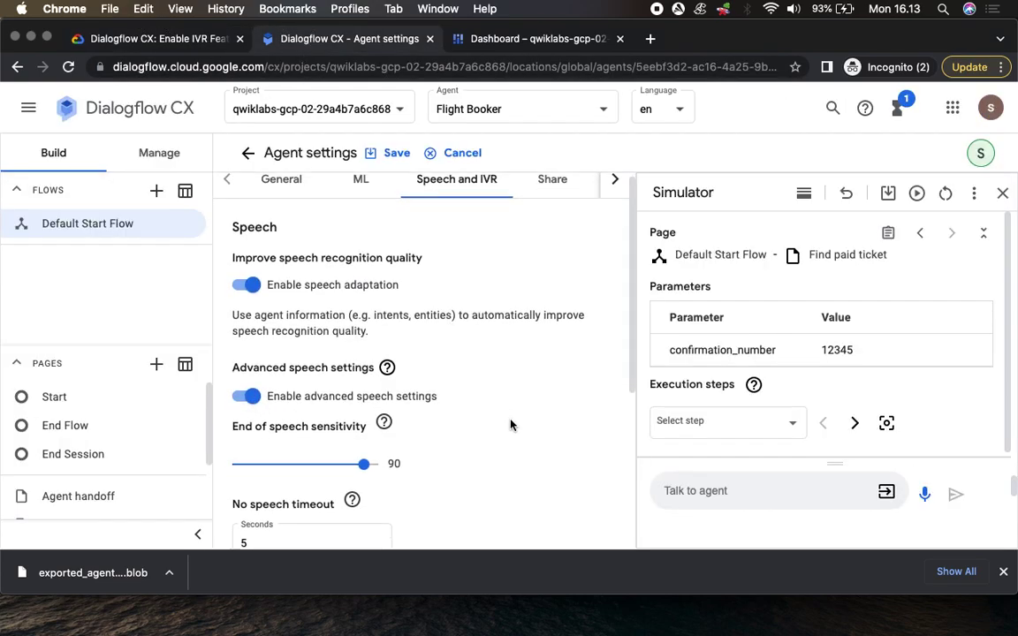
scroll(510, 425, "down", 5)
Check the lab's example and its flow-level settings instructions, and save the agent's Speech and IVR settings
left_click(150, 40)
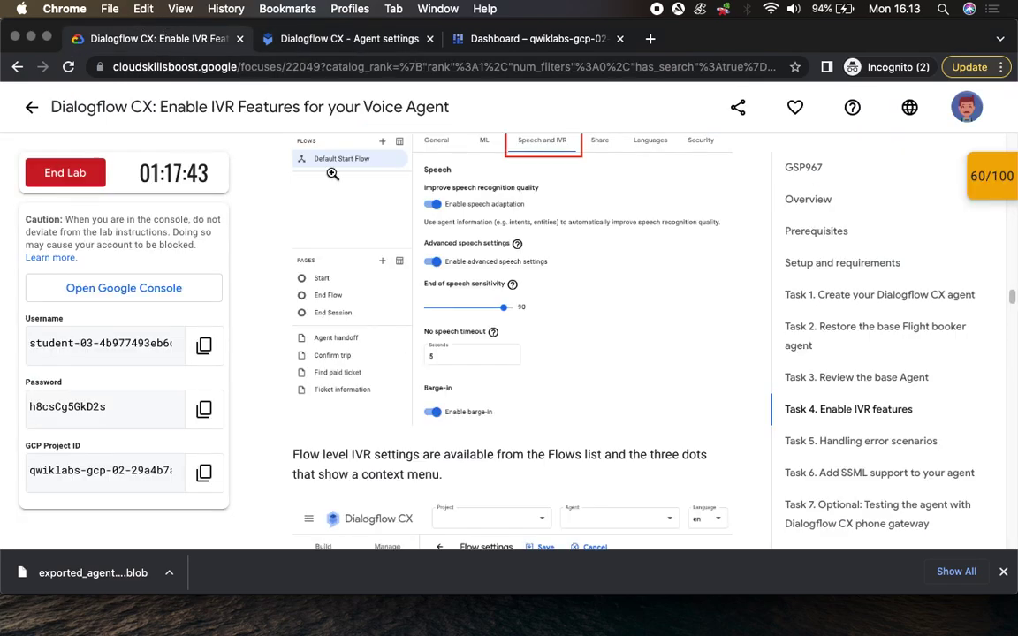
scroll(579, 349, "down", 7)
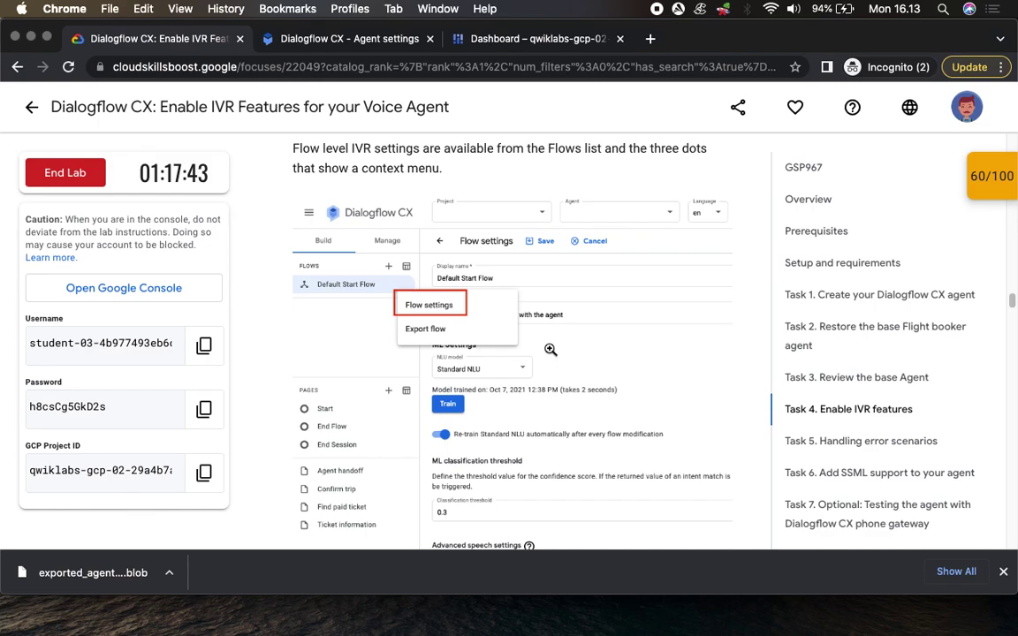
left_click(338, 43)
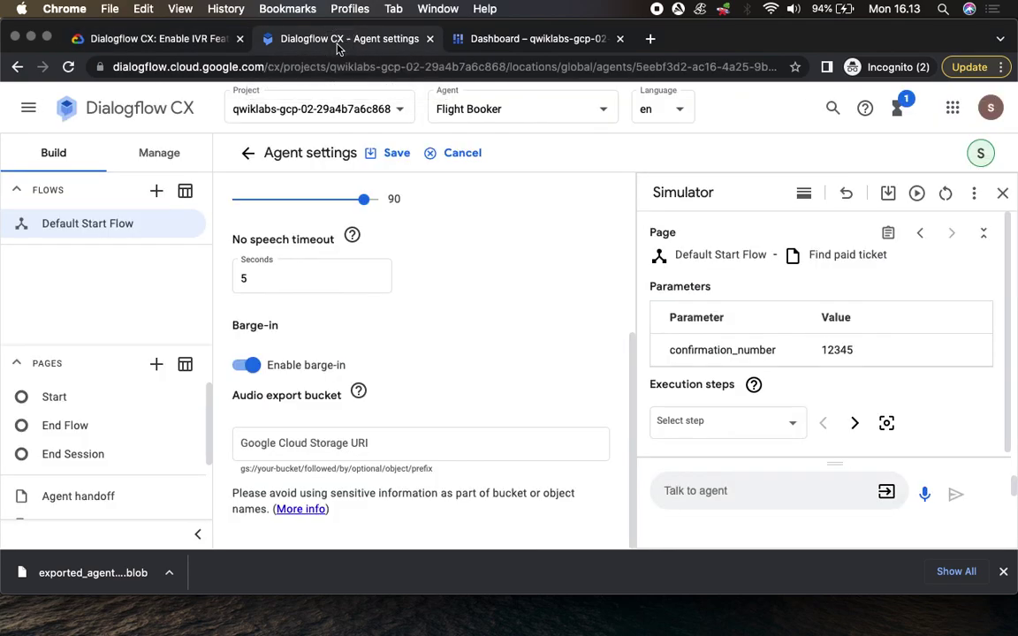
left_click(391, 156)
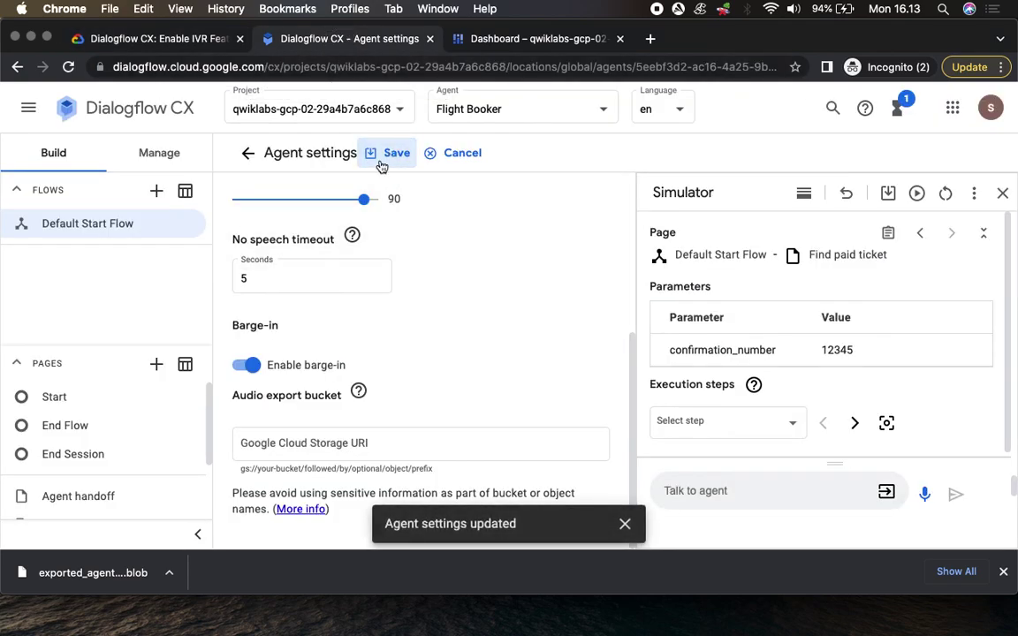
Open the flow settings of the Default Start Flow and close the Simulator
left_click(175, 44)
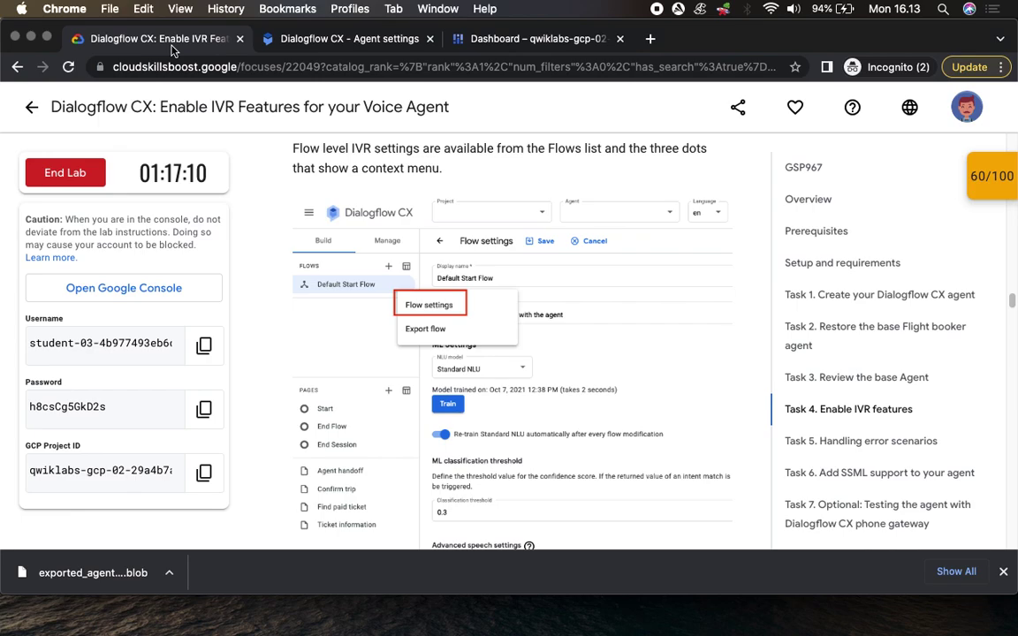
left_click(292, 39)
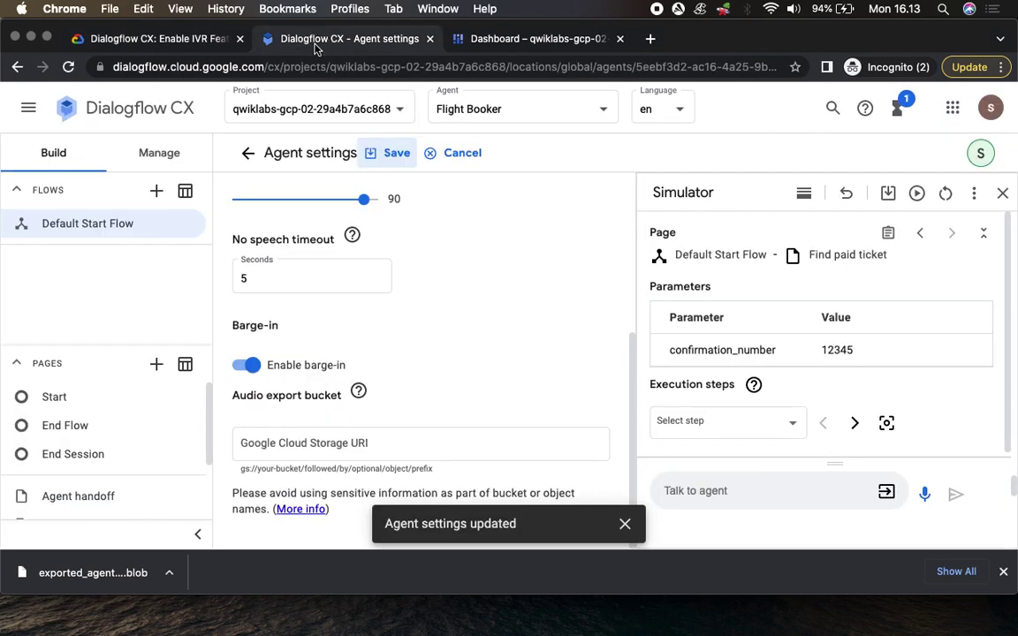
left_click(89, 226)
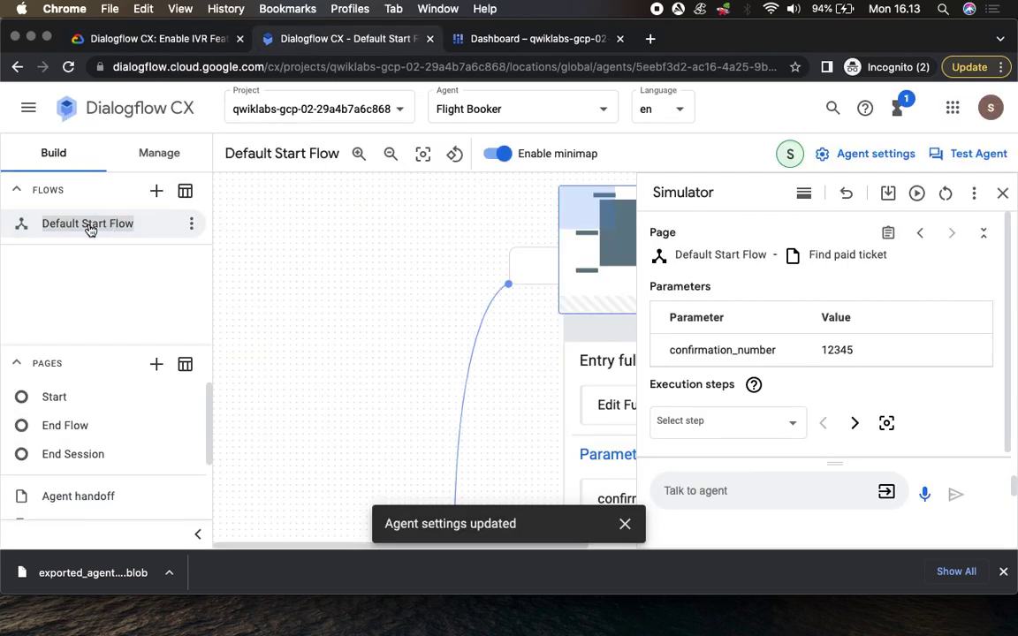
left_click(191, 224)
left_click(235, 268)
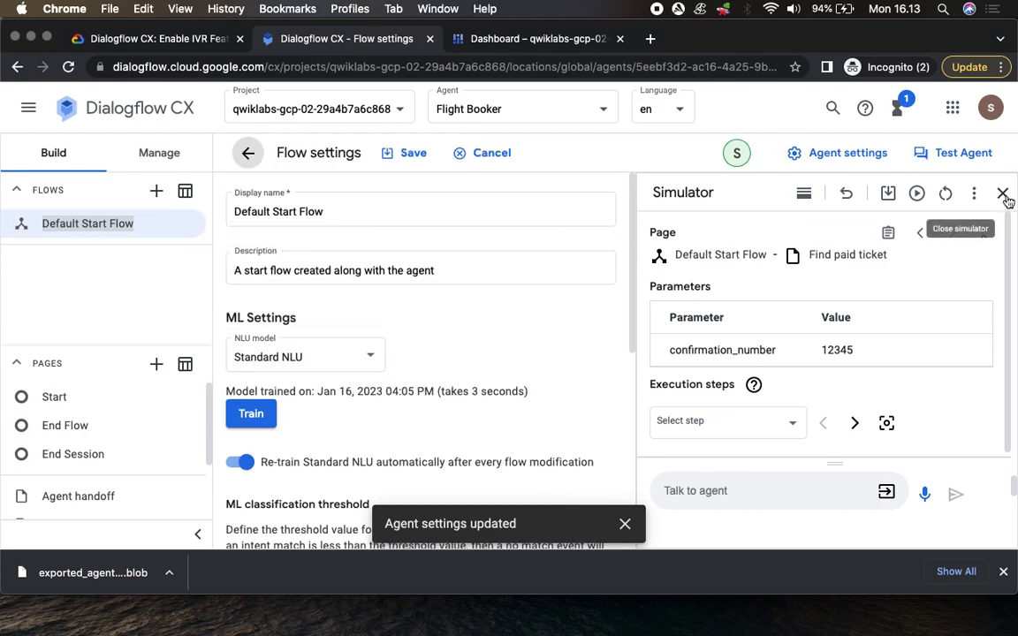
left_click(624, 523)
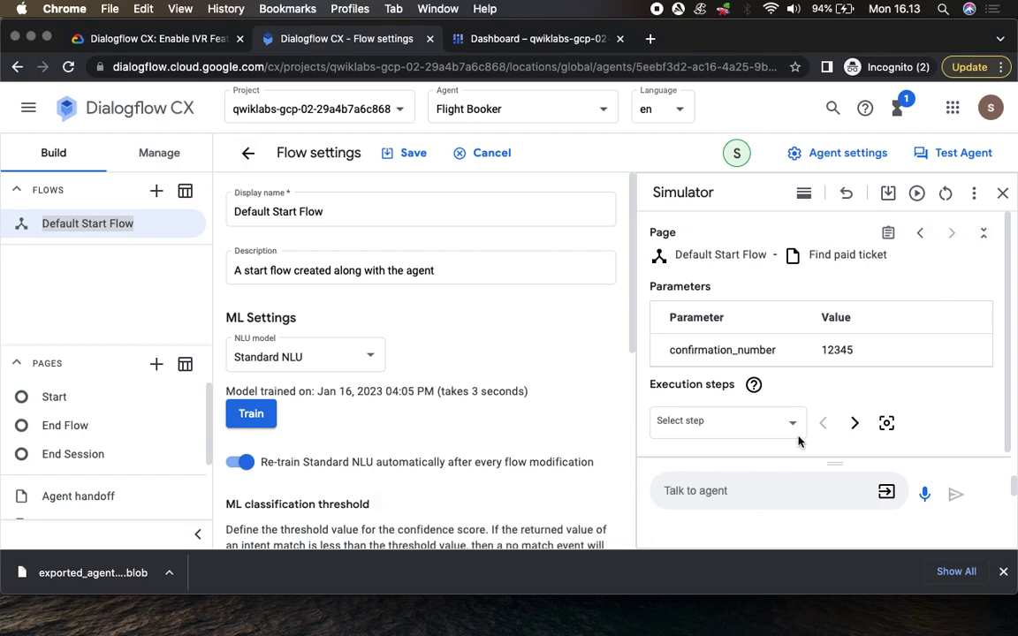
left_click(1003, 192)
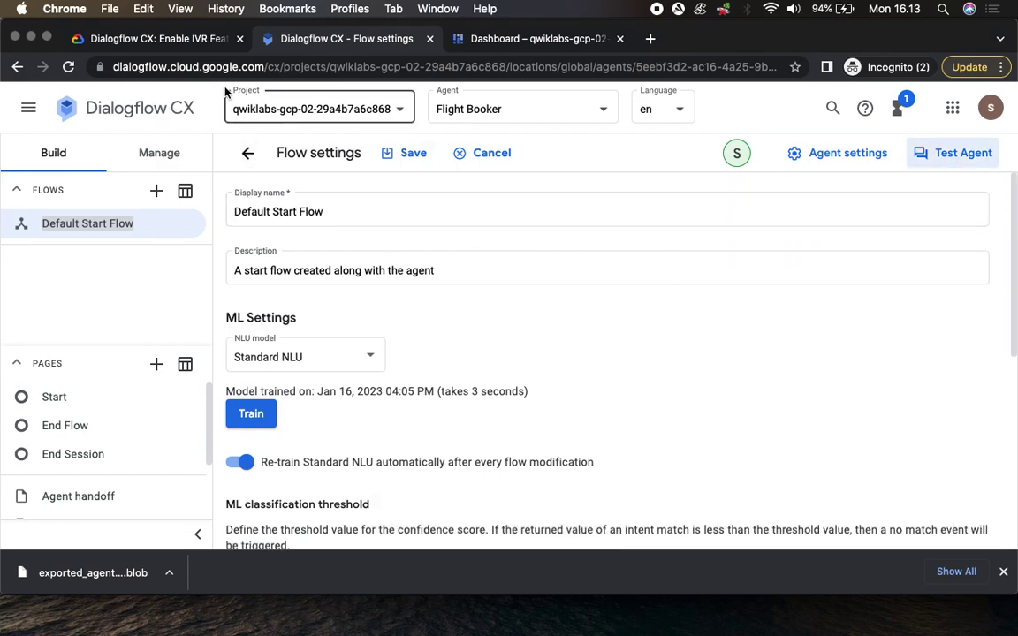
Examine the lab's examples of the flow-level and page-level IVR settings
left_click(162, 39)
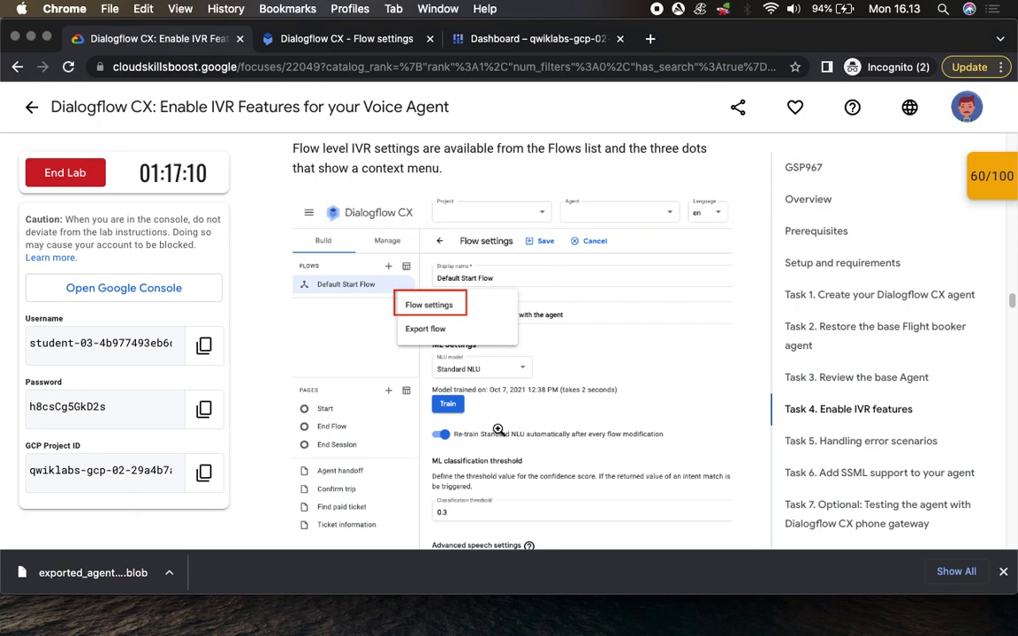
scroll(587, 351, "down", 5)
scroll(587, 351, "down", 4)
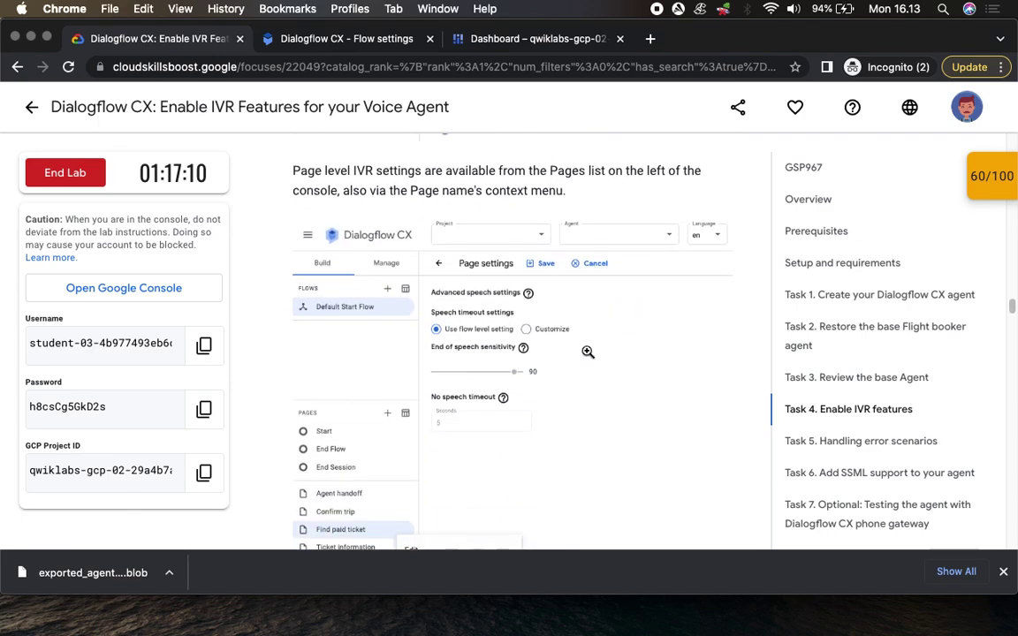
scroll(587, 351, "up", 6)
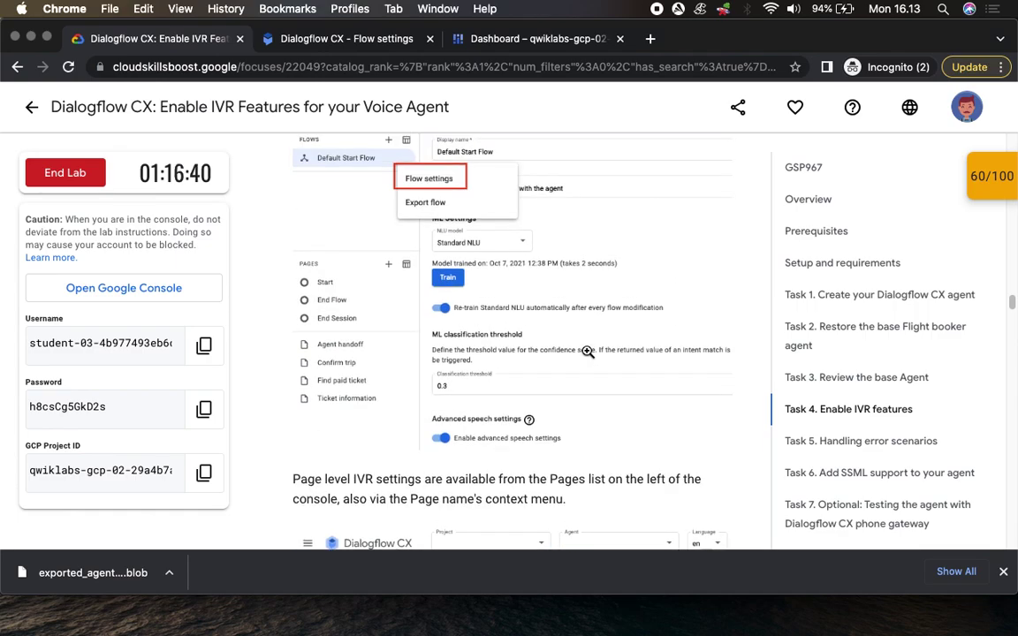
Compare the Default Start Flow's advanced speech settings with the lab's flow-level and page-level IVR examples
left_click(340, 39)
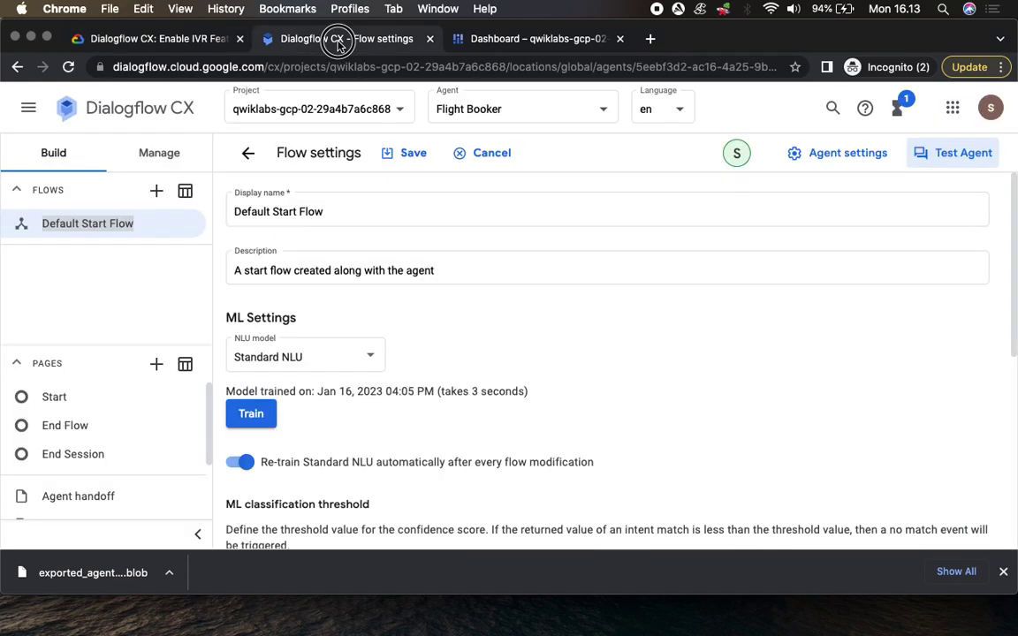
scroll(484, 314, "down", 5)
scroll(552, 382, "up", 3)
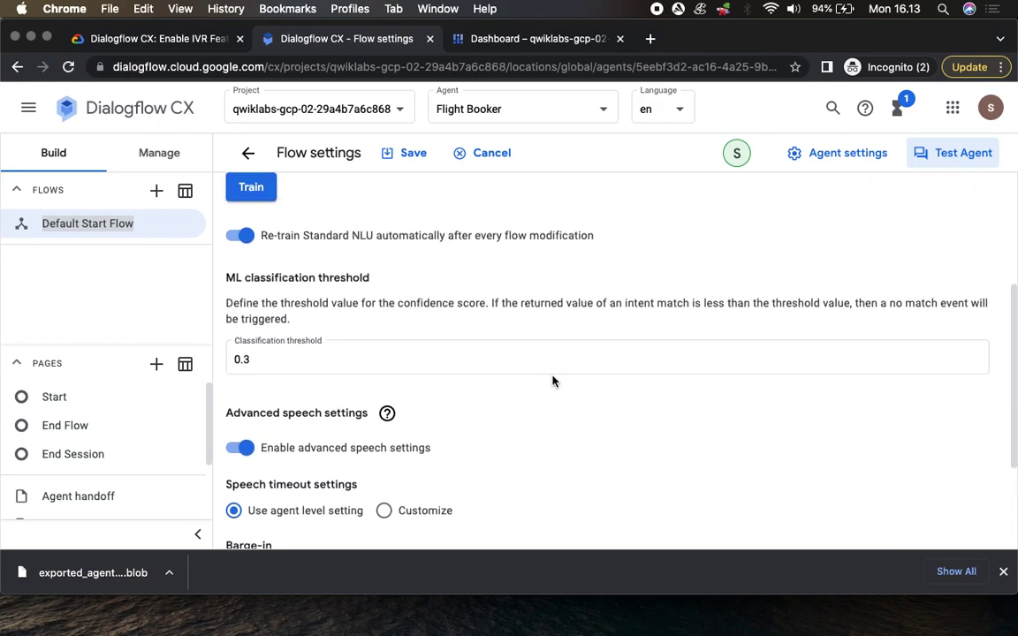
left_click(148, 39)
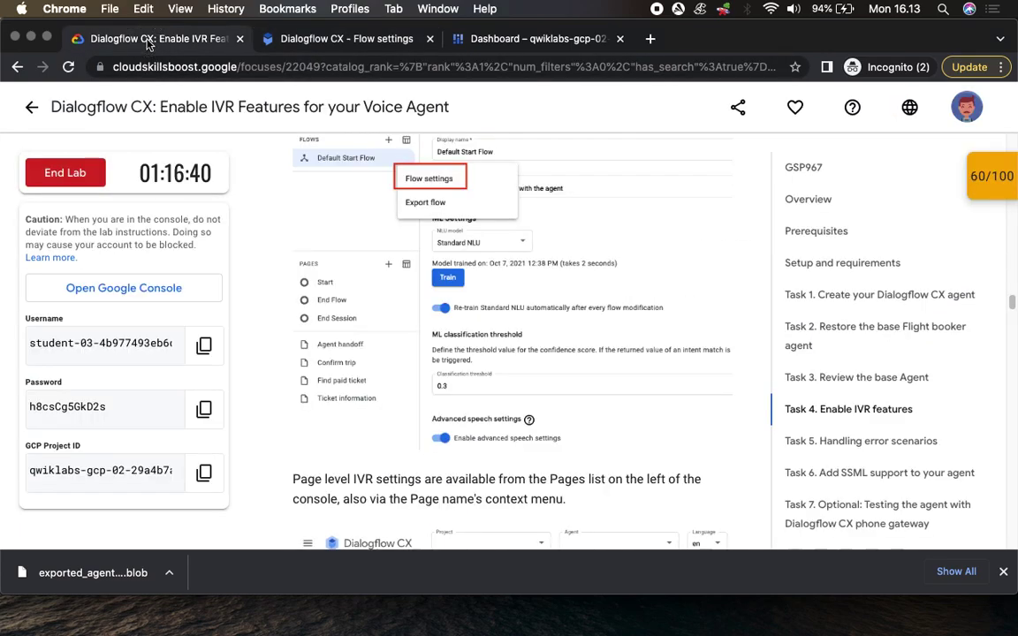
scroll(460, 371, "down", 5)
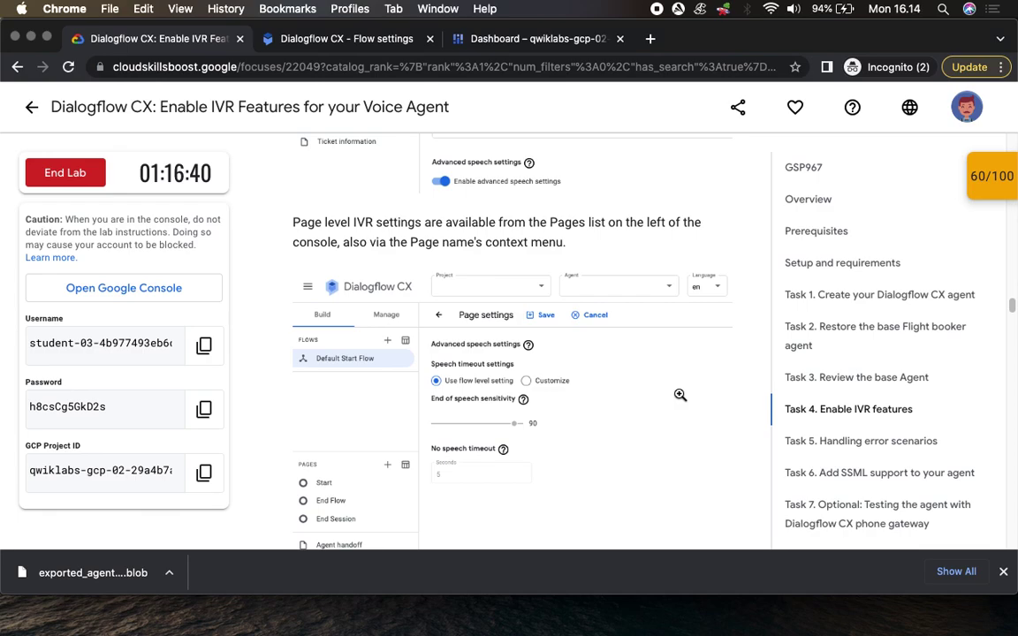
scroll(680, 395, "up", 7)
scroll(679, 395, "down", 8)
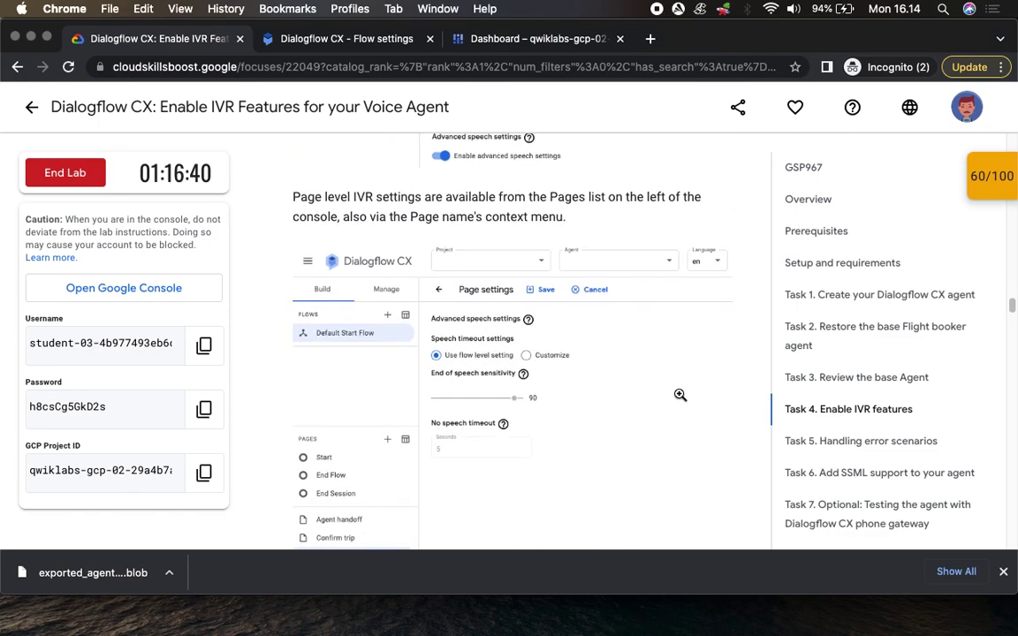
Check the options available for the Default Start Flow and look through its list of pages
left_click(300, 38)
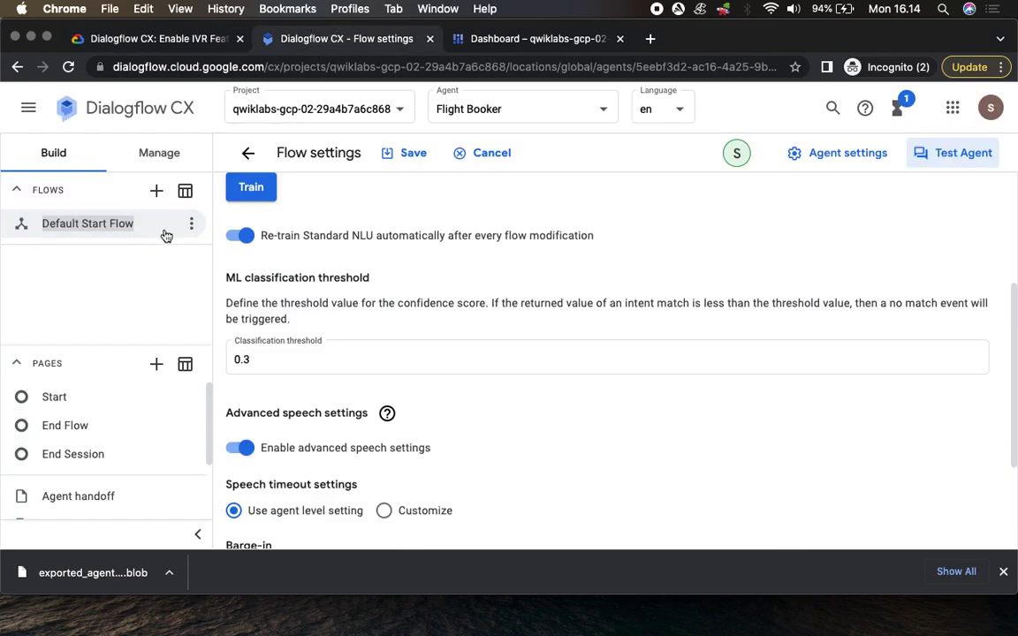
left_click(191, 223)
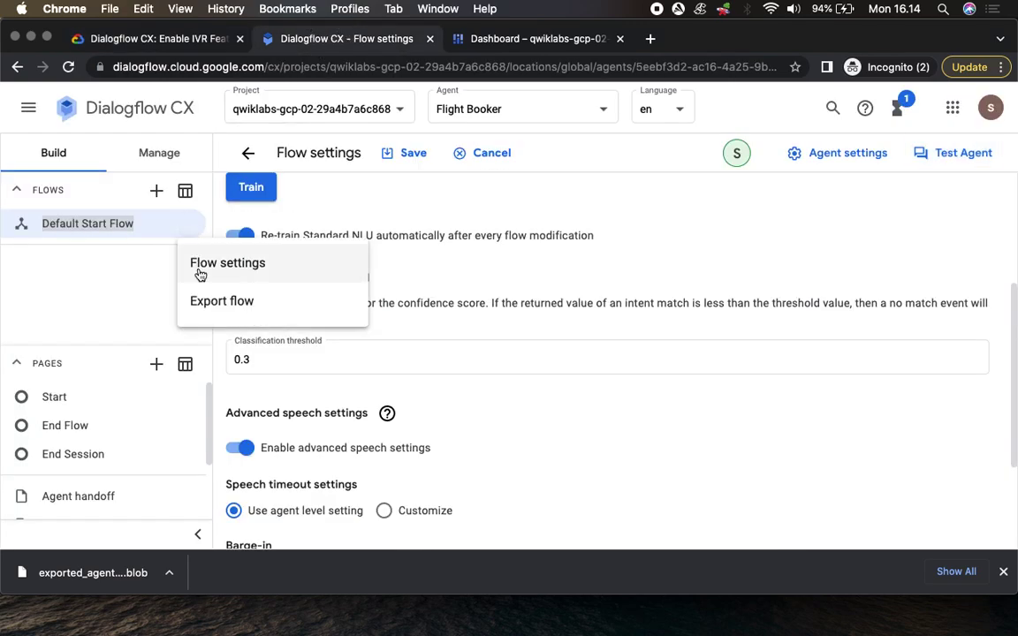
left_click(144, 229)
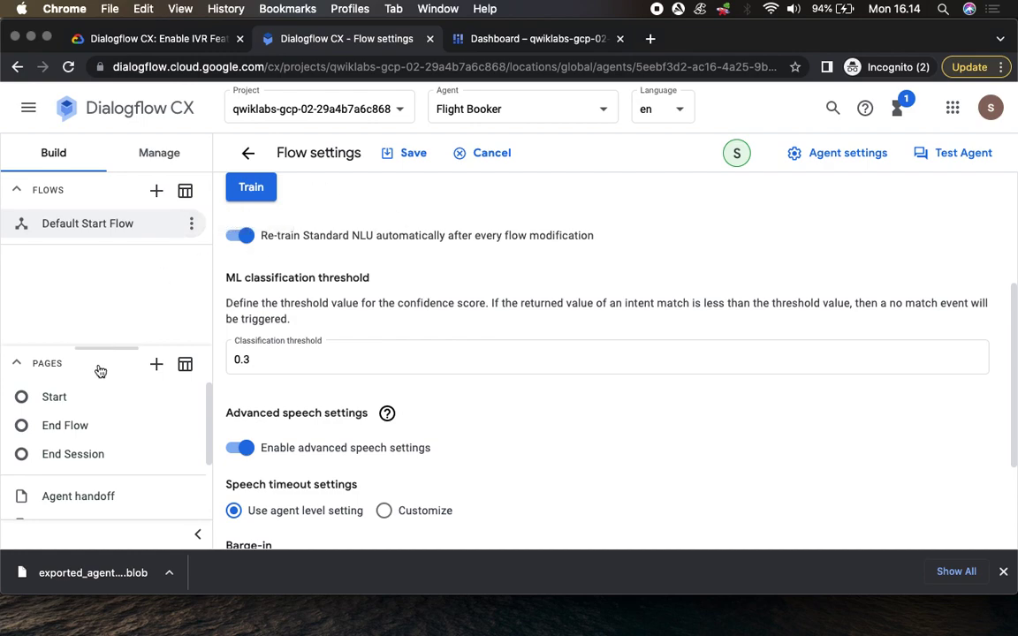
scroll(107, 454, "down", 3)
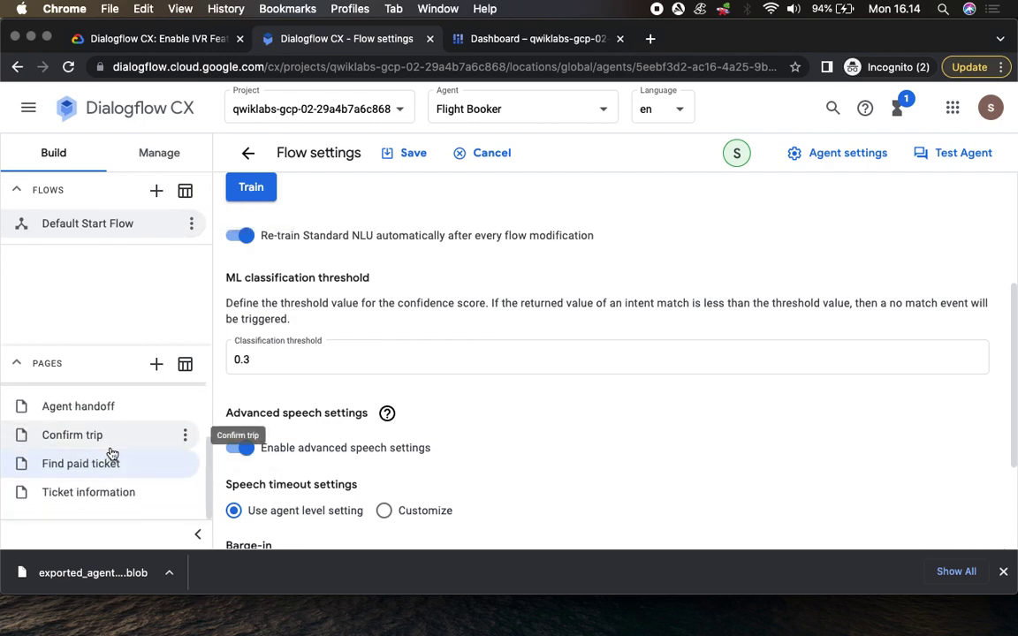
scroll(147, 434, "up", 3)
mouse_move(151, 434)
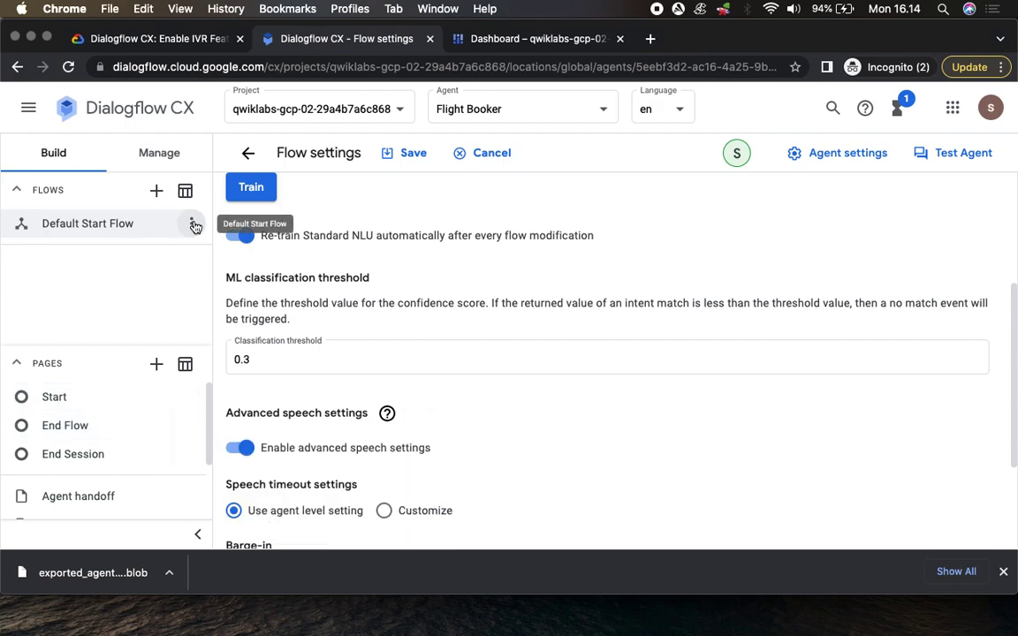
Leave the flow settings and open the graph of the Default Start Flow
left_click(129, 233)
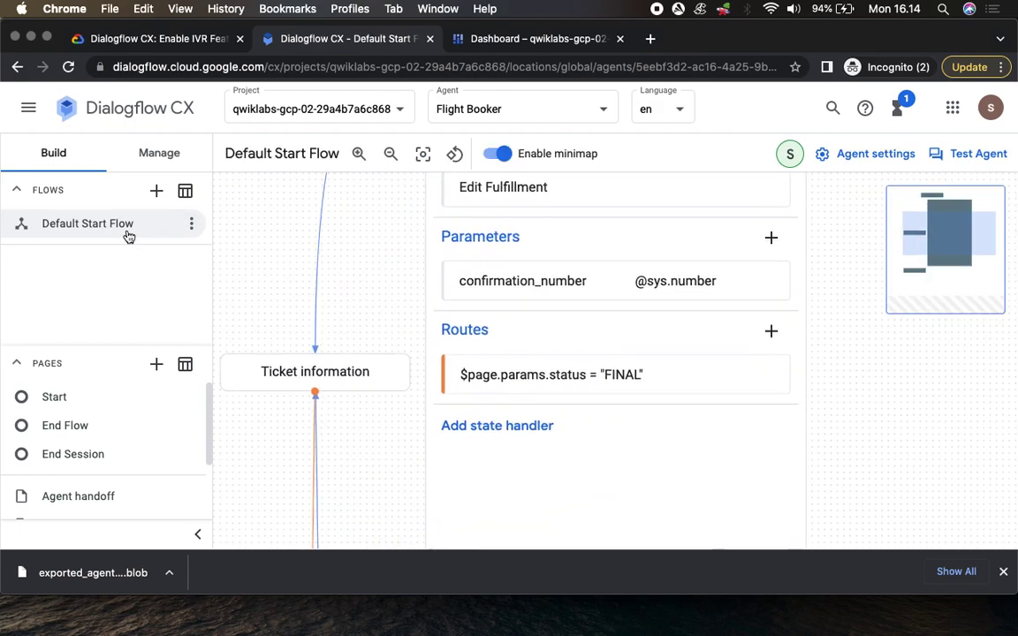
left_click(195, 223)
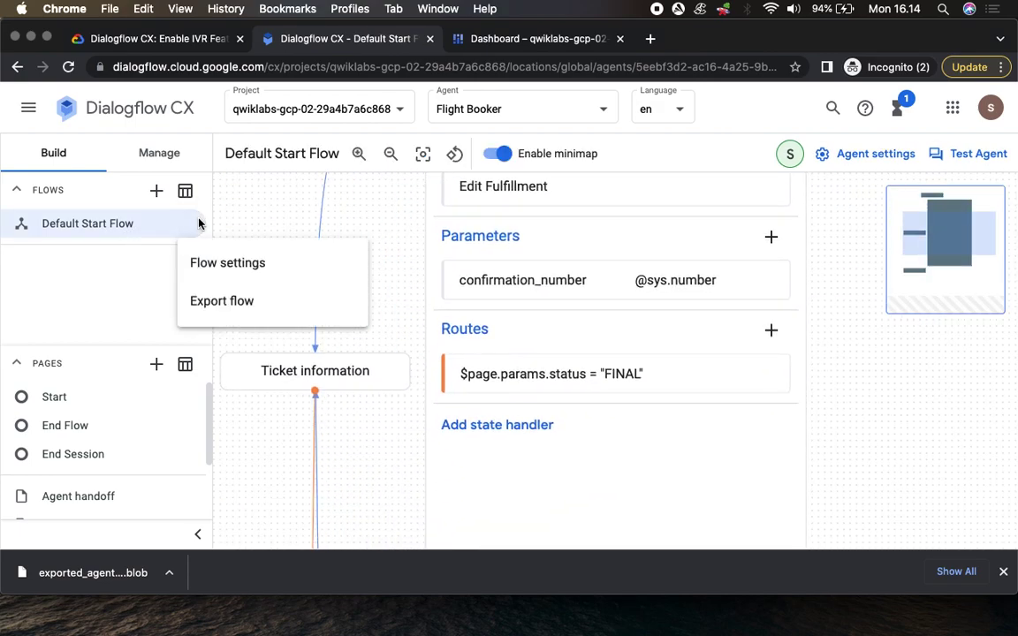
left_click(195, 221)
Recheck the lab's page-level IVR settings instructions and return to the Default Start Flow in Dialogflow CX
left_click(155, 35)
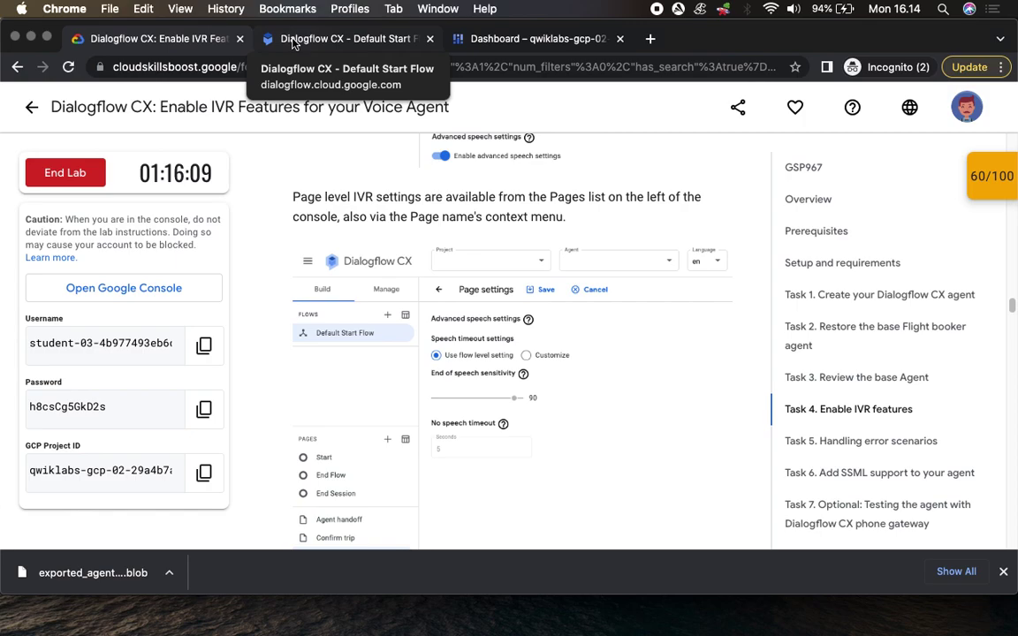
left_click(474, 38)
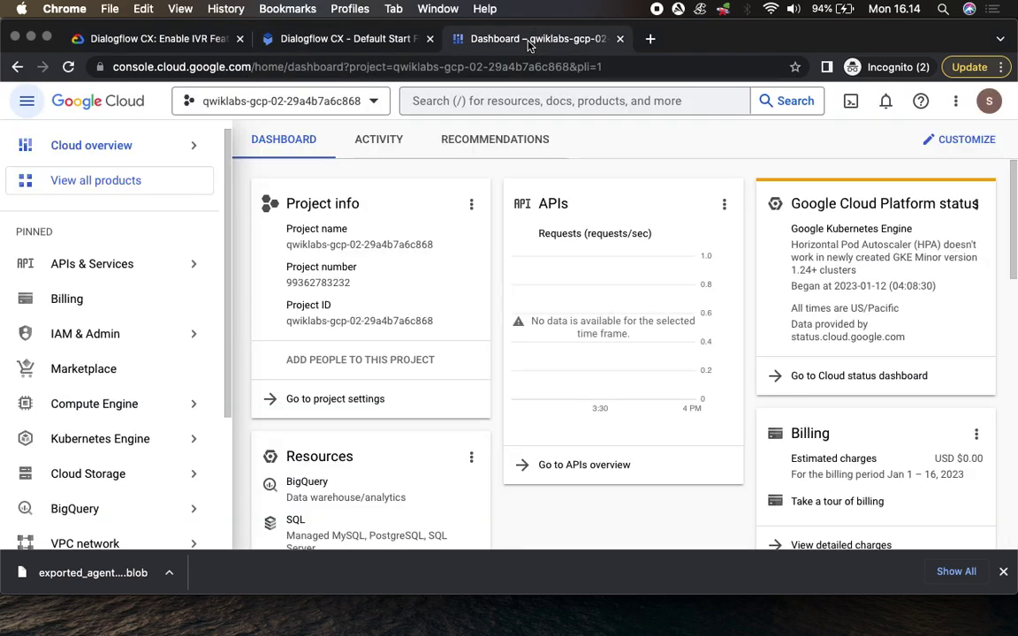
left_click(336, 39)
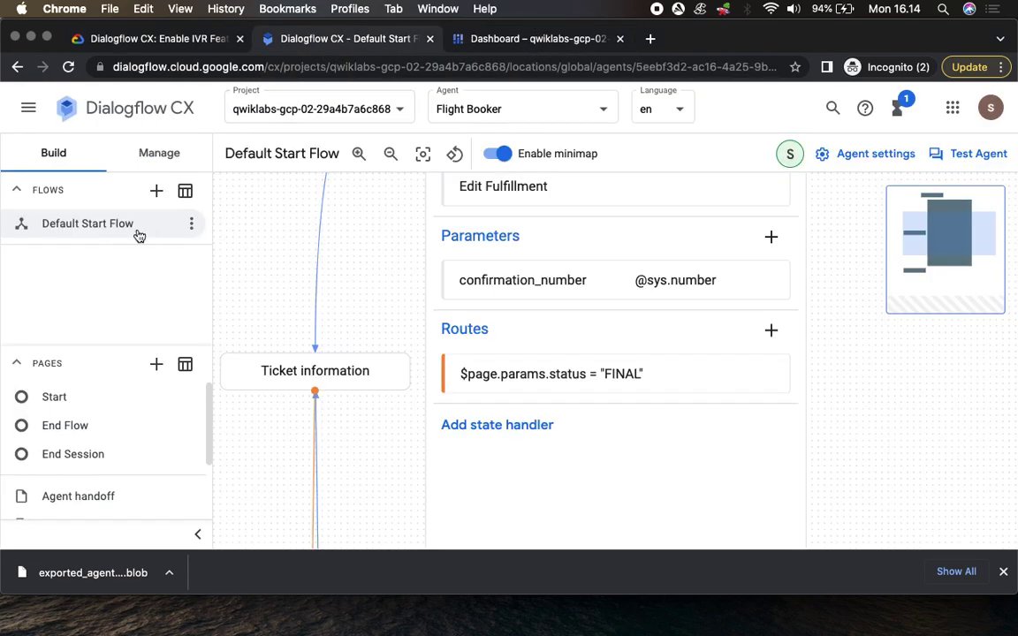
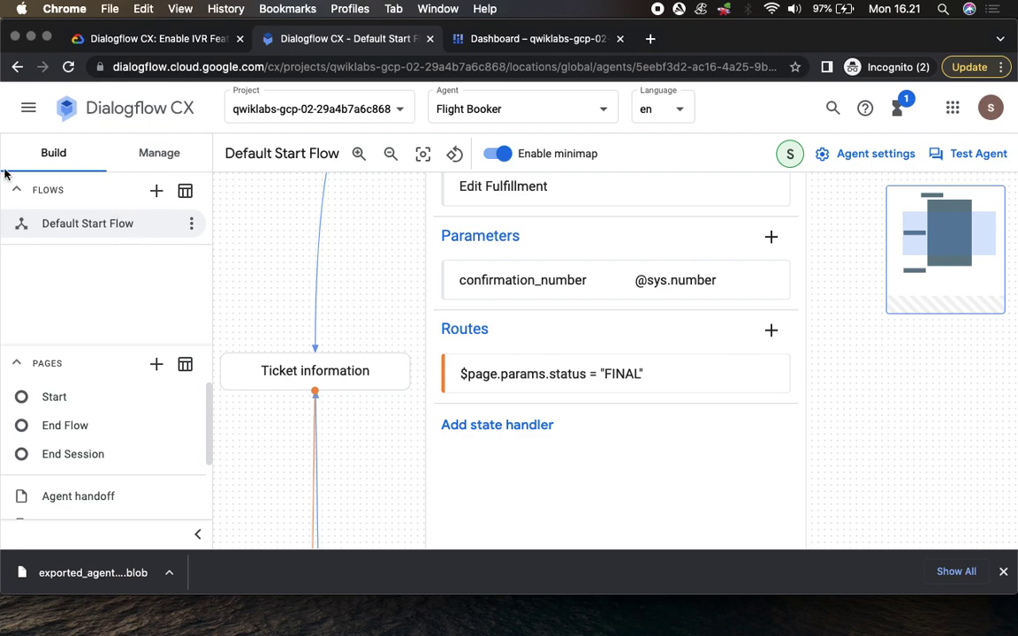
left_click(129, 36)
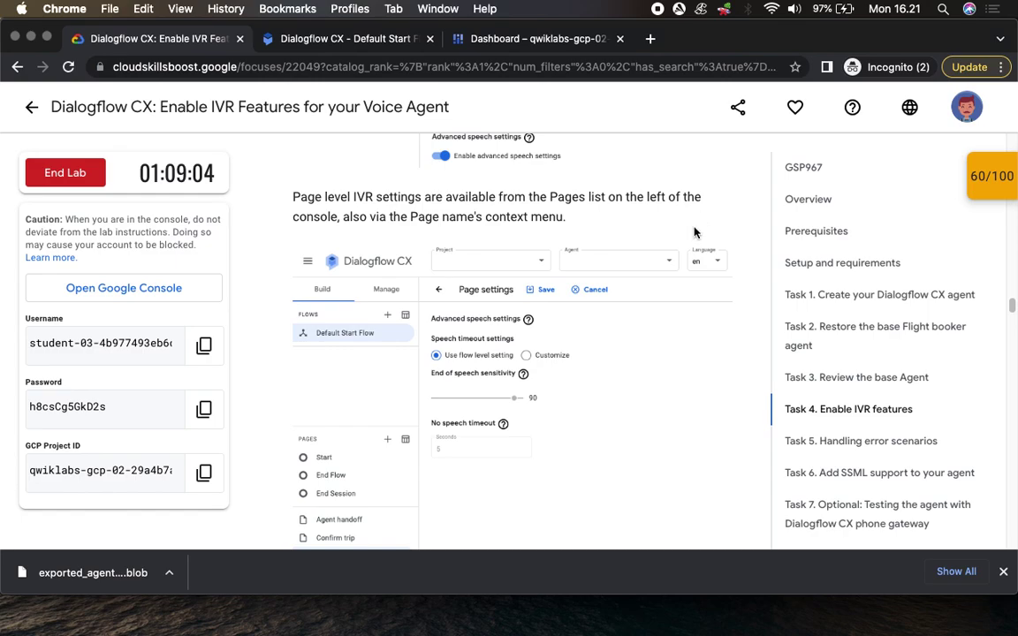
left_click(310, 39)
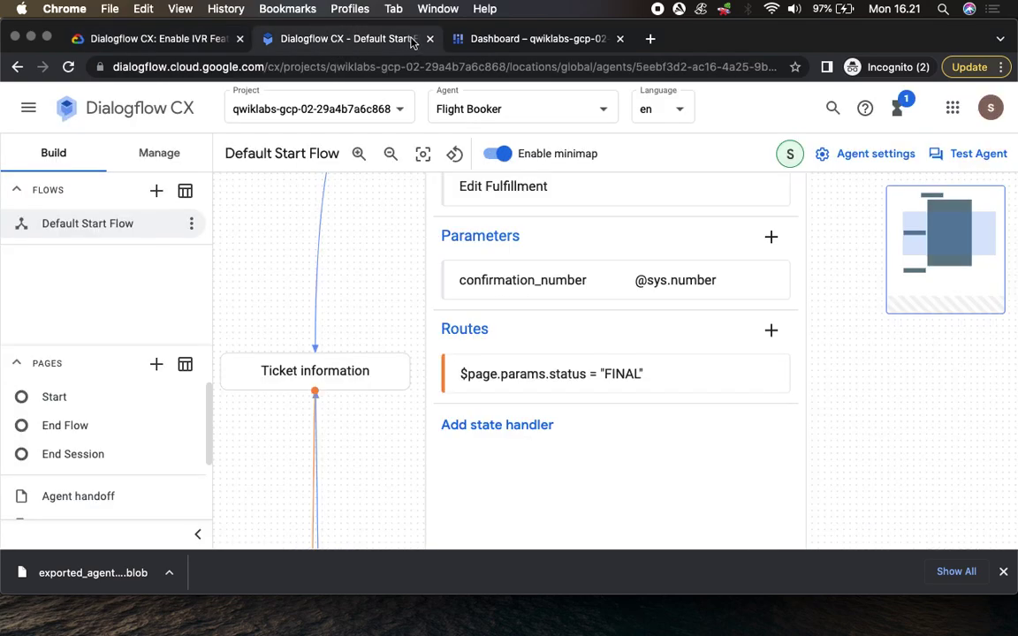
left_click(140, 112)
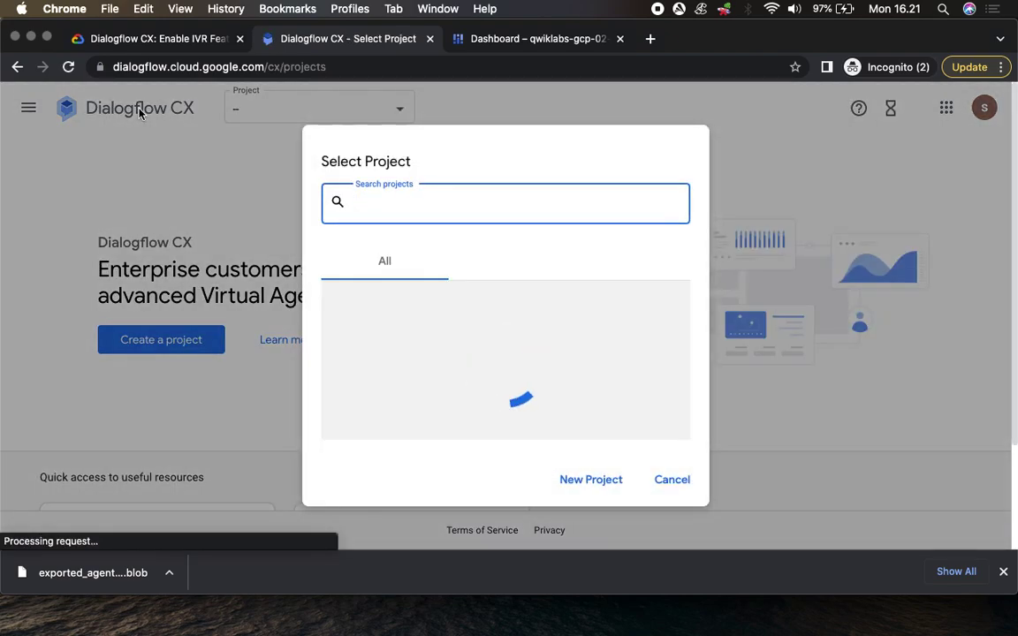
left_click(687, 479)
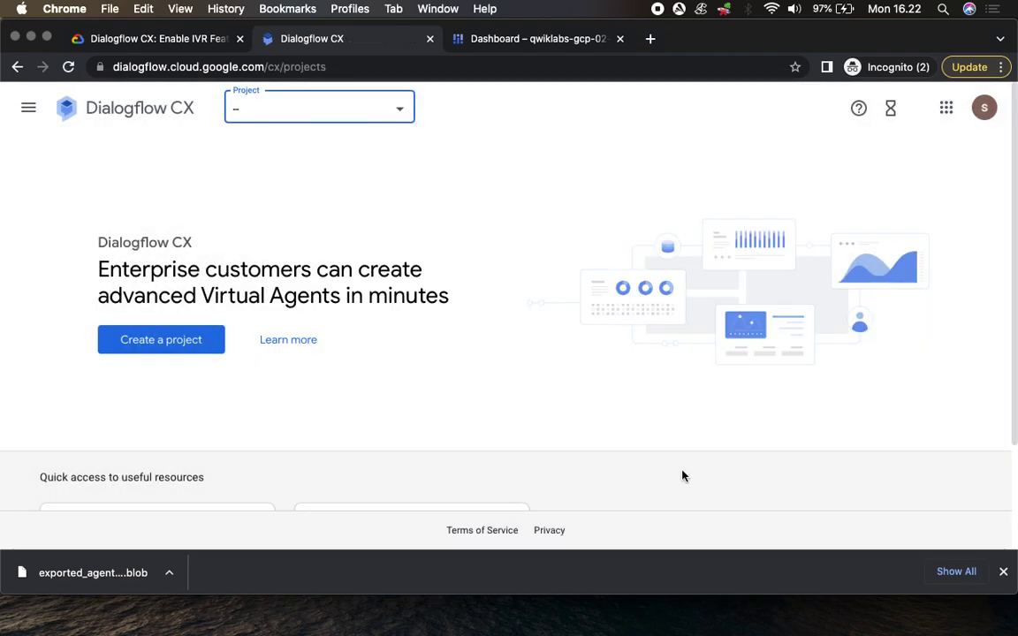
left_click(17, 67)
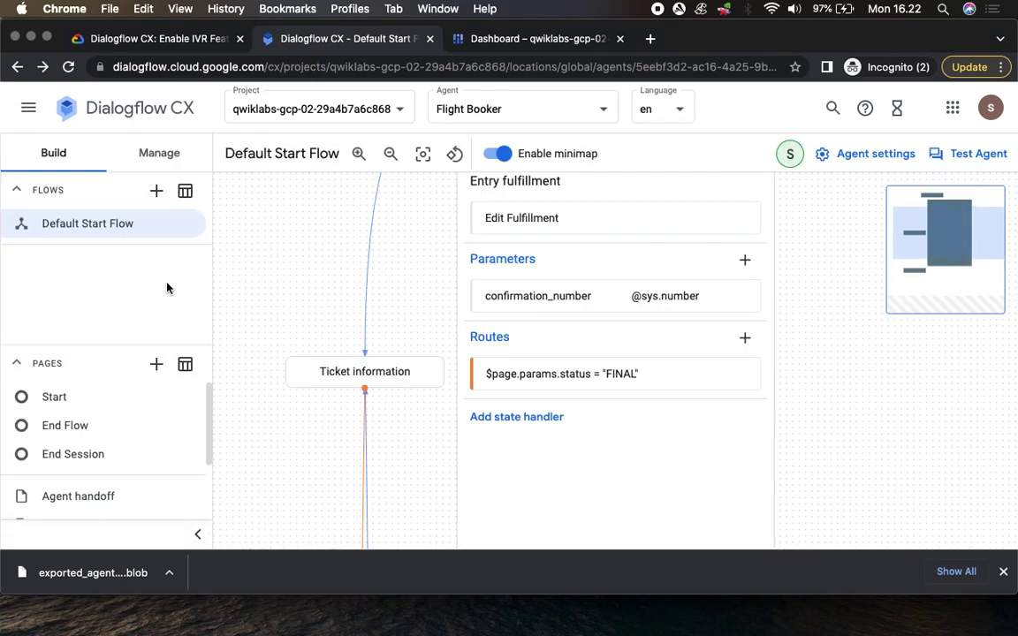
Examine the Default Start Flow's list of pages against the lab's page settings example
triple_click(85, 226)
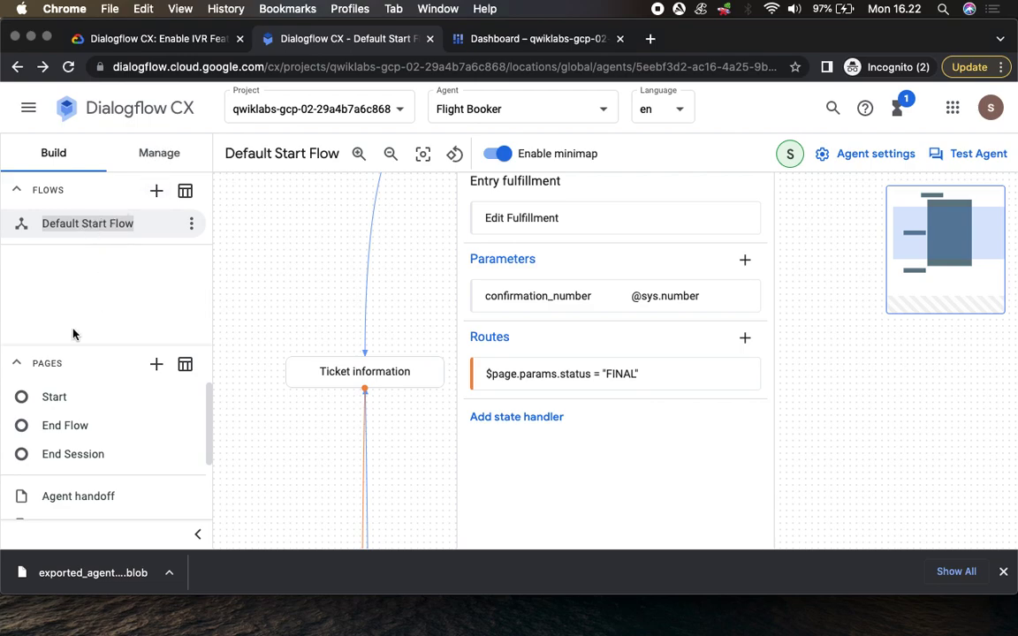
scroll(64, 400, "down", 2)
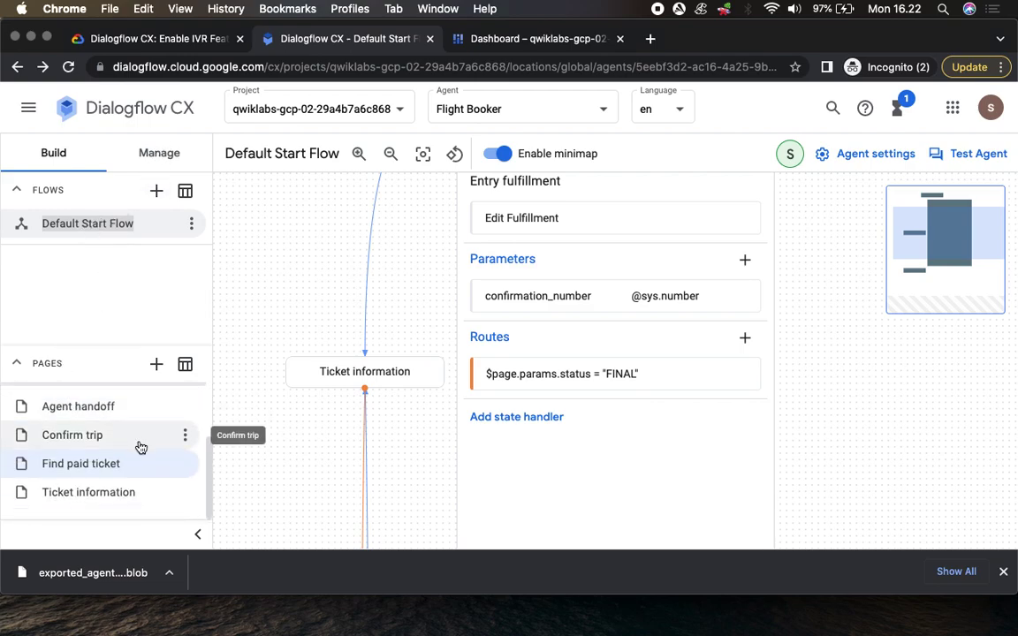
scroll(131, 470, "up", 2)
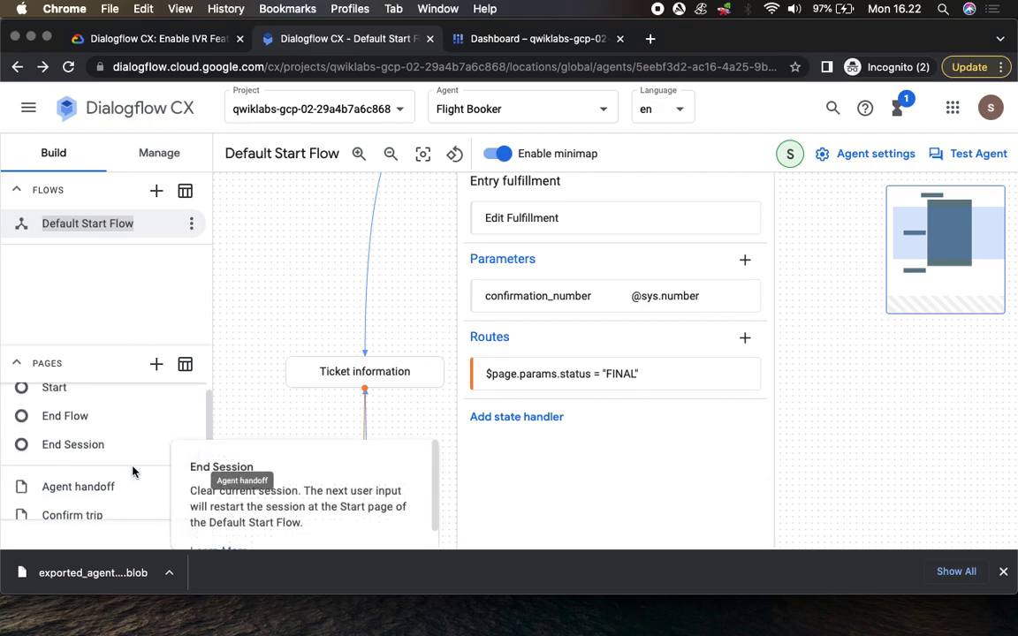
left_click(17, 362)
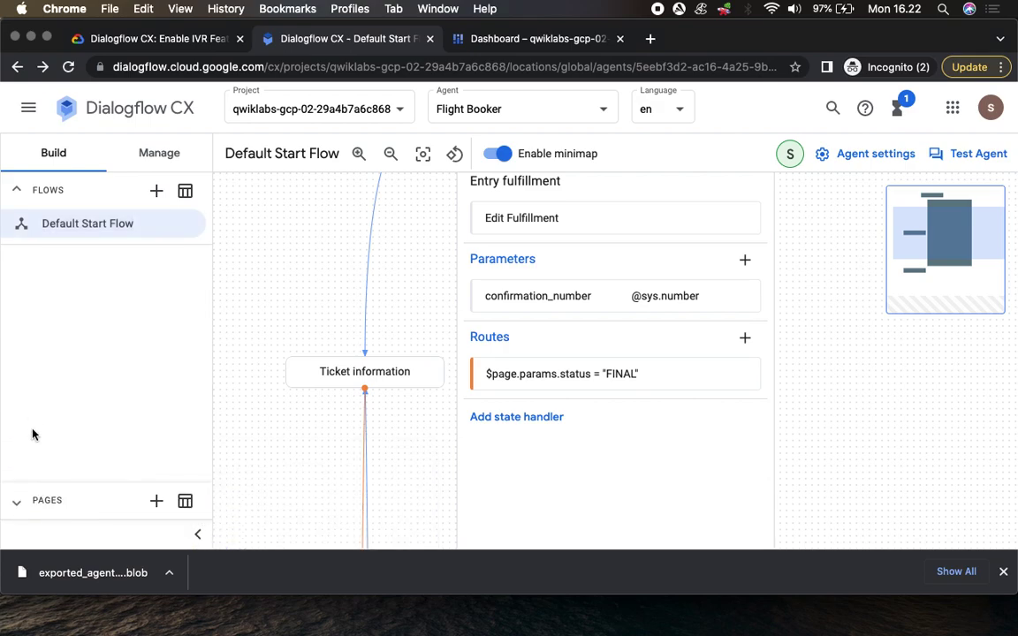
left_click(15, 506)
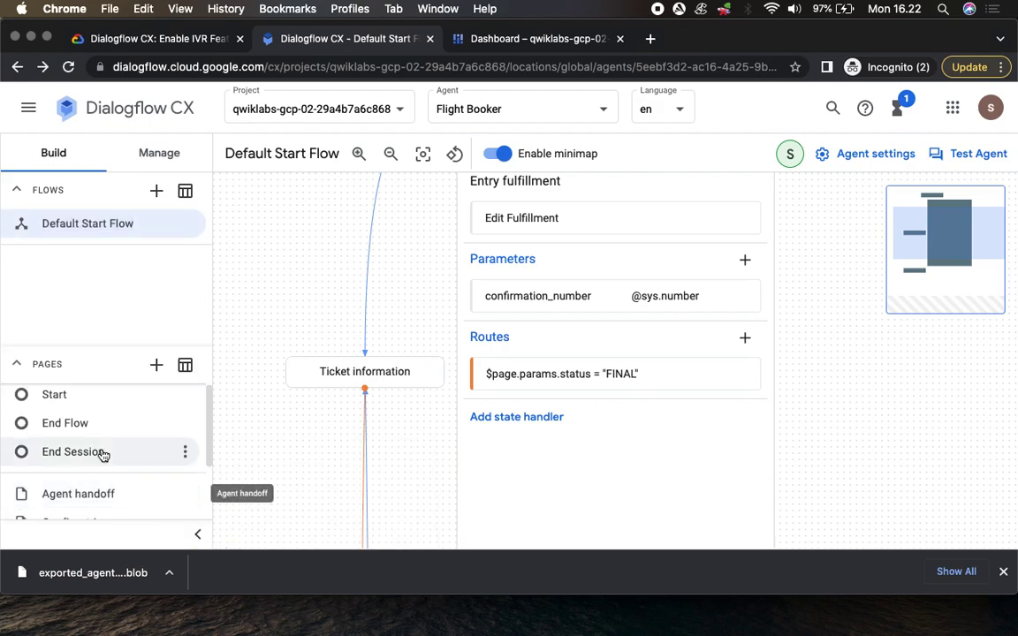
left_click(166, 43)
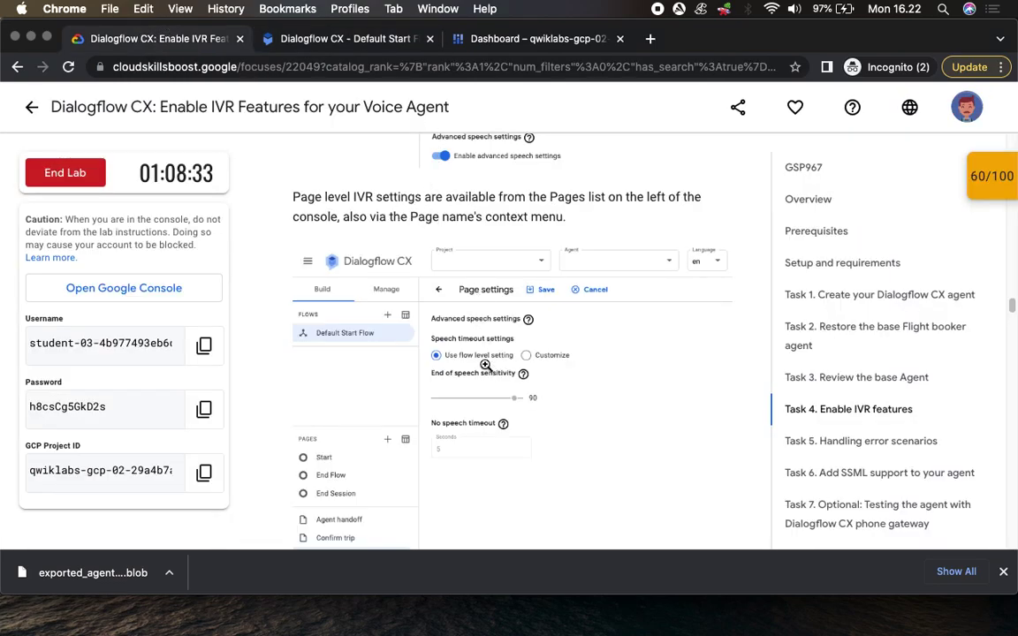
left_click(479, 35)
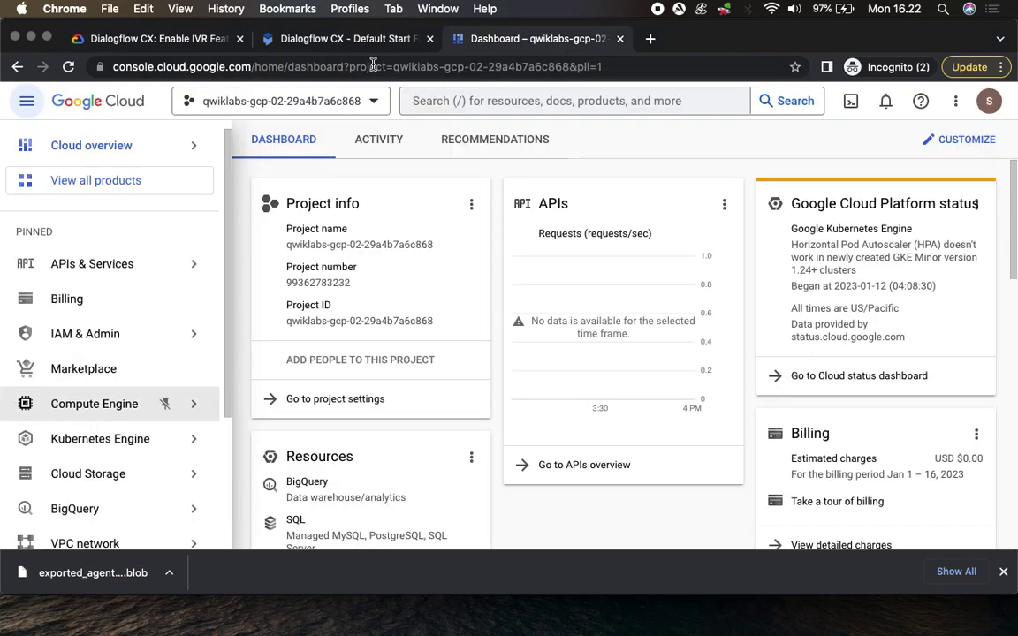
left_click(349, 38)
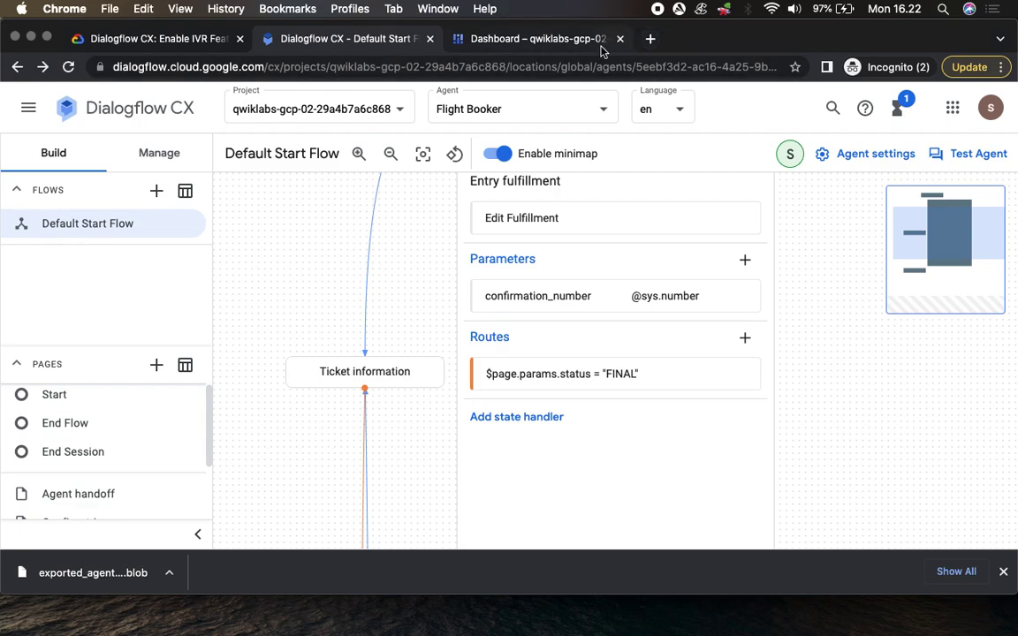
scroll(128, 498, "down", 3)
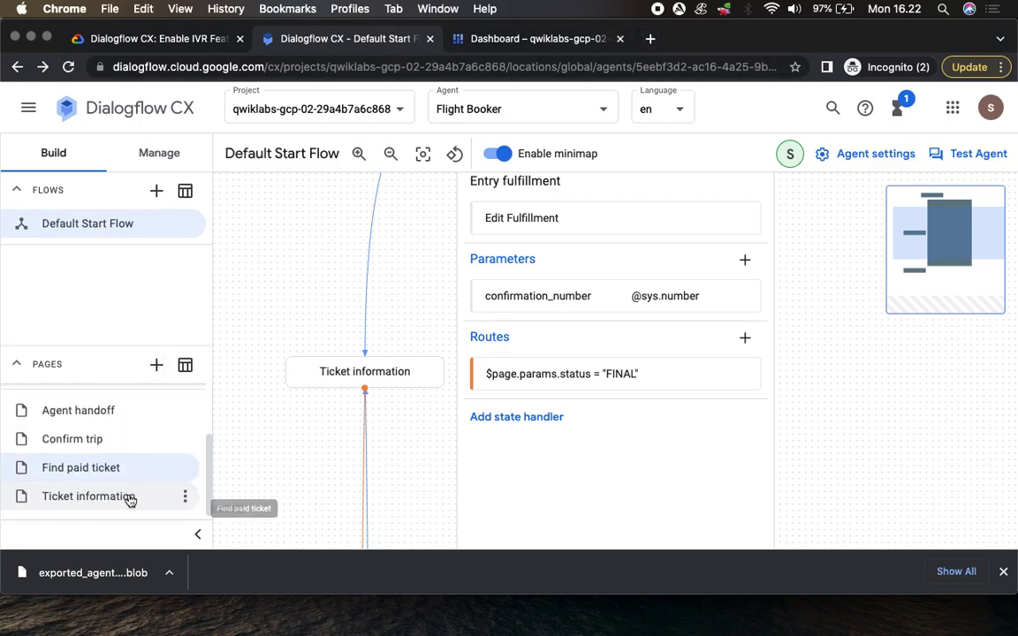
scroll(130, 474, "up", 3)
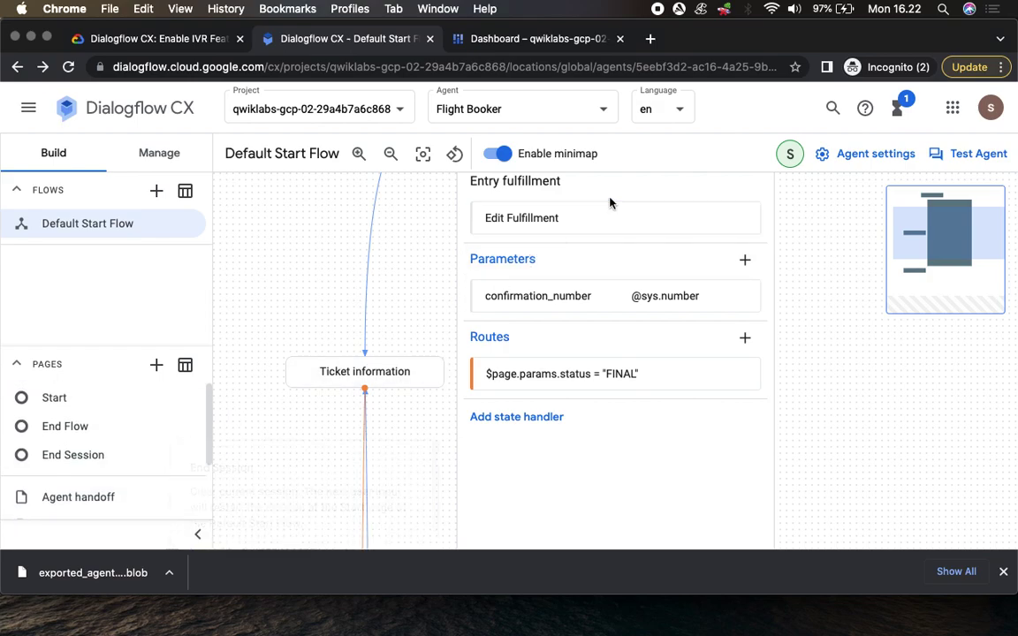
Review the Flight Booker agent's general settings and return to the flow graph without saving
left_click(866, 155)
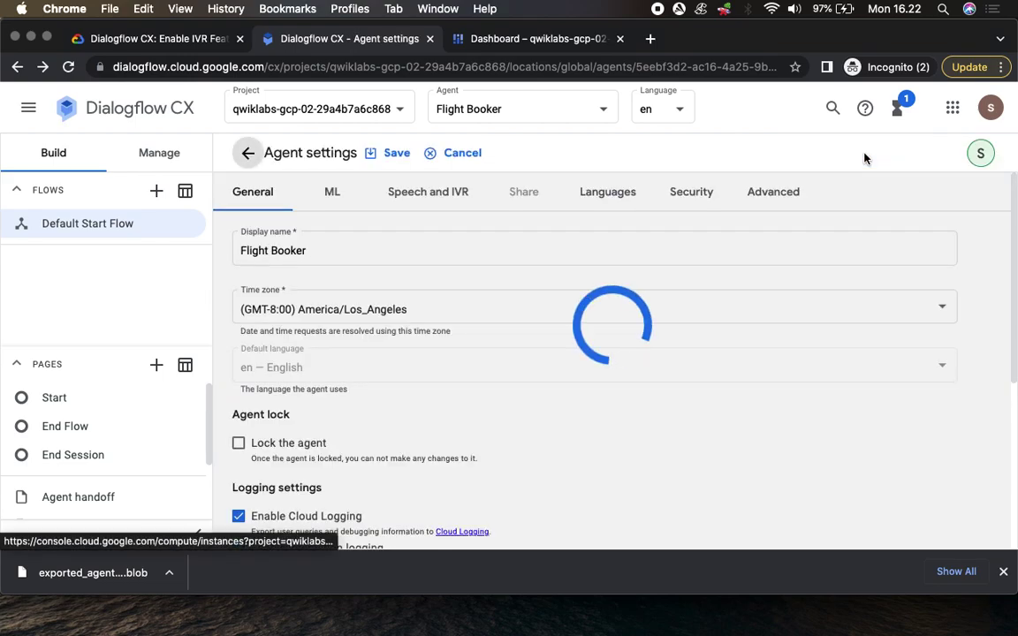
scroll(574, 393, "down", 5)
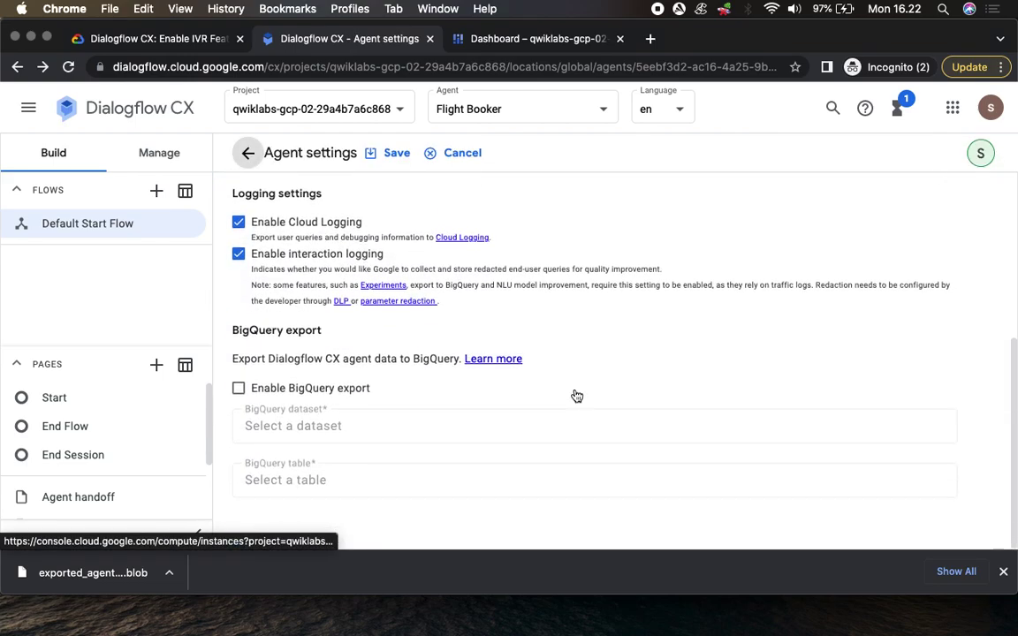
scroll(581, 345, "up", 5)
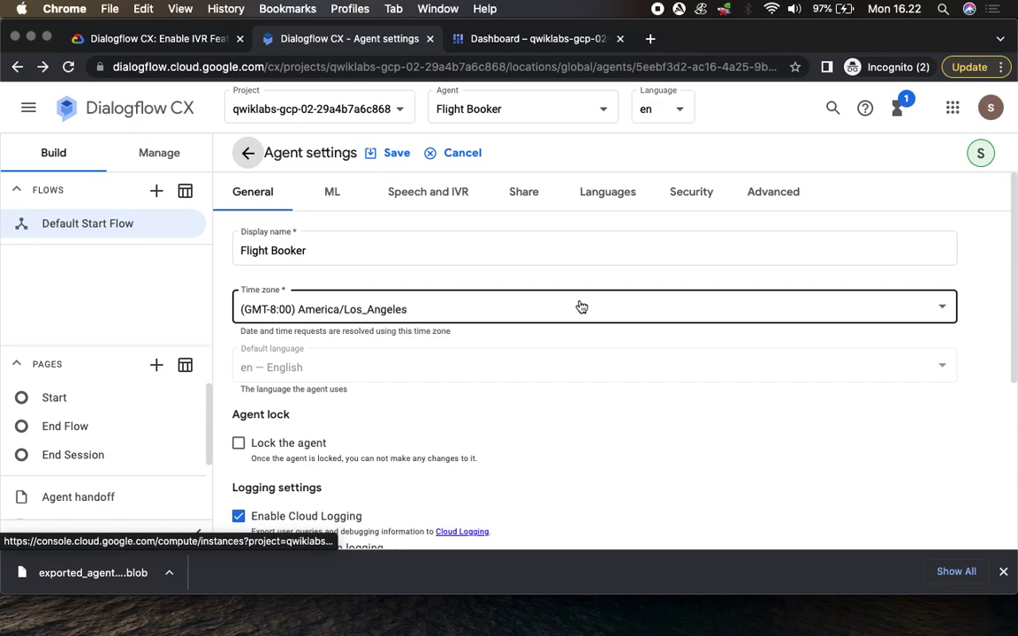
left_click(460, 154)
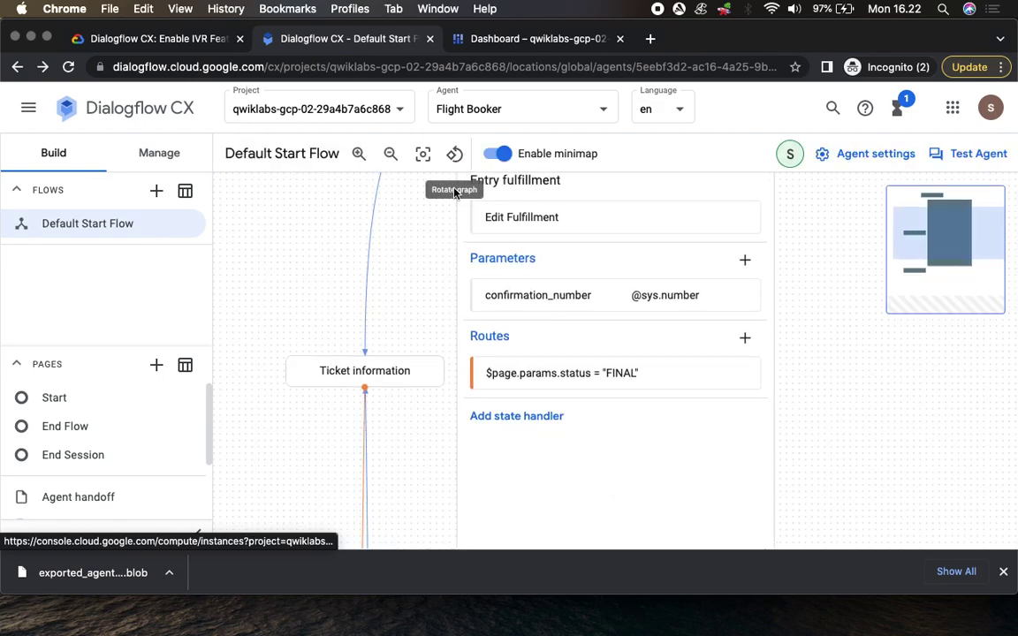
Bring the whole Default Start Flow graph into view and recheck the lab's page-level IVR settings instructions
left_click(307, 302)
scroll(411, 293, "down", 3)
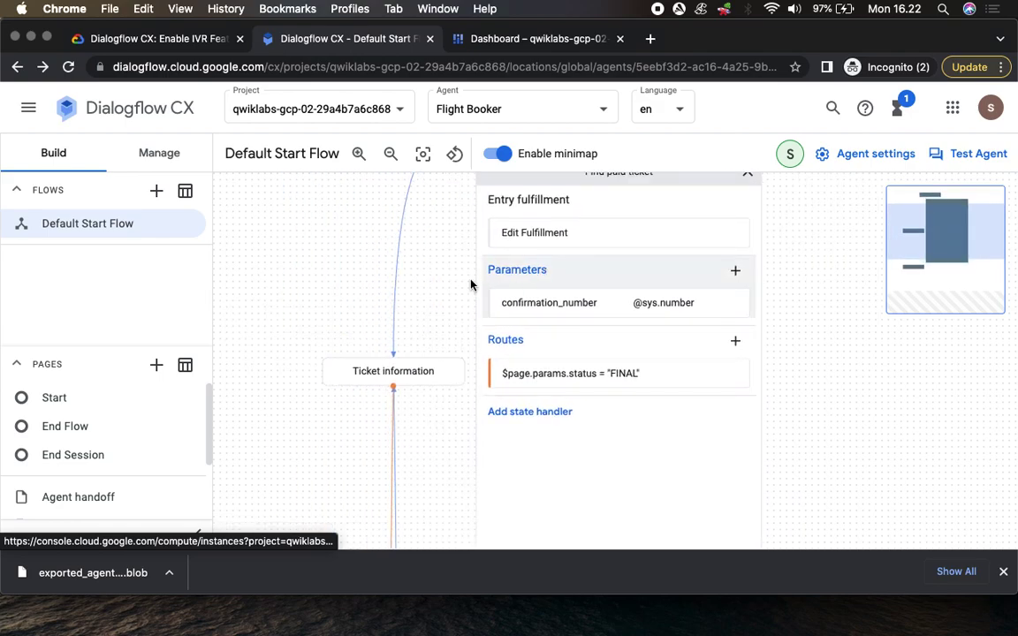
scroll(453, 287, "down", 3)
scroll(453, 284, "down", 5)
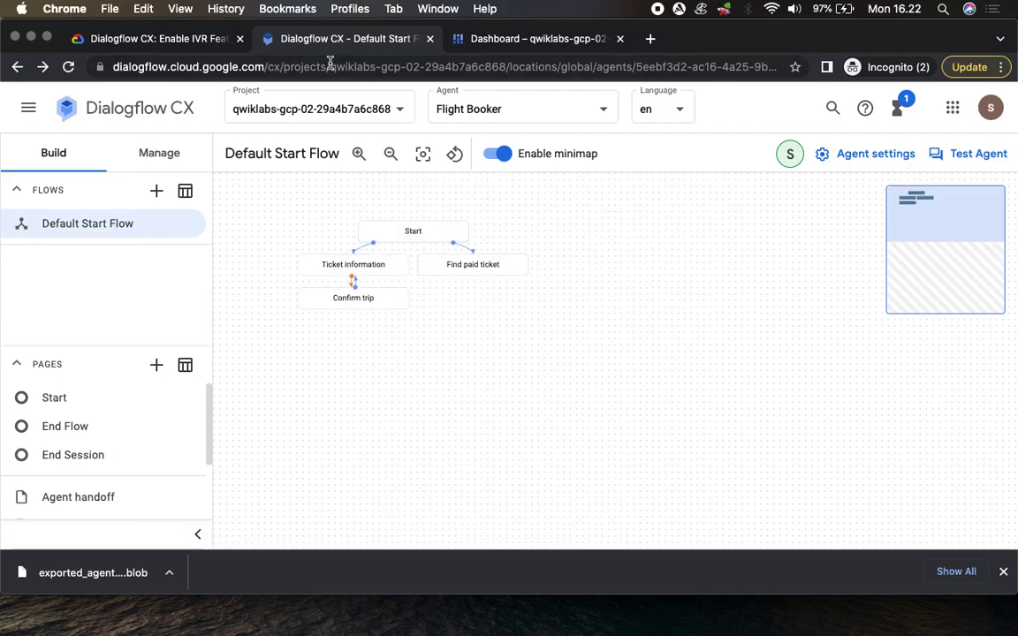
left_click(537, 39)
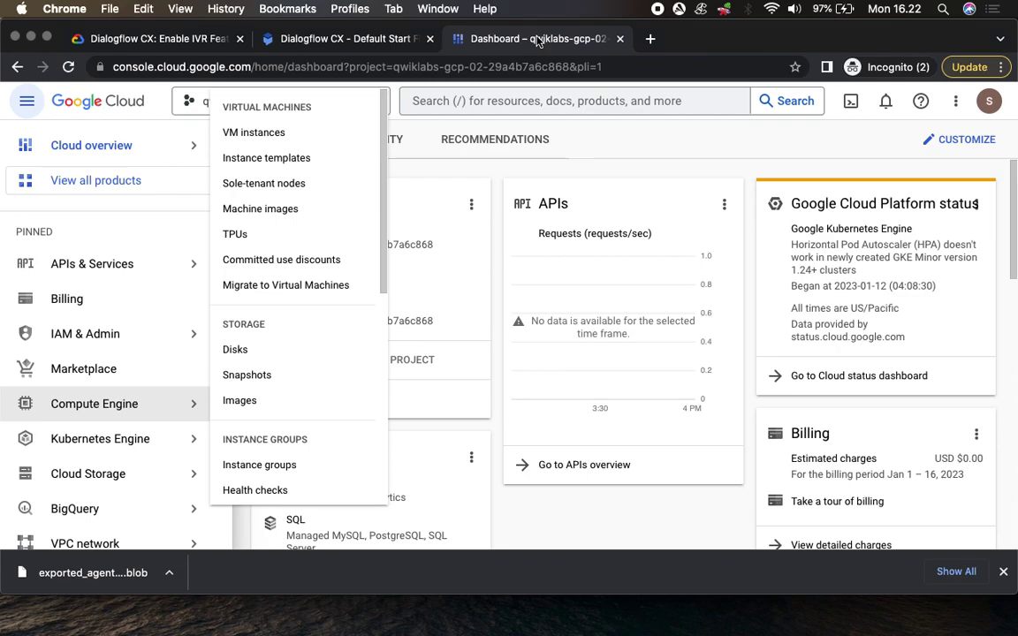
left_click(319, 35)
left_click(159, 41)
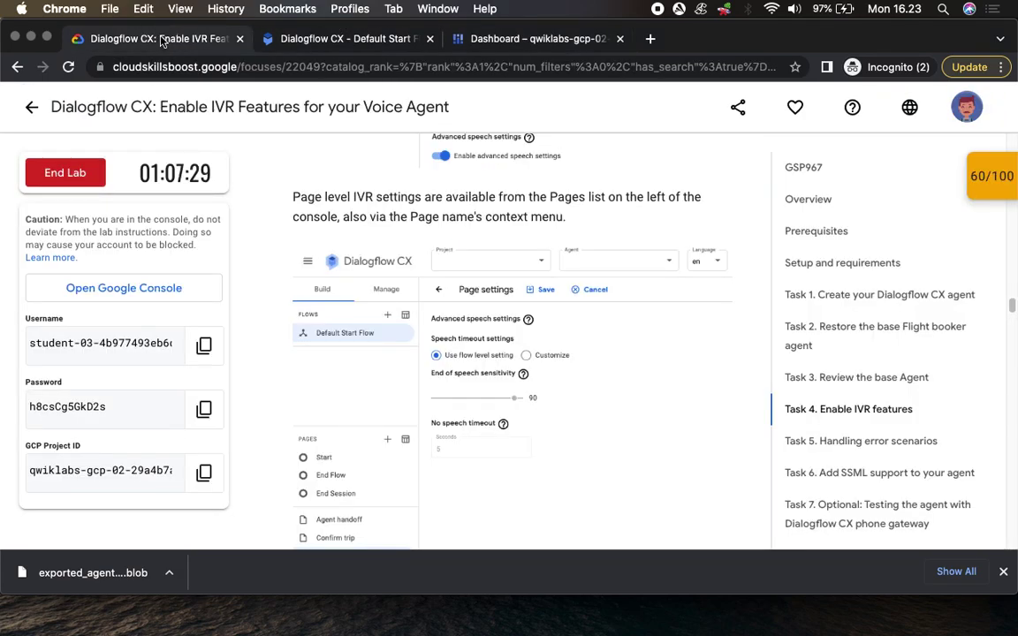
Look through the Flight Booker agent's management resources and return to the Default Start Flow graph
left_click(322, 37)
left_click(182, 144)
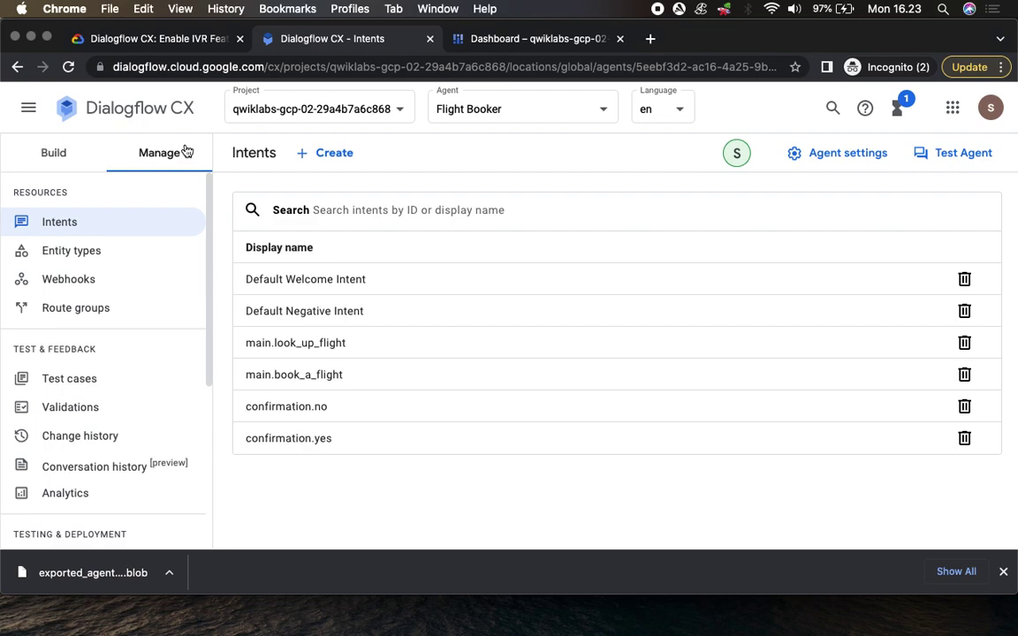
scroll(148, 386, "down", 5)
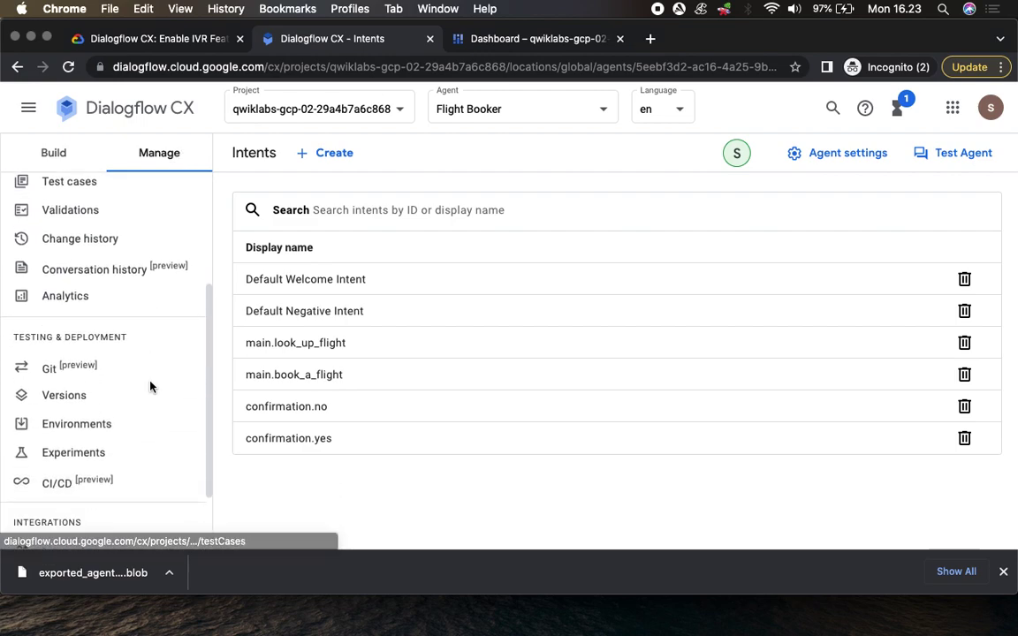
scroll(132, 379, "up", 5)
scroll(134, 377, "up", 1)
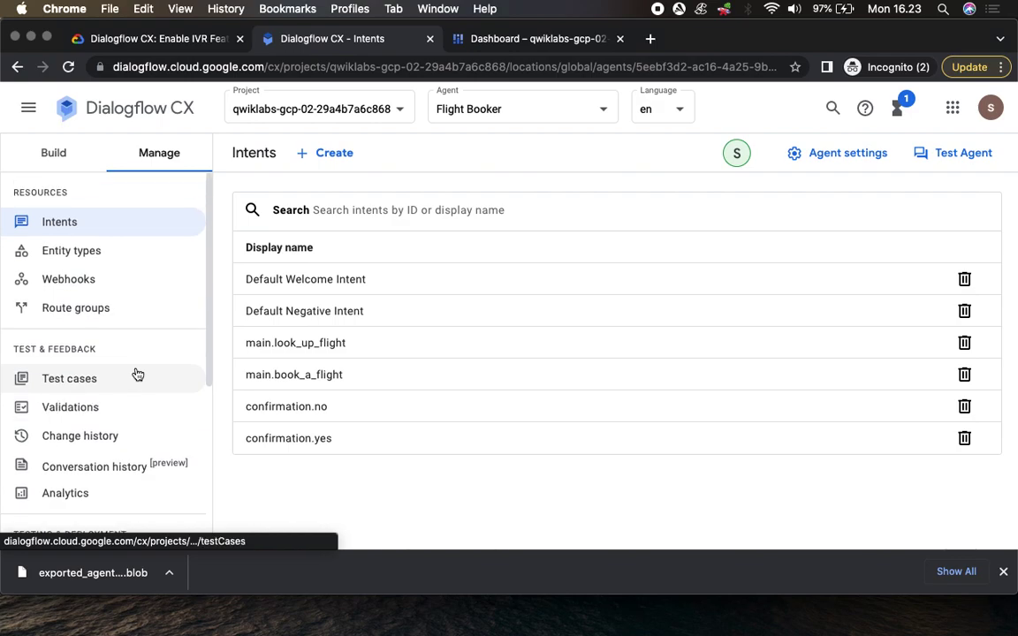
left_click(54, 154)
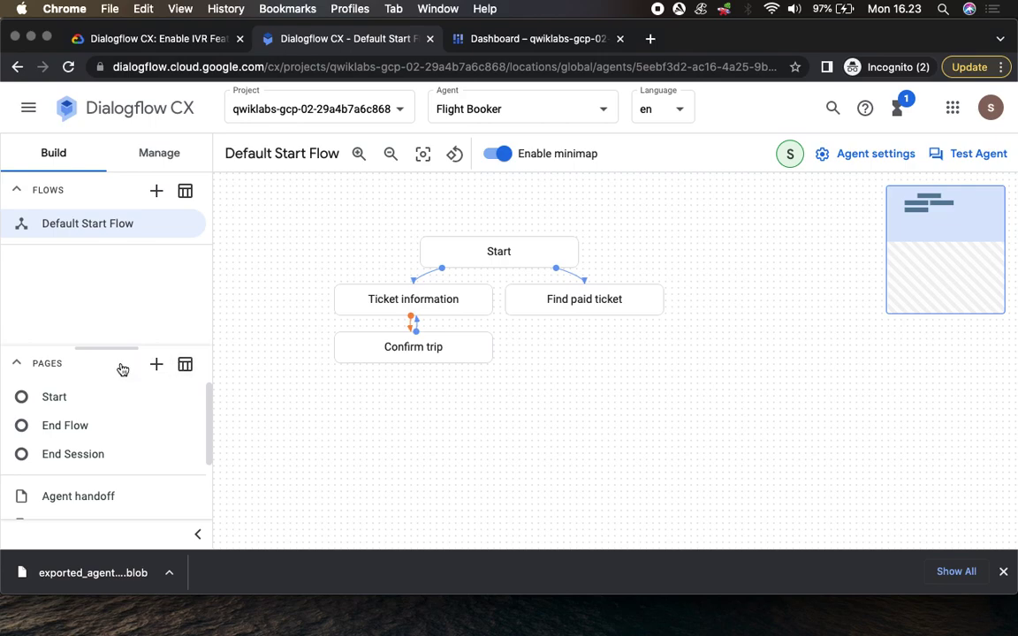
Inspect all pages of the Default Start Flow, collapsing and re-expanding the page and flow lists
left_click(51, 366)
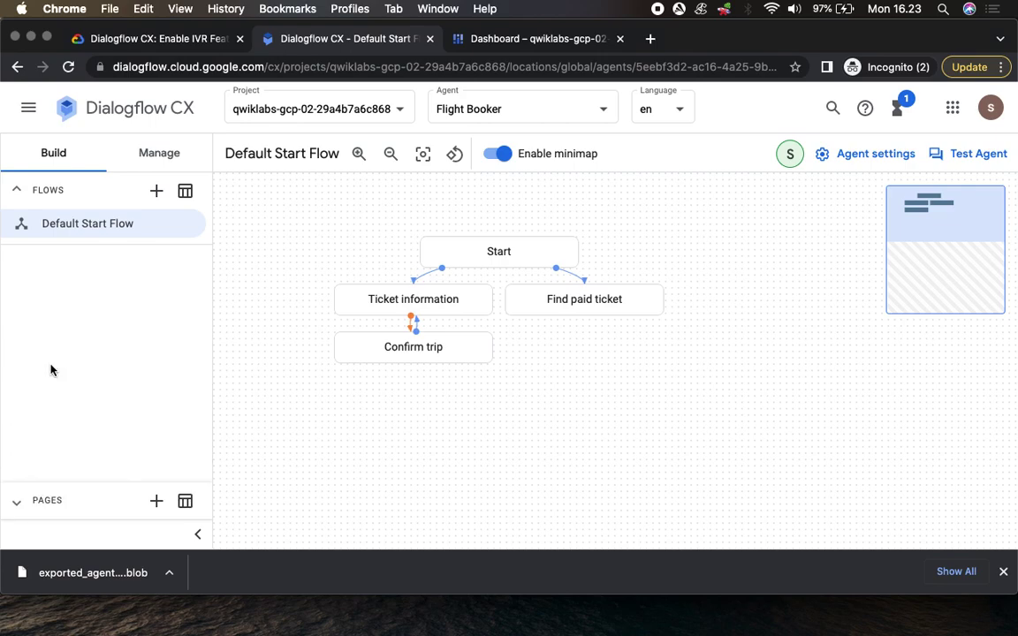
left_click(55, 504)
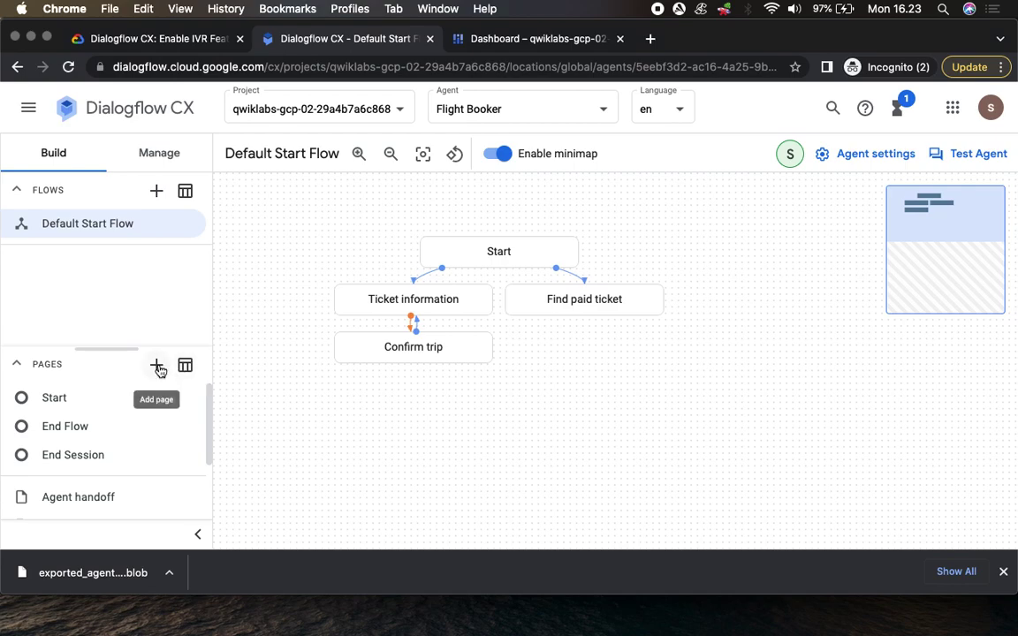
scroll(132, 457, "down", 1)
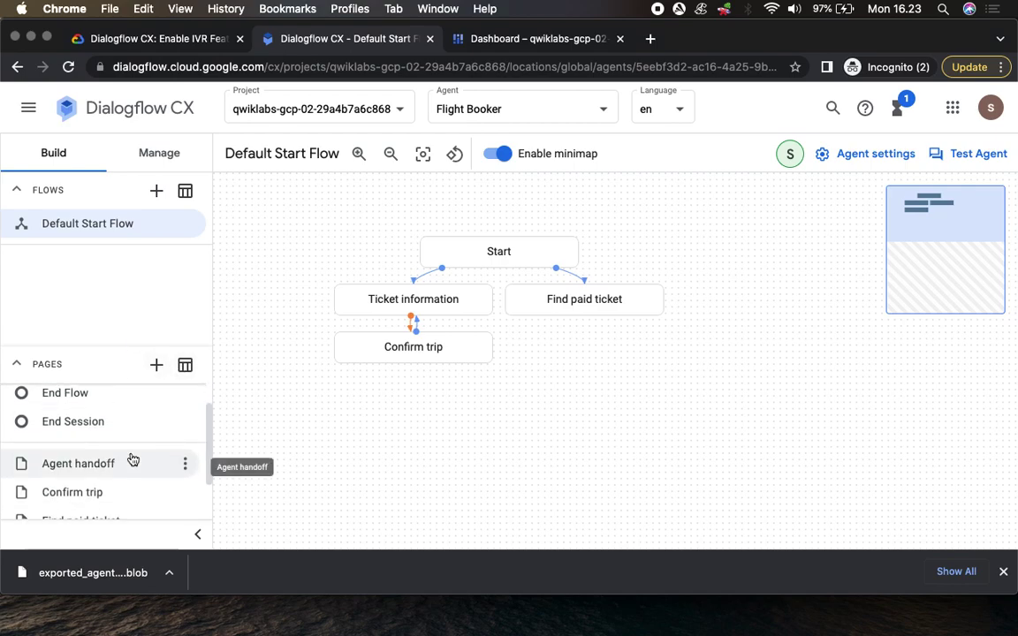
scroll(132, 458, "down", 1)
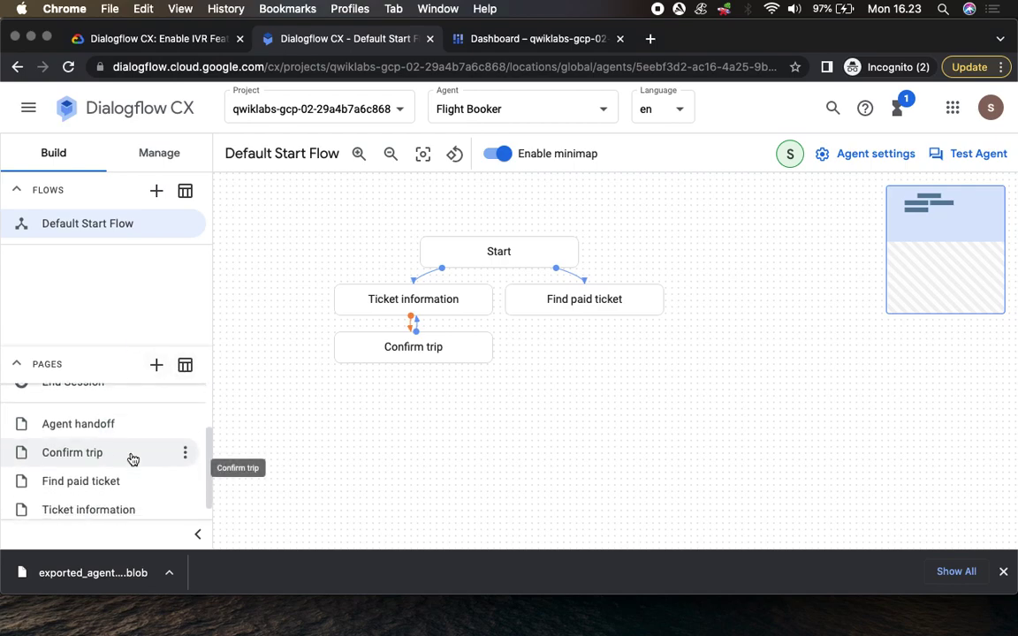
scroll(132, 457, "down", 1)
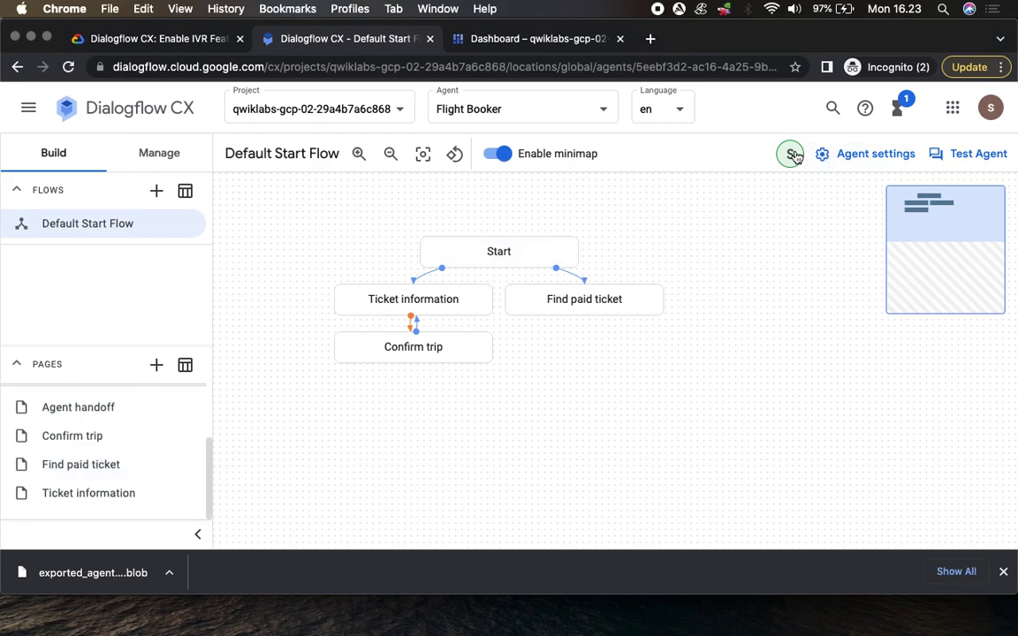
mouse_move(794, 156)
left_click(15, 192)
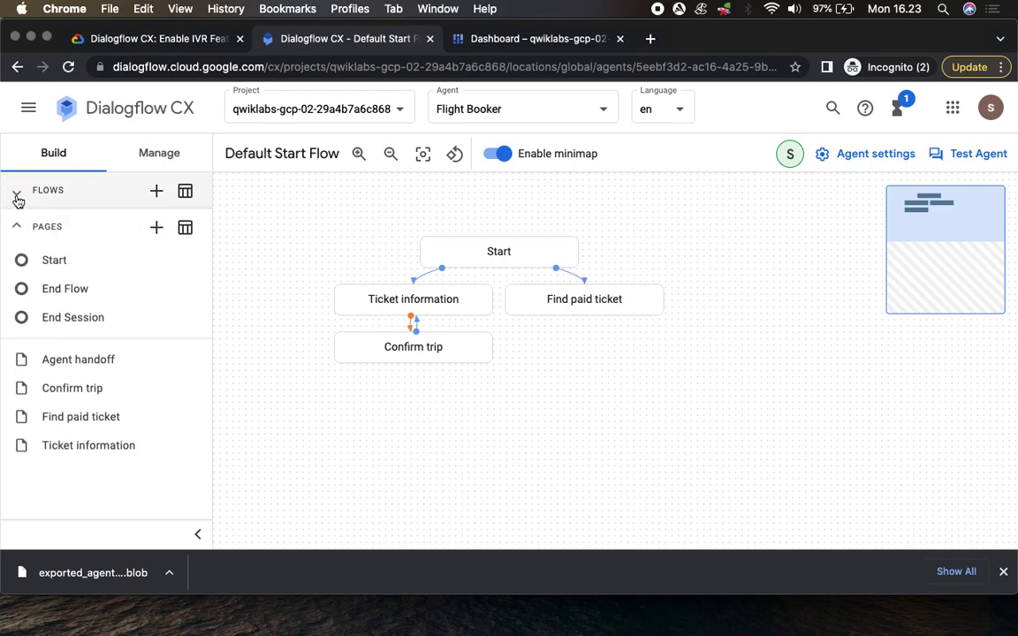
left_click(18, 196)
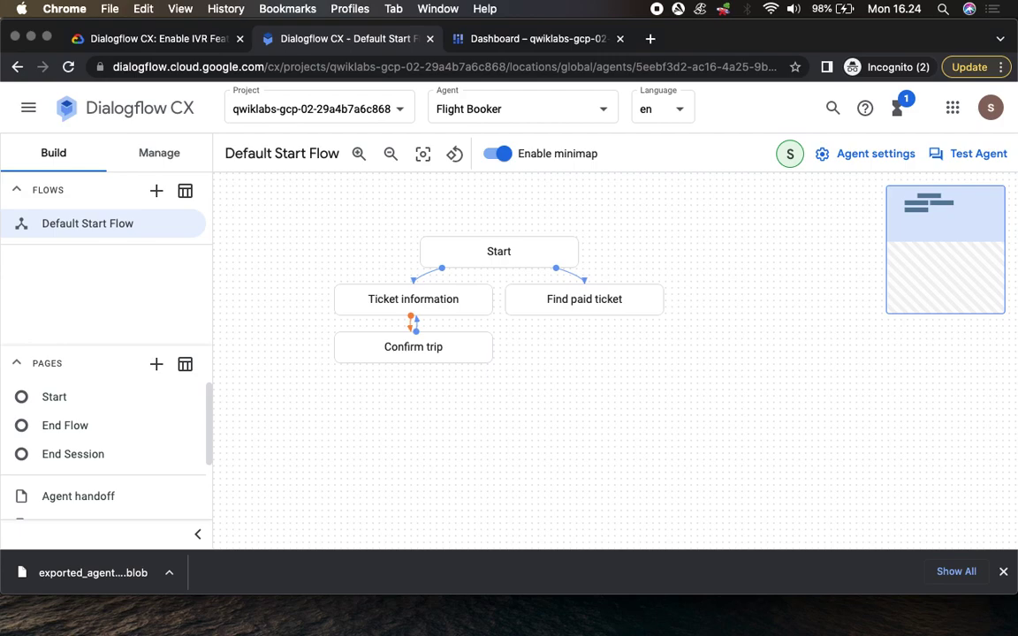
Consult the lab's page settings example and open the page settings of the Find paid ticket page
left_click(183, 46)
scroll(521, 345, "down", 5)
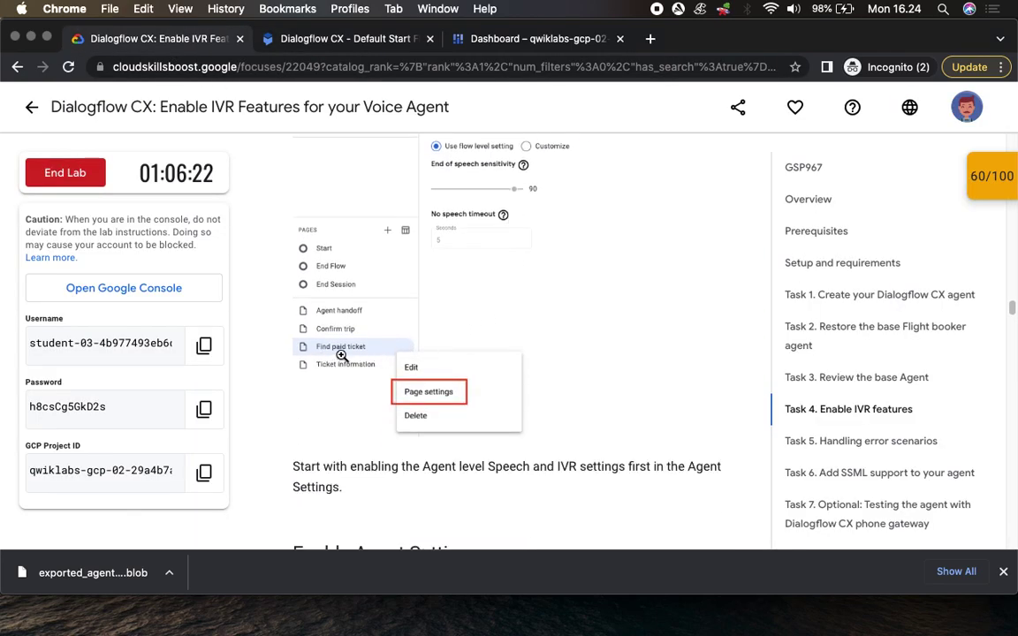
left_click(307, 38)
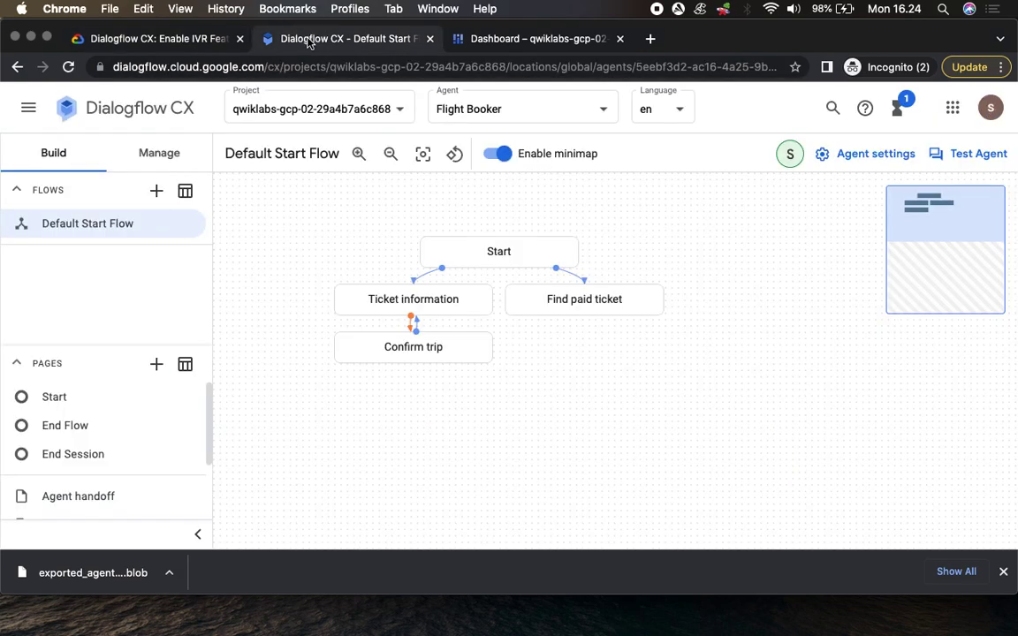
scroll(97, 495, "down", 2)
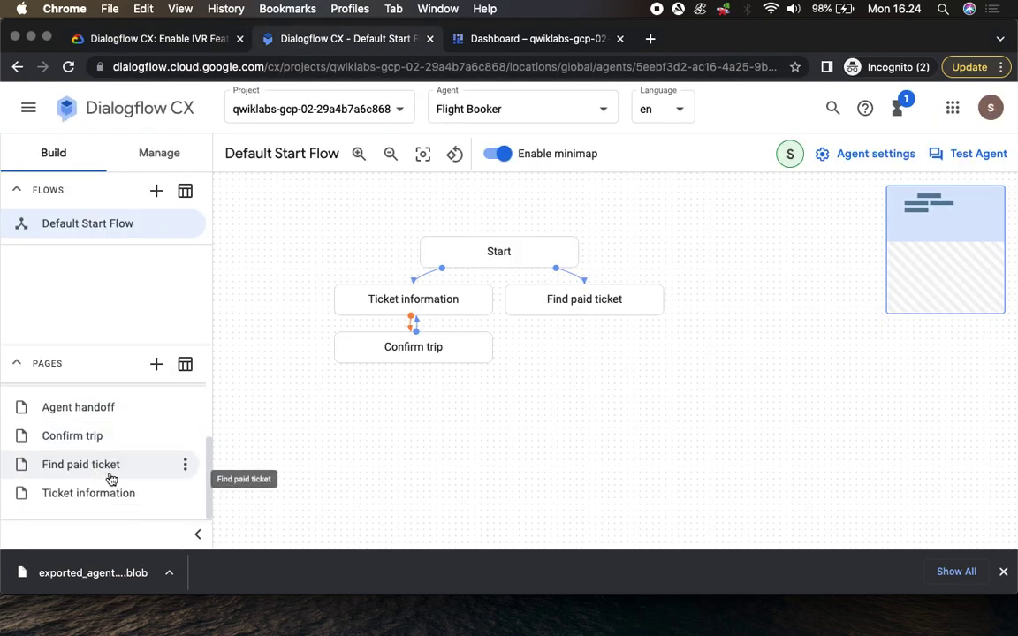
left_click(185, 467)
left_click(237, 385)
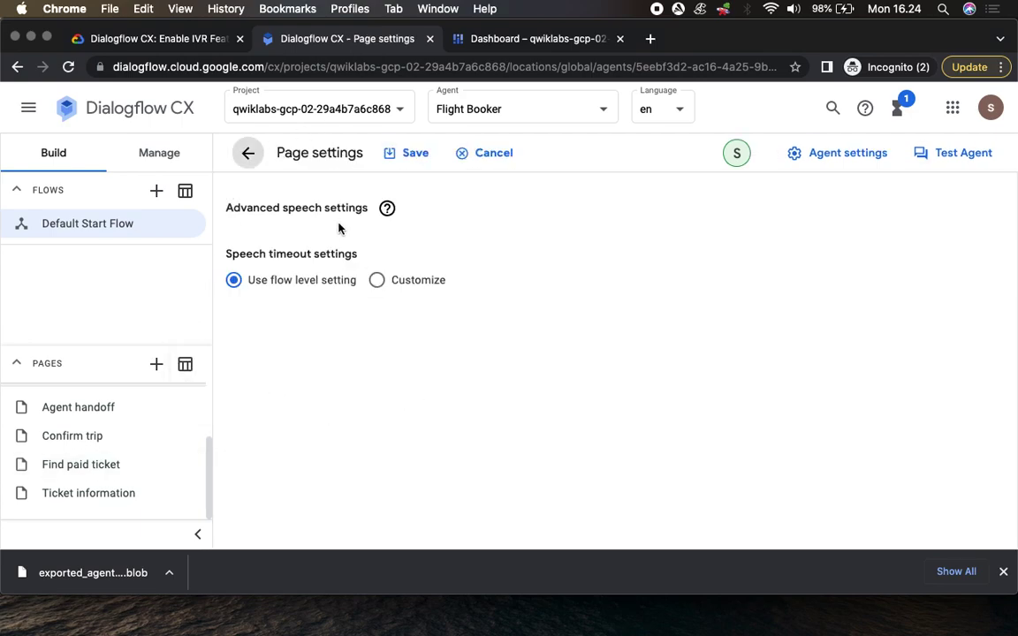
Compare the Find paid ticket page settings with the lab's example and read the Enable Agent Settings instructions
left_click(171, 42)
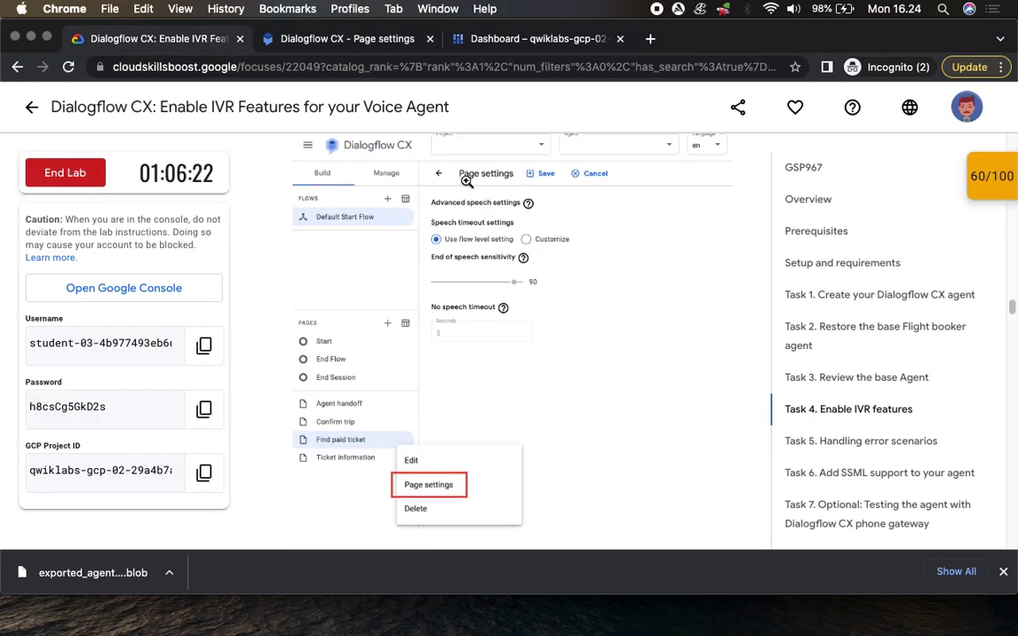
scroll(620, 307, "down", 1)
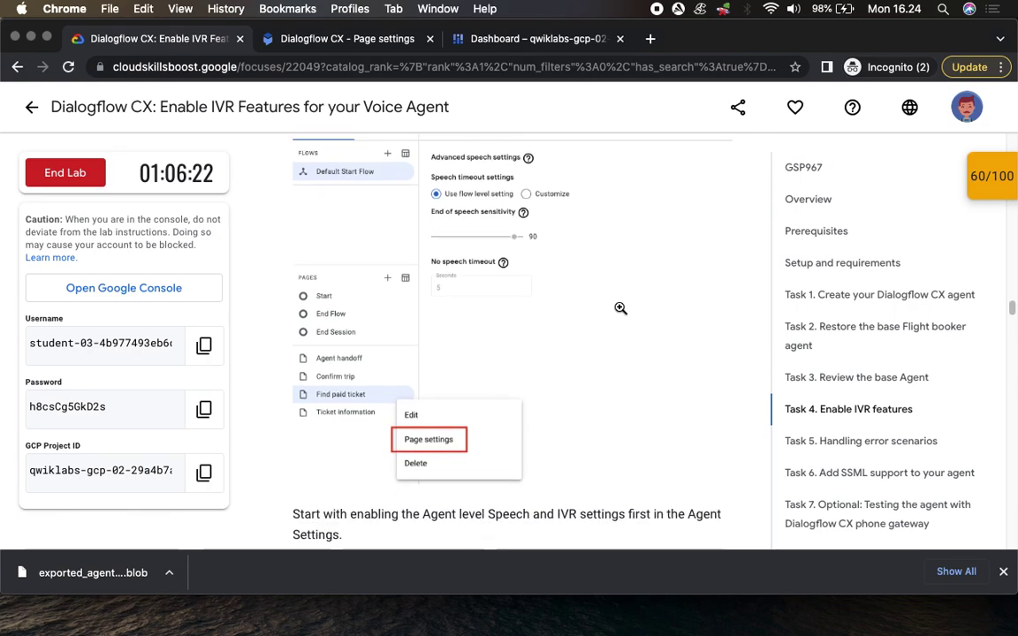
left_click(314, 38)
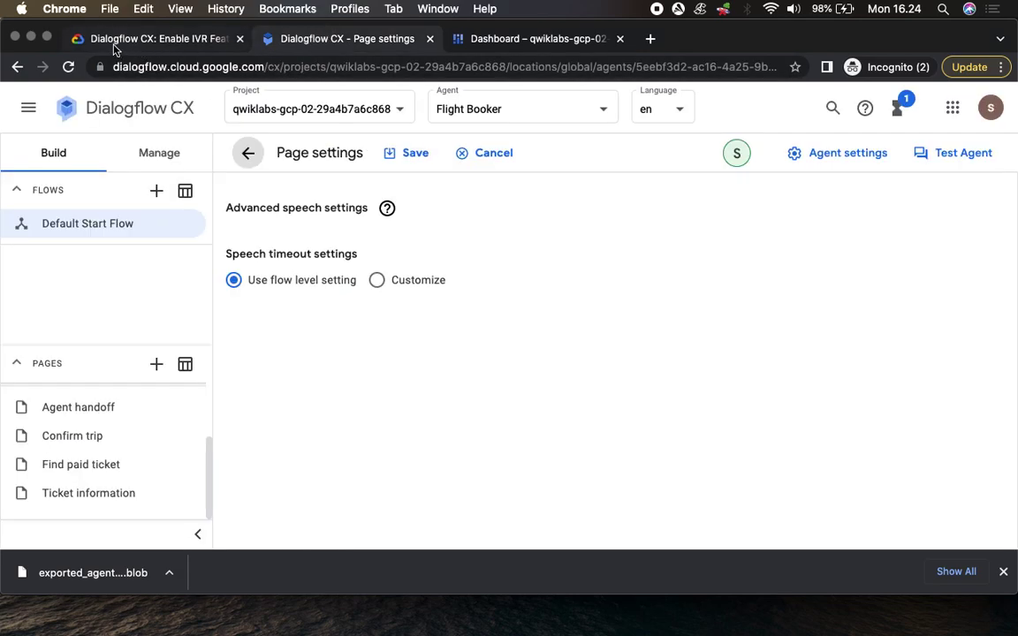
left_click(130, 39)
scroll(567, 320, "up", 3)
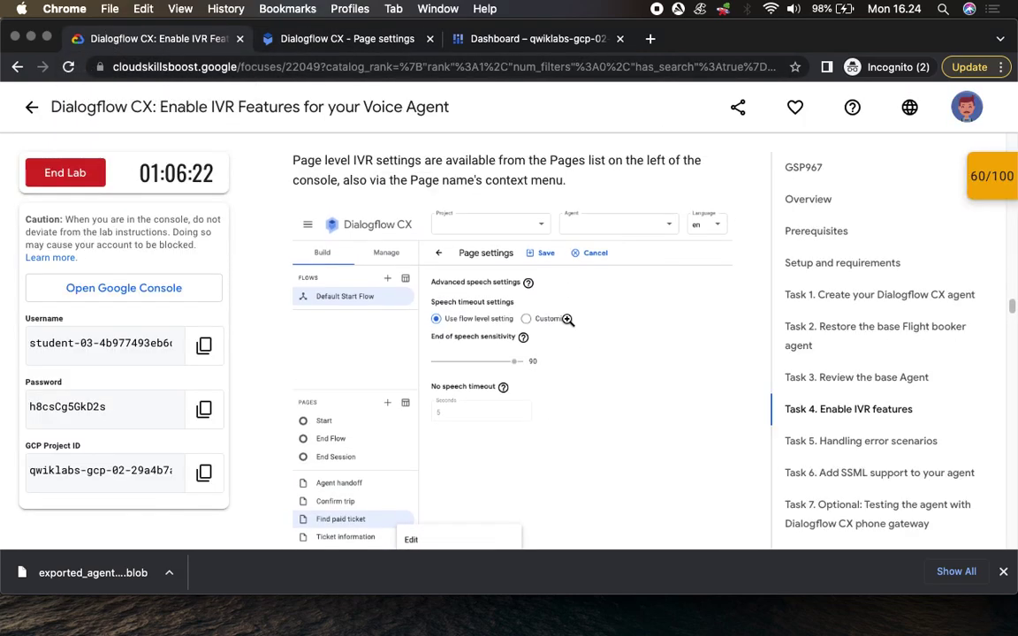
scroll(567, 320, "down", 8)
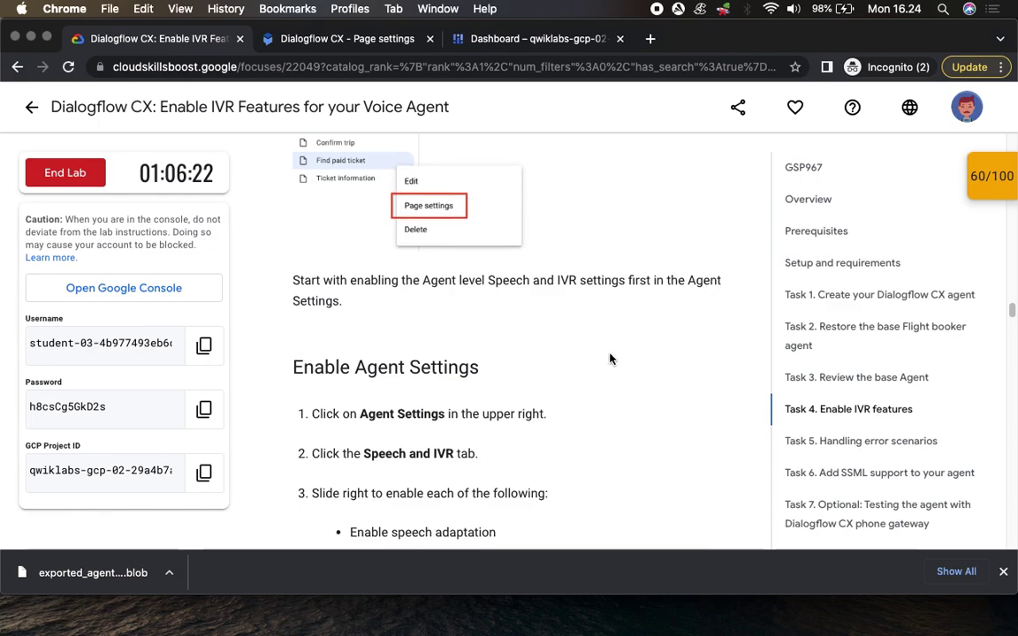
scroll(609, 357, "down", 5)
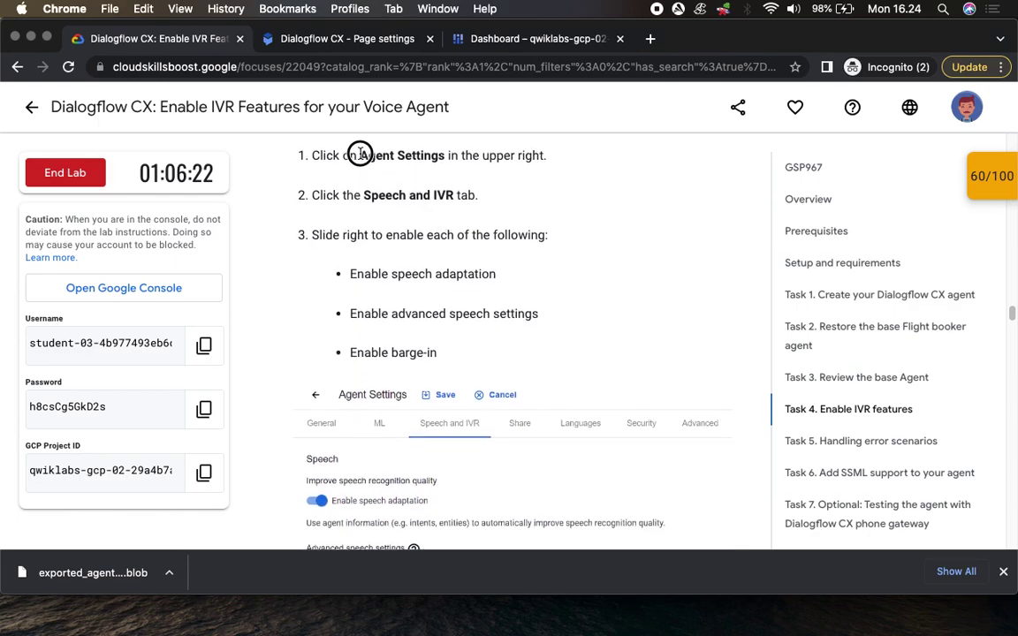
Open the Flight Booker agent's Speech and IVR settings as the lab instructs
left_click_drag(359, 156, 484, 156)
left_click(349, 39)
left_click(826, 153)
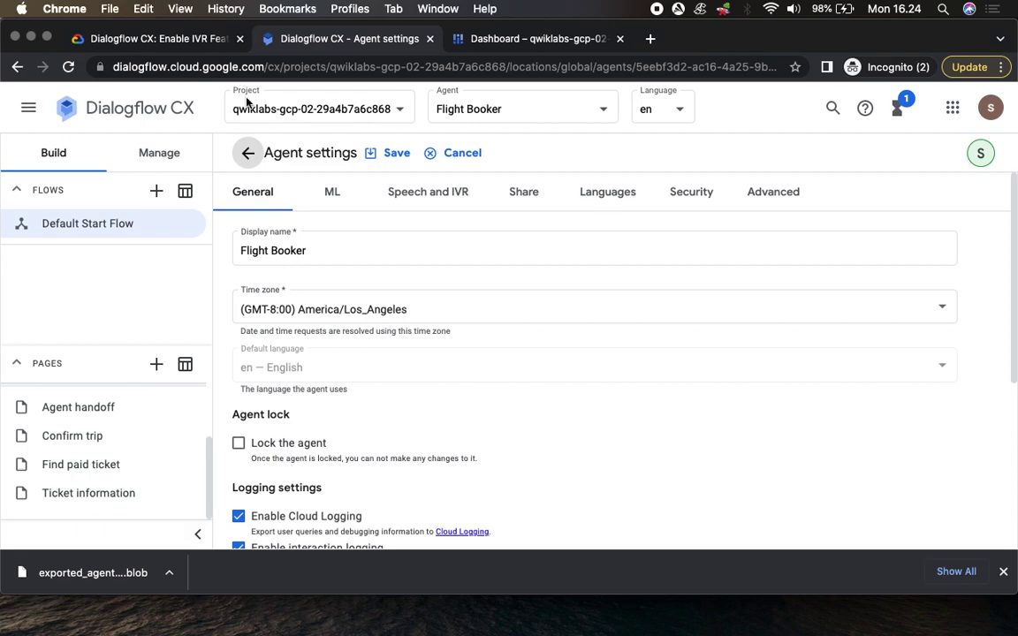
left_click(162, 39)
left_click_drag(365, 196, 472, 196)
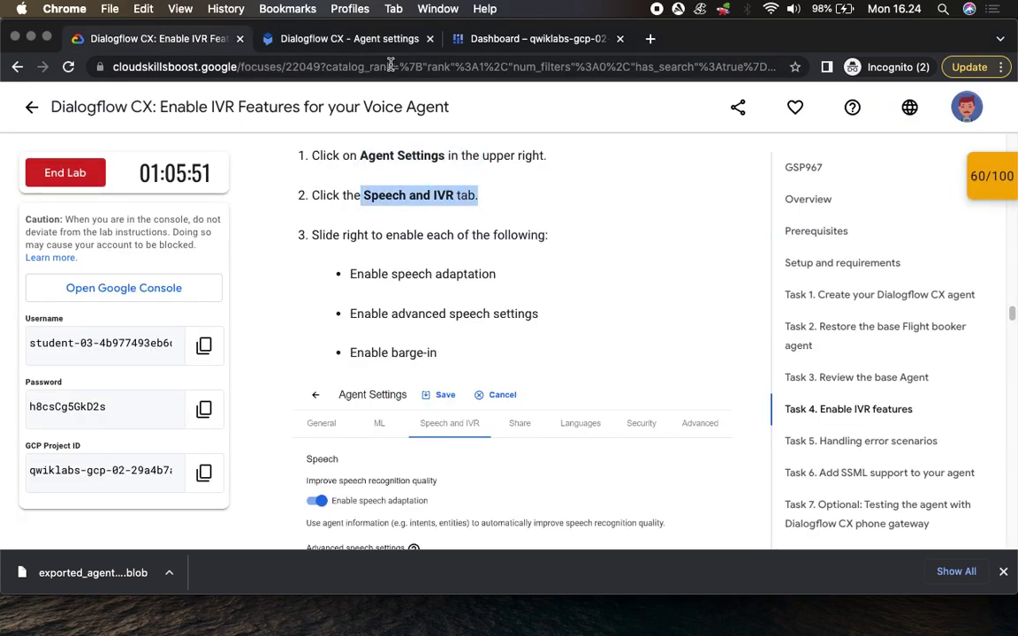
left_click(352, 38)
left_click(428, 193)
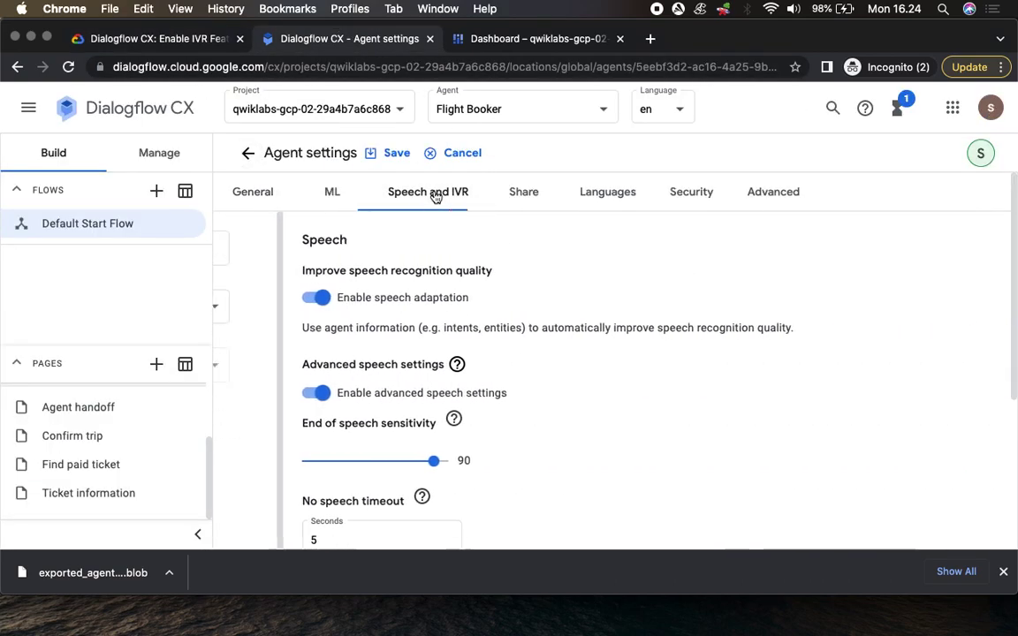
Check the agent's speech adaptation, advanced speech settings and barge-in options against the lab's list
left_click(159, 38)
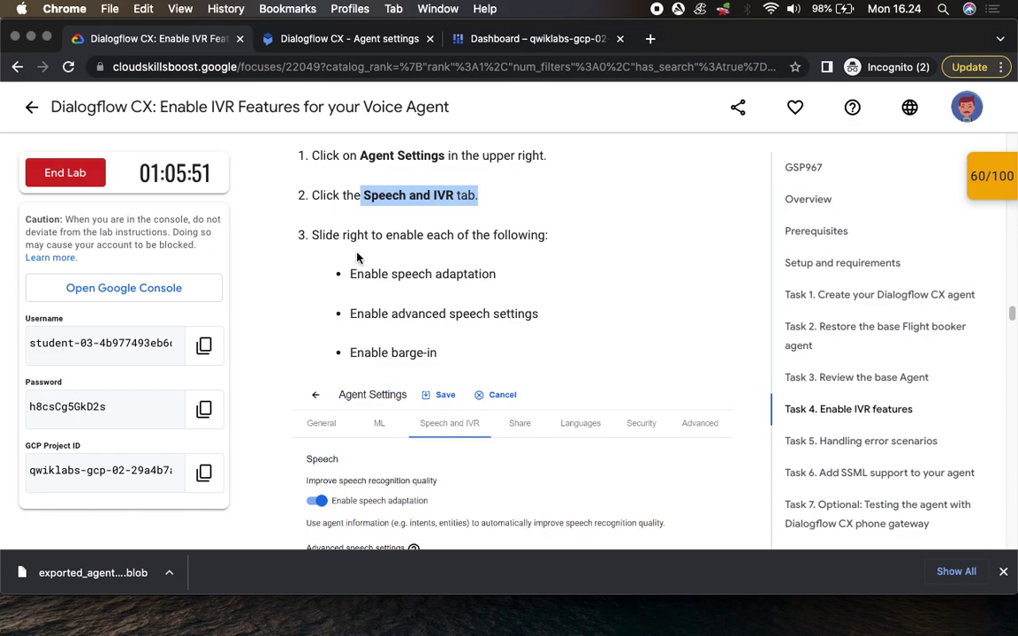
left_click_drag(354, 275, 493, 272)
left_click(359, 311)
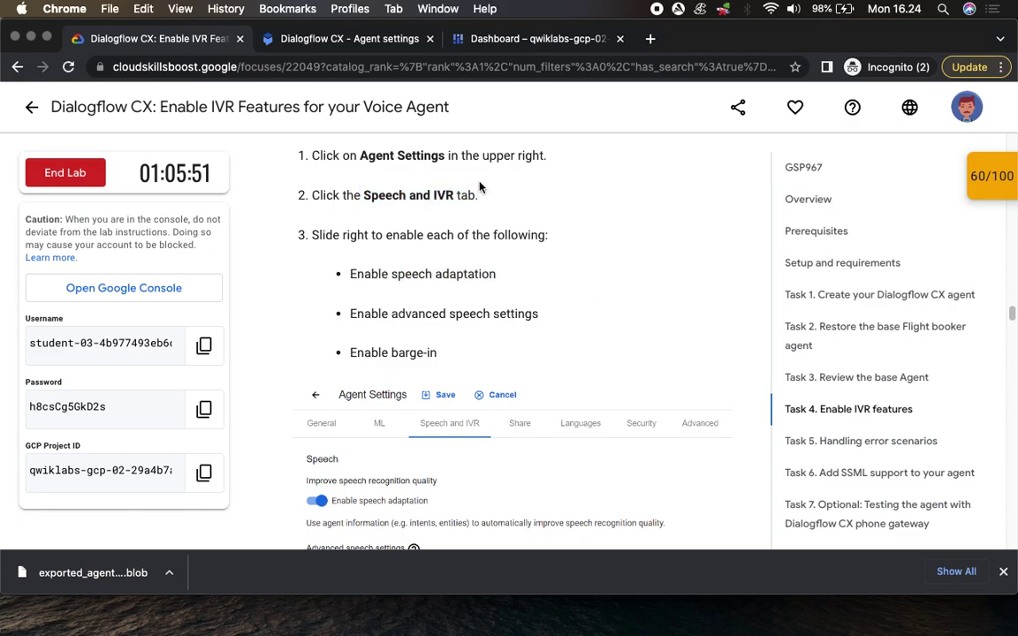
left_click(364, 38)
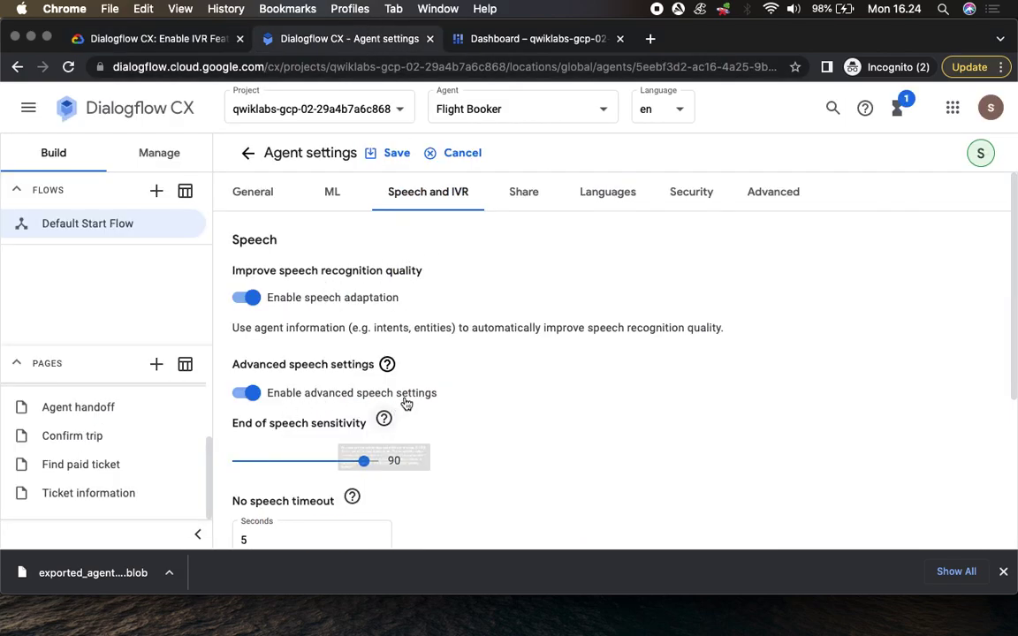
left_click(168, 39)
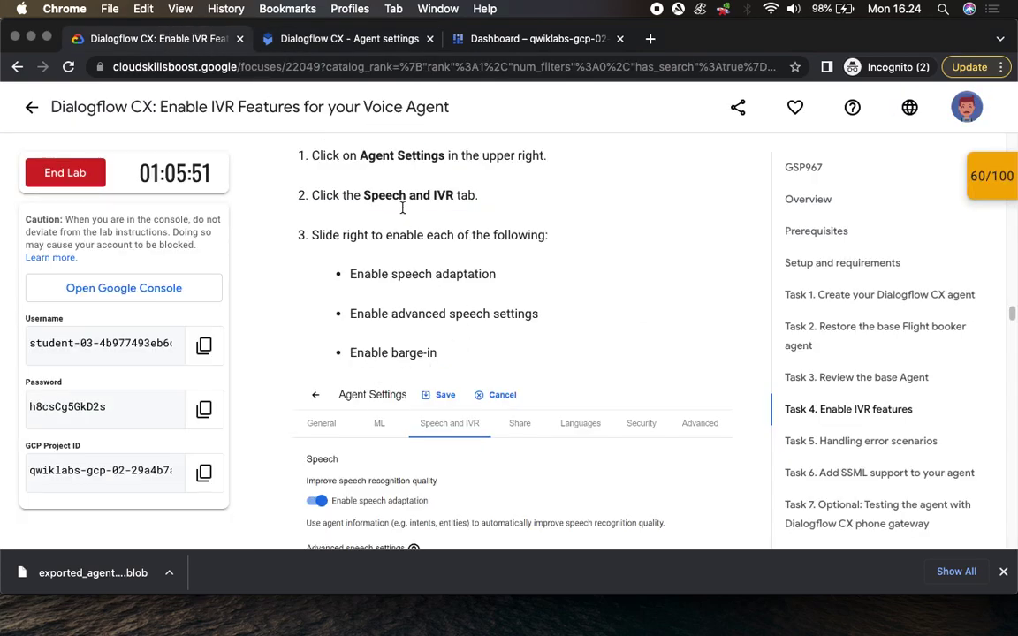
left_click(349, 39)
scroll(658, 404, "down", 3)
scroll(659, 404, "down", 3)
left_click(168, 39)
scroll(634, 343, "down", 10)
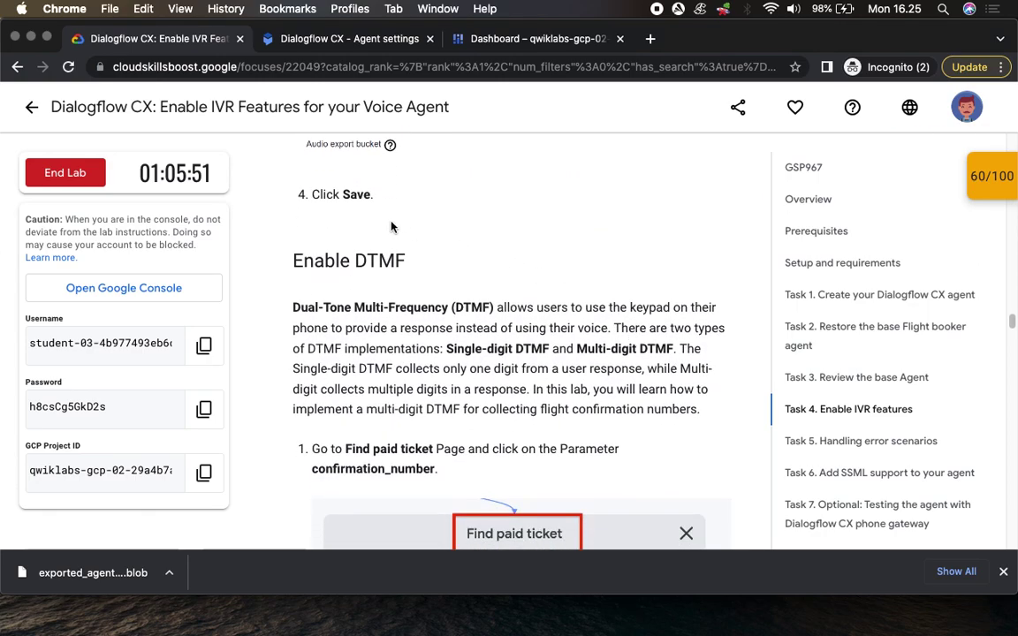
Save the agent's Speech and IVR settings and return to the lab's Enable DTMF instructions
left_click(380, 41)
left_click(394, 154)
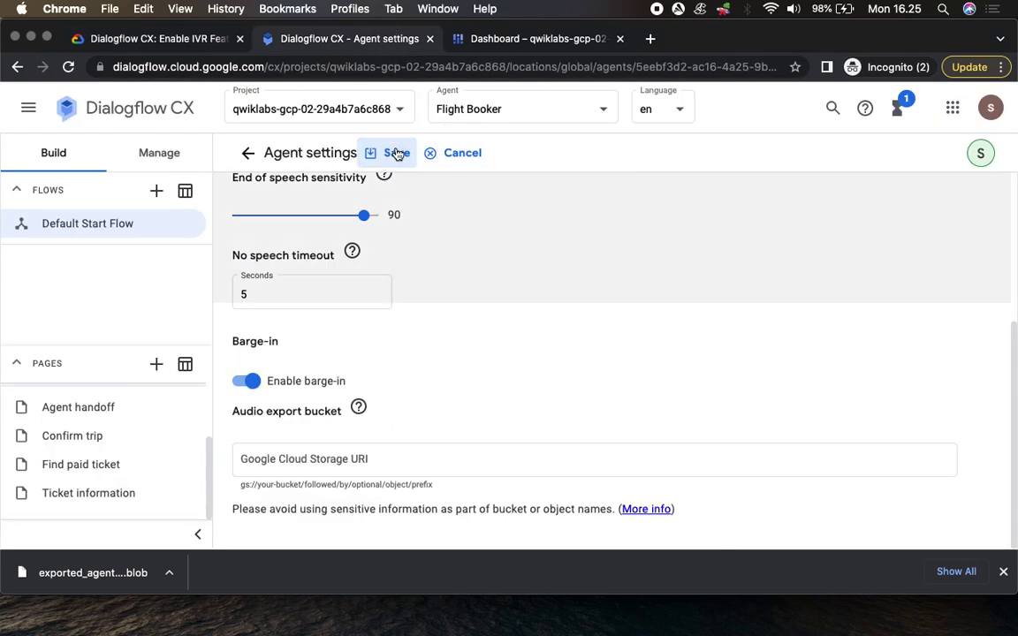
left_click(142, 39)
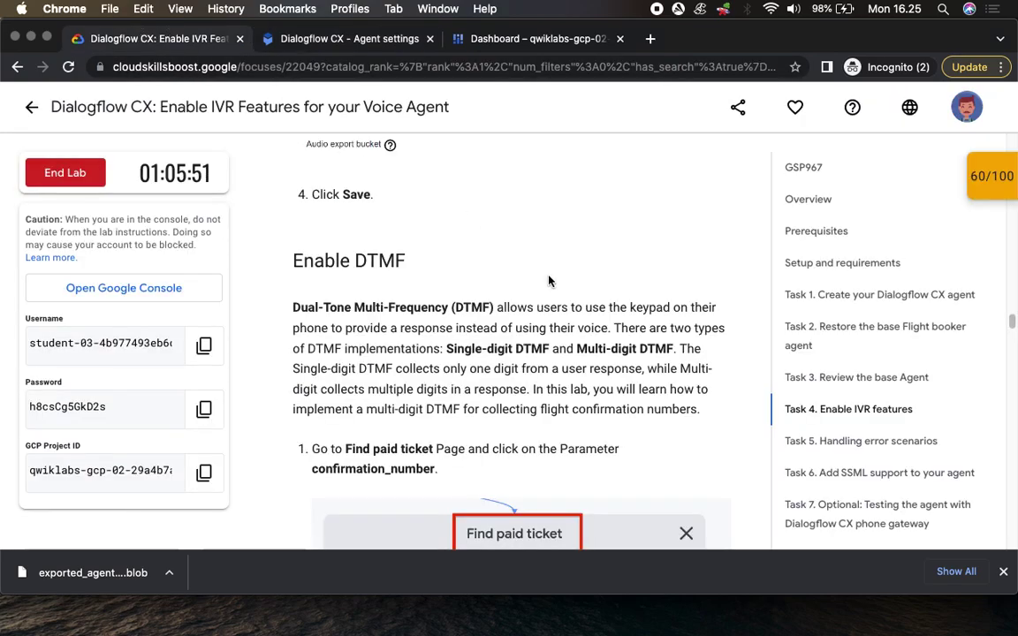
Read the lab's first Enable DTMF instruction and open the Flight Booker agent's Find paid ticket page in Dialogflow CX
scroll(493, 247, "down", 2)
scroll(548, 276, "down", 2)
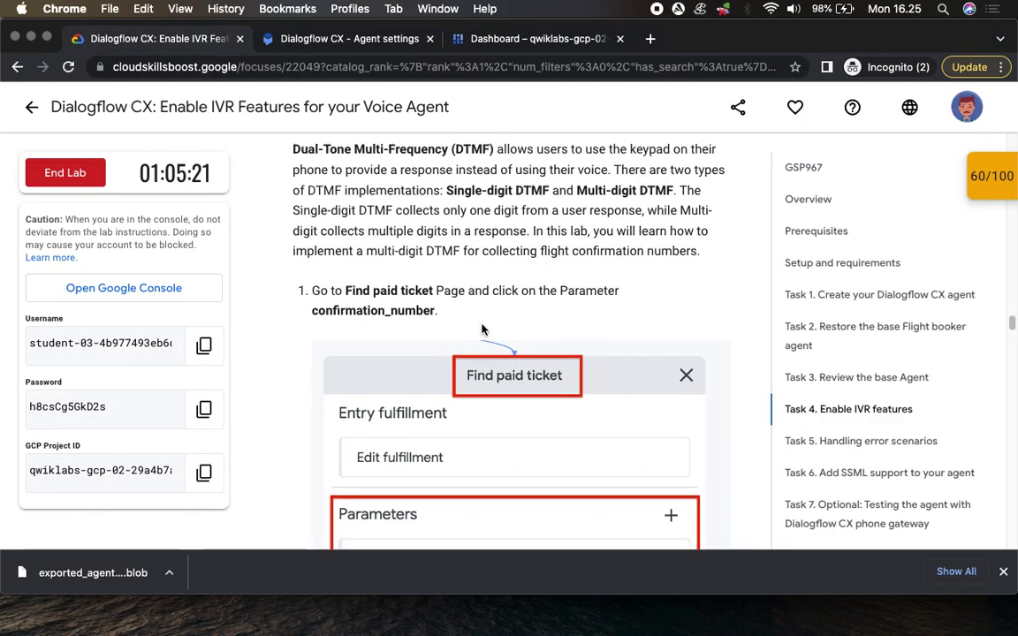
scroll(481, 330, "down", 3)
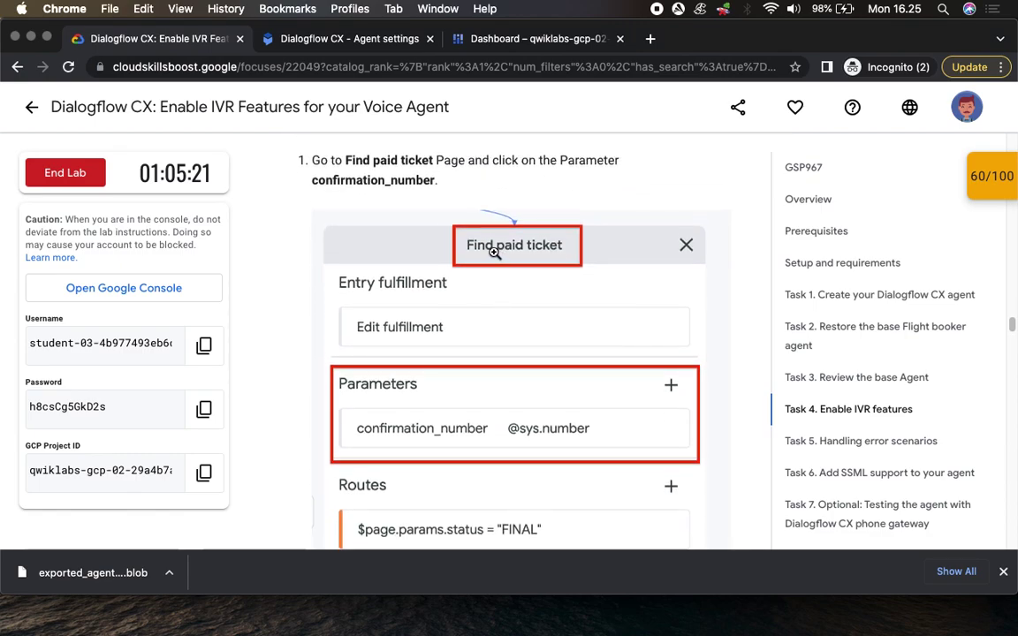
left_click(336, 40)
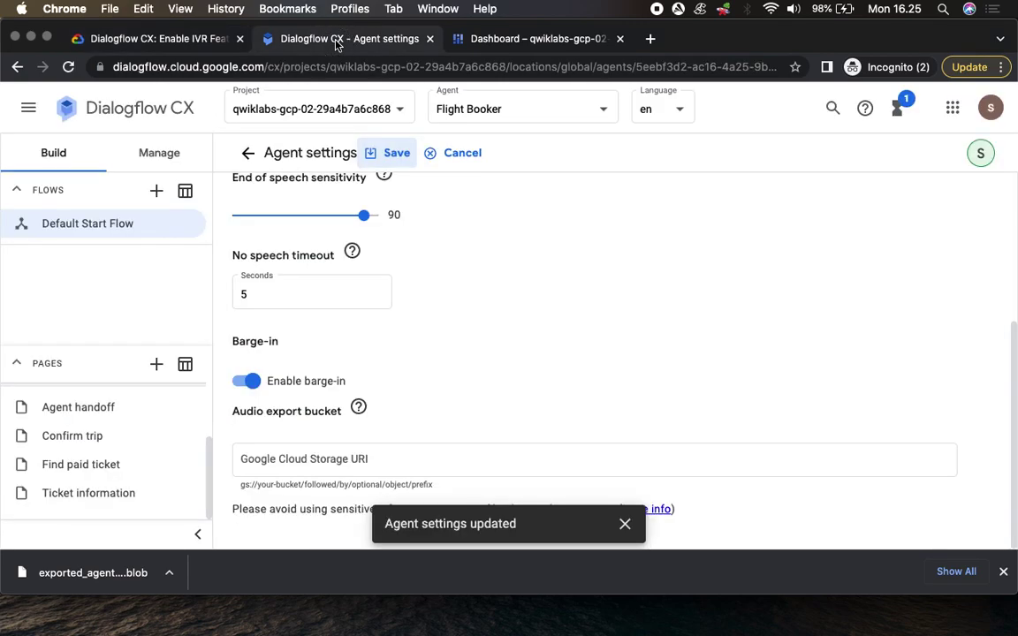
left_click(91, 471)
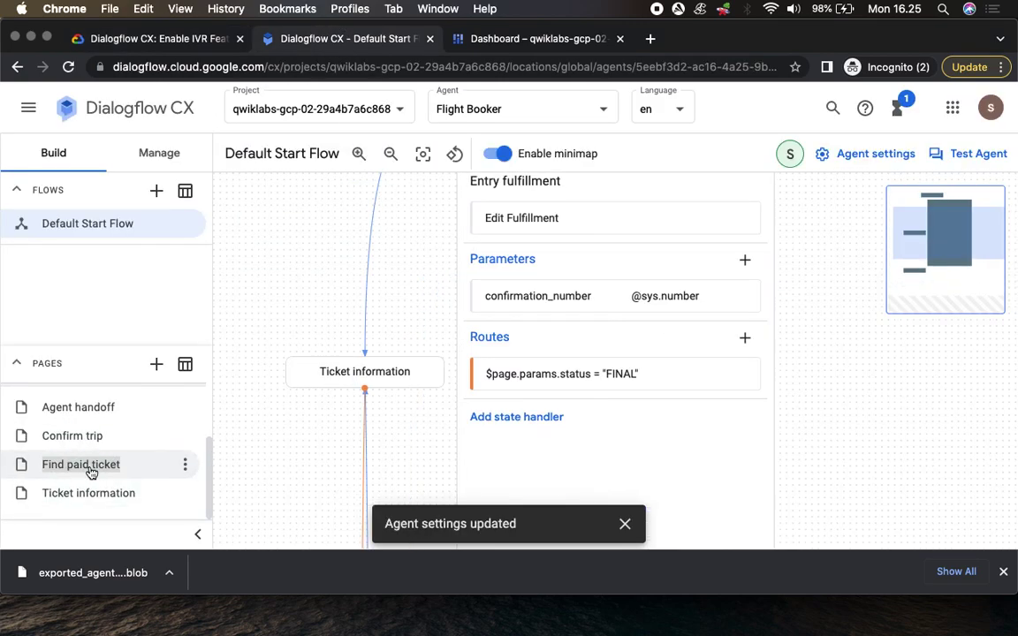
left_click(626, 525)
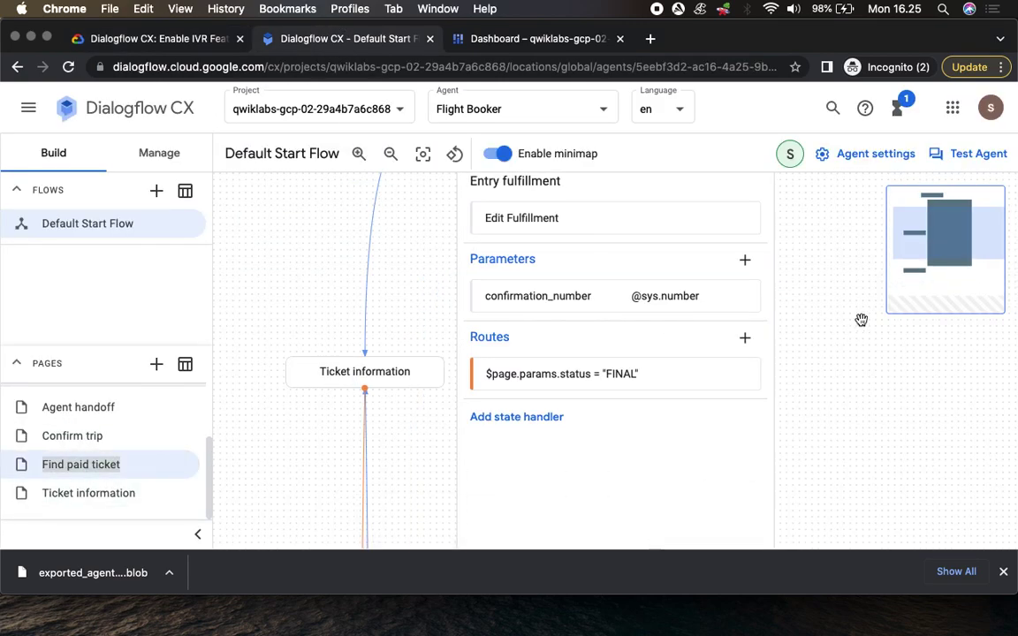
scroll(811, 352, "up", 3)
scroll(796, 273, "up", 2)
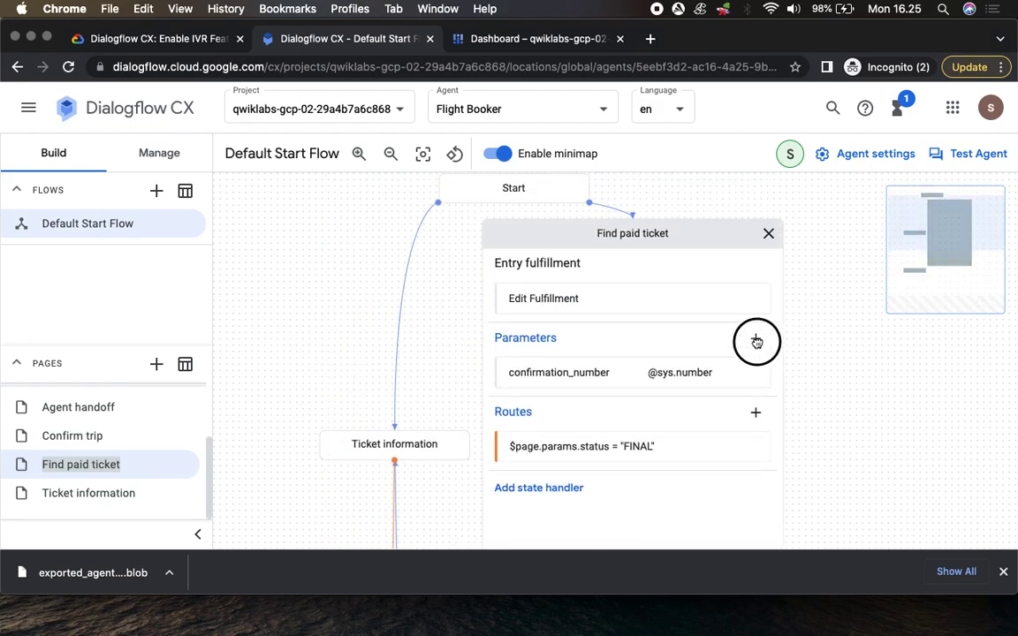
Check the lab's DTMF instructions and open the confirmation_number parameter of the Find paid ticket page
left_click(155, 43)
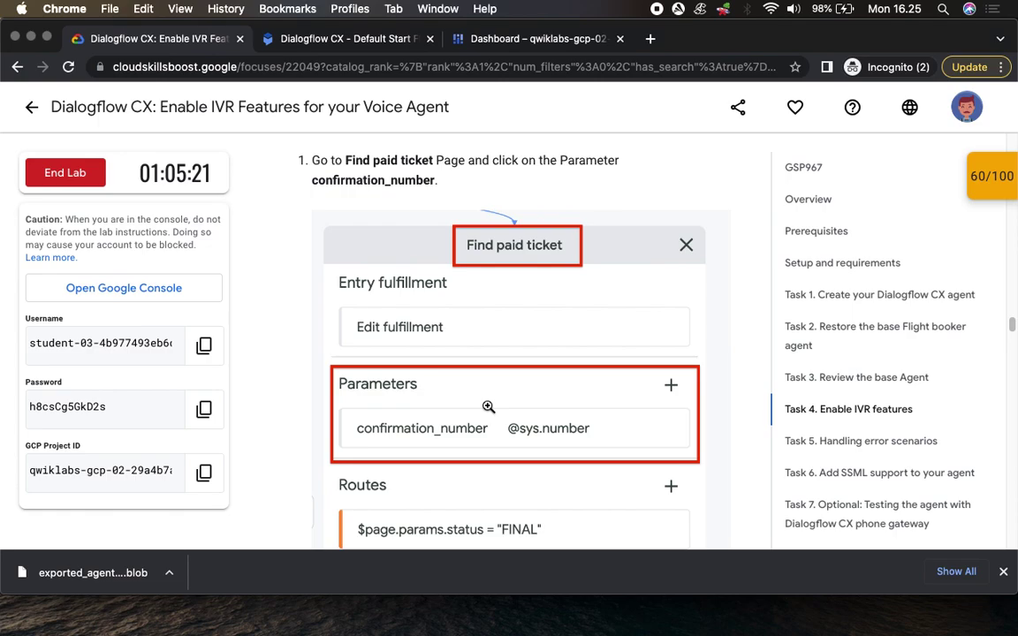
scroll(518, 407, "down", 3)
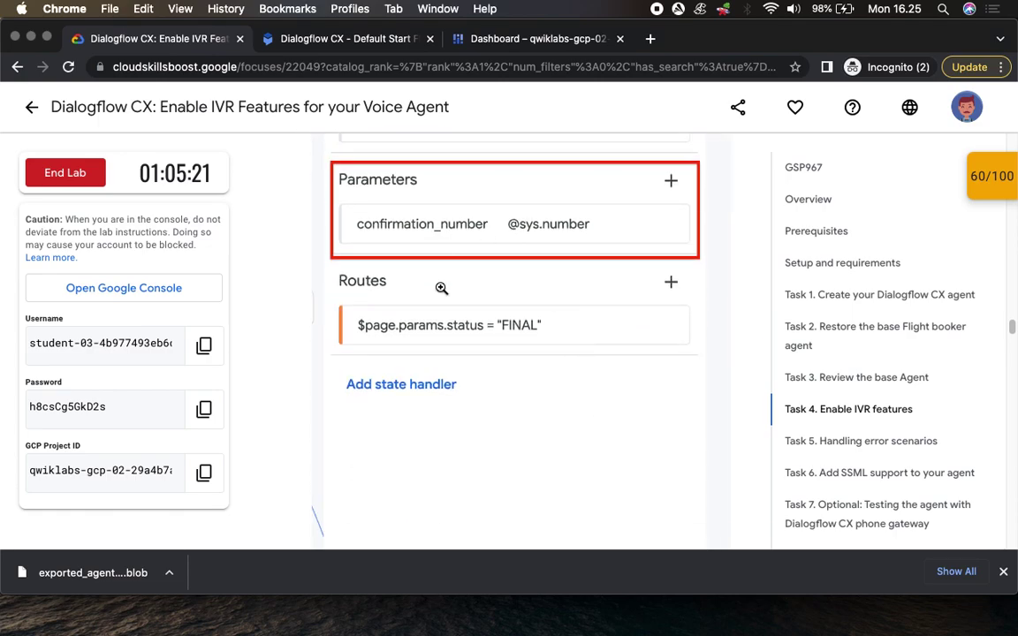
scroll(513, 325, "down", 3)
scroll(512, 323, "down", 2)
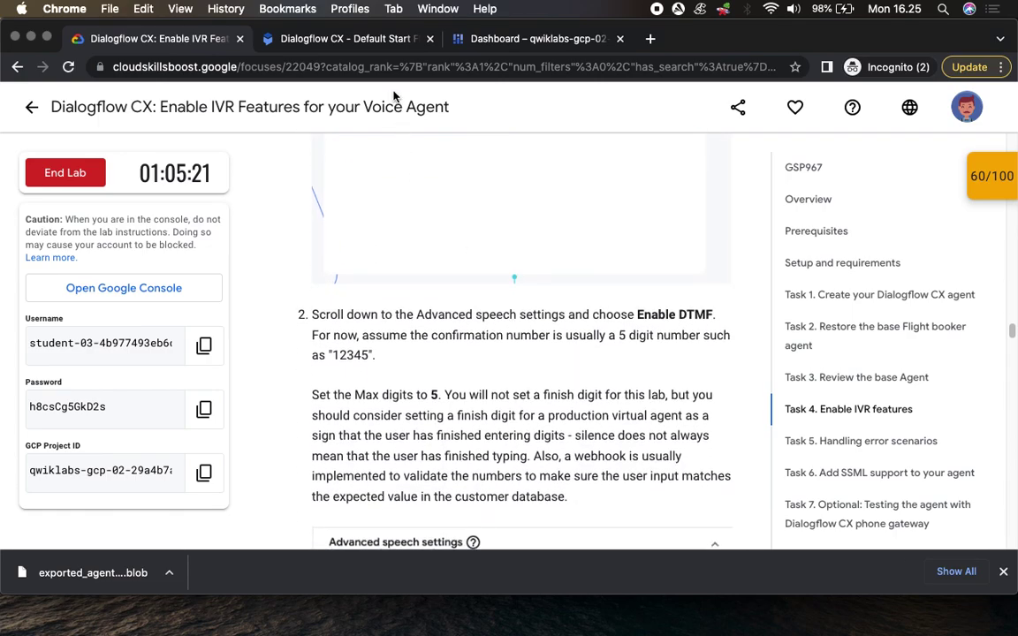
left_click(352, 39)
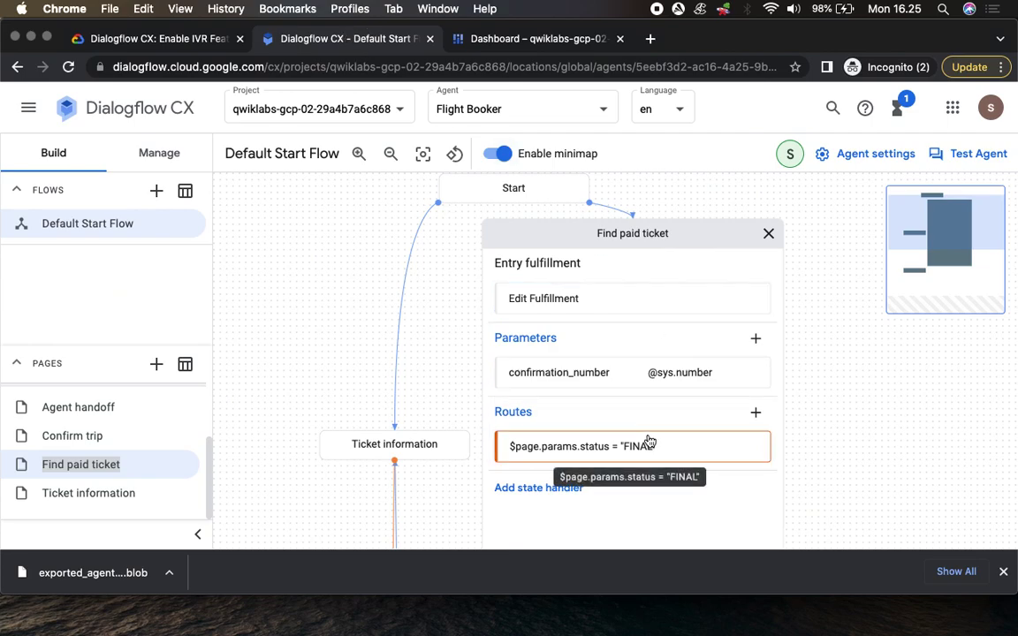
left_click(748, 377)
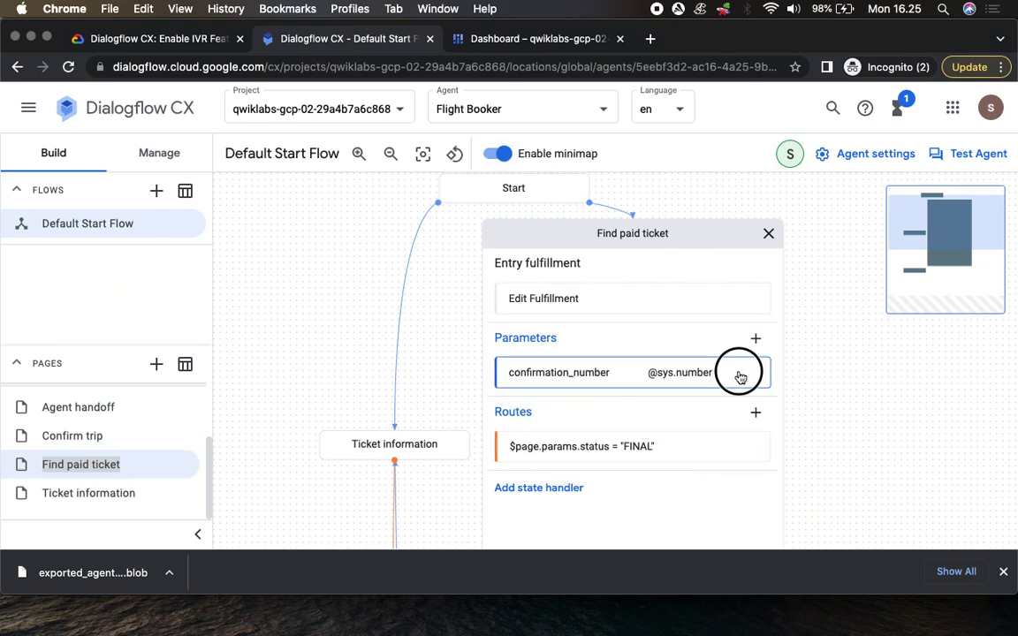
Enable DTMF in the confirmation_number parameter's advanced speech settings as the lab instructs
left_click(147, 47)
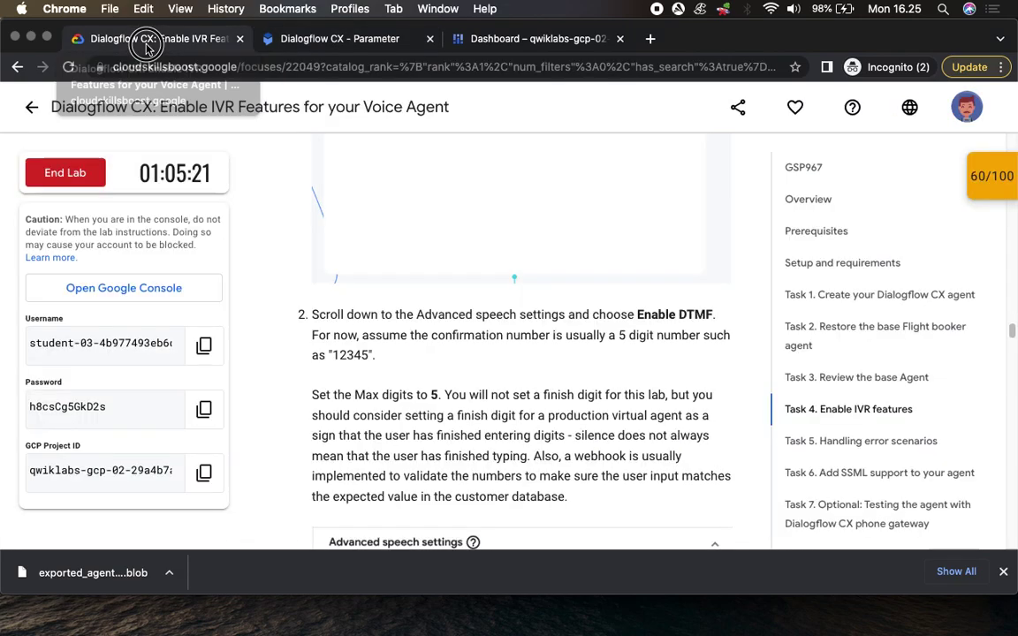
scroll(447, 368, "down", 3)
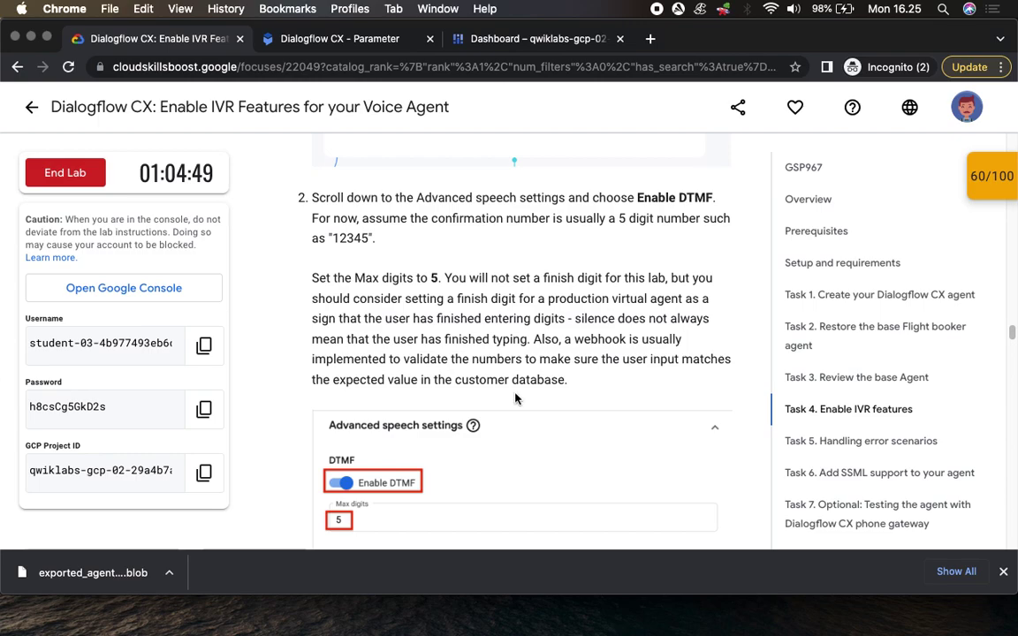
left_click(340, 38)
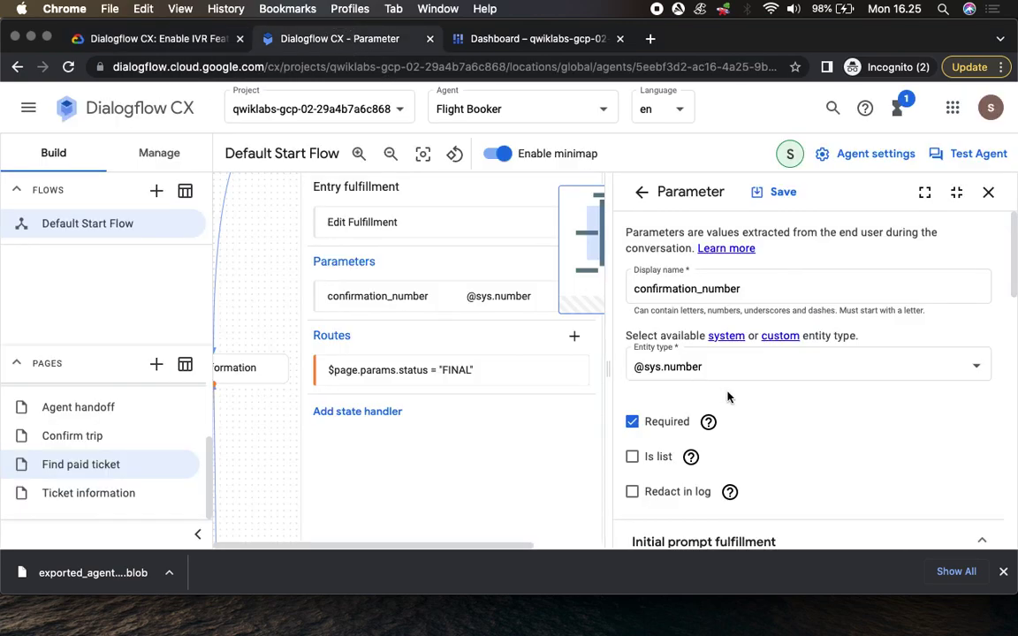
scroll(856, 427, "down", 10)
scroll(857, 427, "down", 10)
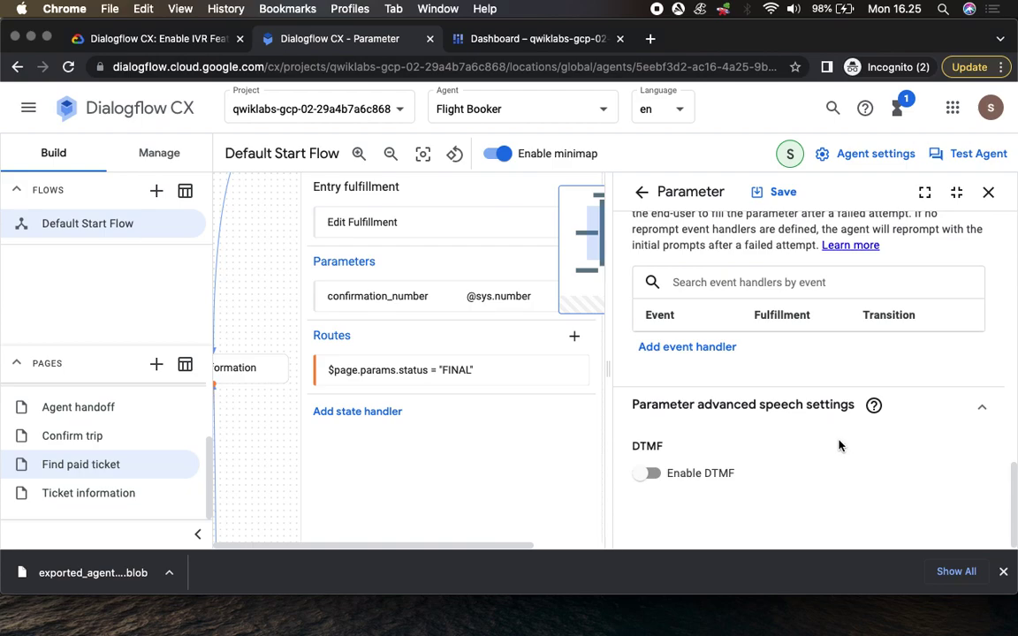
scroll(830, 449, "up", 1)
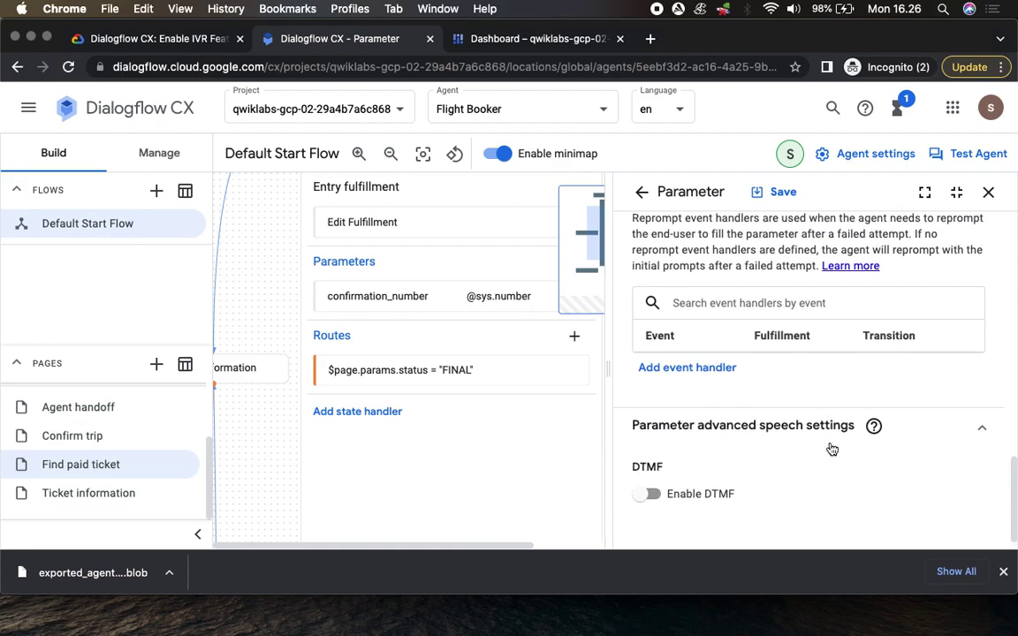
scroll(831, 448, "down", 1)
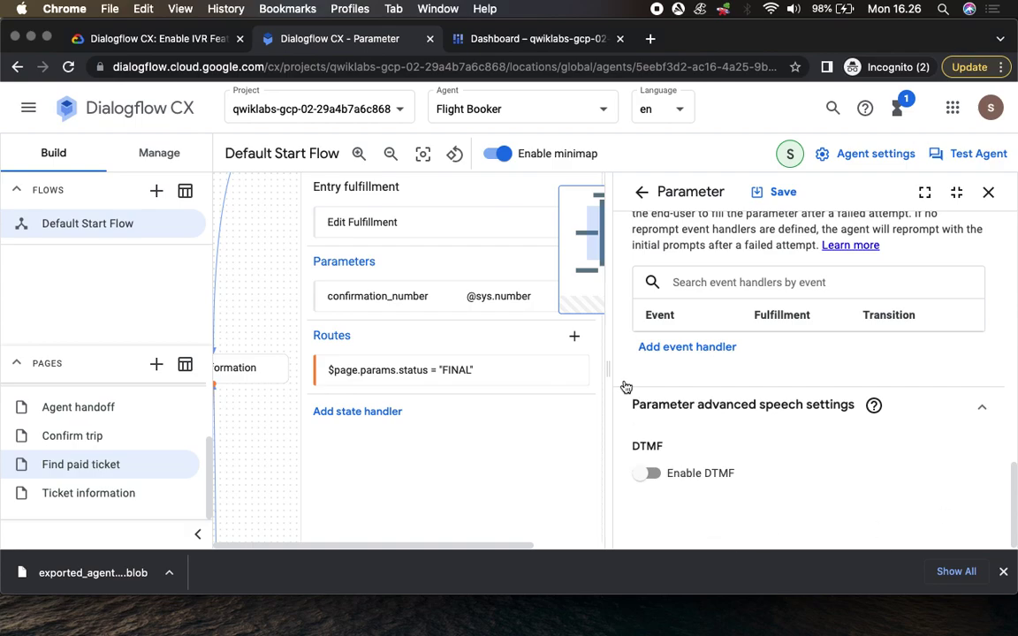
left_click(142, 38)
left_click_drag(636, 198, 717, 199)
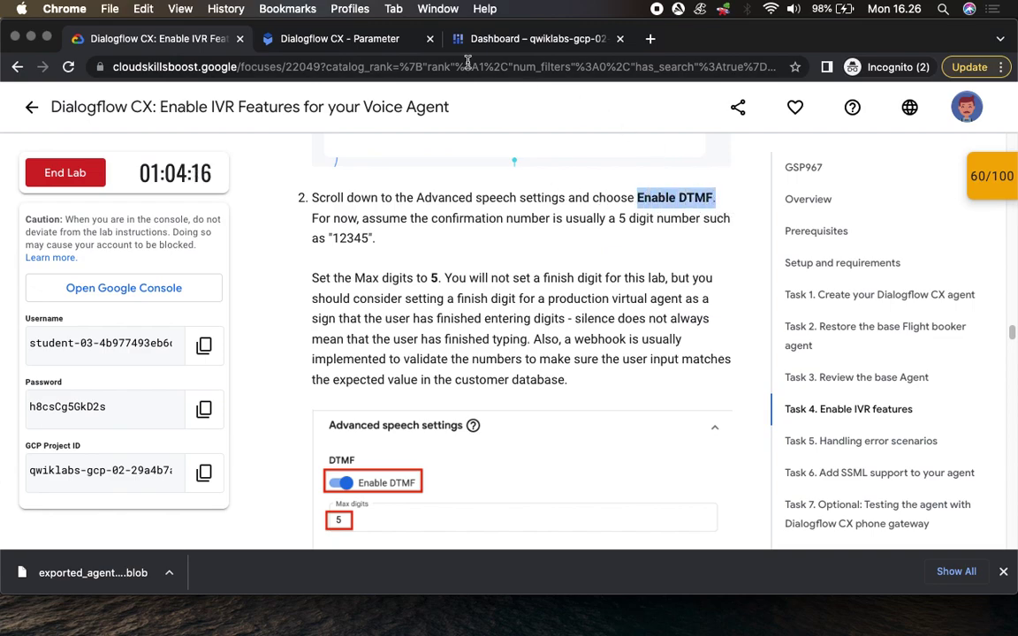
left_click(362, 39)
left_click(648, 473)
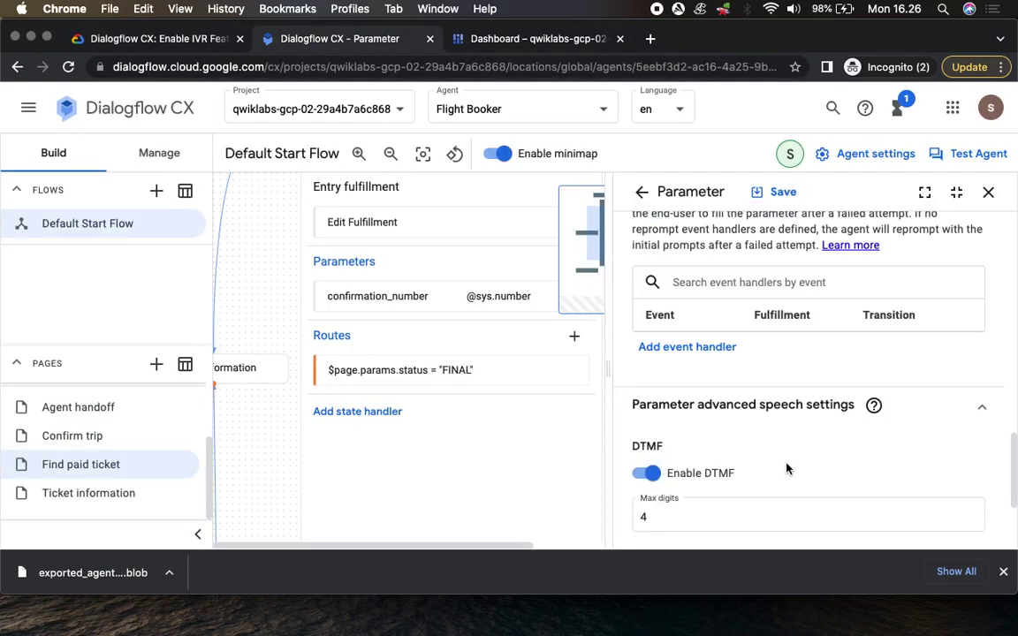
Set the parameter's DTMF maximum digits to 5, following the lab's example
scroll(787, 470, "down", 3)
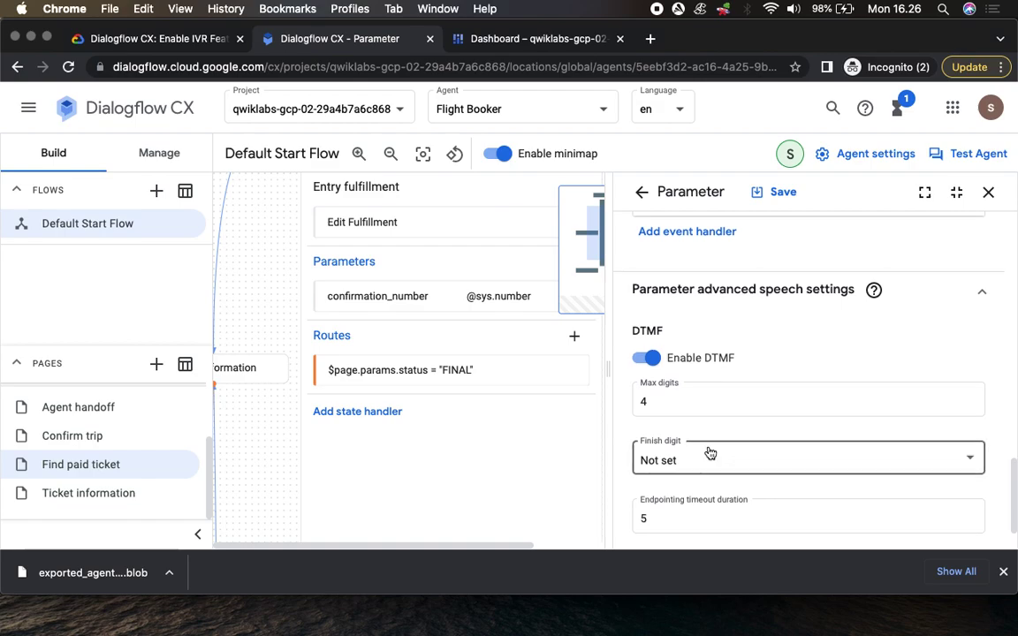
left_click(154, 39)
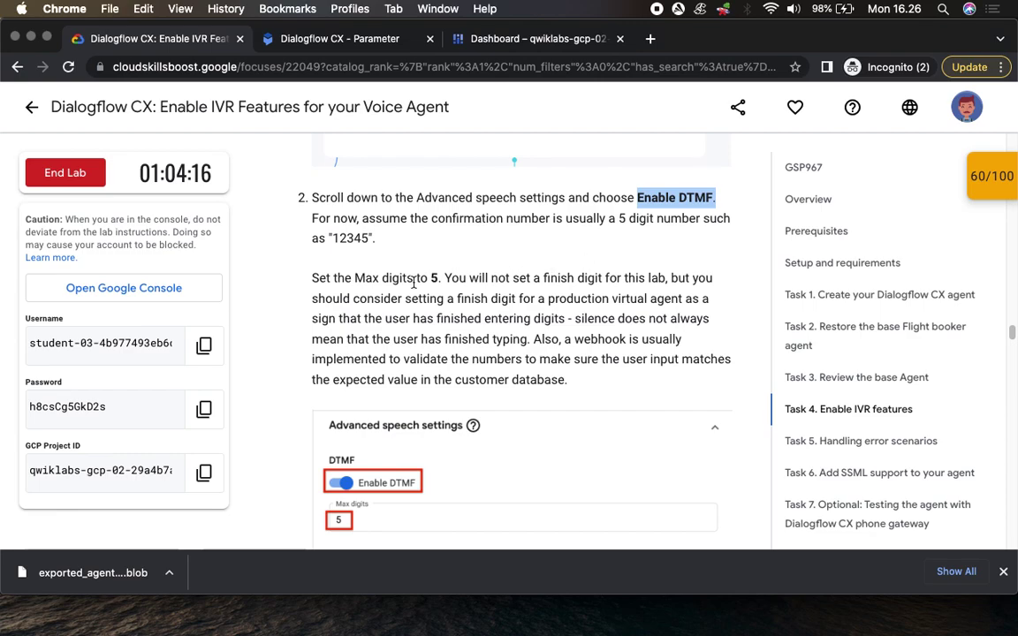
scroll(622, 235, "down", 3)
left_click(326, 37)
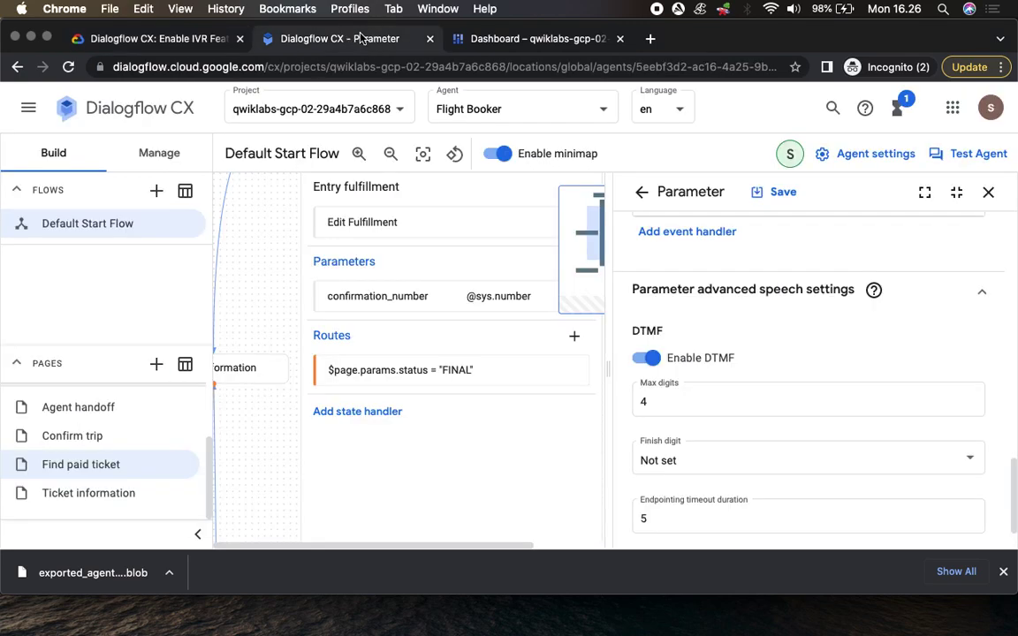
left_click_drag(659, 402, 613, 402)
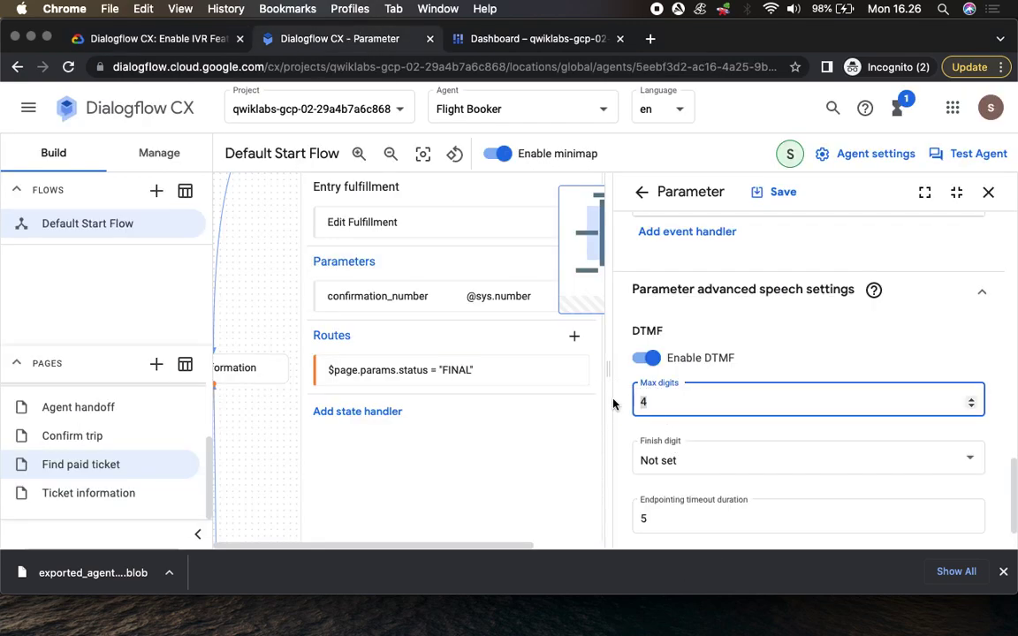
type("5")
Read the lab's remaining Enable DTMF instructions and return to the confirmation_number parameter
left_click(167, 44)
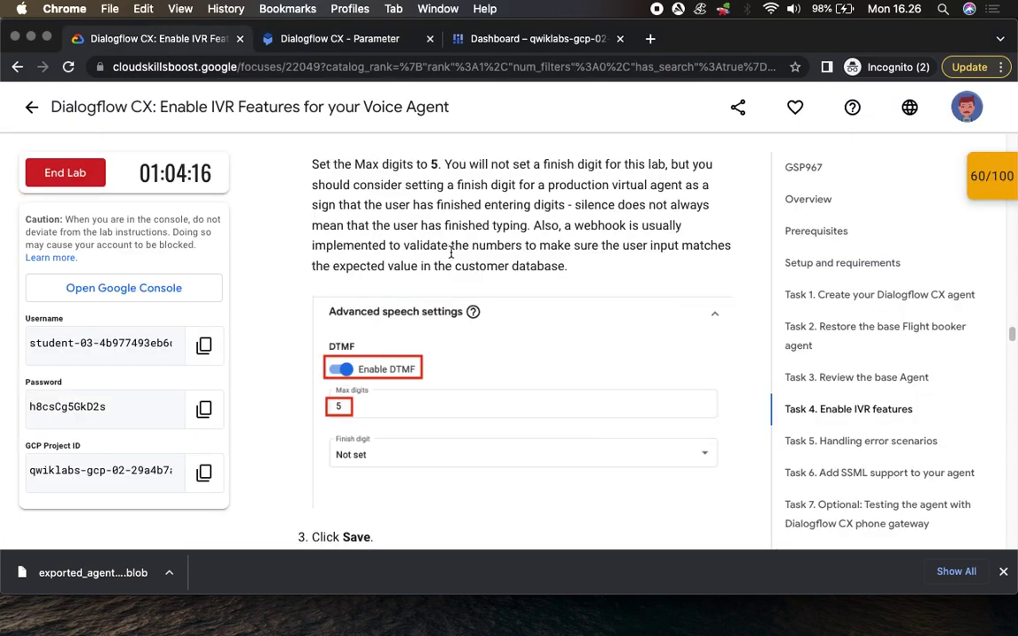
scroll(457, 349, "down", 5)
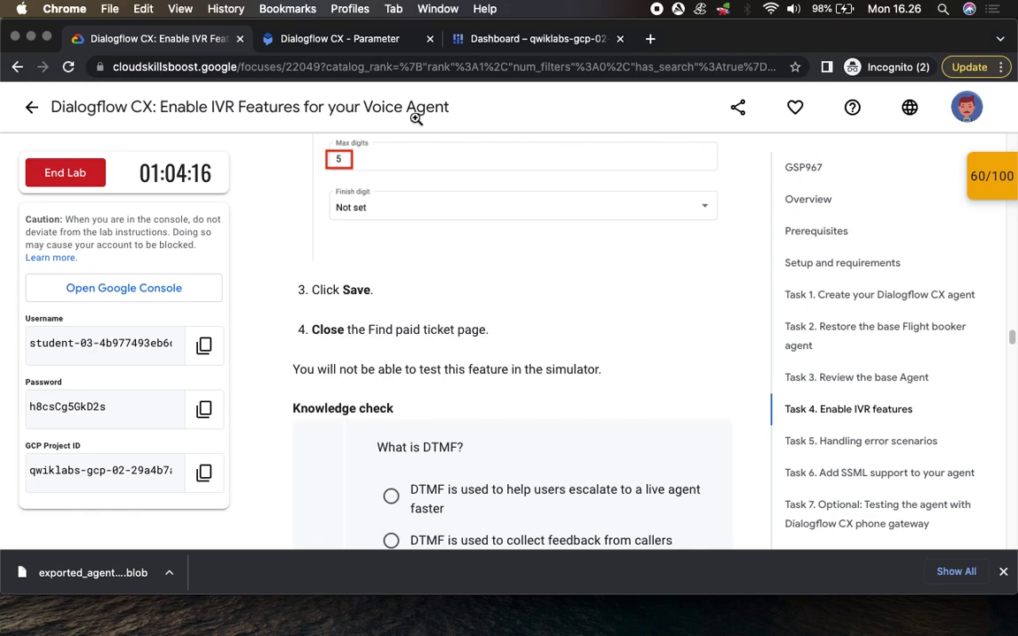
left_click(341, 38)
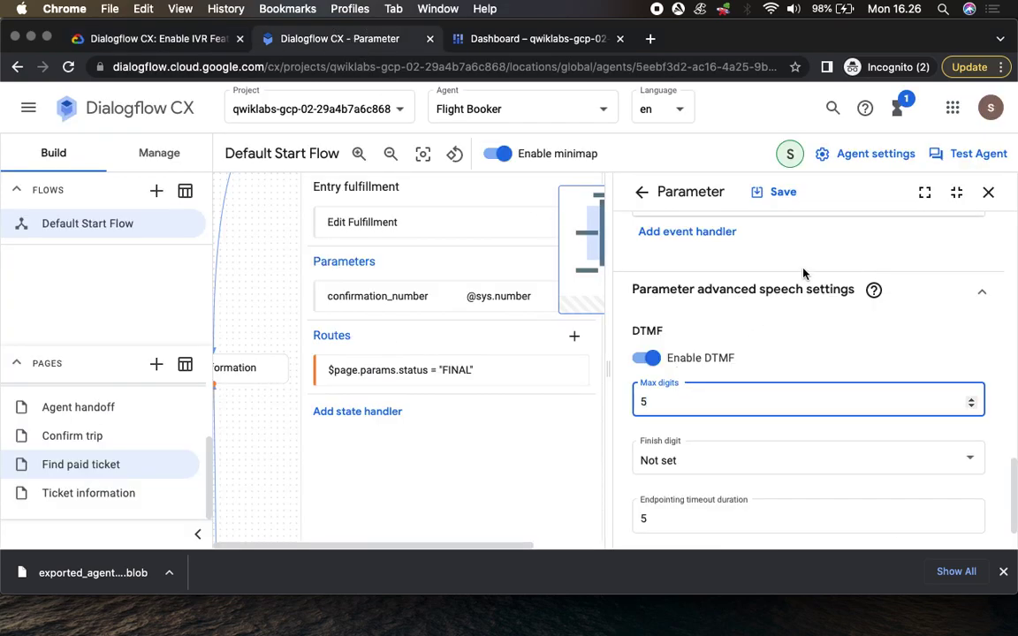
Save the confirmation_number parameter's DTMF settings and close the Find paid ticket page
scroll(780, 375, "down", 2)
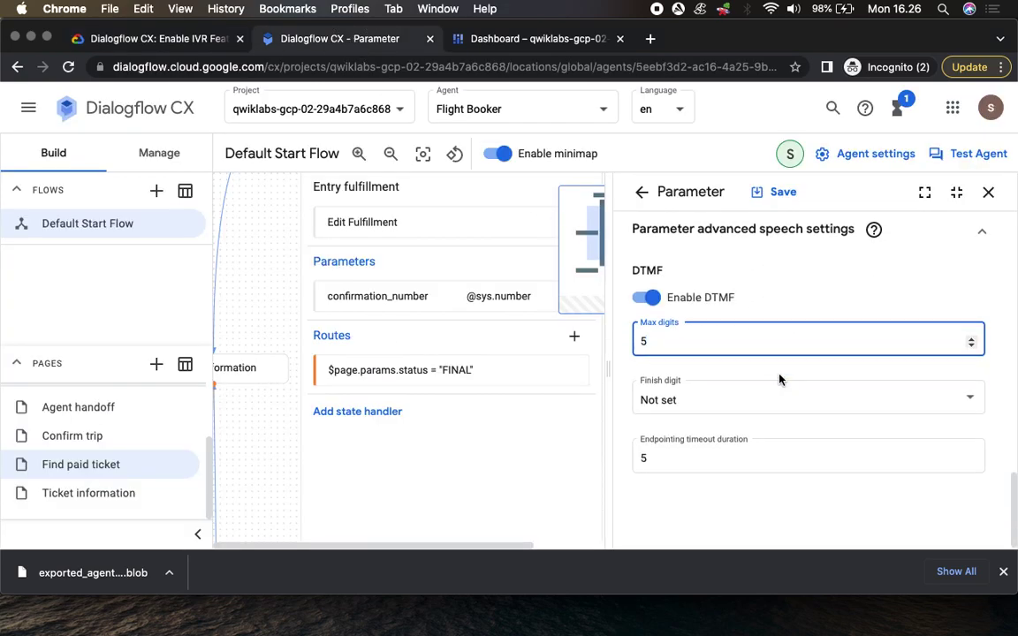
left_click(784, 192)
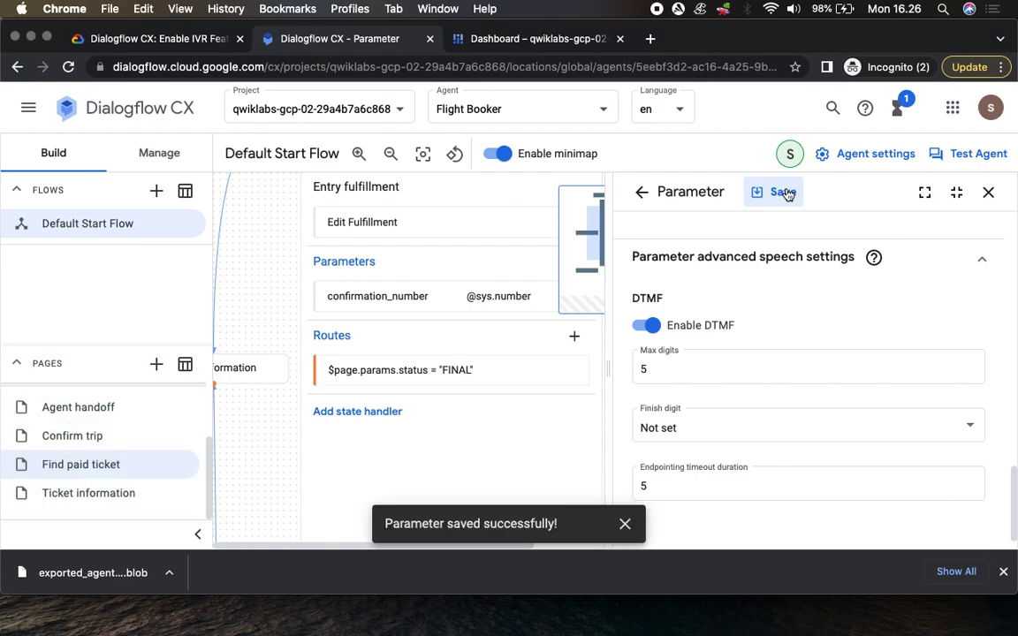
left_click(150, 39)
left_click_drag(311, 329, 464, 330)
left_click(312, 38)
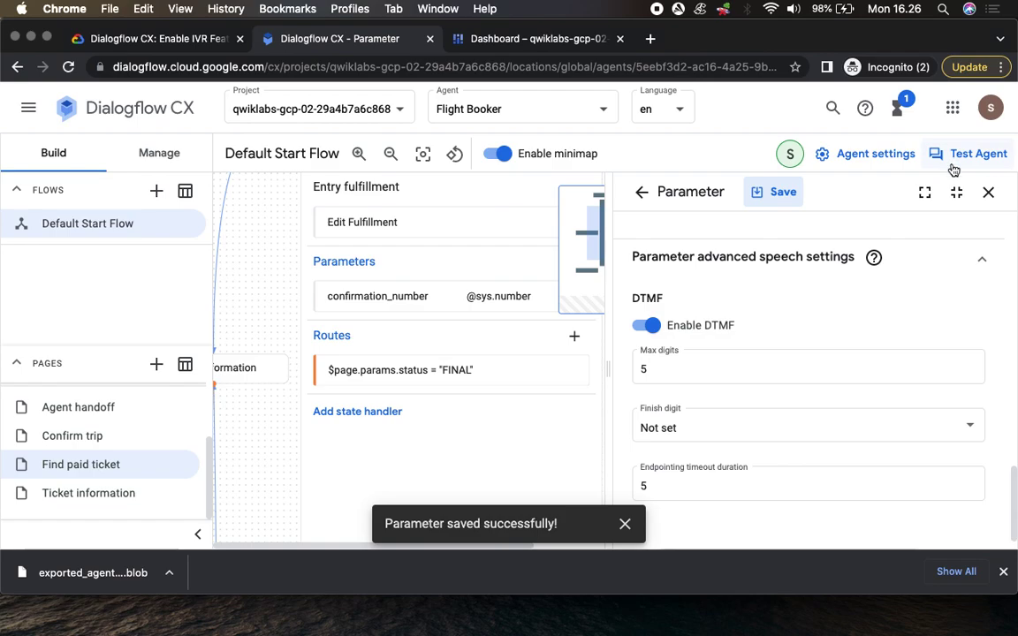
left_click(989, 192)
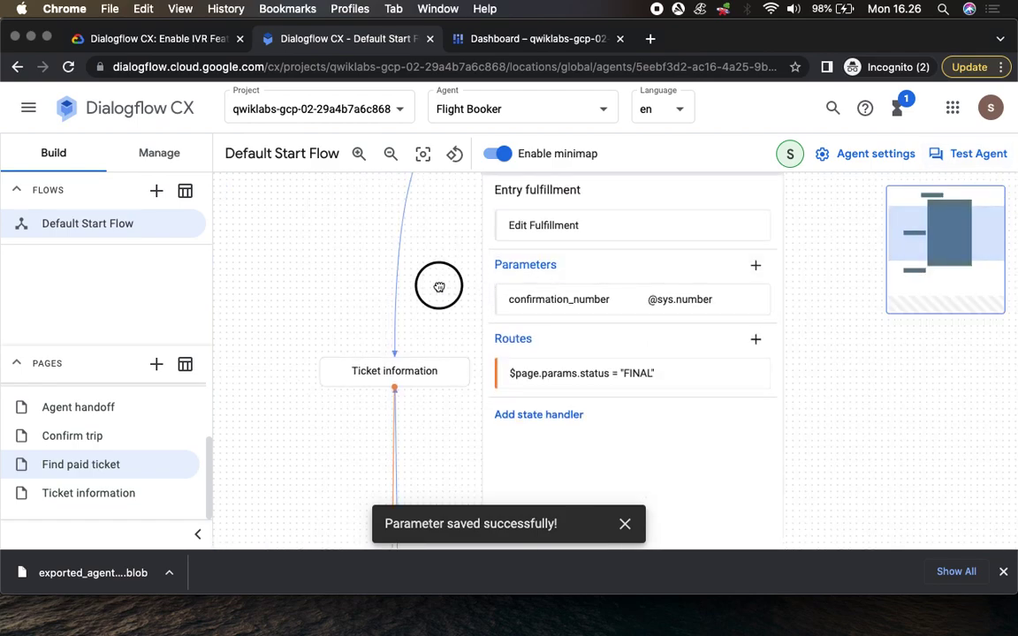
scroll(356, 256, "down", 2)
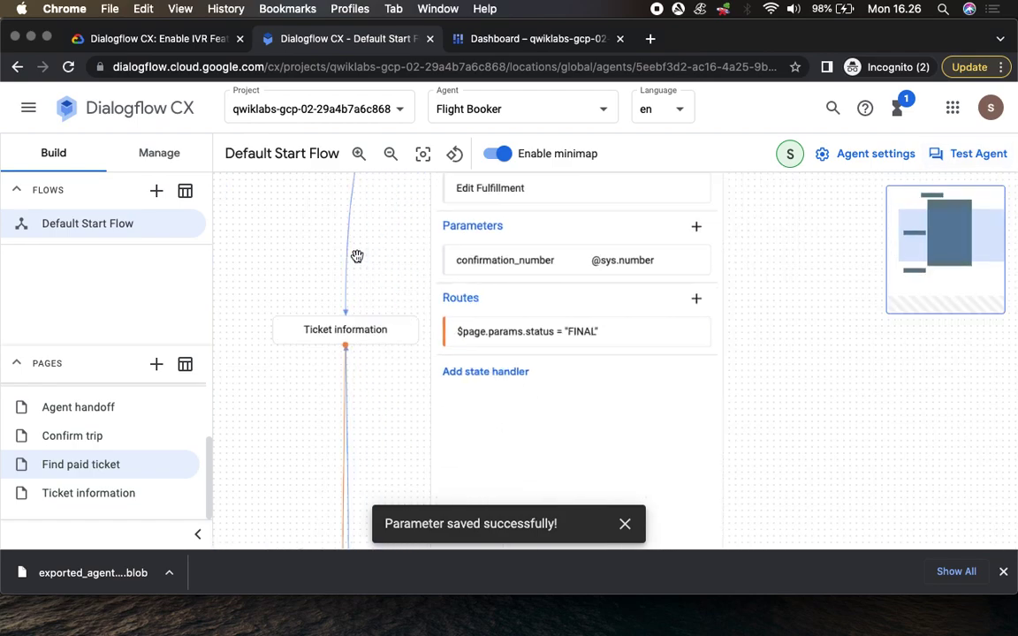
left_click_drag(724, 261, 740, 363)
left_click(604, 282)
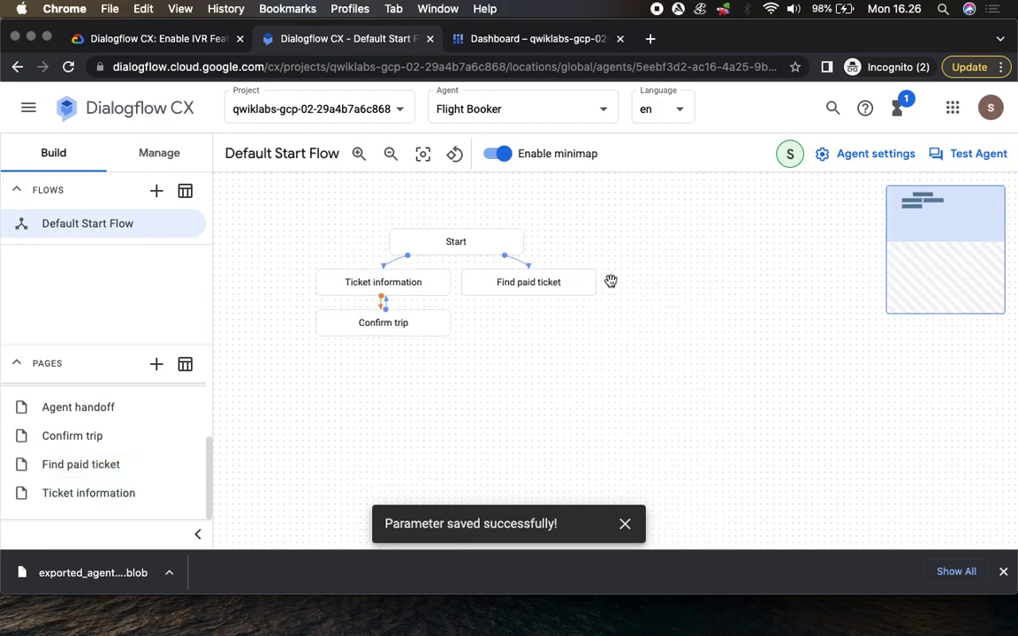
Submit the DTMF knowledge check in the lab guide with the answer about users responding by entering a number in the keypad
left_click(167, 39)
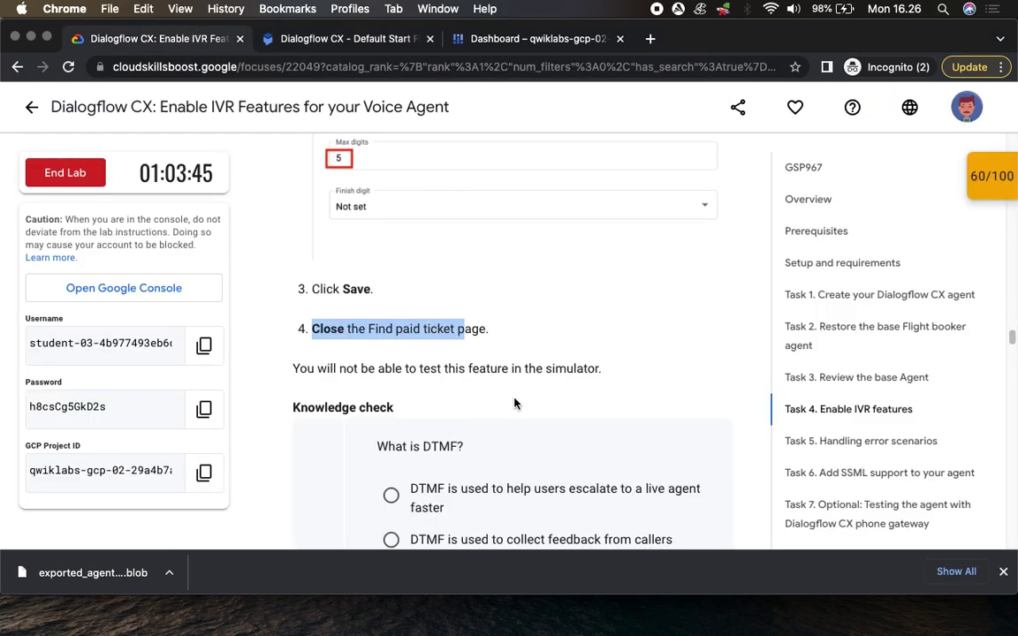
scroll(515, 403, "down", 3)
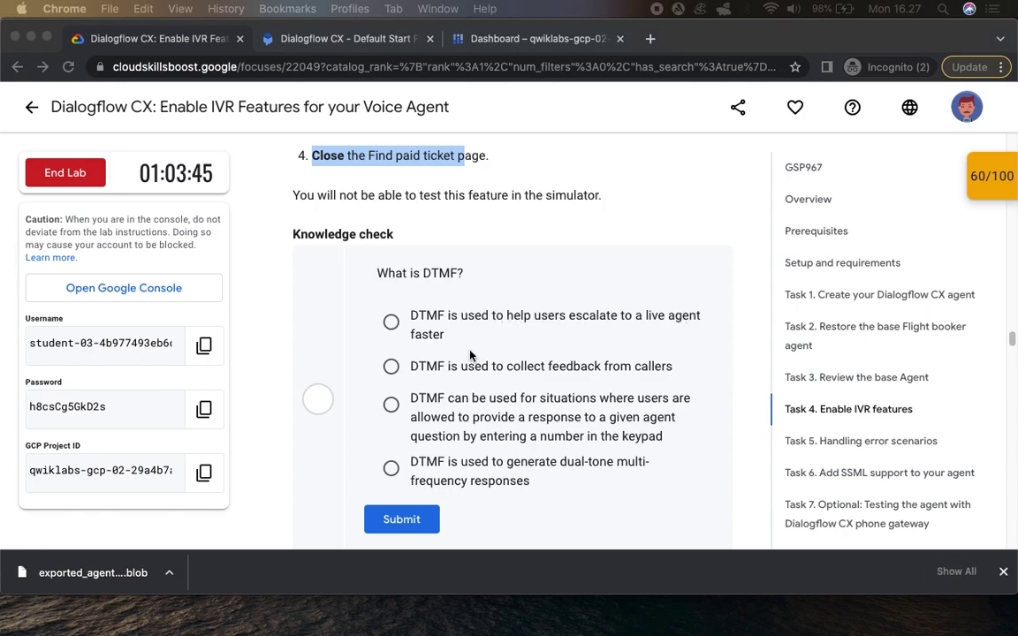
left_click(391, 404)
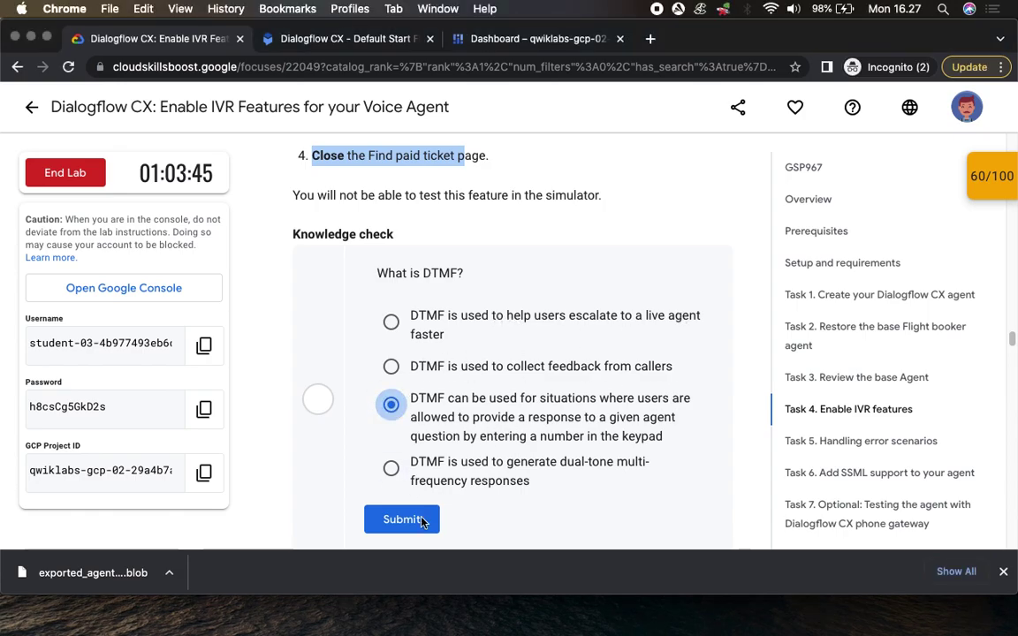
left_click(406, 520)
Read the lab's Enable/disable Barge-in instructions and open the Confirm trip page in the Dialogflow CX flow
scroll(597, 495, "down", 5)
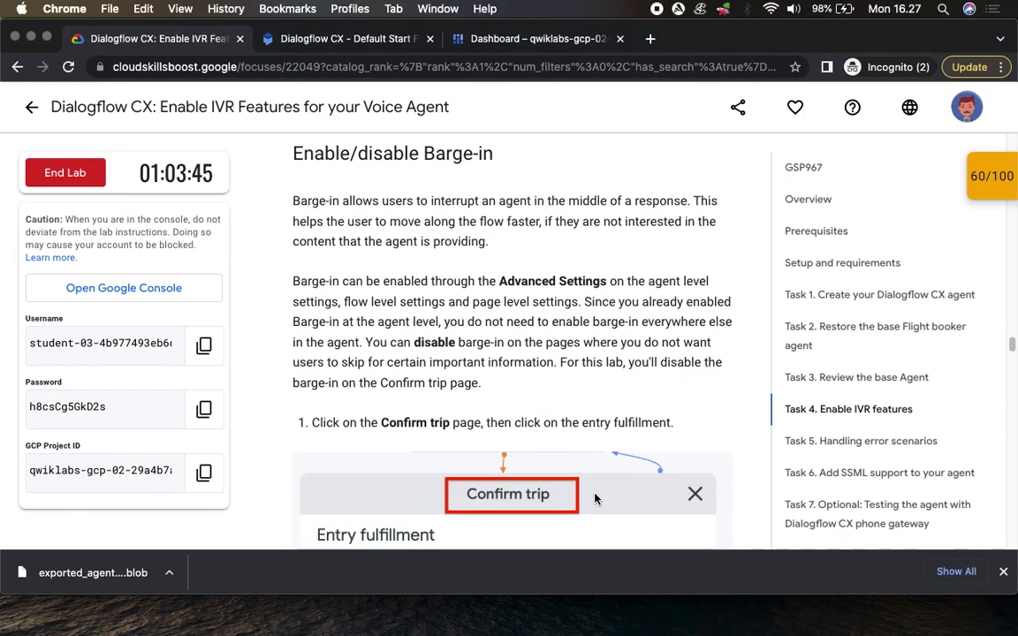
scroll(598, 493, "up", 1)
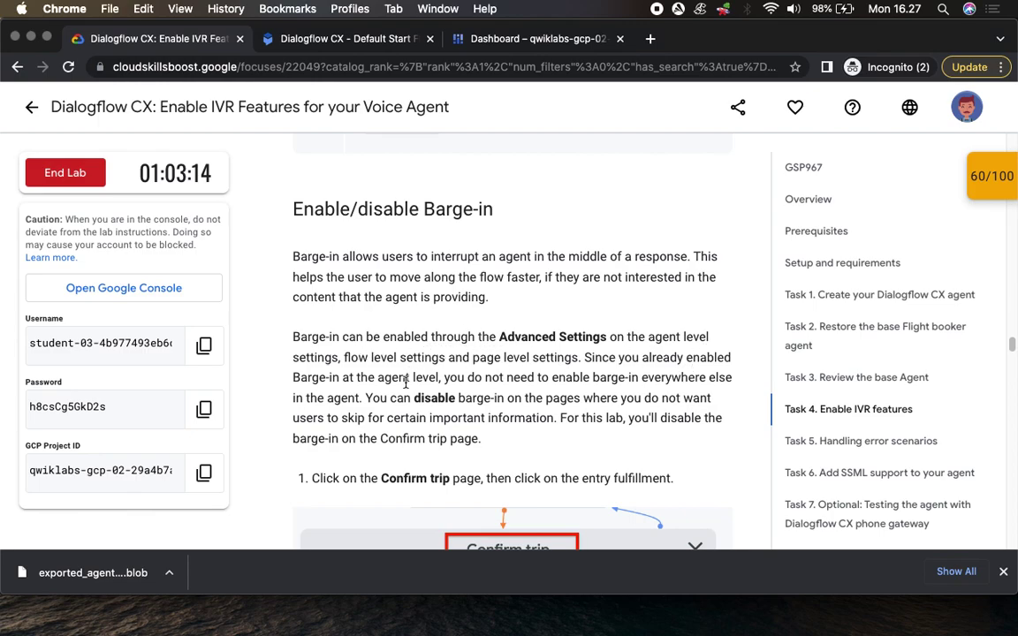
scroll(466, 470, "down", 4)
scroll(467, 466, "up", 1)
scroll(468, 464, "down", 4)
left_click(490, 217)
left_click(320, 36)
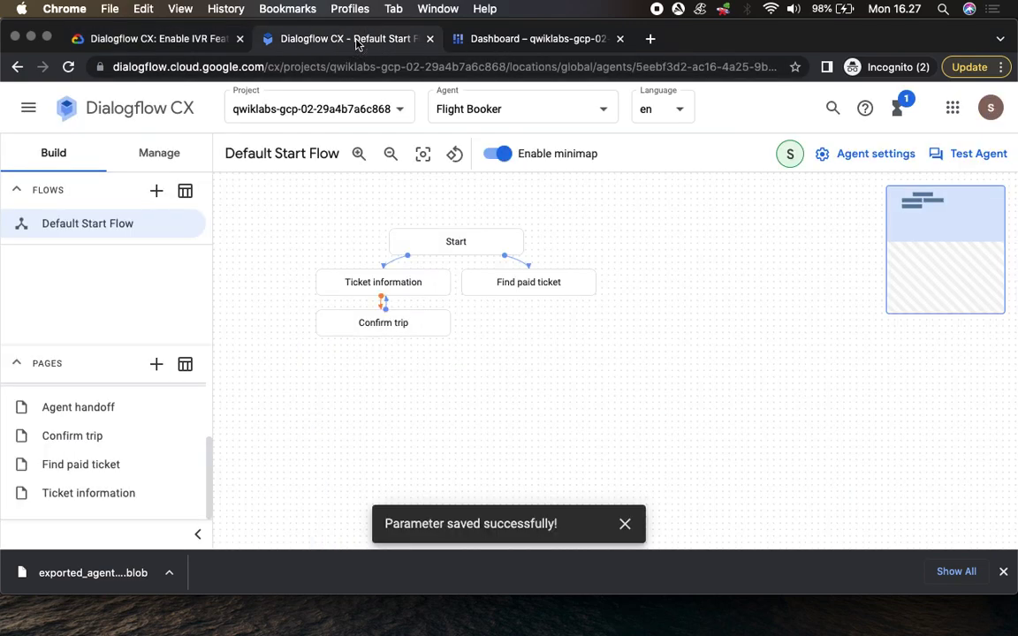
left_click(391, 334)
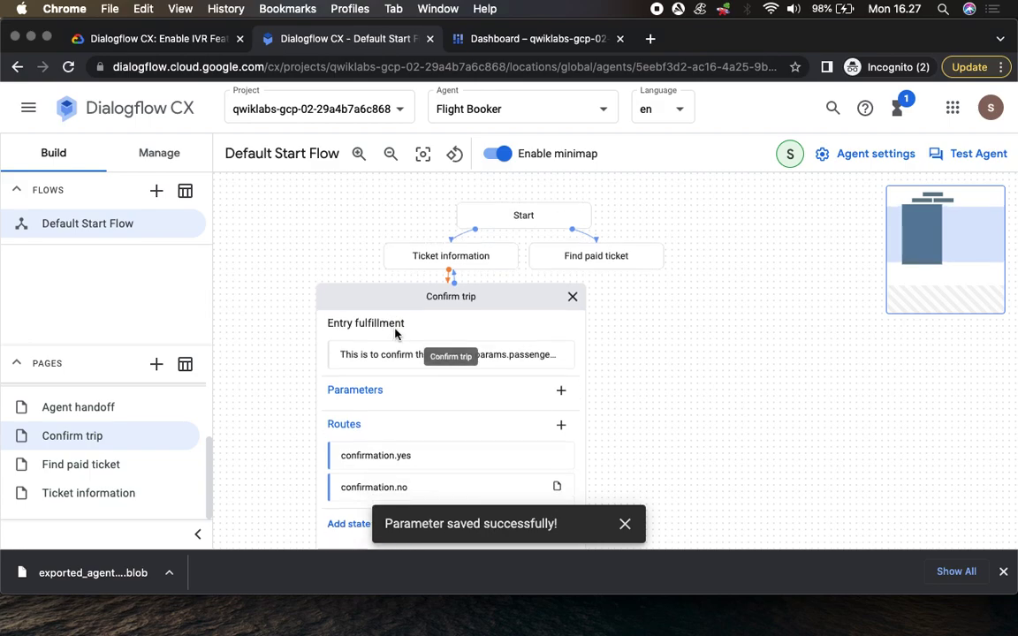
Check the lab illustration and open the Confirm trip page's entry fulfillment
left_click(159, 41)
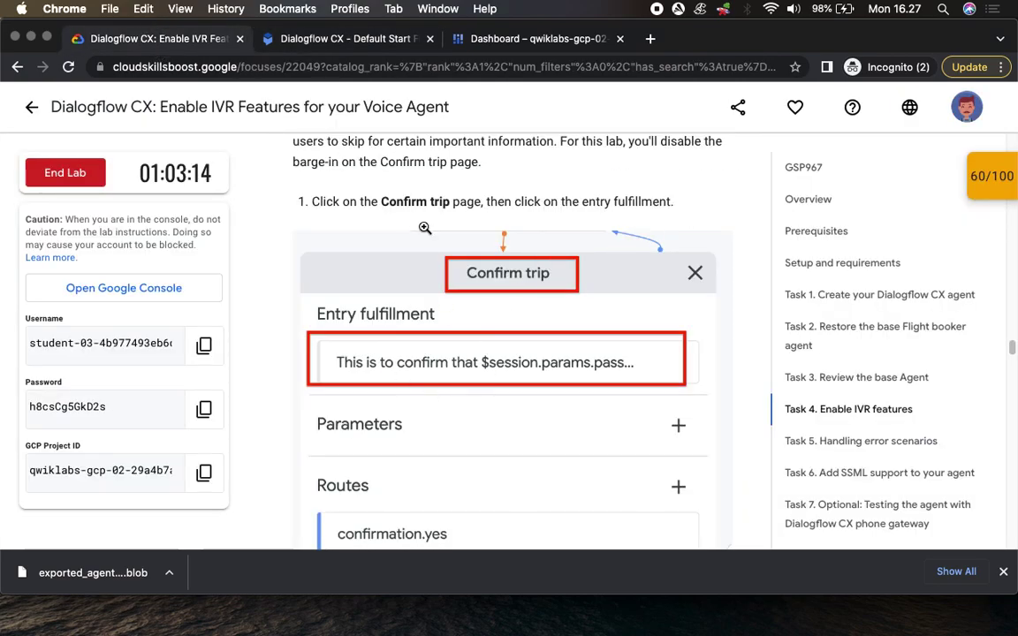
left_click(311, 39)
scroll(399, 241, "up", 2)
left_click(416, 375)
scroll(416, 380, "down", 3)
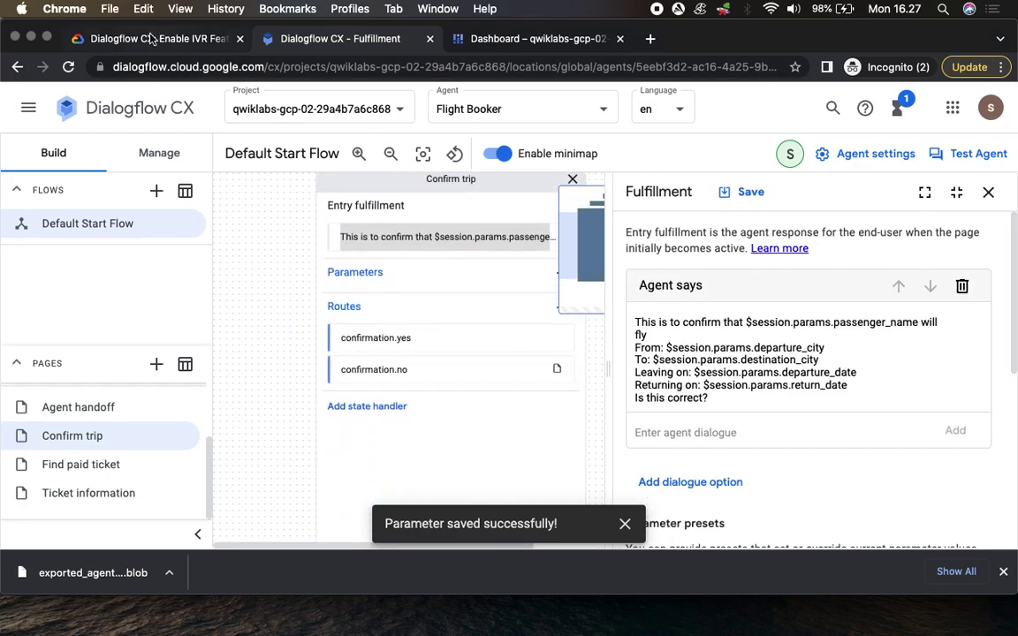
Compare the Barge-in options in the entry fulfillment's advanced speech settings with the lab instructions
left_click(150, 39)
scroll(485, 392, "down", 10)
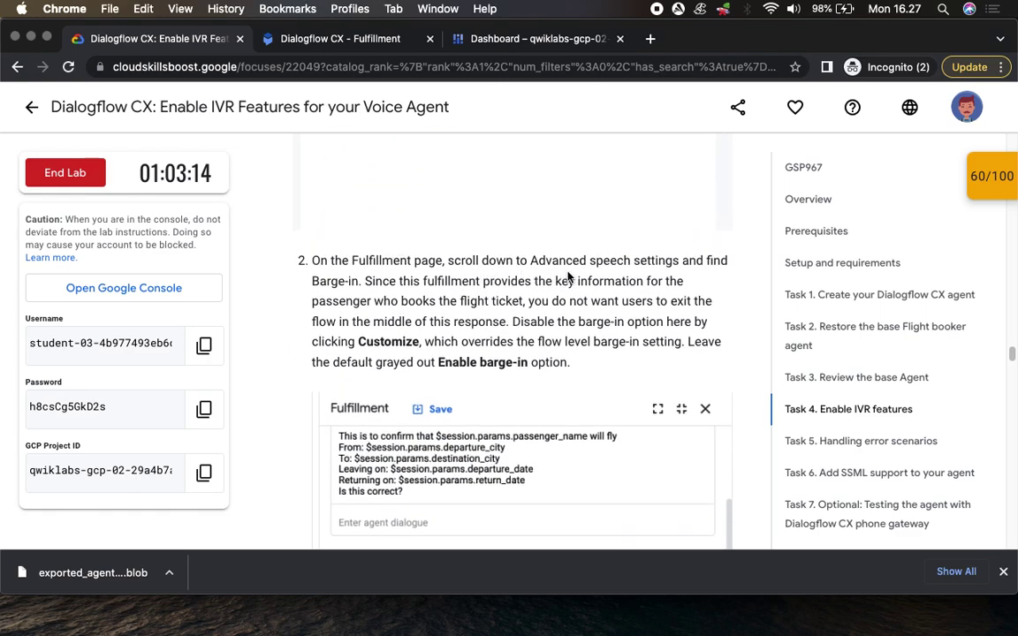
left_click(340, 39)
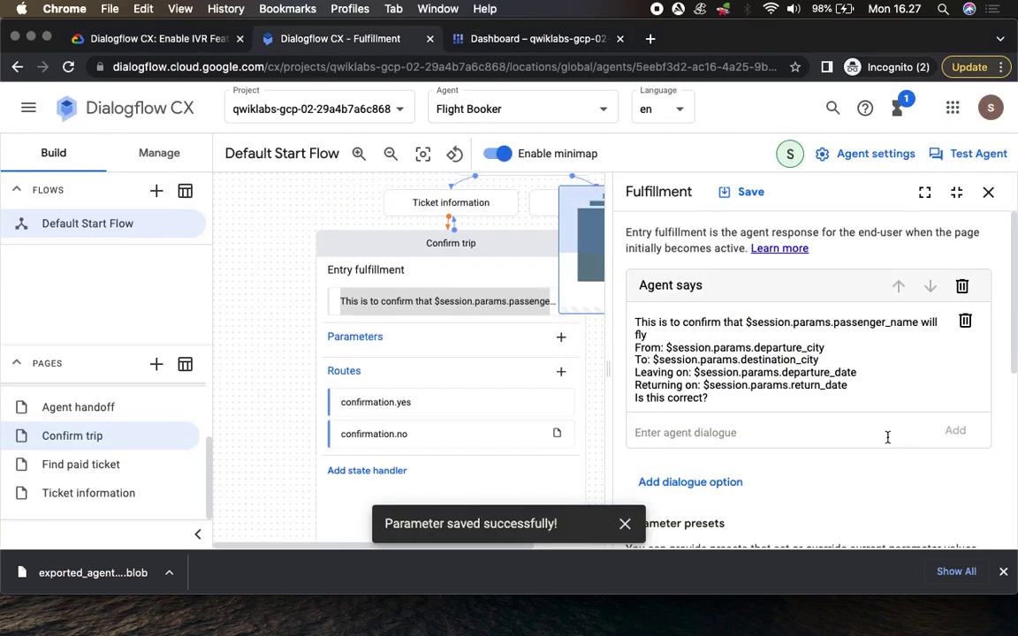
scroll(862, 437, "down", 3)
scroll(861, 440, "down", 5)
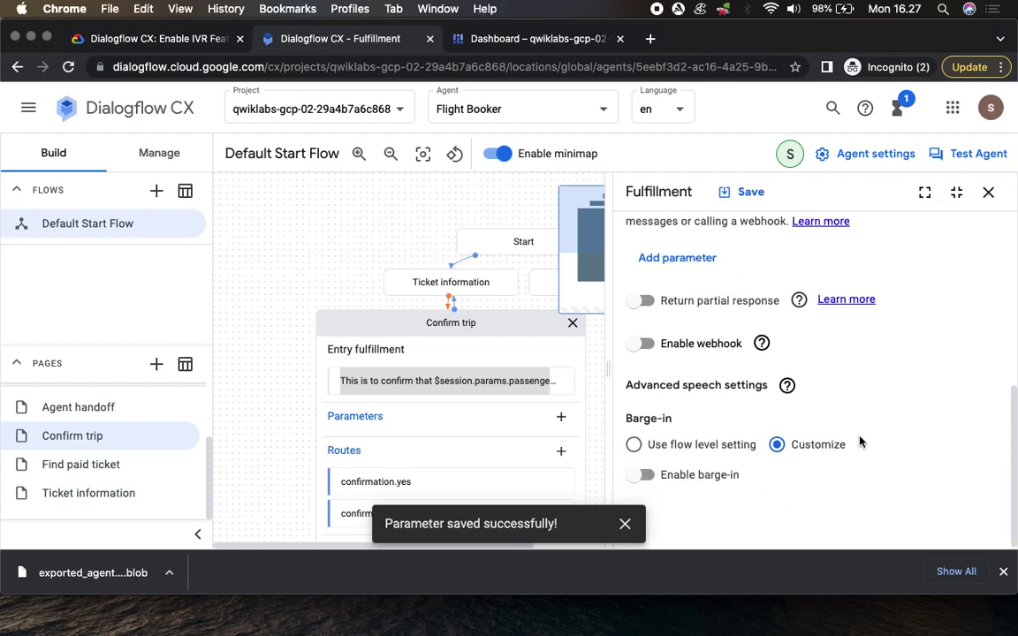
left_click(131, 39)
scroll(501, 408, "down", 10)
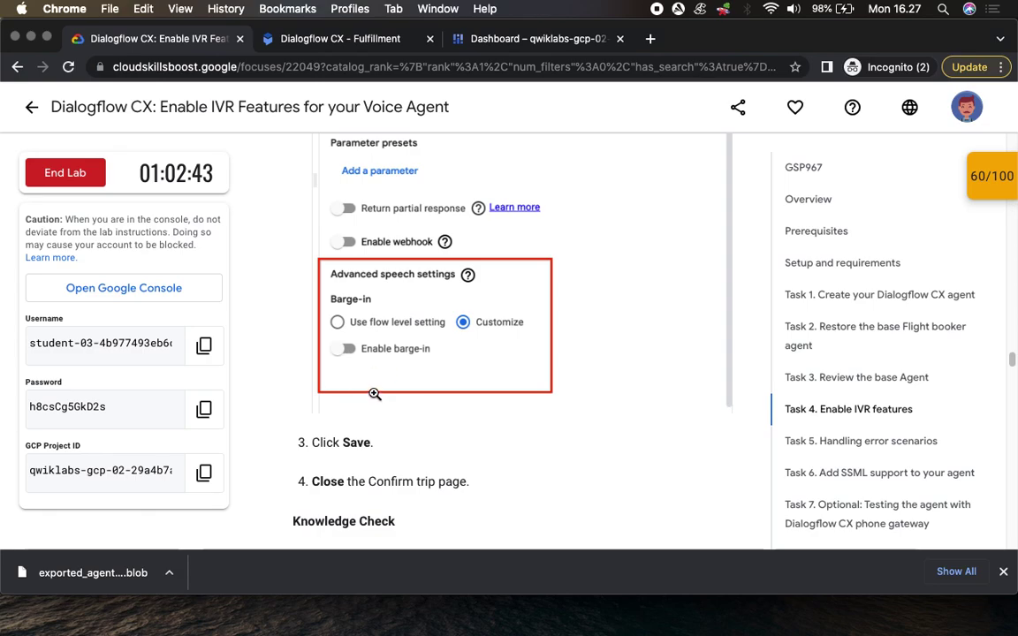
scroll(380, 389, "up", 7)
scroll(424, 385, "up", 3)
scroll(484, 395, "down", 10)
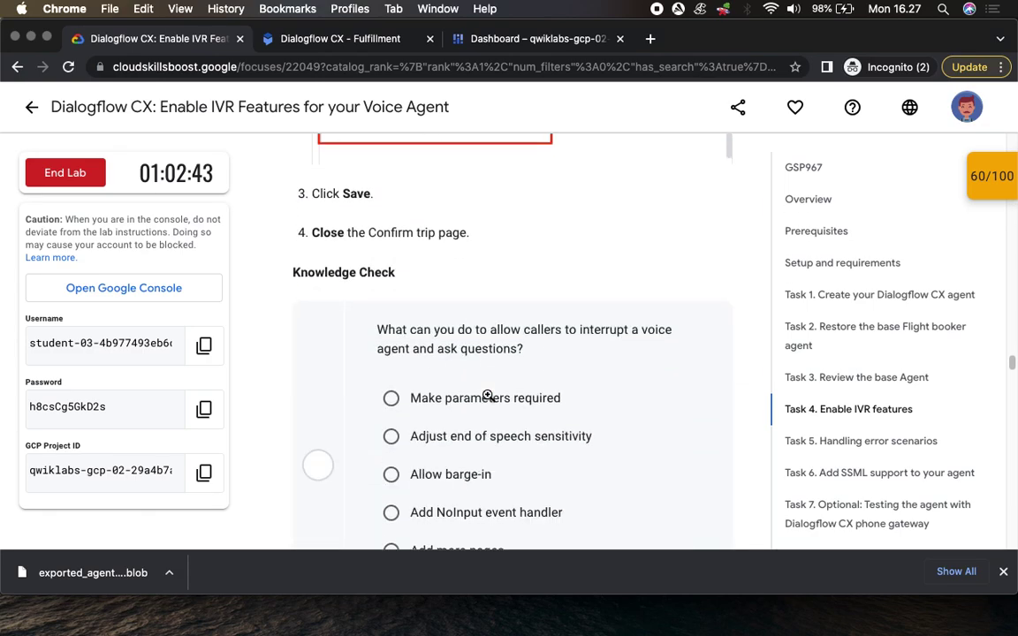
Turn on Enable barge-in for the Confirm trip entry fulfillment, save it and close the page
left_click(336, 40)
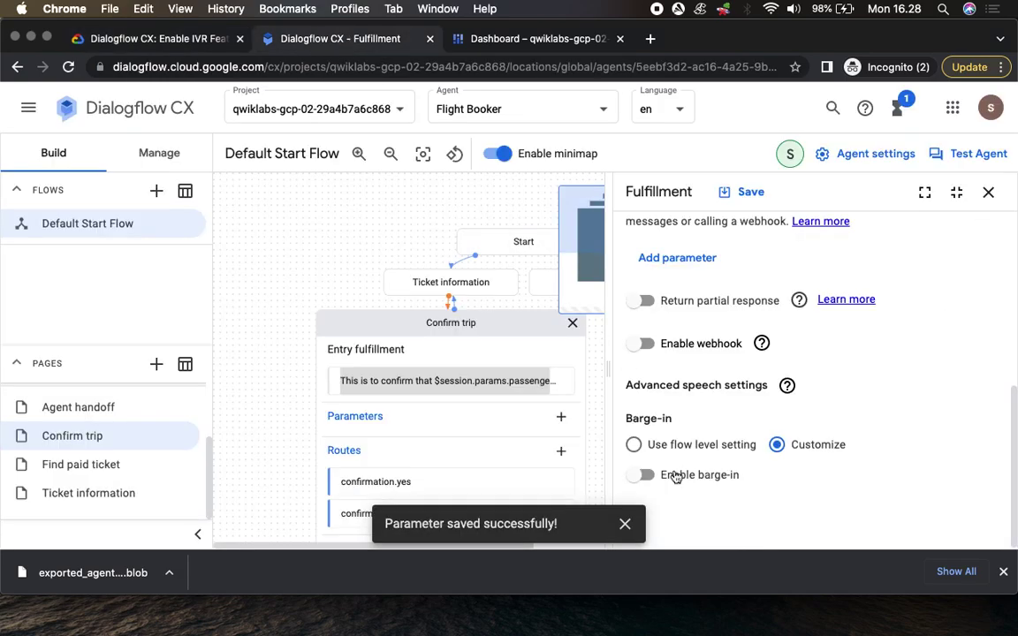
left_click(642, 475)
left_click(750, 192)
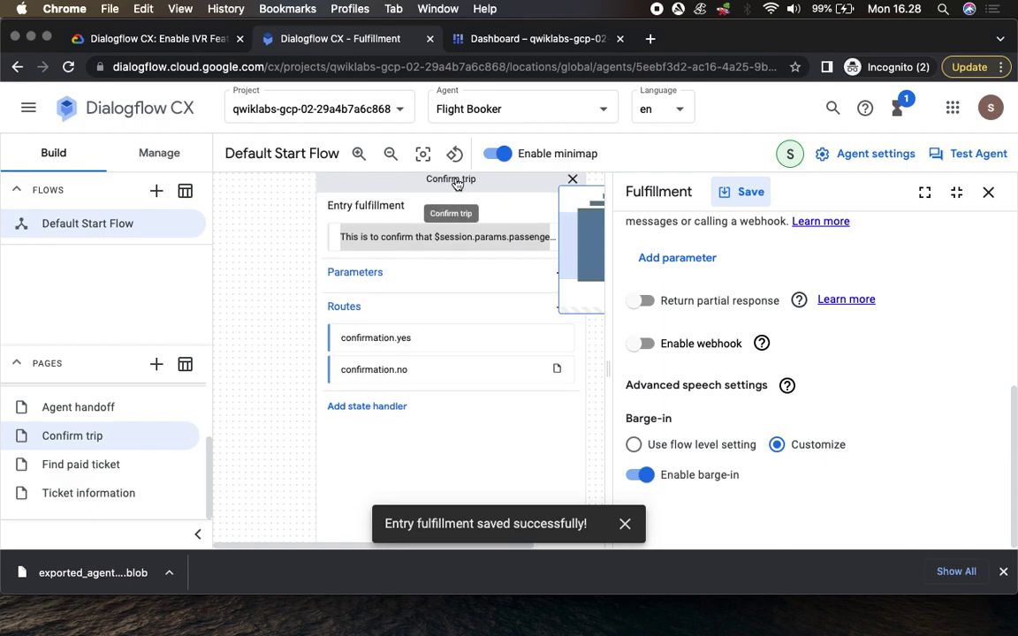
left_click(457, 186)
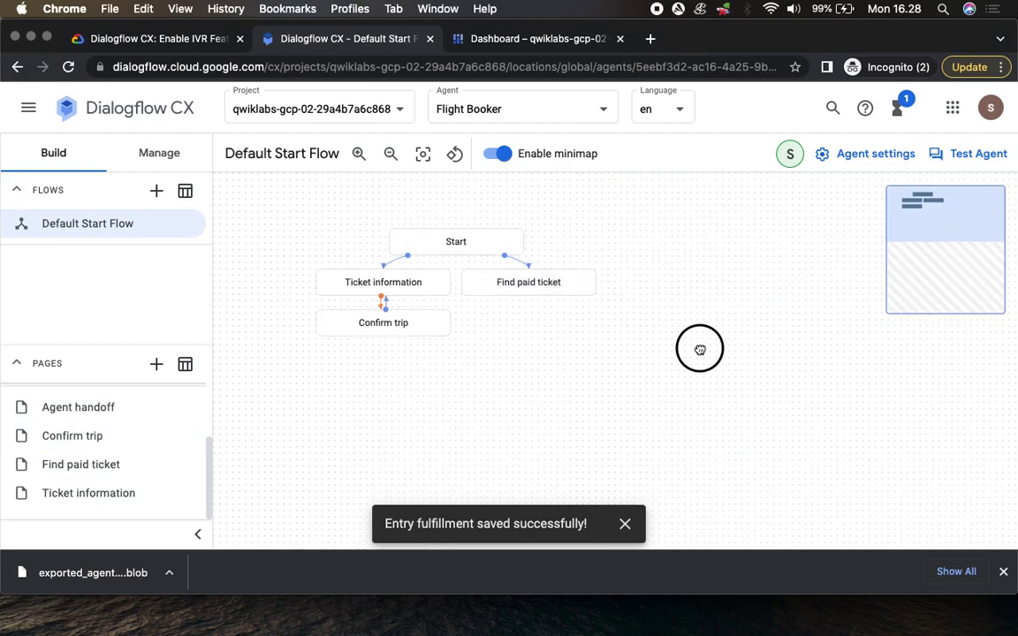
Submit "Allow barge-in" as the lab's knowledge check answer on letting callers interrupt a voice agent
left_click(150, 40)
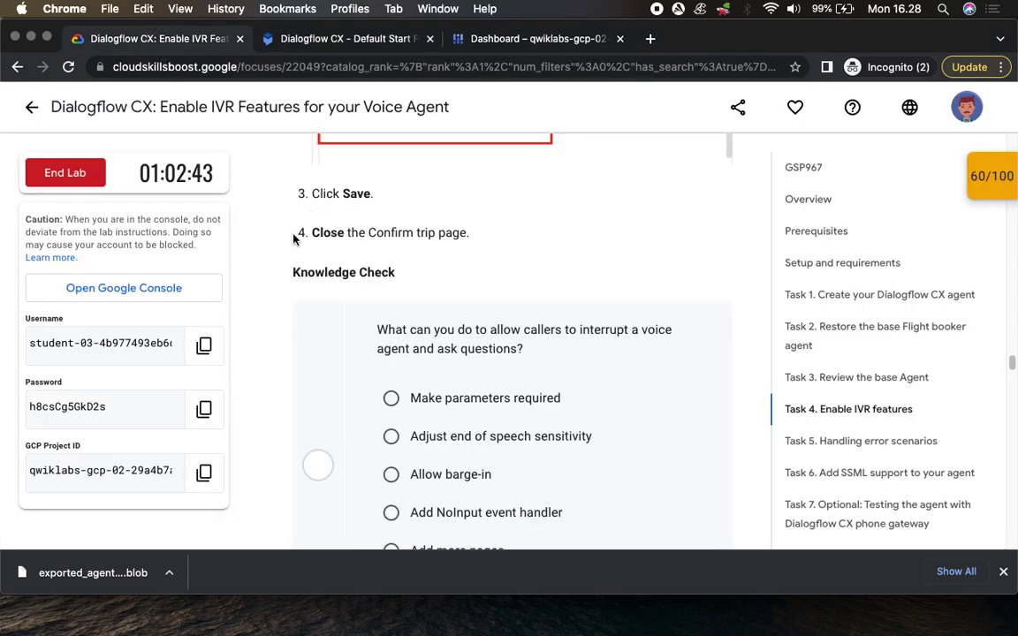
scroll(519, 307, "down", 2)
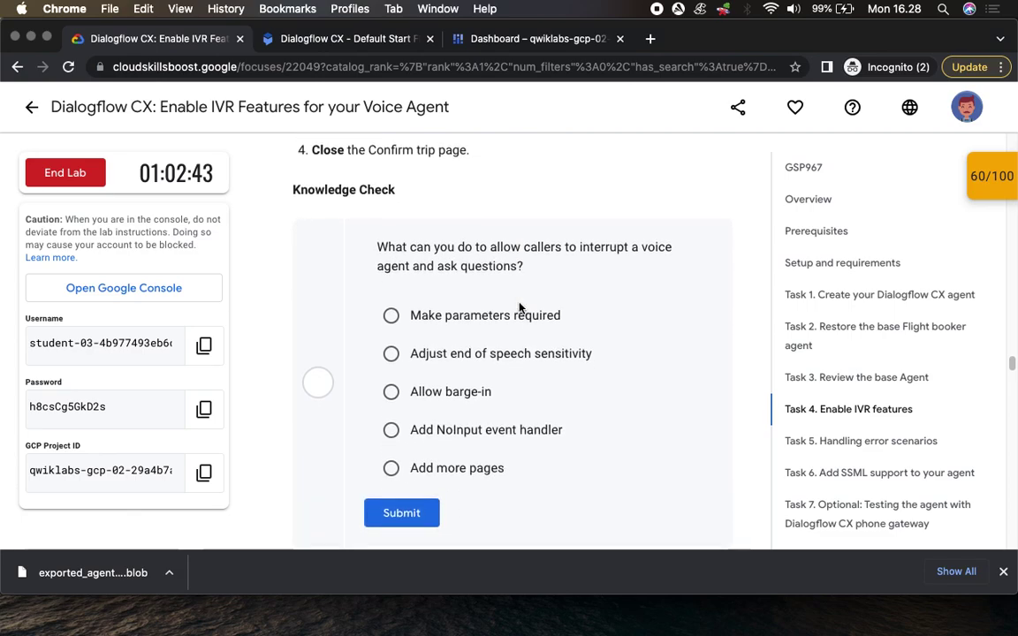
left_click(390, 392)
left_click(407, 520)
Read the lab's Task 5 NoInput instructions and open the confirmation_number parameter on the Find paid ticket page
scroll(585, 447, "down", 5)
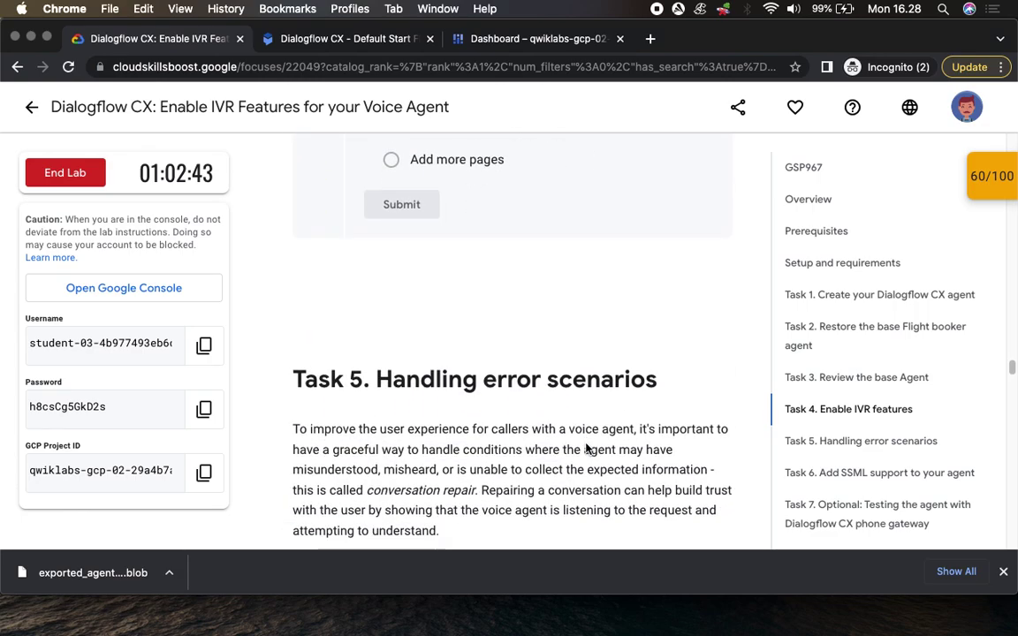
scroll(585, 444, "down", 1)
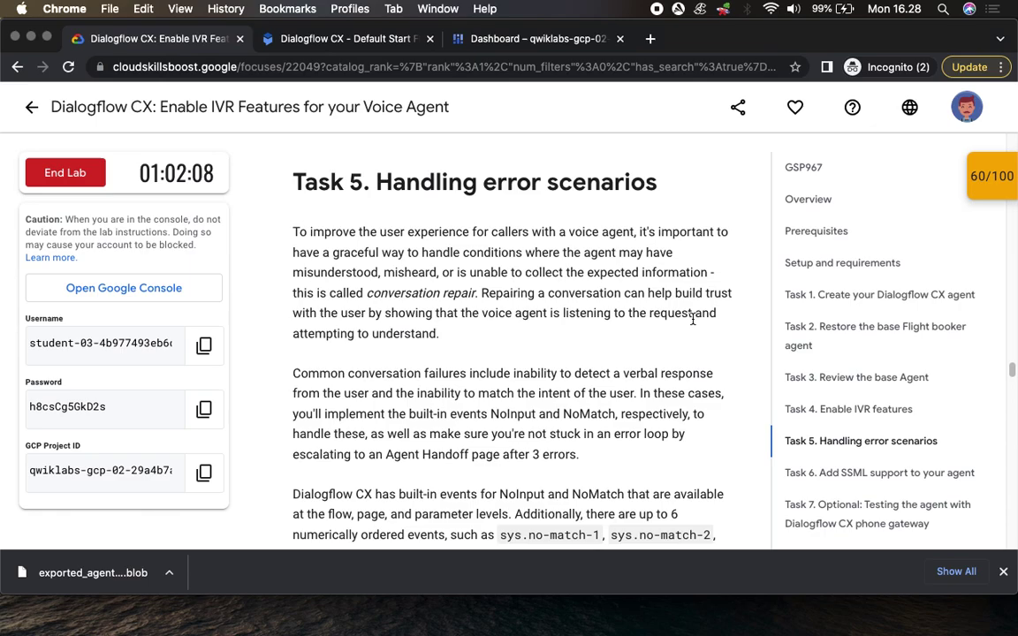
scroll(381, 449, "down", 5)
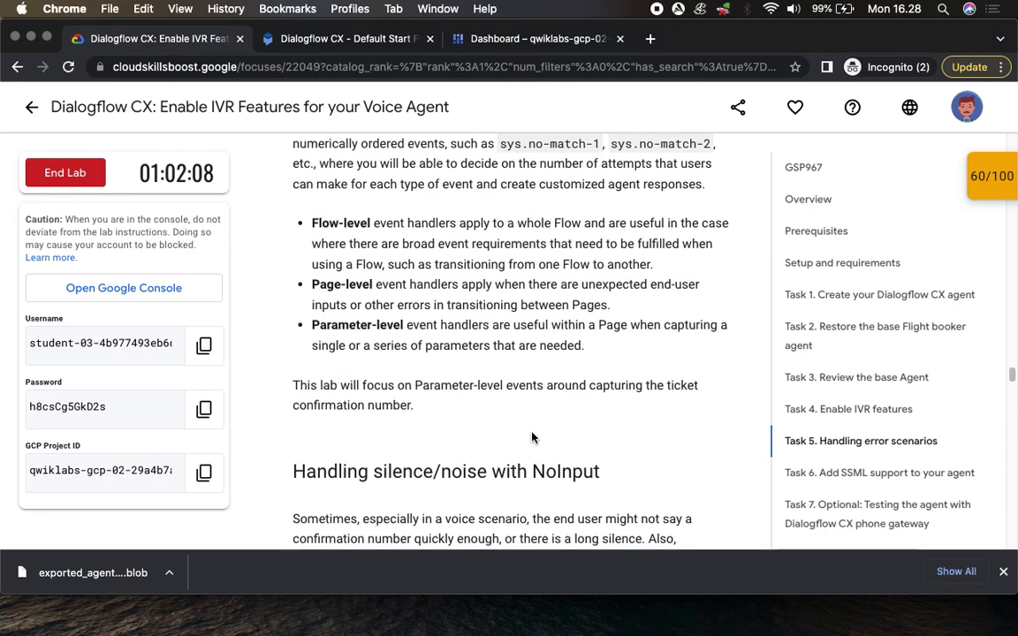
scroll(531, 437, "down", 3)
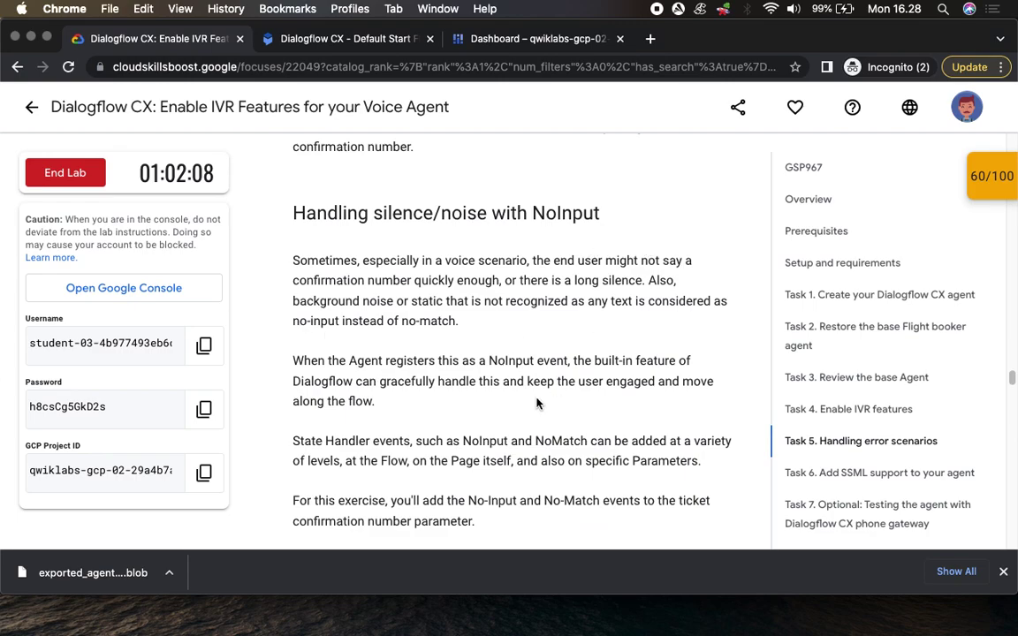
scroll(334, 270, "down", 3)
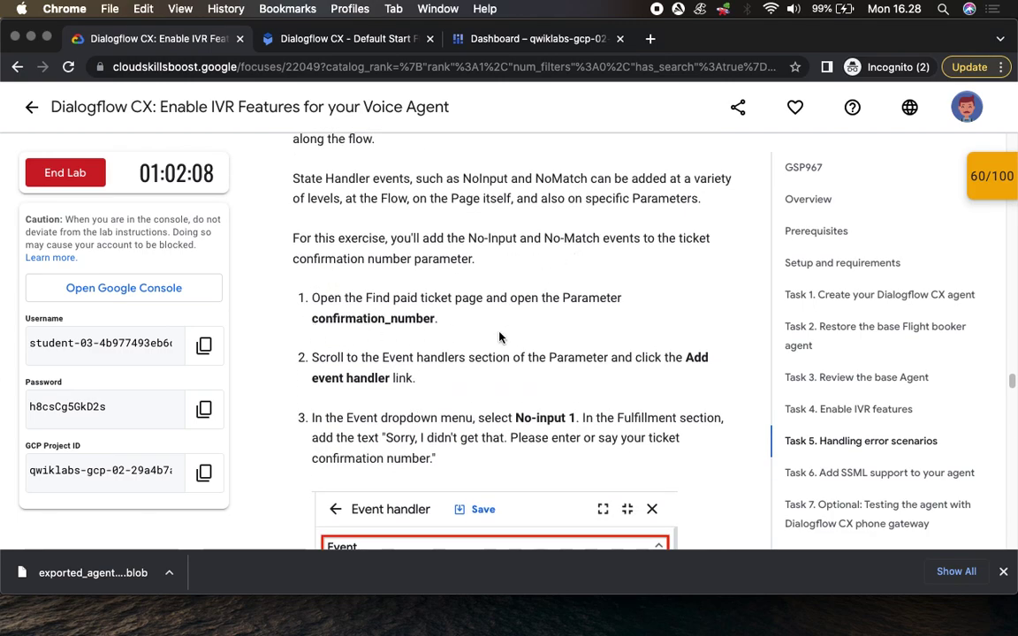
scroll(500, 334, "down", 1)
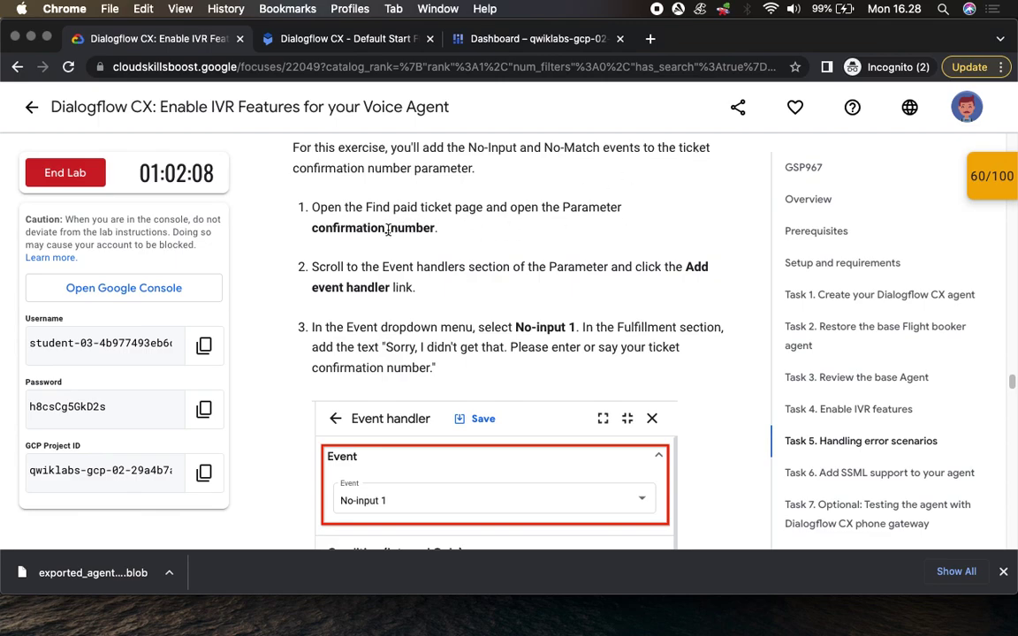
left_click(311, 39)
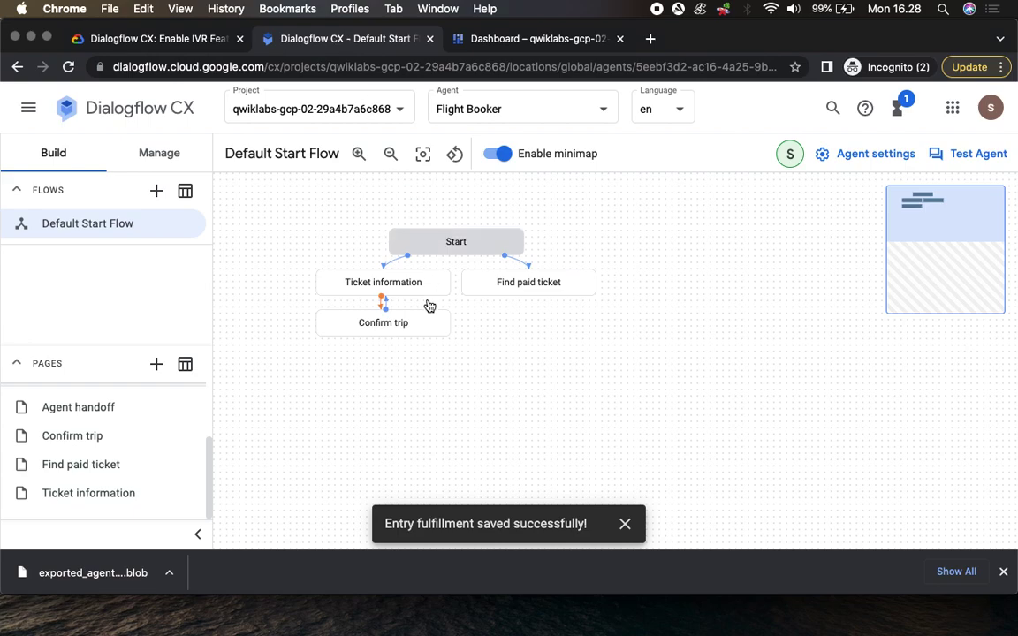
left_click(527, 284)
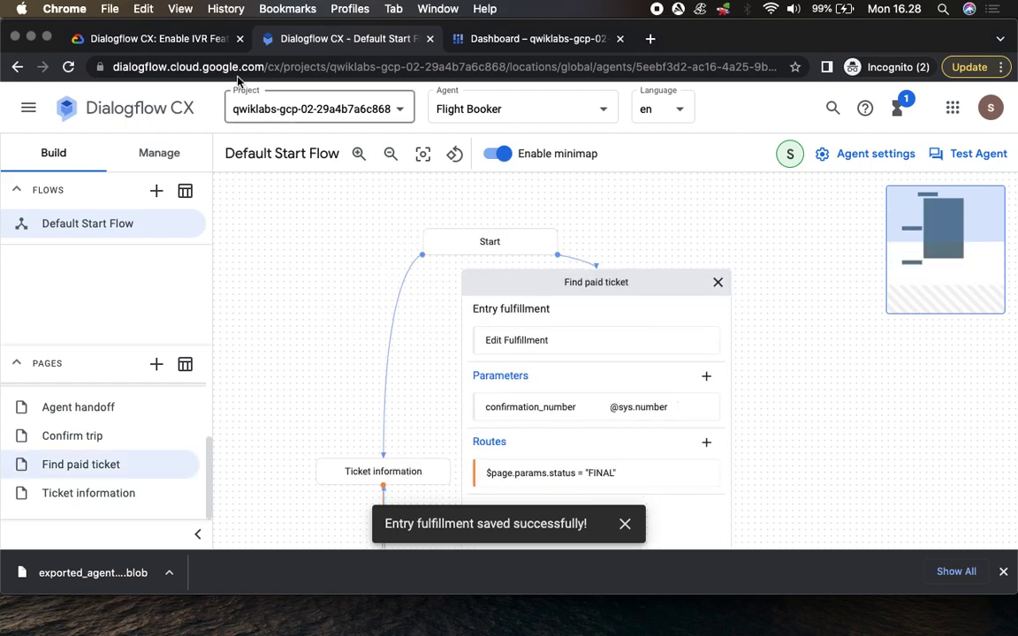
left_click(185, 38)
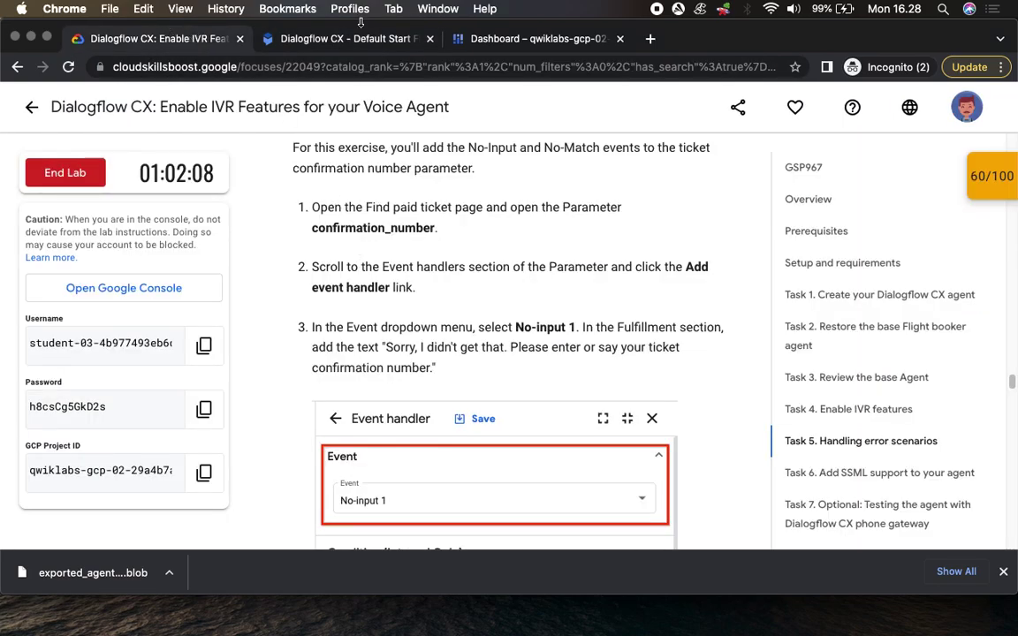
left_click(322, 35)
left_click(538, 405)
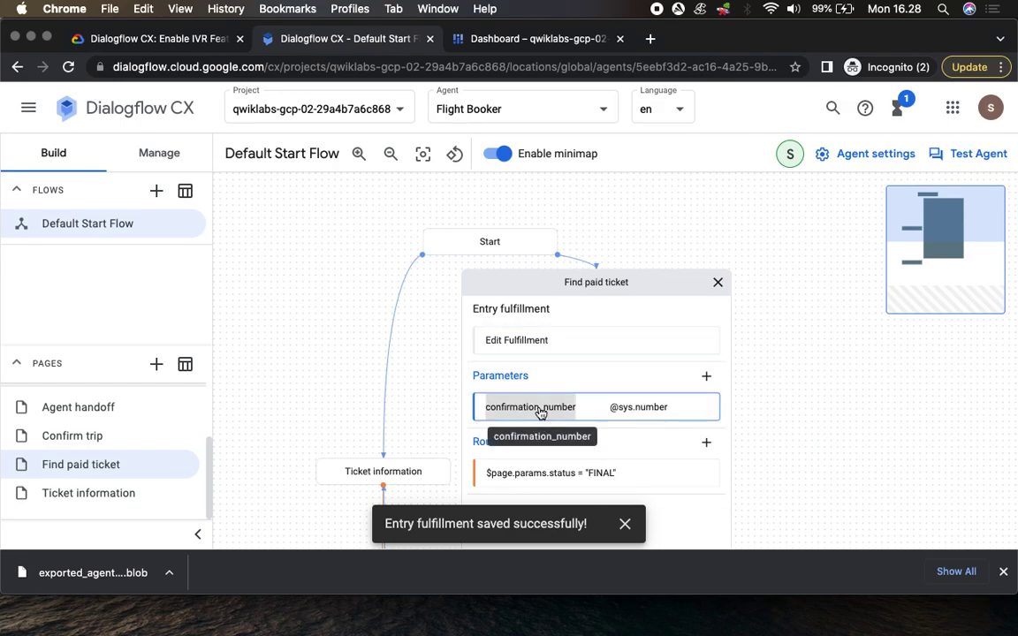
Check the lab's event handler instructions and add a new event handler to the confirmation_number parameter
left_click(169, 39)
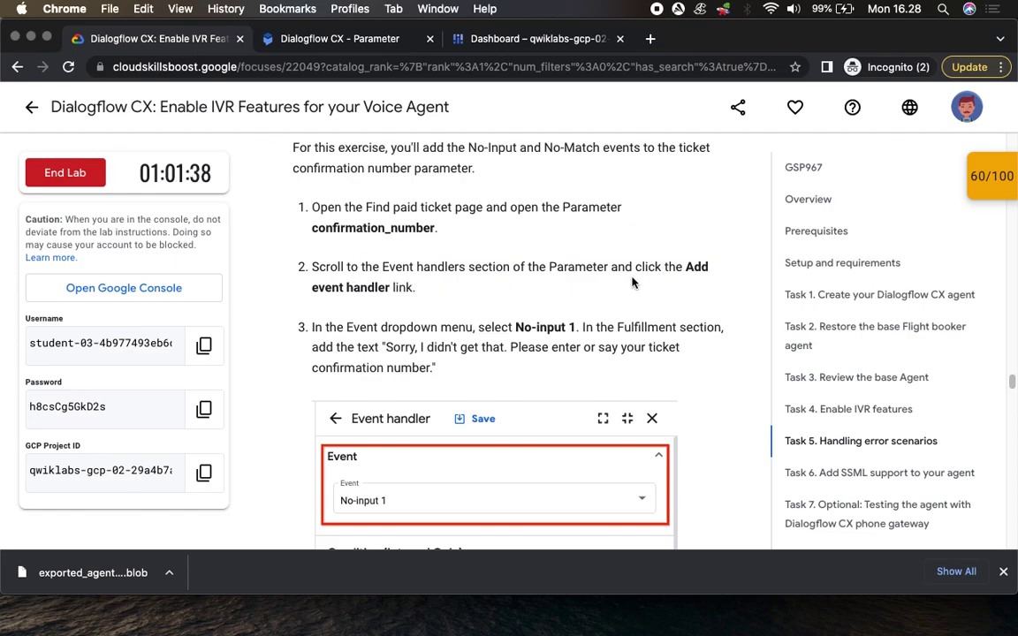
left_click(339, 38)
scroll(851, 439, "down", 5)
scroll(851, 439, "down", 5)
scroll(850, 439, "down", 5)
scroll(851, 437, "down", 4)
scroll(851, 440, "down", 3)
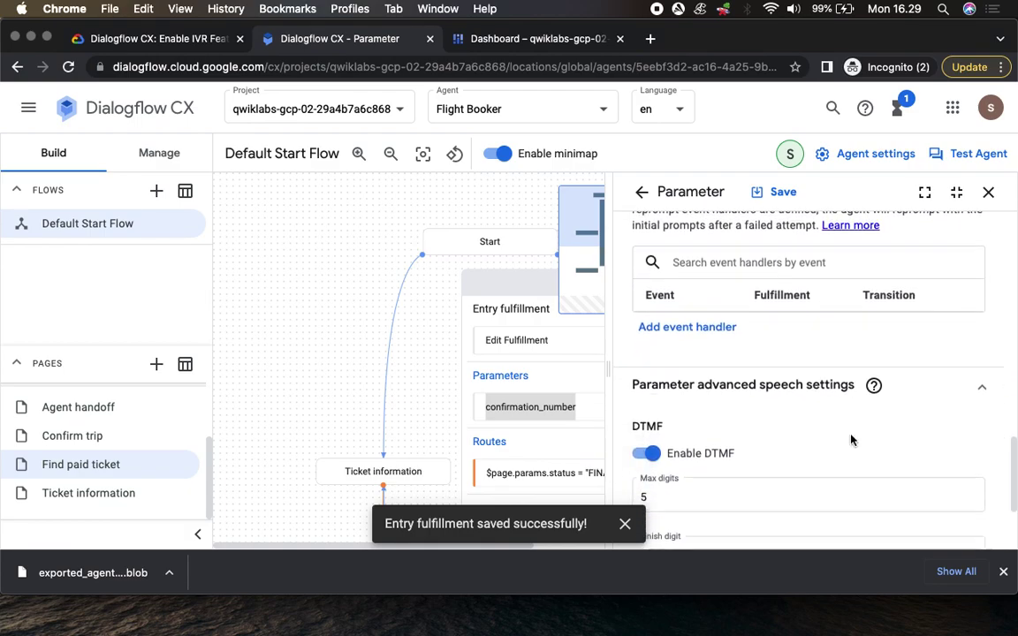
scroll(768, 351, "up", 1)
left_click(702, 342)
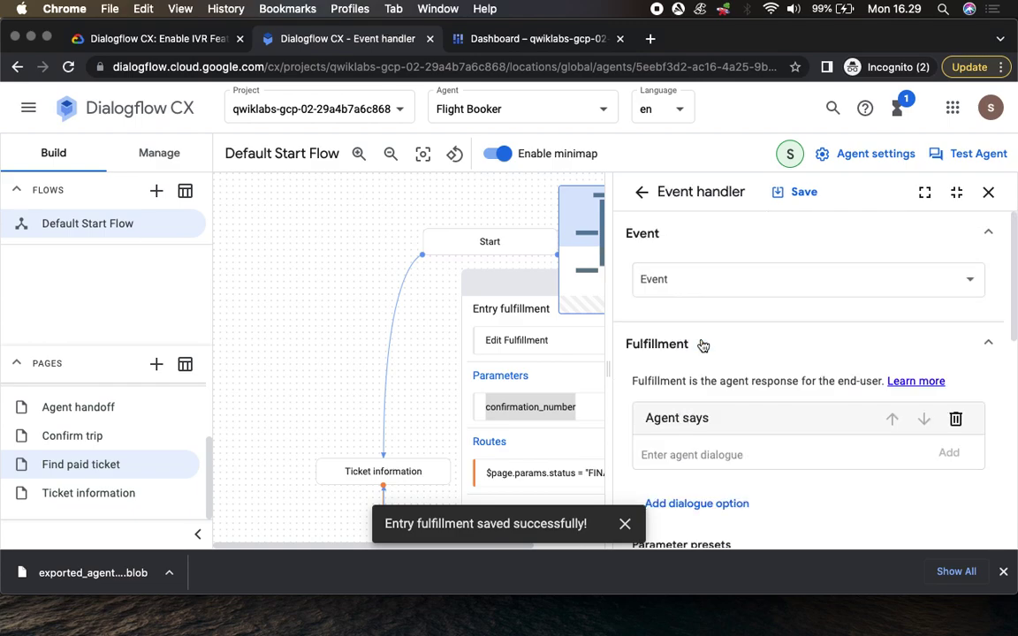
Set the new handler's event to No-input 1, following the lab instructions
left_click(141, 39)
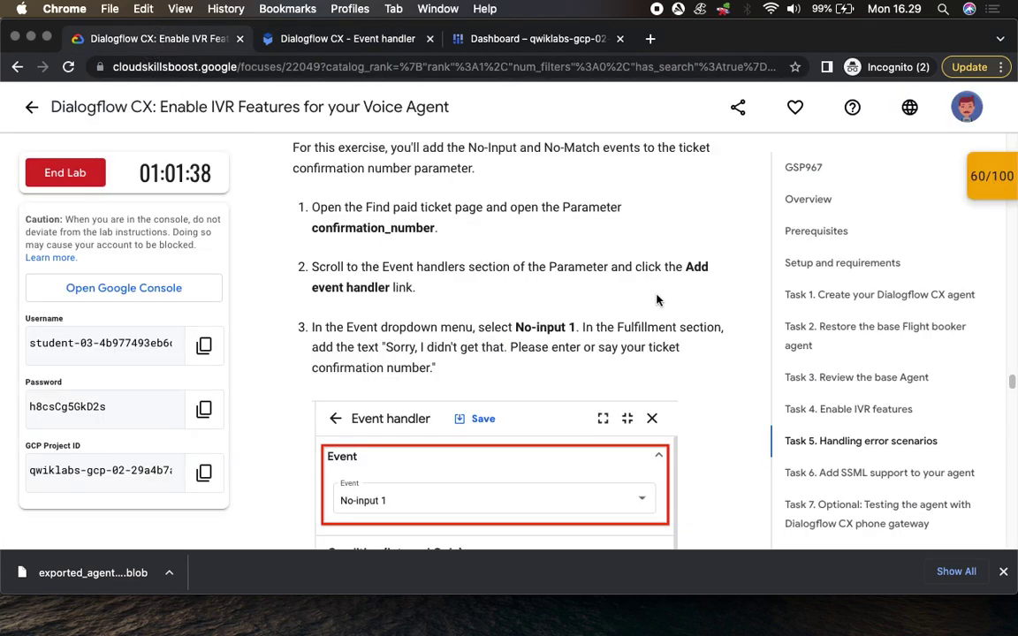
scroll(460, 354, "down", 3)
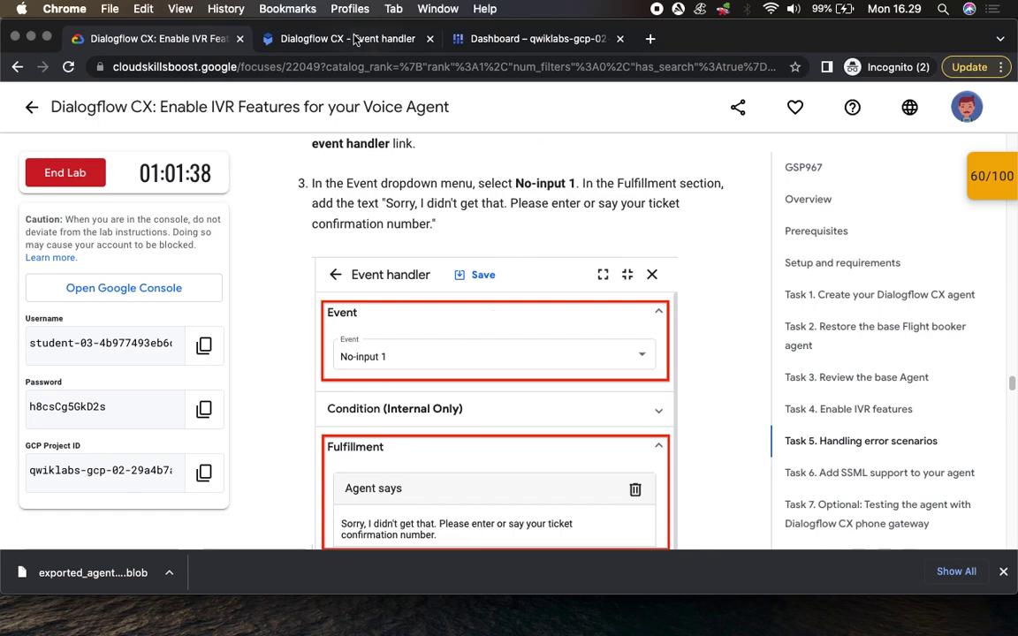
left_click(322, 39)
left_click(739, 287)
left_click(686, 350)
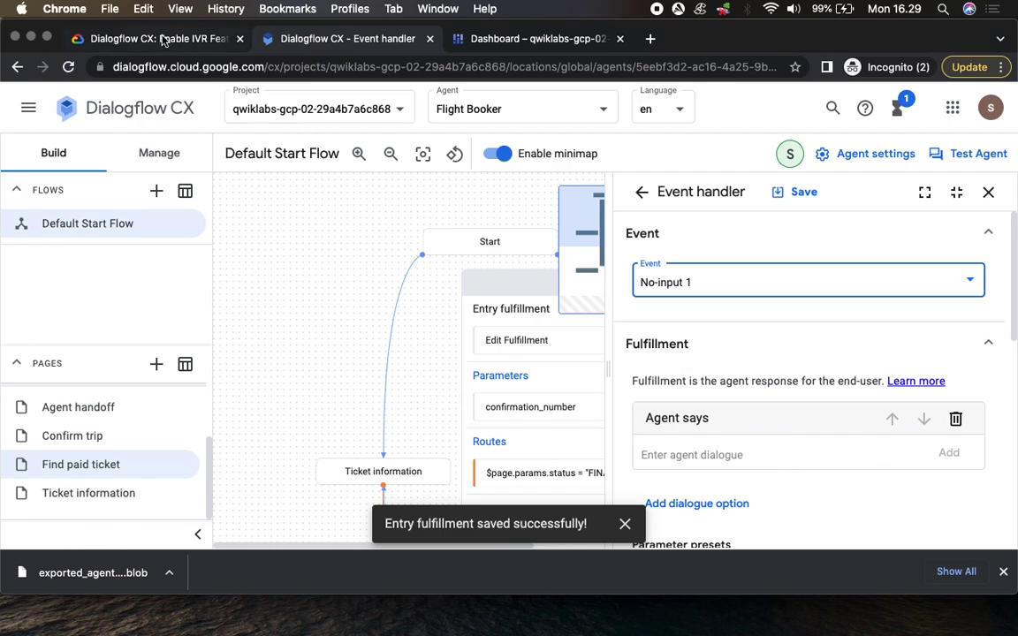
Copy the lab's No-input 1 response into the agent dialogue: "Sorry, I didn't get that. Please enter or say your ticket confirmation number."
left_click(164, 39)
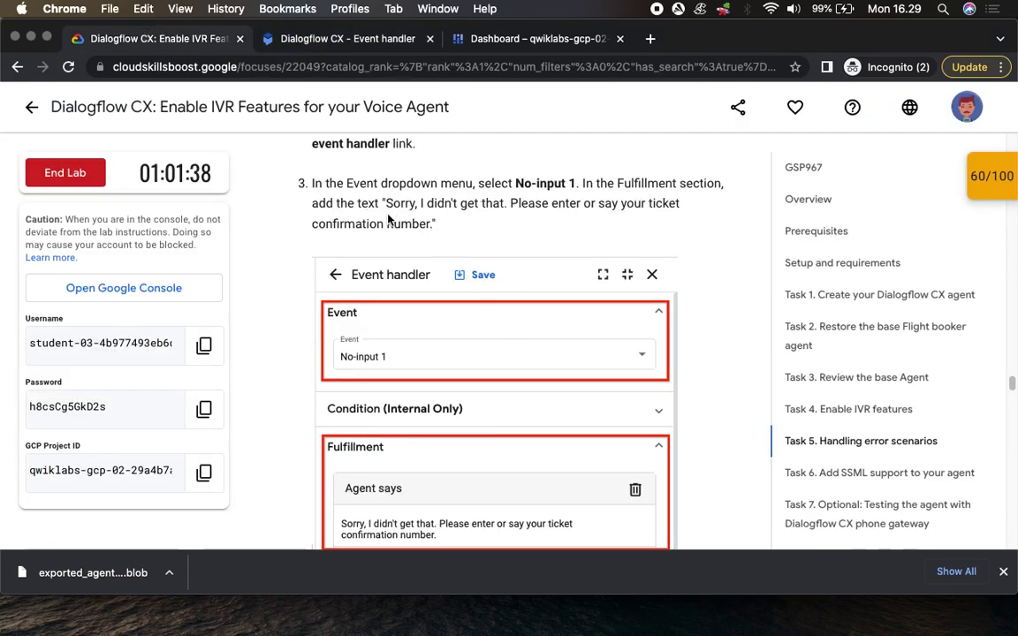
left_click_drag(385, 204, 436, 224)
key("super+c")
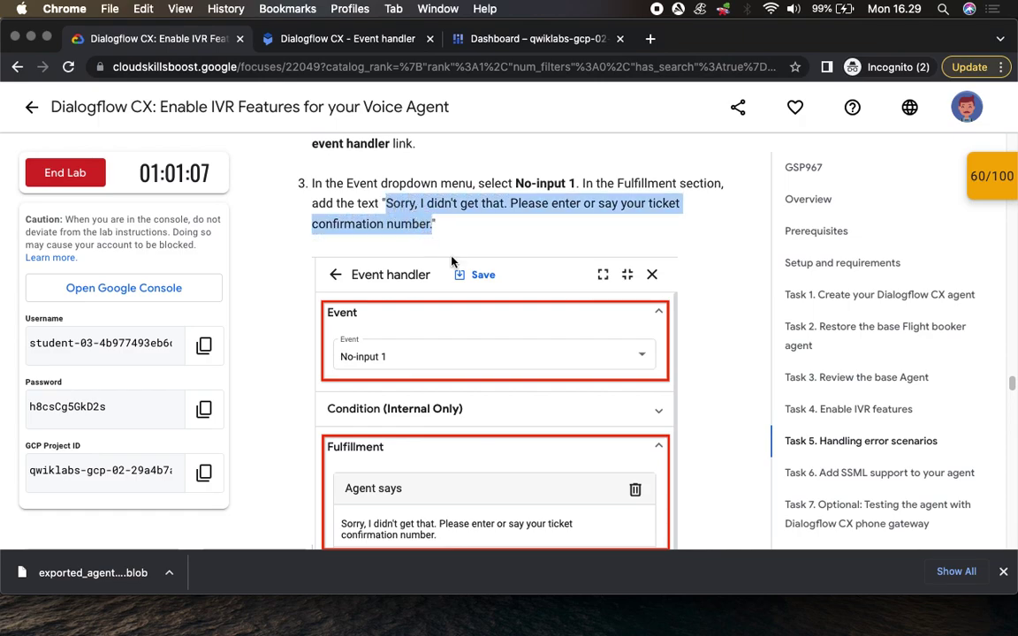
left_click(353, 39)
left_click(702, 454)
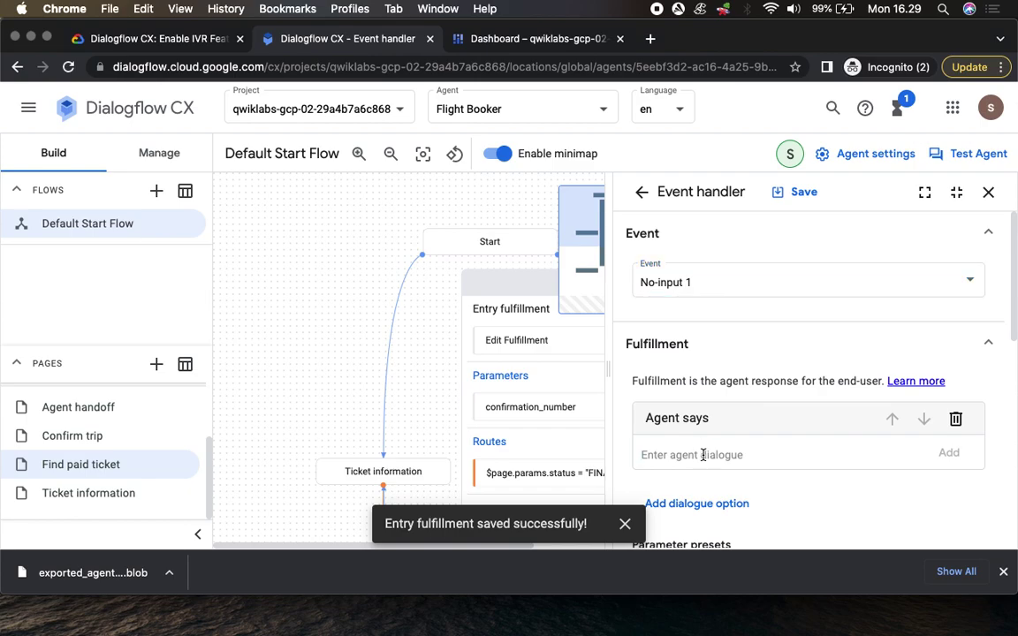
key("super+v")
Check the lab's table of No-input events and save the No-input 1 event handler
left_click(137, 38)
scroll(636, 416, "down", 4)
scroll(636, 418, "down", 2)
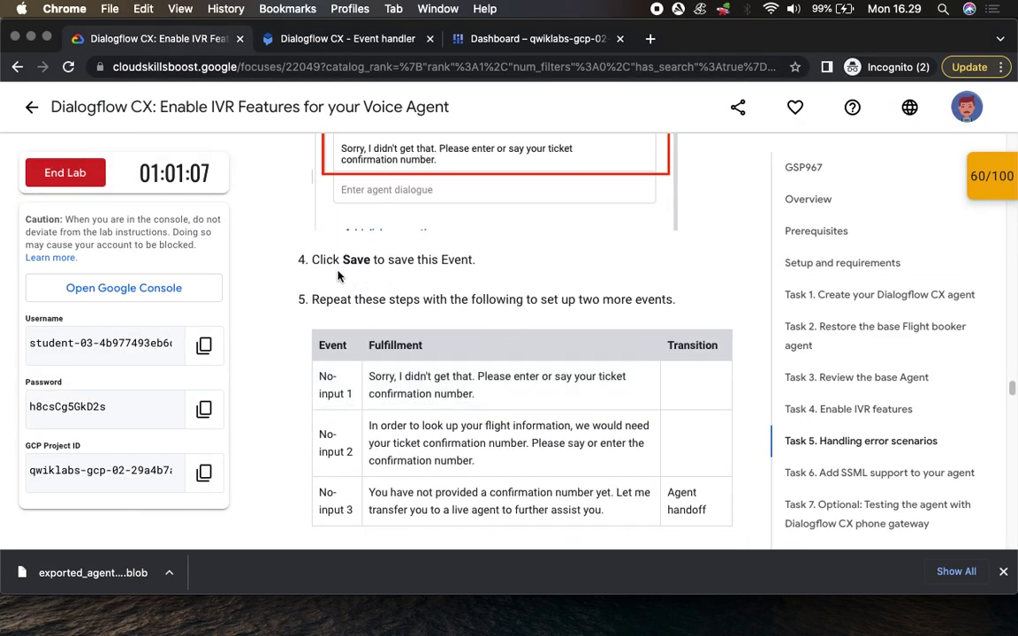
scroll(450, 302, "down", 3)
left_click(357, 40)
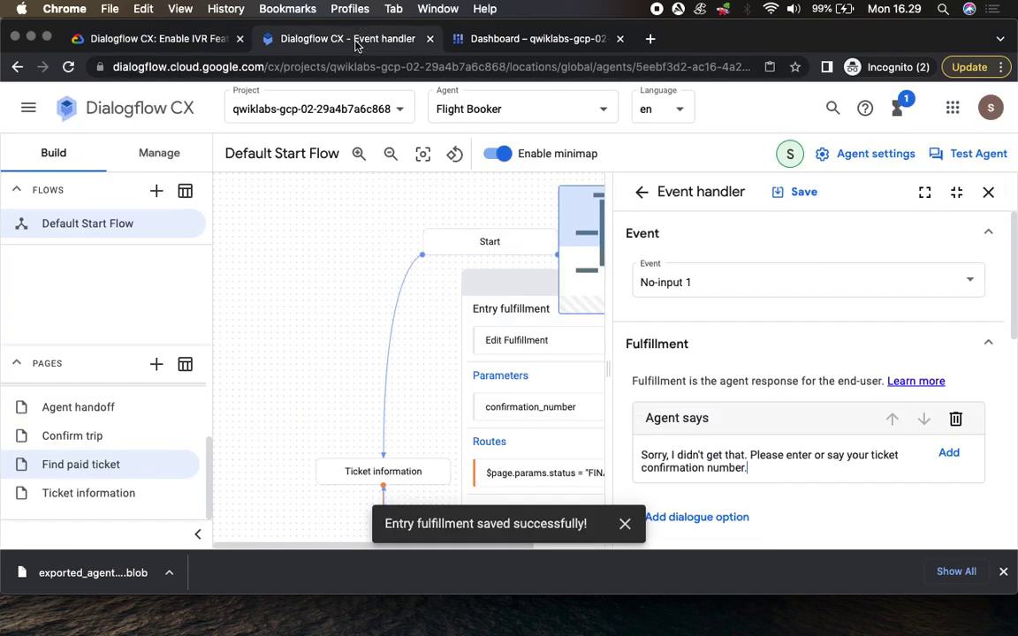
left_click(801, 190)
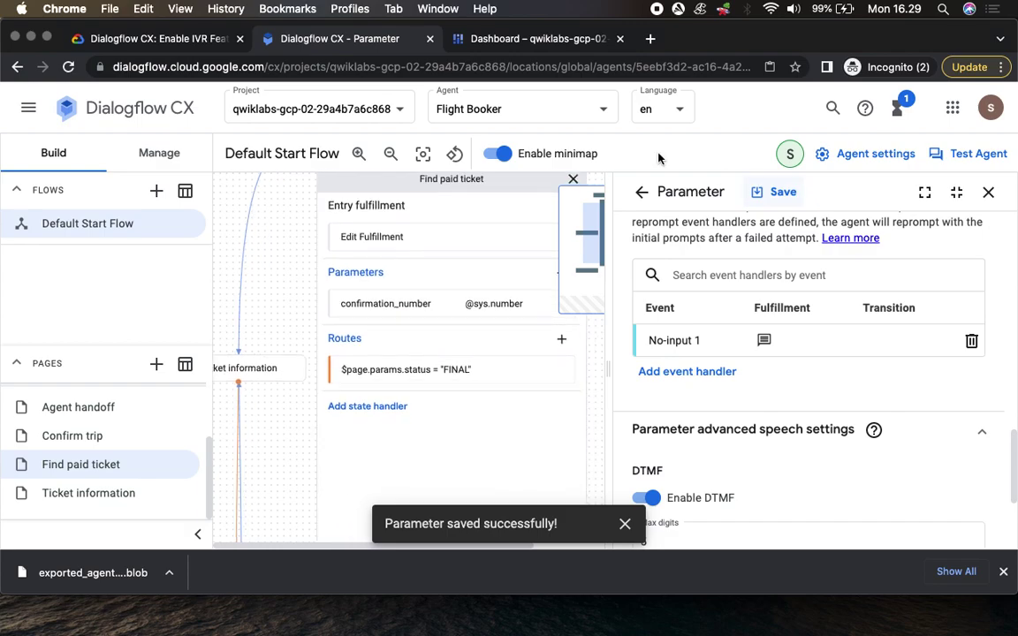
Review the lab's remaining No-input events and add a second event handler for No-input 2 to the parameter
left_click(175, 43)
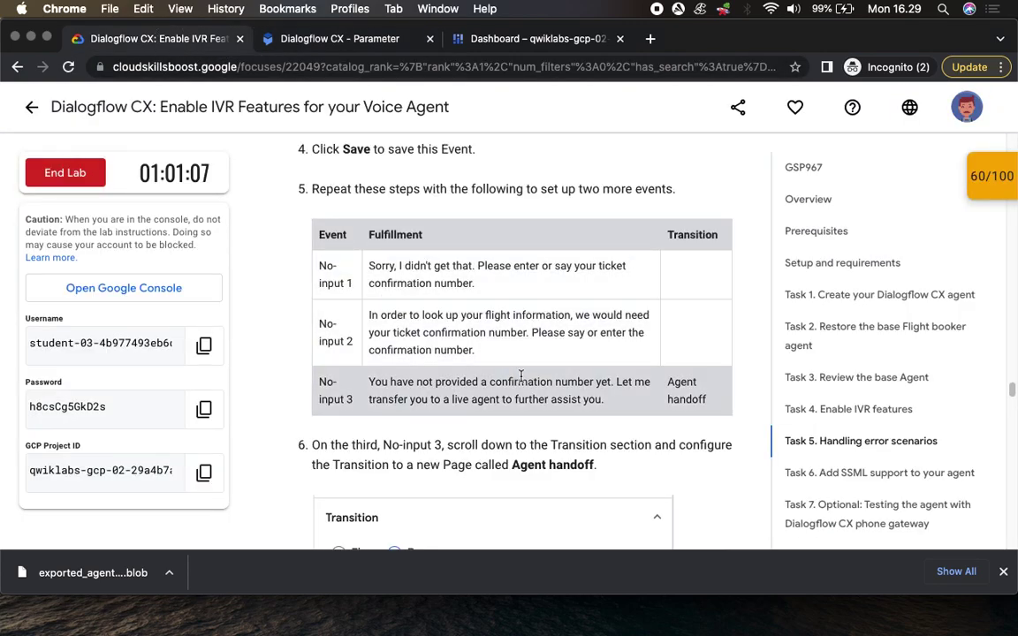
scroll(521, 375, "up", 5)
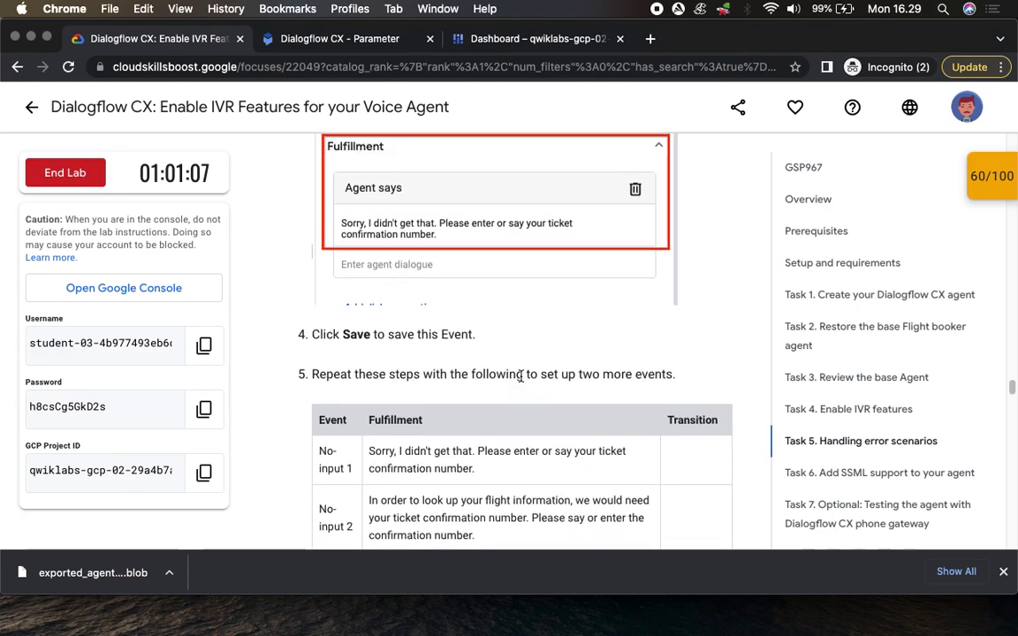
scroll(521, 376, "down", 8)
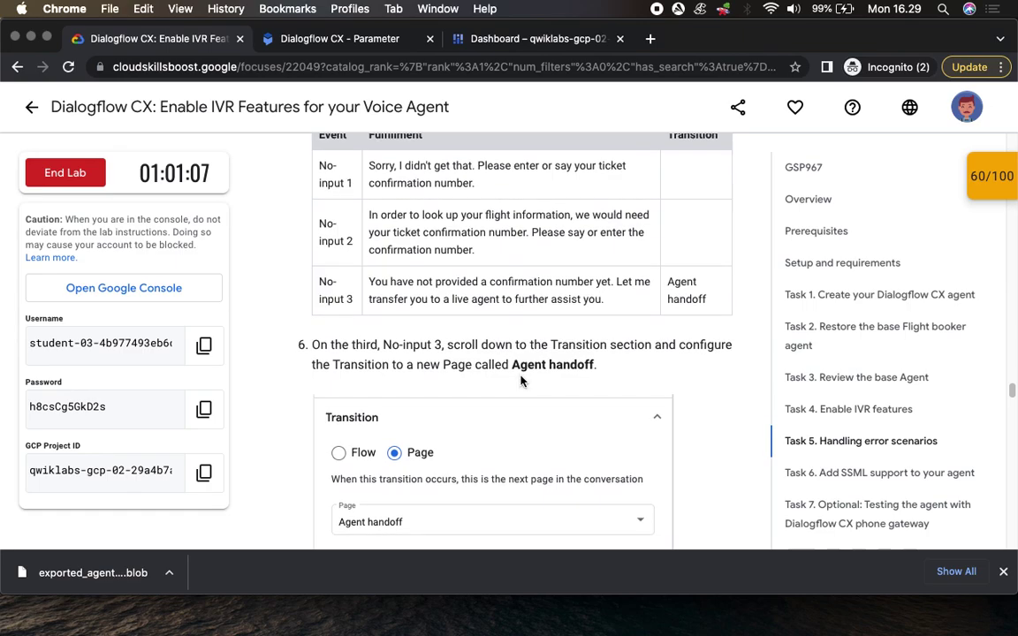
left_click(291, 40)
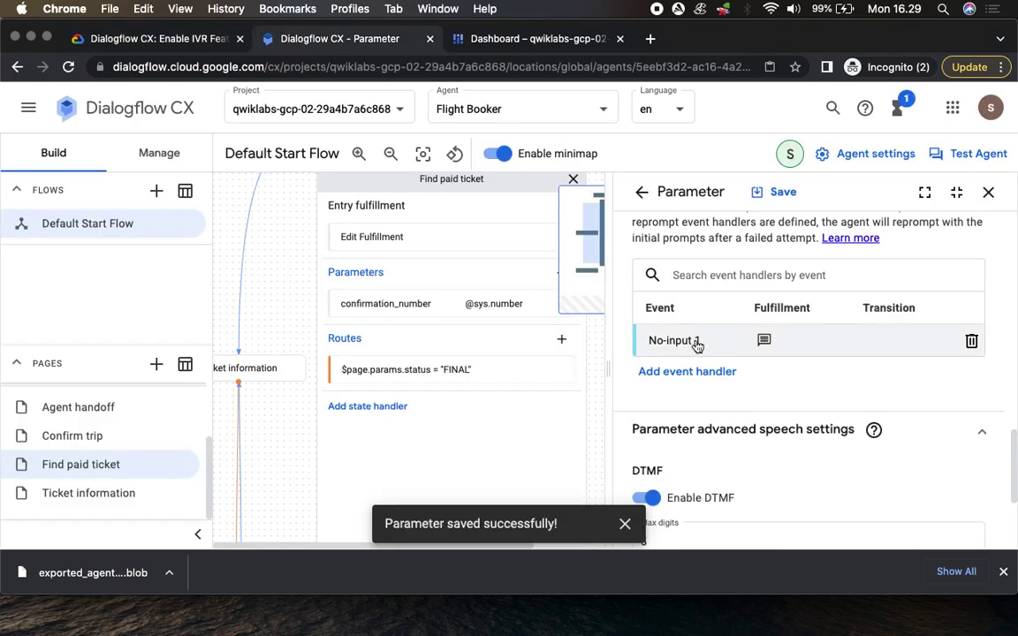
left_click(689, 374)
left_click(672, 288)
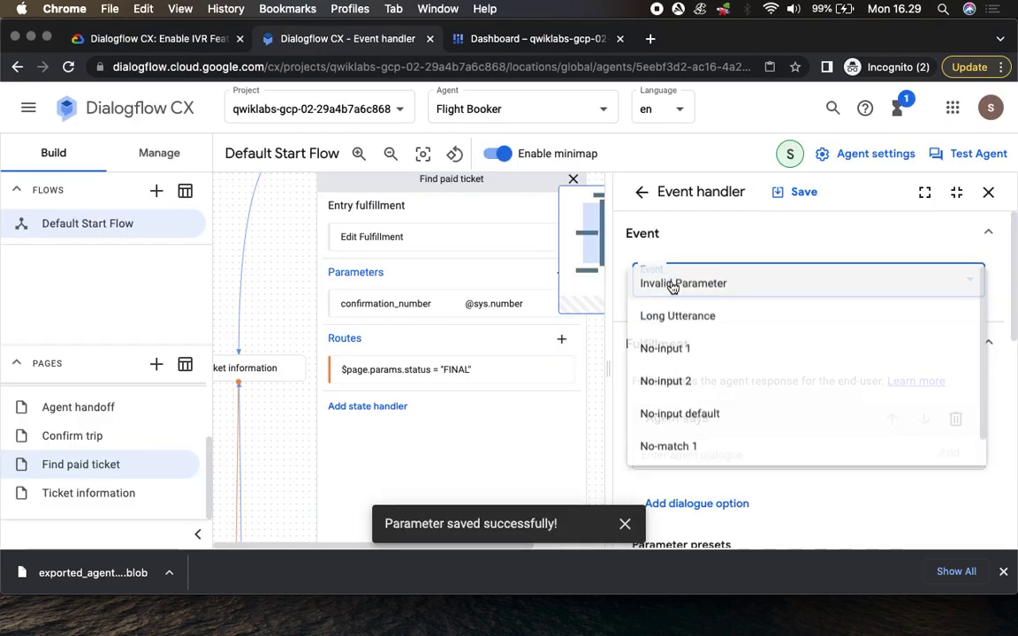
left_click(681, 390)
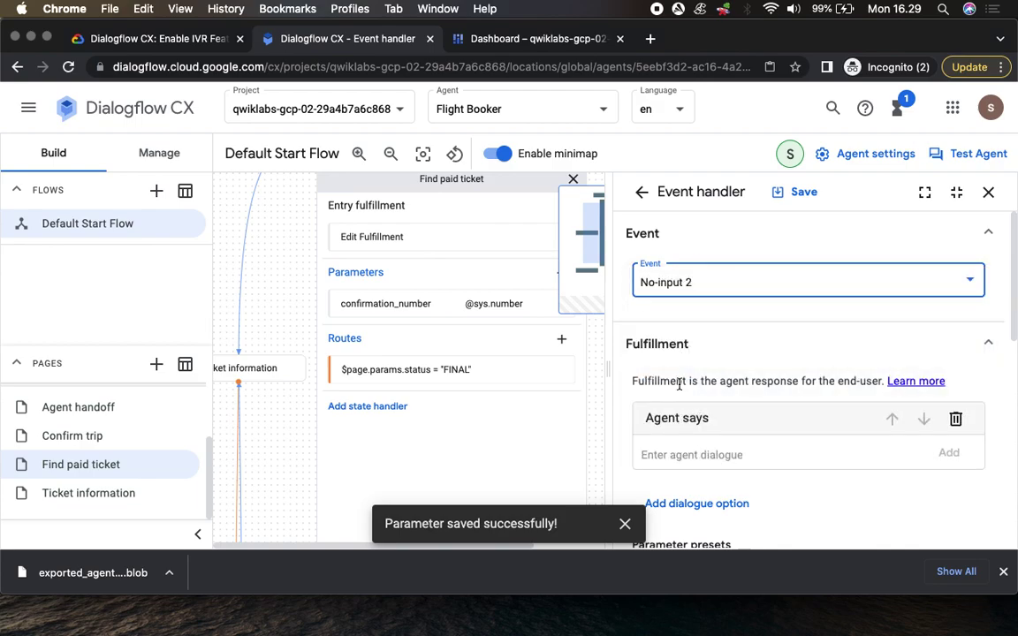
Save the No-input 2 response "In order to look up your flight information, we would need your ticket confirmation number. Please say or enter the confirmation number."
left_click(150, 37)
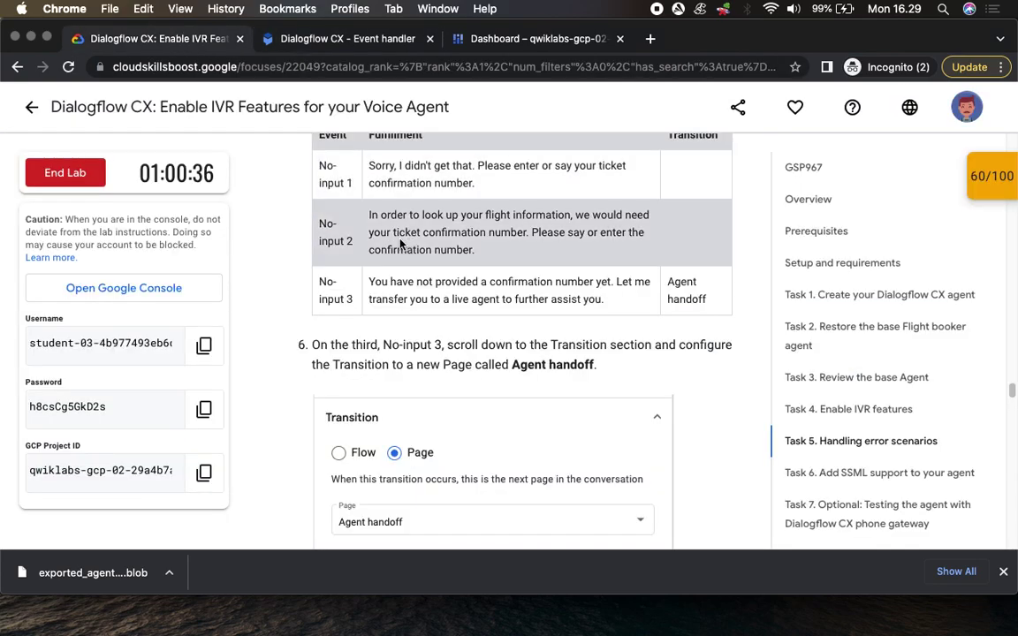
left_click_drag(372, 214, 481, 253)
key("ctrl+c")
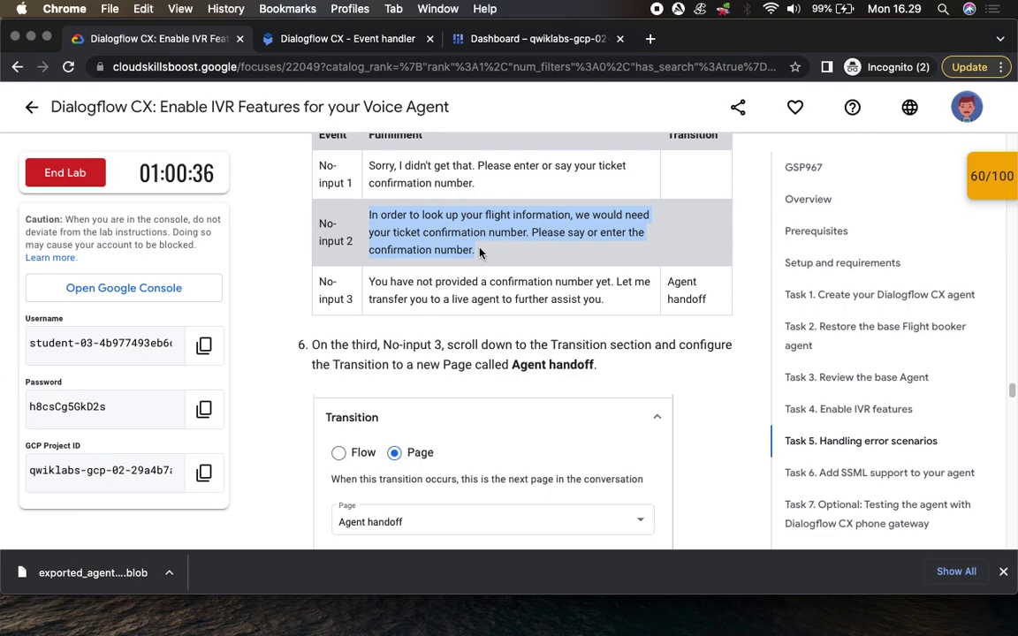
left_click(336, 37)
left_click(712, 455)
key("ctrl+v")
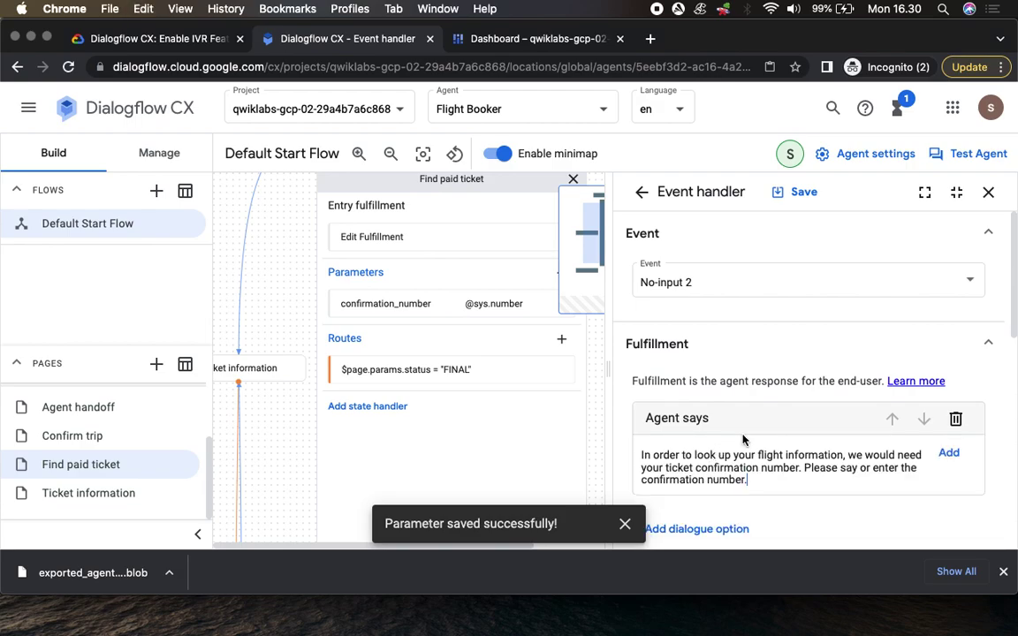
left_click(800, 193)
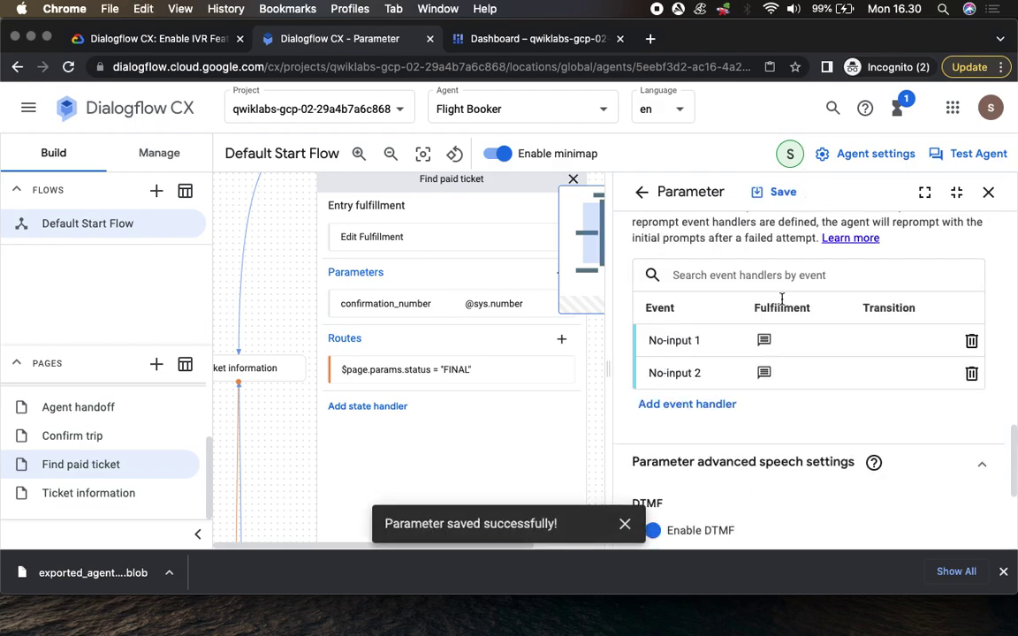
Add a third event handler to the confirmation_number parameter with No-input 3 as its event
left_click(678, 405)
left_click(708, 283)
scroll(761, 395, "down", 3)
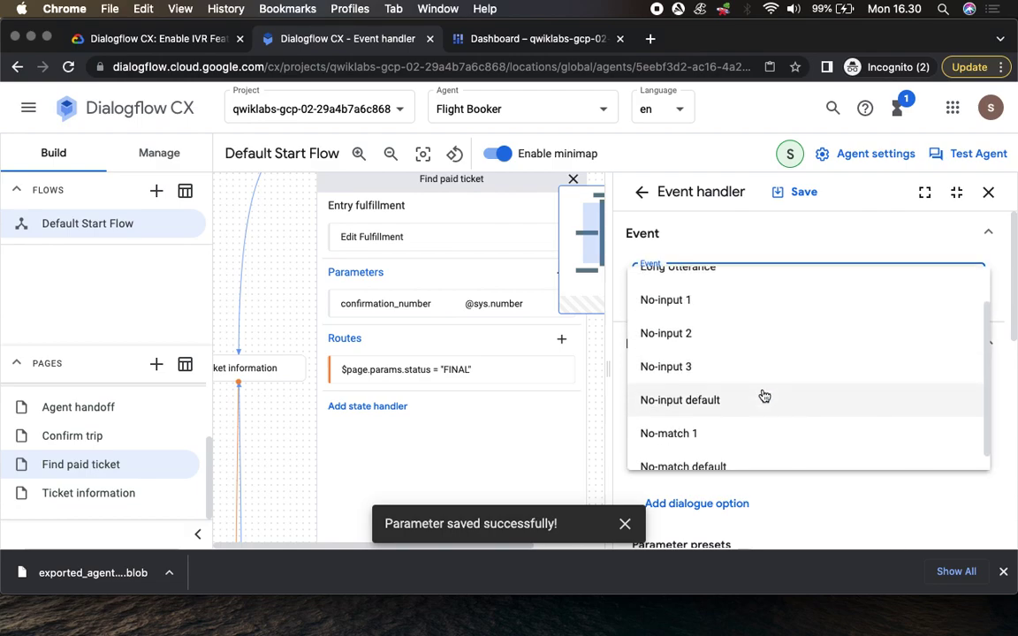
left_click(680, 355)
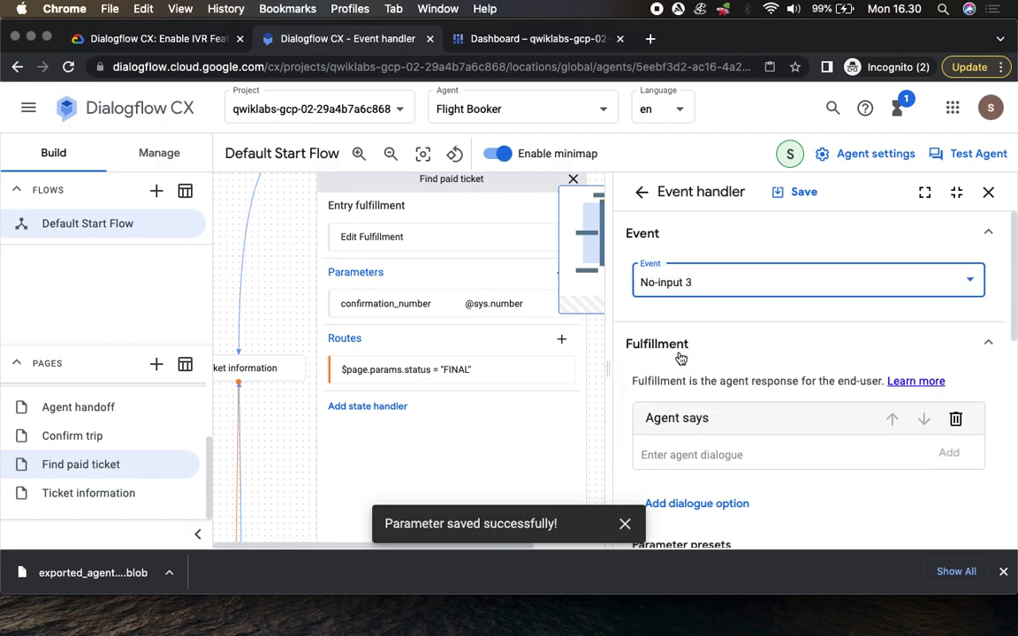
Set the No-input 3 agent response to "You have not provided a confirmation number yet. Let me transfer you to a live agent to further assist you."
left_click(159, 38)
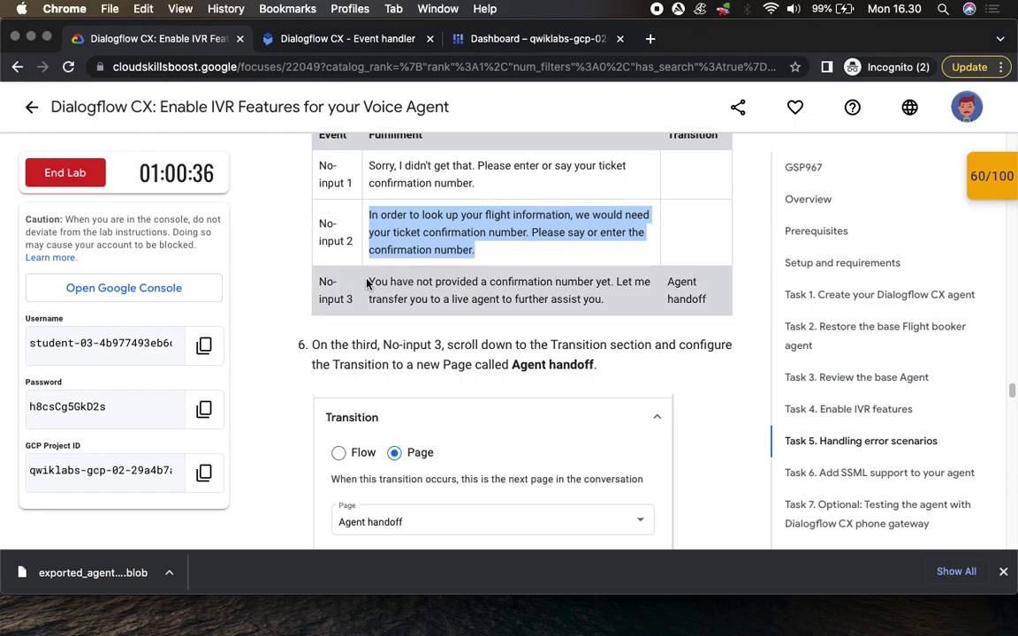
left_click_drag(368, 283, 630, 303)
key("super+c")
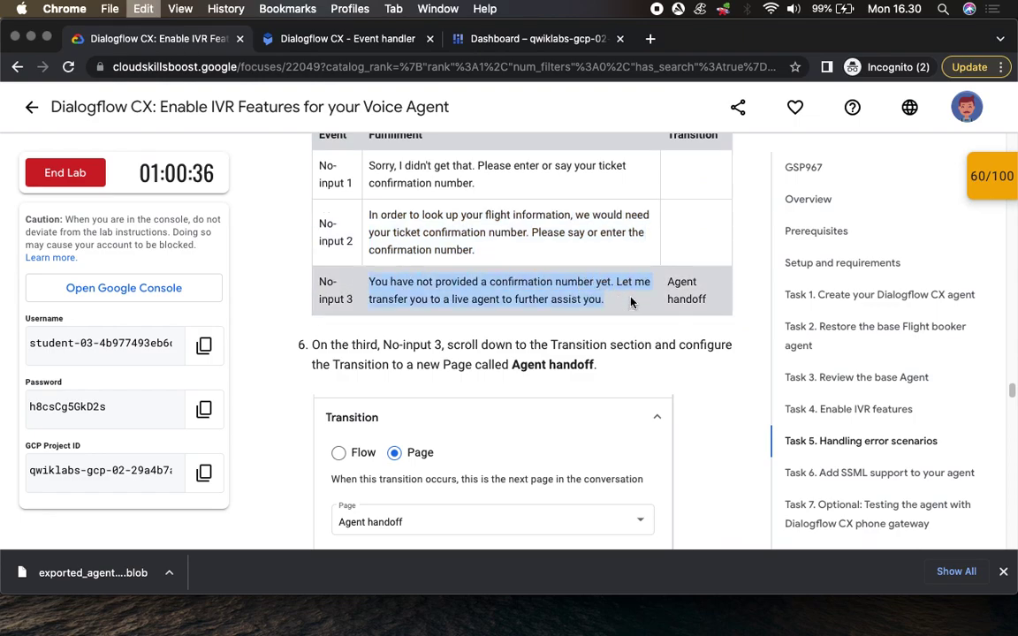
left_click(309, 42)
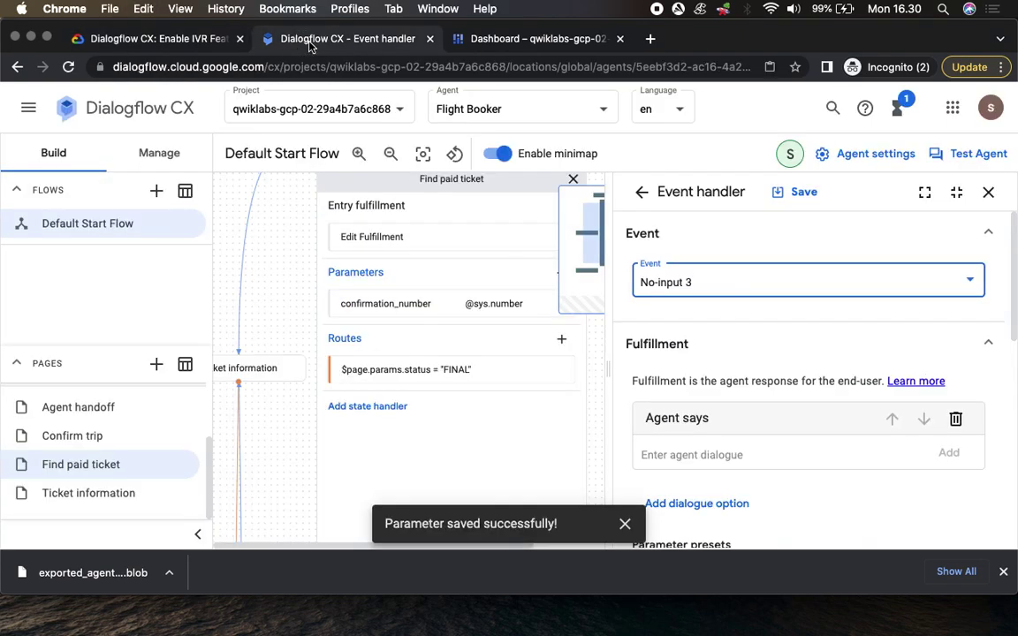
left_click(722, 450)
key("super+v")
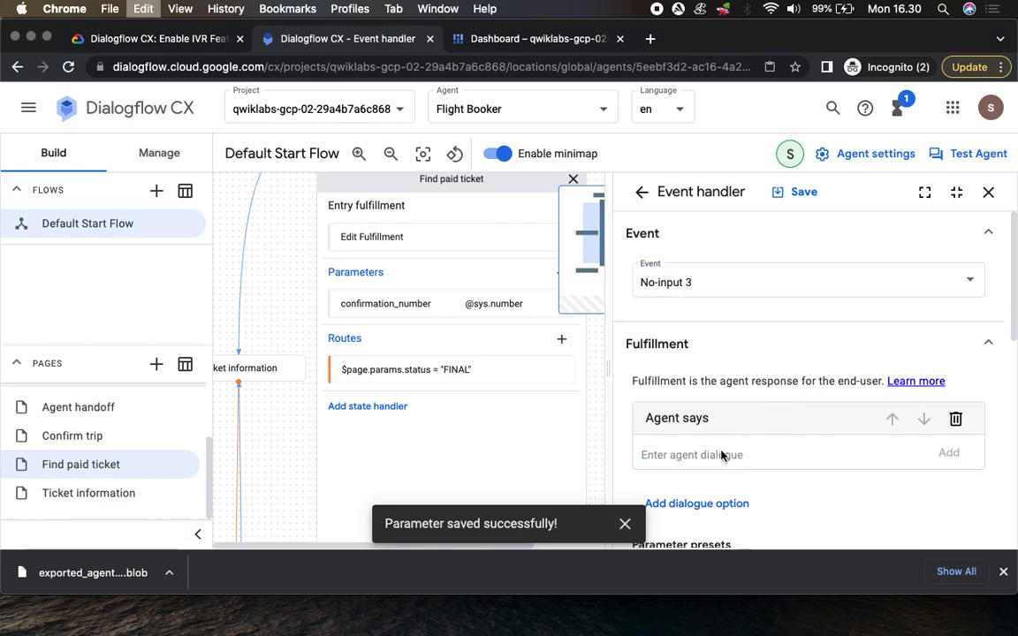
Set the No-input 3 handler's transition to the Agent handoff page, as the lab specifies
scroll(792, 485, "down", 2)
scroll(792, 485, "down", 4)
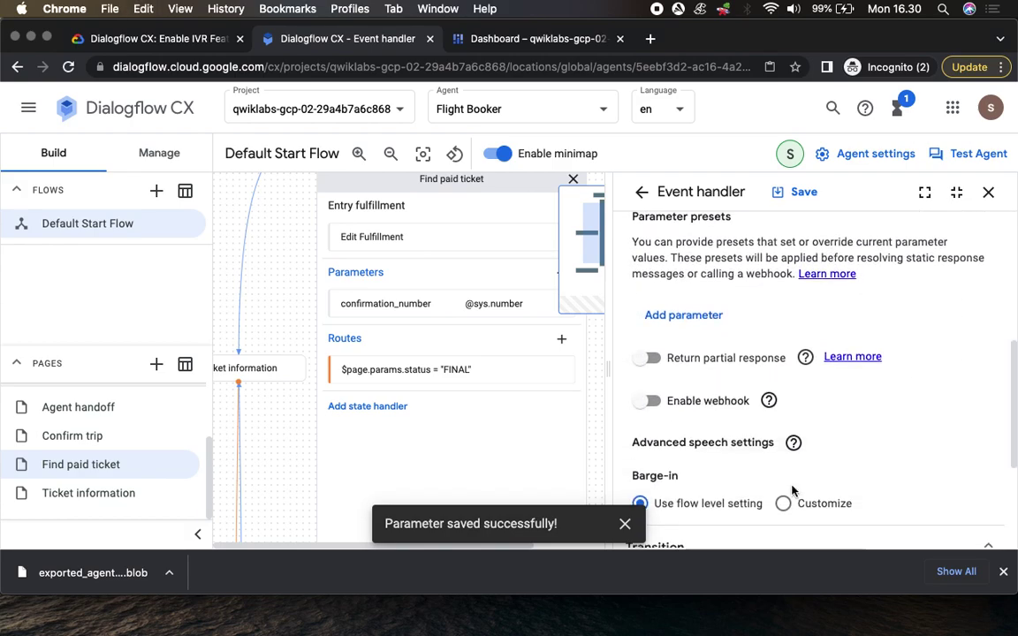
scroll(841, 472, "down", 4)
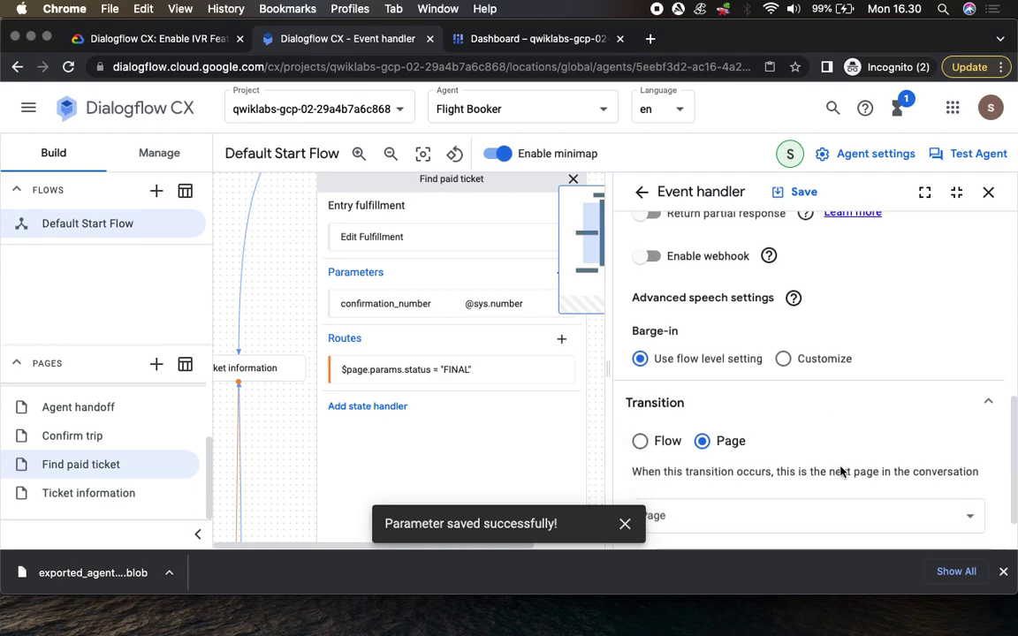
left_click(174, 44)
left_click(366, 46)
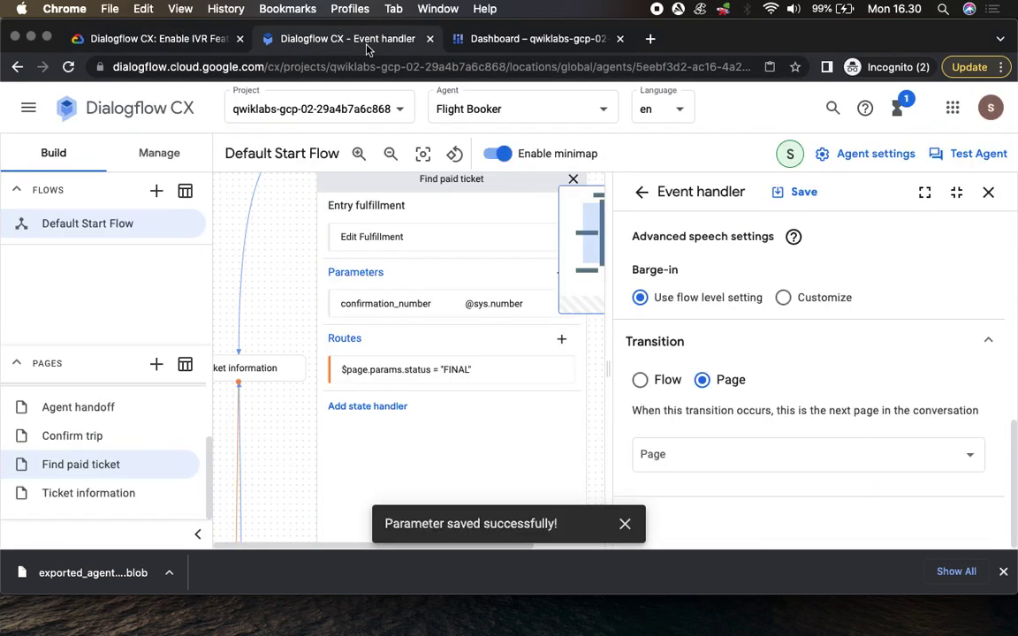
left_click(700, 467)
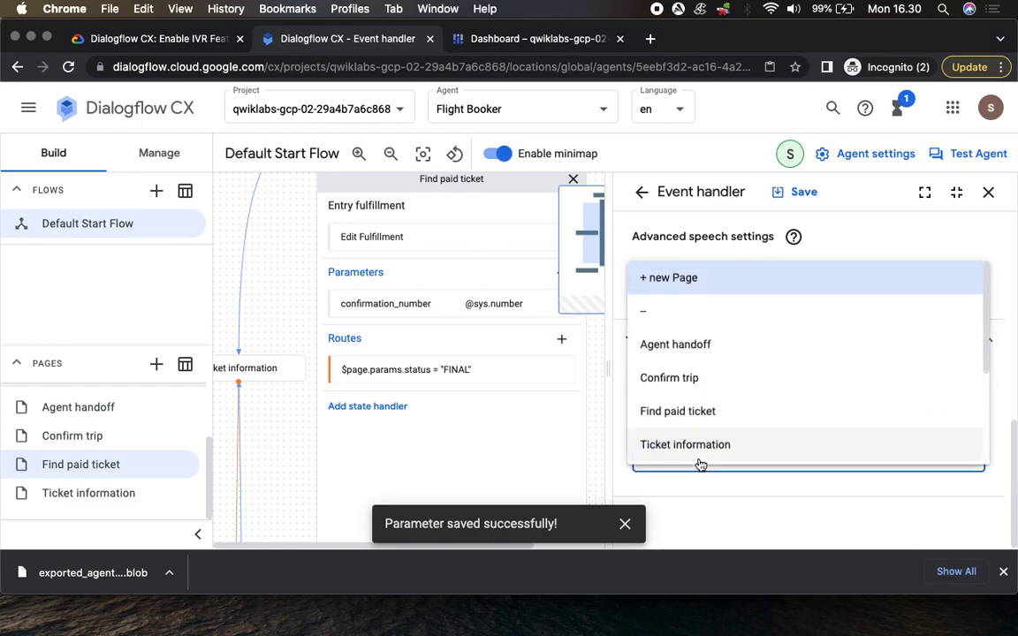
left_click(703, 346)
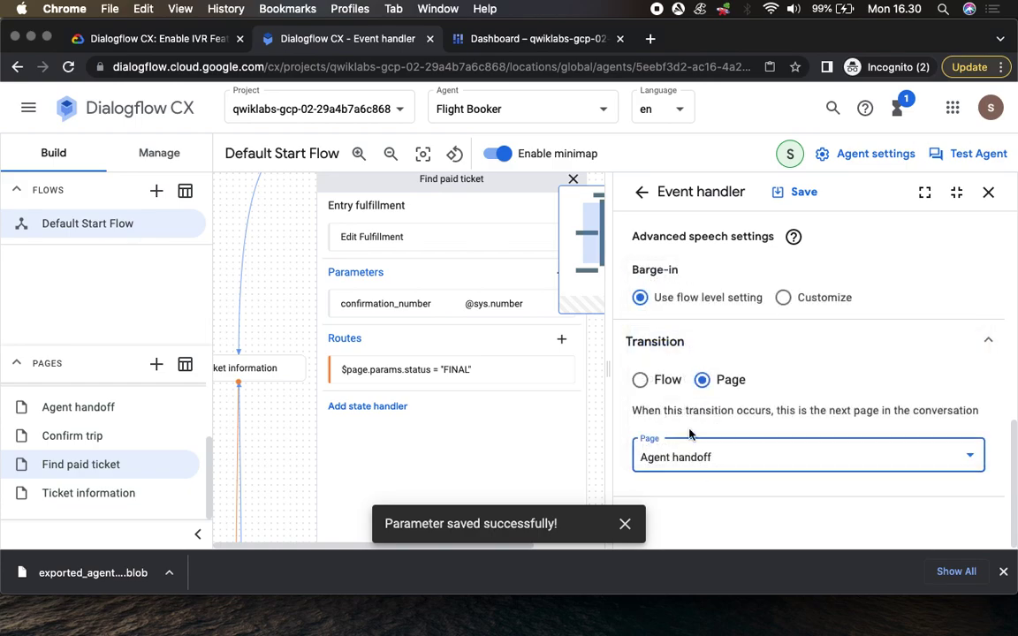
Check the lab's save instruction and expected flow diagram, and save the No-input 3 event handler in Dialogflow CX
left_click(159, 41)
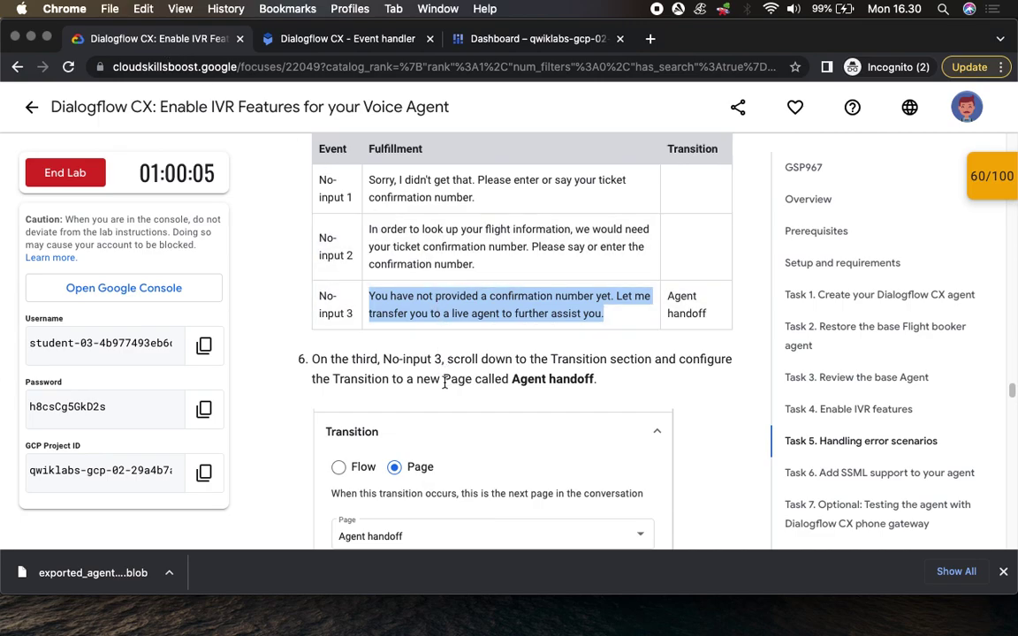
scroll(389, 377, "down", 1)
scroll(389, 378, "down", 5)
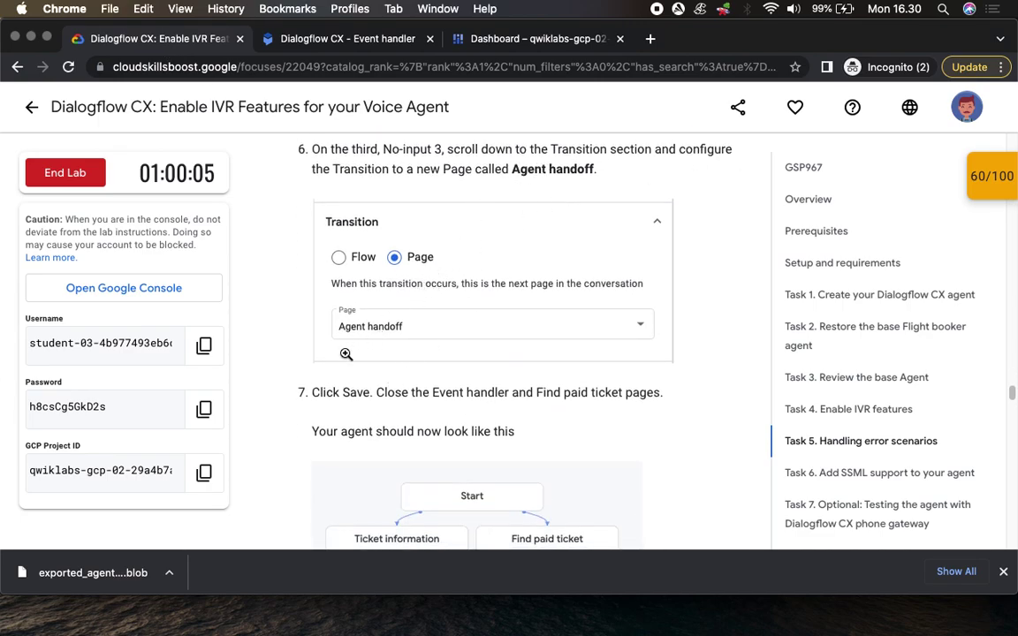
scroll(528, 407, "down", 1)
scroll(528, 407, "down", 5)
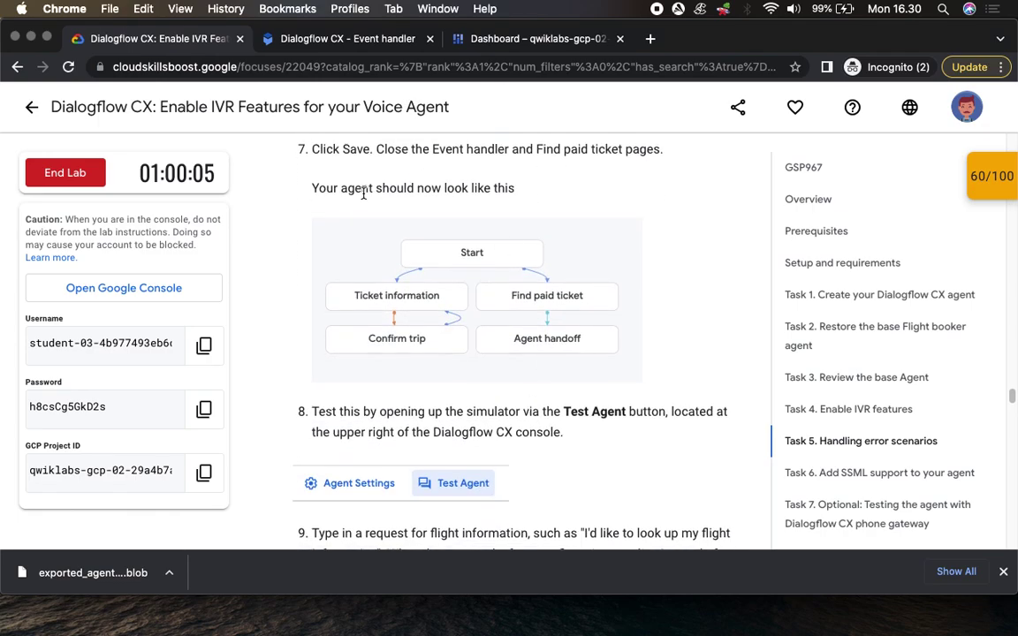
left_click(343, 39)
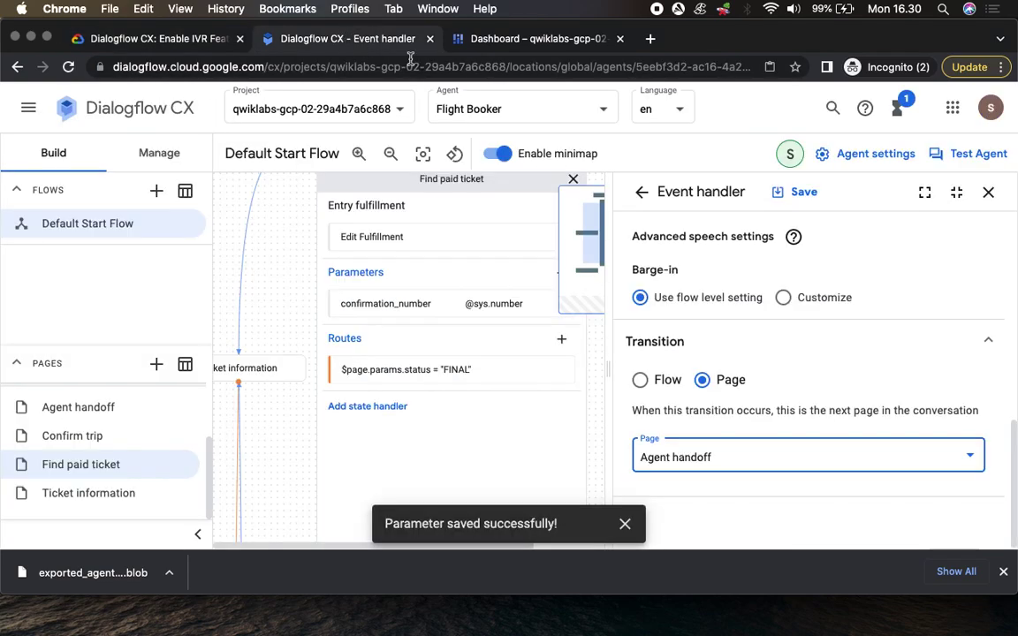
left_click(819, 191)
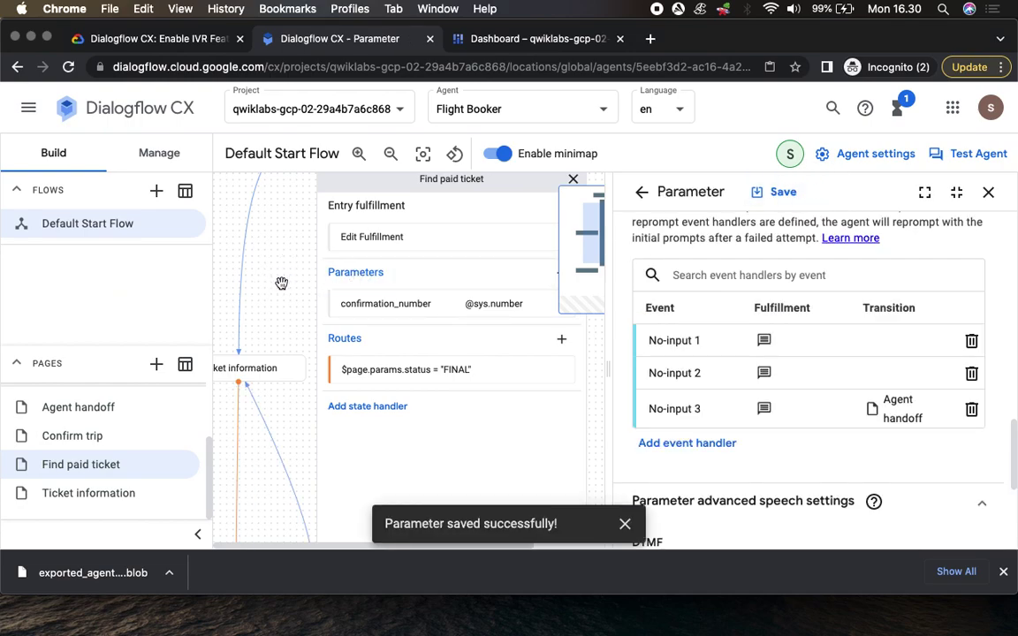
Close the confirmation_number parameter pane and collapse the Find paid ticket page in the flow
scroll(281, 283, "down", 2)
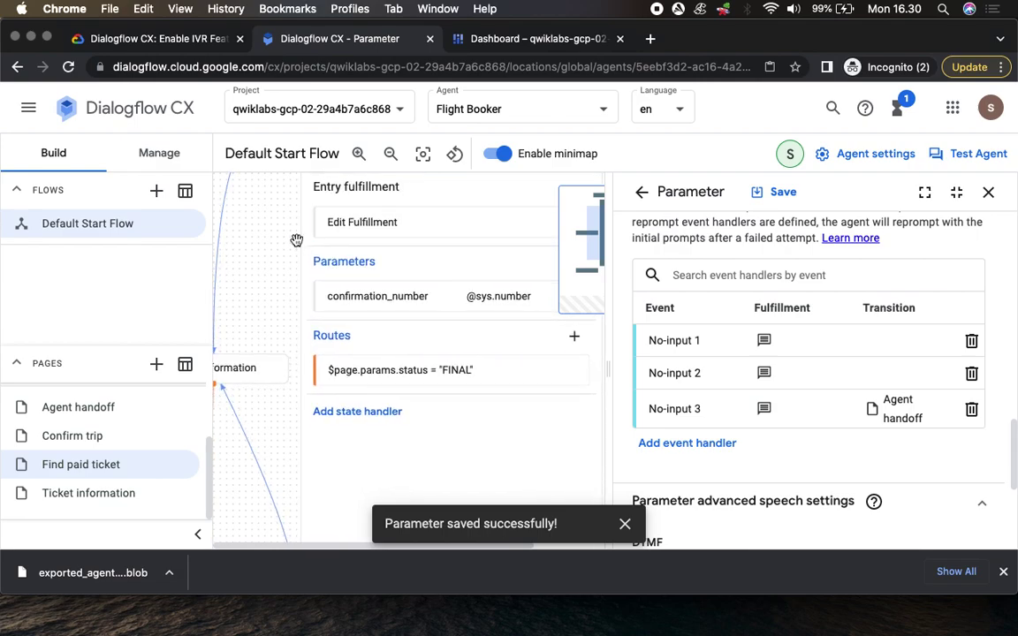
scroll(265, 265, "up", 3)
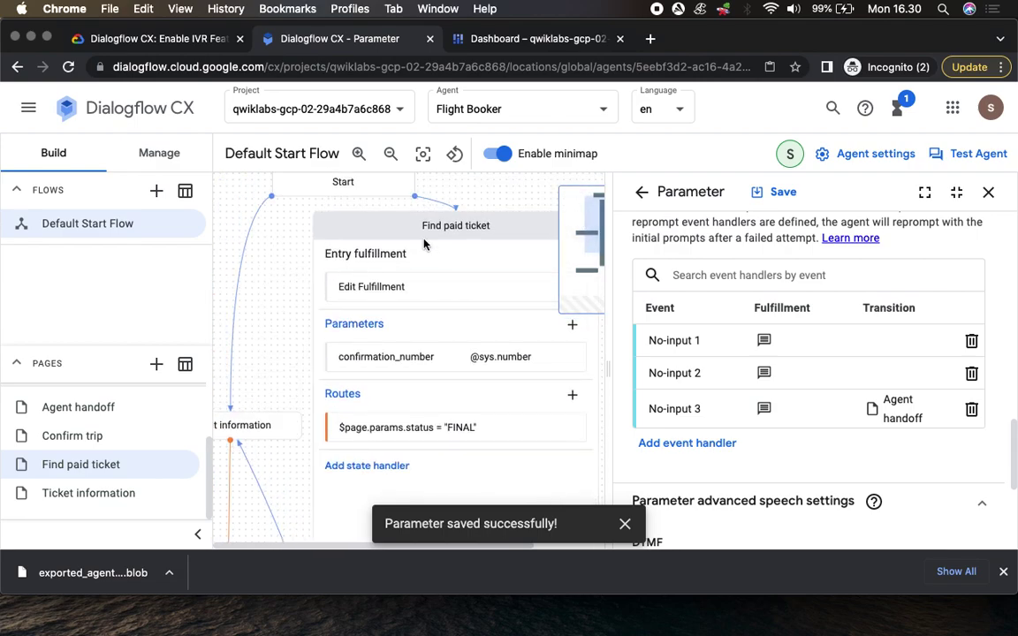
left_click(431, 226)
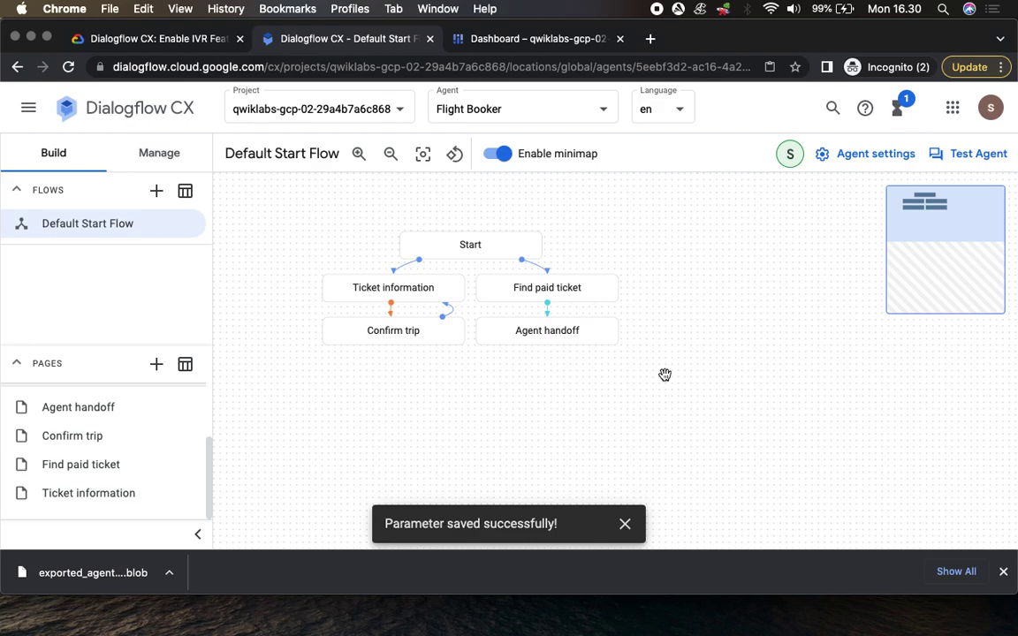
Compare the flow with the lab's diagram, read the testing instruction and open the agent simulator in Dialogflow CX
left_click(152, 41)
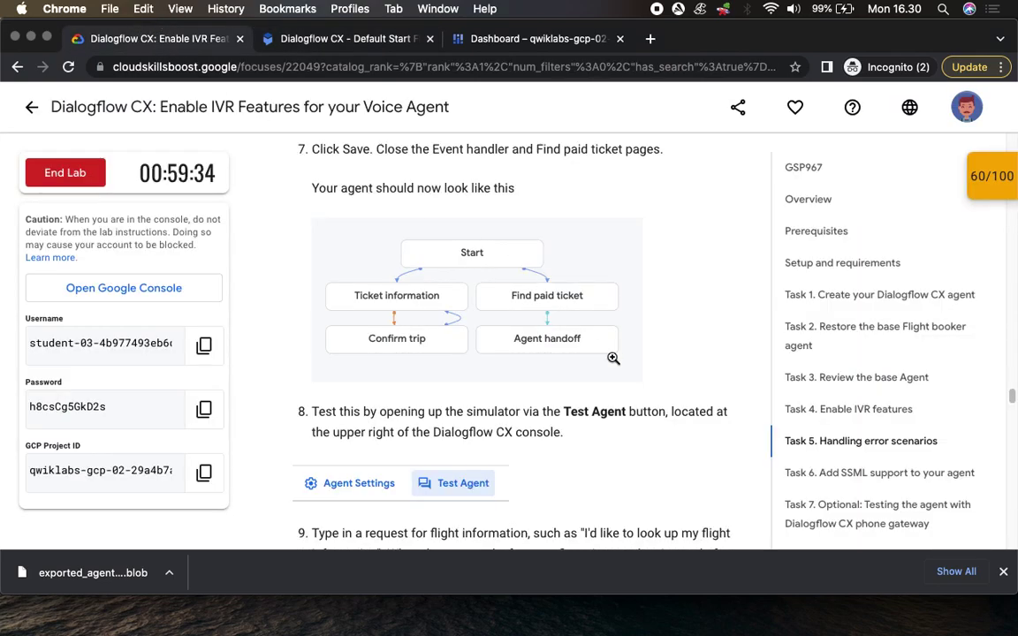
scroll(610, 359, "down", 5)
scroll(613, 362, "up", 1)
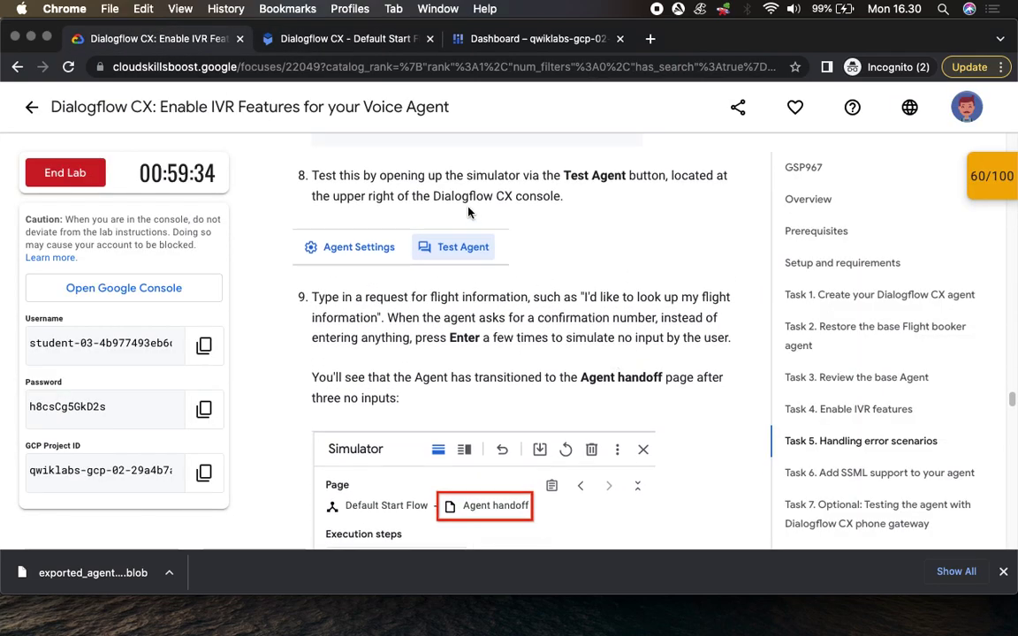
left_click_drag(564, 176, 636, 182)
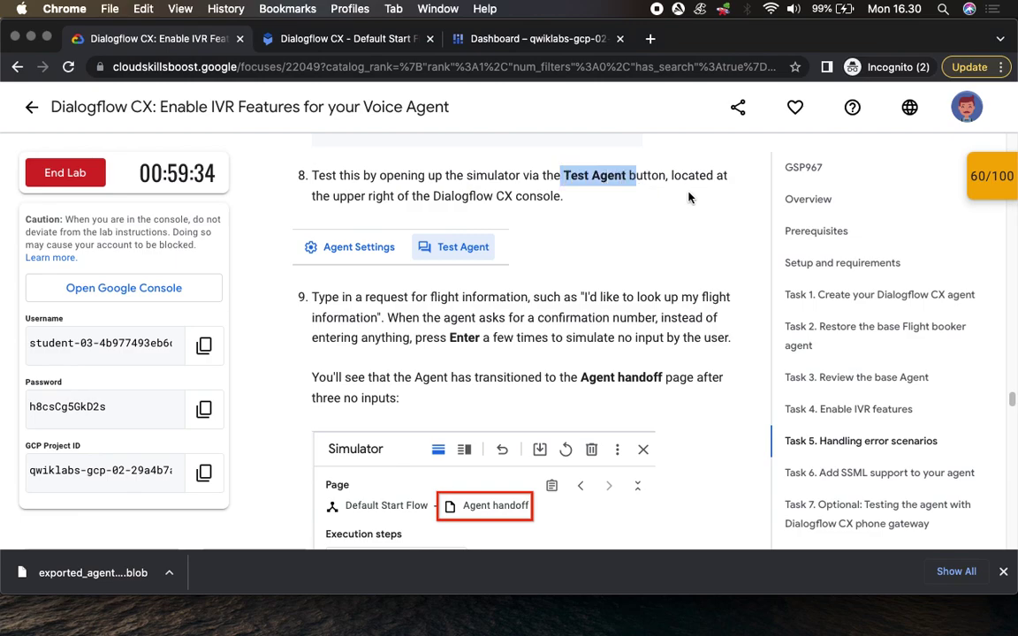
left_click(352, 41)
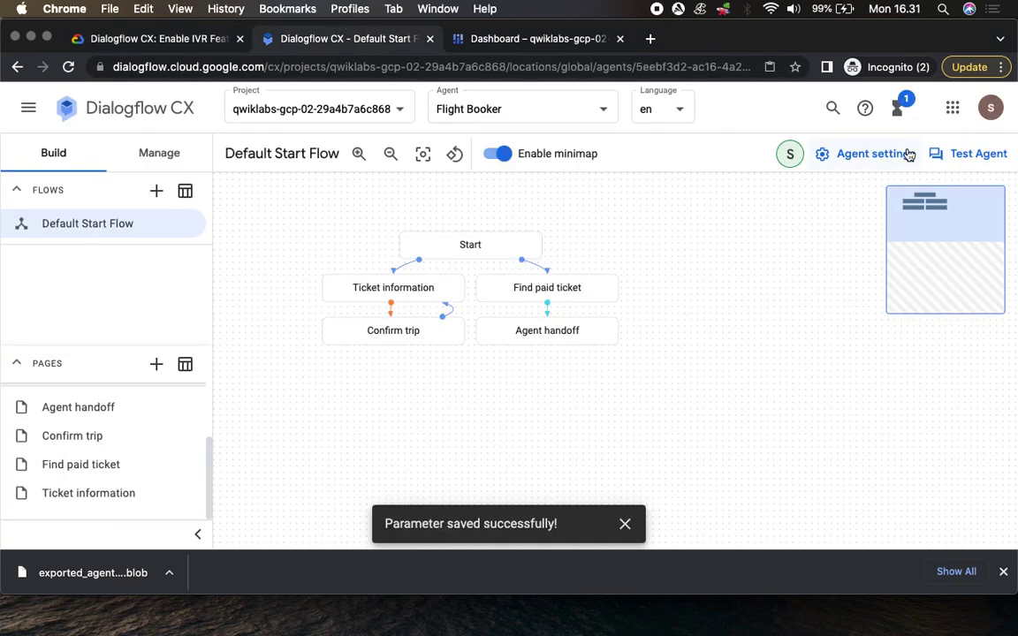
left_click(977, 155)
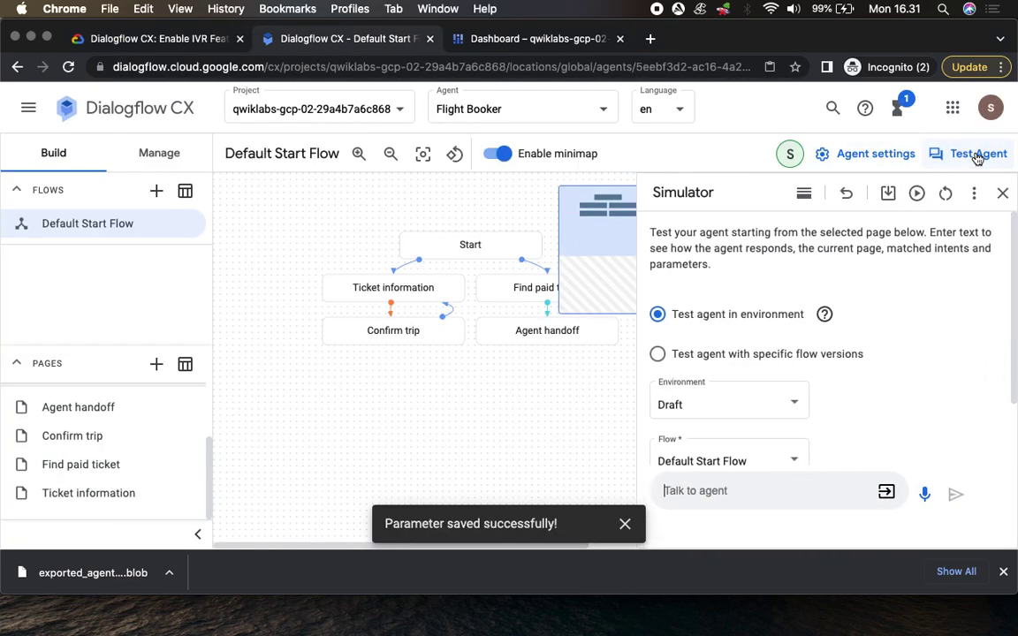
Copy the lab's sample request "I'd like to look up my flight information" and send it to the agent in the simulator
left_click(110, 39)
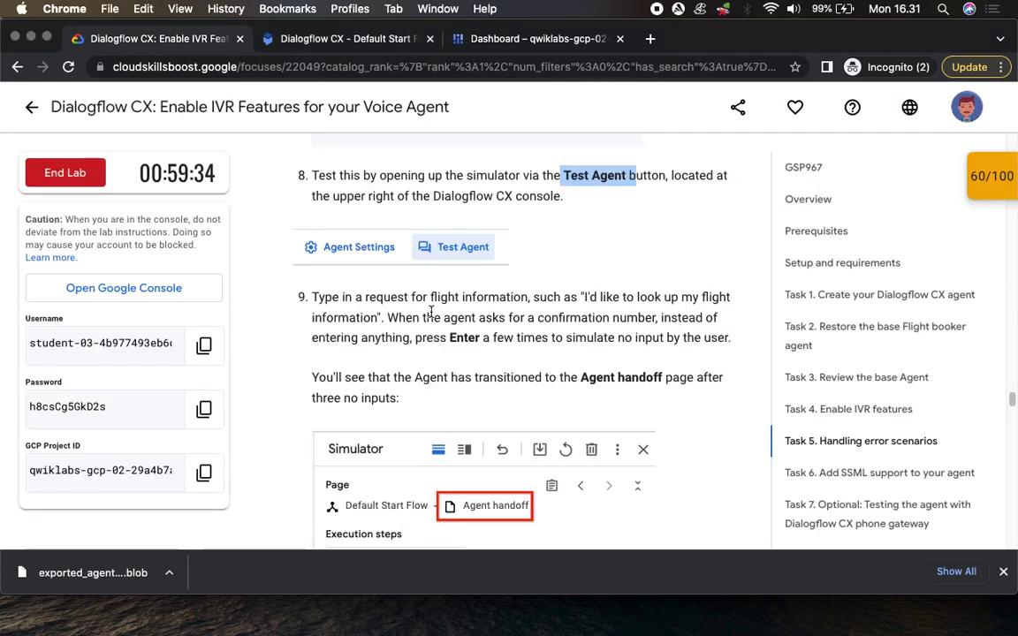
scroll(539, 334, "down", 3)
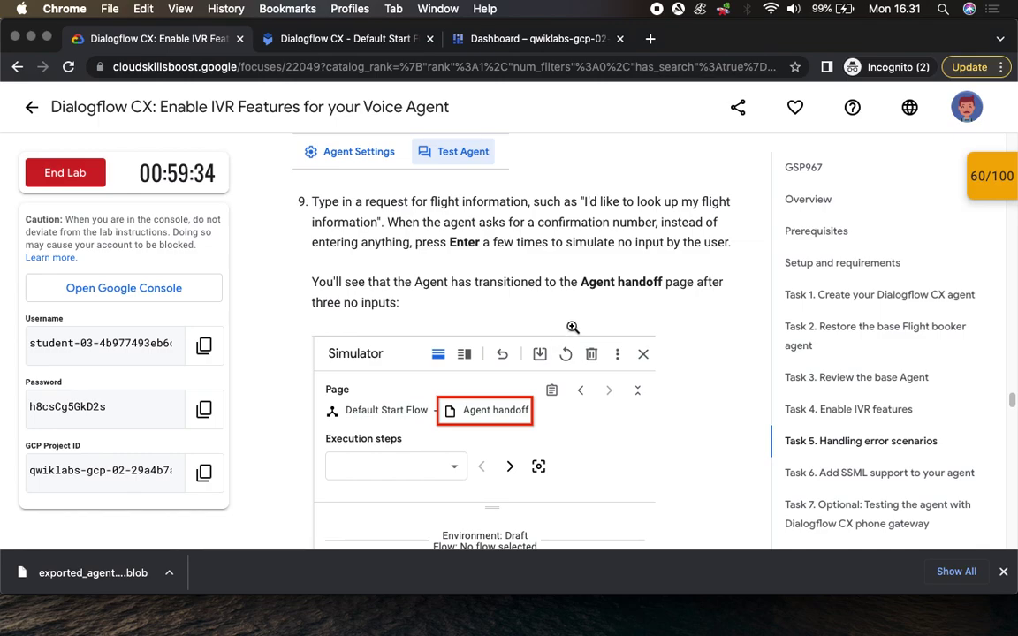
left_click_drag(585, 201, 379, 224)
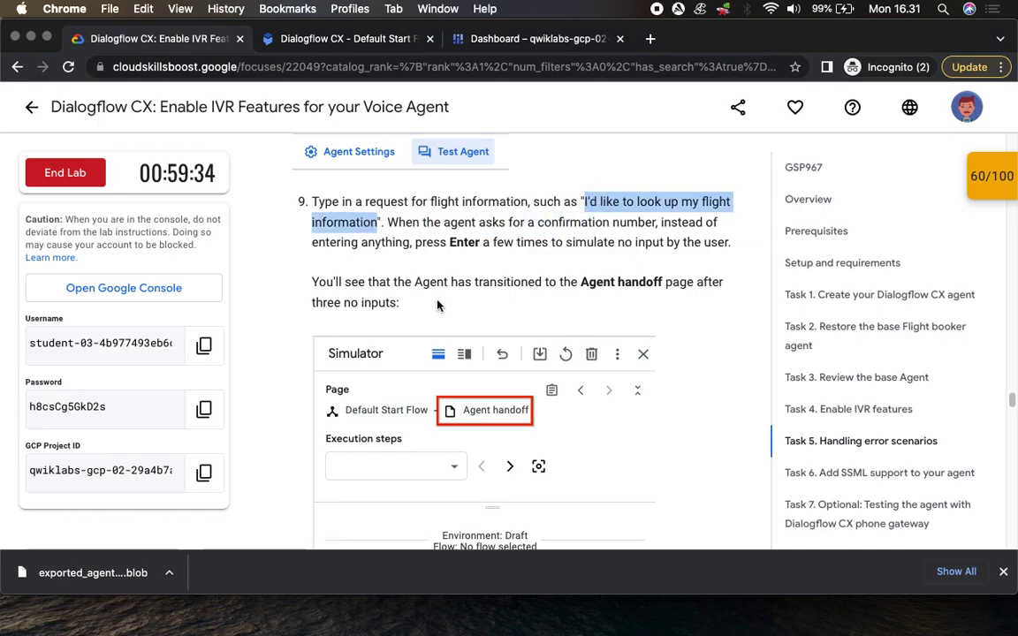
key("super+c")
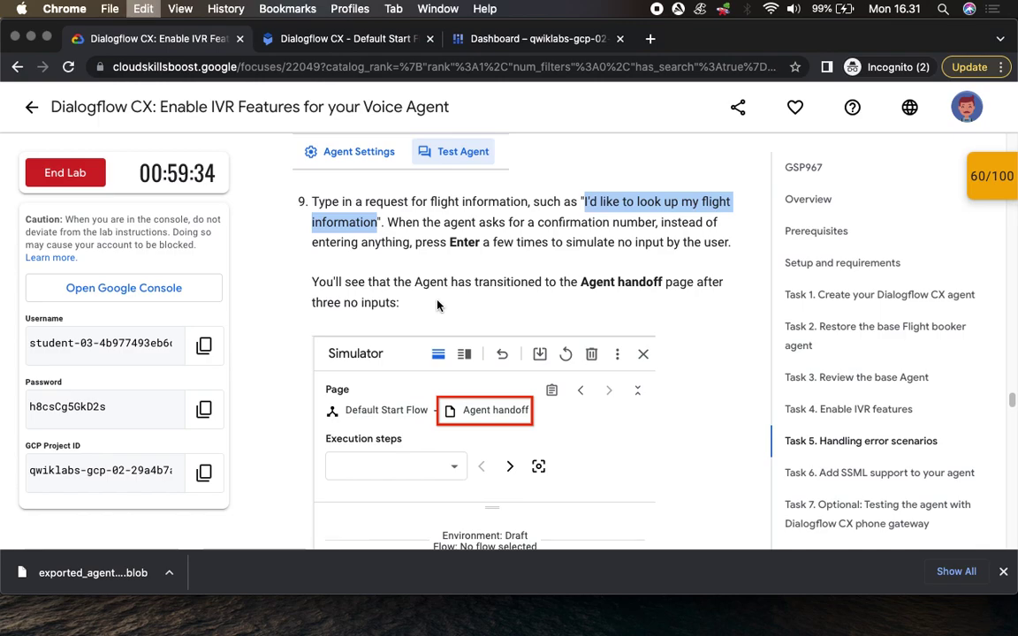
left_click(495, 38)
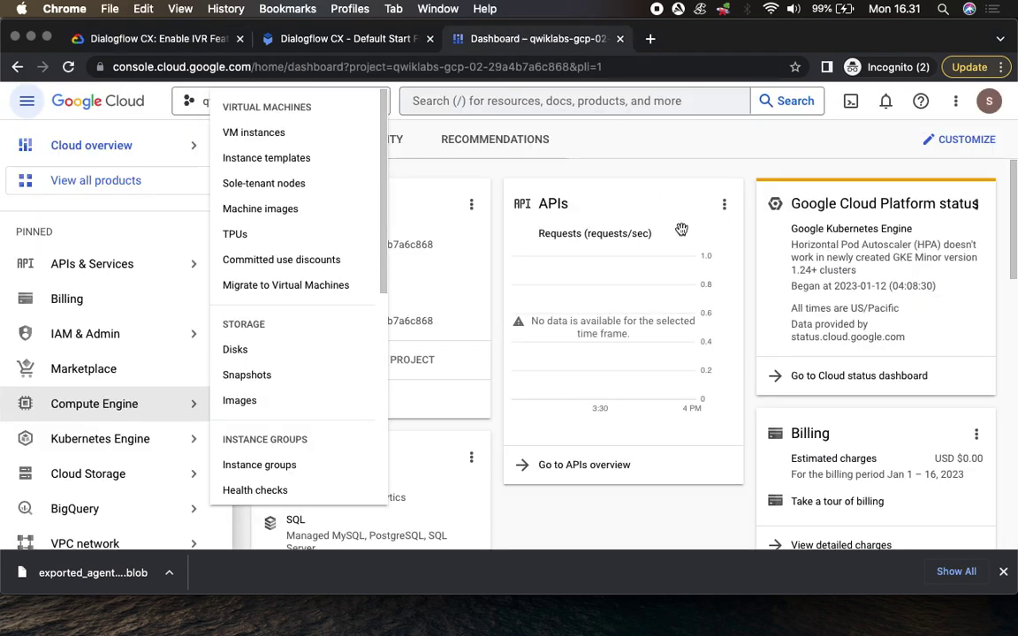
left_click(341, 42)
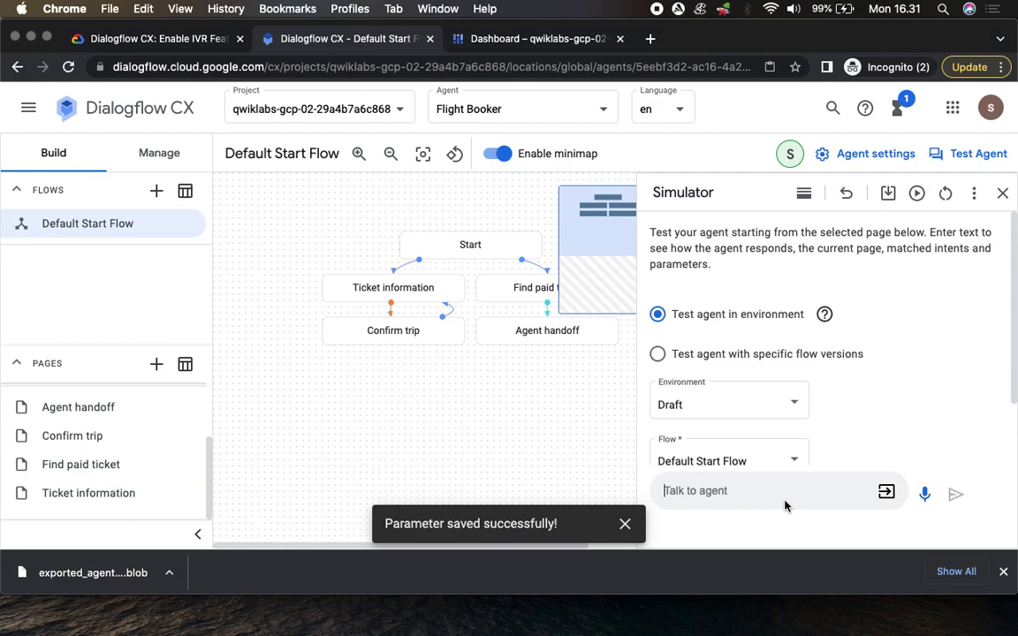
key("super+v")
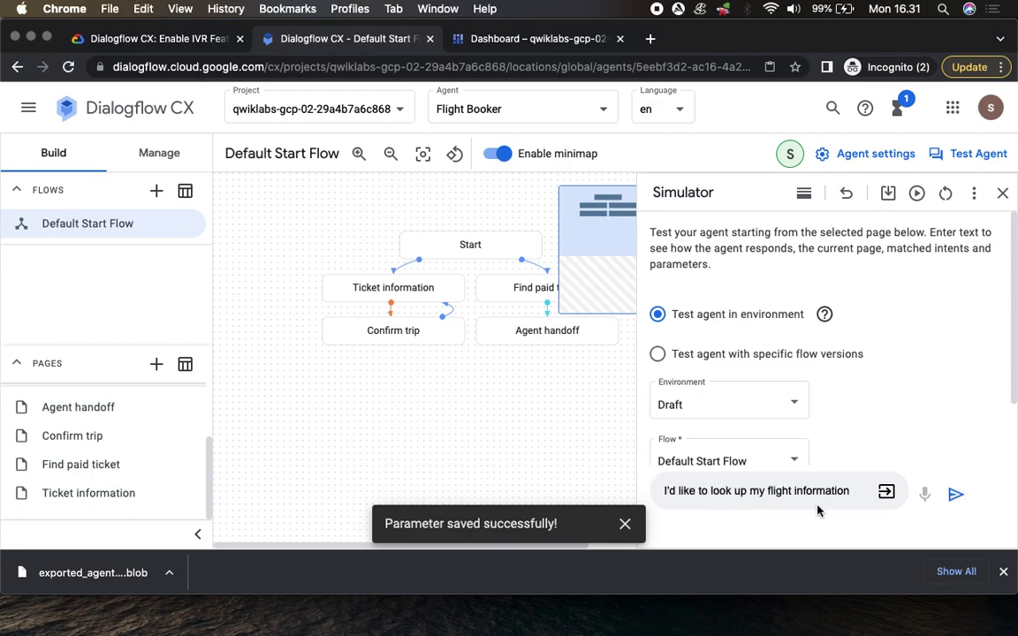
key("Return")
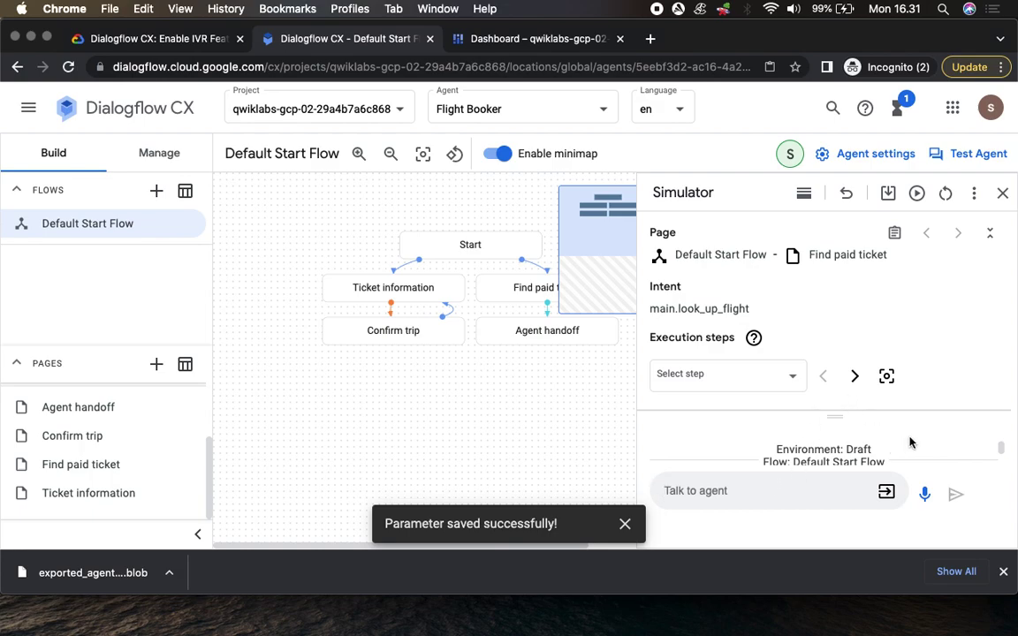
Dismiss the save notification and enlarge the simulator's conversation area to show the request and the agent's reply
left_click(624, 523)
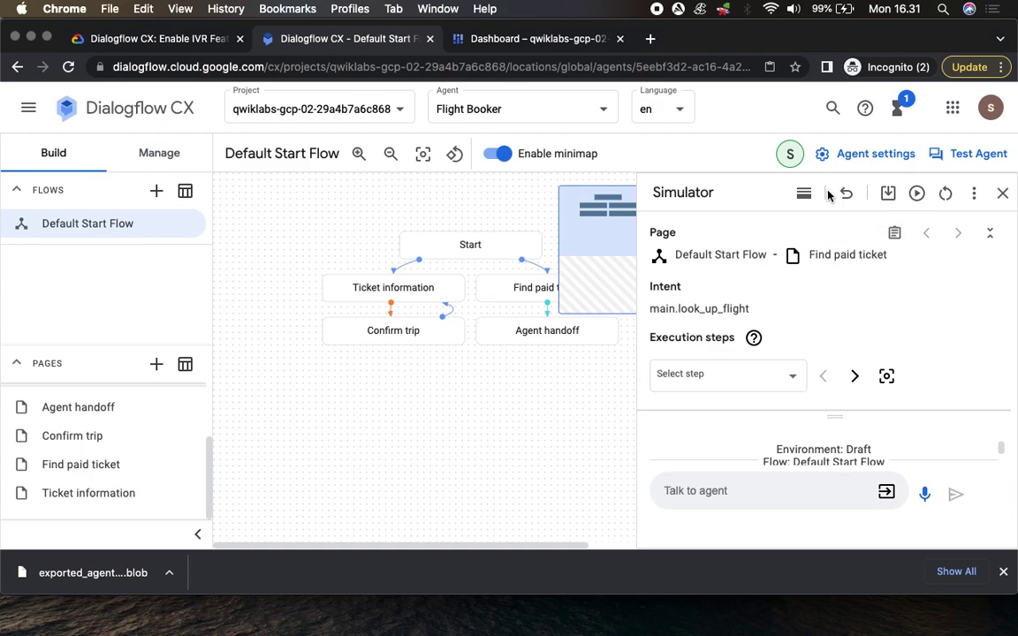
left_click(975, 198)
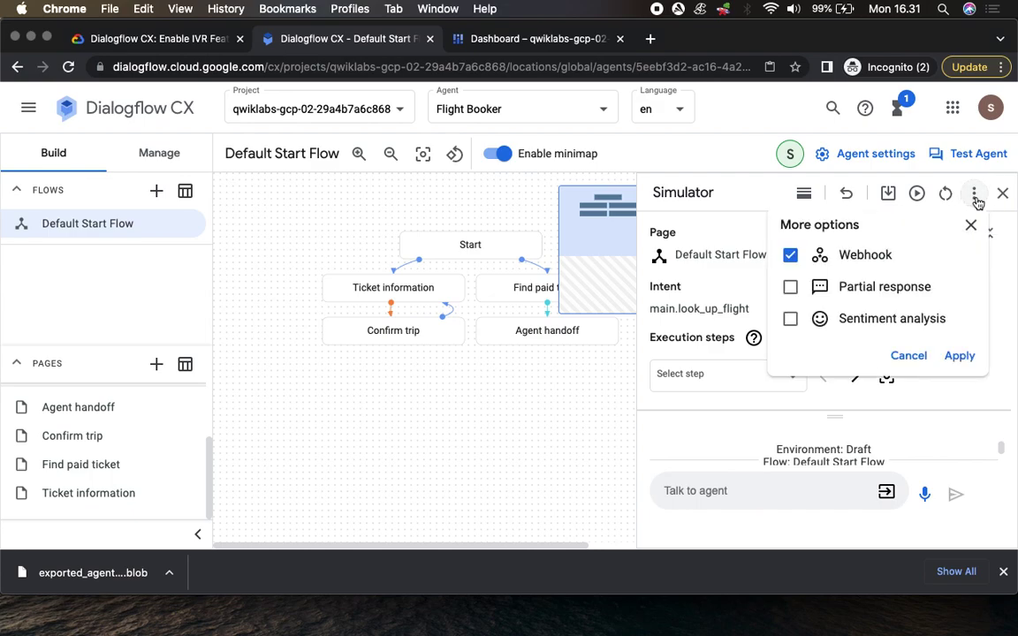
left_click(974, 198)
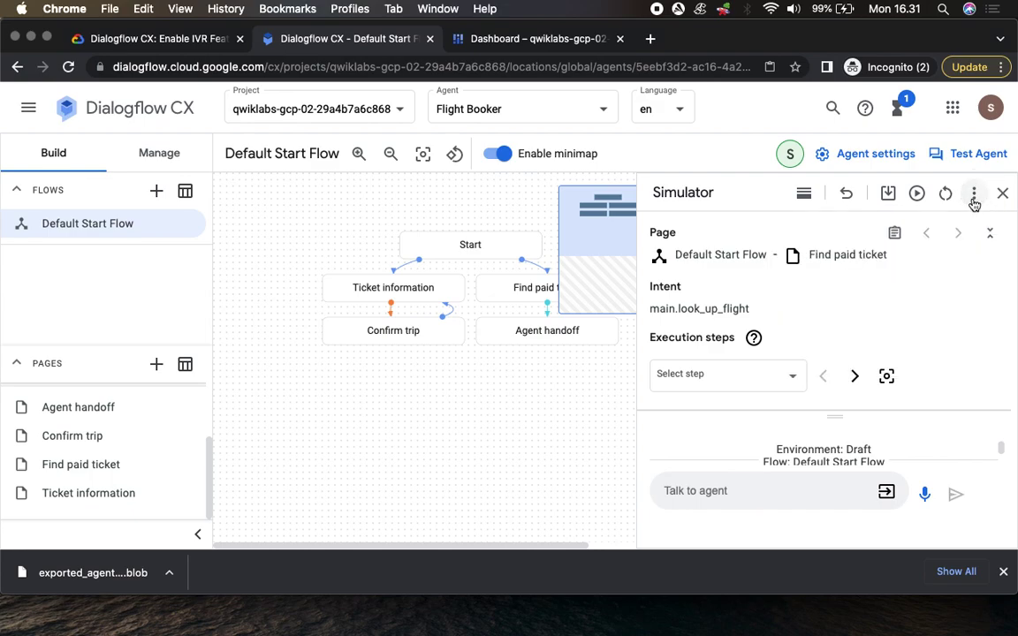
left_click_drag(833, 417, 845, 353)
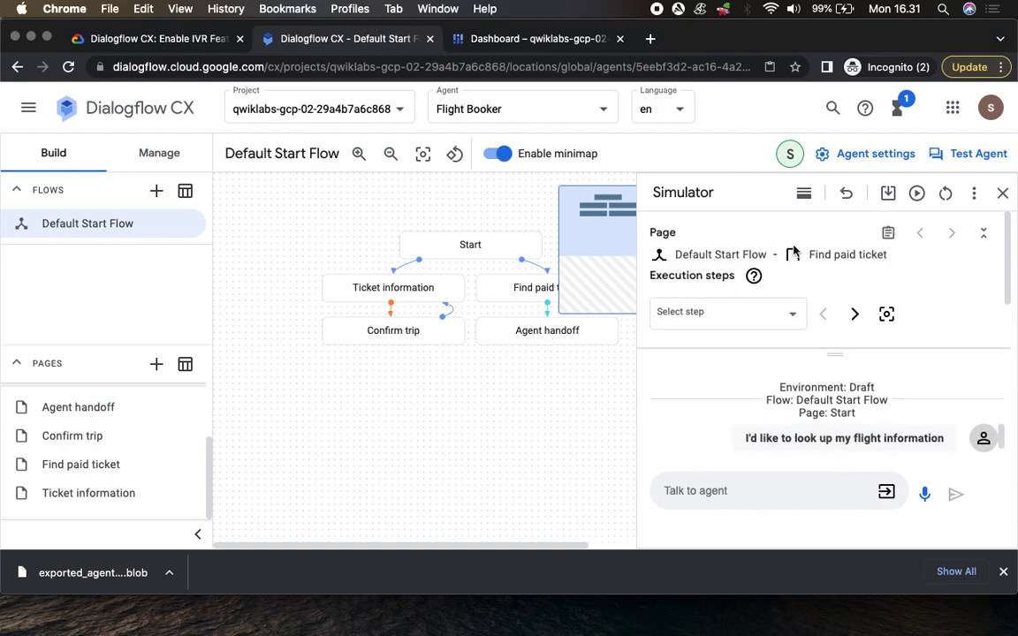
left_click_drag(835, 353, 834, 325)
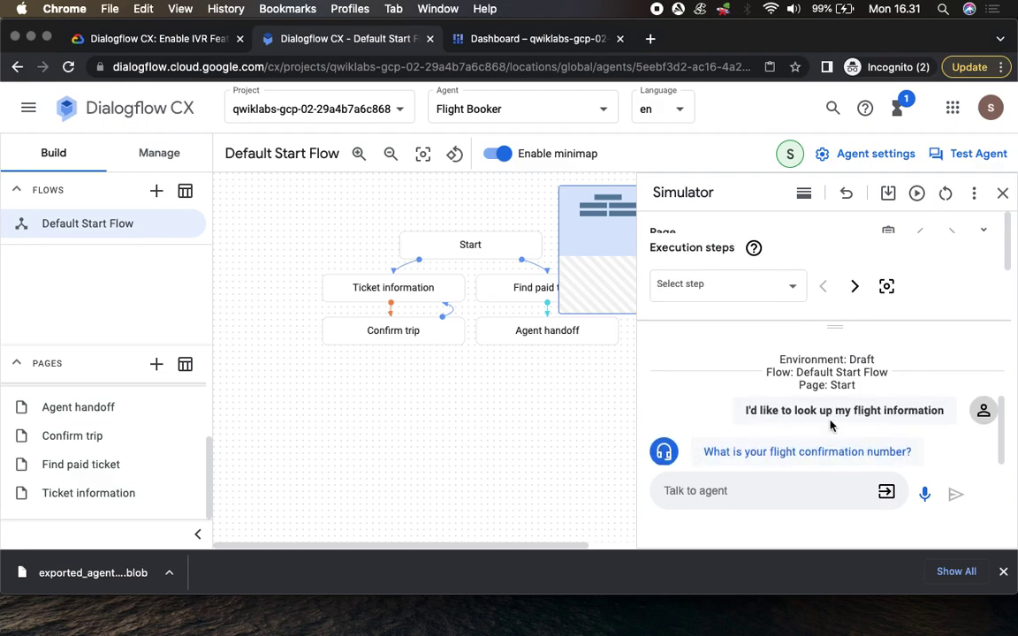
Read how the lab simulates missing user input and send a first empty message to the agent in the simulator
left_click(162, 39)
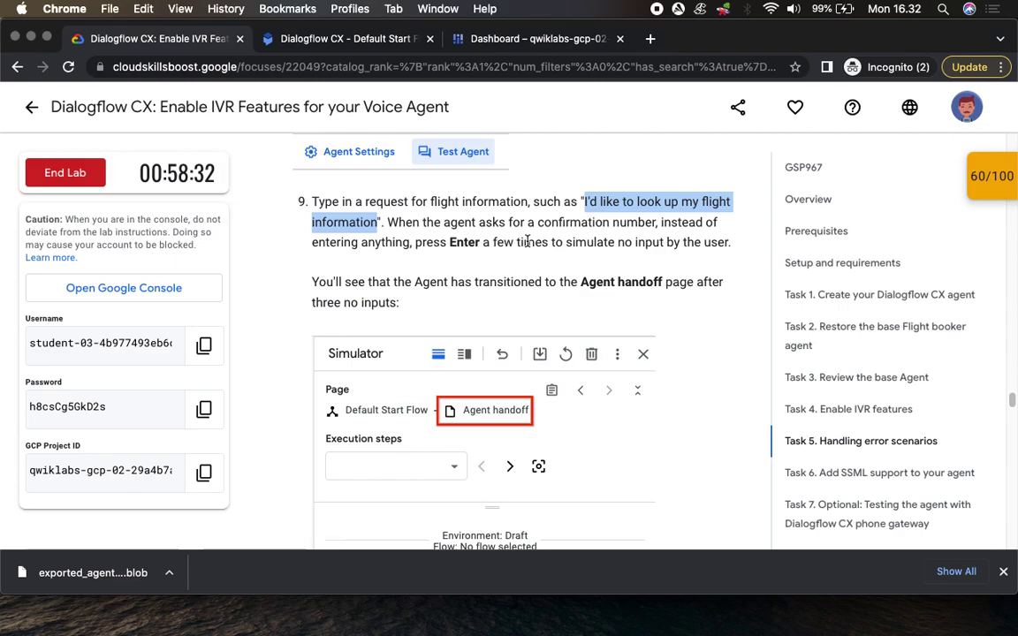
double_click(464, 242)
left_click(577, 246)
left_click_drag(577, 247, 708, 257)
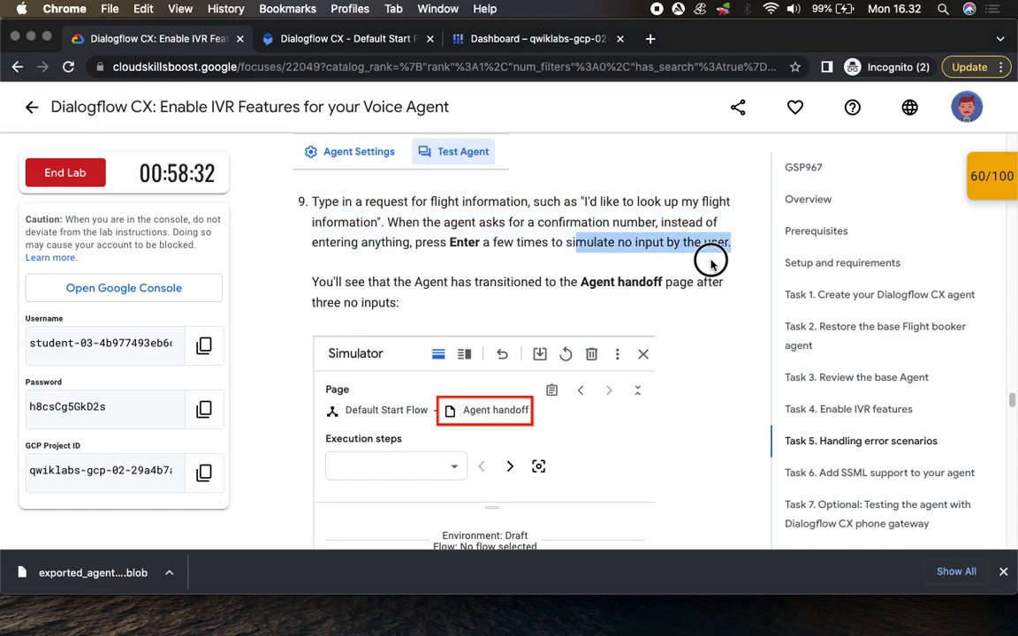
left_click(352, 40)
left_click(741, 490)
key("Return")
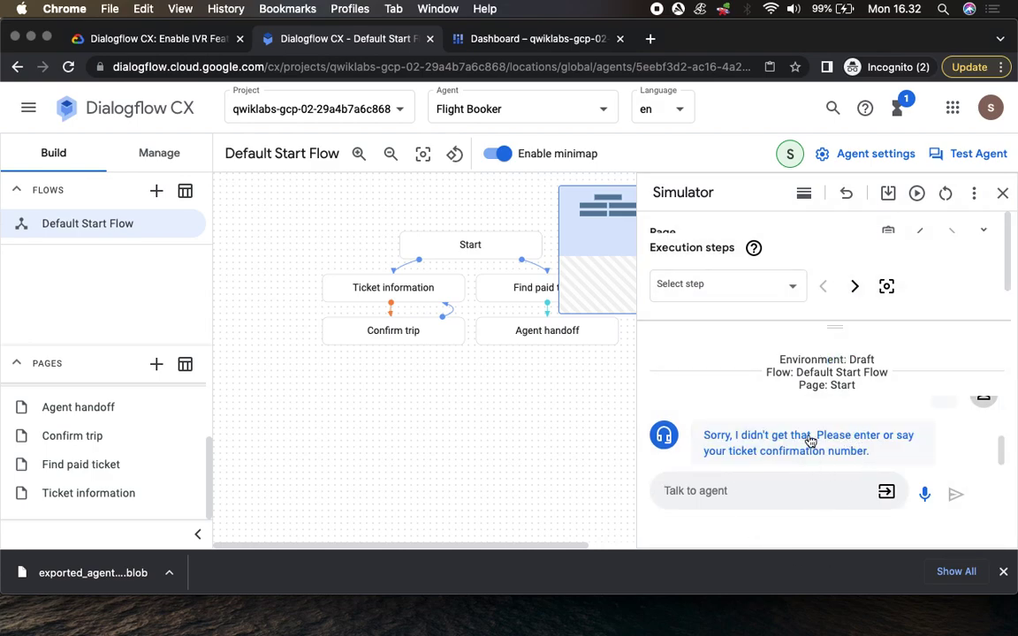
Send three more empty messages to the agent, review its replies and return to the lab's expected result
key("Return")
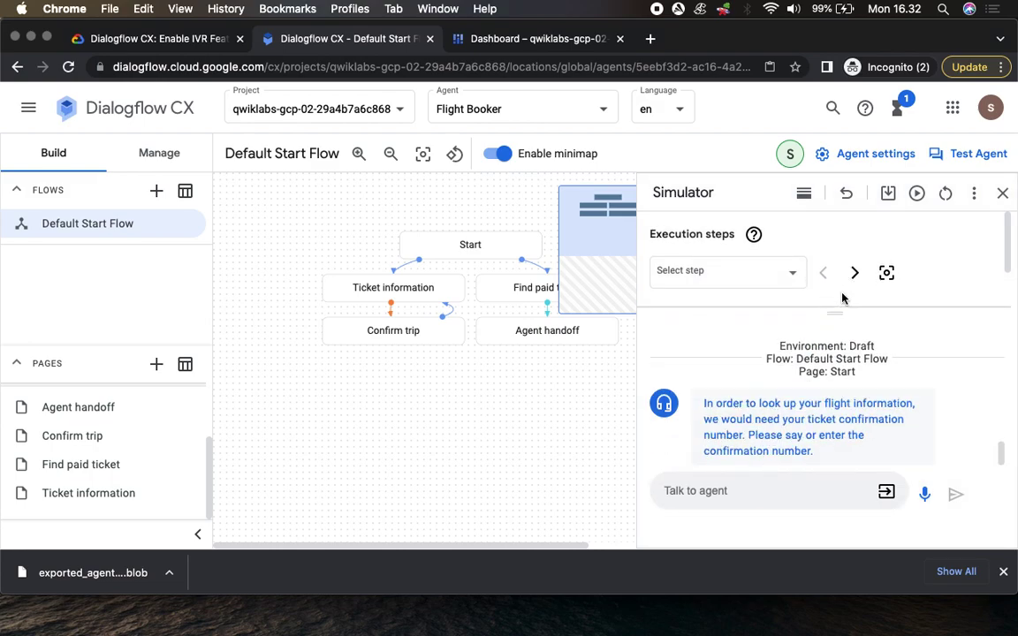
scroll(809, 435, "up", 3)
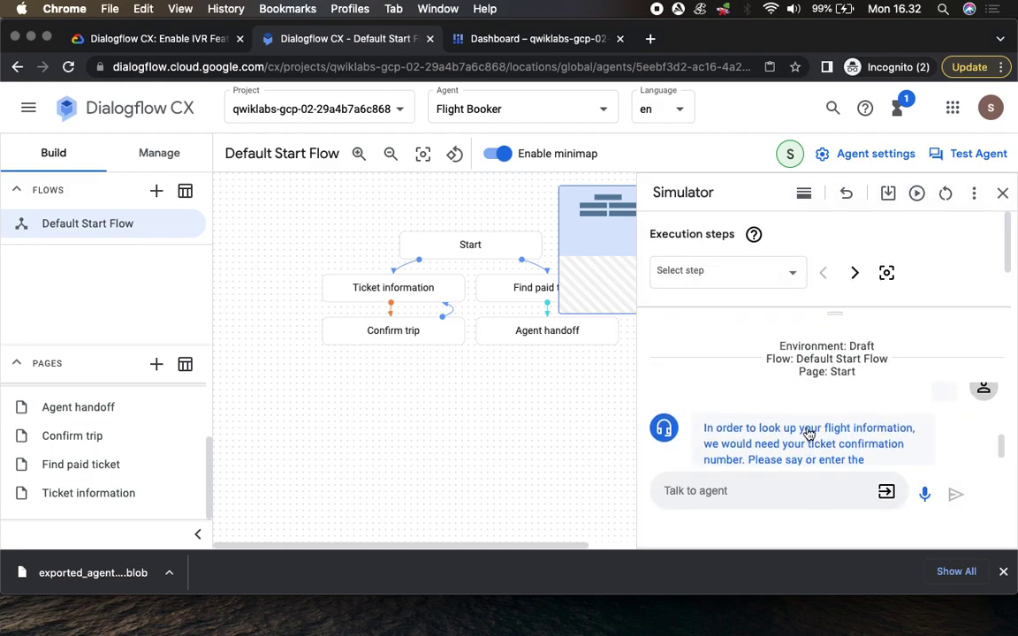
scroll(809, 438, "down", 3)
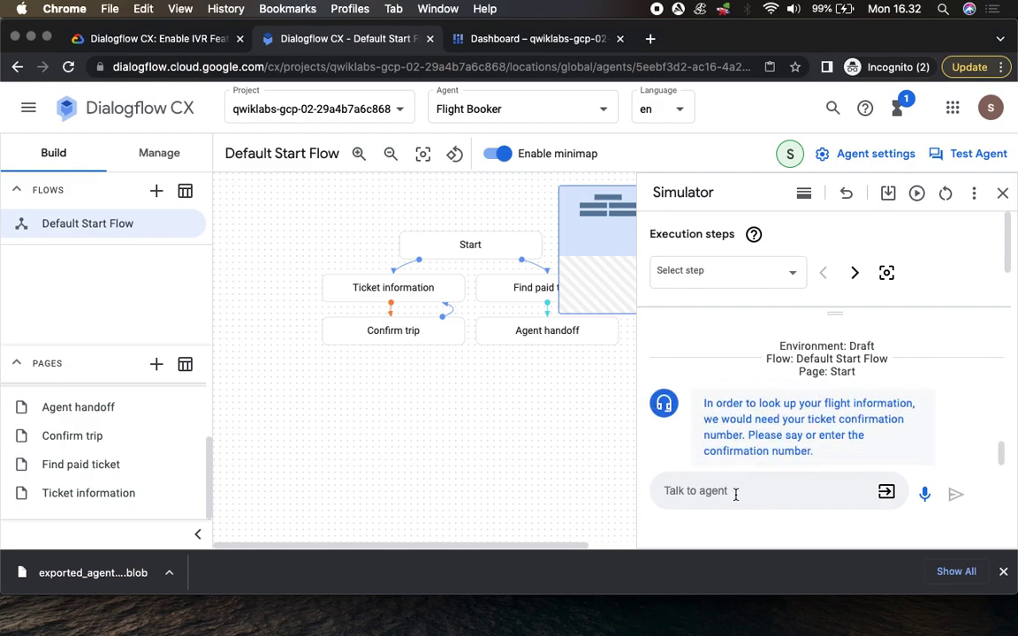
key("Return")
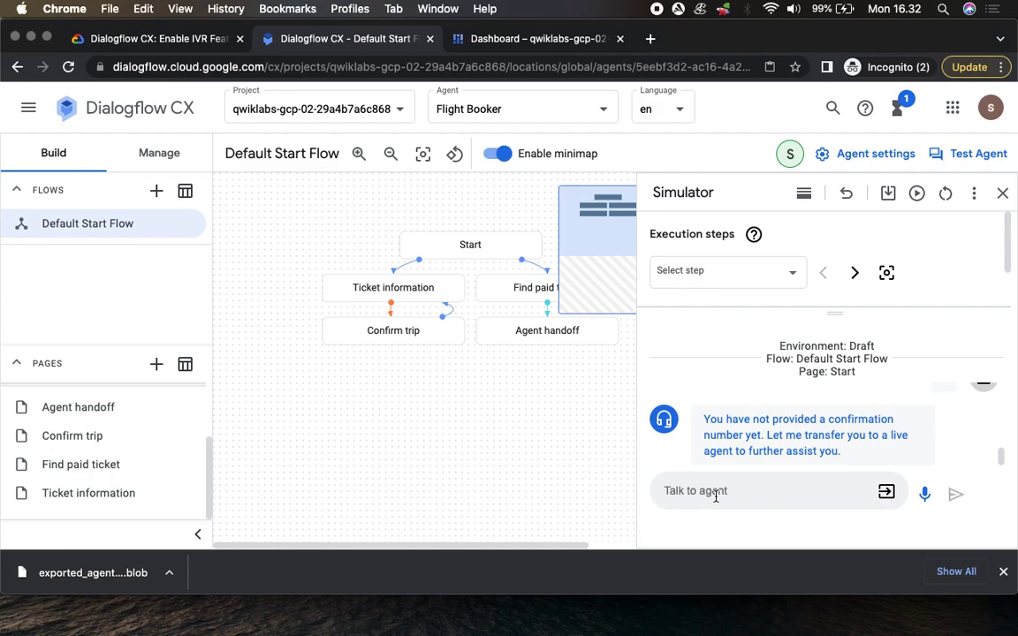
key("Return")
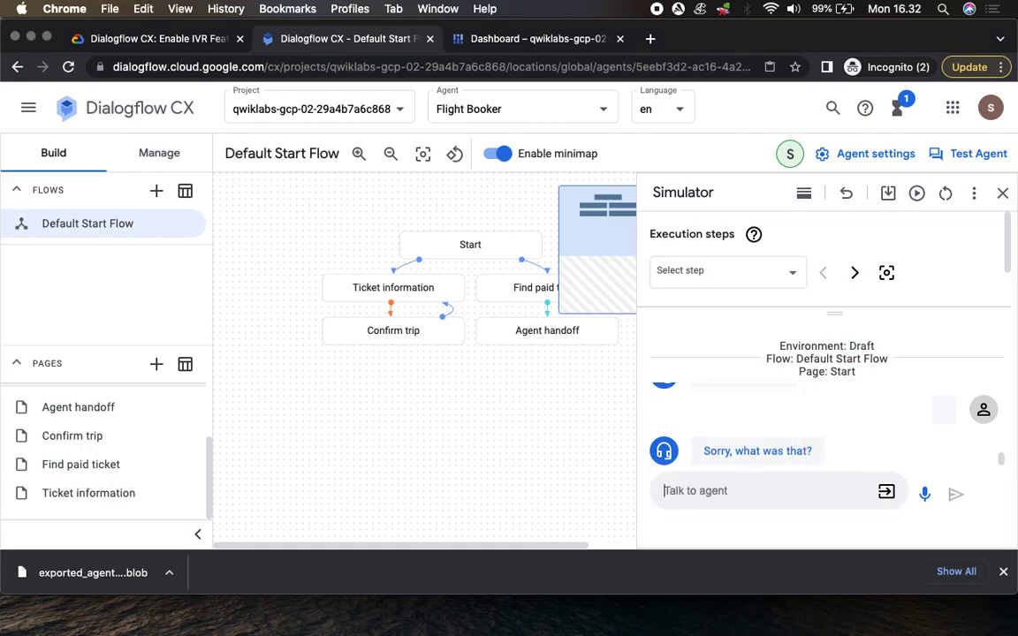
left_click(97, 38)
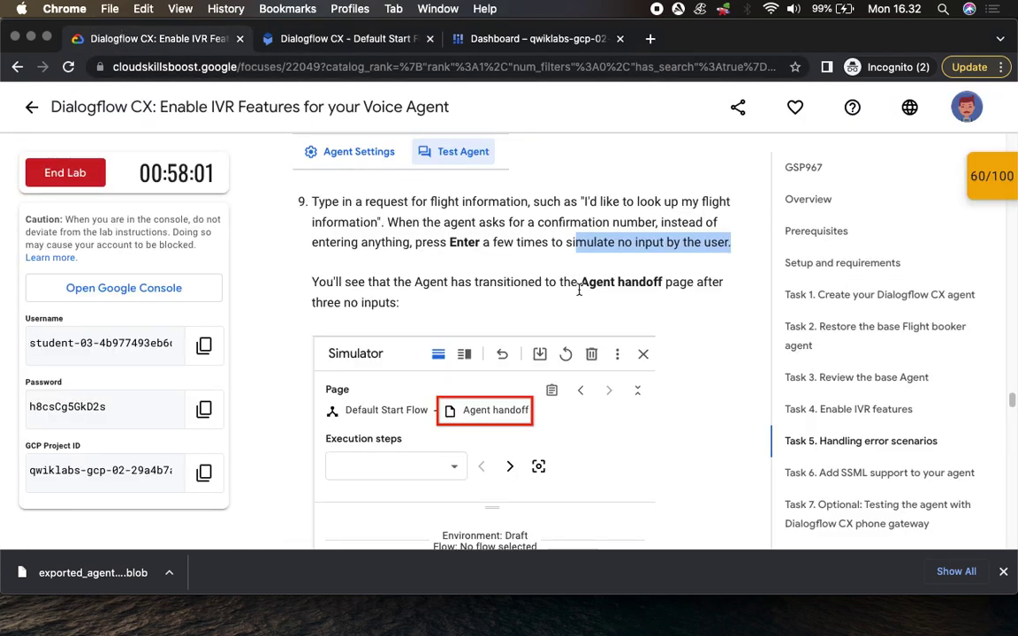
Submit enabling NoInput and NoMatch events with engaging prompts as the knowledge check answers, and answer True to the No-Input Default statement
scroll(597, 478, "down", 10)
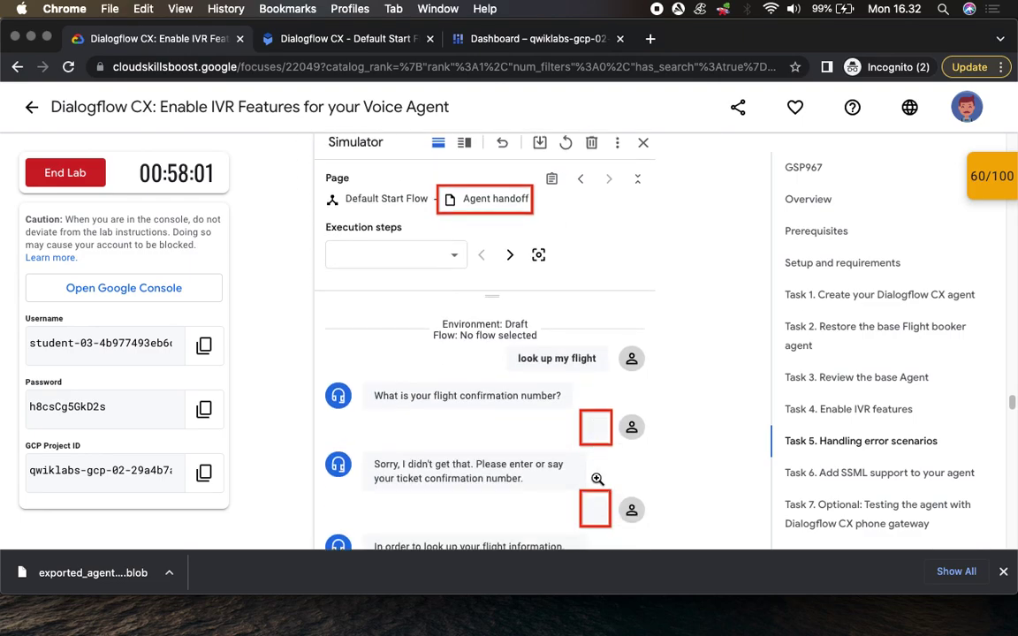
scroll(597, 479, "down", 8)
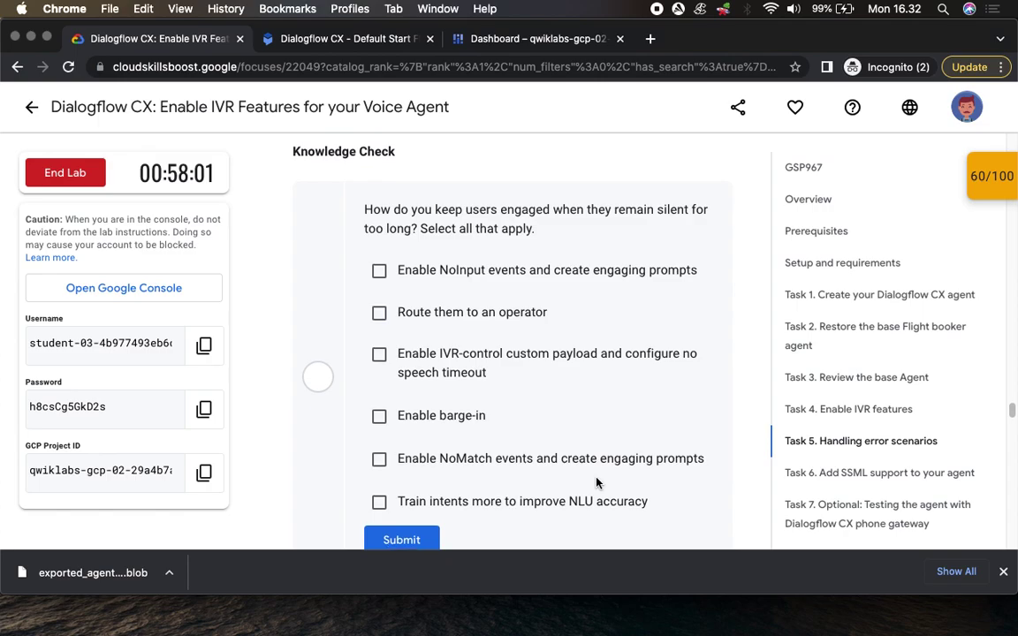
scroll(596, 482, "down", 1)
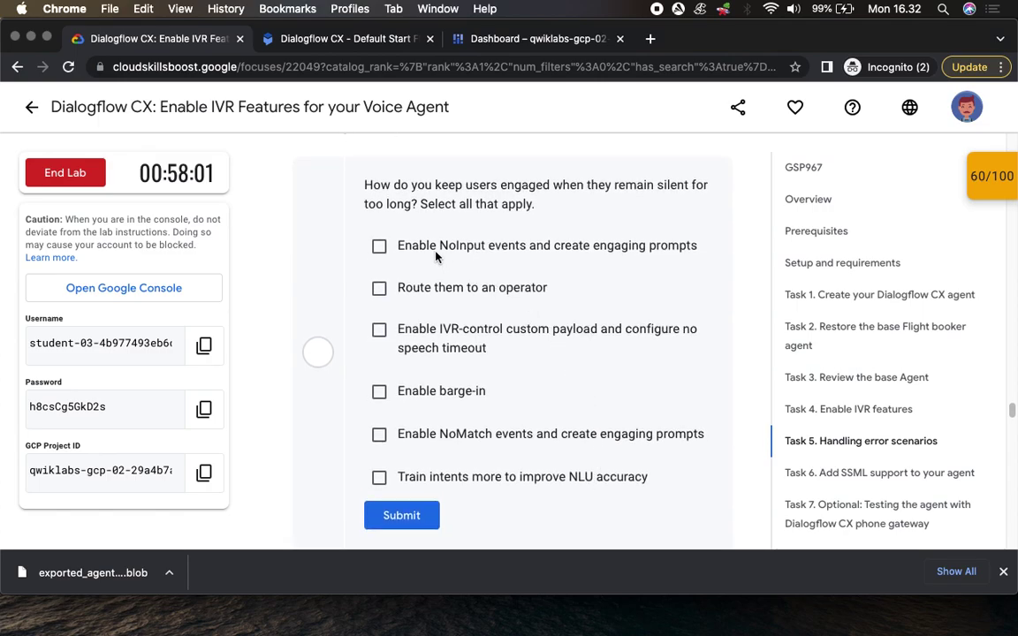
left_click(379, 246)
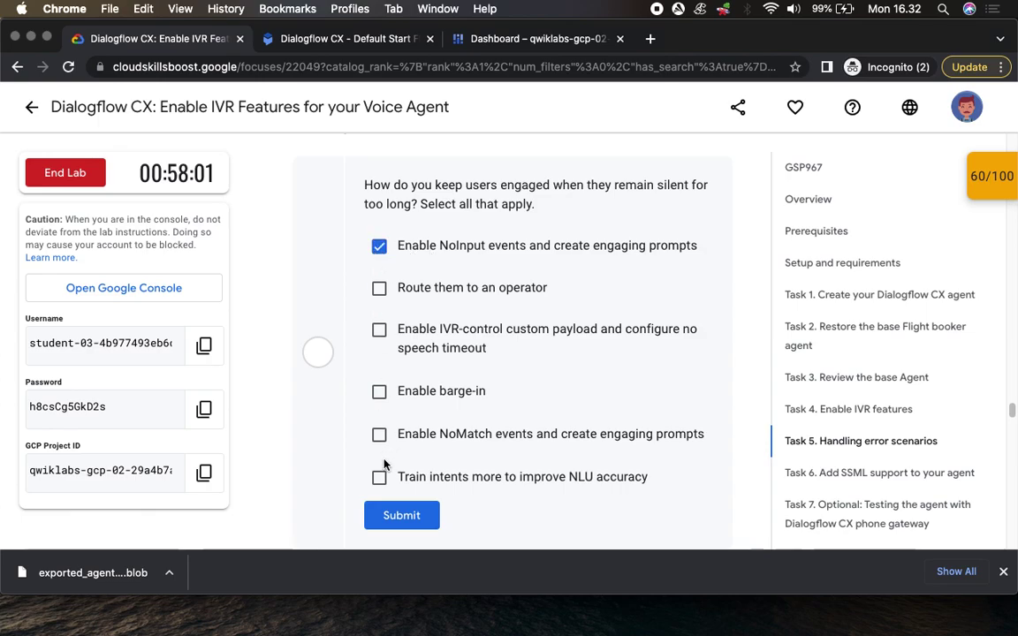
left_click(379, 435)
left_click(402, 515)
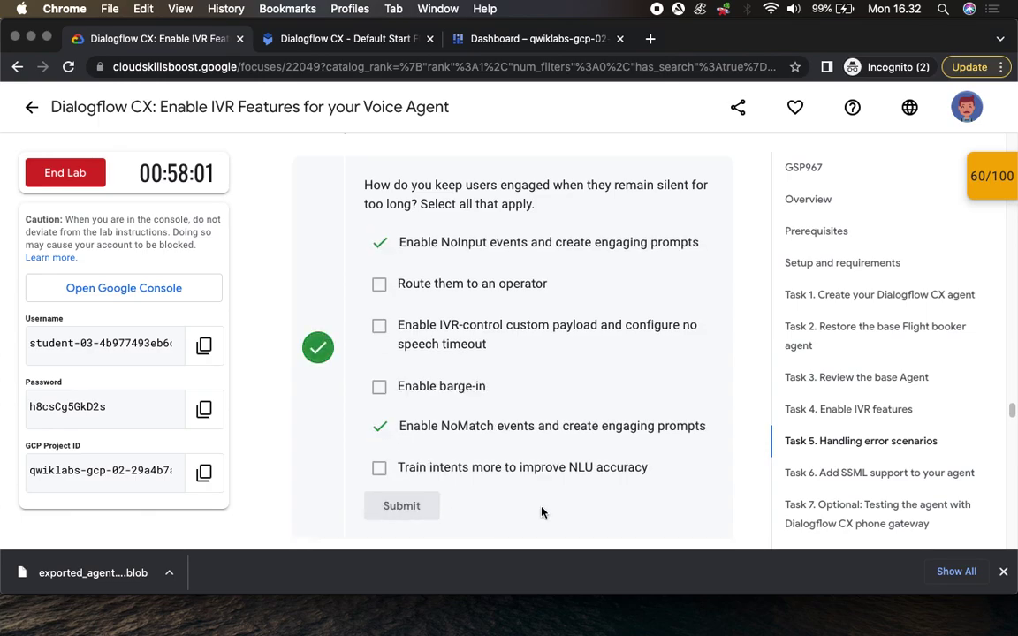
scroll(540, 512, "down", 5)
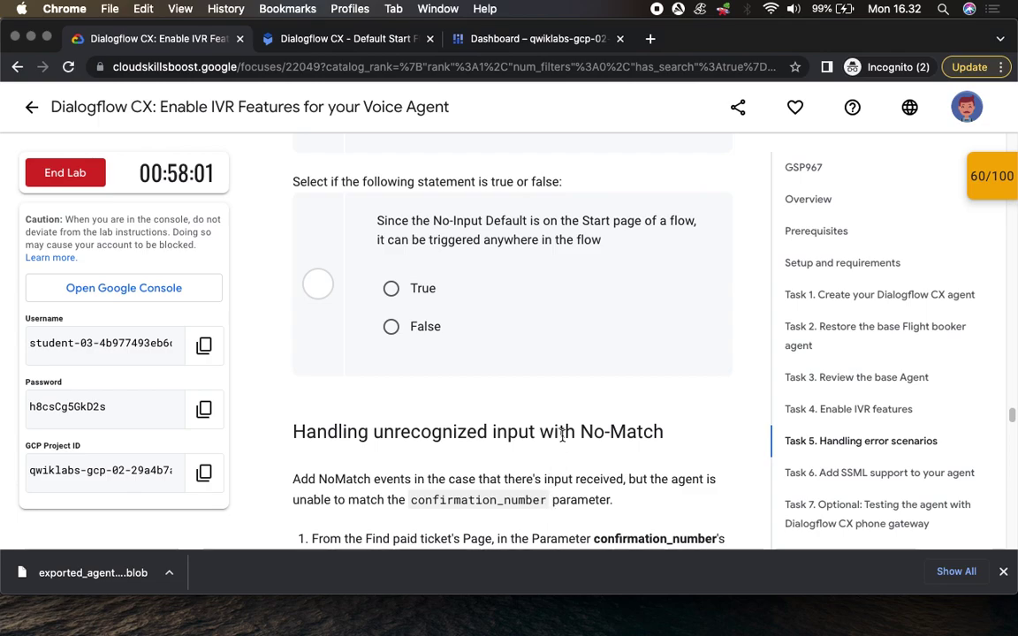
left_click(394, 288)
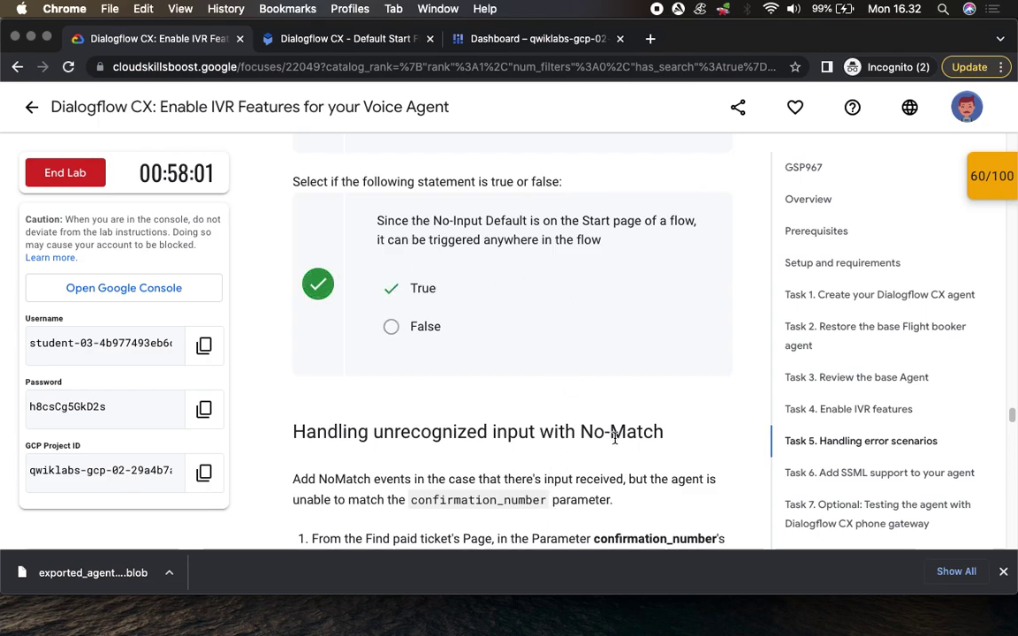
Read the lab's No-Match instructions, and open the Find paid ticket page in the Dialogflow CX flow with the simulator closed
scroll(614, 437, "down", 4)
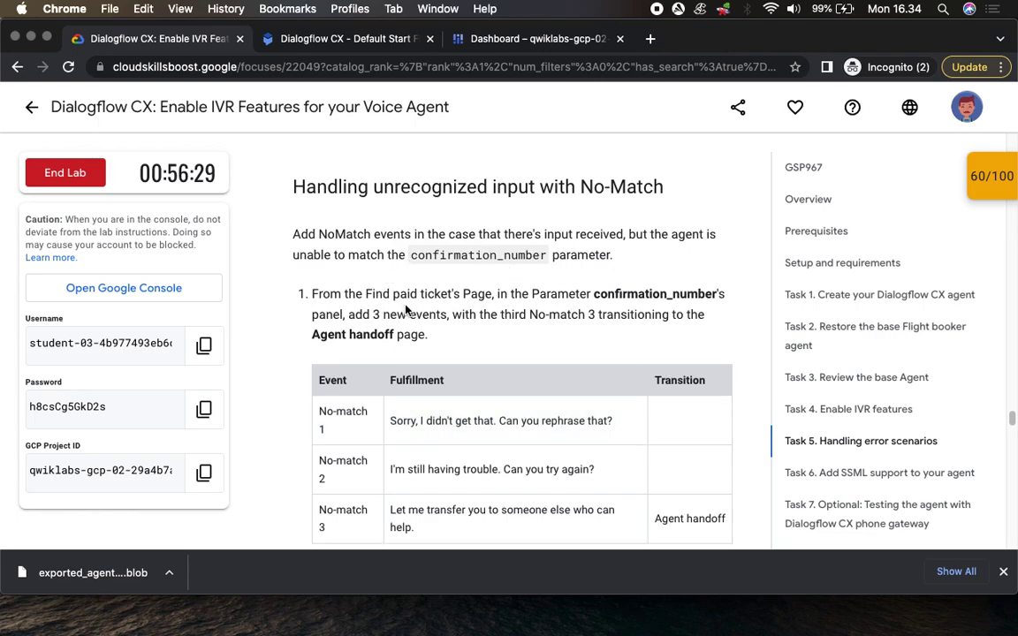
left_click_drag(365, 294, 493, 294)
scroll(525, 325, "down", 3)
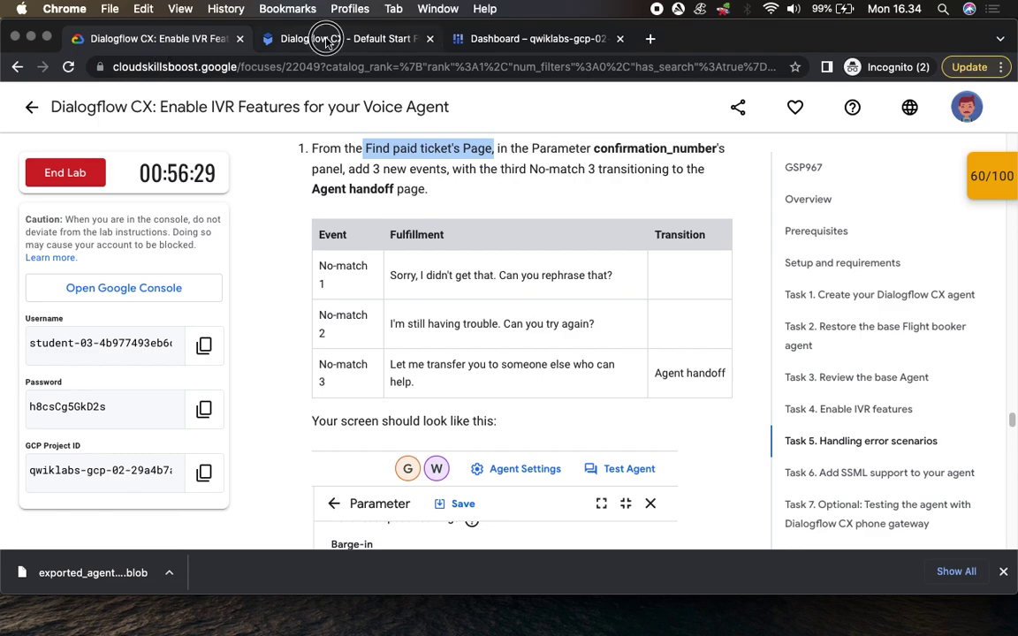
left_click(297, 39)
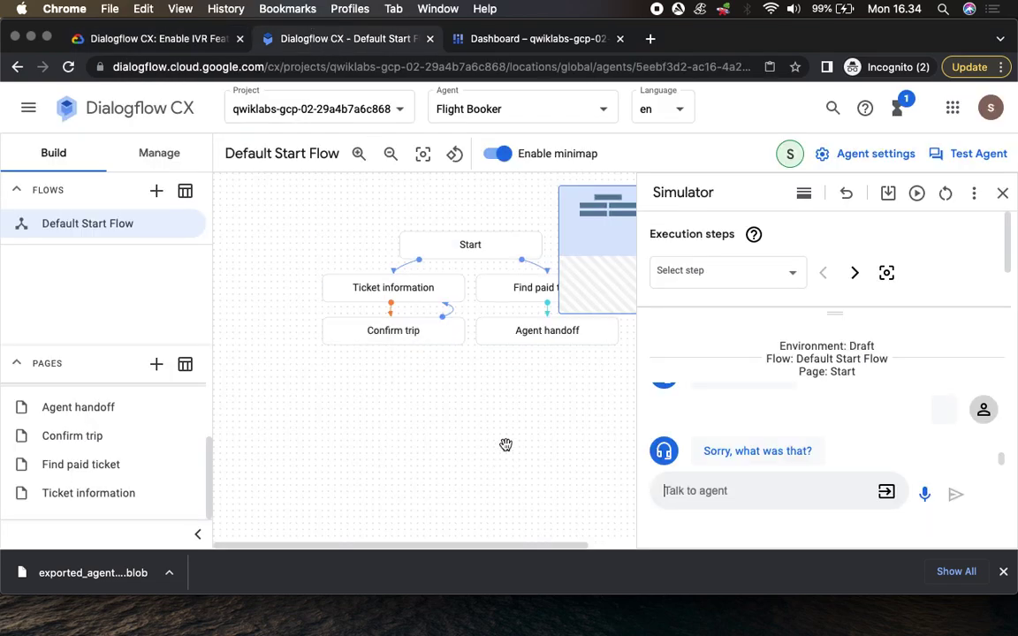
left_click(1005, 193)
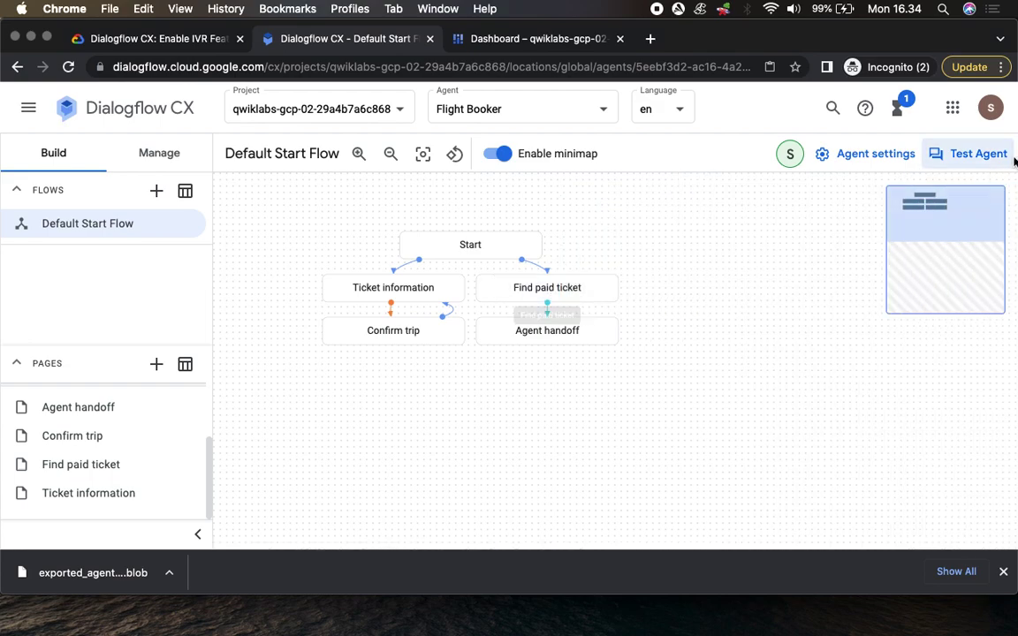
left_click(973, 155)
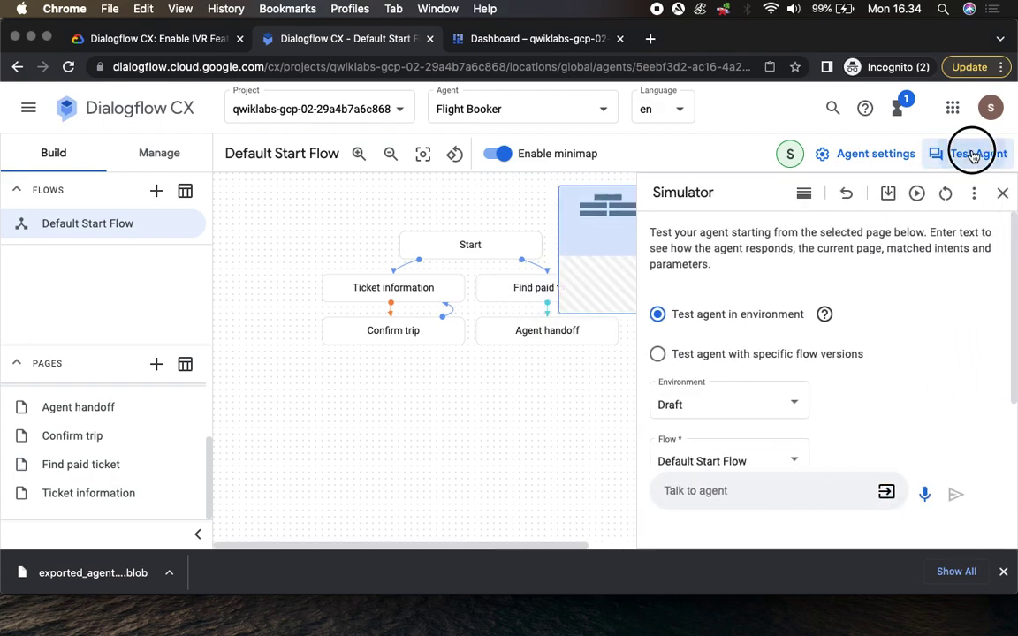
left_click(1004, 196)
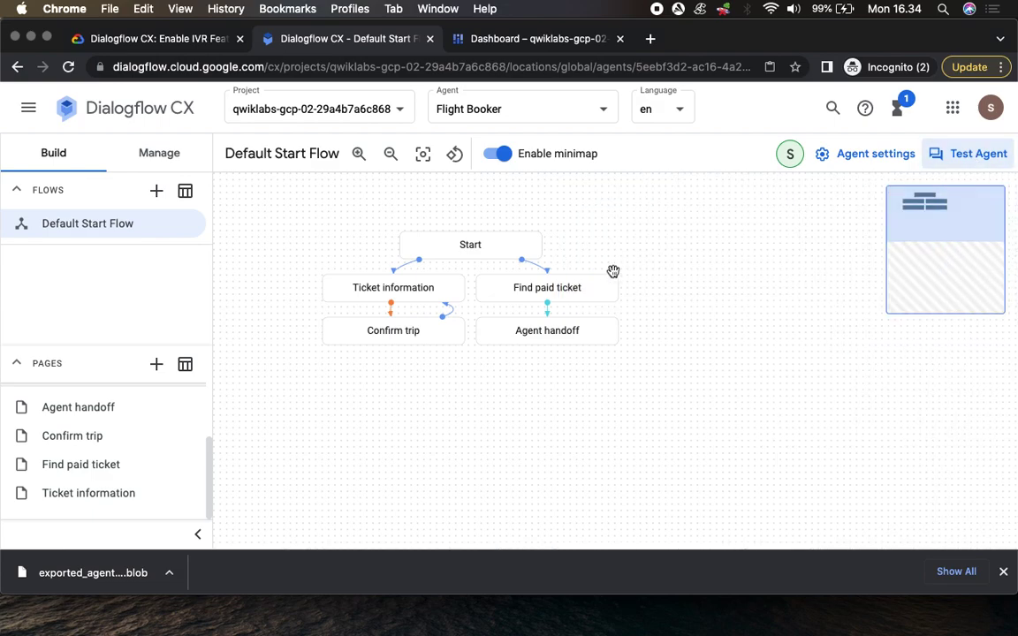
left_click(562, 292)
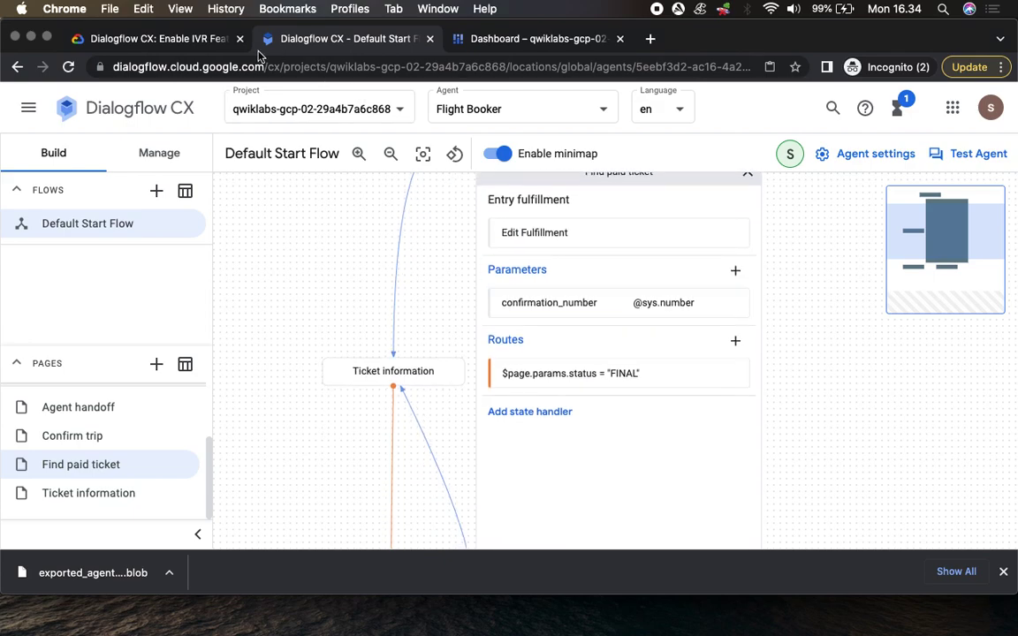
Open the confirmation_number parameter of the Find paid ticket page and go to its list of event handlers
left_click(177, 39)
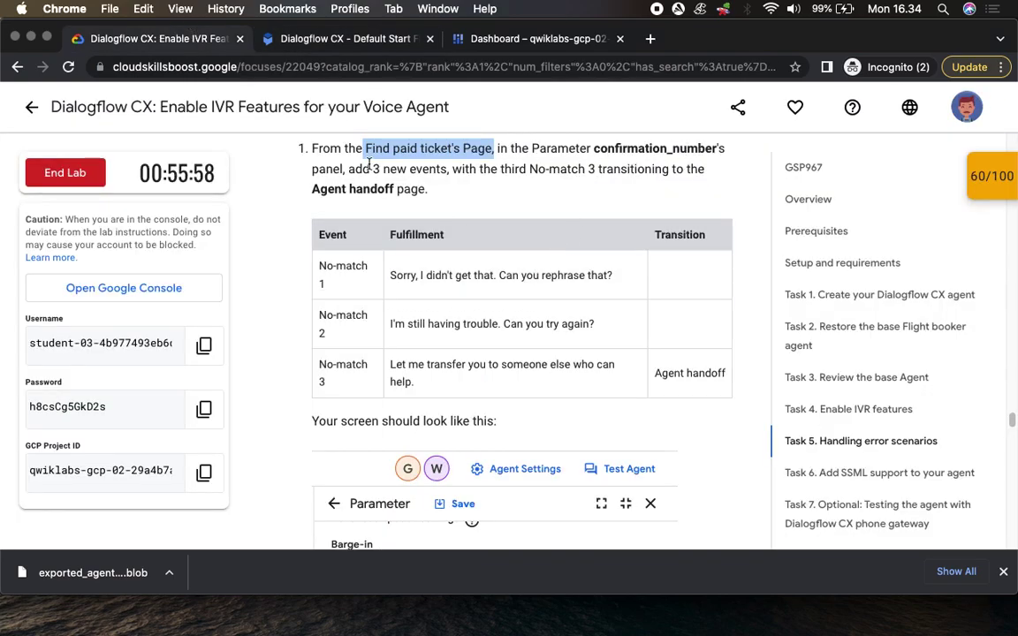
left_click(481, 39)
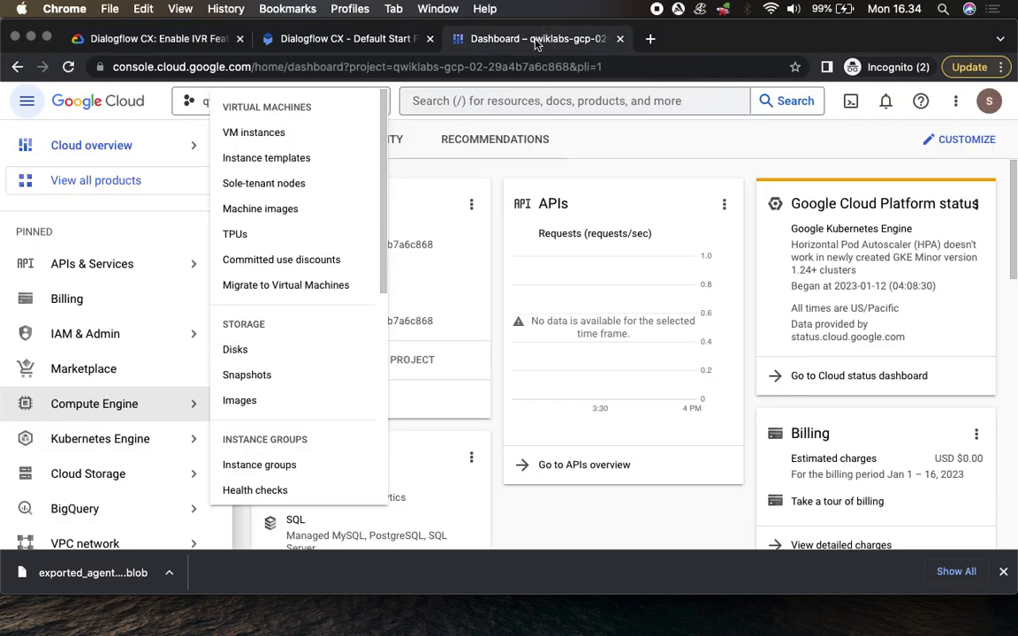
left_click(363, 39)
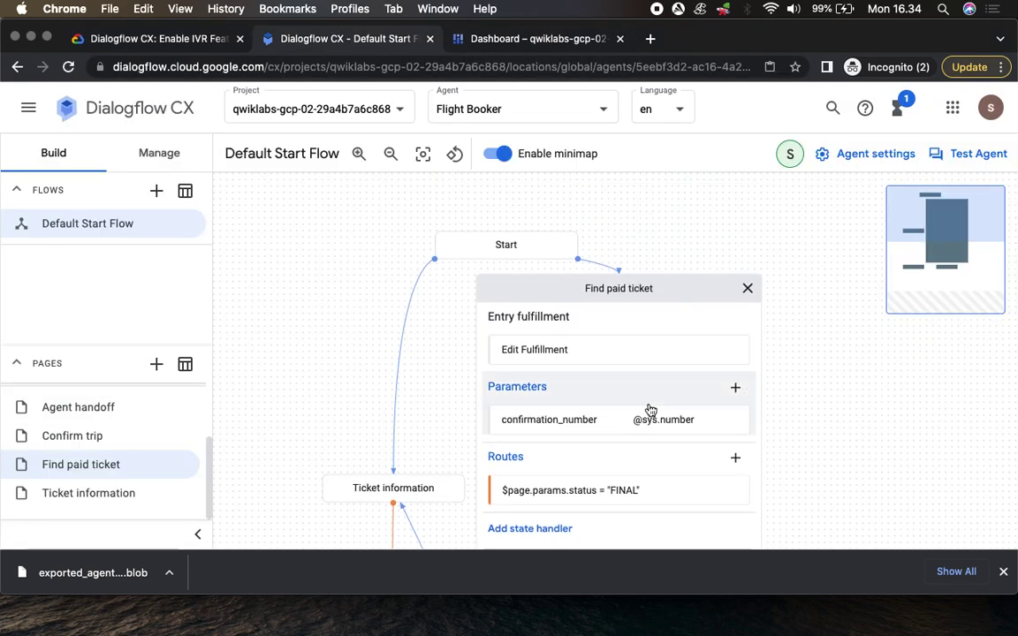
left_click(707, 423)
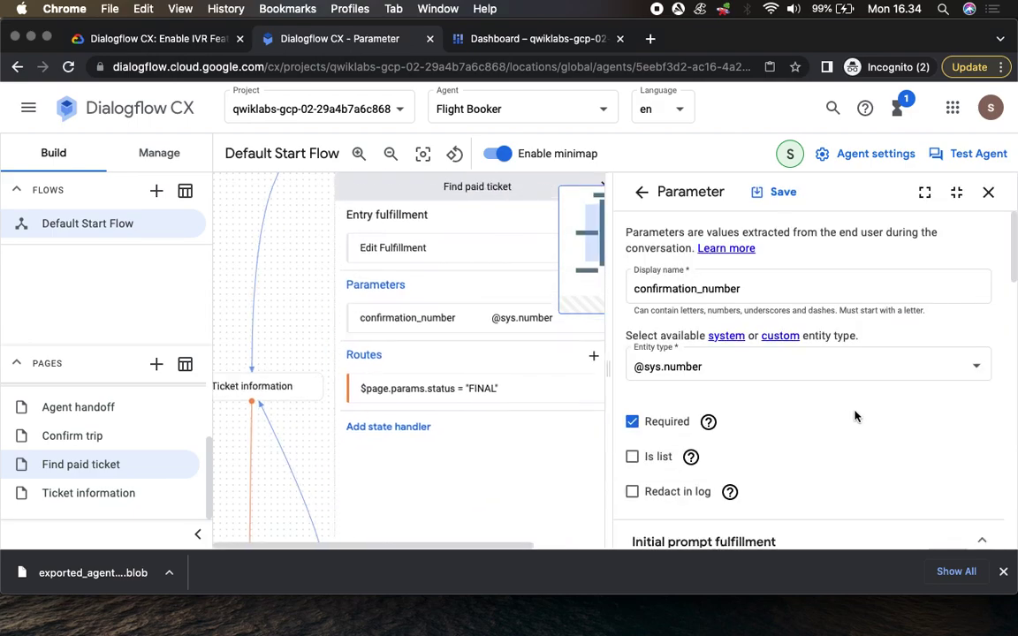
scroll(855, 416, "down", 3)
scroll(860, 416, "down", 10)
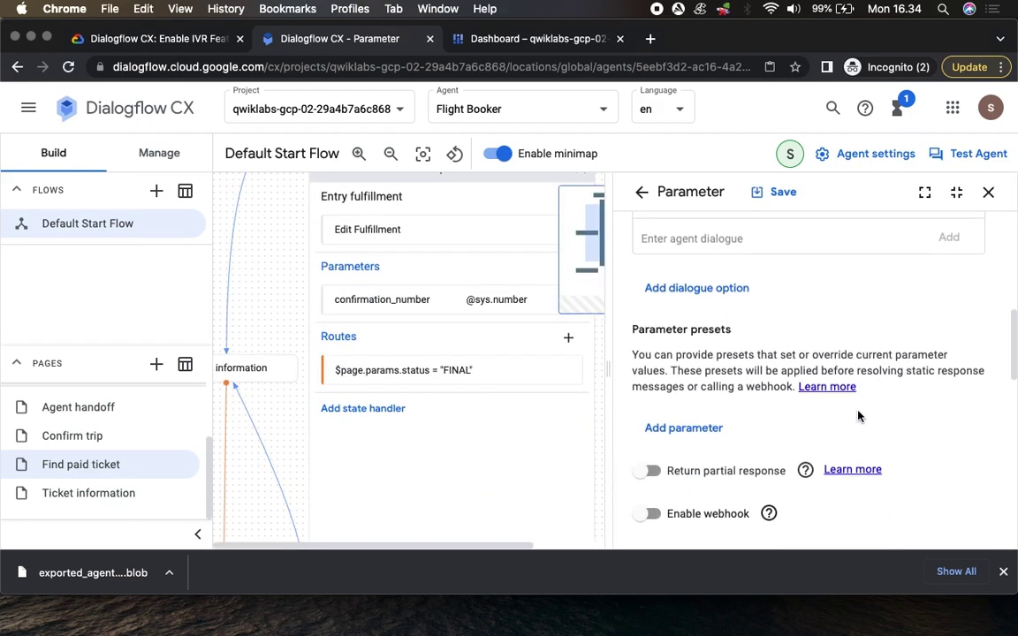
scroll(857, 415, "down", 8)
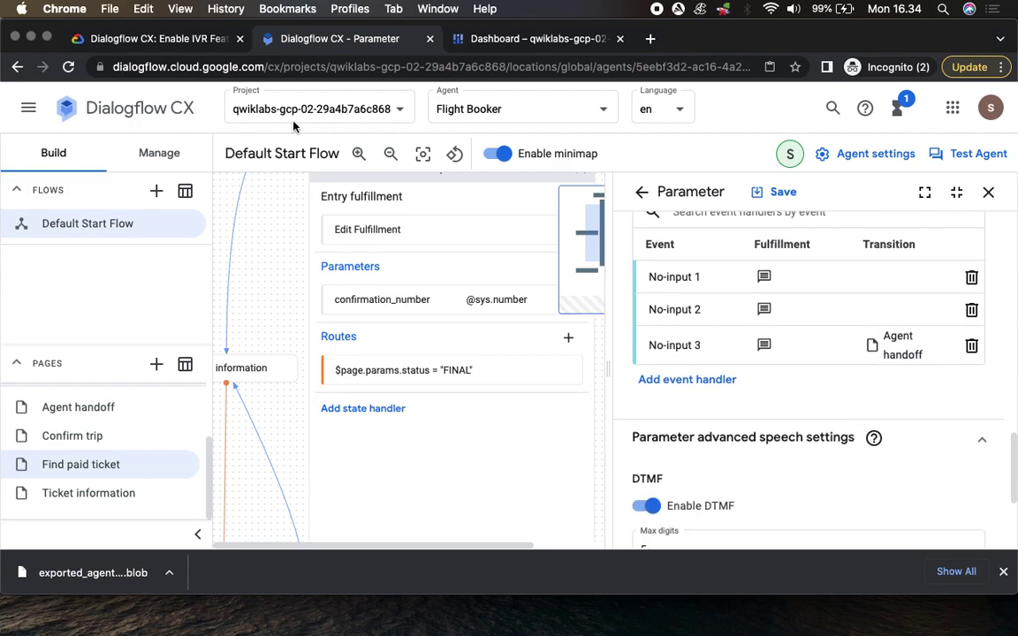
Recheck the lab's requirements for the three new No-match events and the Agent handoff transition
left_click(153, 38)
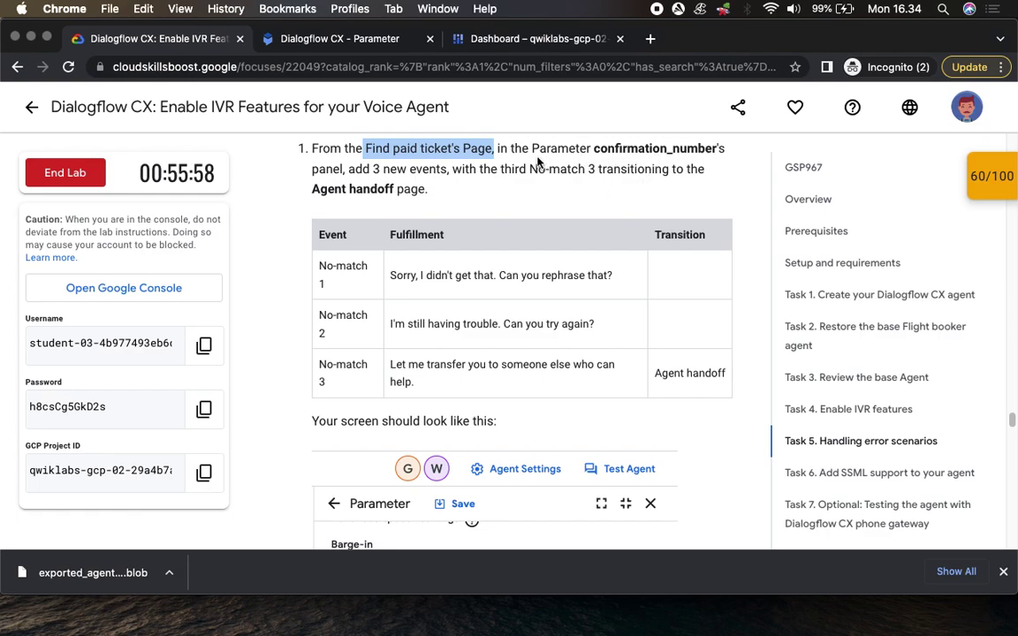
left_click(344, 37)
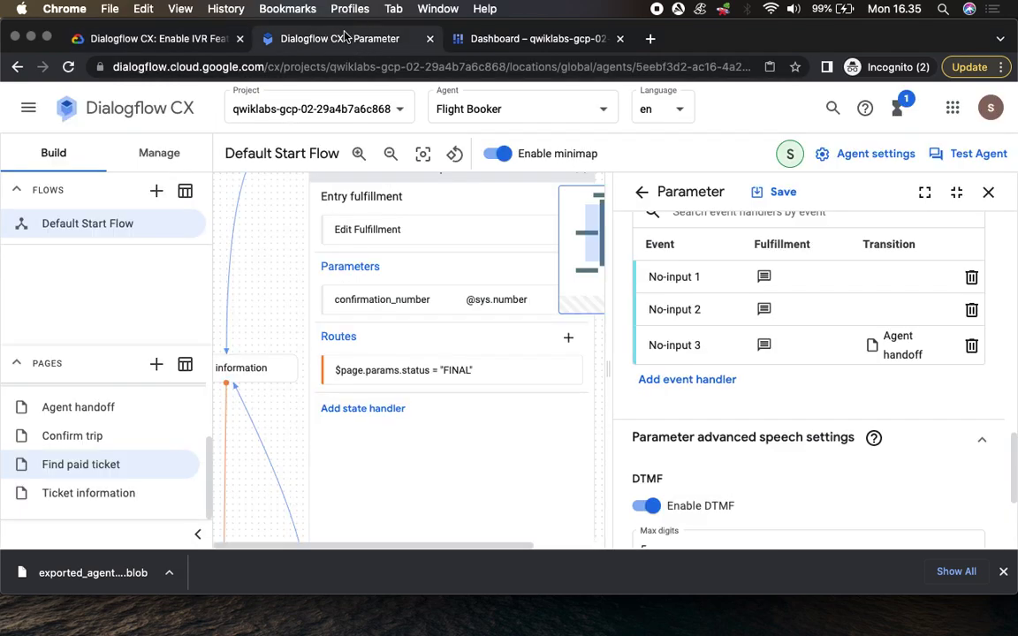
left_click(150, 37)
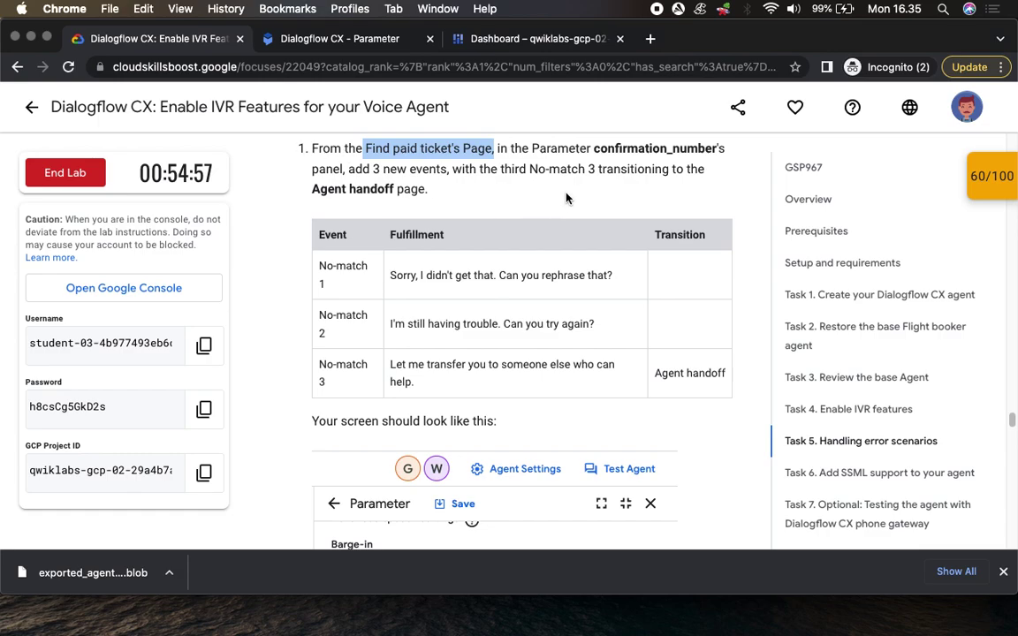
left_click_drag(511, 168, 602, 168)
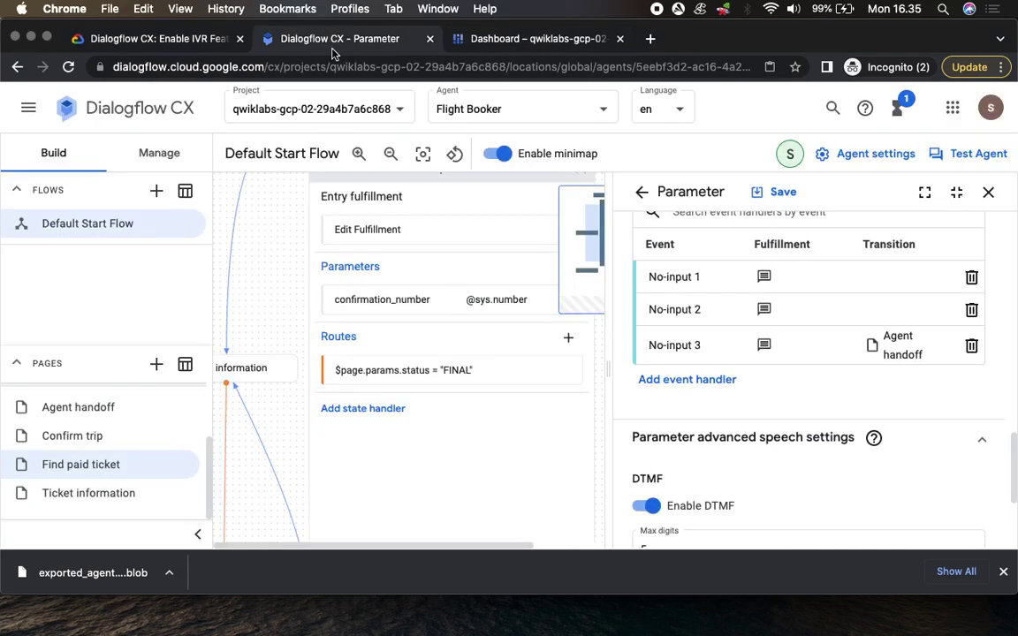
Add a new event handler to the confirmation_number parameter and set its event to No-match 1
left_click(697, 381)
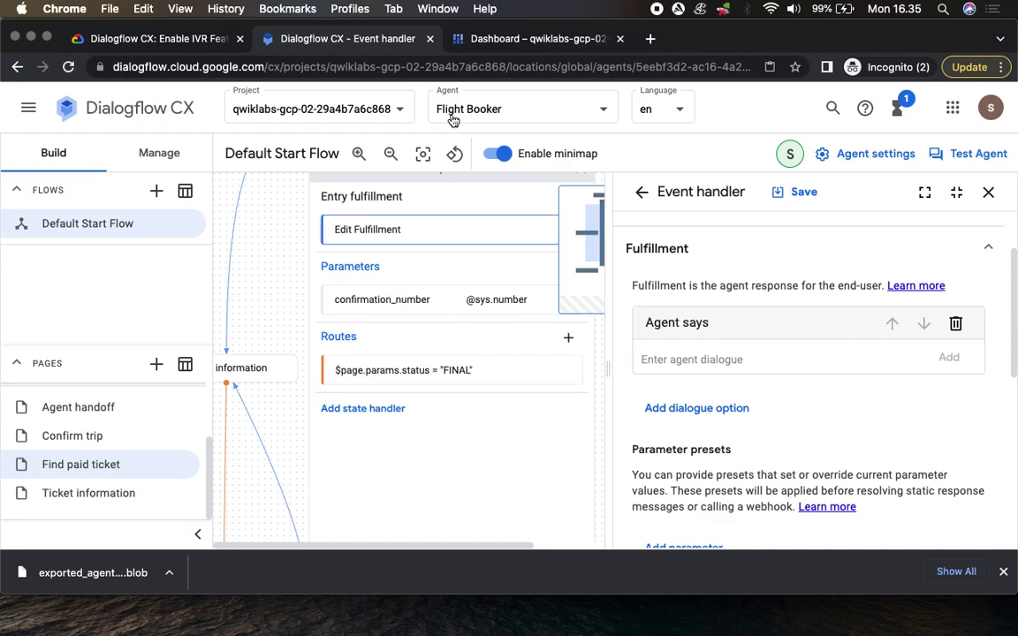
left_click(130, 44)
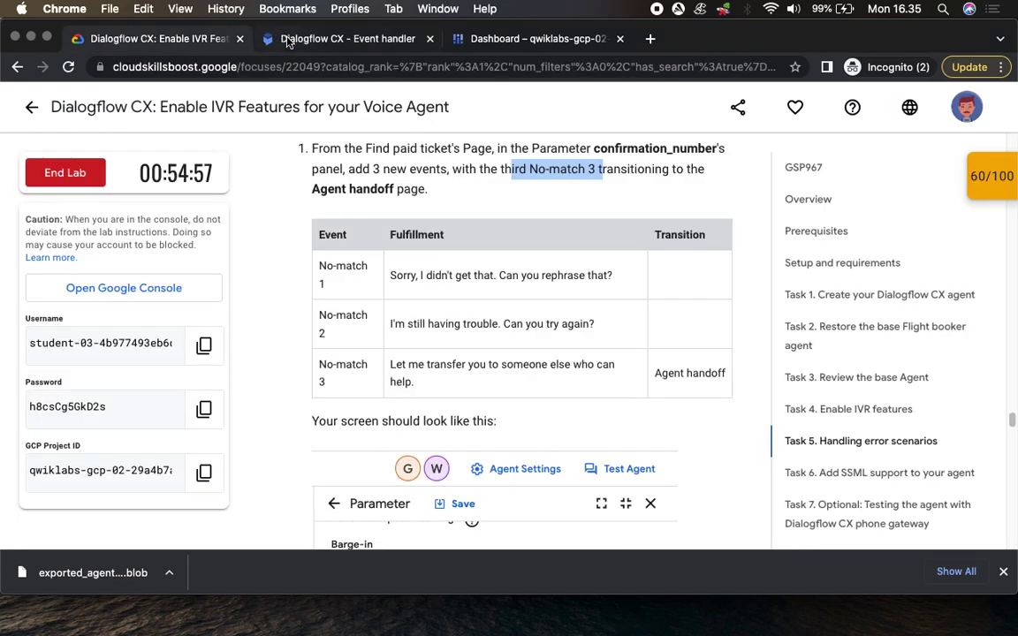
left_click(314, 38)
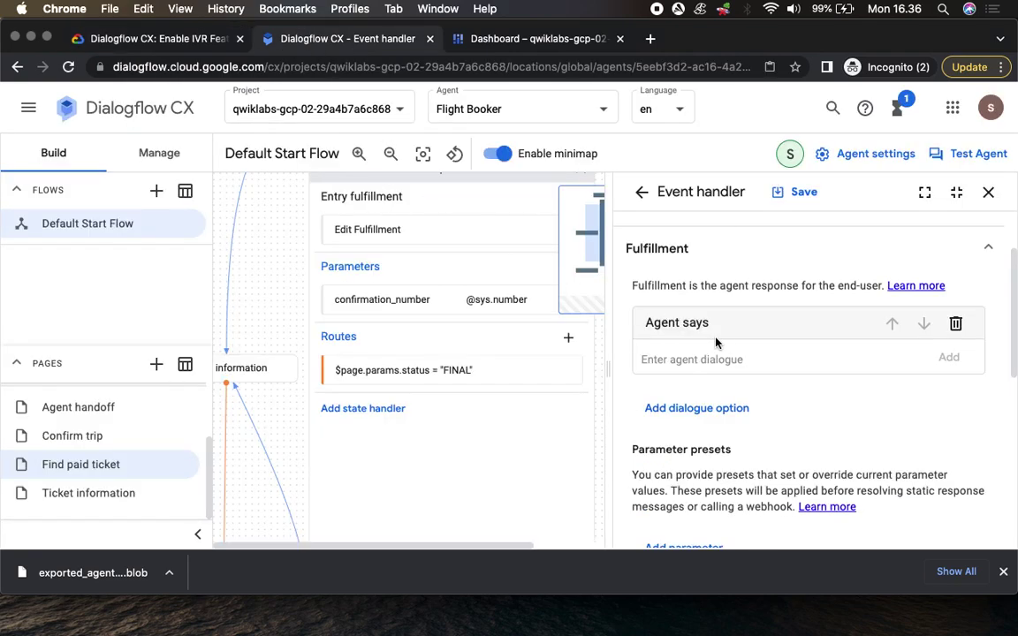
scroll(723, 343, "up", 3)
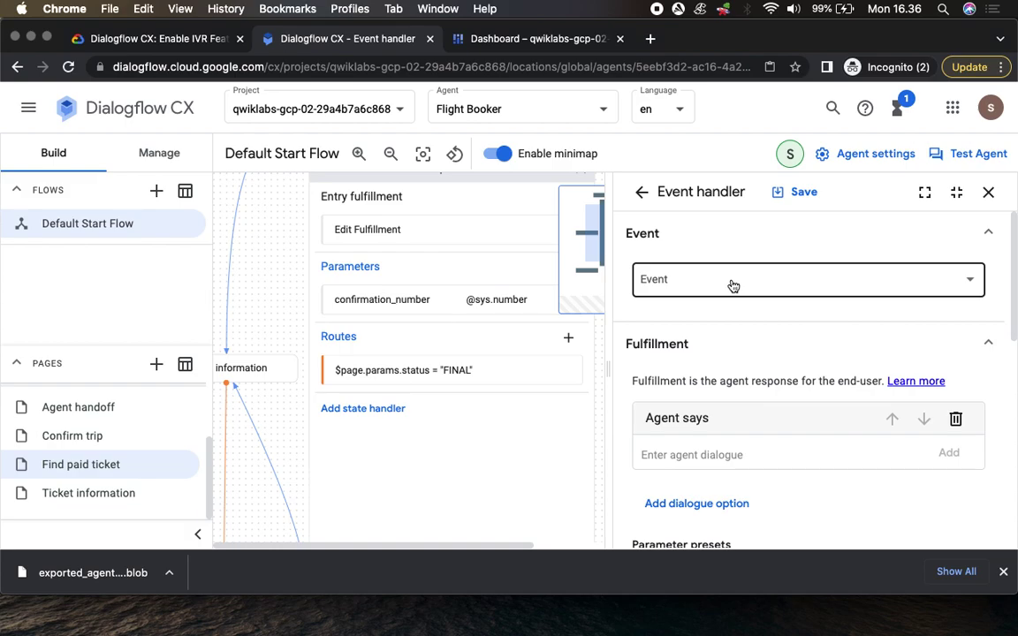
left_click(137, 38)
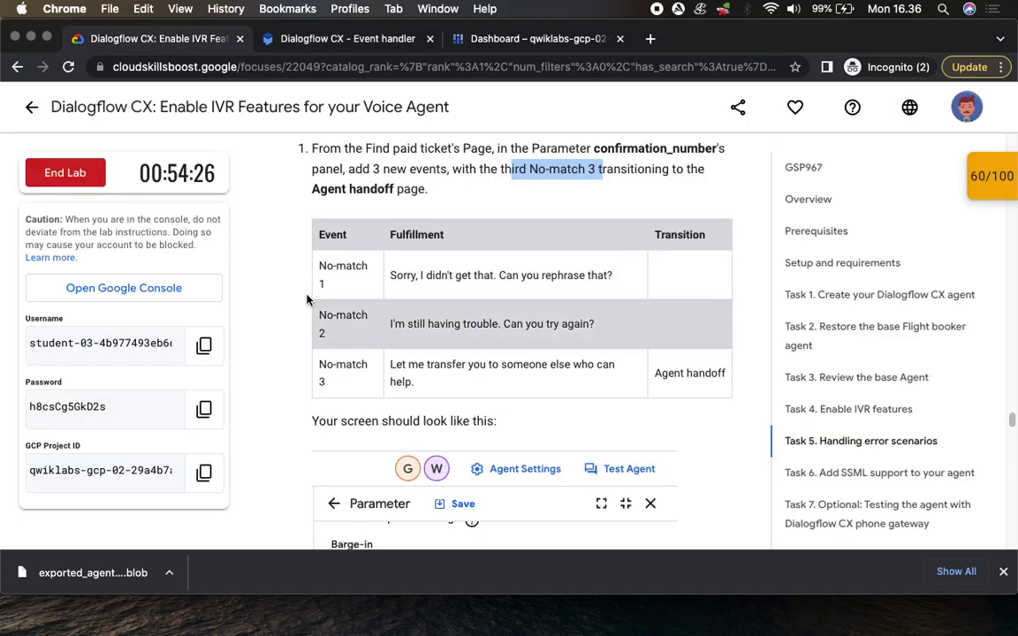
left_click(334, 38)
left_click(686, 280)
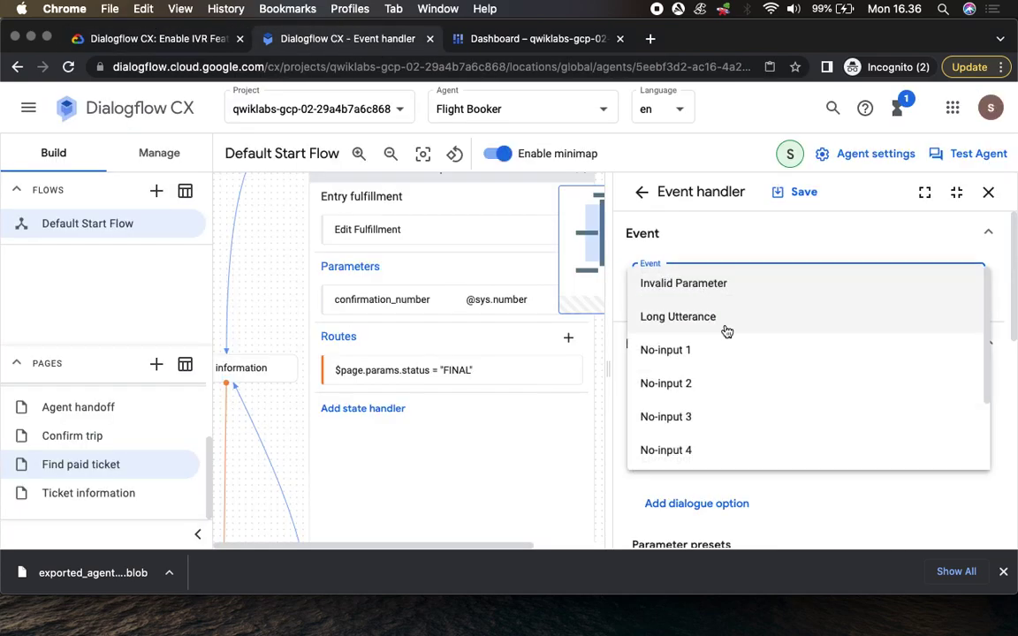
scroll(740, 371, "down", 2)
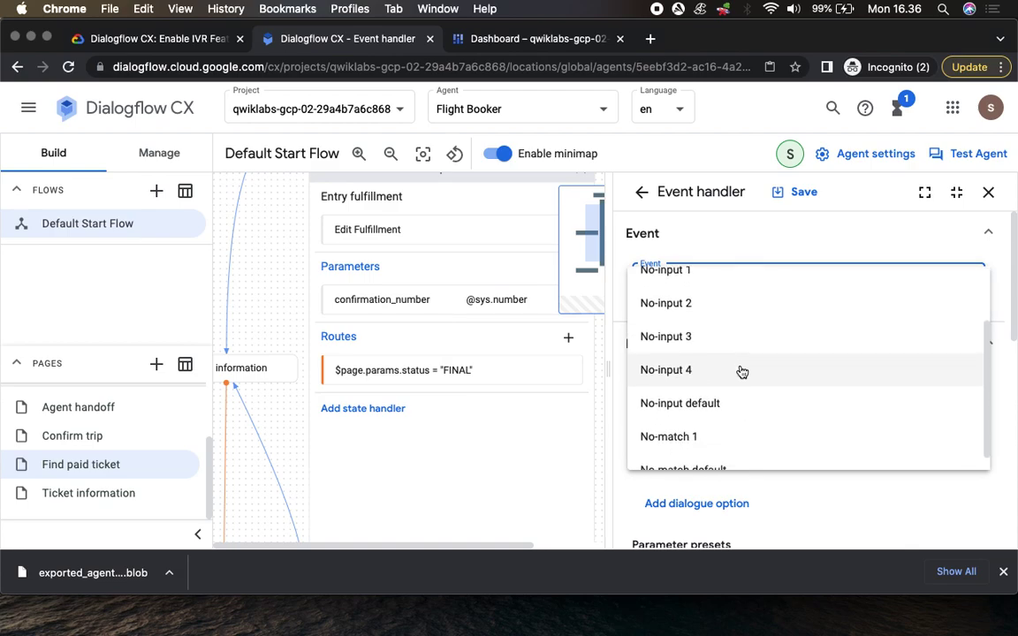
left_click(698, 436)
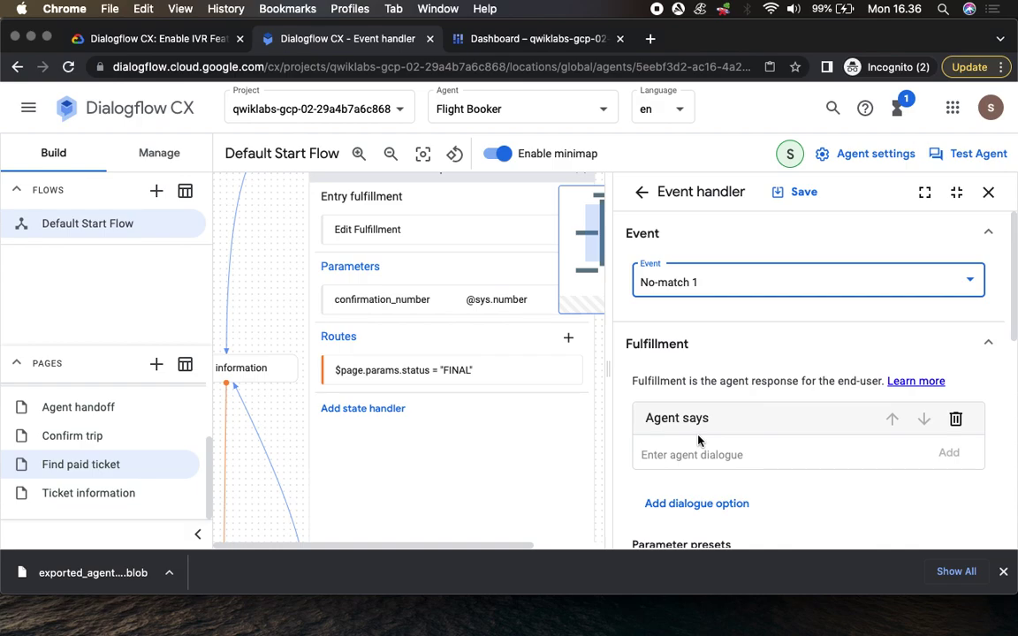
Copy the lab's response "Sorry, I didn't get that. Can you rephrase that?" into the No-match 1 handler's agent dialogue
left_click(189, 49)
left_click_drag(388, 275, 623, 272)
key("super+c")
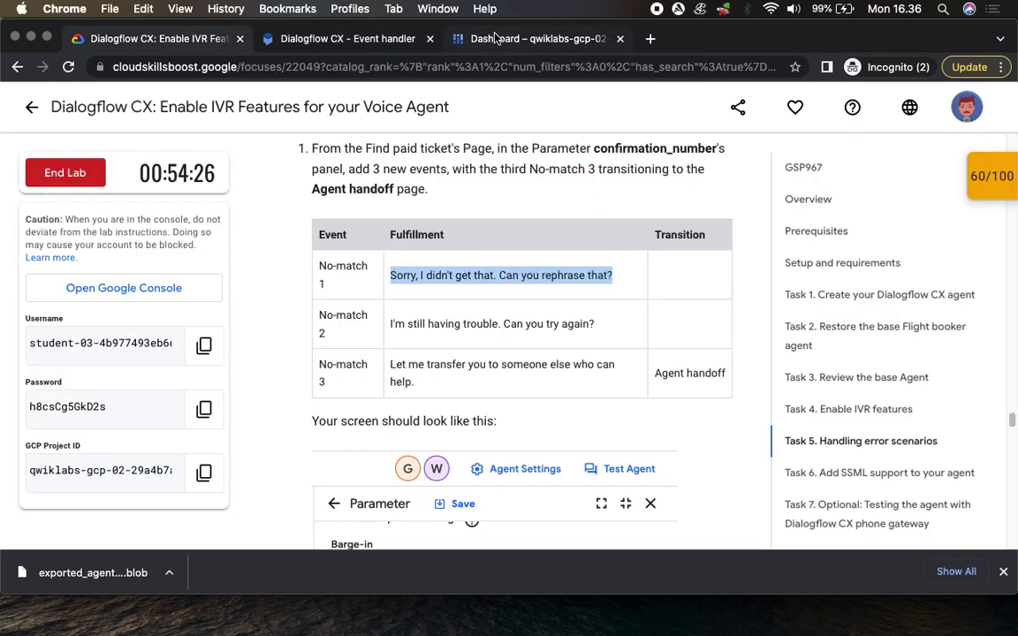
left_click(349, 38)
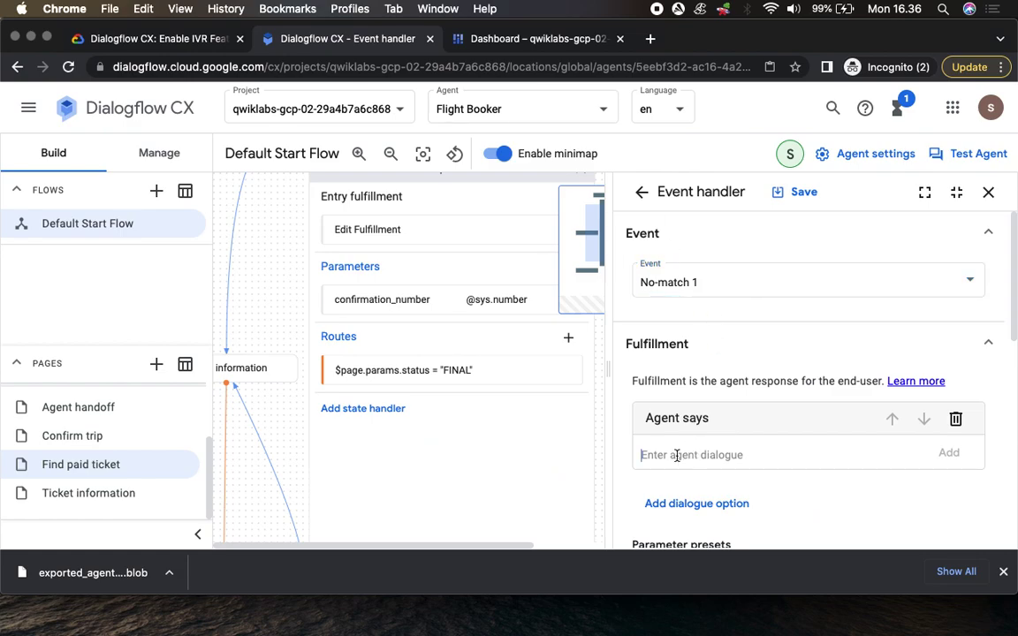
key("super+v")
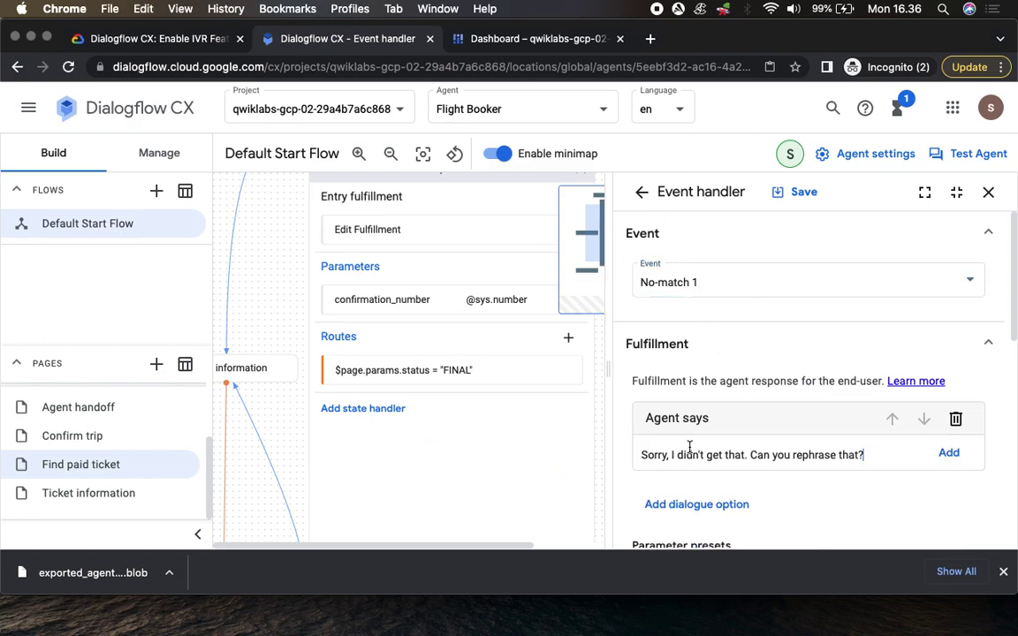
Save the No-match 1 handler, and add another event handler to confirmation_number with its event set to No-match 2
left_click(805, 194)
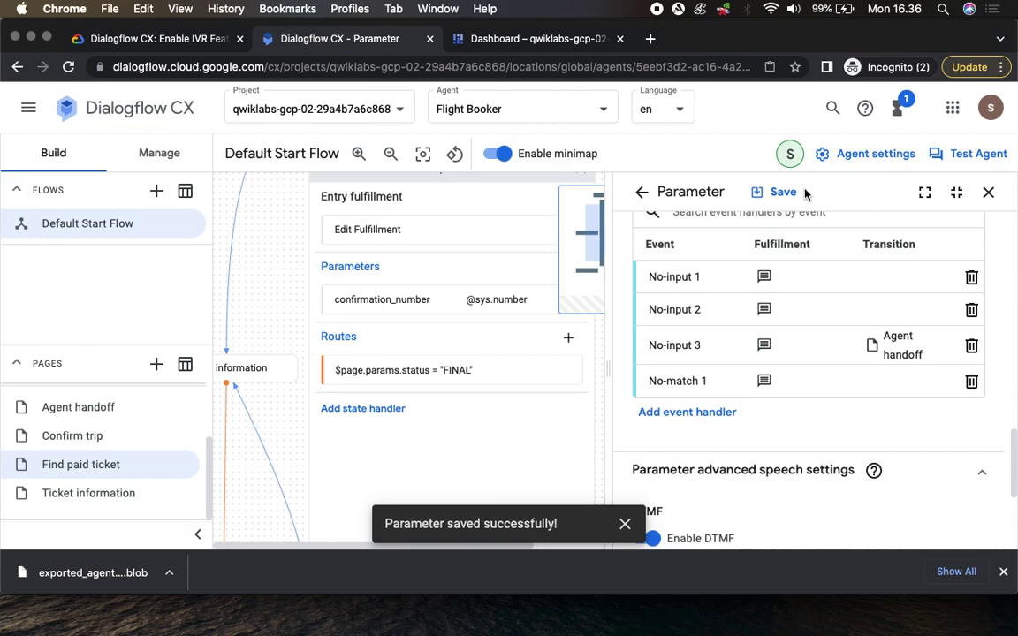
left_click(687, 412)
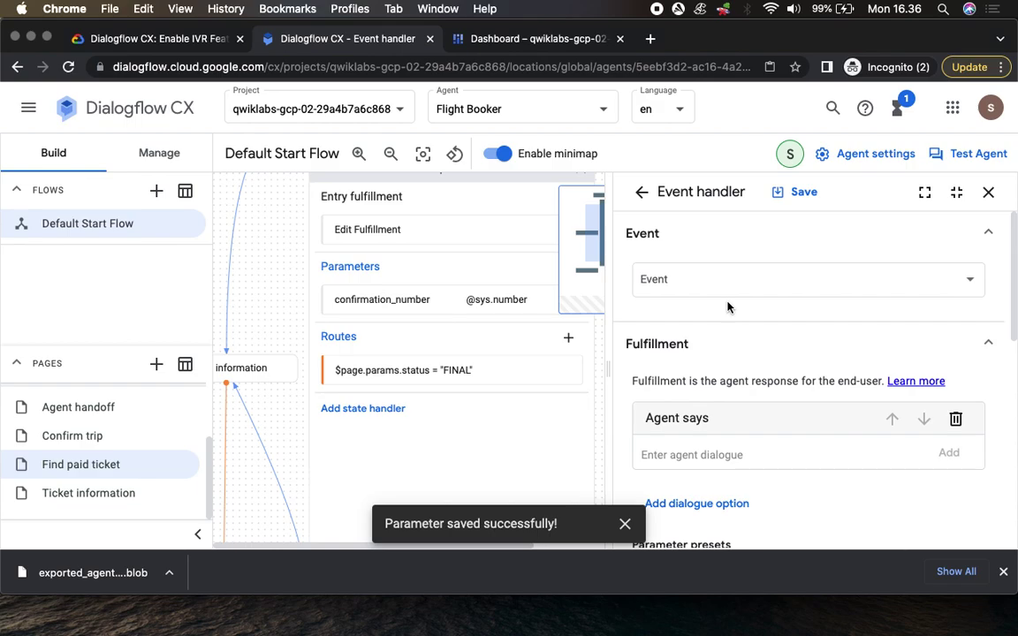
left_click(693, 277)
scroll(727, 382, "down", 3)
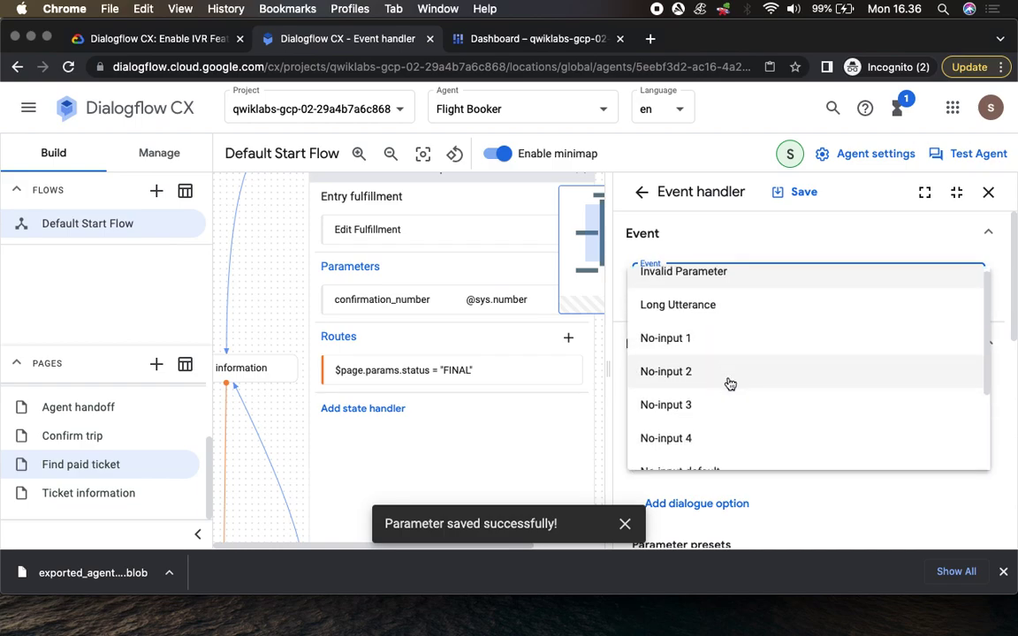
left_click(675, 419)
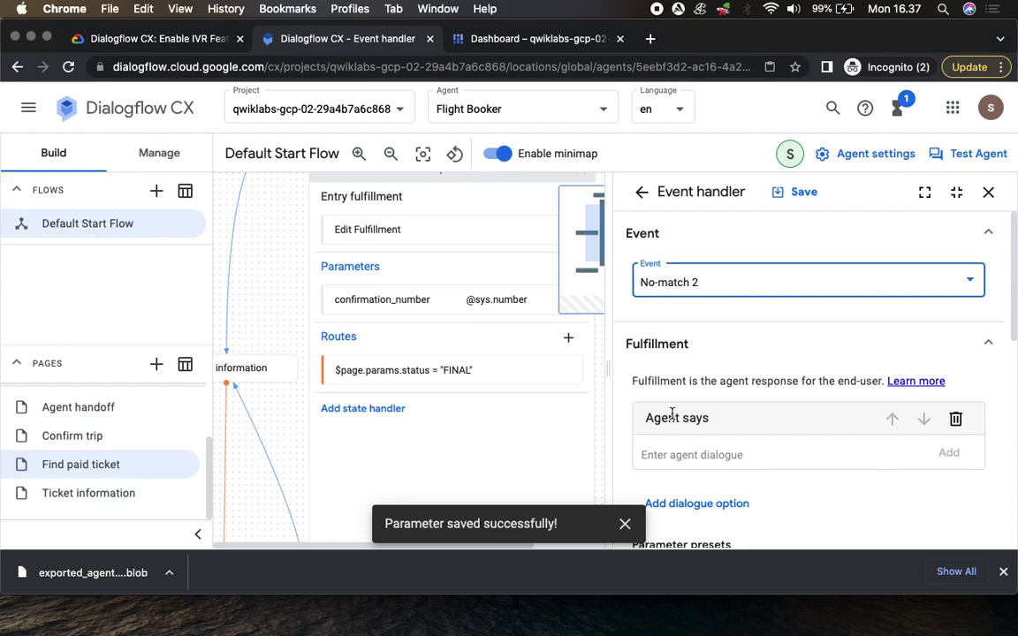
Copy the lab's response "I'm still having trouble. Can you try again?" into the No-match 2 handler's agent dialogue and save the handler
left_click(148, 38)
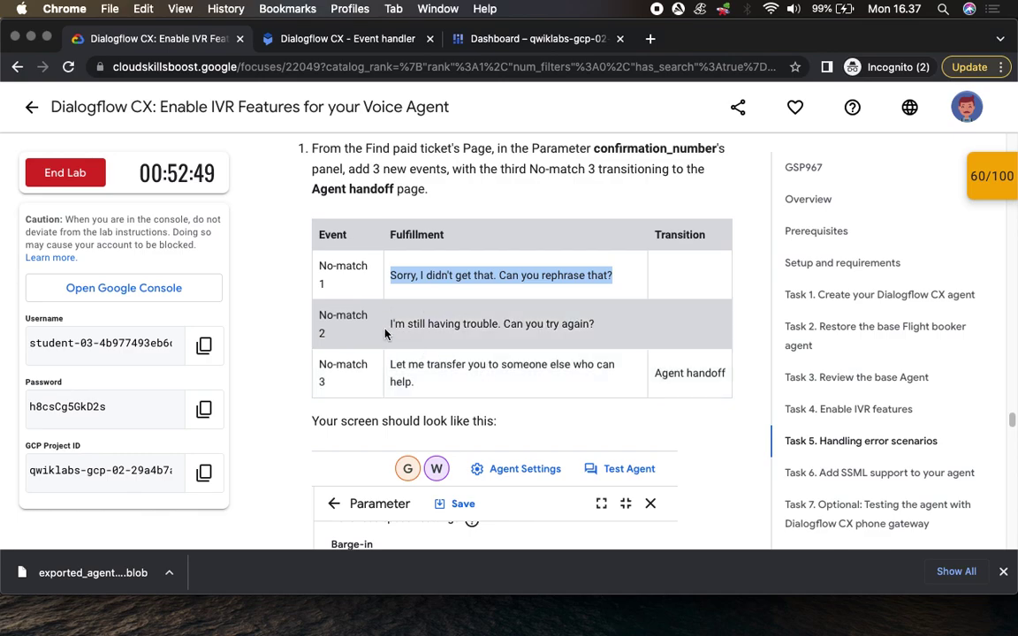
left_click_drag(391, 323, 597, 322)
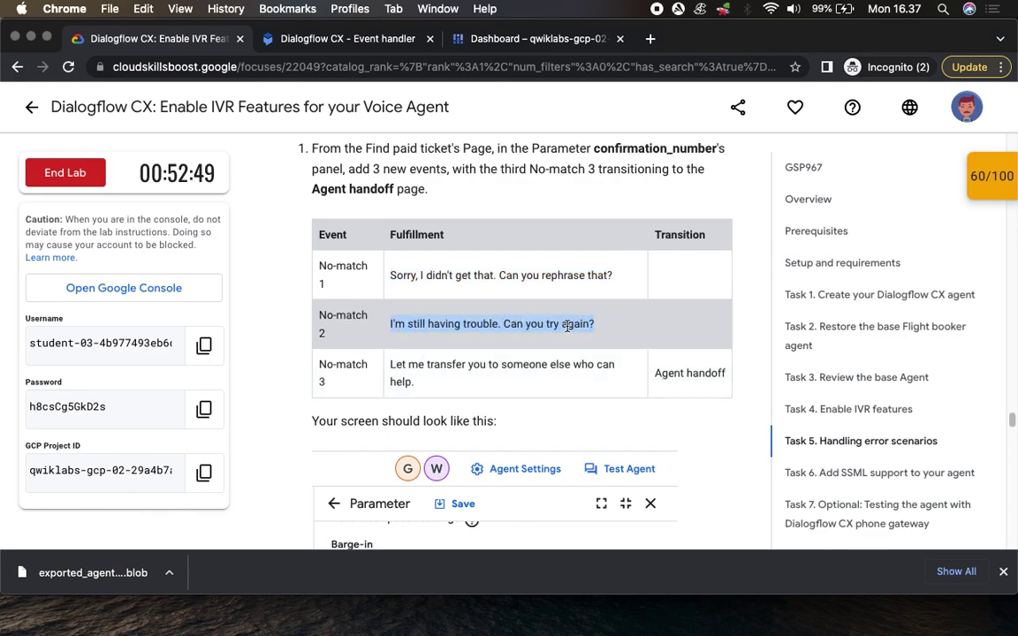
right_click(570, 324)
left_click(596, 357)
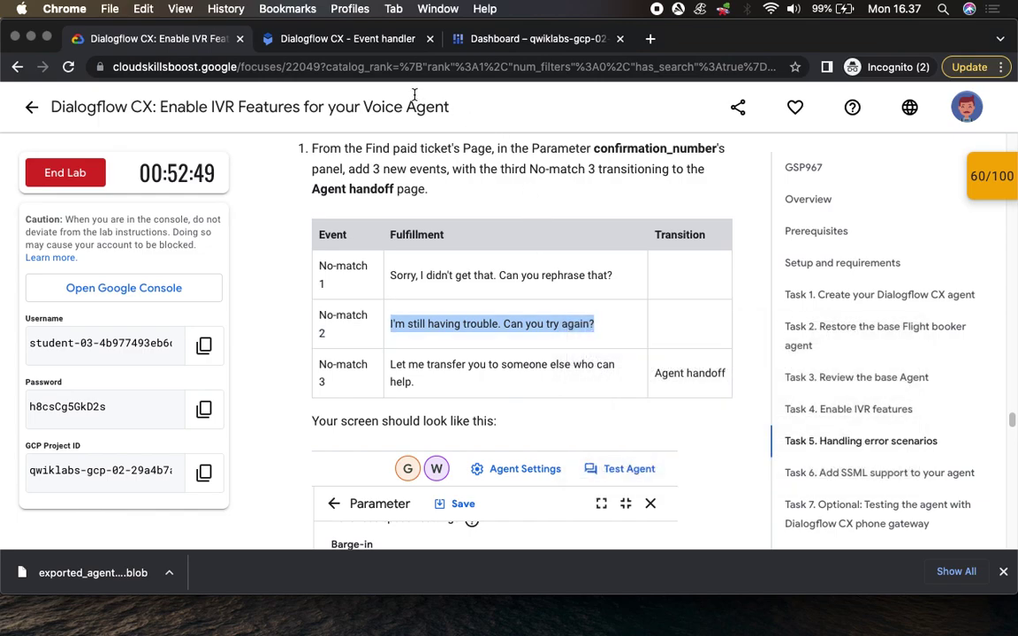
left_click(327, 44)
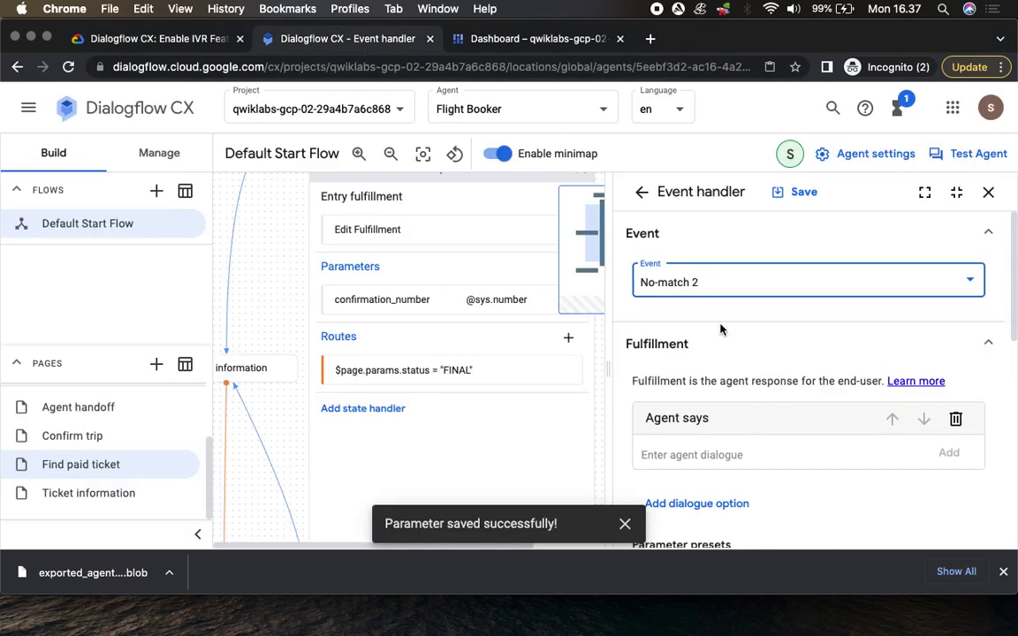
left_click(686, 456)
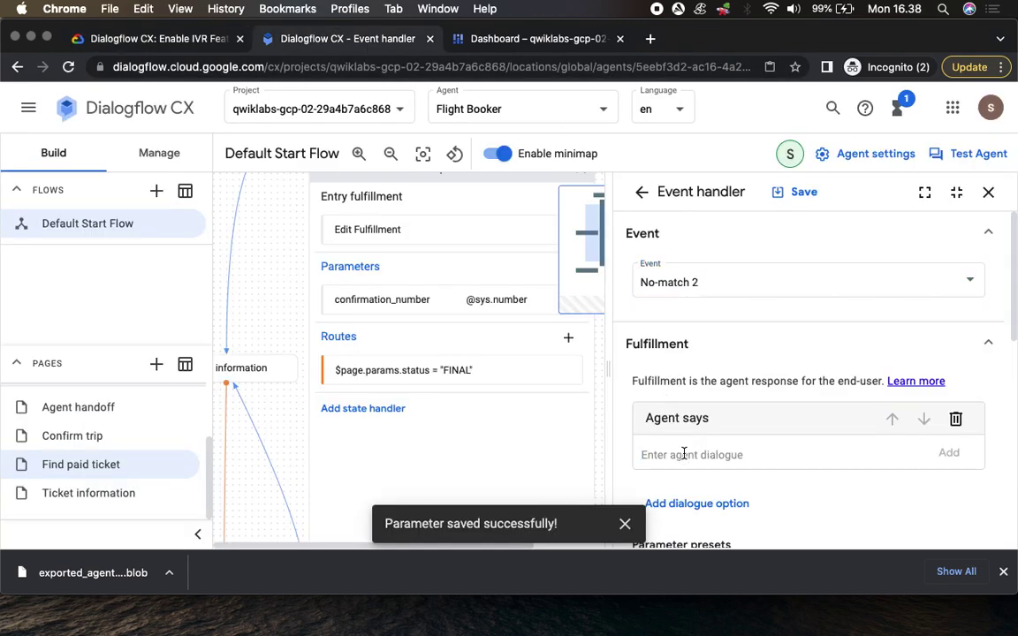
key("super+v")
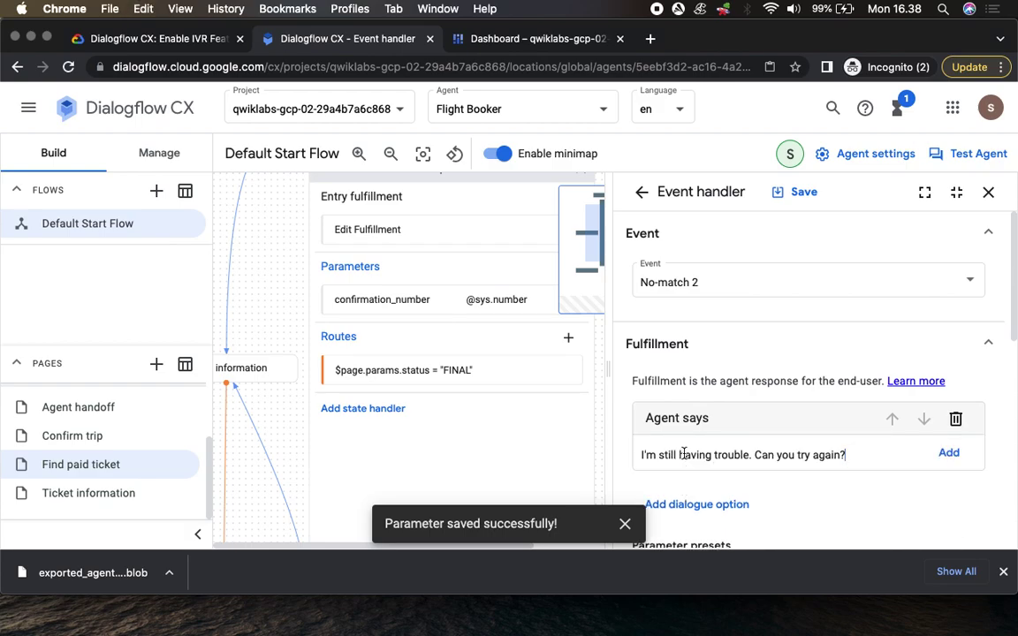
left_click(804, 192)
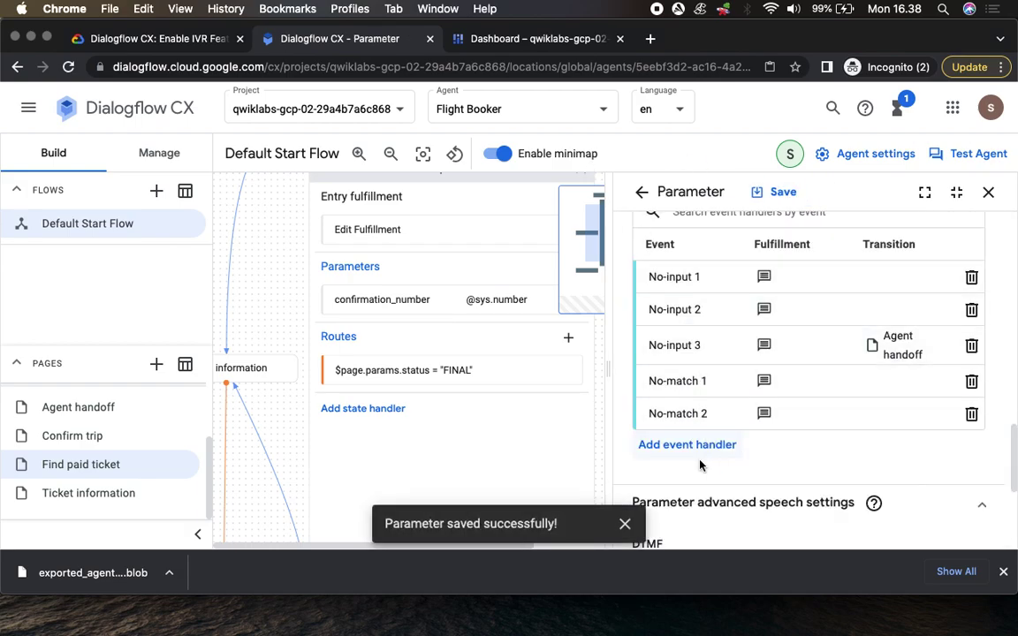
Add a further event handler to the confirmation_number parameter and set its event to No-match 3
left_click(640, 446)
left_click(700, 278)
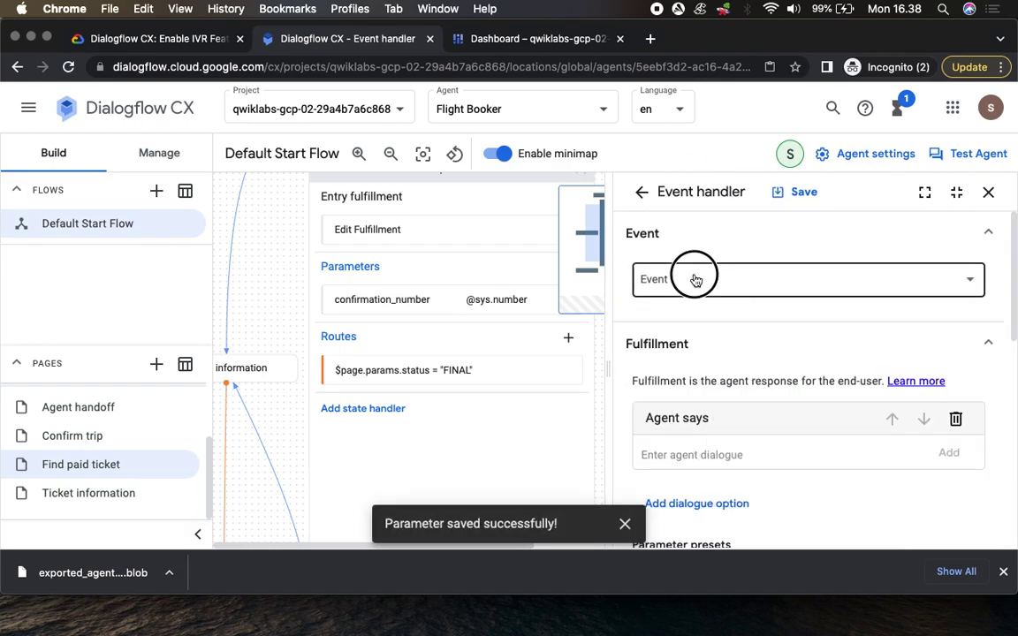
scroll(781, 365, "down", 3)
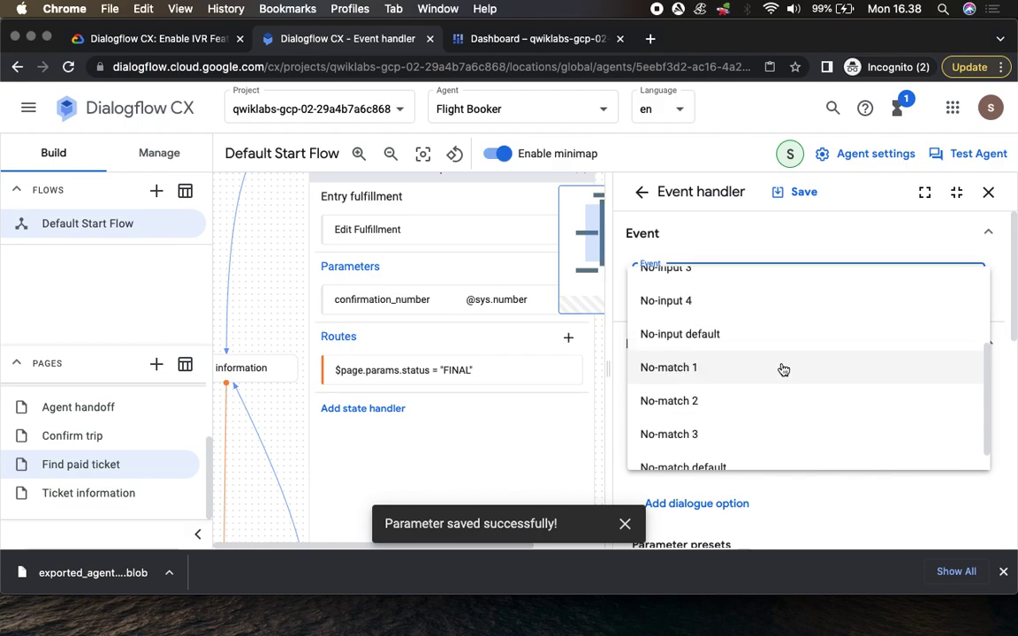
left_click(688, 421)
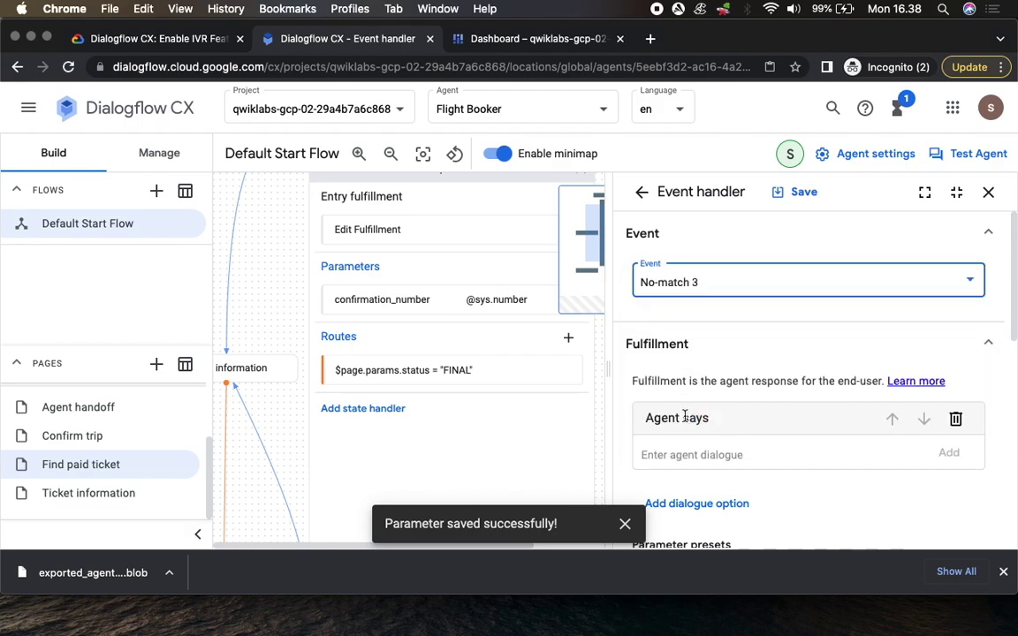
Copy the lab's response "Let me transfer you to someone else who can help." into the No-match 3 handler's agent dialogue
left_click(181, 39)
triple_click(393, 363)
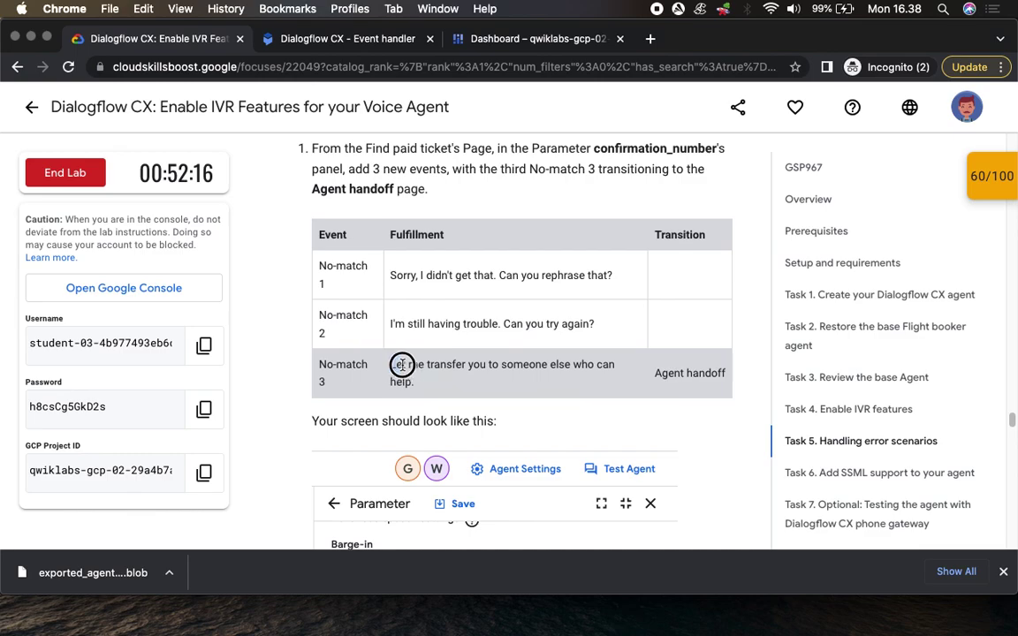
right_click(426, 375)
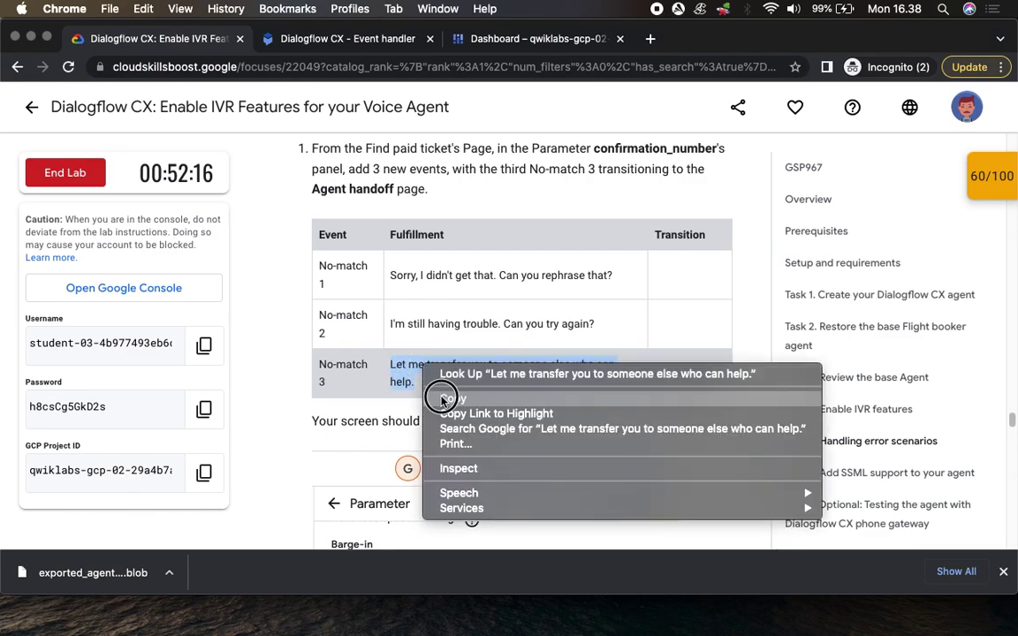
left_click(440, 398)
left_click(347, 44)
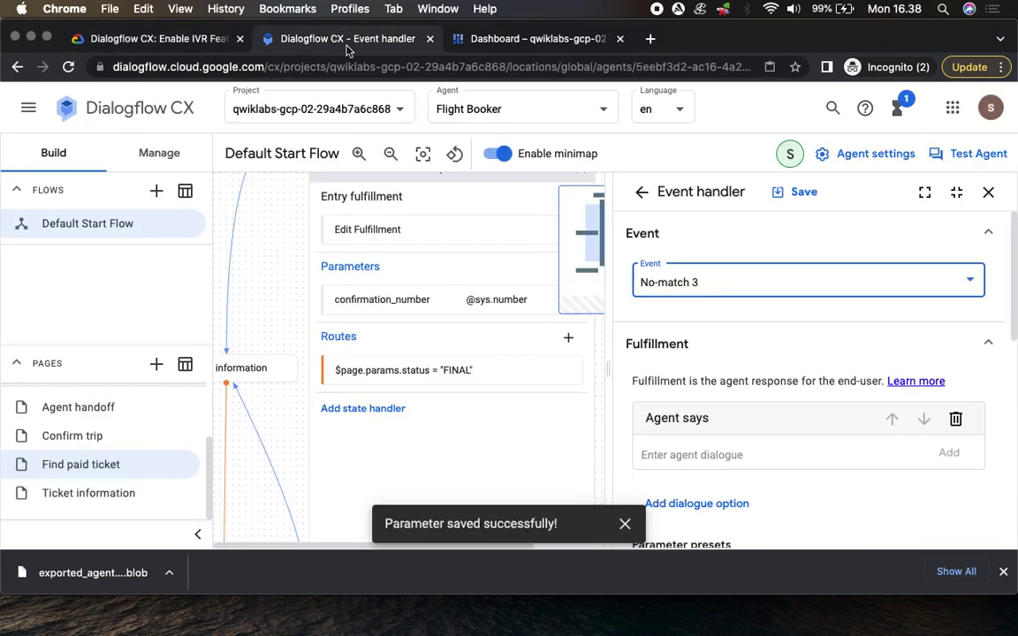
left_click(704, 454)
key("super+v")
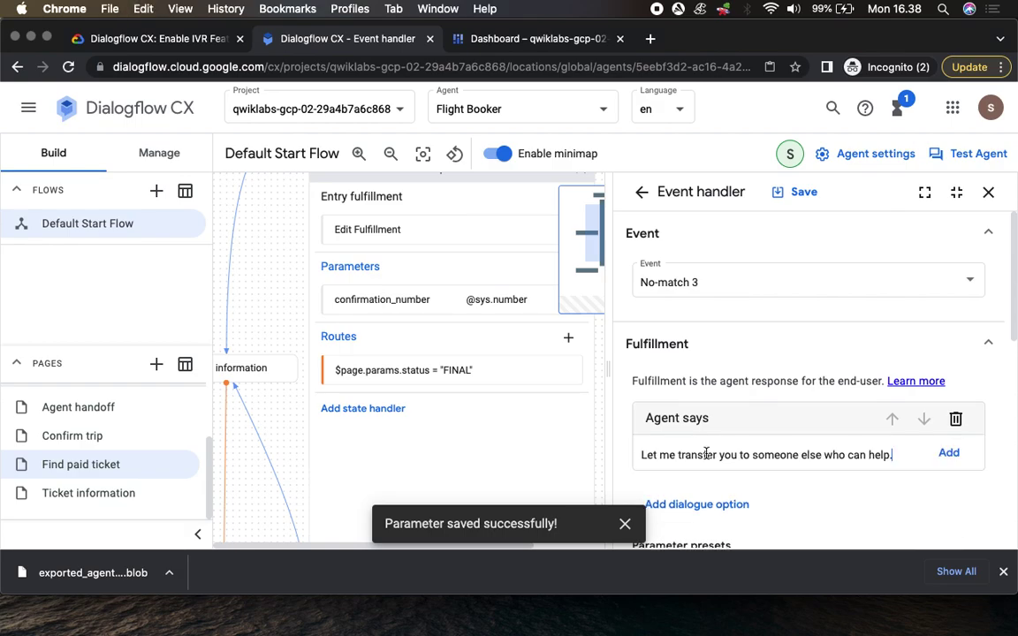
Set the No-match 3 handler's transition to the Agent handoff page, as the lab requires, and save the handler
scroll(781, 457, "down", 10)
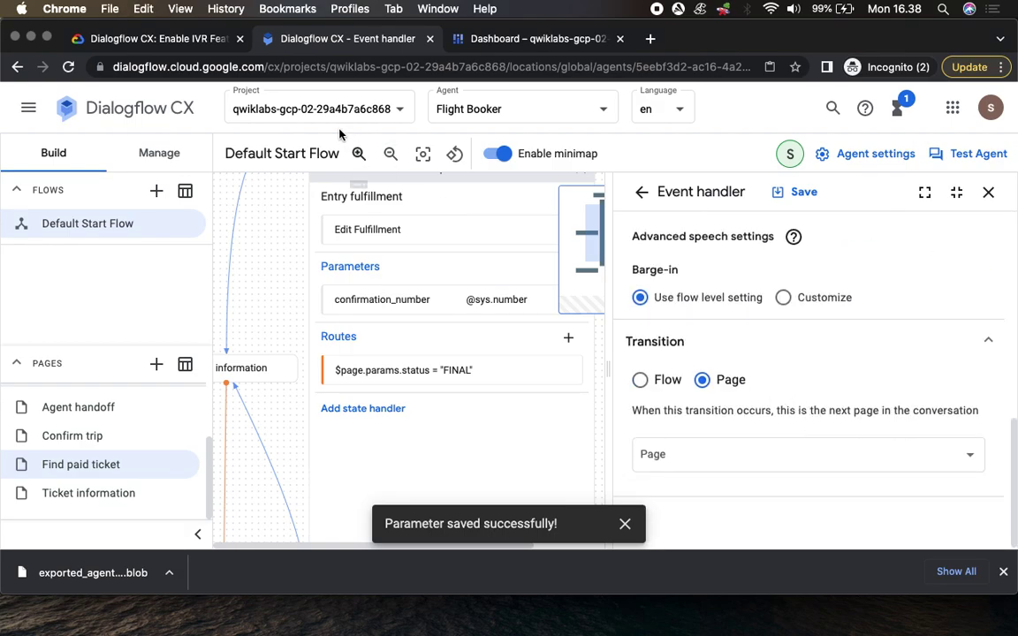
left_click(146, 39)
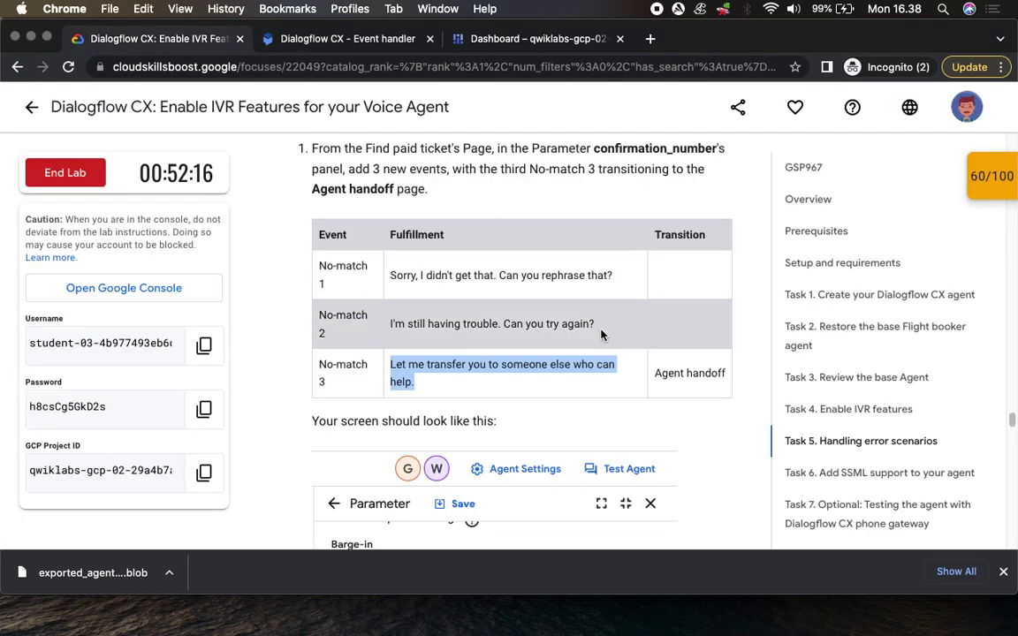
left_click(332, 39)
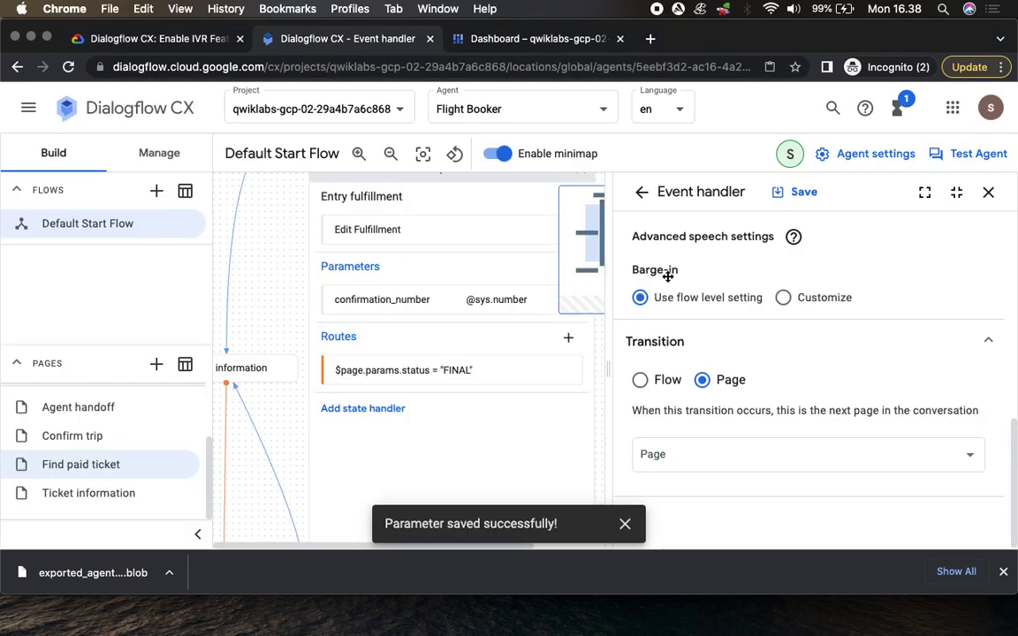
left_click(707, 454)
left_click(684, 341)
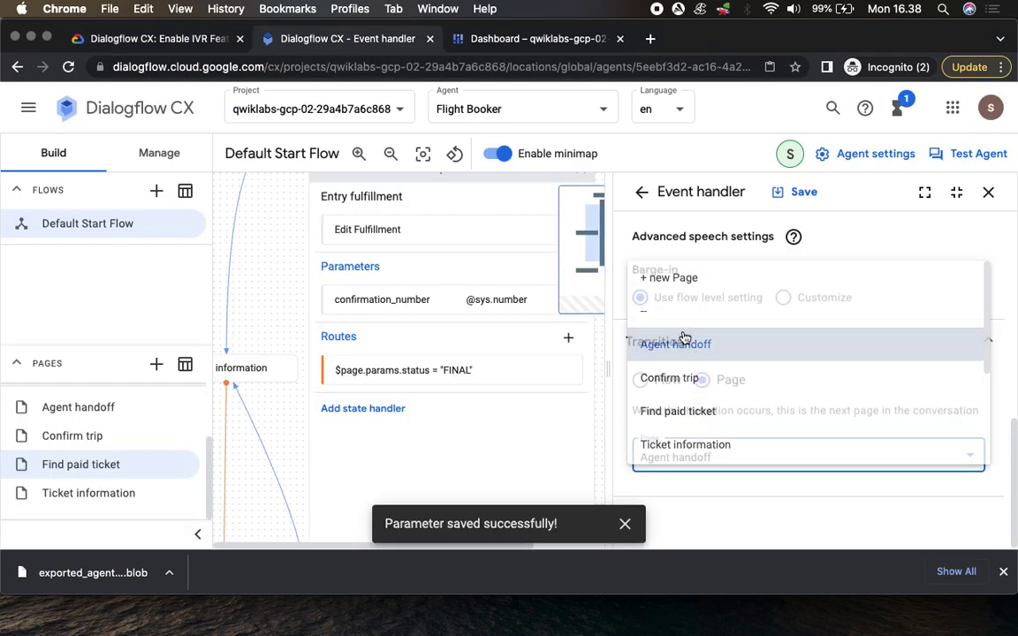
left_click(809, 195)
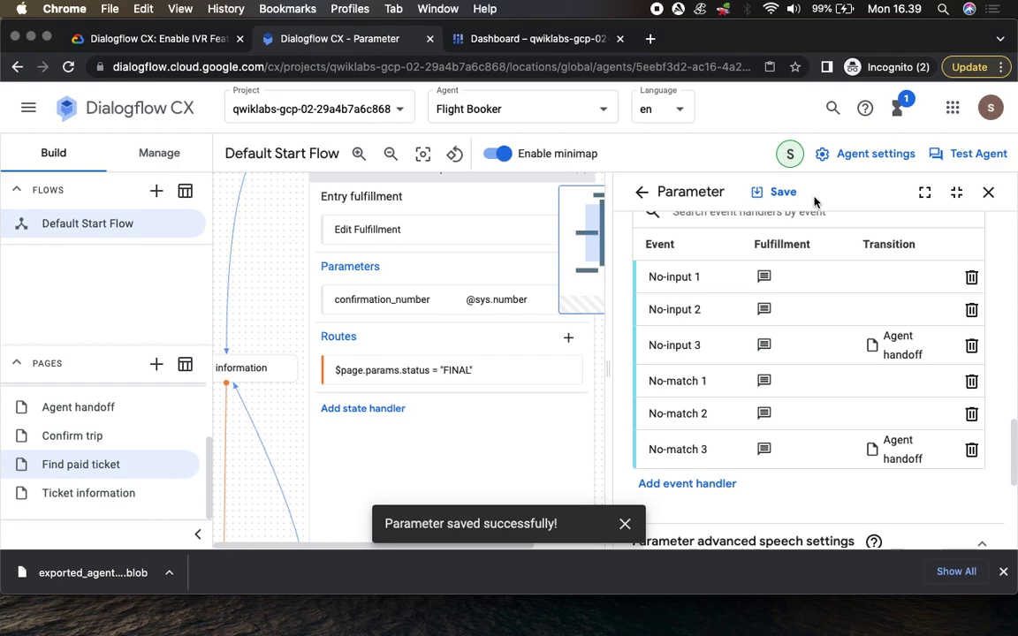
Review the lab's expected event handler list and its instructions for testing the No-match handlers in the simulator
left_click(147, 39)
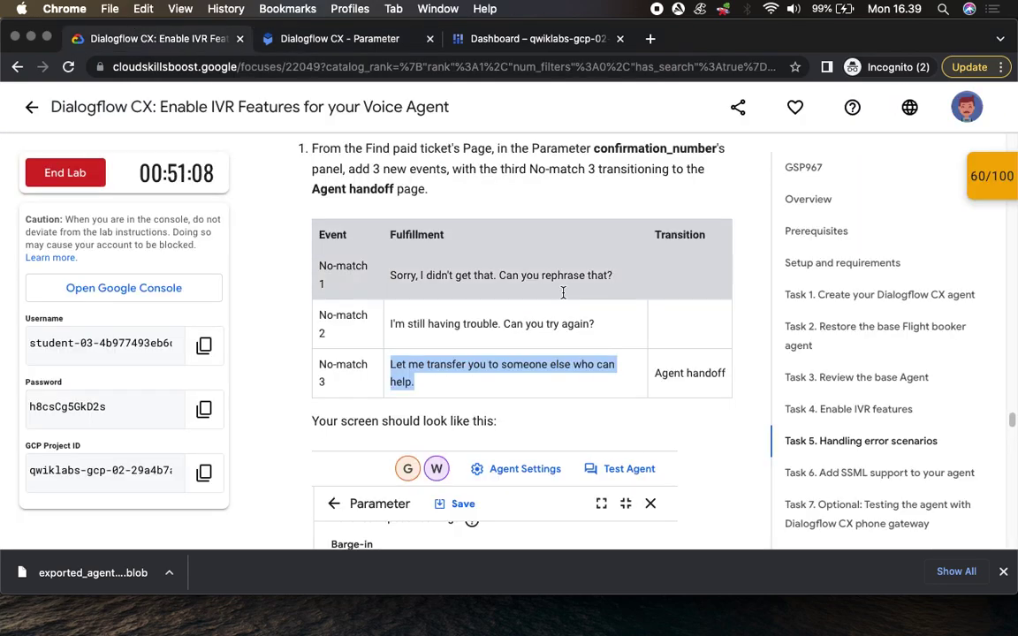
scroll(606, 416, "down", 5)
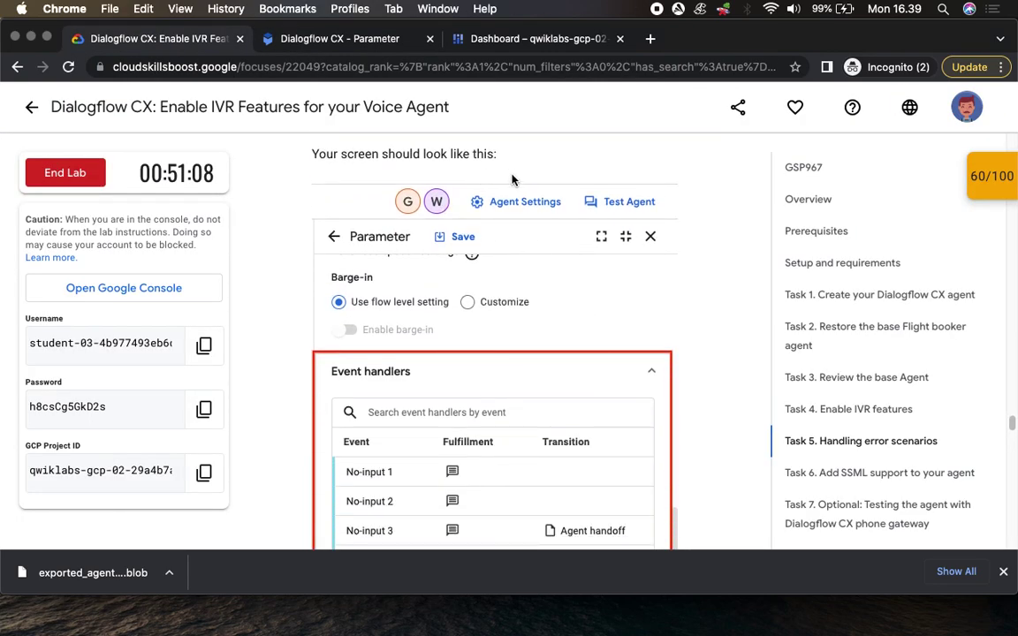
scroll(611, 335, "down", 2)
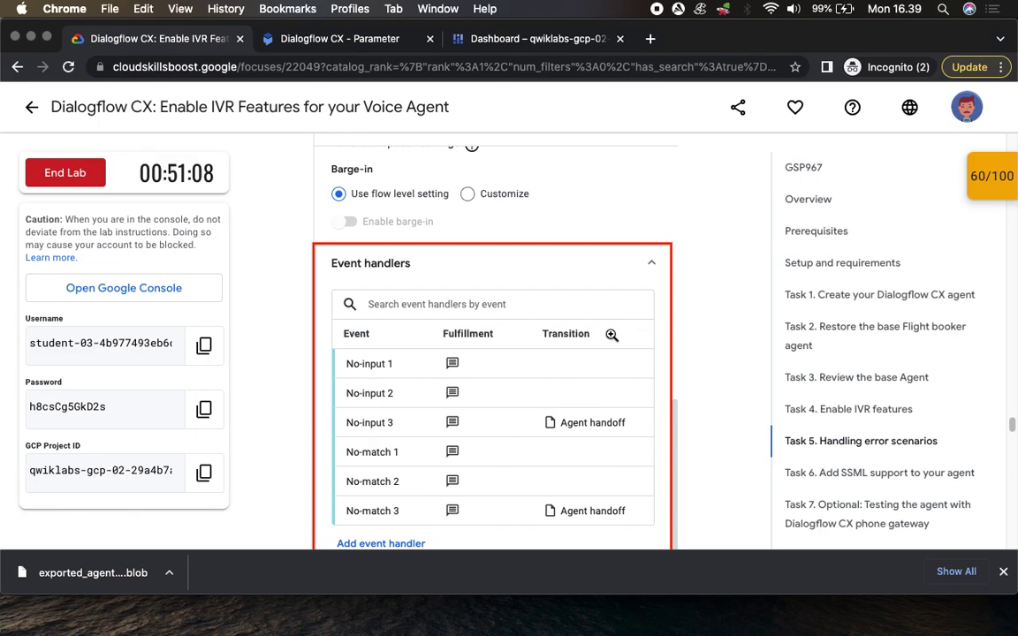
scroll(582, 284, "down", 7)
scroll(583, 283, "down", 4)
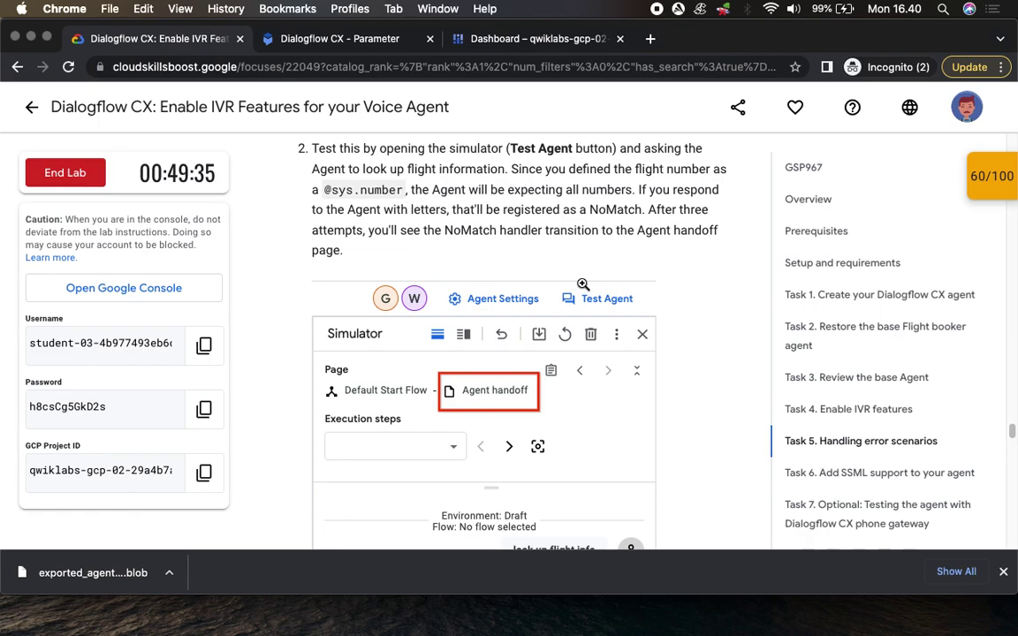
scroll(577, 284, "down", 3)
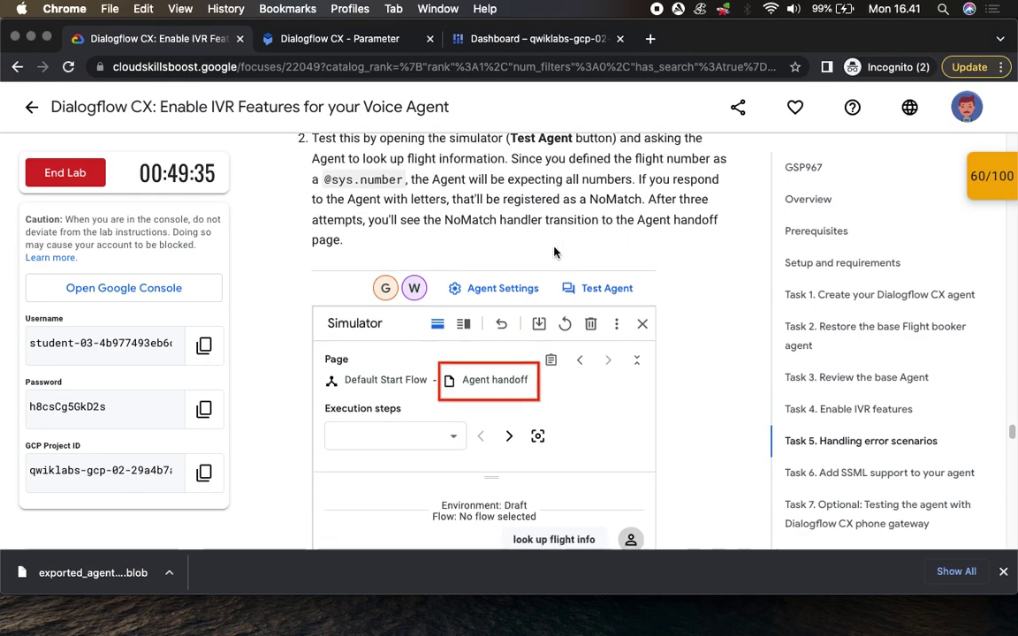
scroll(557, 269, "up", 4)
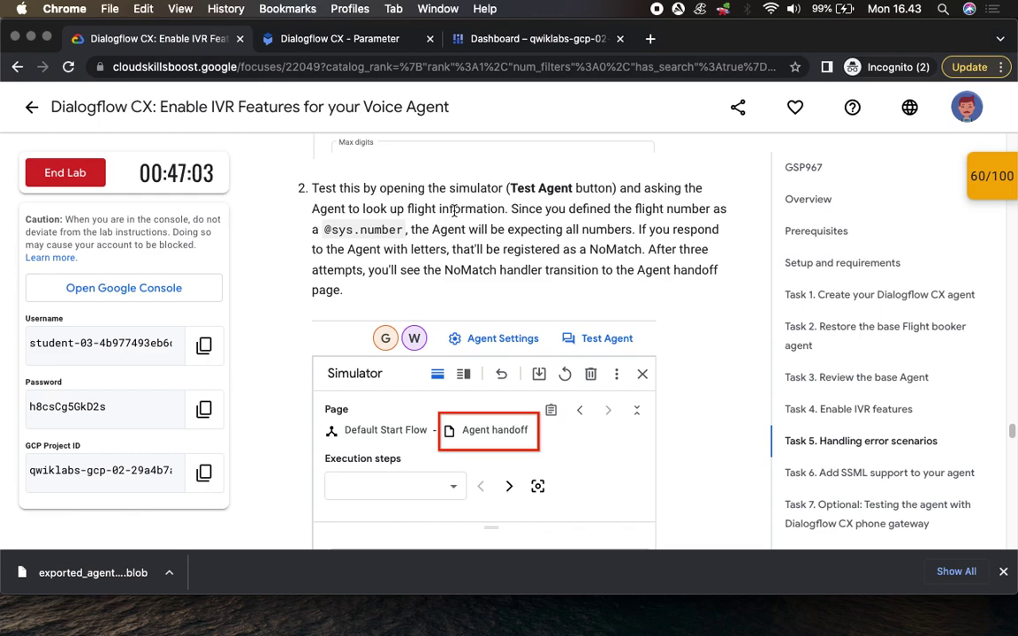
Open the agent simulator and check the lab's sample conversation for the messages to send
left_click(331, 39)
left_click(986, 161)
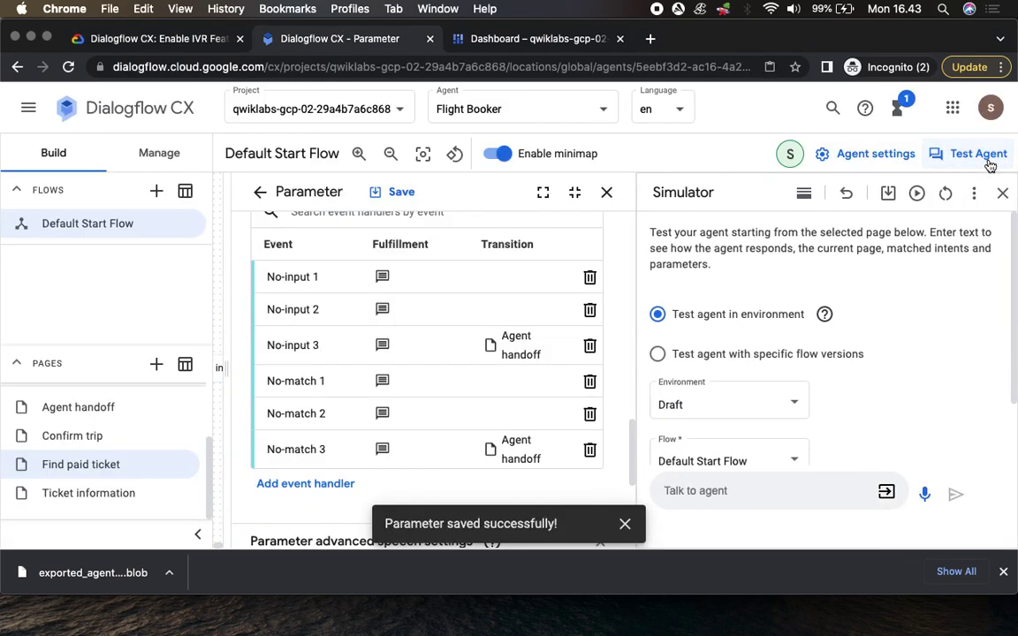
left_click(150, 40)
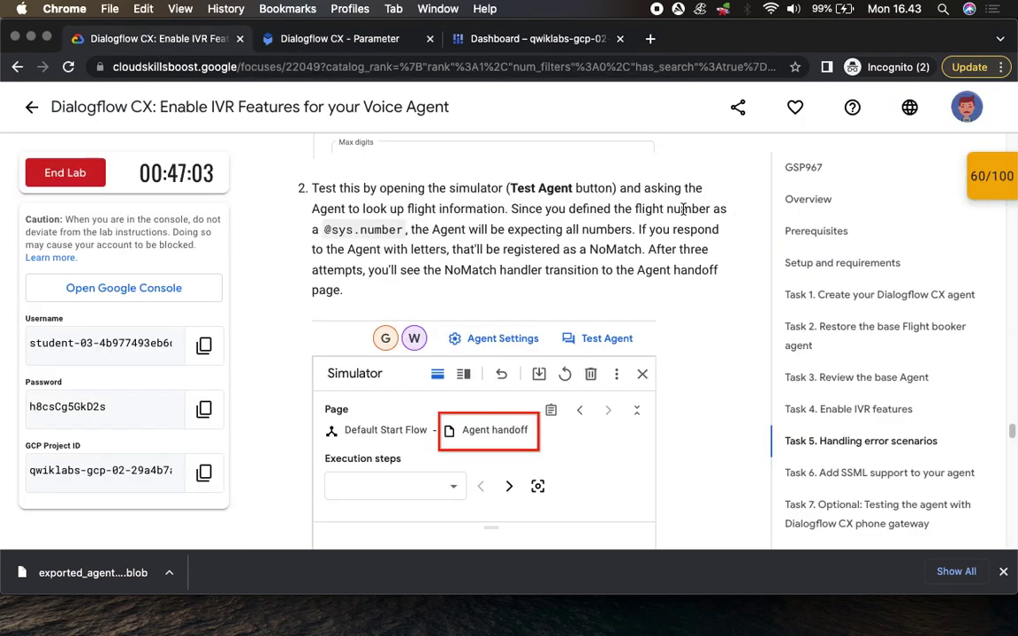
scroll(669, 325, "down", 1)
scroll(669, 325, "down", 3)
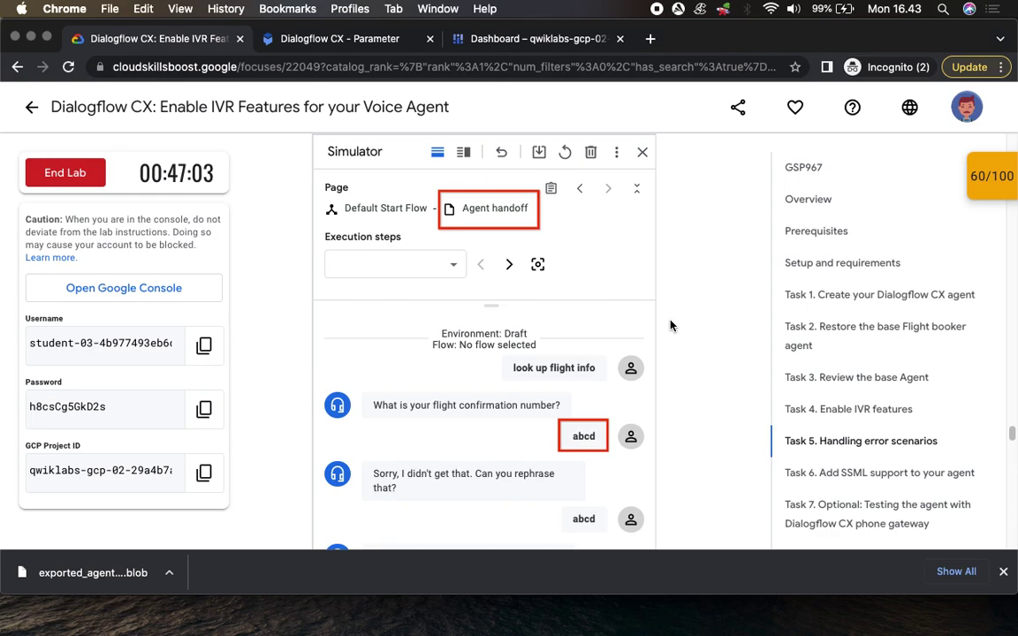
scroll(669, 326, "down", 1)
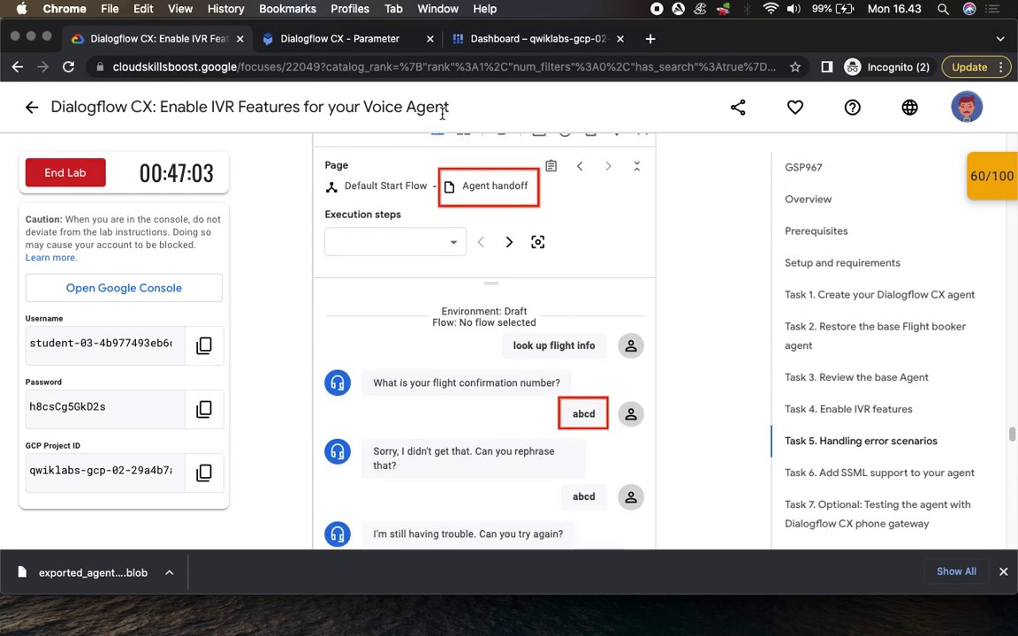
Send "look up flight info" to the agent in the simulator, using the Draft environment and Default Start Flow
left_click(315, 40)
left_click(745, 488)
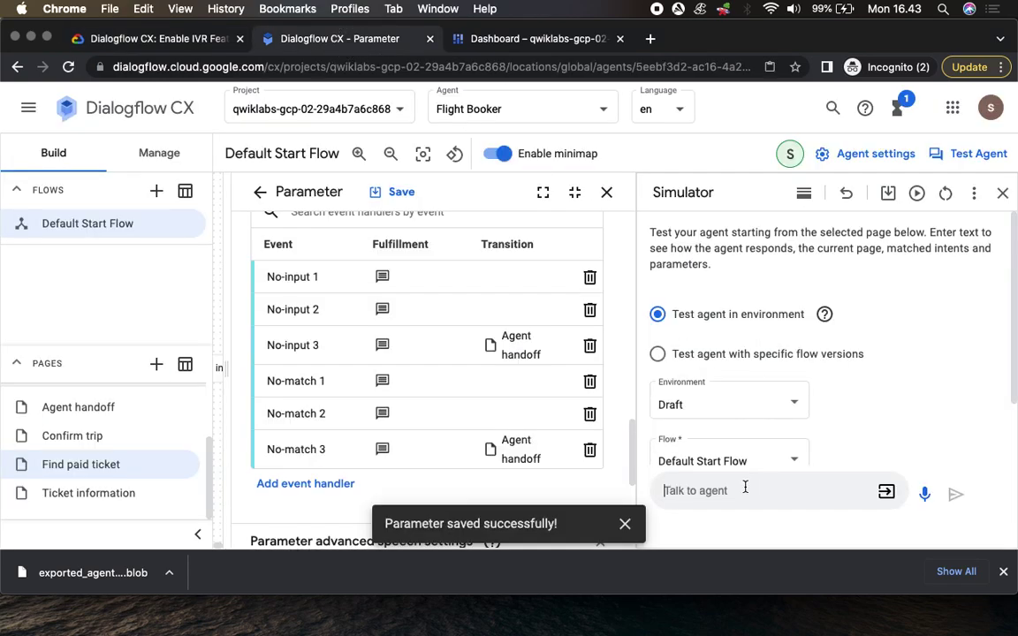
type("look")
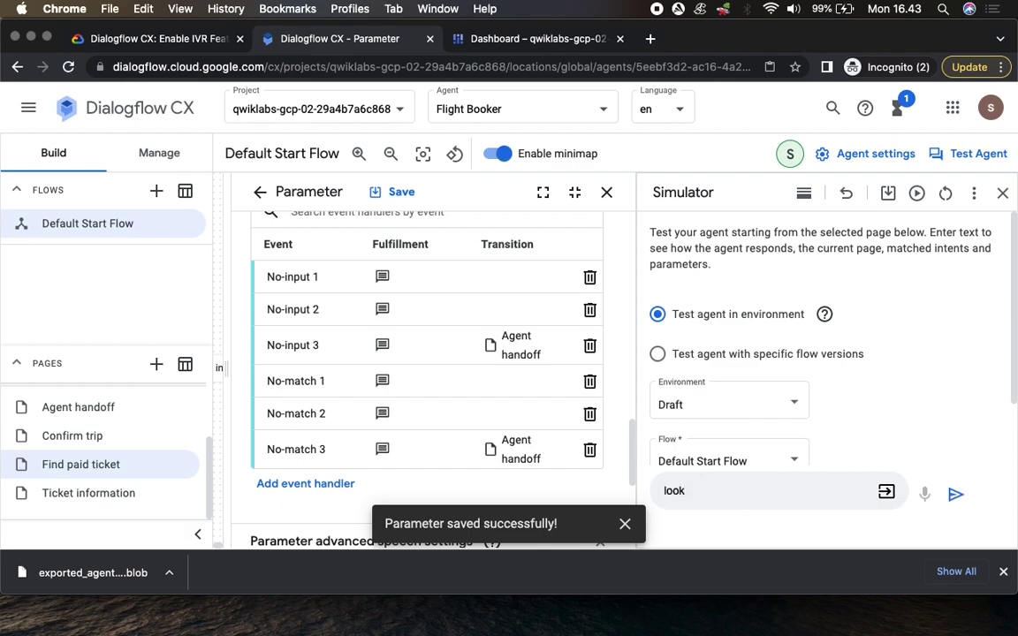
type(" up flight info")
key("Return")
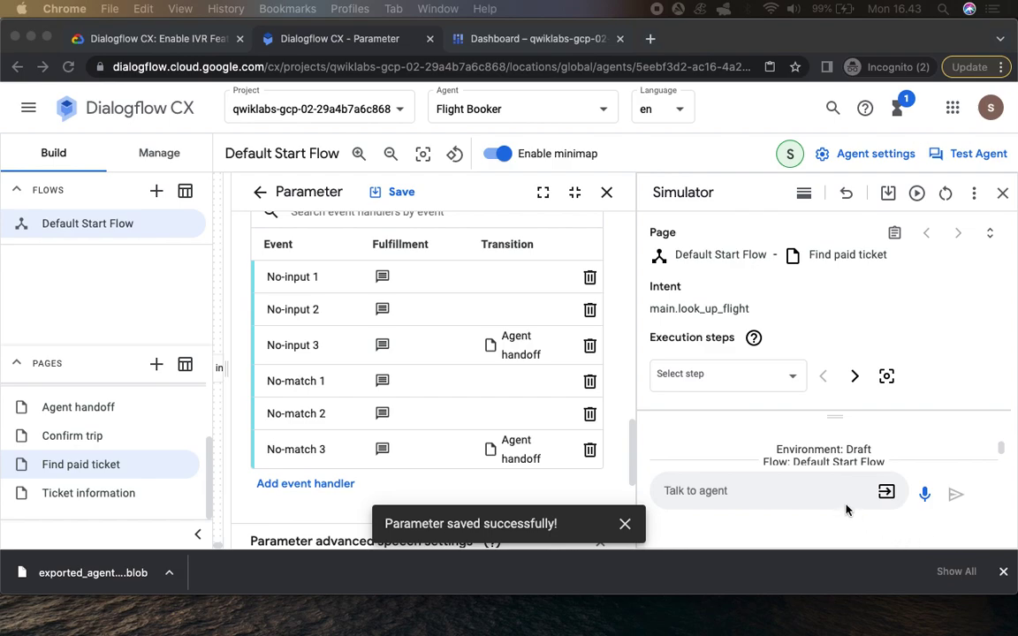
Enlarge the simulator's conversation area and answer the flight confirmation number question with "abcd"
left_click_drag(835, 417, 836, 268)
scroll(834, 422, "up", 2)
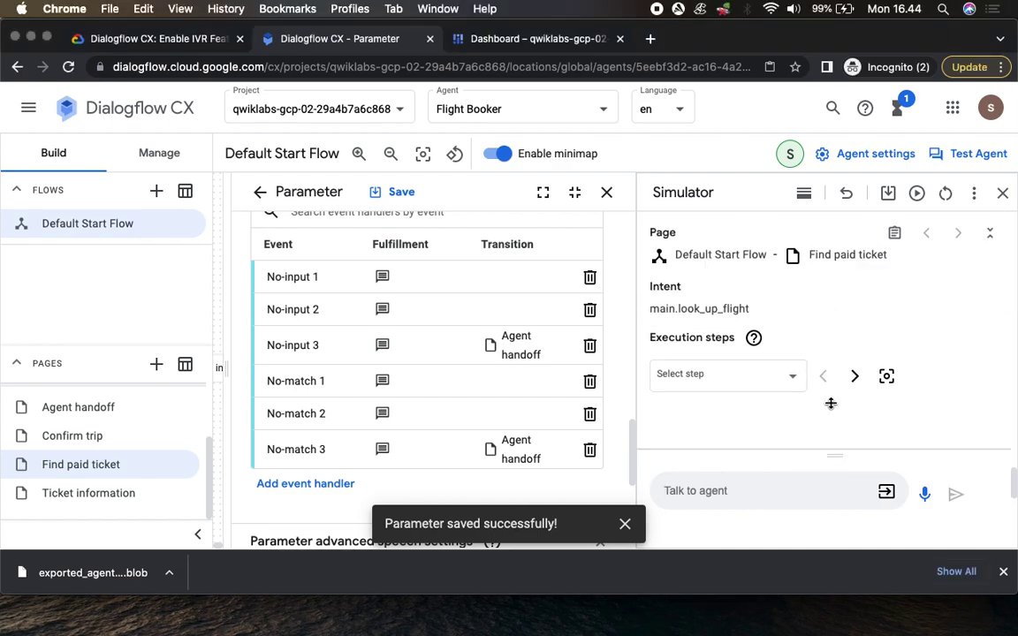
scroll(834, 422, "down", 2)
left_click(837, 272)
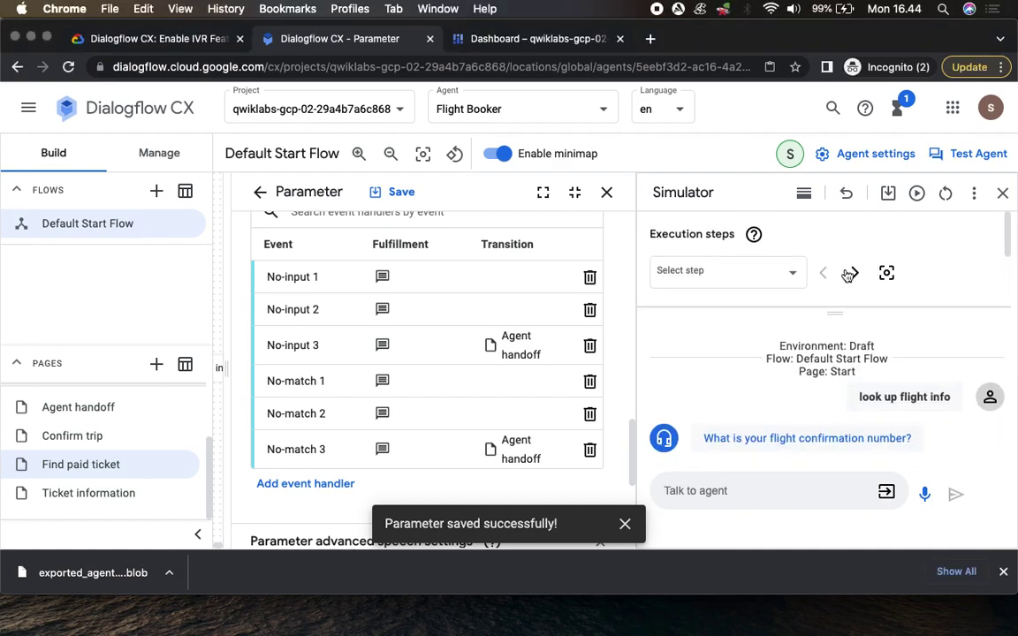
scroll(781, 336, "up", 2)
scroll(781, 336, "down", 2)
left_click(753, 493)
type("abcd")
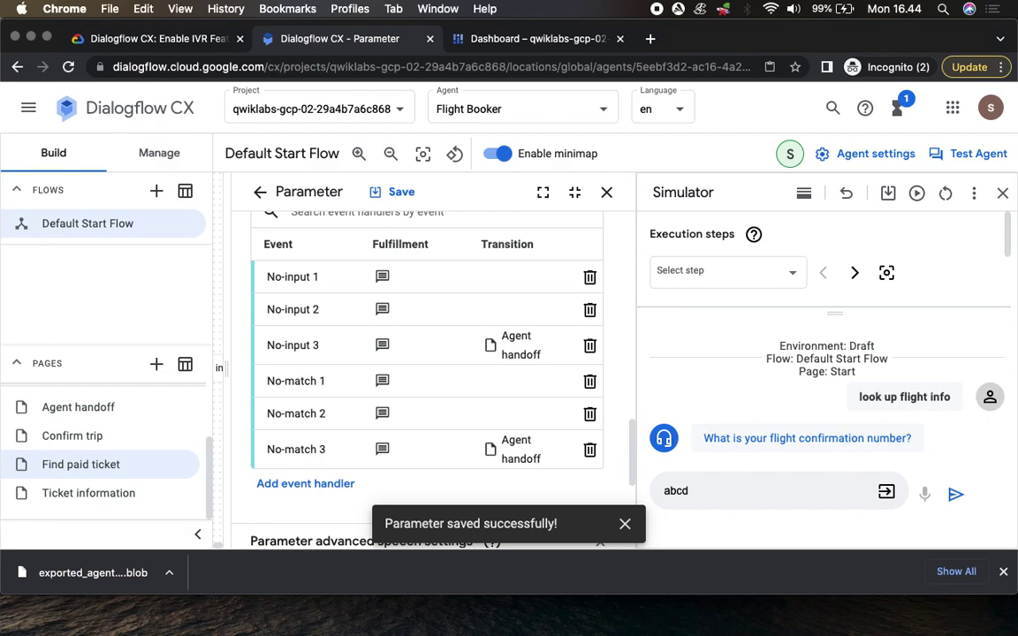
key("Return")
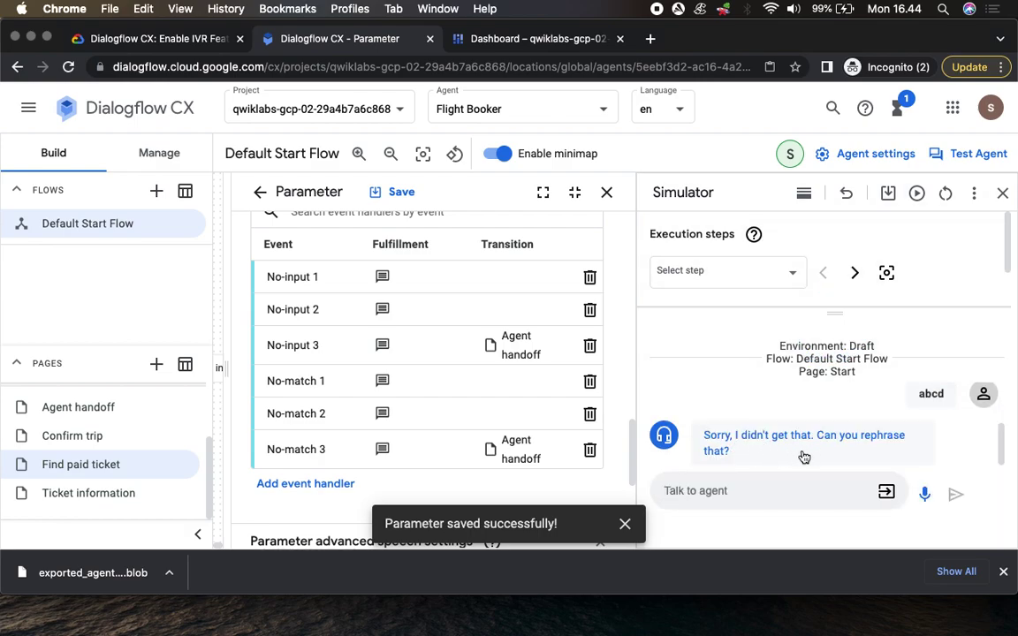
Send "abcd" two more times to test the No-match 2 and 3 handlers, and check the agent's current page
left_click(700, 493)
type("abcd")
key("Return")
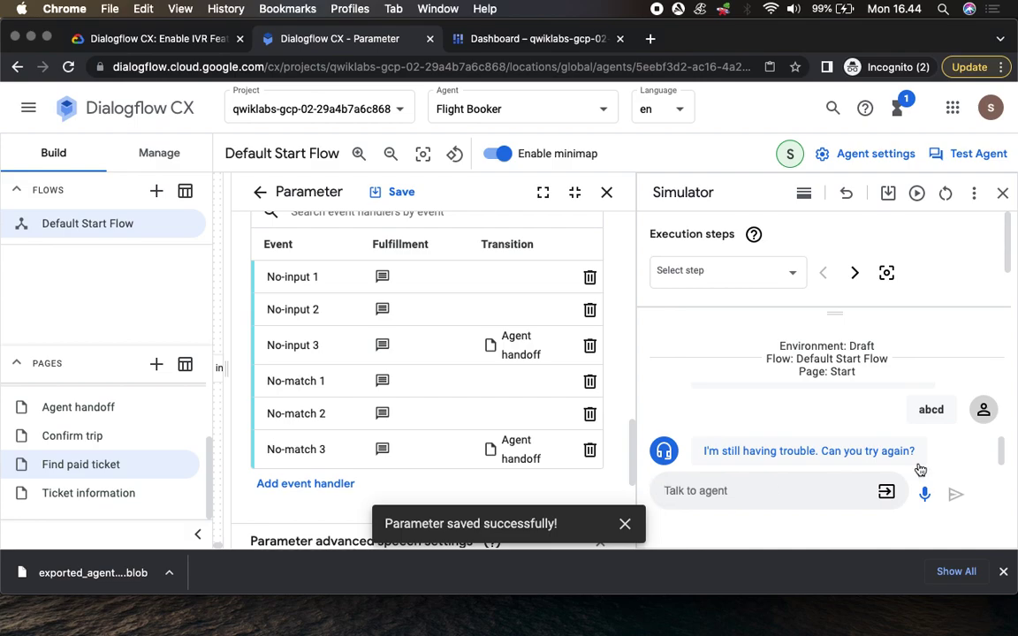
type("abcd")
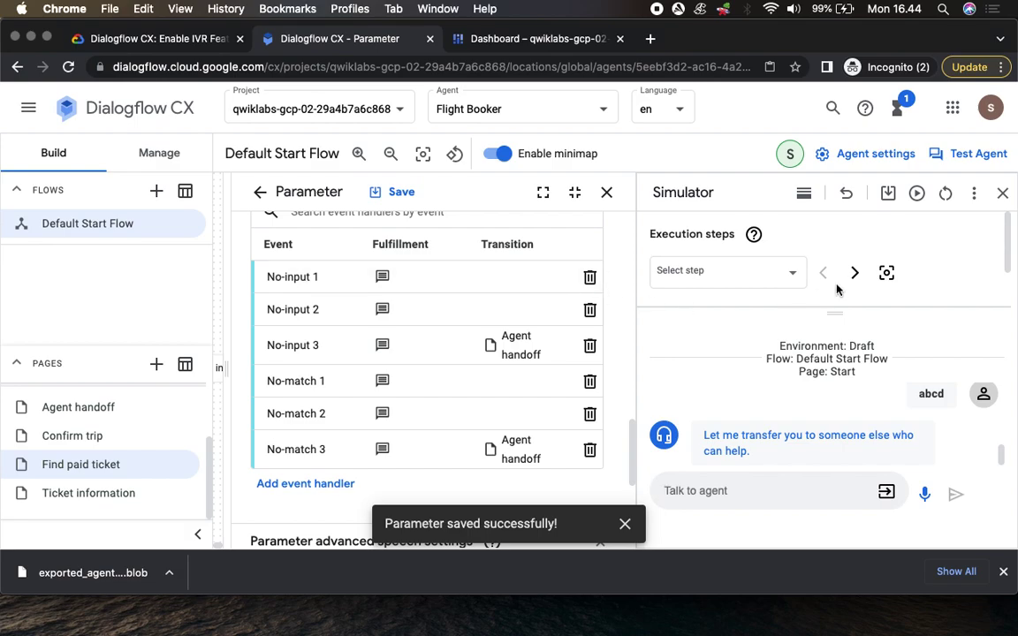
left_click_drag(831, 310, 825, 379)
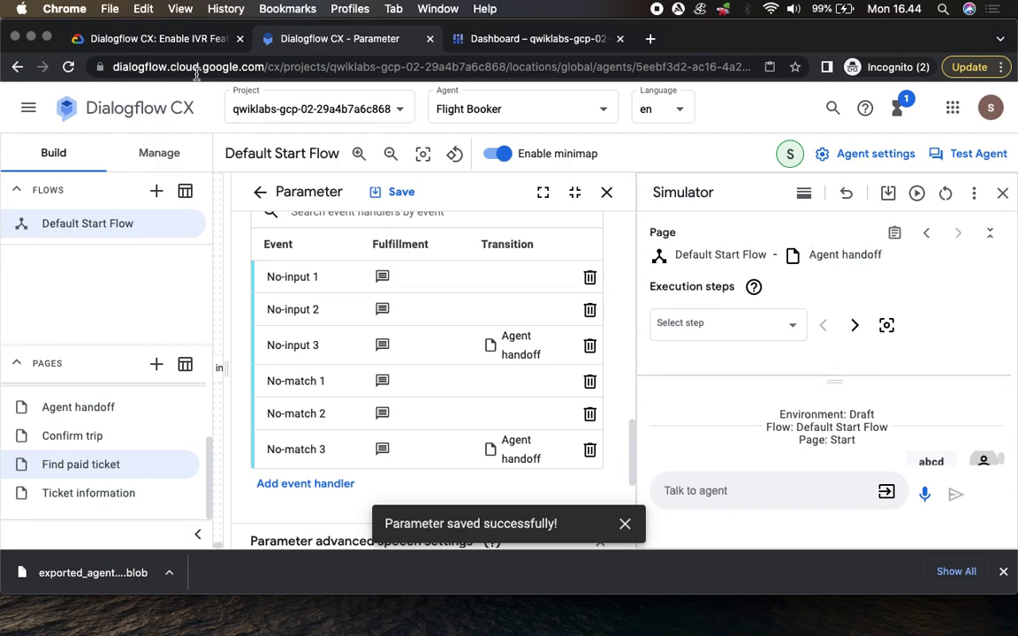
Answer False to the lab's knowledge check on whether the no-match and no-input default prompts cannot be customized
left_click(170, 42)
scroll(504, 351, "down", 5)
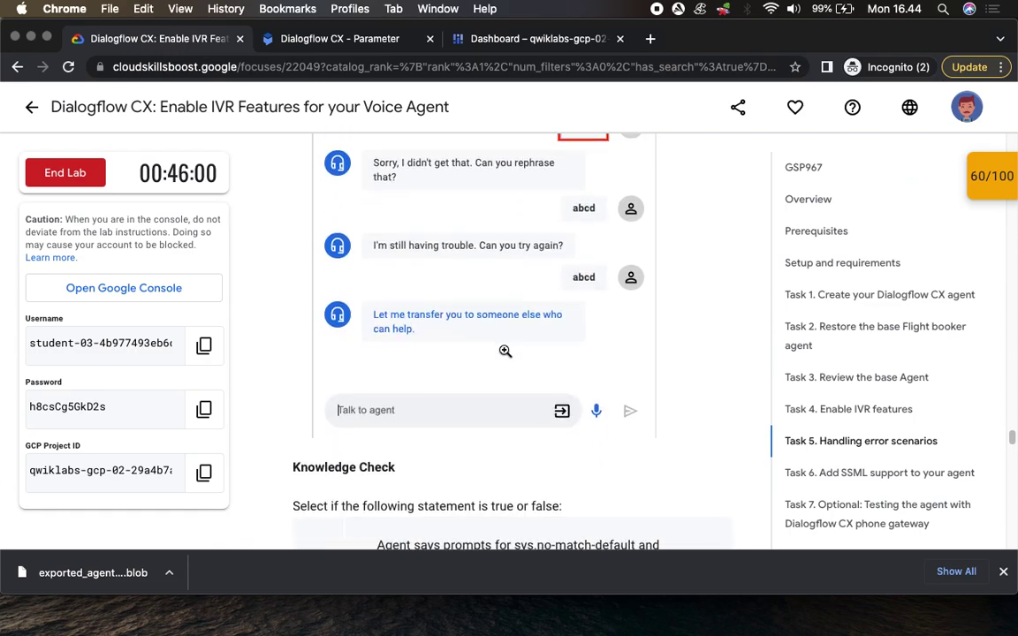
scroll(505, 351, "down", 5)
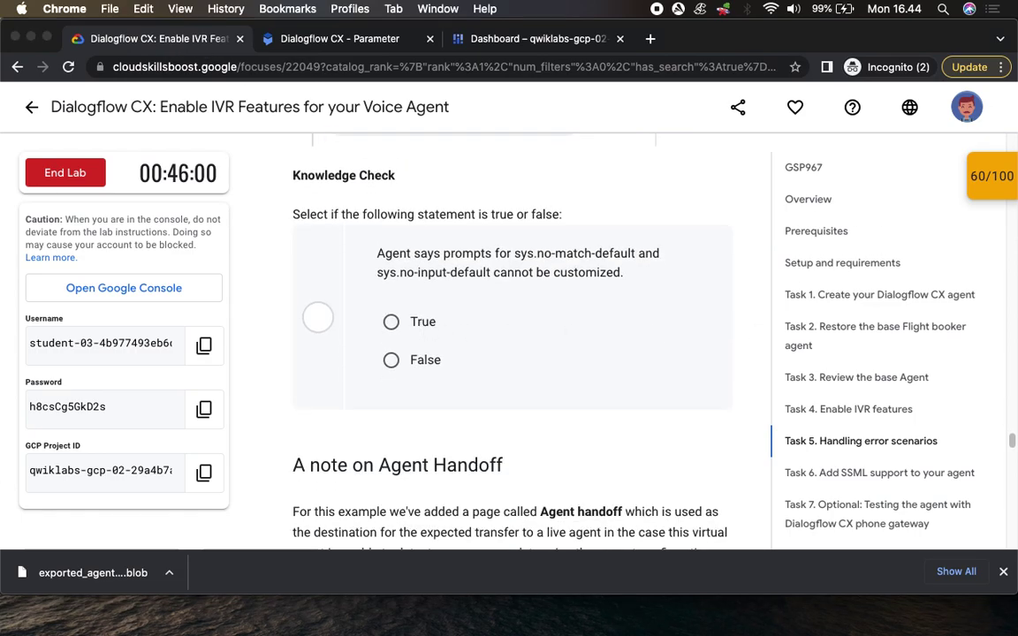
left_click(391, 360)
Read the lab's note on Agent Handoff and open the Agent handoff page in the Default Start Flow
scroll(405, 356, "down", 4)
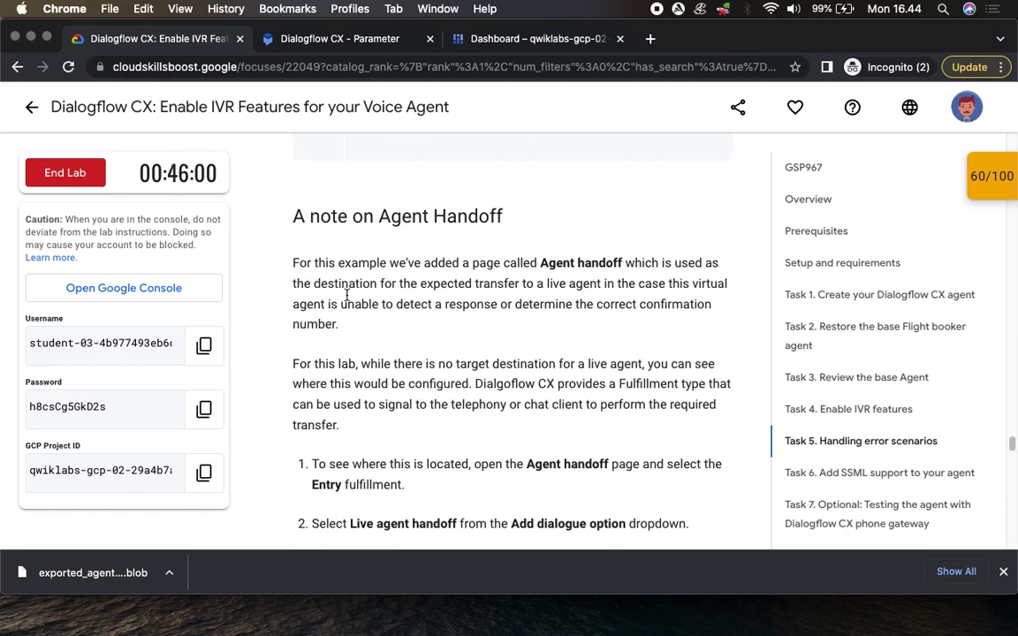
scroll(628, 283, "down", 1)
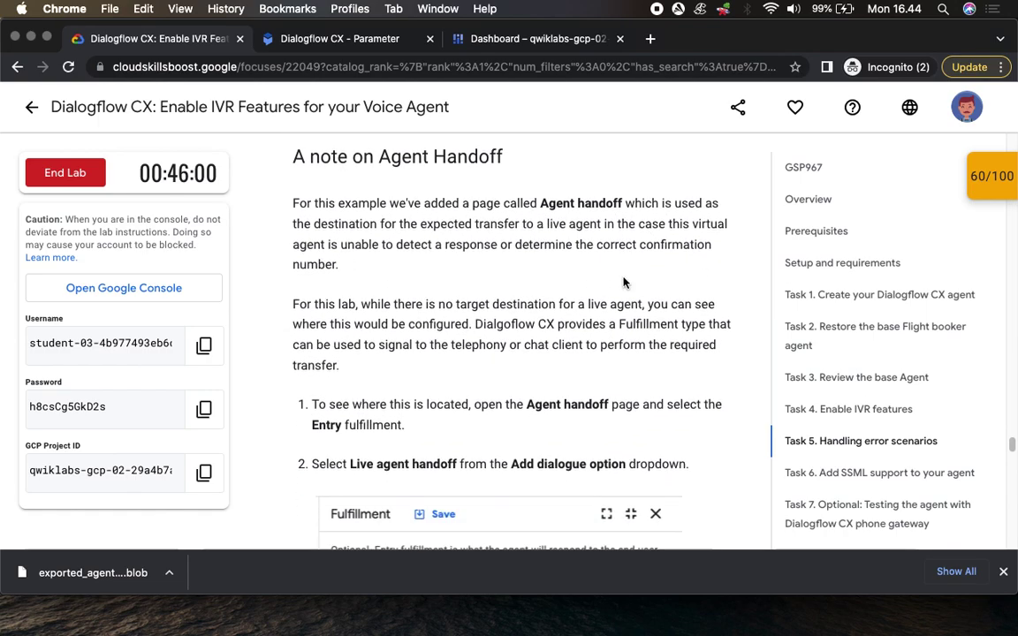
scroll(628, 283, "down", 1)
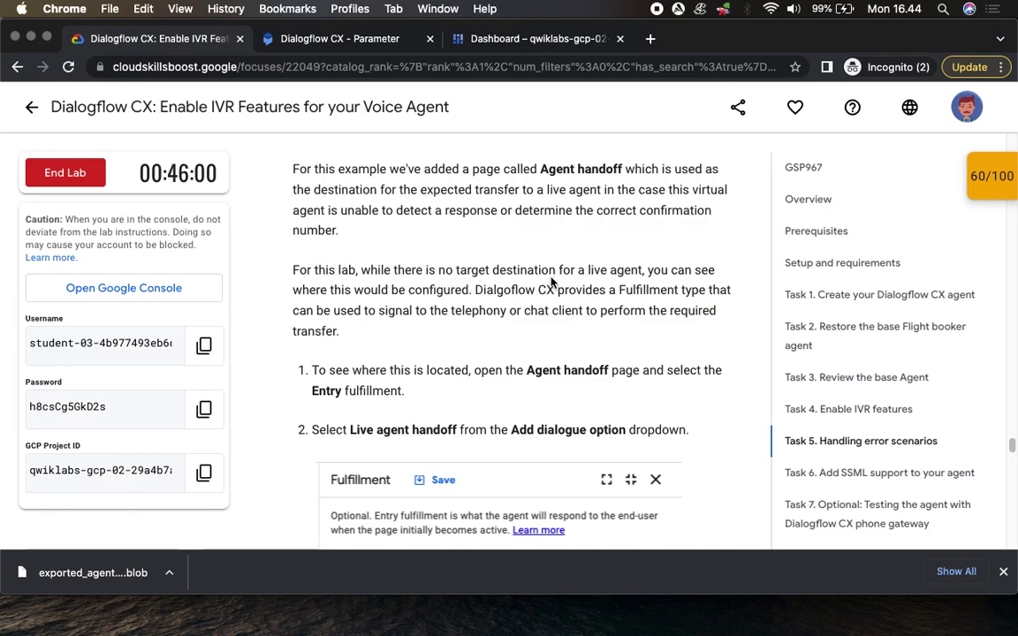
scroll(402, 340, "down", 4)
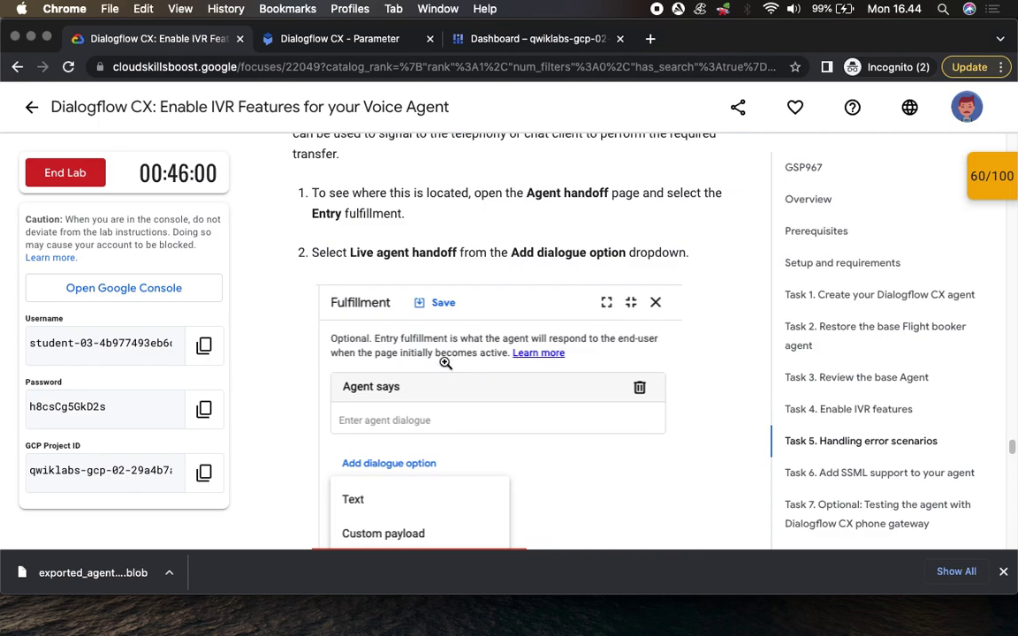
scroll(584, 201, "down", 1)
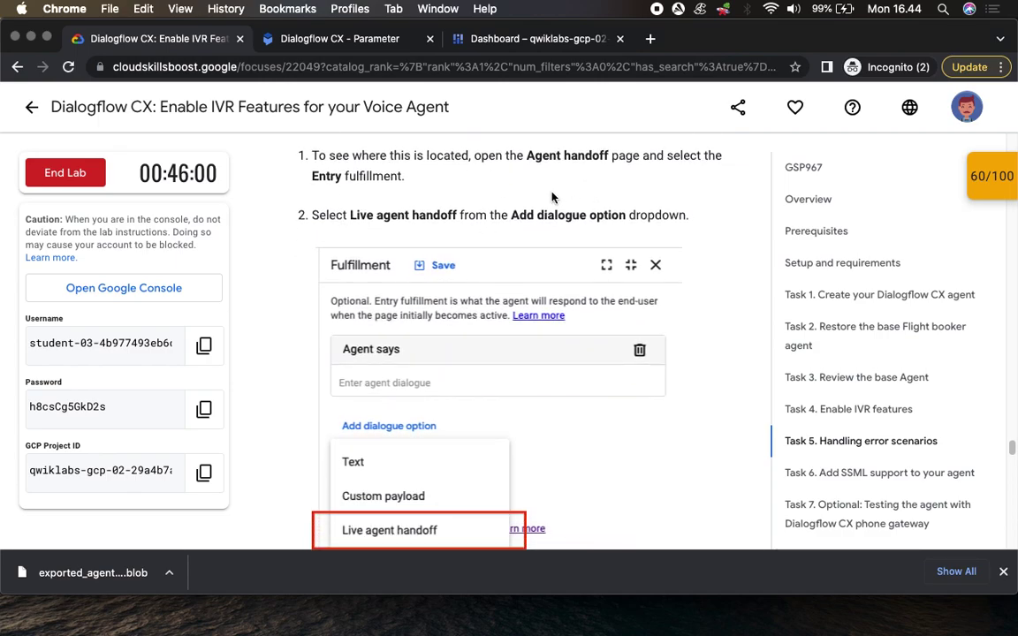
left_click(300, 39)
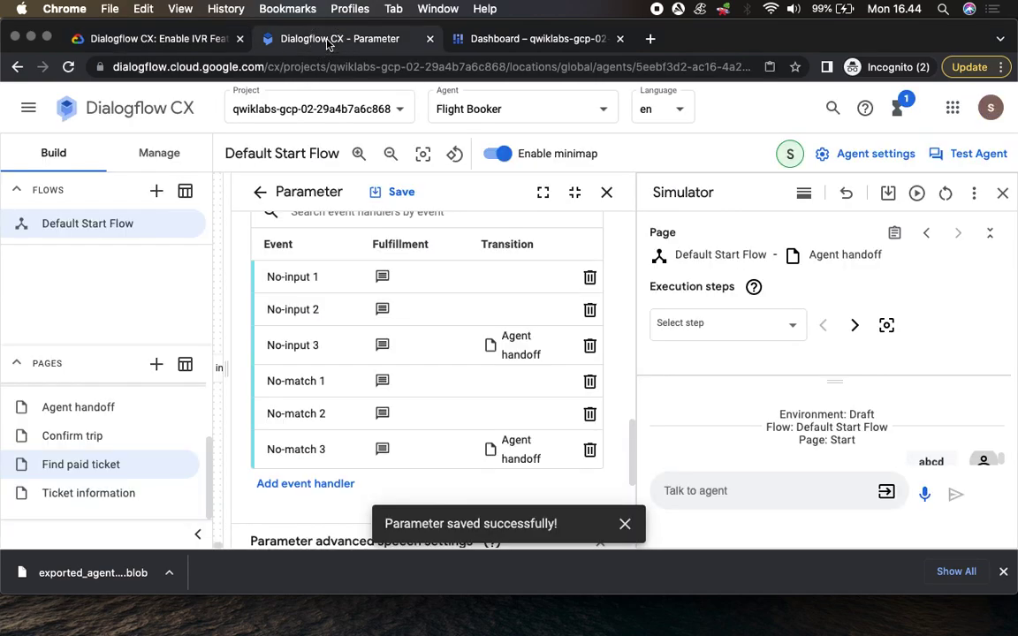
left_click(1002, 192)
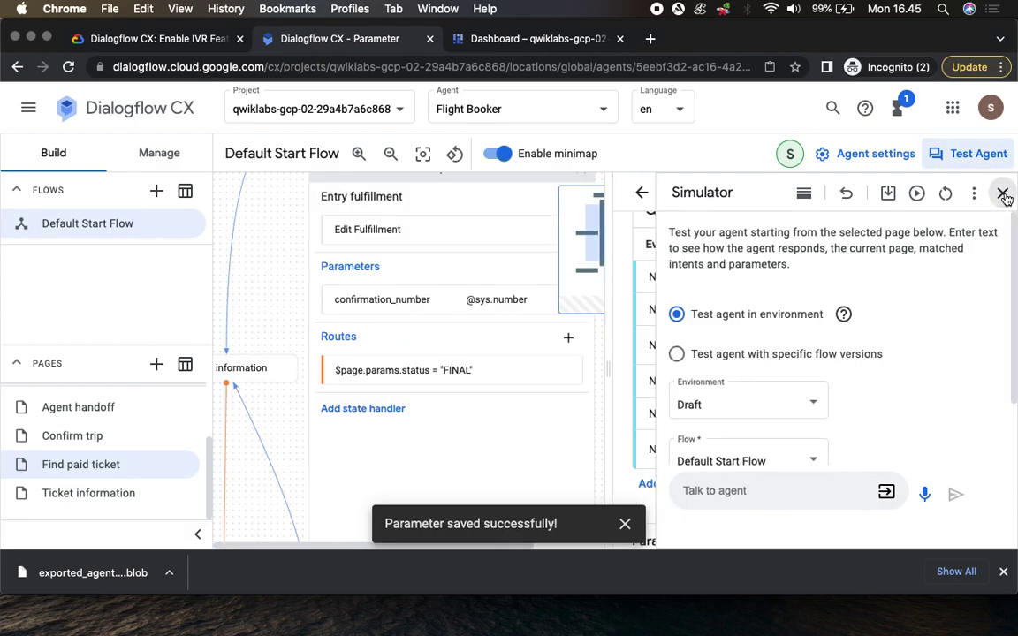
left_click(989, 193)
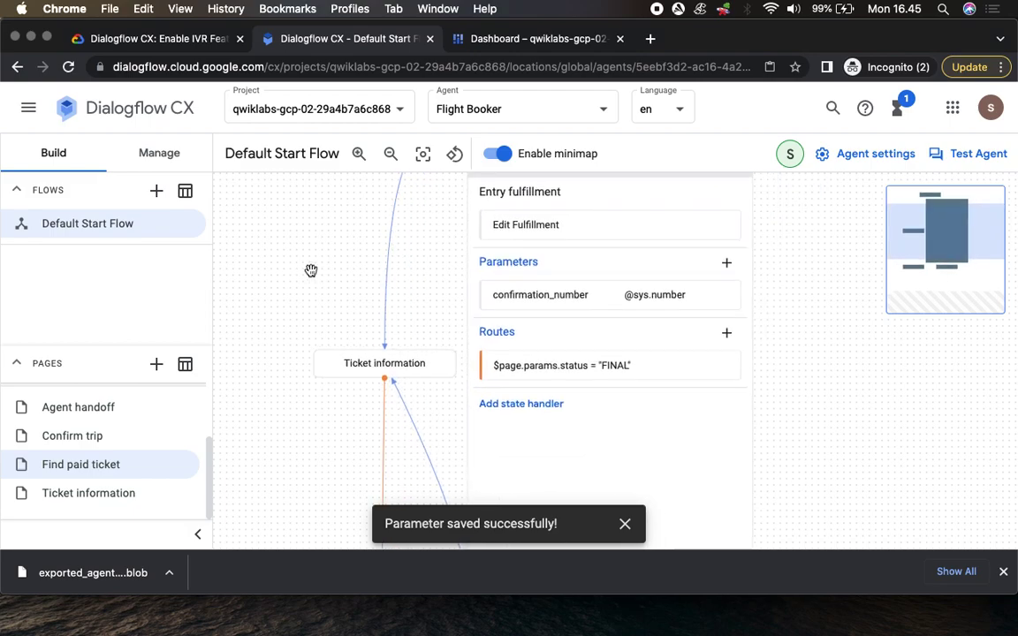
scroll(342, 275, "up", 3)
left_click(602, 240)
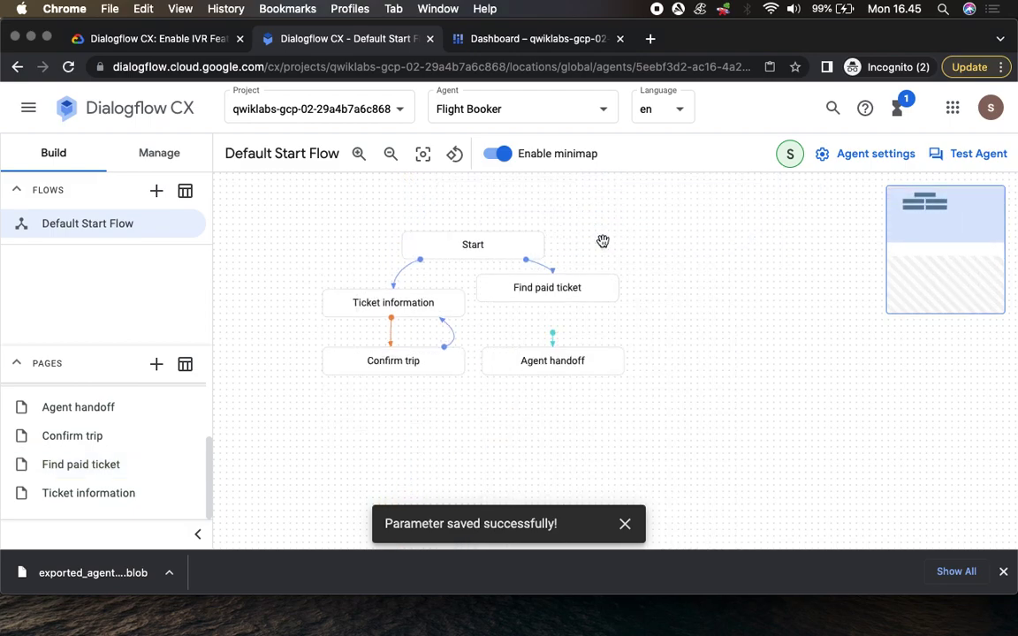
left_click(547, 338)
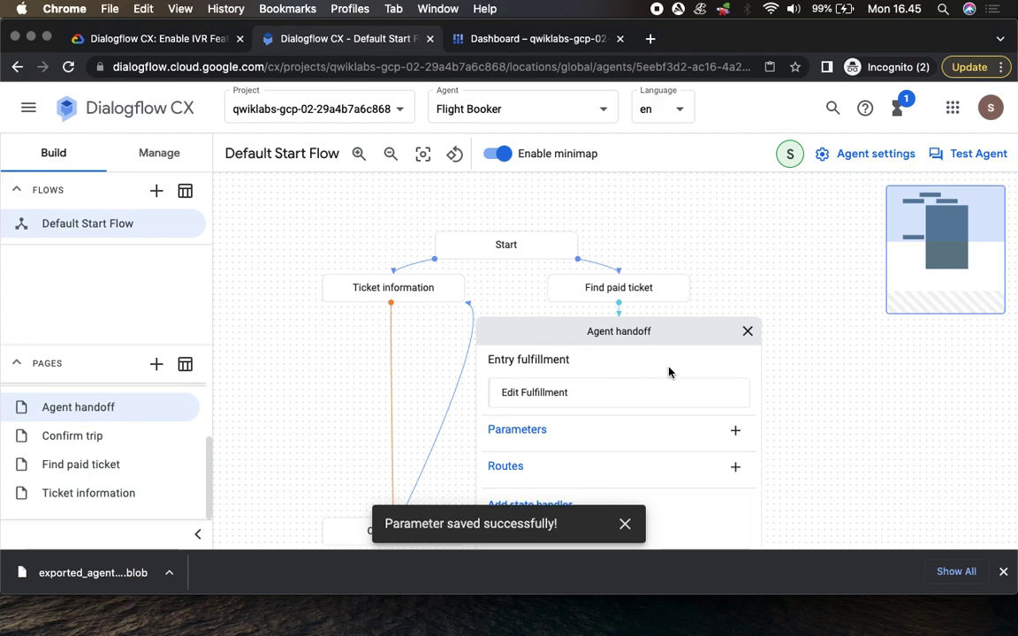
Open the Agent handoff page's entry fulfillment, following the lab's instructions for locating the live agent handoff option
left_click(176, 41)
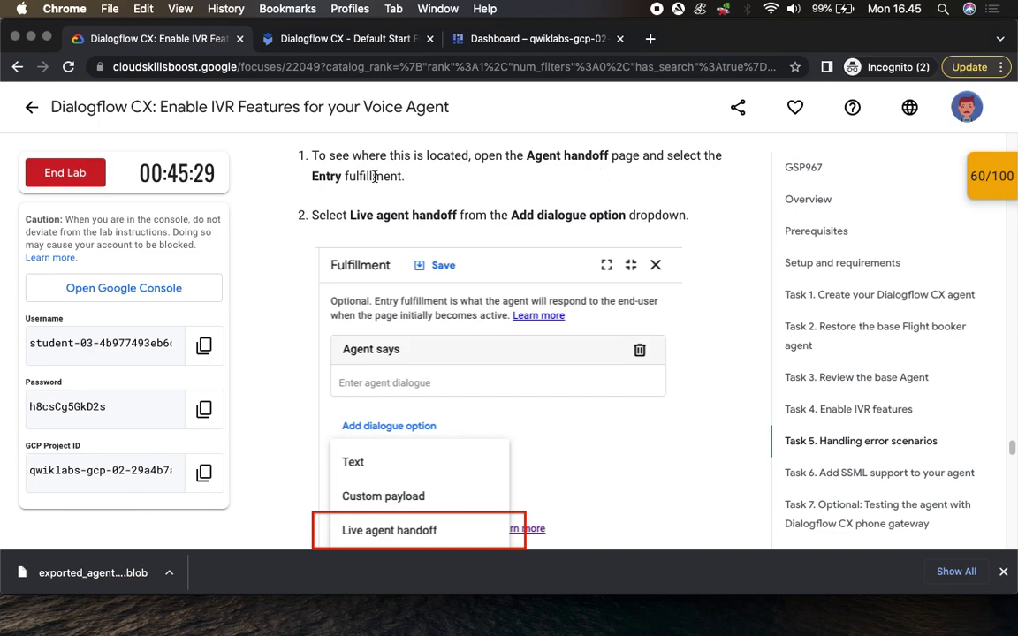
left_click(316, 44)
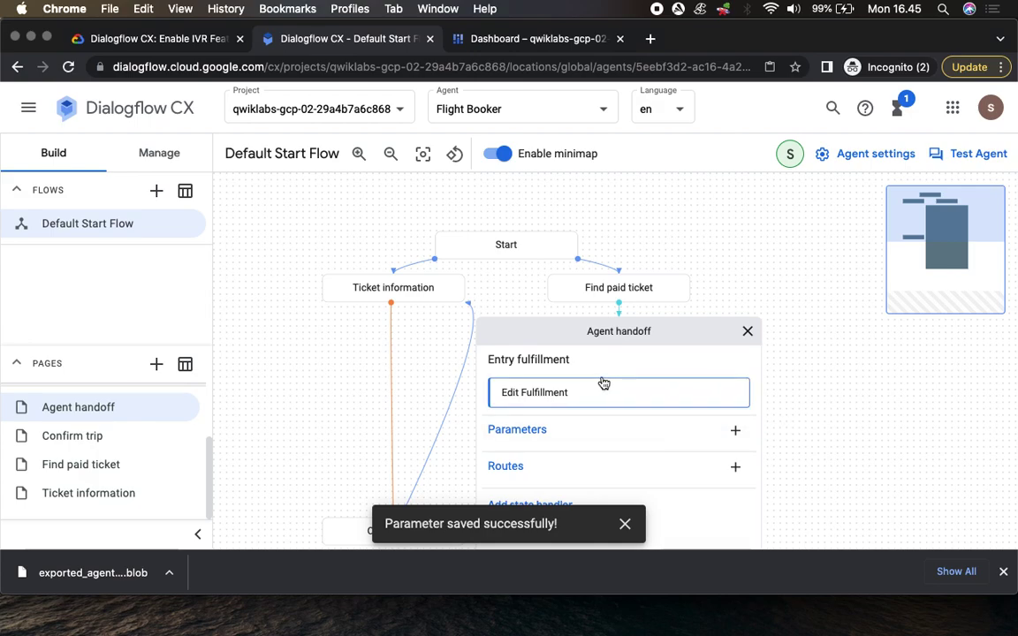
left_click(141, 39)
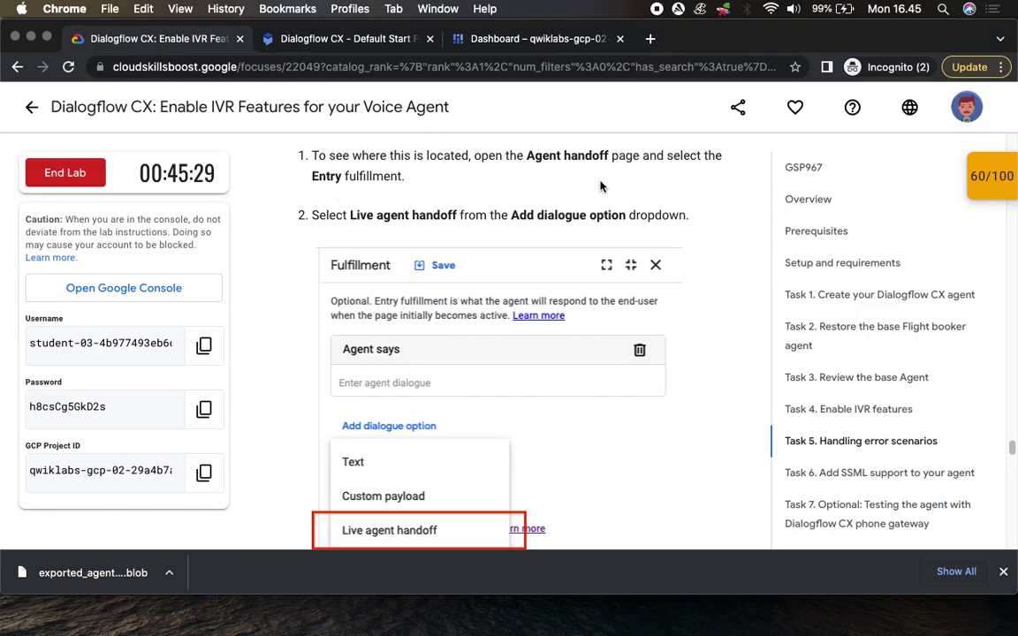
left_click(292, 40)
left_click(534, 393)
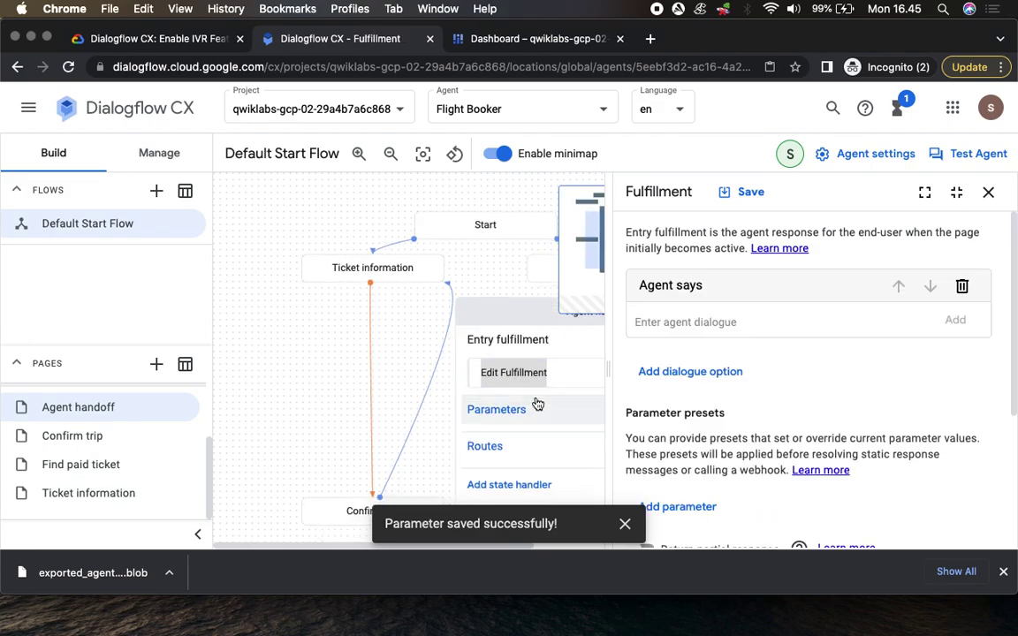
Examine the Agent handoff fulfillment's dialogue, parameter and speech settings against the lab, and close the fulfillment and the page
left_click(132, 39)
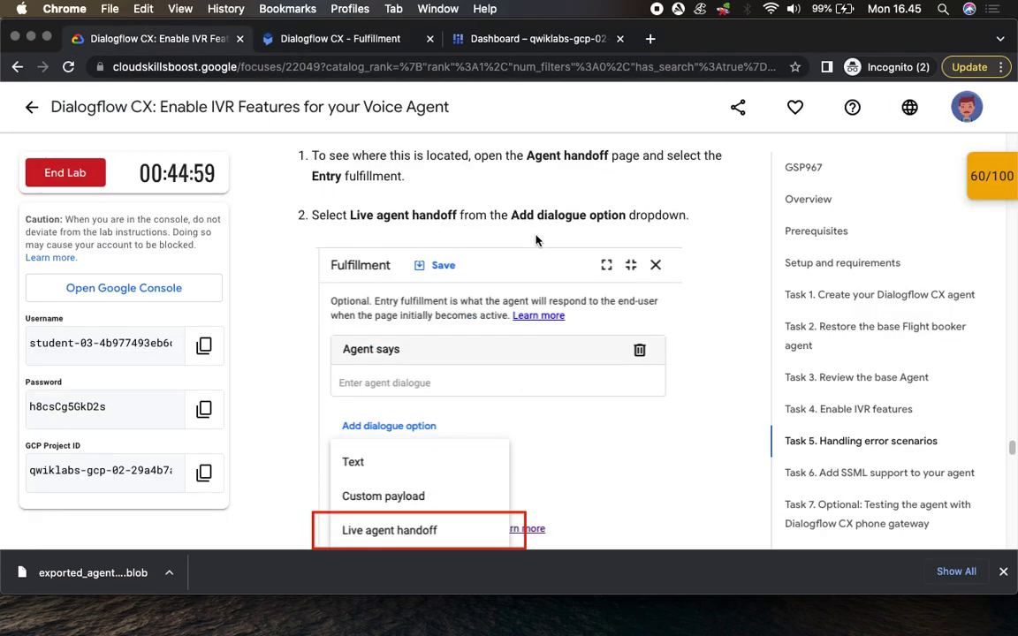
left_click(327, 39)
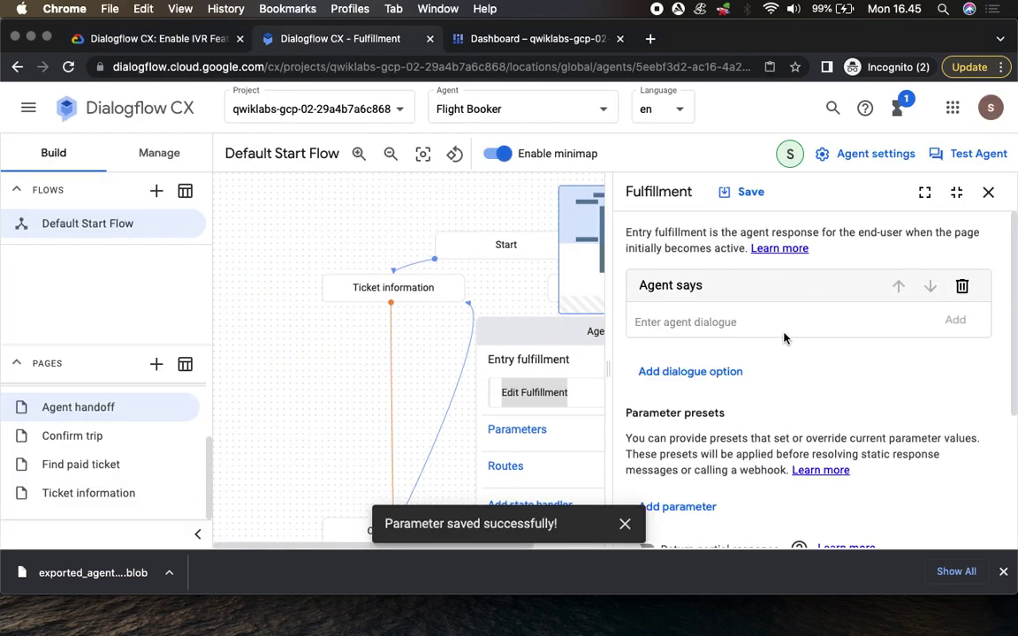
scroll(799, 357, "down", 3)
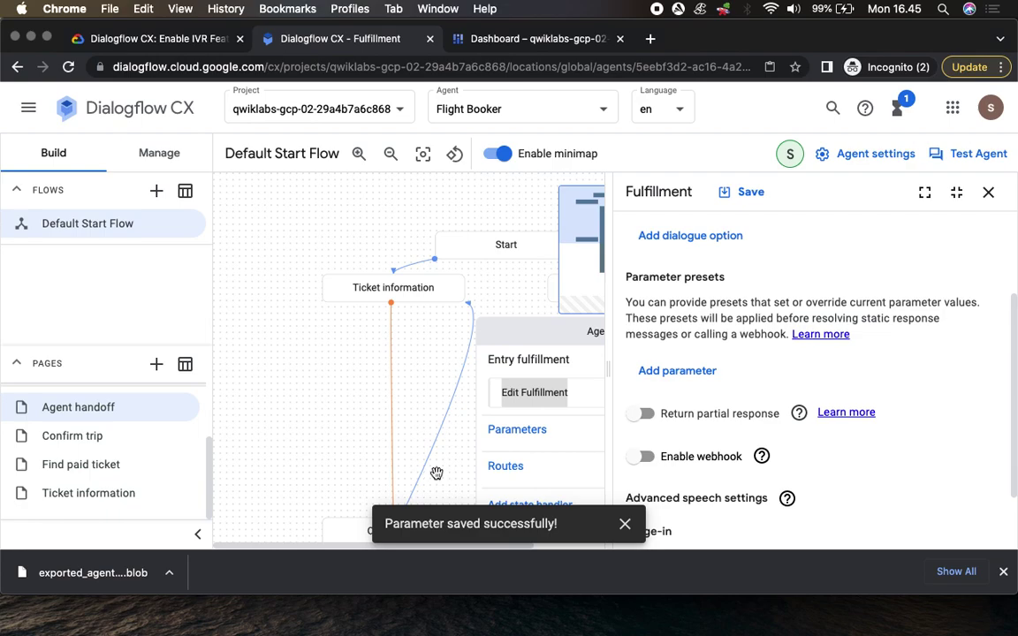
left_click_drag(433, 403, 334, 273)
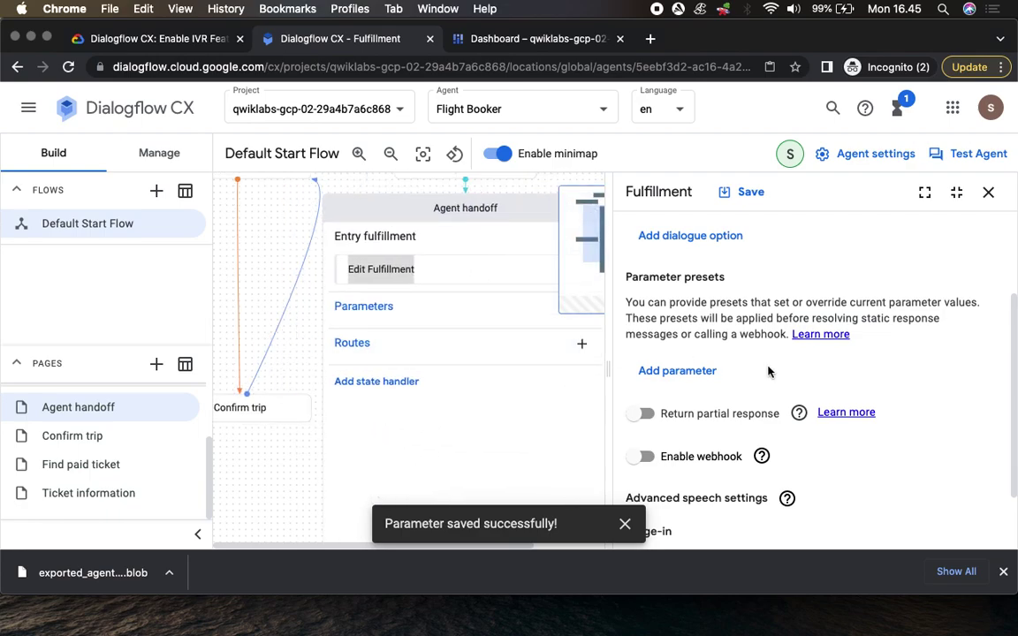
scroll(795, 388, "down", 1)
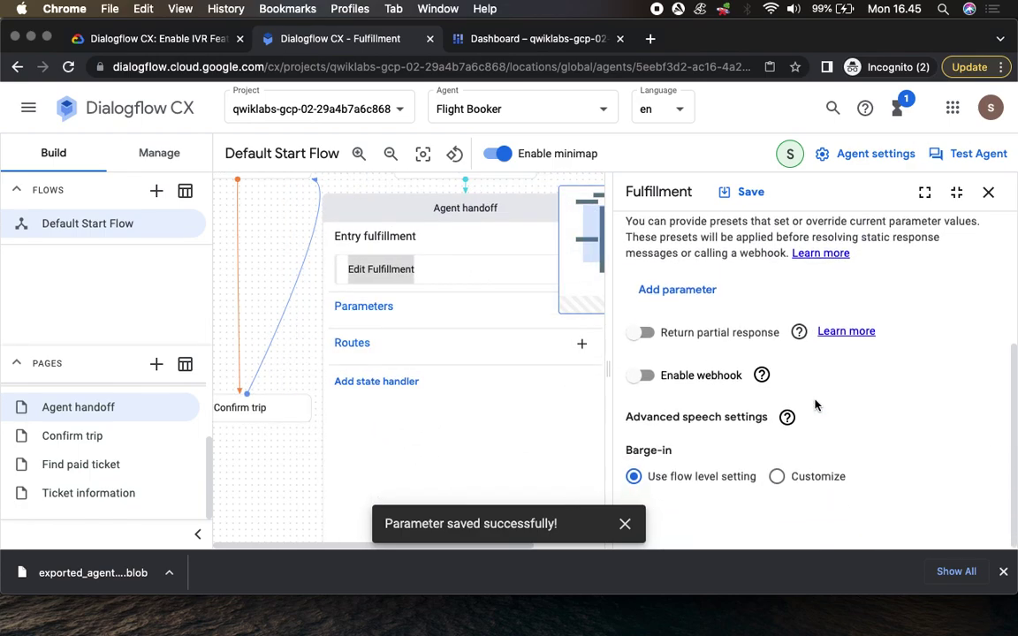
scroll(815, 405, "up", 5)
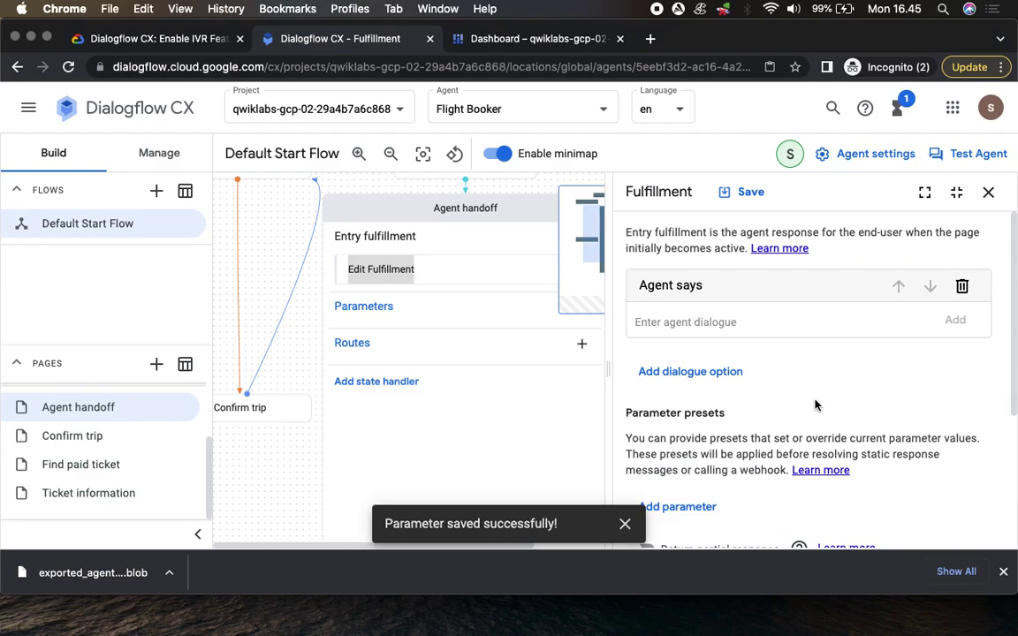
left_click(987, 191)
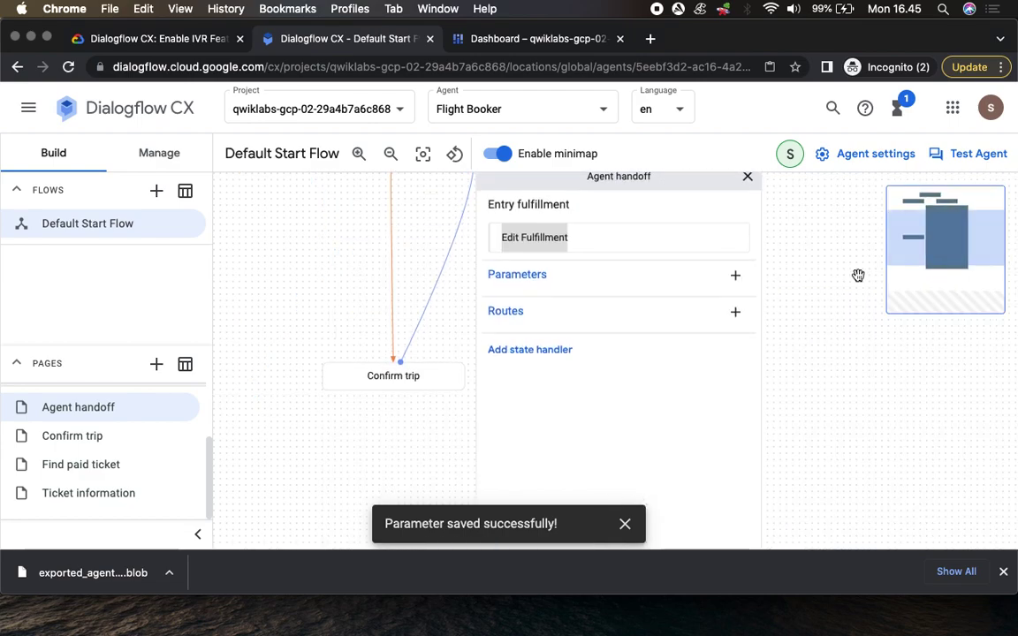
left_click(790, 290)
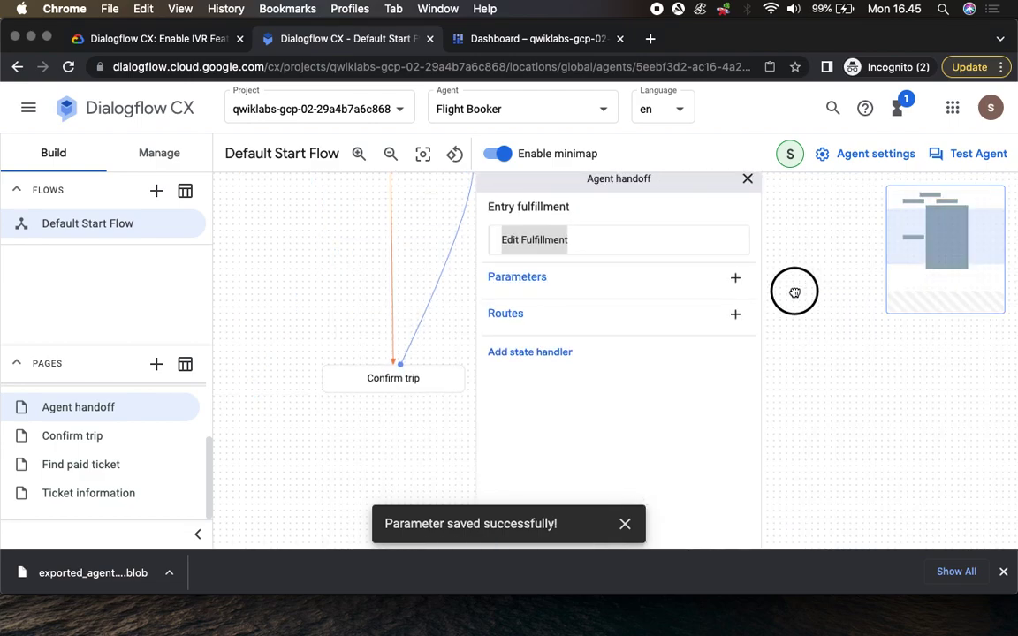
left_click(631, 195)
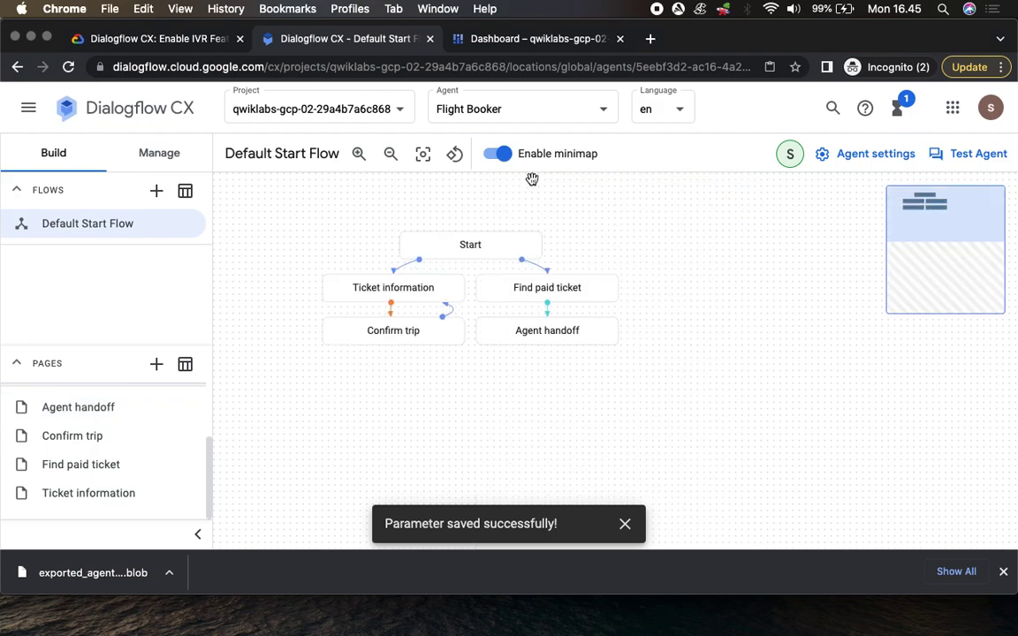
Check the lab's live agent handoff instructions and reopen the Agent handoff page in the Default Start Flow
left_click(170, 39)
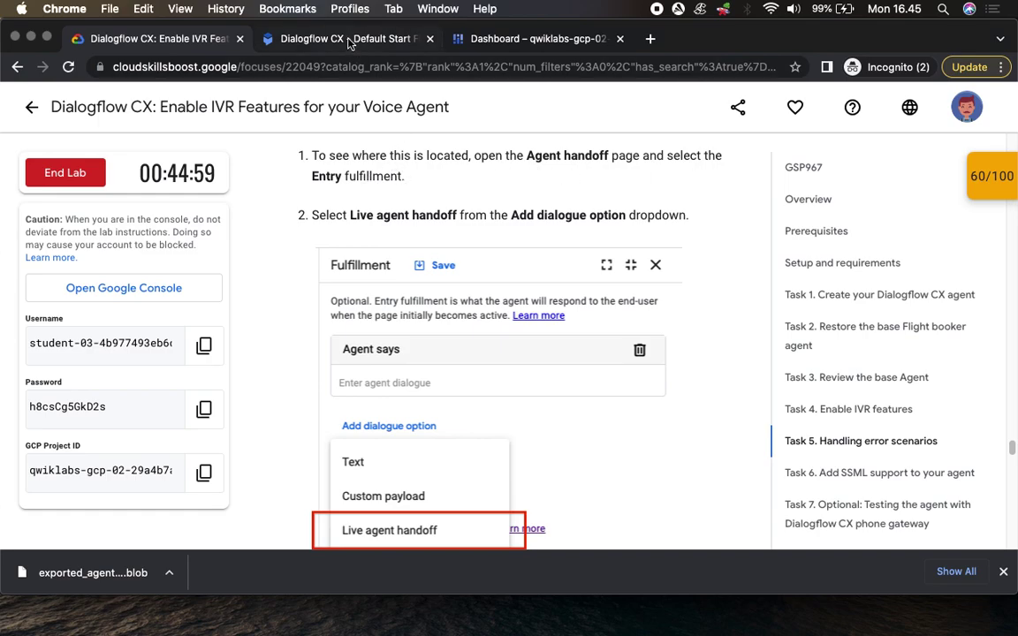
left_click(314, 38)
left_click(551, 332)
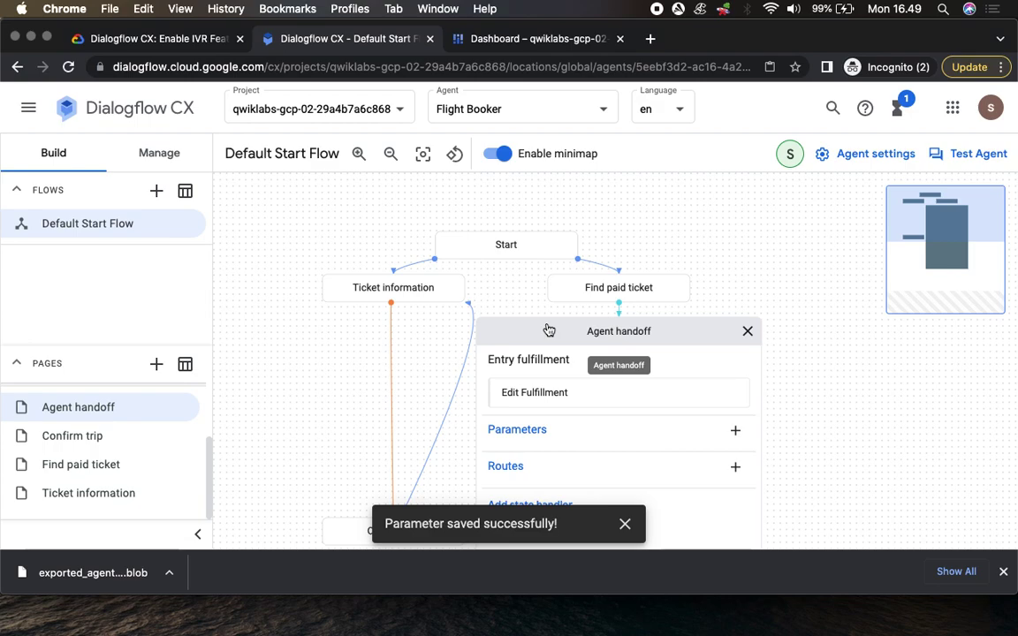
left_click(256, 311)
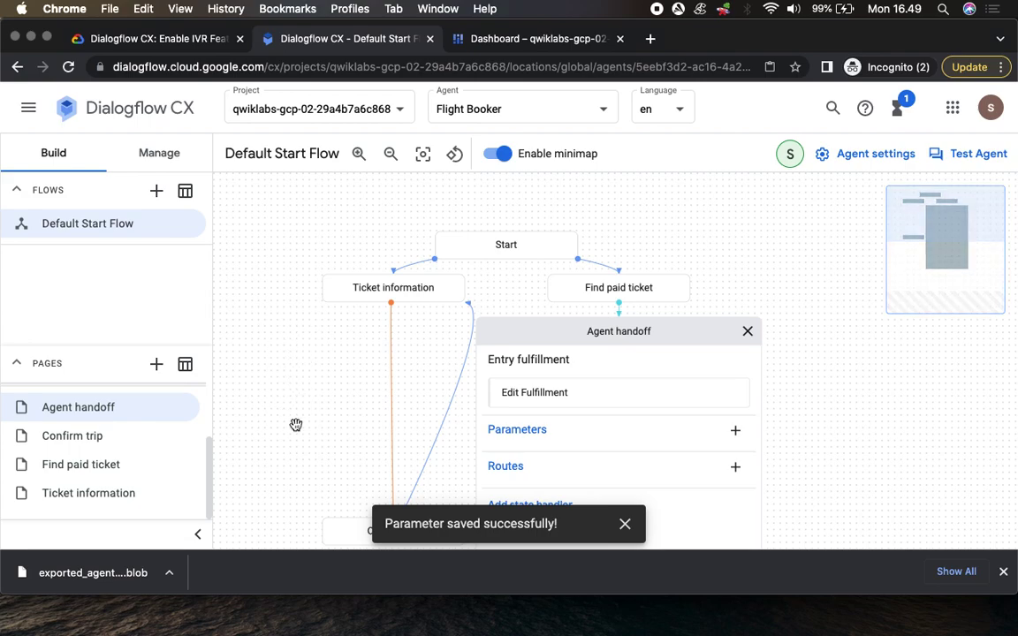
left_click(608, 333)
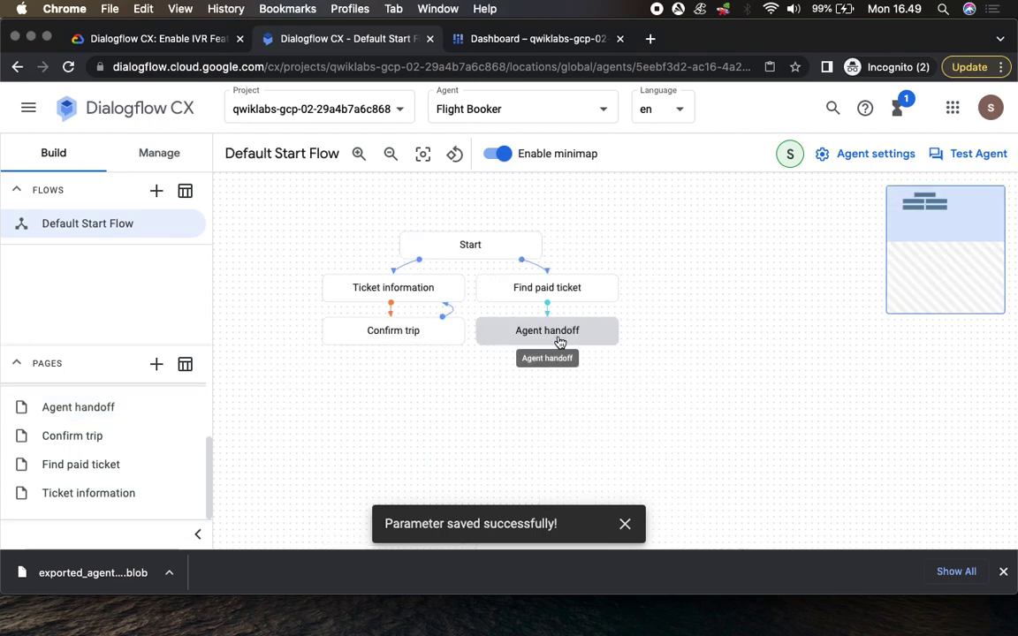
left_click(559, 340)
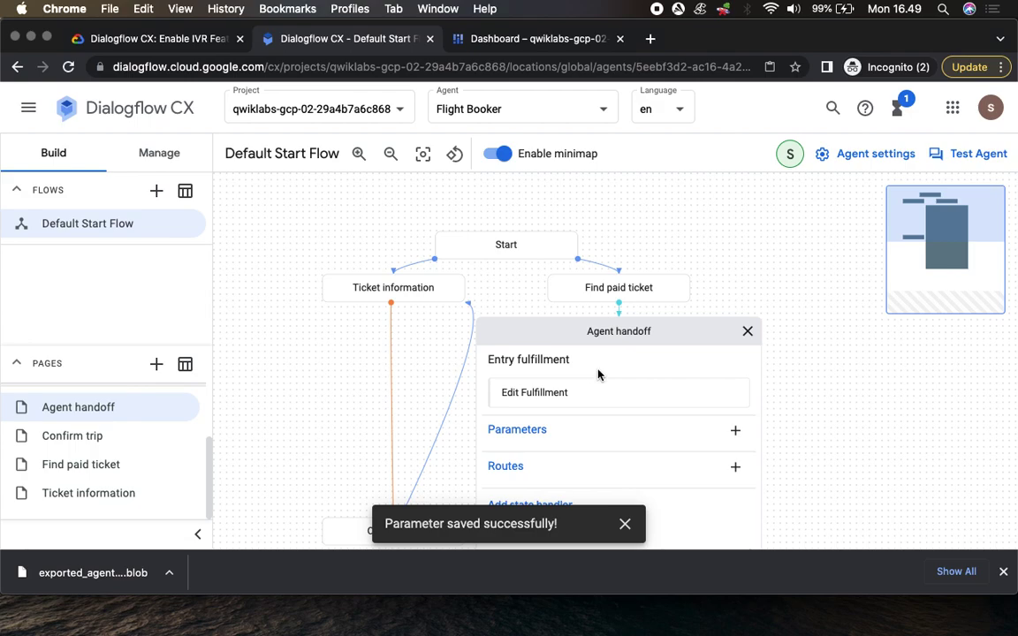
left_click(625, 524)
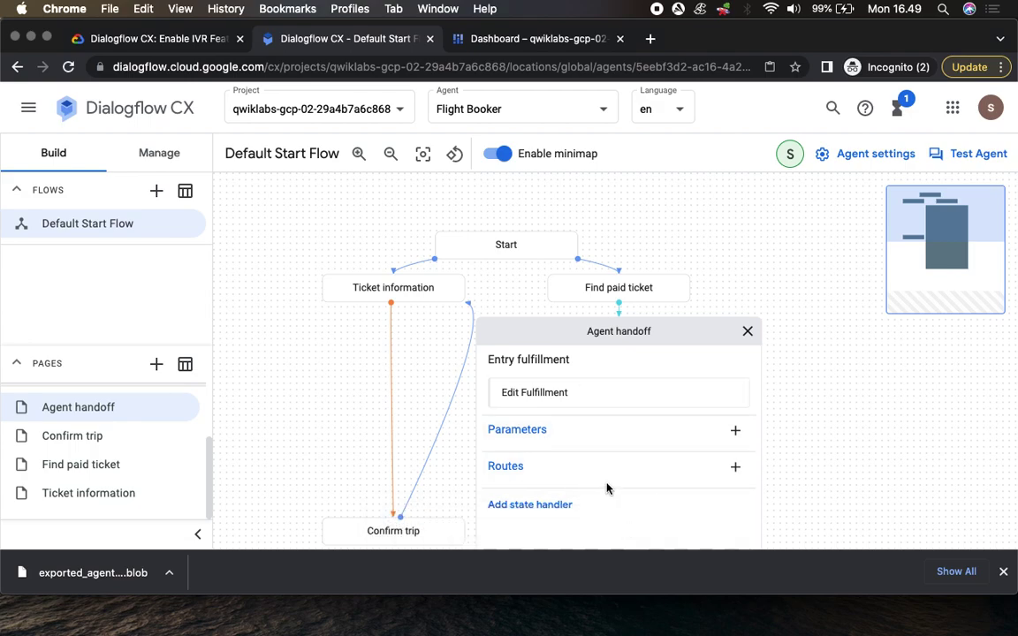
Review the lab's steps for adding a live agent handoff and open the Agent handoff page's entry fulfillment
left_click(141, 38)
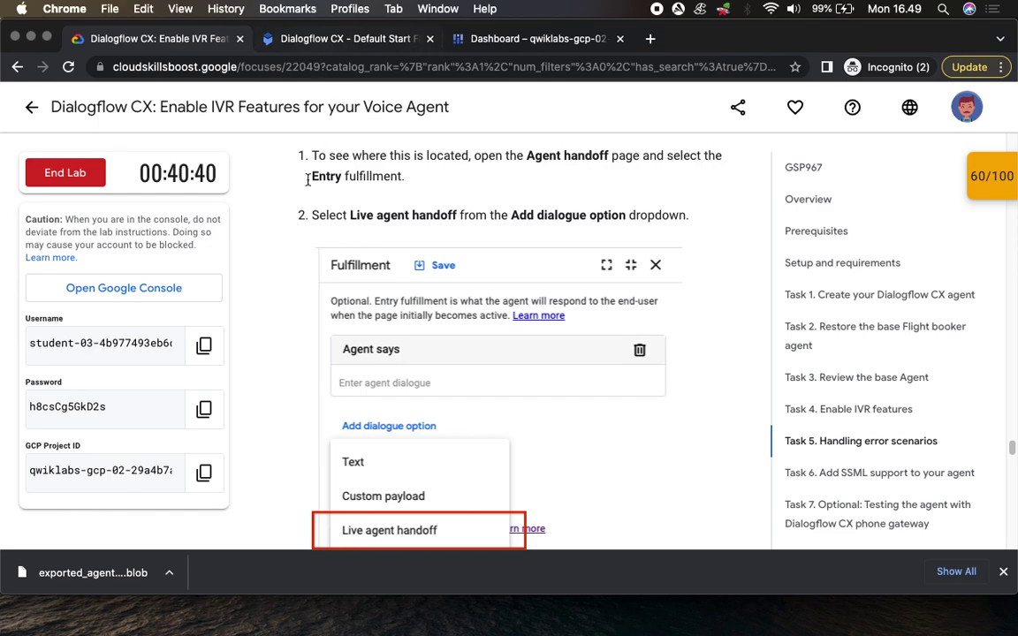
scroll(297, 239, "up", 1)
scroll(298, 240, "up", 1)
scroll(298, 239, "down", 3)
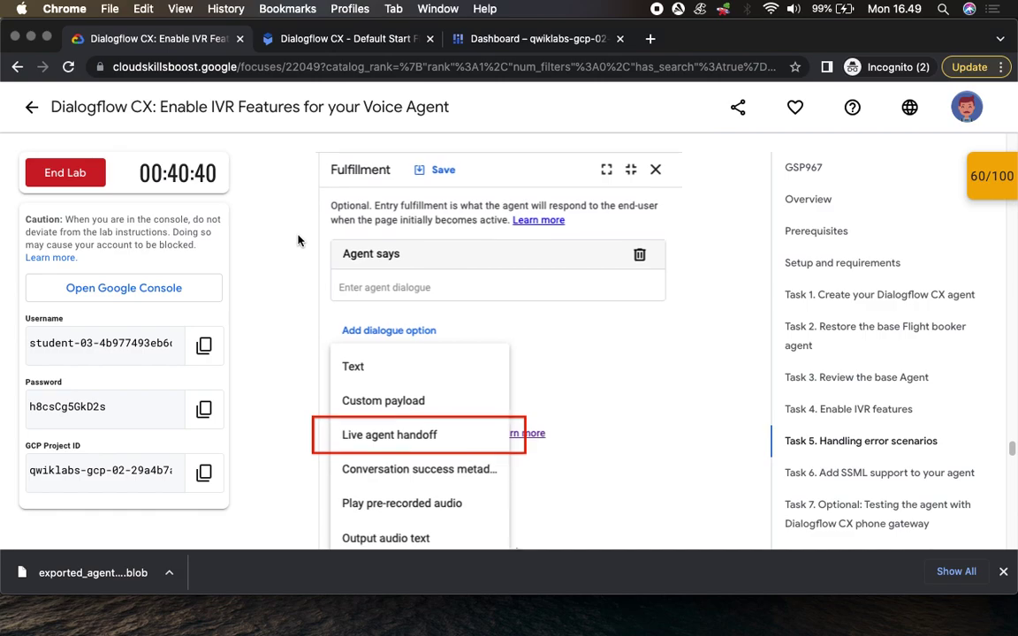
scroll(297, 237, "up", 1)
scroll(298, 237, "down", 3)
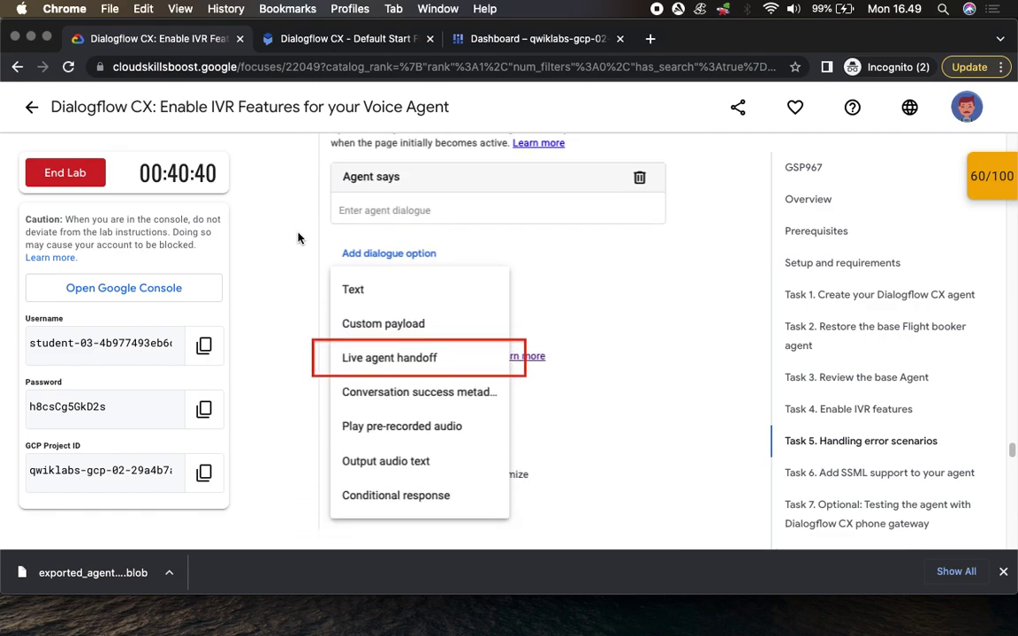
left_click(284, 39)
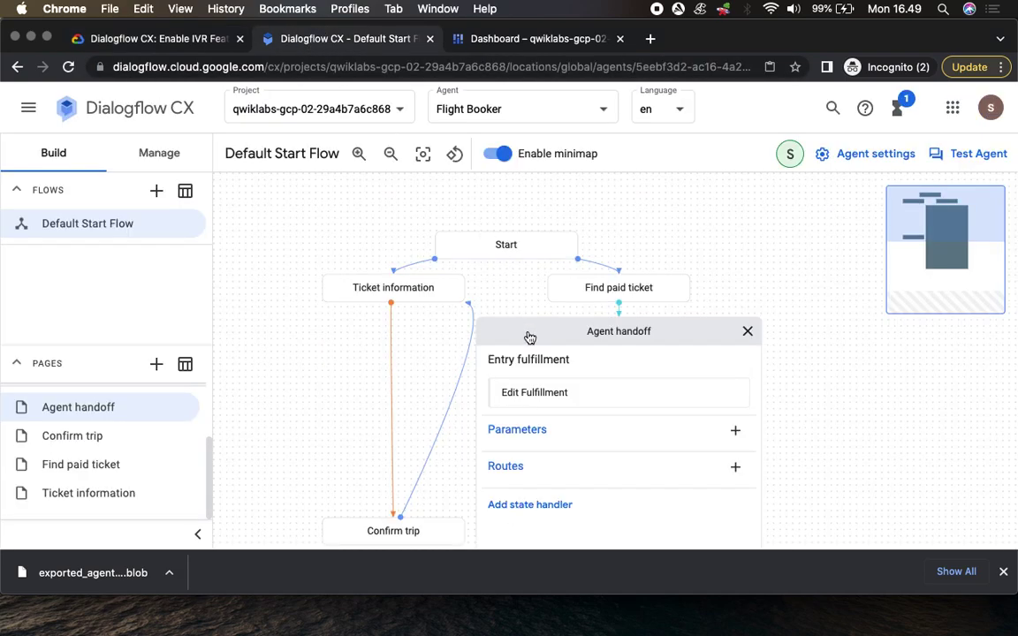
left_click(564, 390)
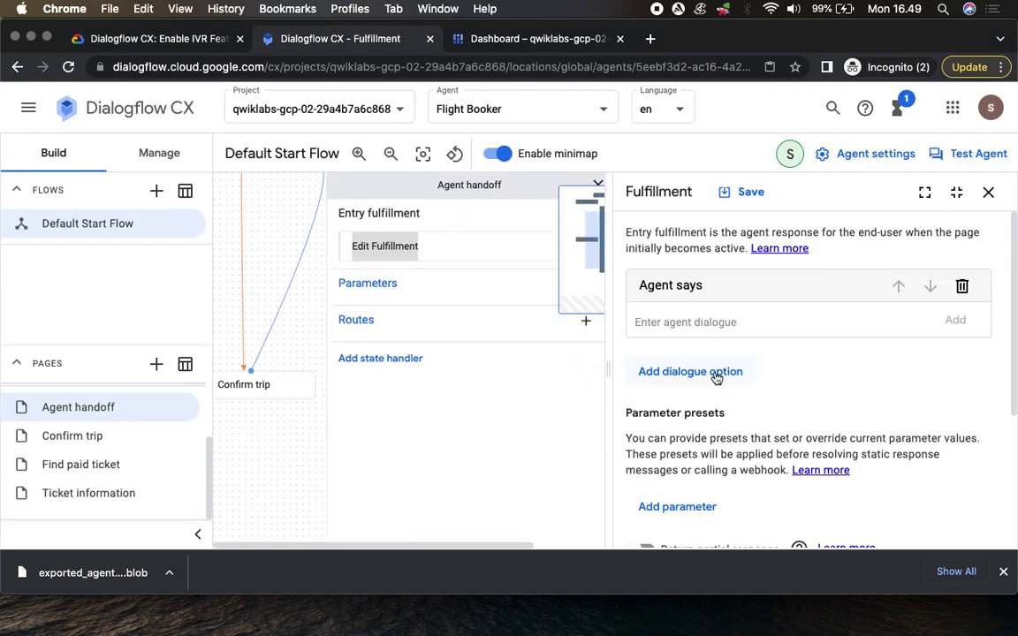
Add a Live agent handoff dialogue option to the Agent handoff page's entry fulfillment, checking it against the lab
left_click(715, 374)
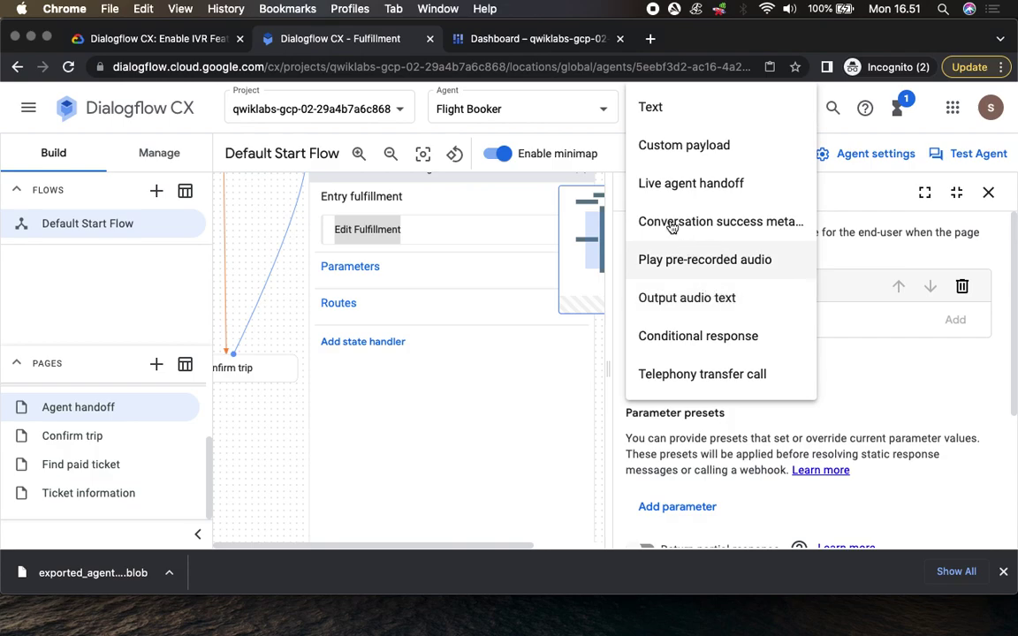
left_click(140, 38)
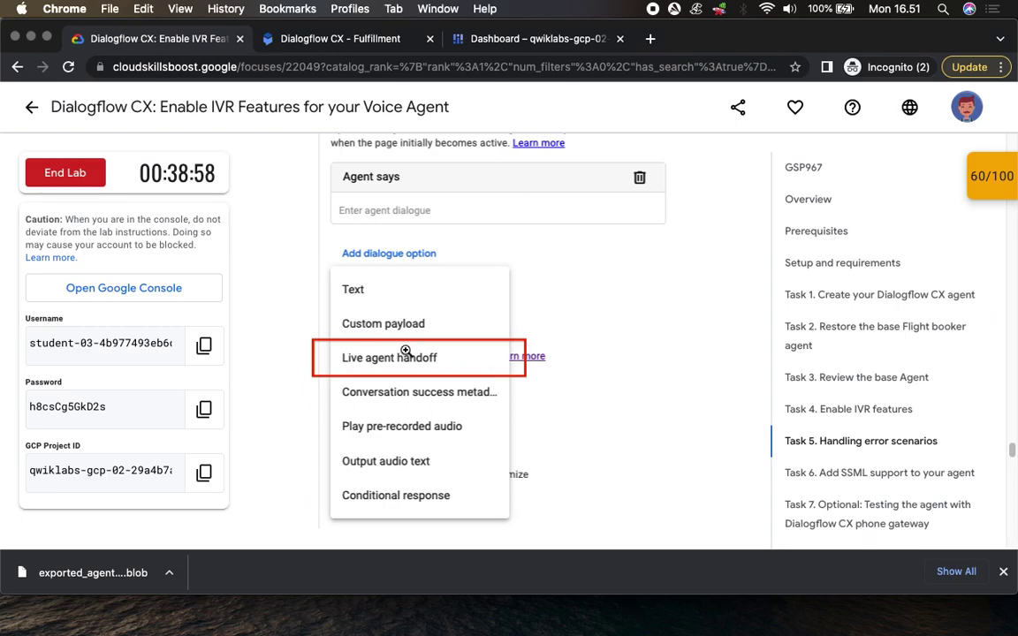
scroll(586, 370, "down", 5)
left_click(311, 39)
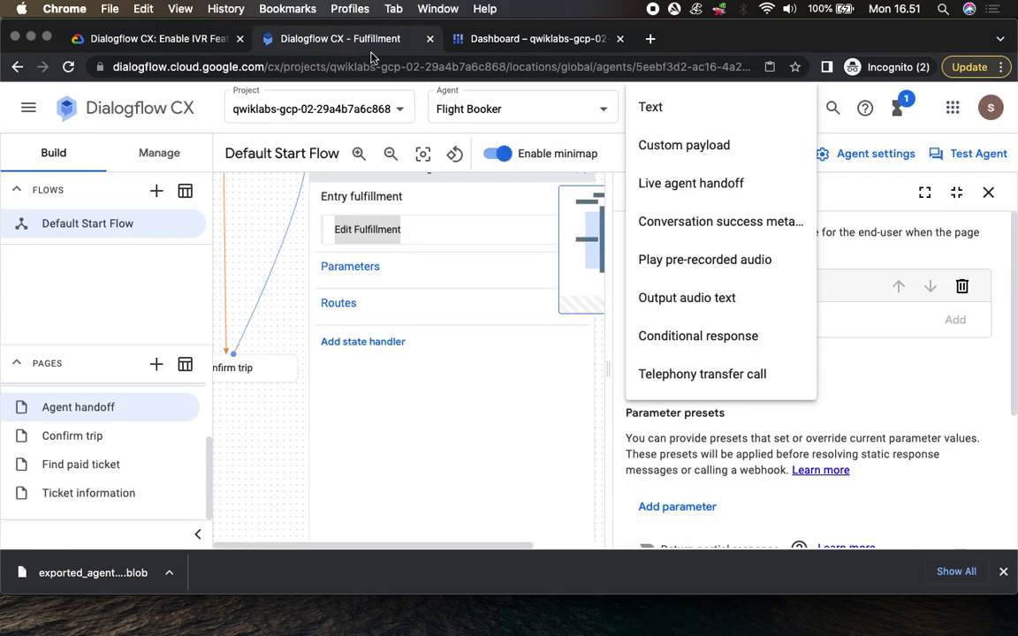
left_click(708, 187)
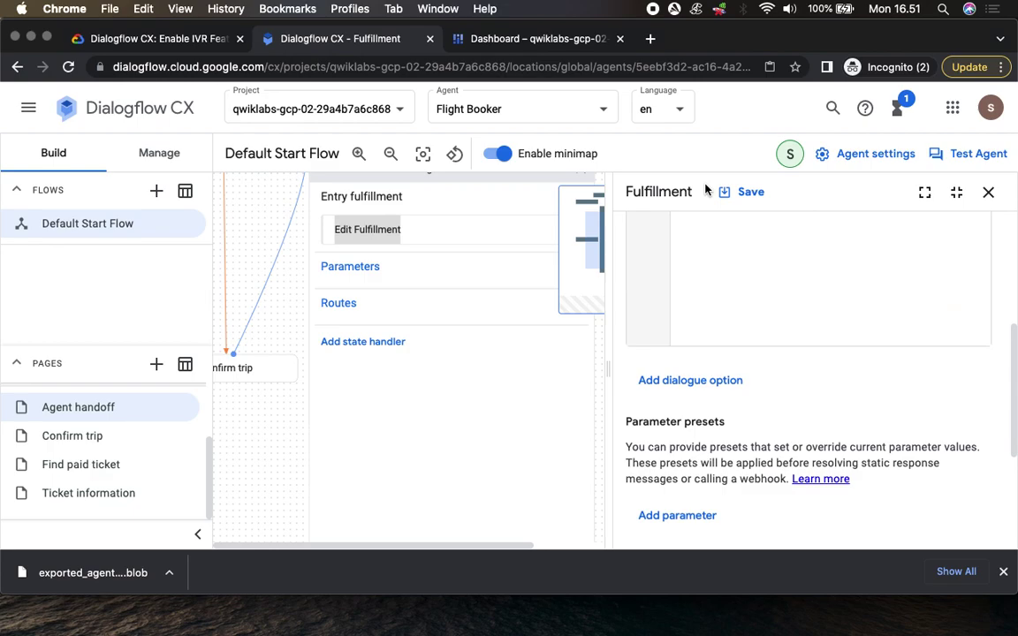
Read the lab's notes on the custom JSON handoff message and copy the Business Messages example
left_click(168, 39)
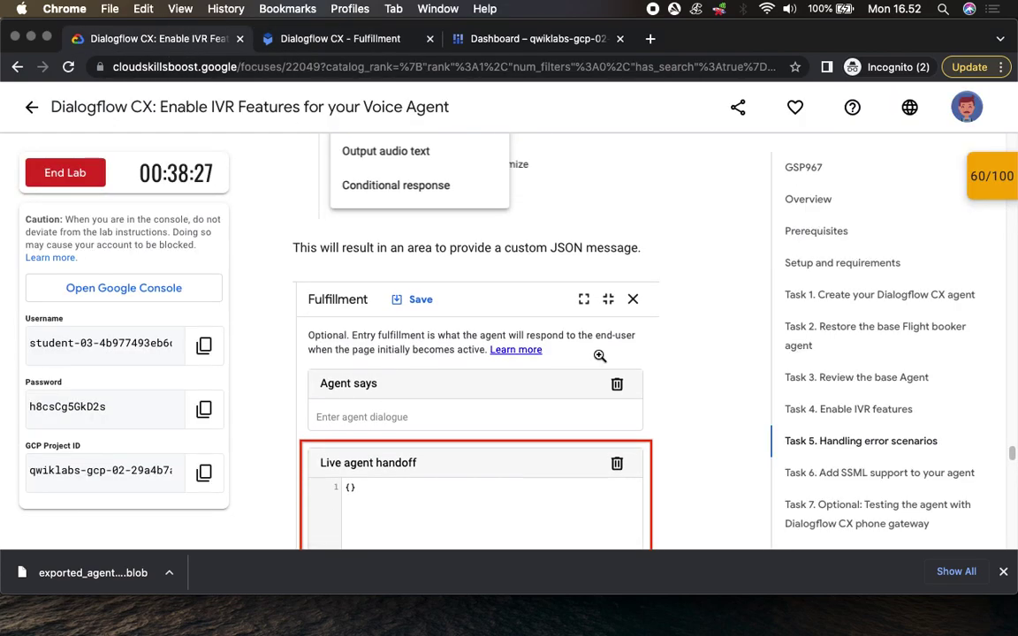
scroll(451, 254, "down", 1)
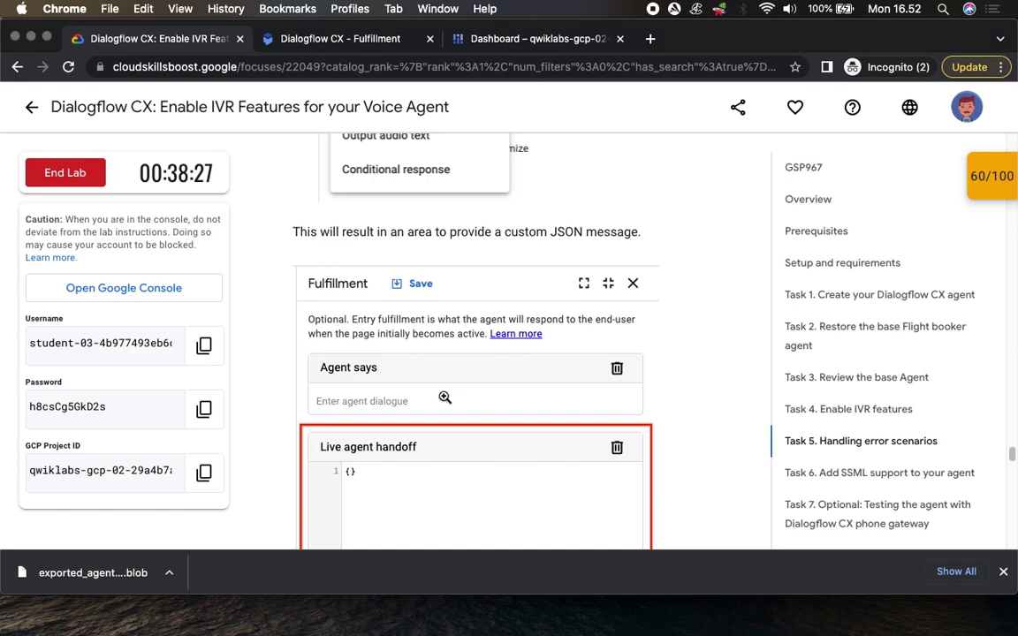
scroll(445, 398, "down", 2)
scroll(493, 409, "down", 3)
scroll(495, 407, "down", 5)
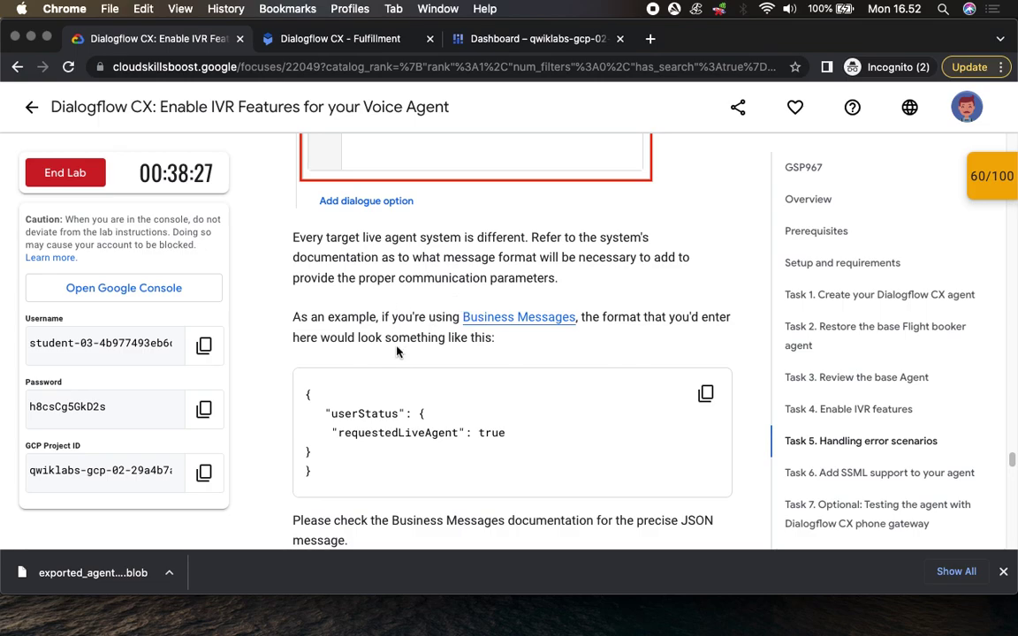
scroll(397, 352, "down", 3)
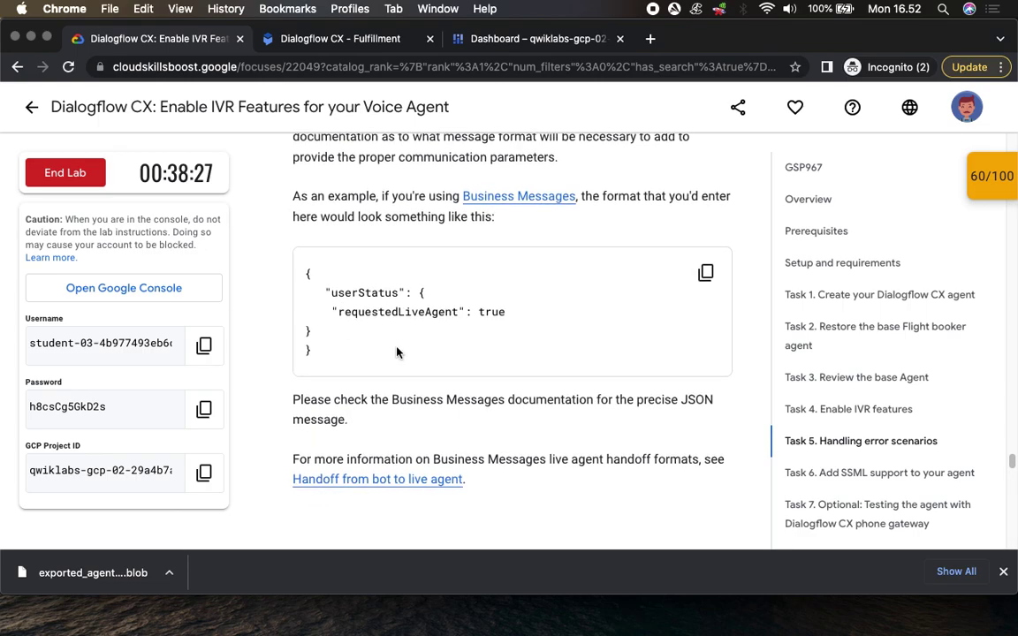
scroll(397, 352, "down", 1)
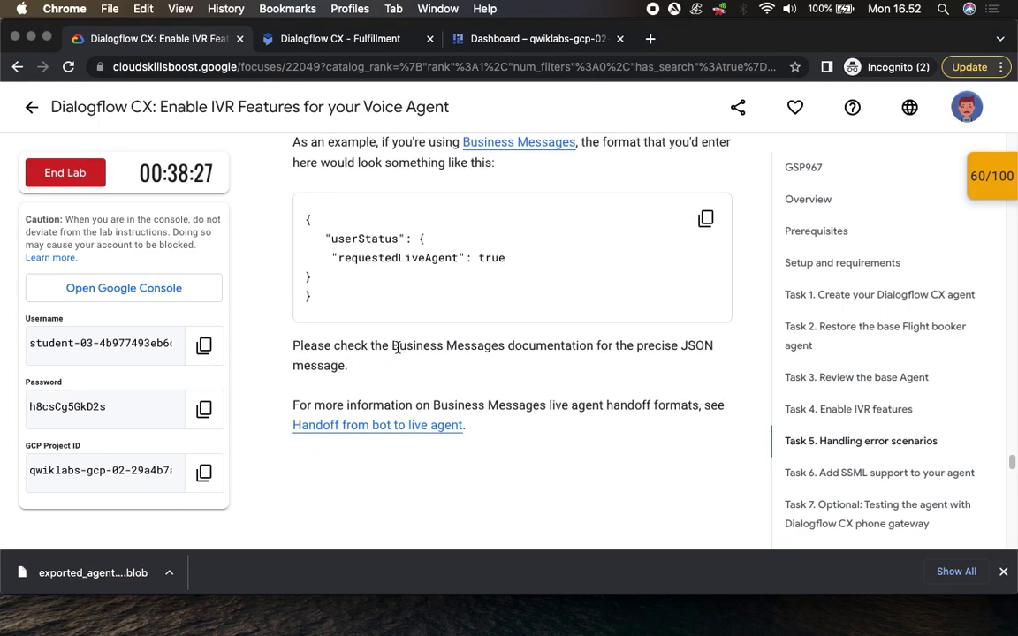
left_click(707, 220)
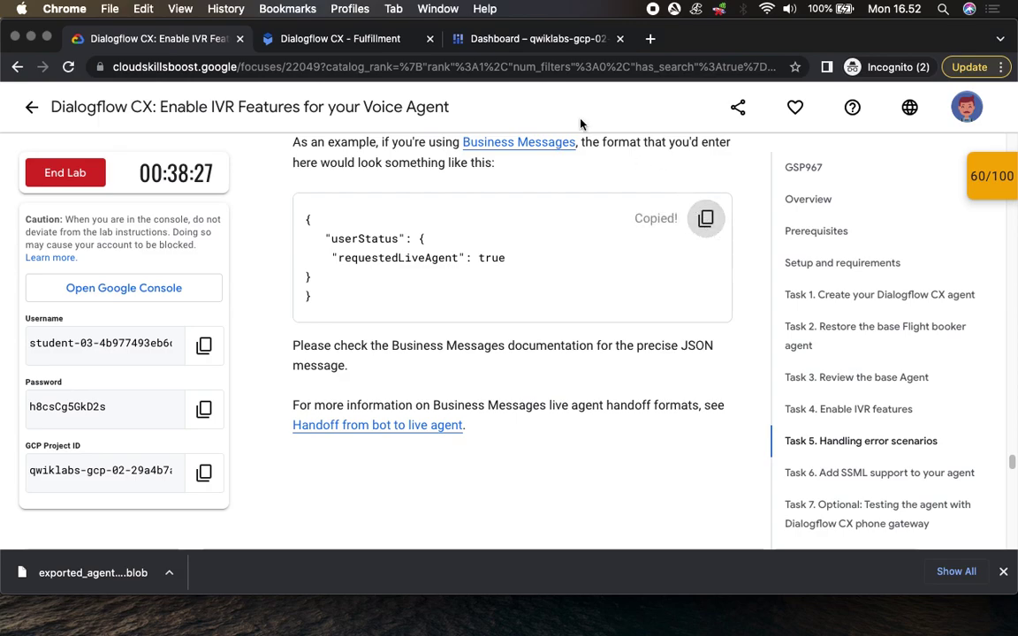
Fill the Live agent handoff payload with the copied JSON that sets requestedLiveAgent to true under userStatus
left_click(371, 40)
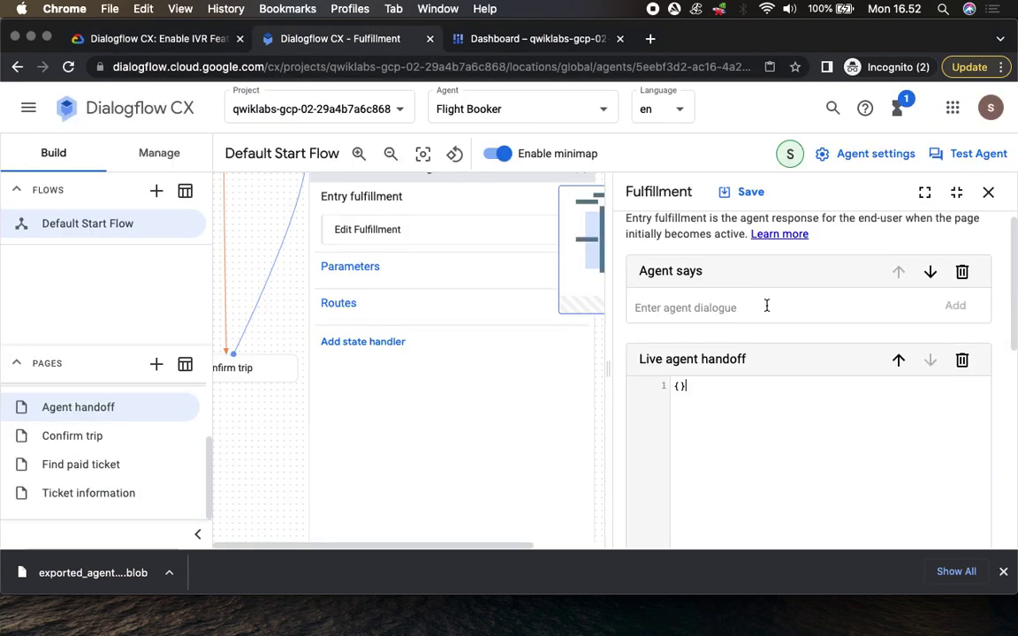
left_click(722, 400)
key("super+v")
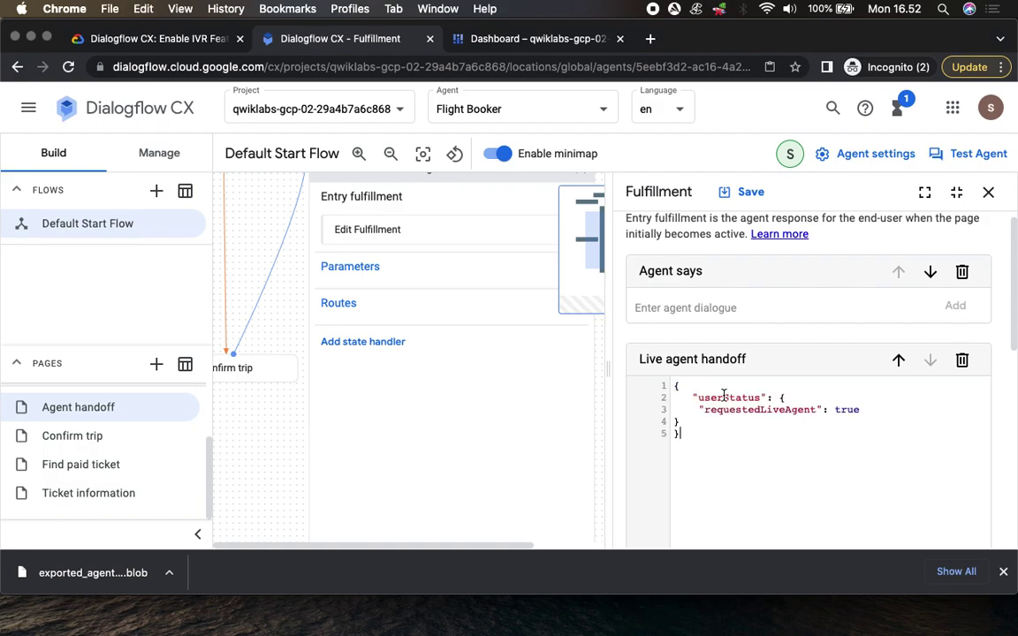
Read the start of the lab's Task 6 on SSML support, and save the Agent handoff entry fulfillment
left_click(180, 43)
scroll(505, 415, "down", 5)
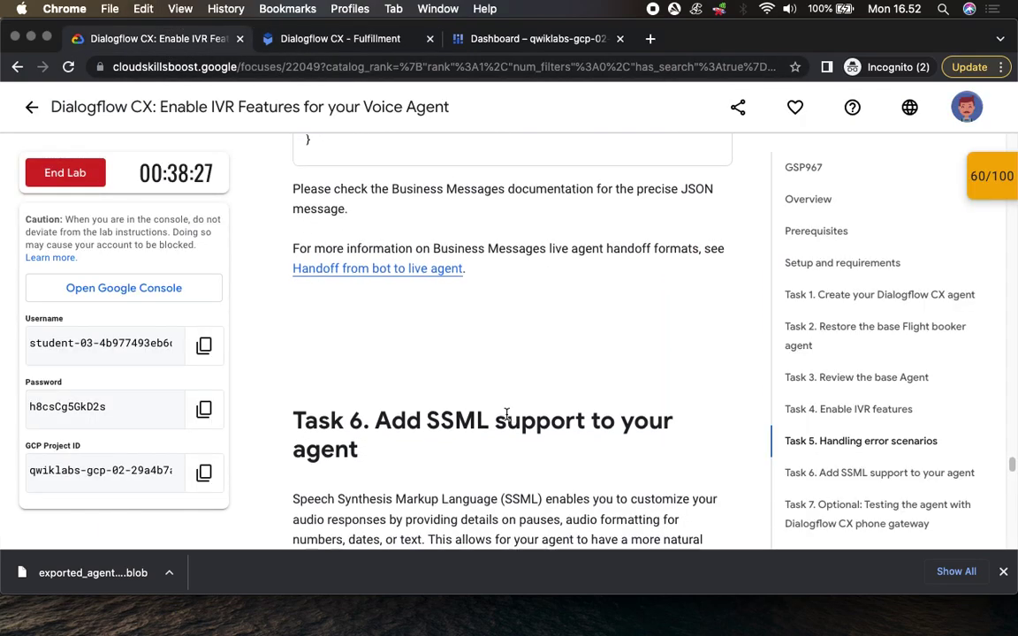
scroll(506, 414, "down", 3)
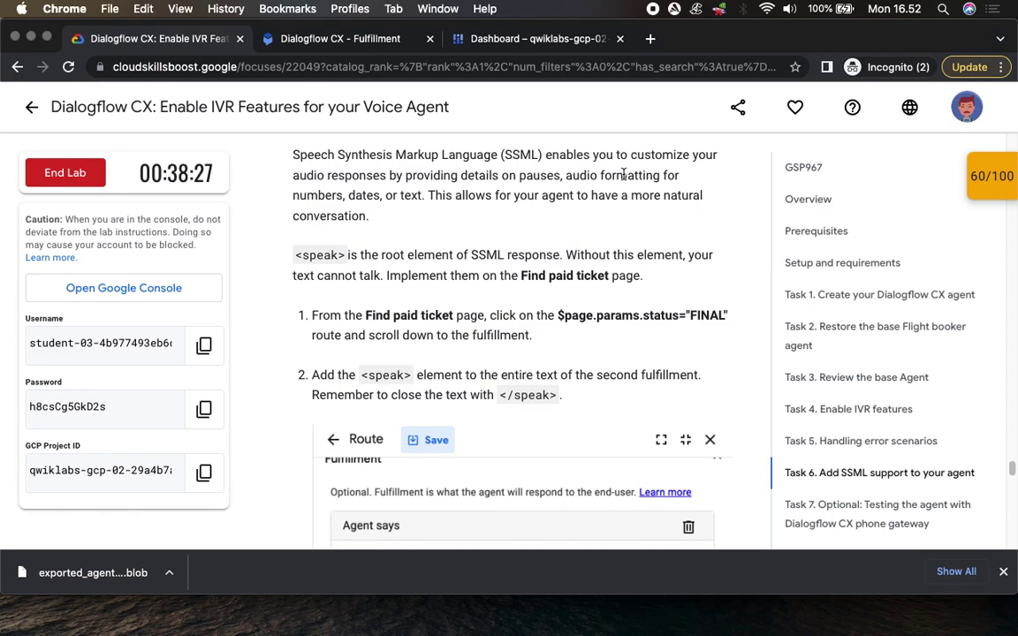
scroll(575, 397, "down", 3)
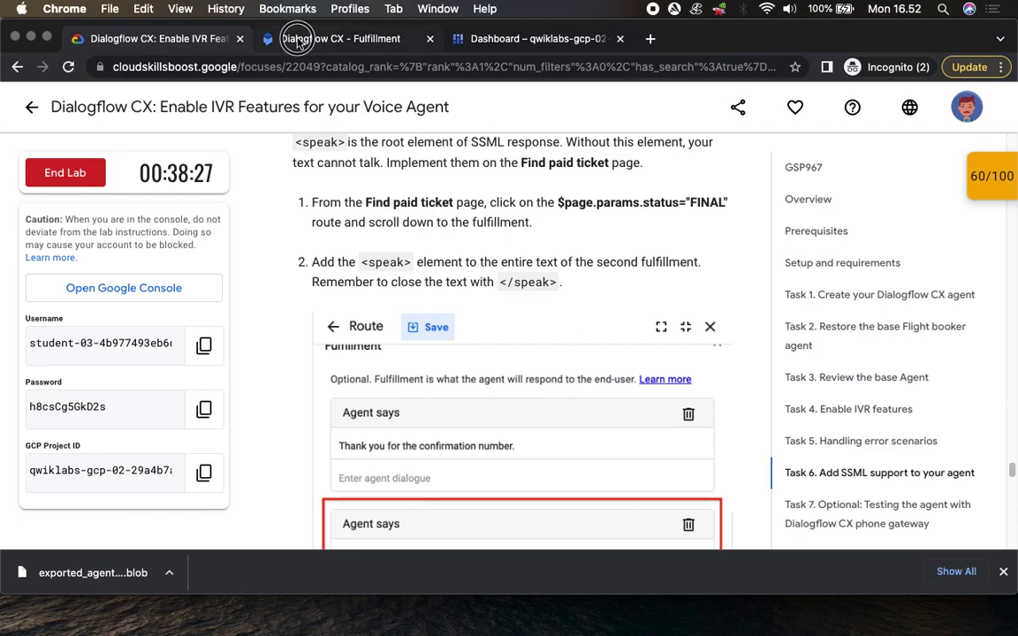
left_click(290, 39)
left_click(750, 192)
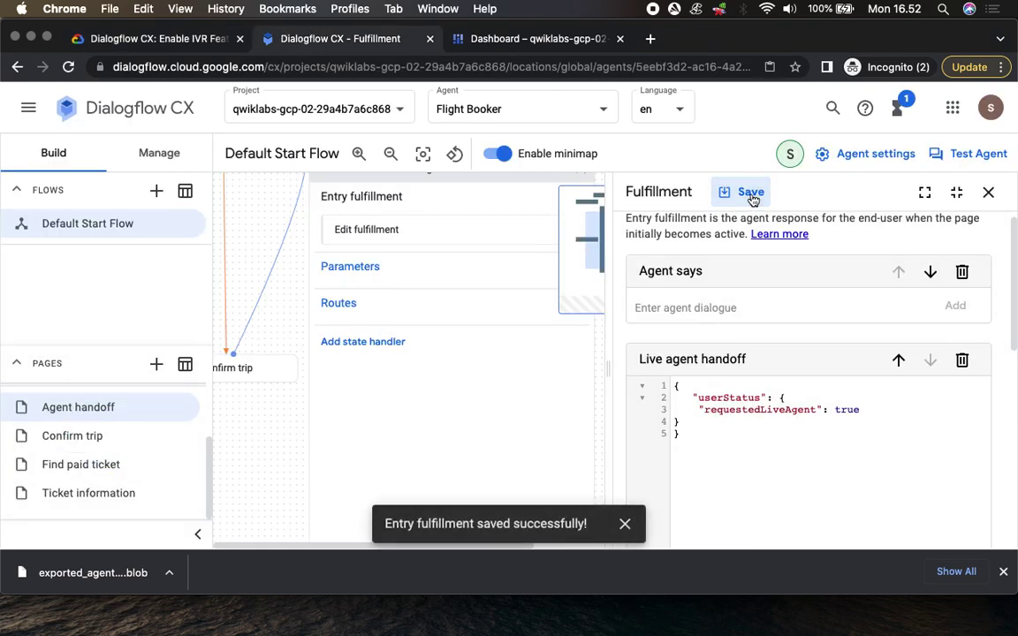
Check which page Task 6 starts from, and close the Agent handoff fulfillment and page
left_click(159, 39)
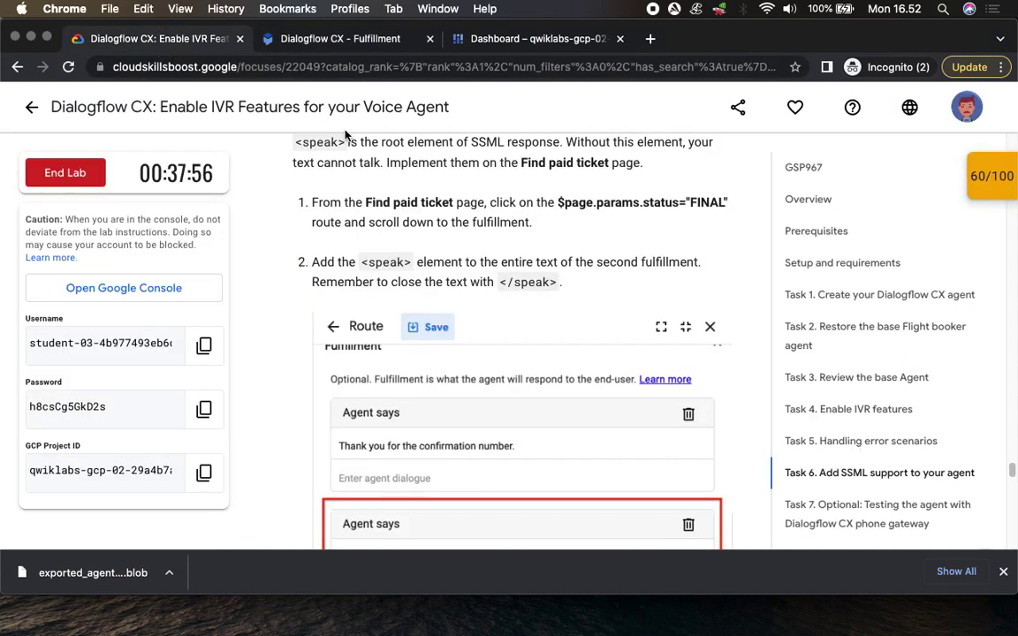
left_click_drag(364, 202, 493, 202)
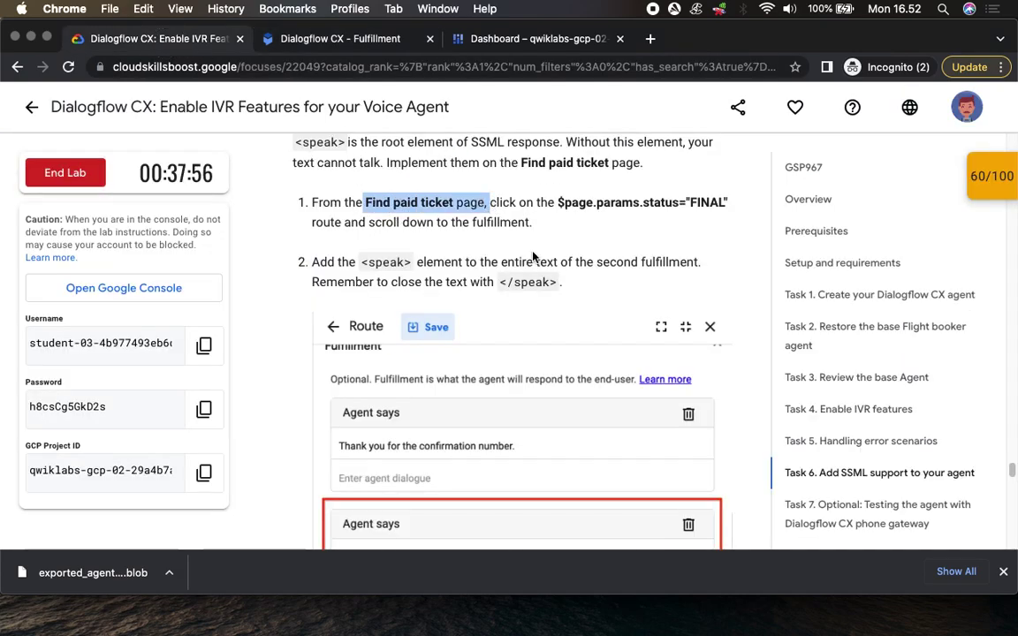
left_click(333, 36)
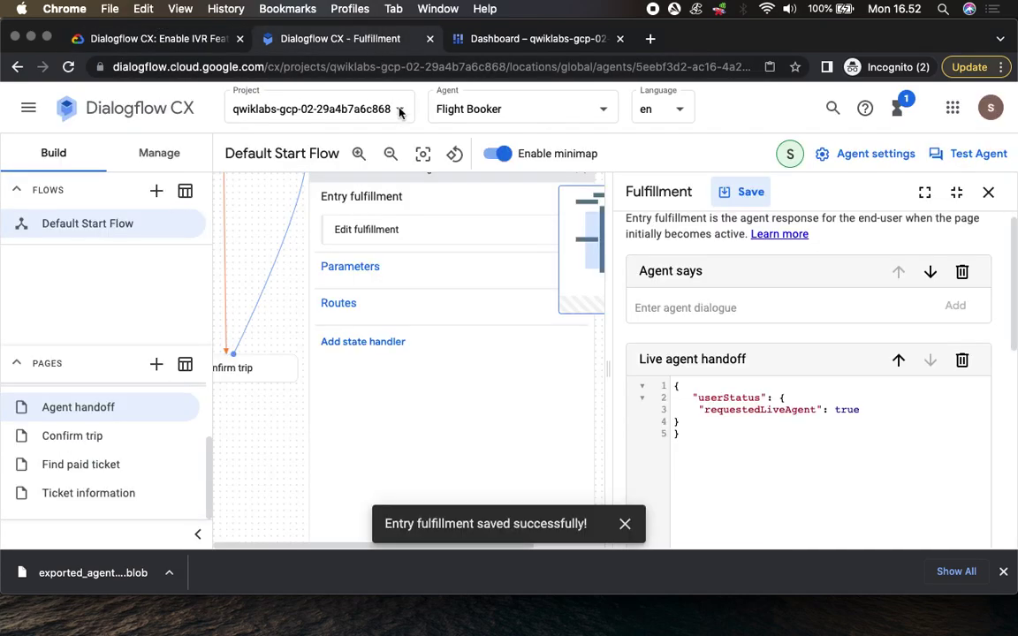
left_click(990, 191)
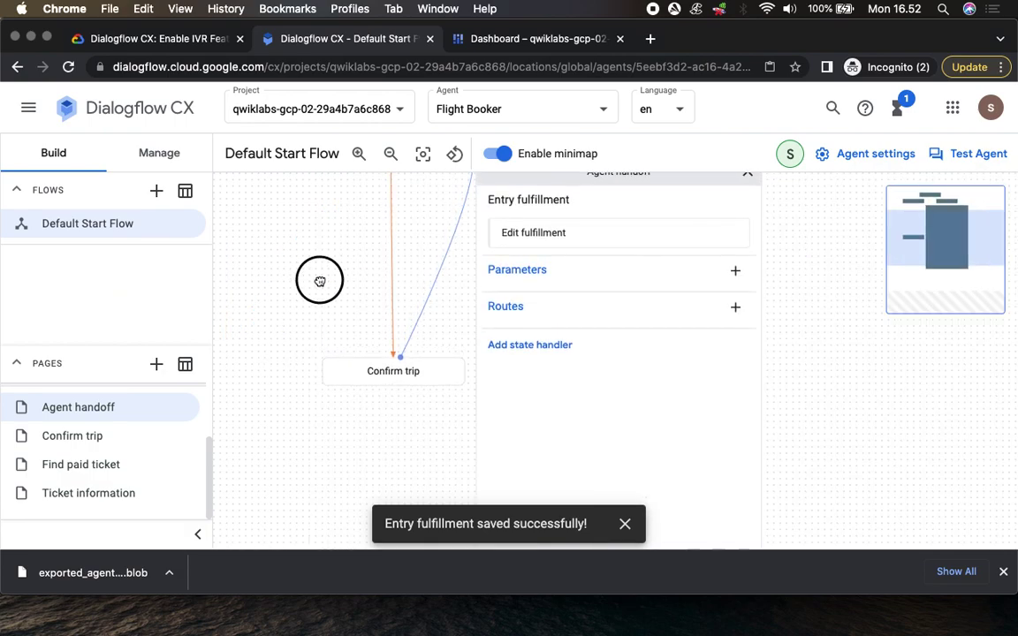
left_click_drag(324, 270, 325, 416)
left_click(604, 315)
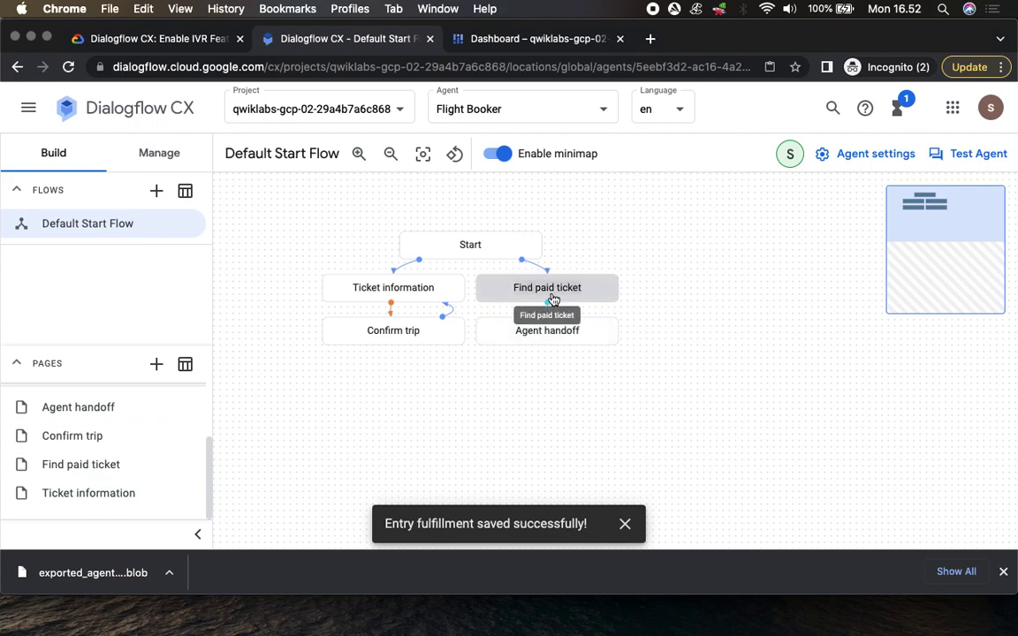
Open the $page.params.status = "FINAL" route of the Find paid ticket page and return to the lab instructions
left_click(551, 297)
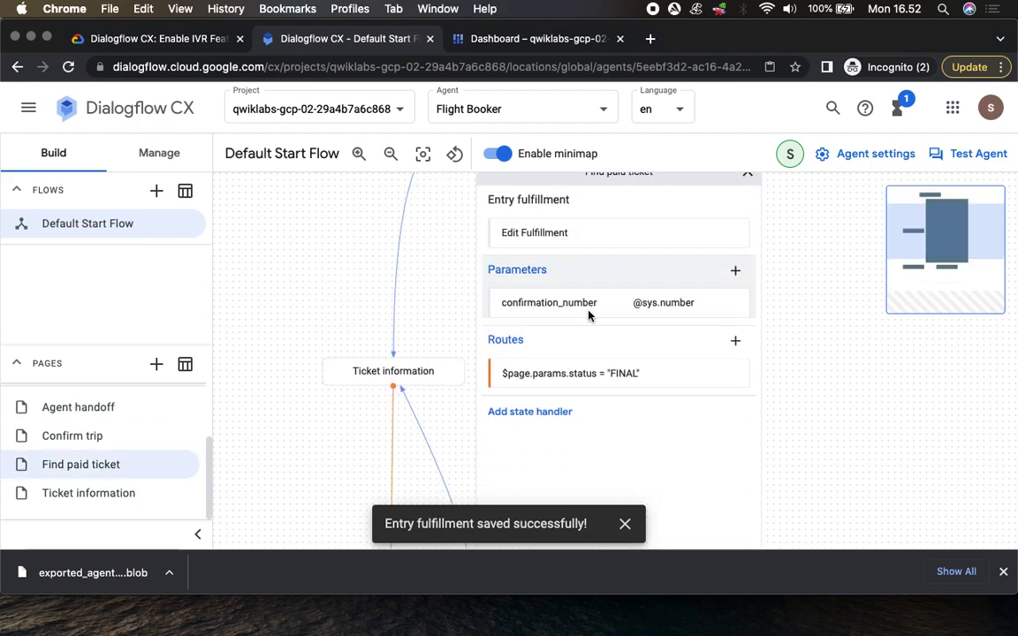
left_click(602, 372)
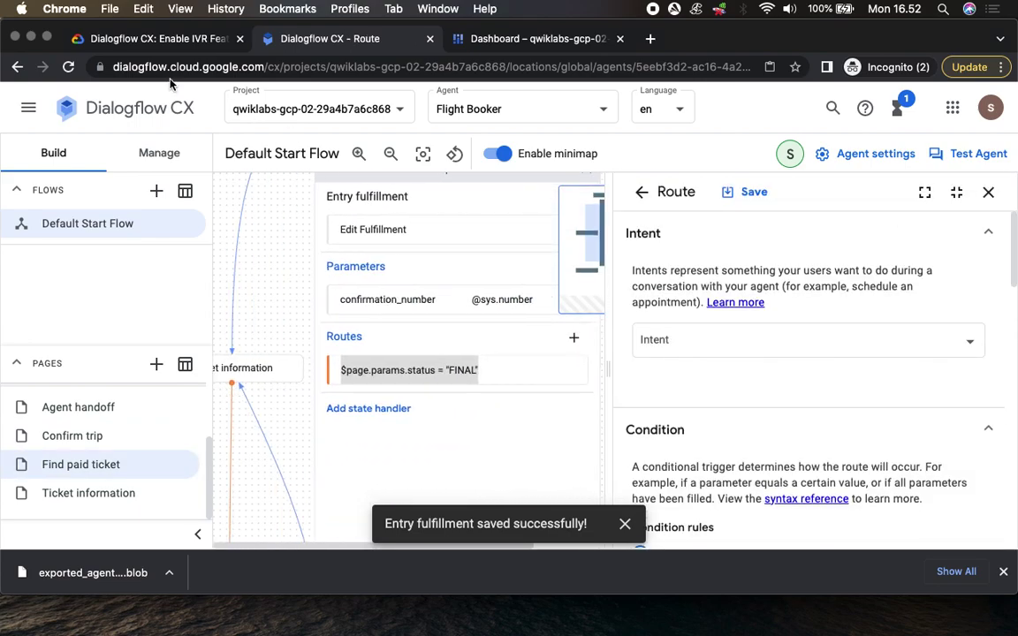
left_click(149, 40)
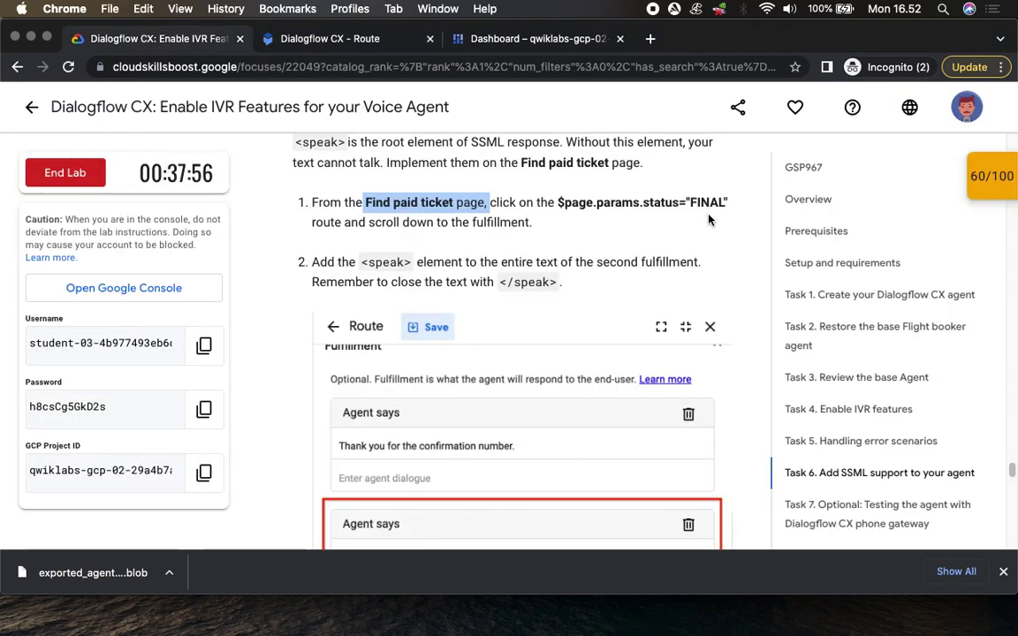
Compare the lab's <speak> example for the second fulfillment with the route's second Agent says response
scroll(595, 282, "down", 3)
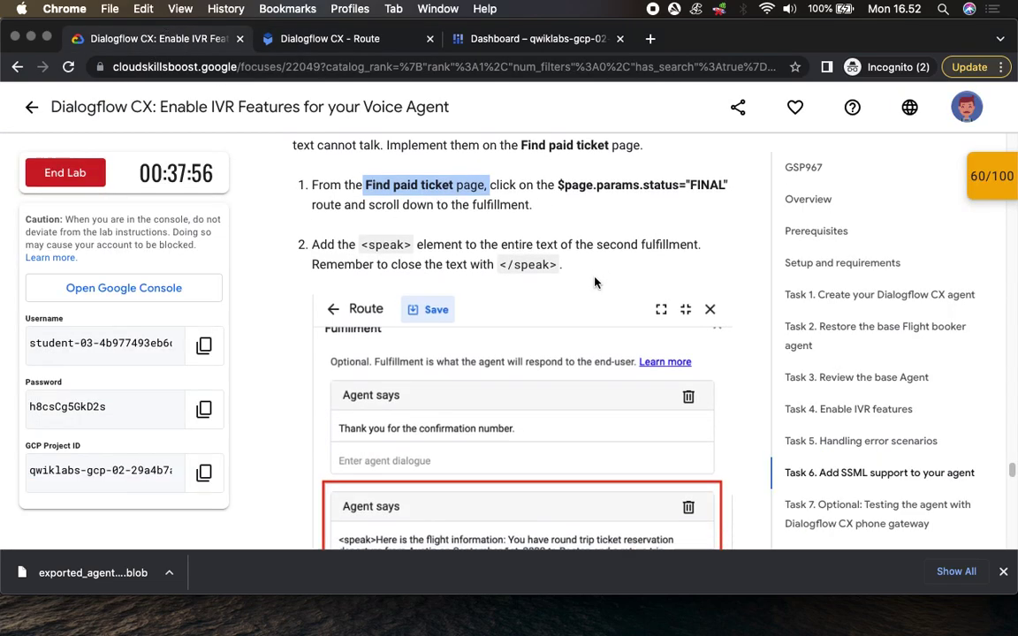
left_click(325, 35)
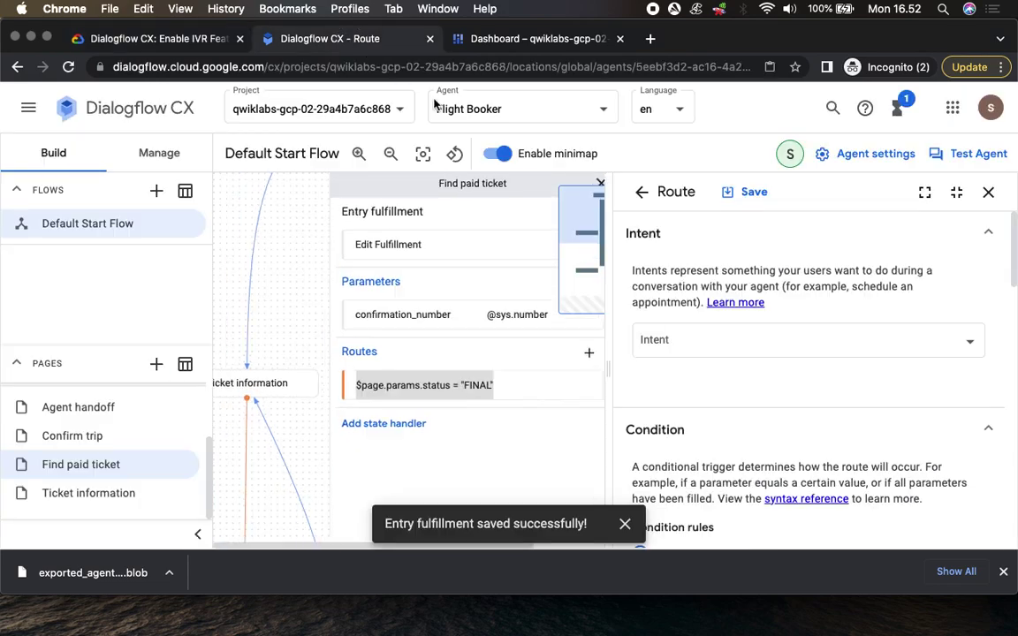
scroll(789, 400, "down", 3)
scroll(790, 399, "down", 5)
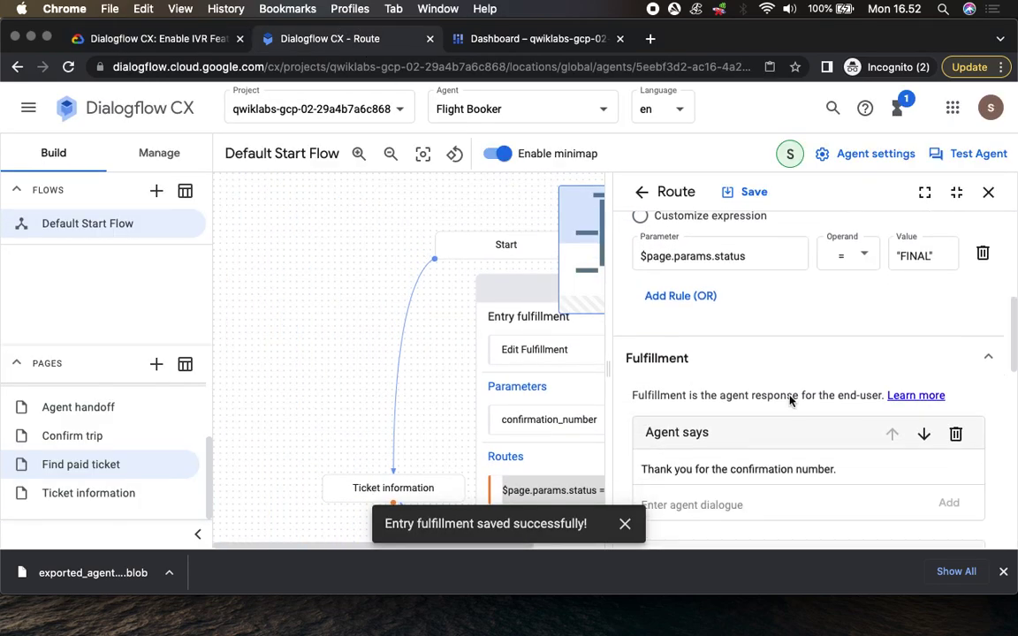
left_click(183, 40)
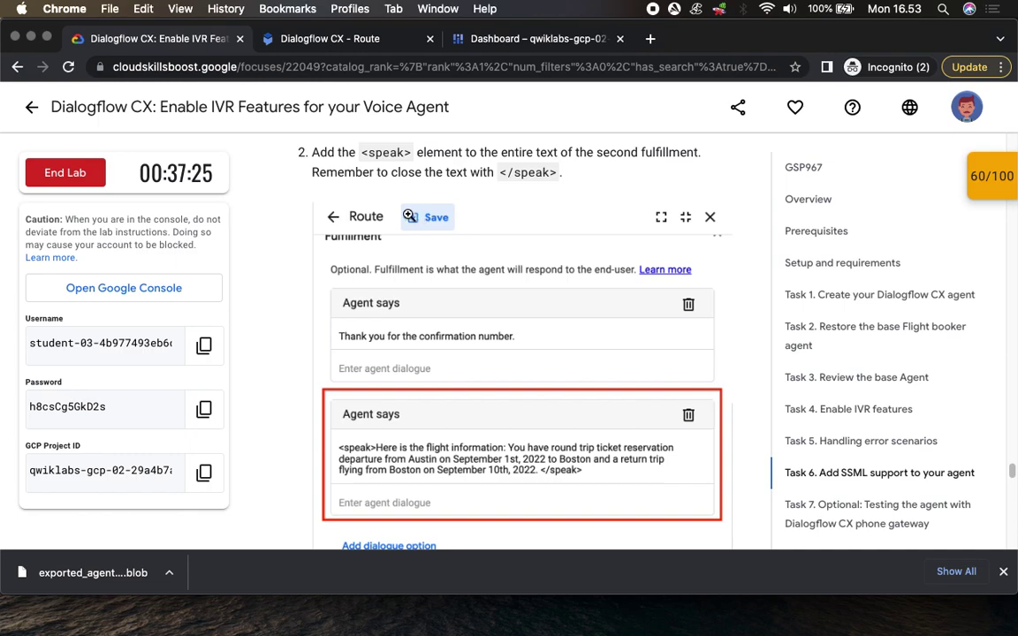
scroll(515, 315, "down", 2)
scroll(515, 316, "down", 1)
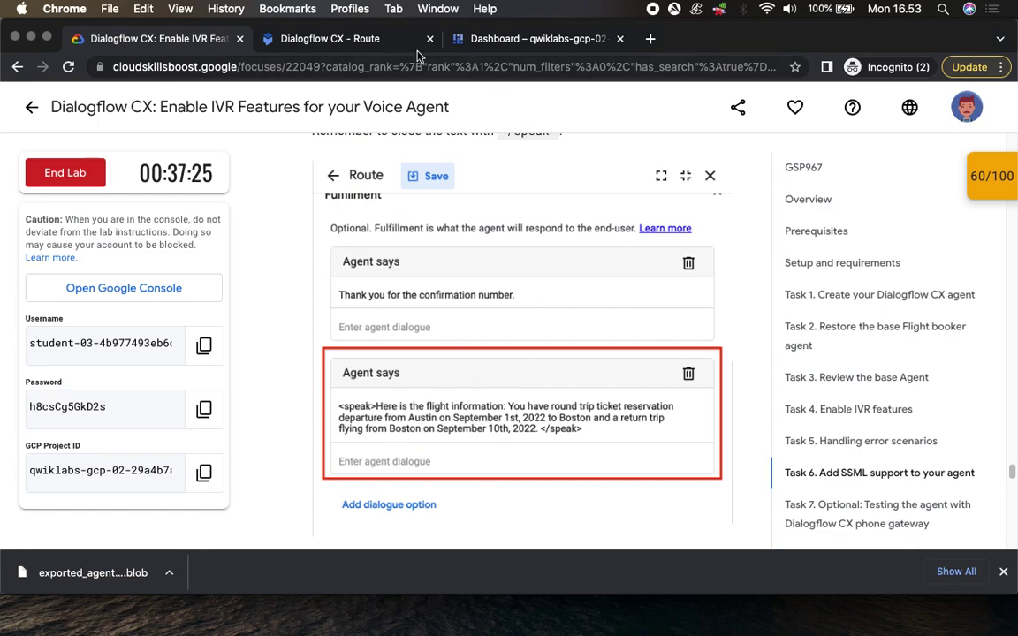
left_click(341, 39)
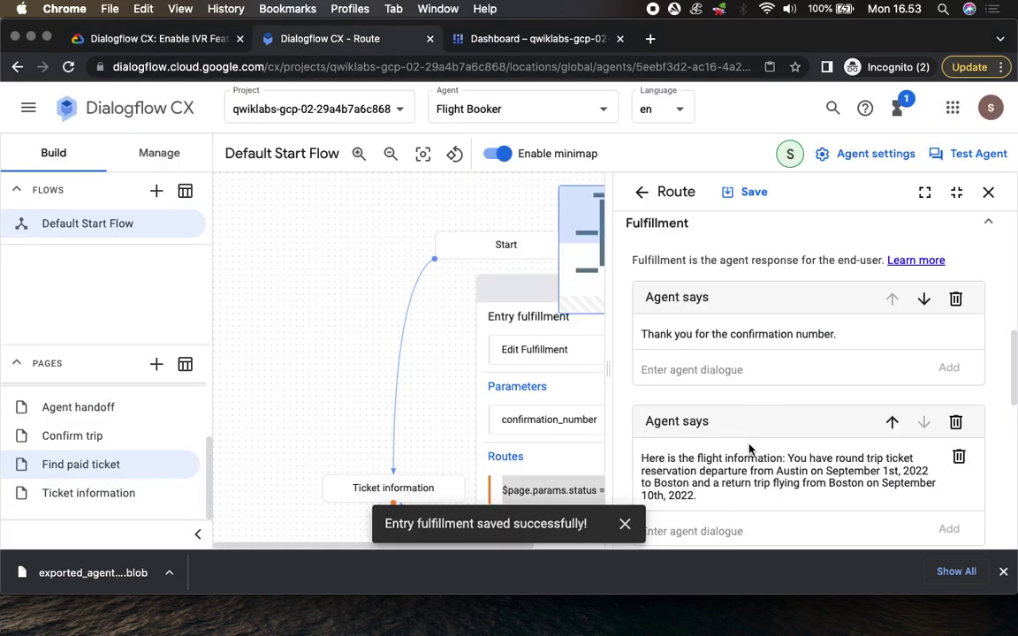
scroll(748, 450, "down", 2)
left_click(172, 38)
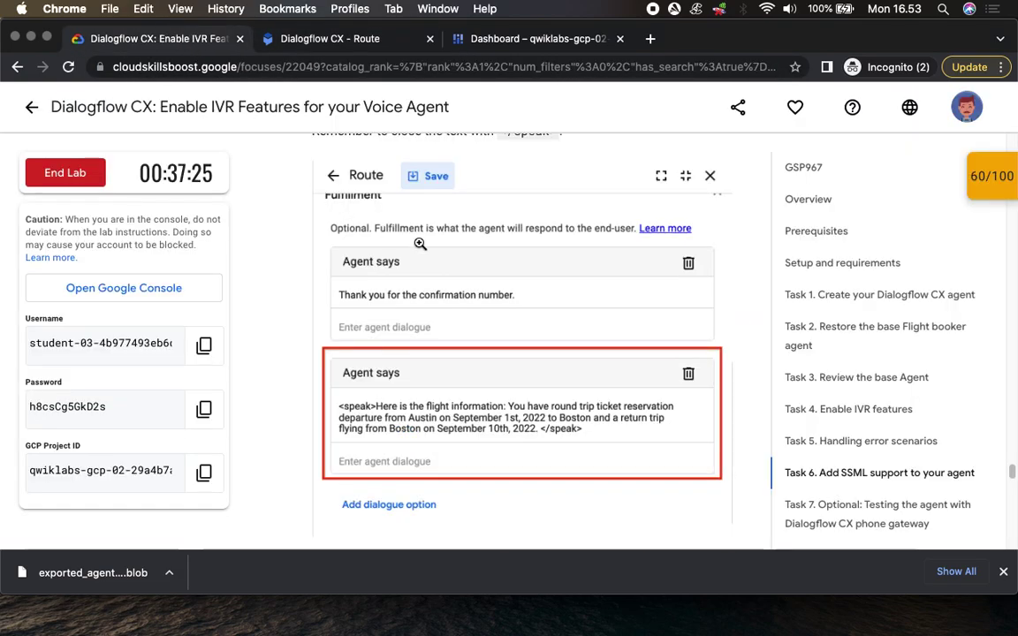
Wrap the route's second Agent says text, starting "Here is the flight information", in <speak> and </speak>
scroll(420, 244, "up", 3)
left_click_drag(361, 258, 409, 261)
key("super+c")
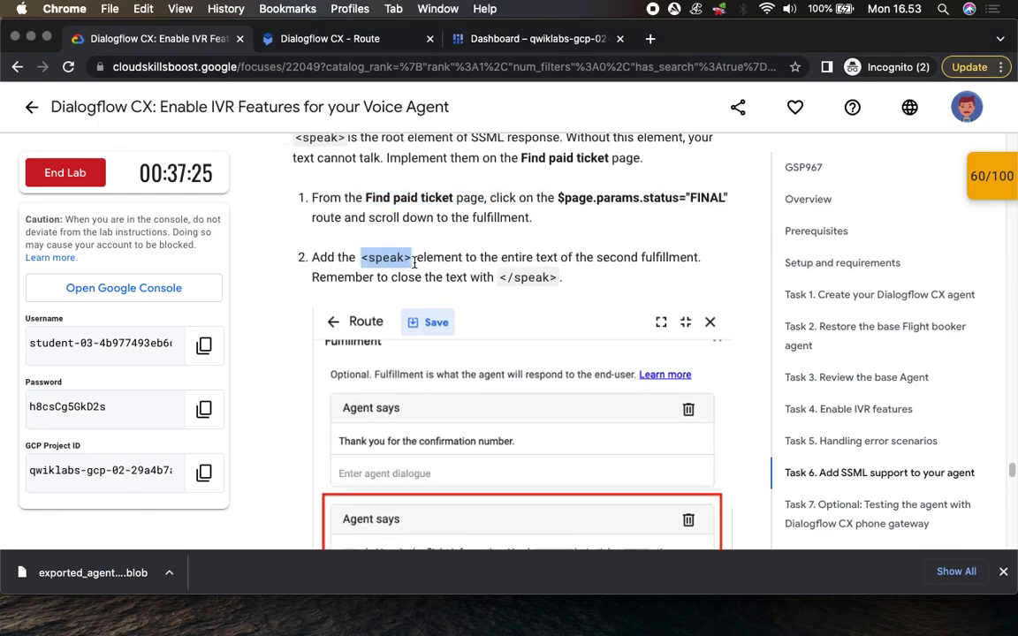
left_click(329, 38)
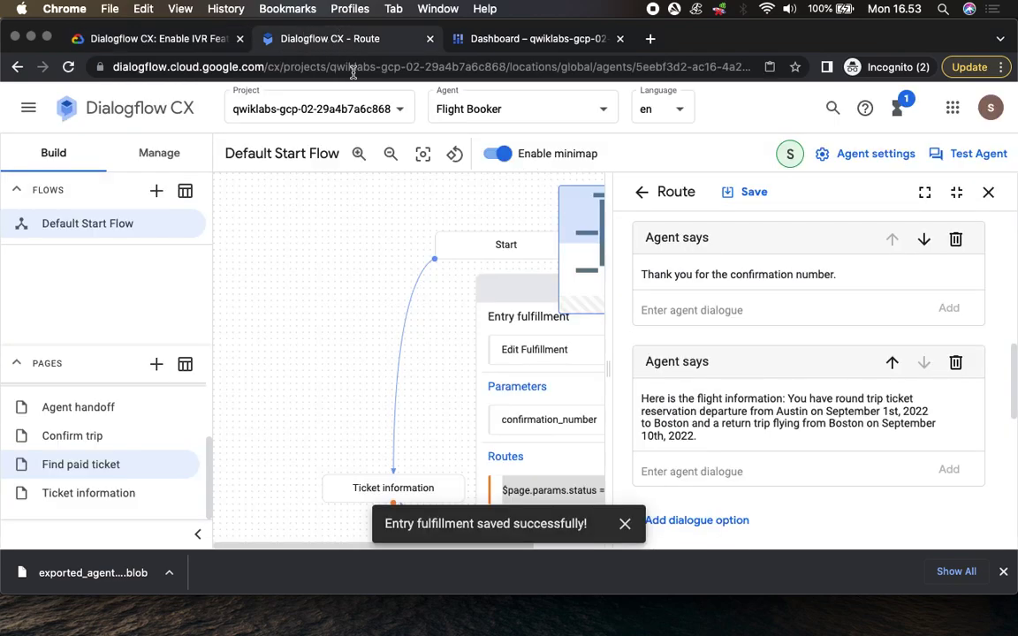
left_click(642, 397)
key("super+v")
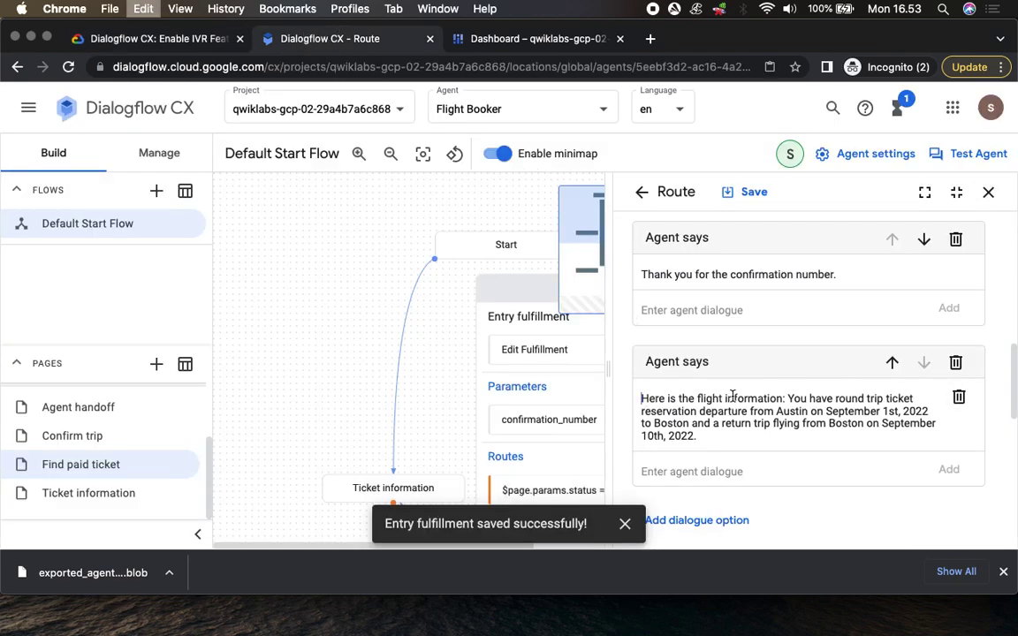
left_click(769, 435)
type("</speak>")
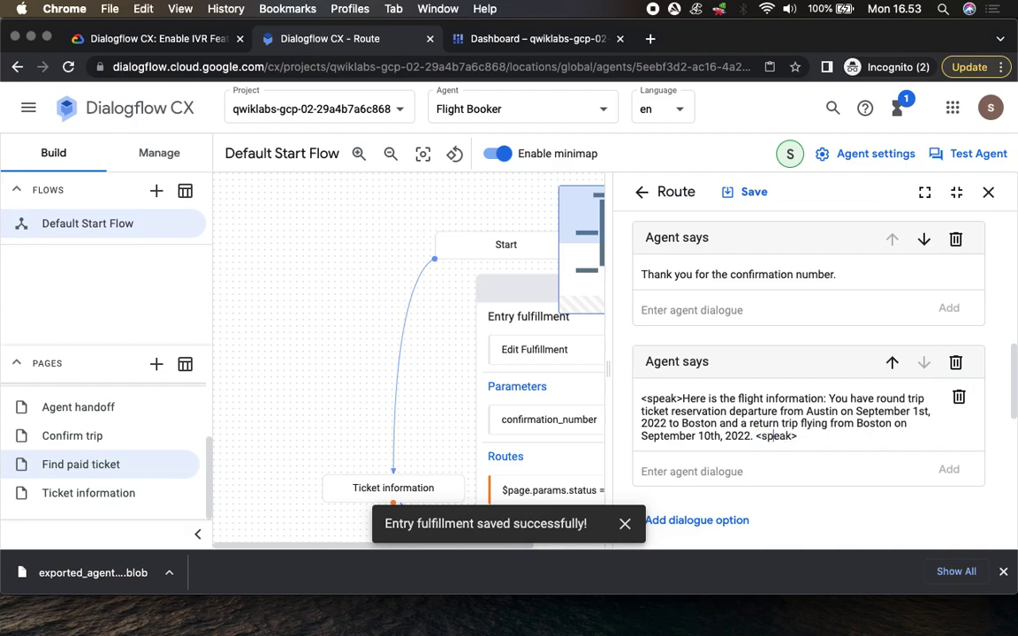
type("/")
Copy <break time = "1s"/> from the lab instructions and insert it after "Here is the flight information:" in the second response
left_click(166, 40)
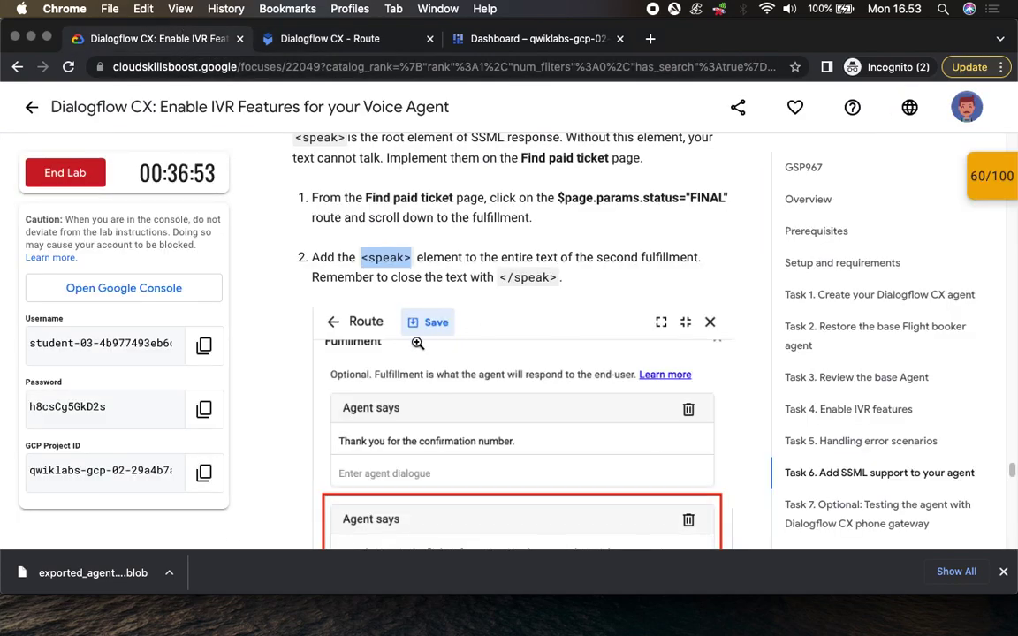
scroll(486, 335, "down", 10)
scroll(417, 343, "down", 2)
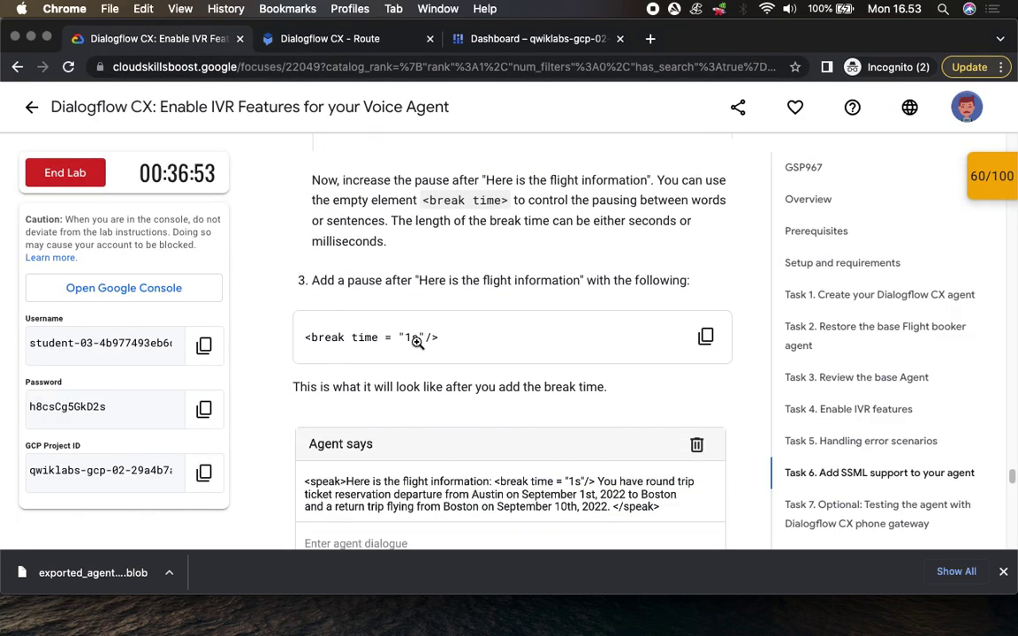
scroll(417, 343, "down", 1)
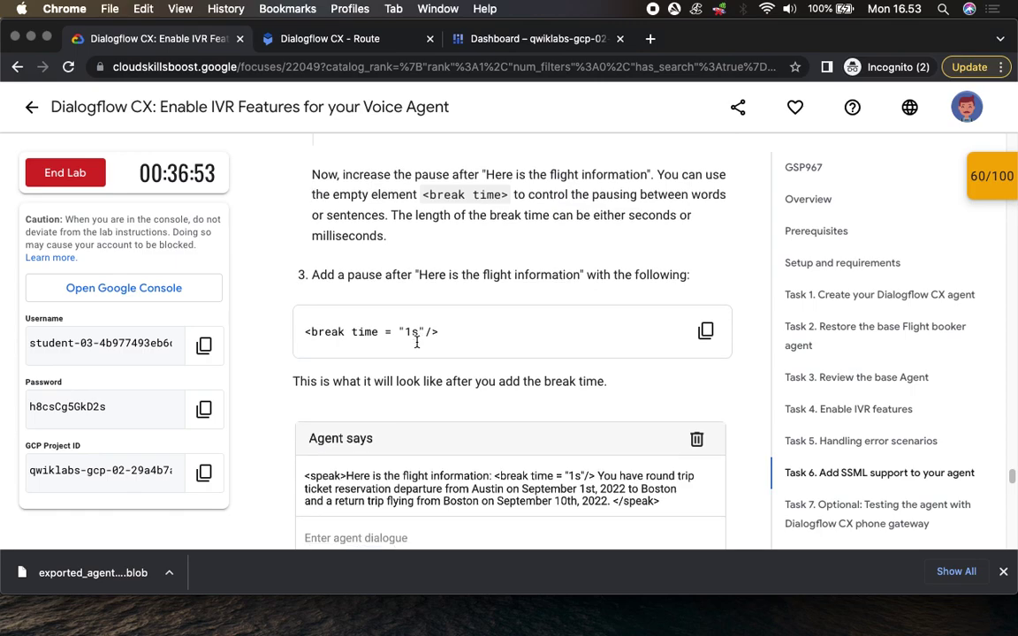
scroll(417, 347, "up", 8)
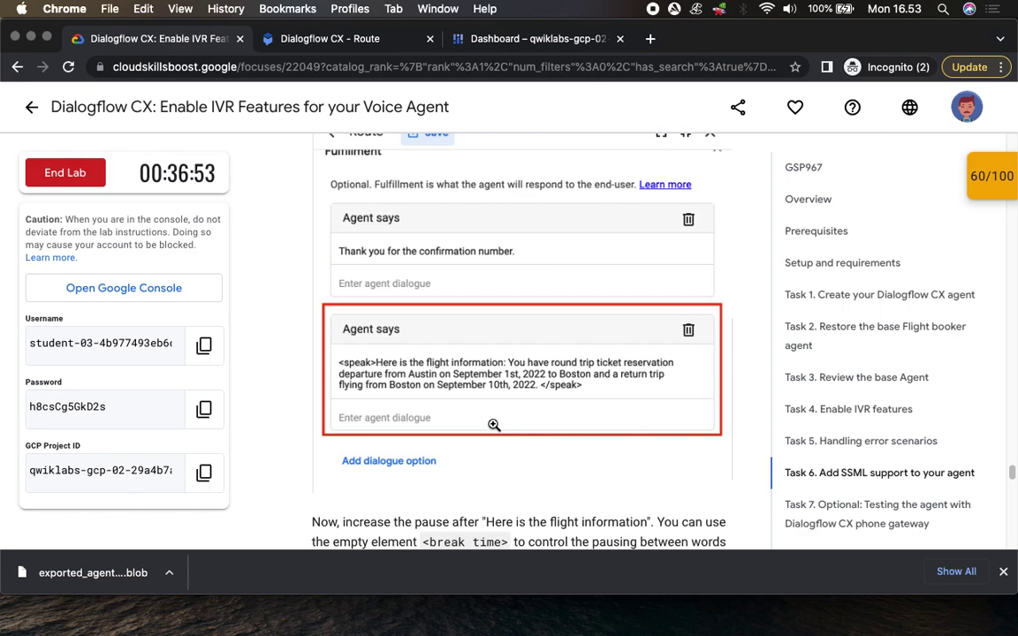
scroll(494, 425, "down", 8)
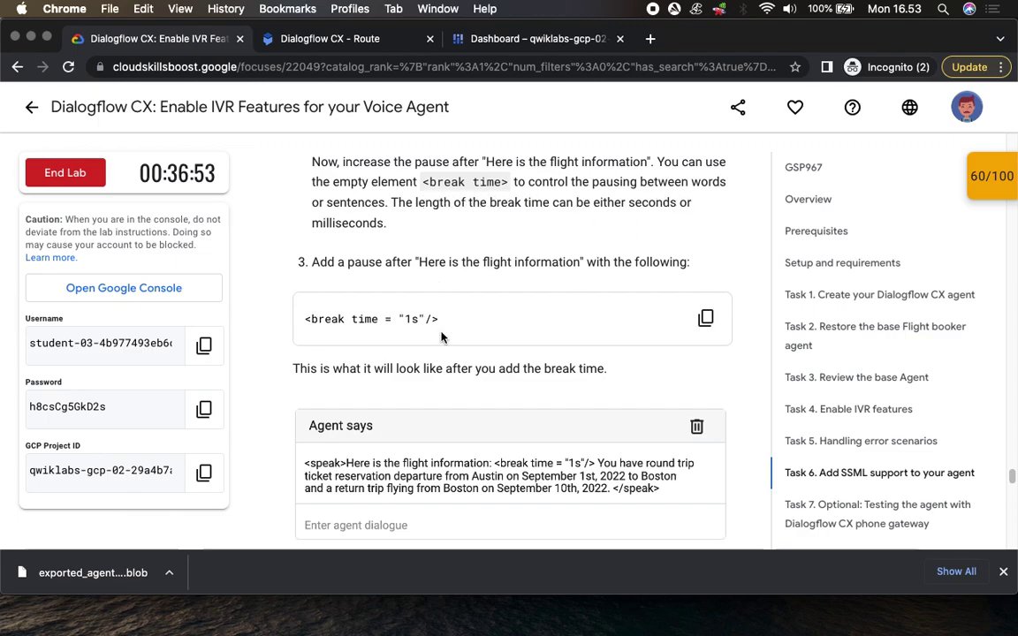
scroll(440, 335, "down", 1)
left_click(711, 278)
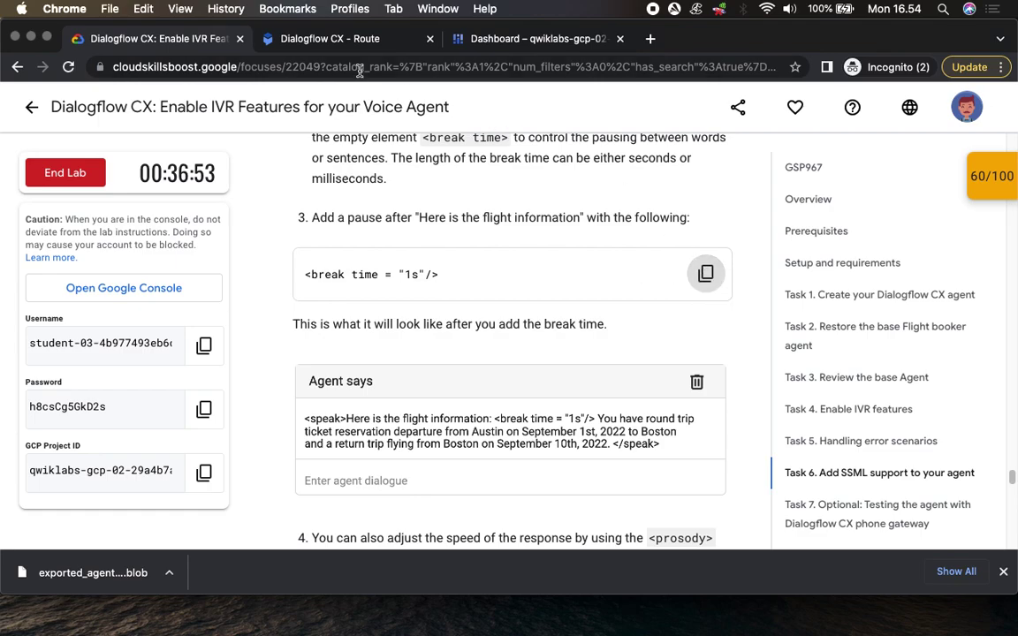
left_click(340, 39)
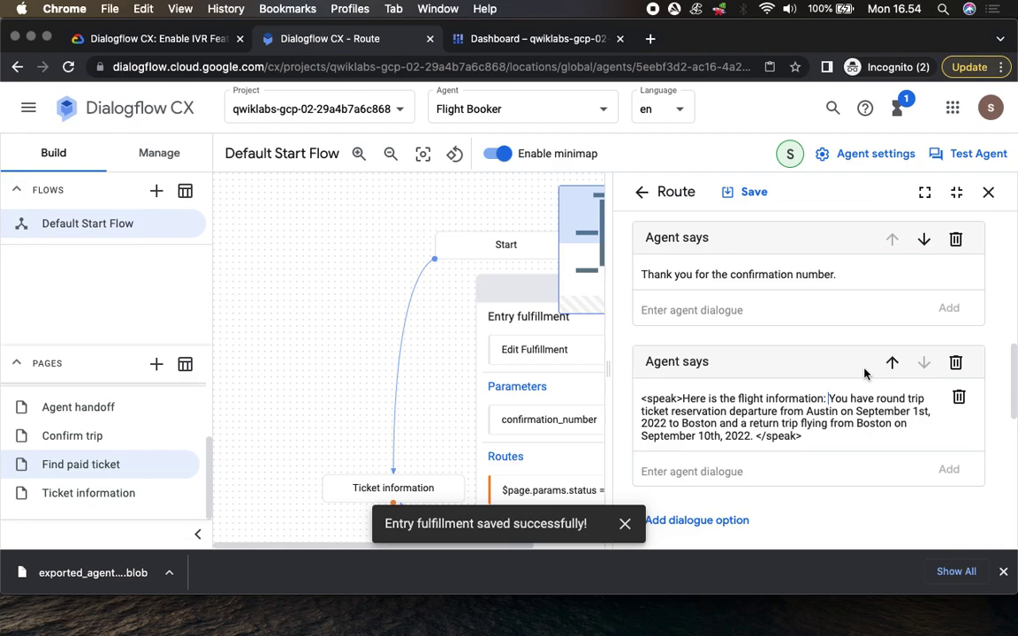
key("super+v")
key("Return")
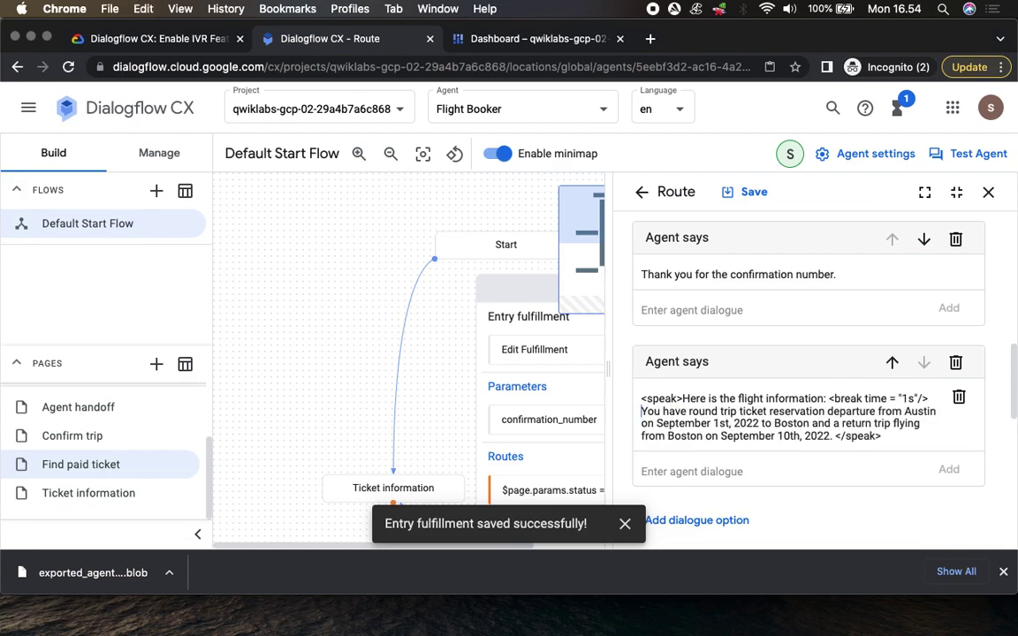
Copy <prosody rate="slow"> from the lab instructions and insert it before "Here is the flight information" in the second response
left_click(193, 40)
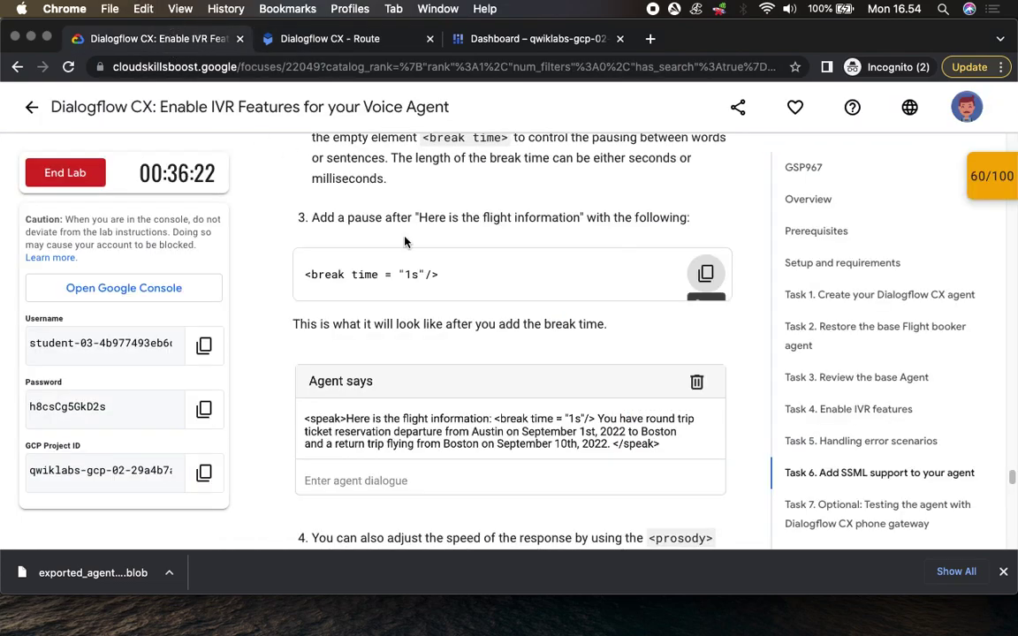
scroll(487, 366, "down", 5)
scroll(486, 366, "down", 3)
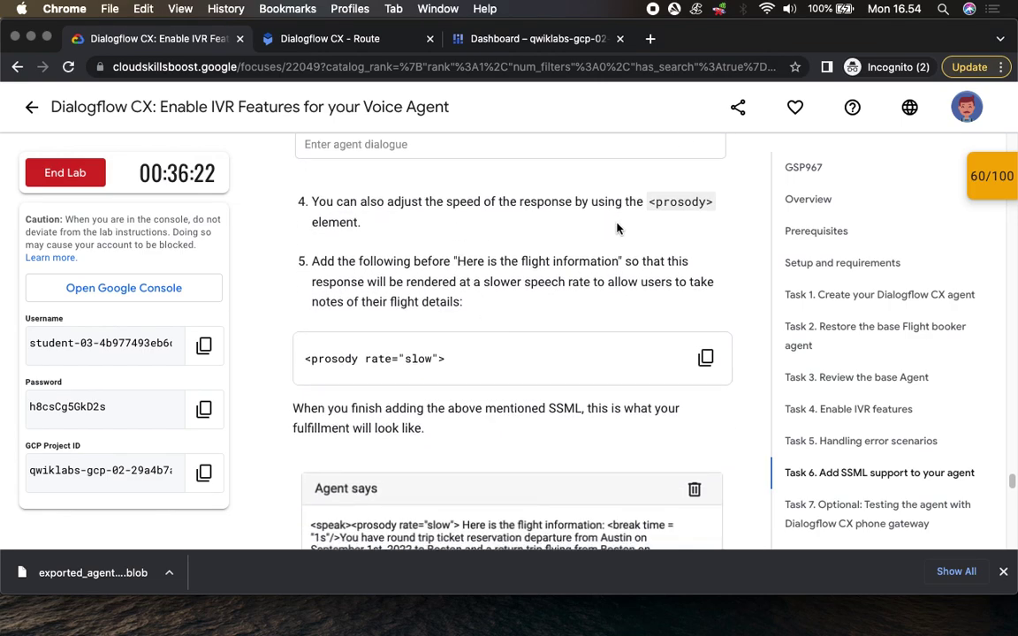
left_click(706, 357)
scroll(595, 359, "down", 3)
scroll(594, 359, "down", 1)
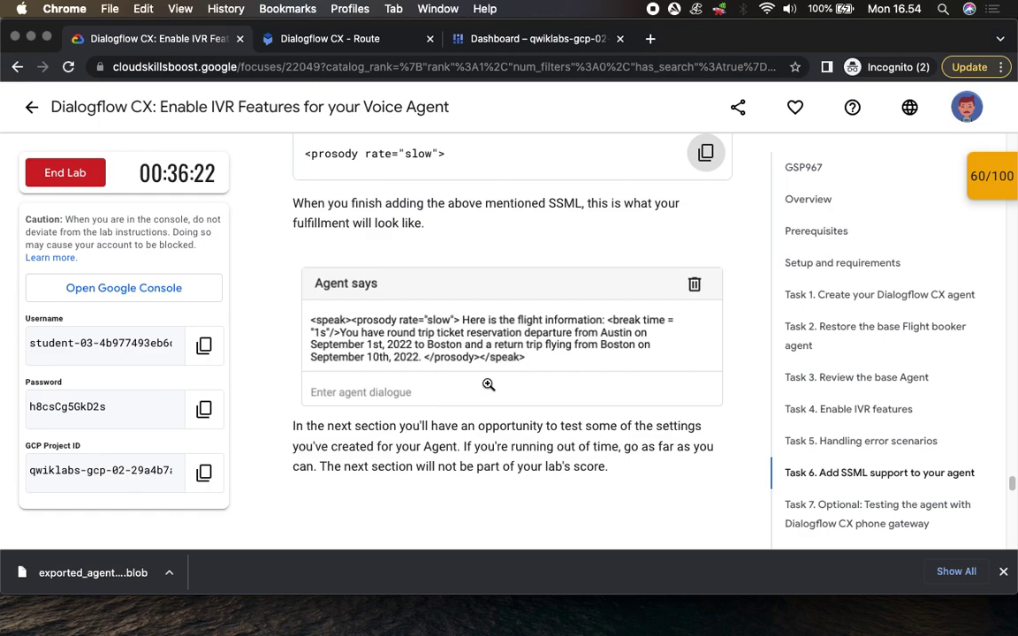
scroll(489, 384, "up", 1)
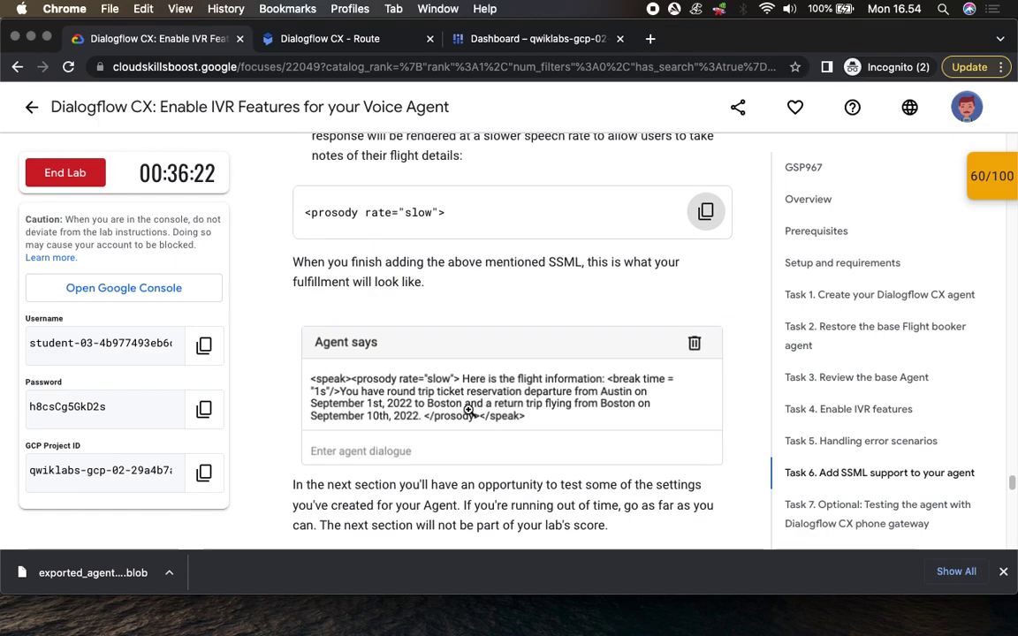
left_click(330, 38)
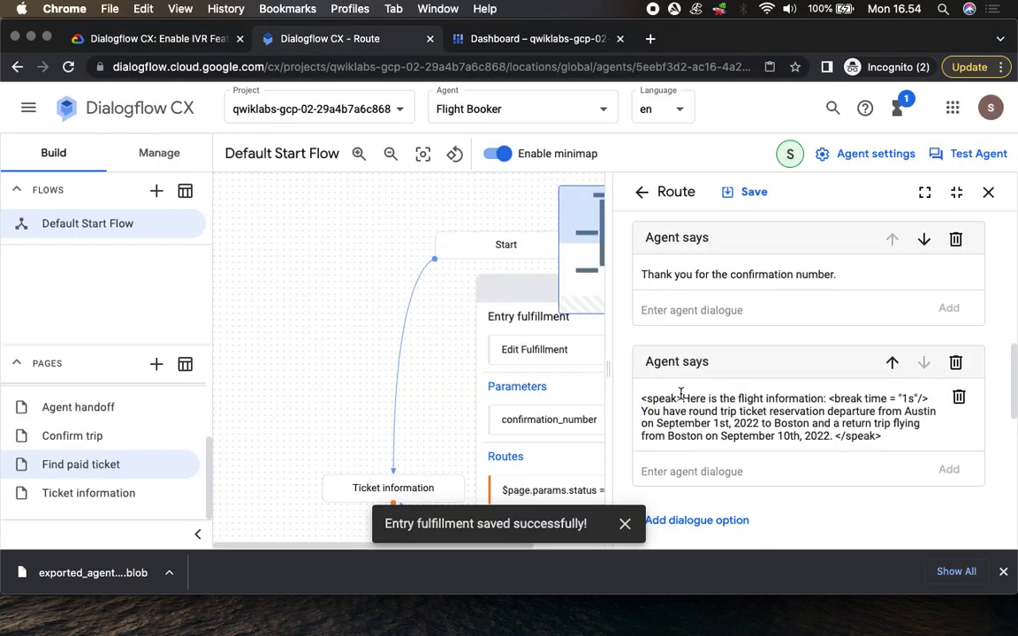
left_click(179, 41)
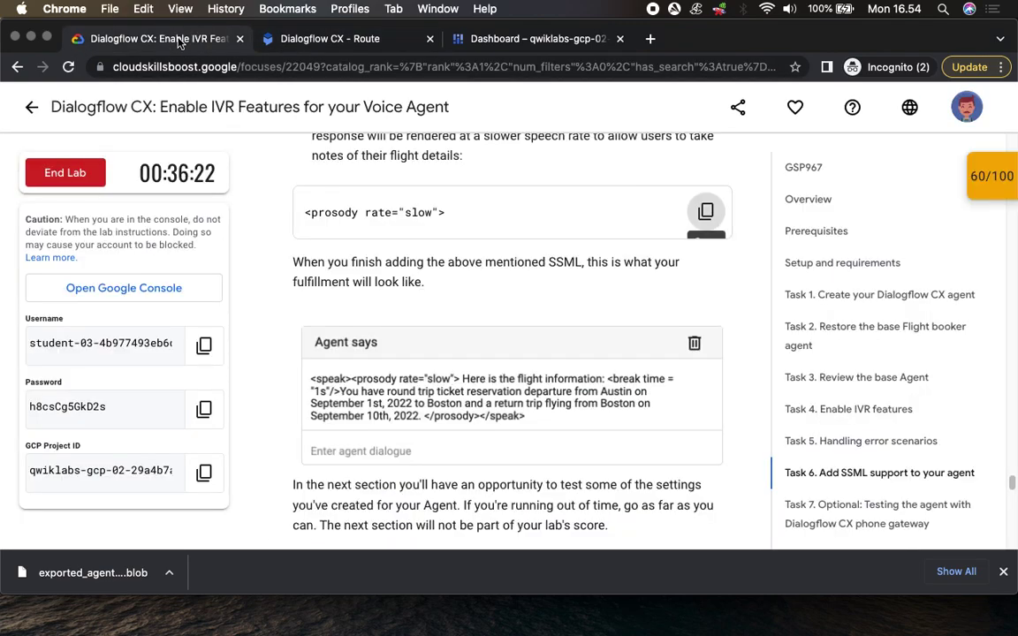
left_click(358, 43)
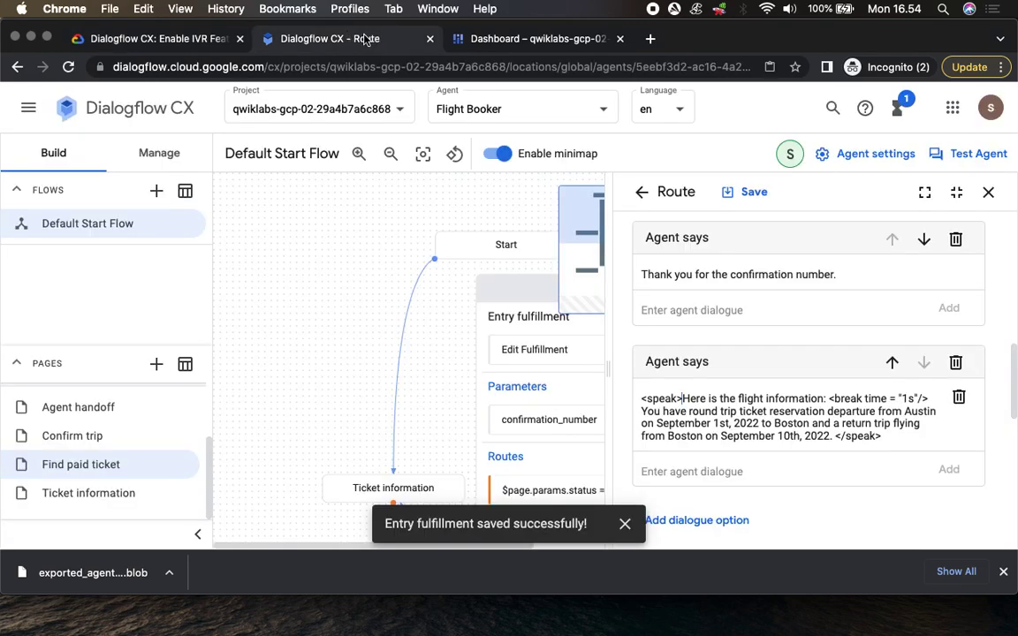
key("super+v")
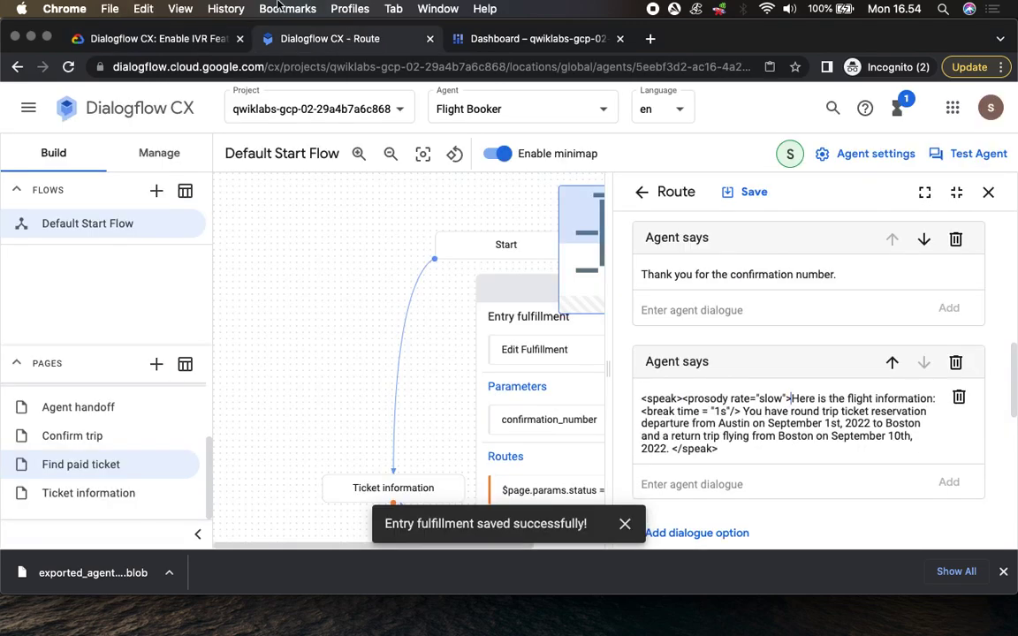
Check the lab's finished SSML example and add the closing </prosody> tag directly before </speak>
left_click(161, 39)
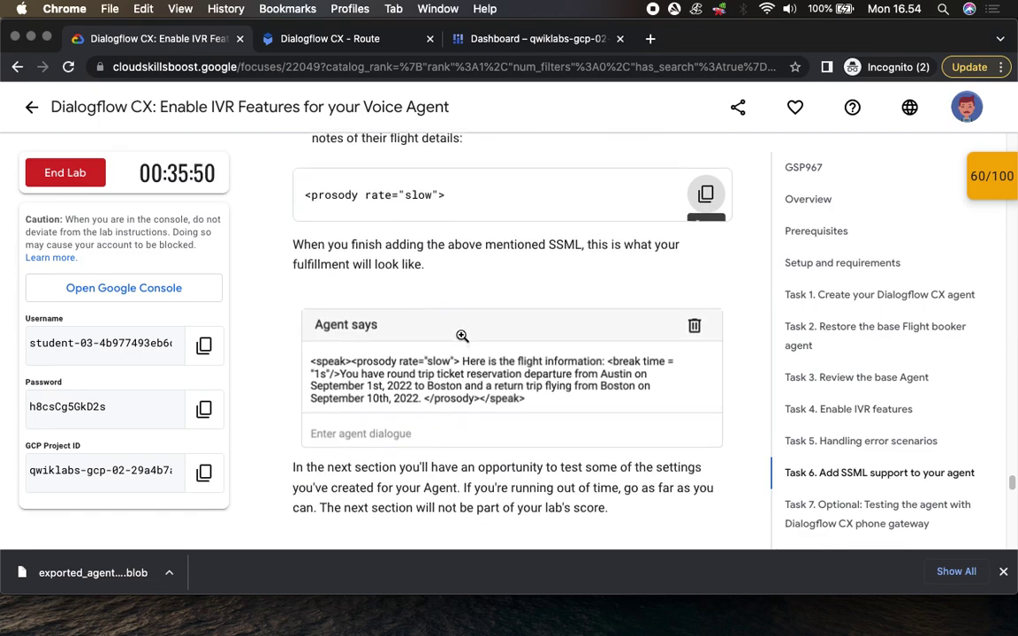
scroll(462, 336, "down", 2)
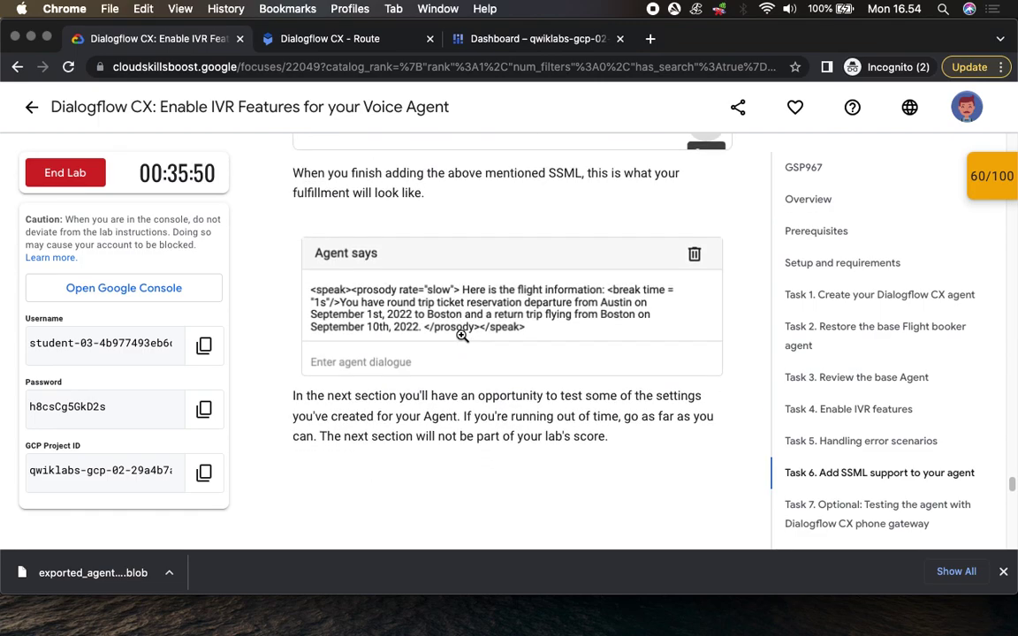
scroll(337, 300, "up", 3)
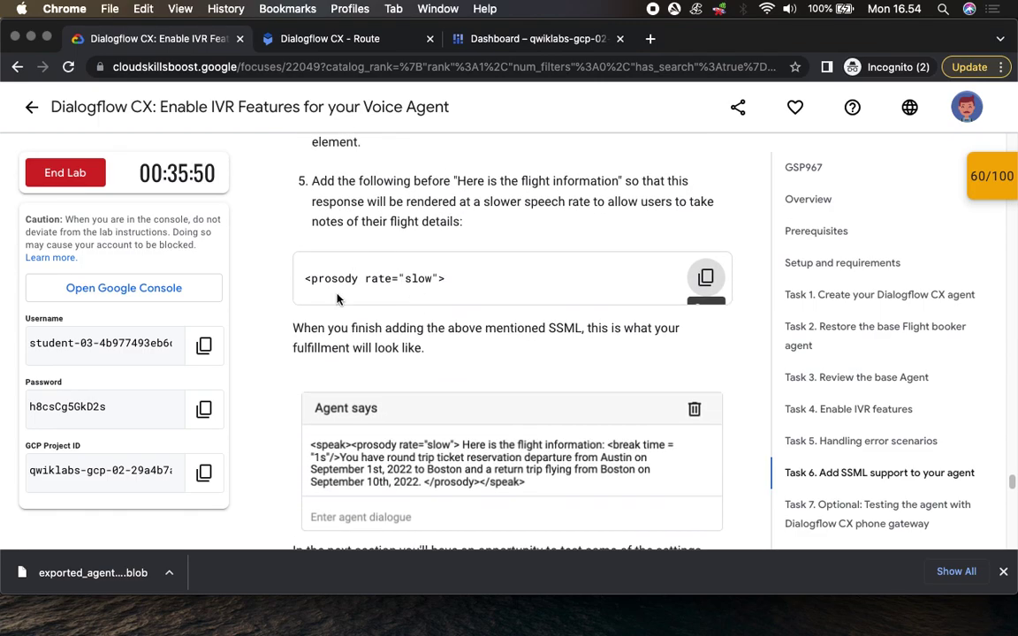
double_click(334, 278)
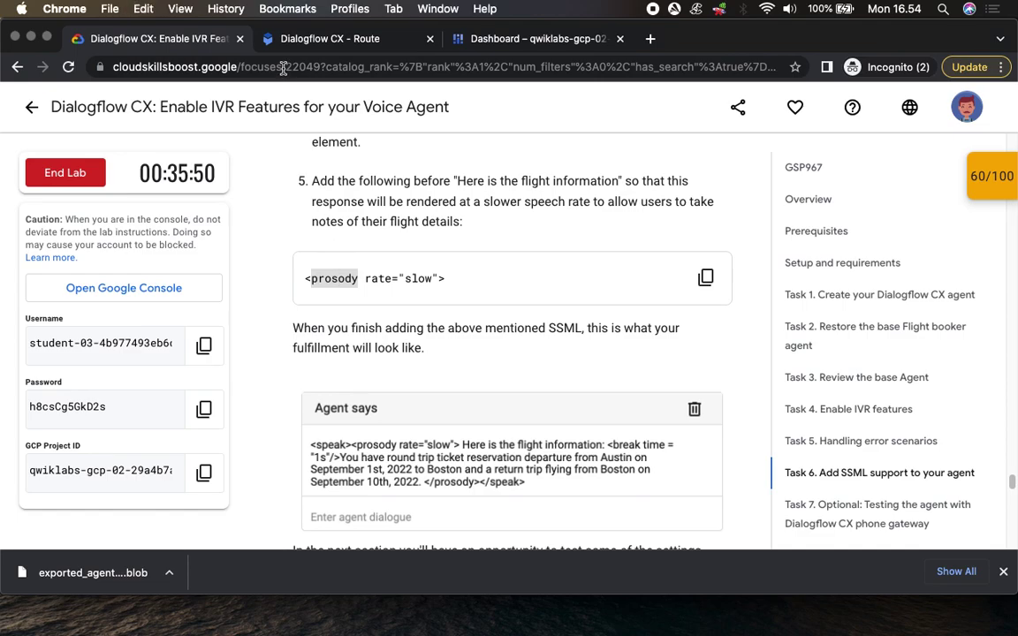
left_click(288, 37)
left_click(671, 448)
type("</prosody ></speak>")
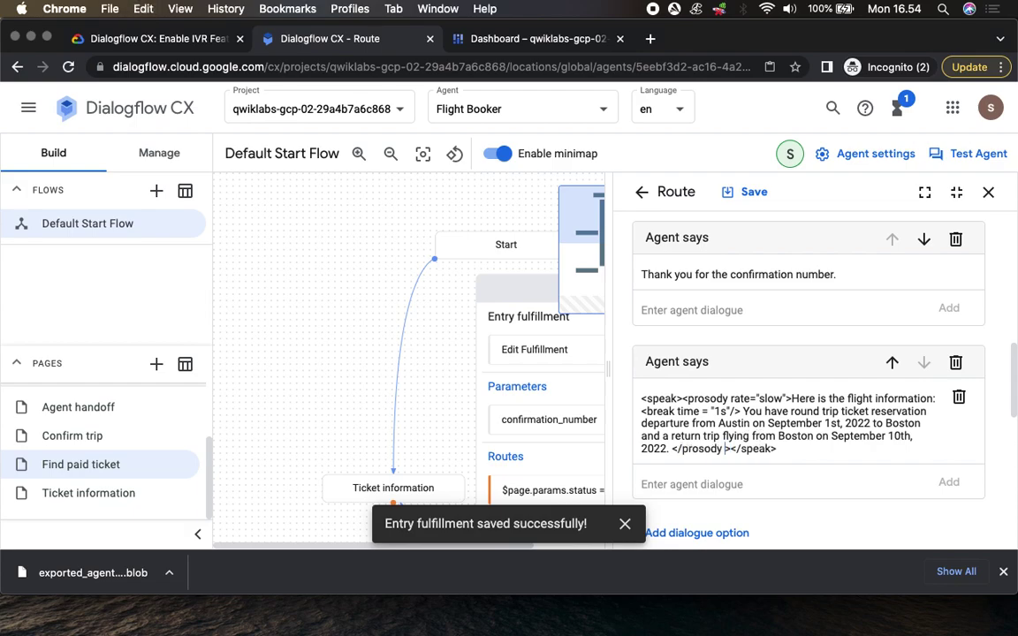
key("Left")
key("BackSpace")
Check the lab instructions through the end of Task 6, and save the Find paid ticket route
left_click(147, 38)
scroll(429, 323, "down", 4)
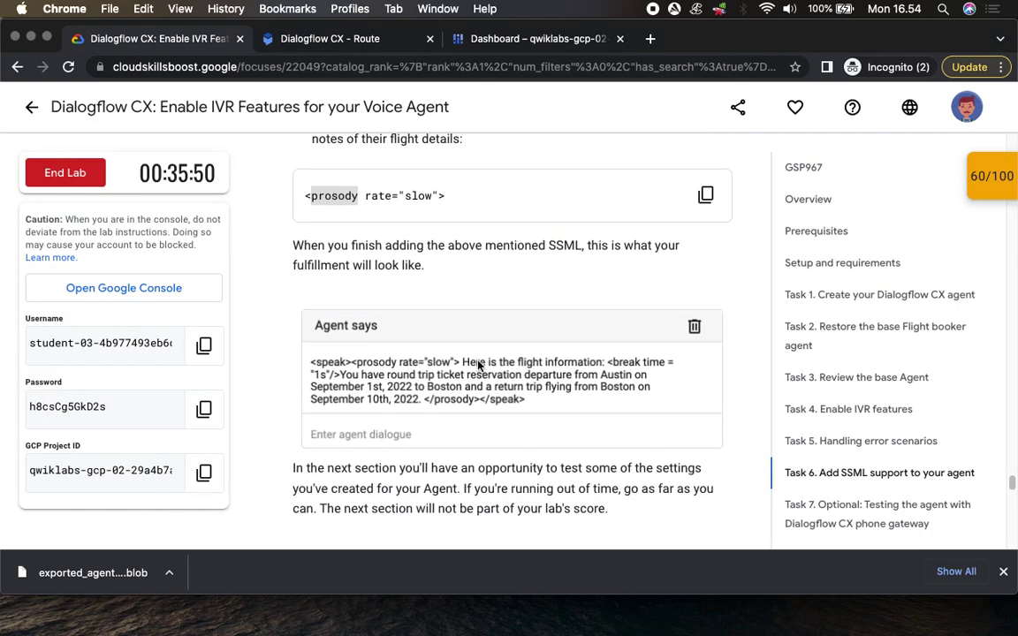
scroll(481, 363, "down", 3)
scroll(465, 402, "down", 6)
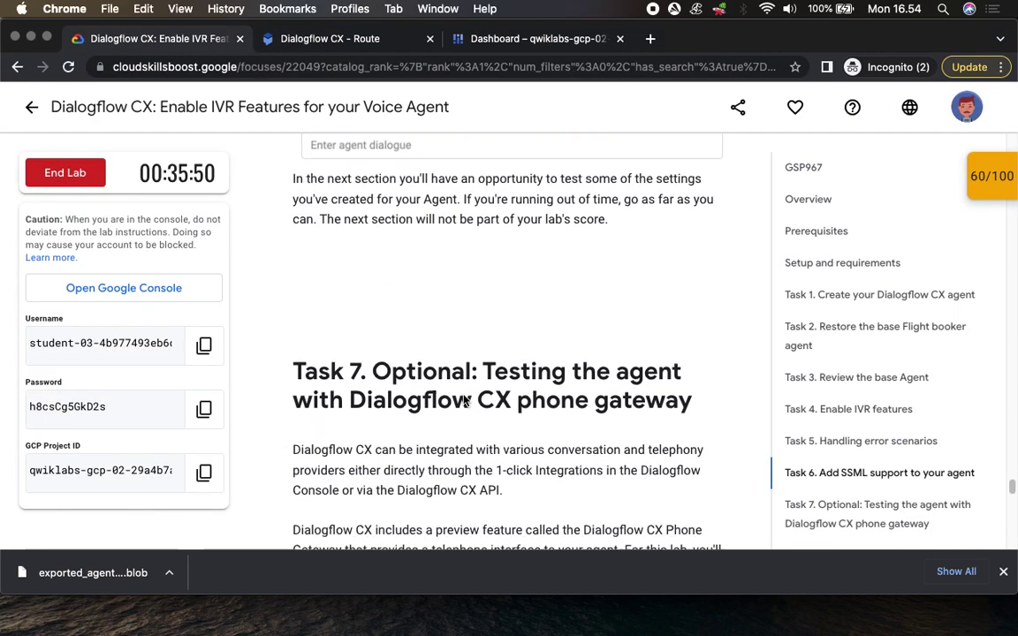
left_click(332, 39)
left_click(752, 191)
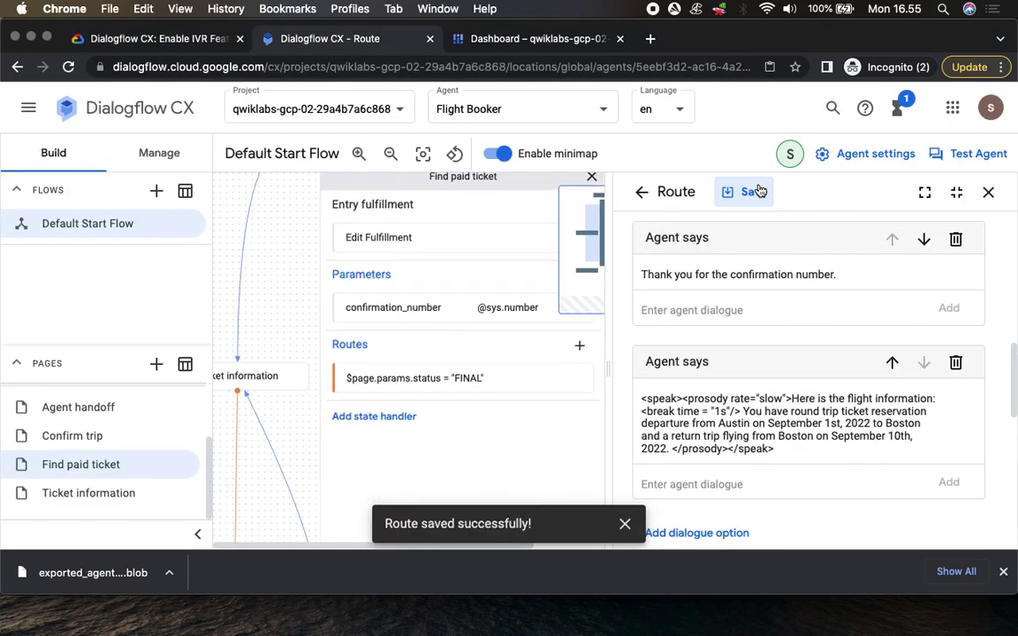
Read Task 7 and the start of Task 8 in the lab instructions, and open the Flight Booker agent's Integrations page
left_click(154, 39)
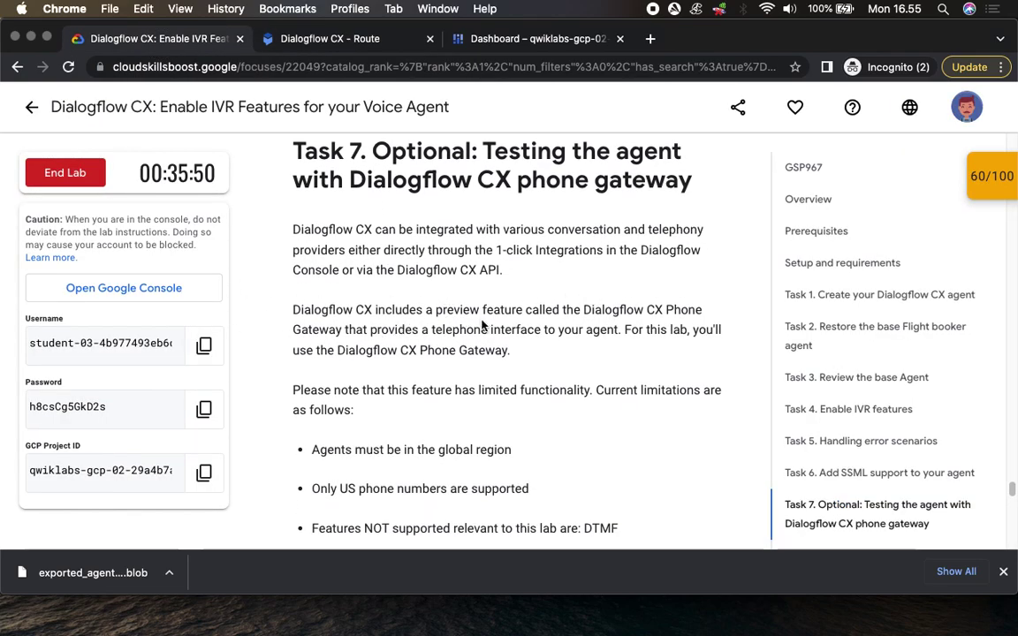
scroll(411, 434, "down", 3)
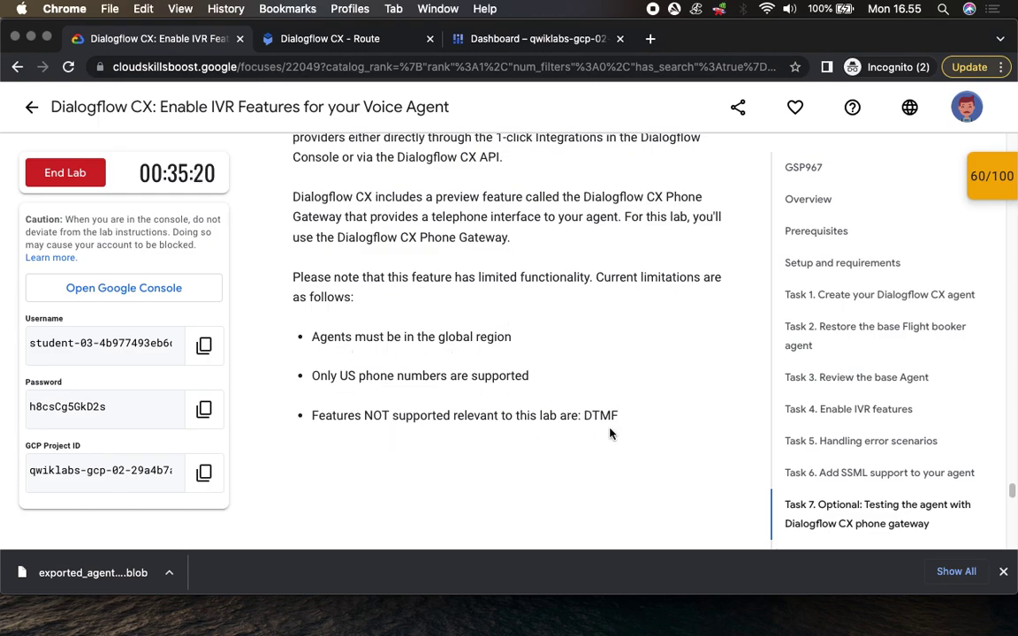
scroll(577, 450, "down", 6)
scroll(579, 448, "down", 4)
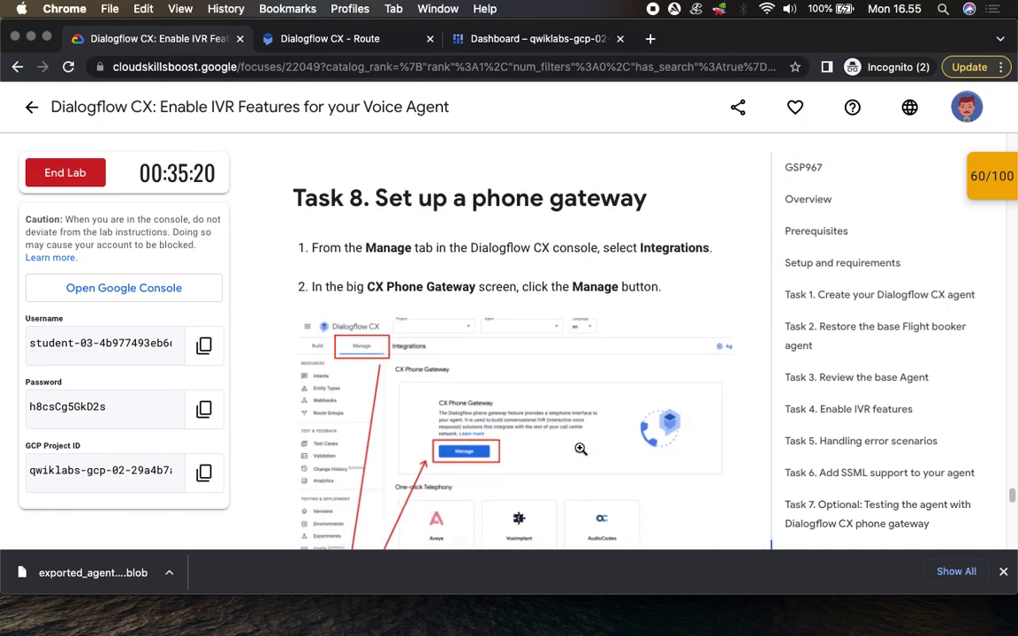
left_click_drag(373, 205, 435, 202)
left_click_drag(638, 202, 710, 203)
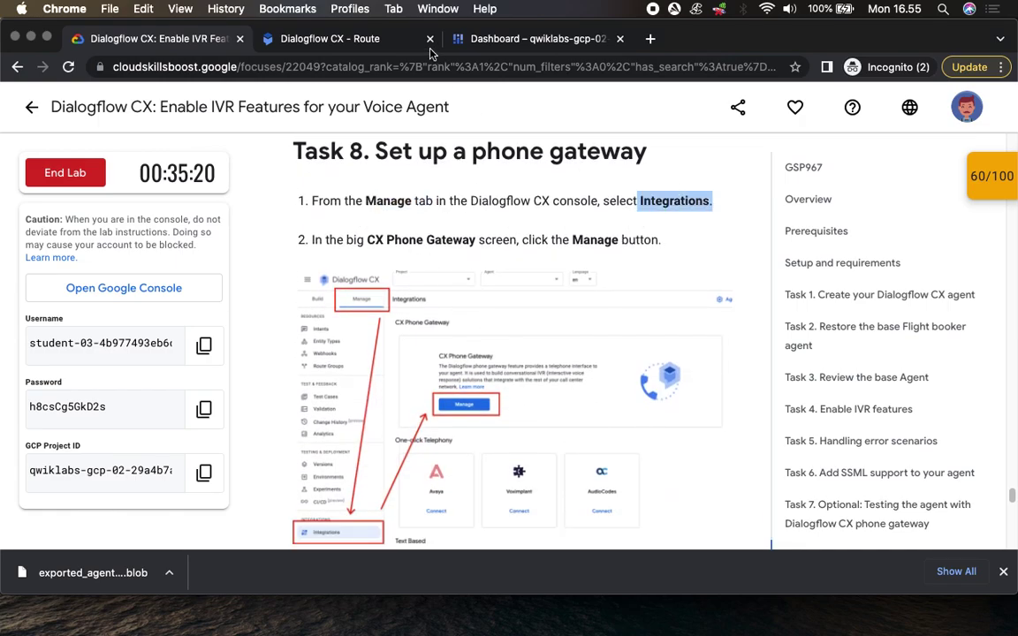
left_click(330, 38)
left_click(146, 155)
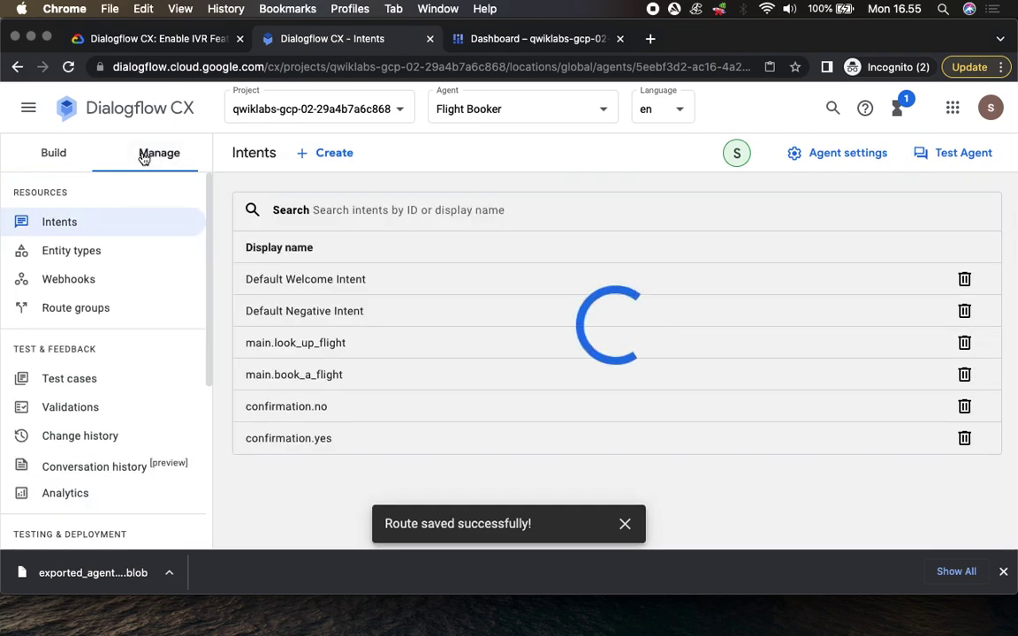
scroll(100, 409, "down", 5)
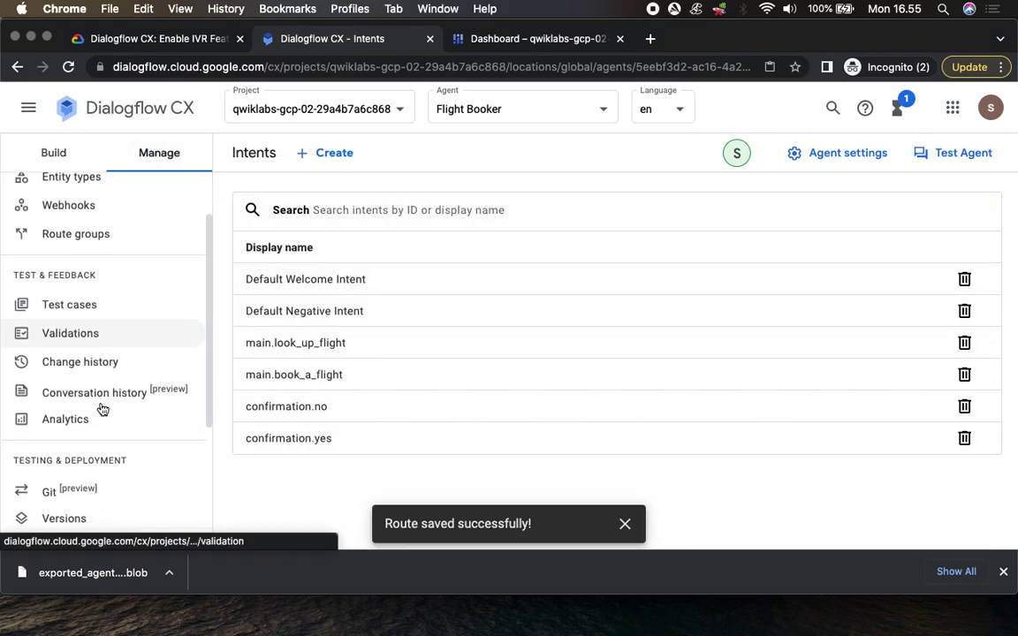
scroll(99, 410, "down", 3)
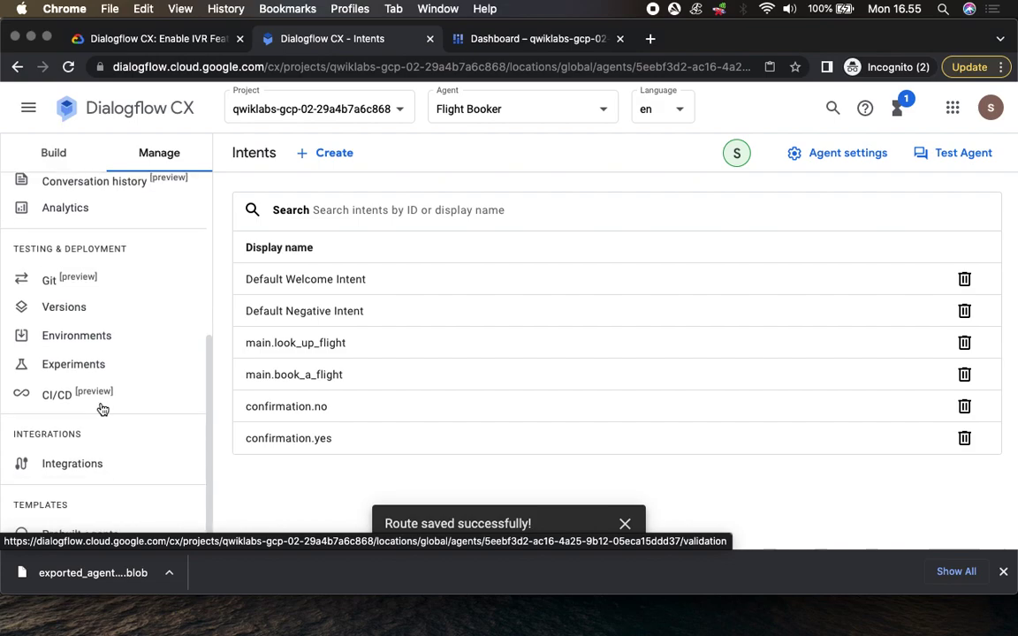
left_click(85, 468)
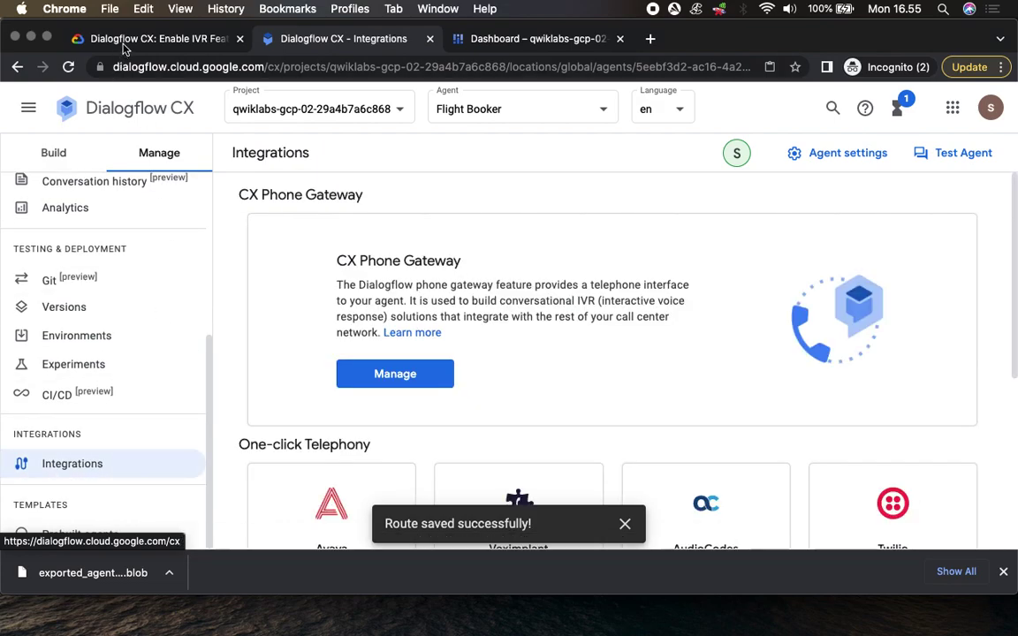
Check step 2 of Task 8 in the lab instructions, and open the phone number management of the CX Phone Gateway
left_click(117, 39)
left_click_drag(343, 242, 476, 240)
scroll(555, 320, "down", 2)
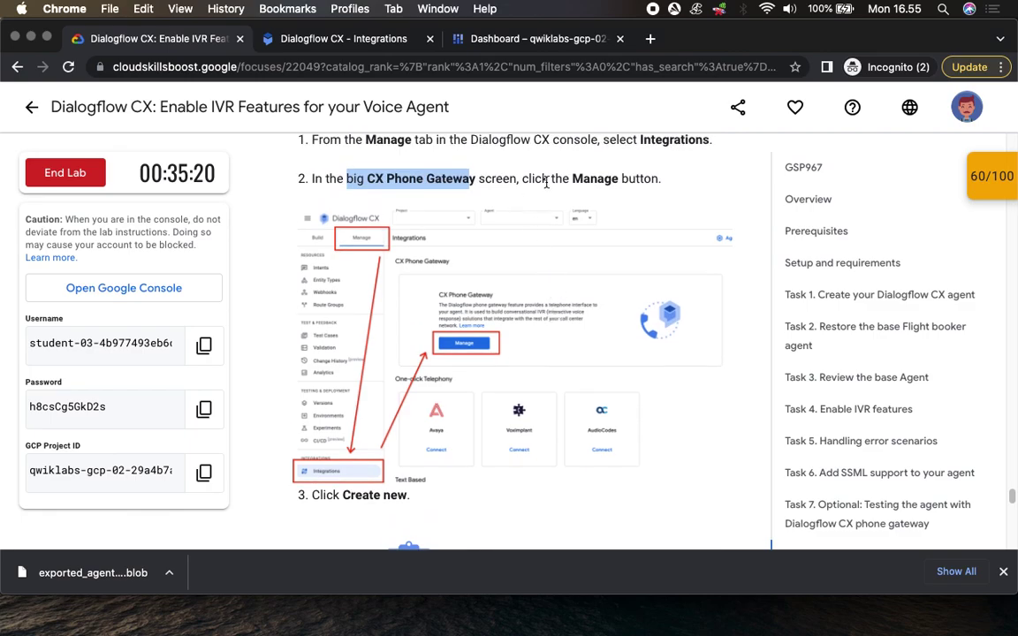
left_click(517, 38)
left_click(336, 39)
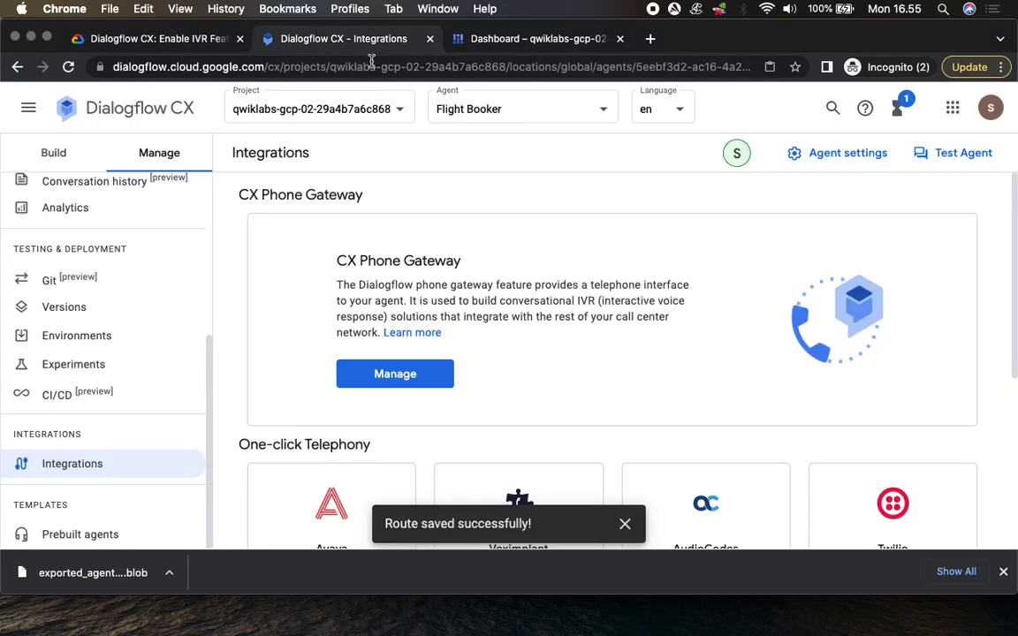
left_click(419, 378)
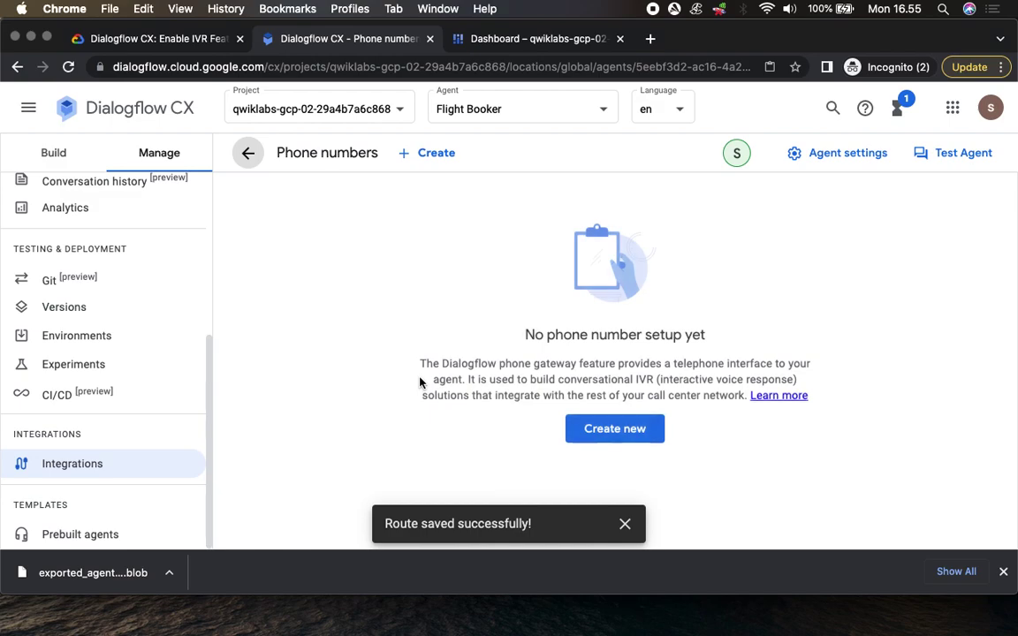
Follow Task 8 to start a new telephony integration with country code +1 (United States)
left_click(155, 40)
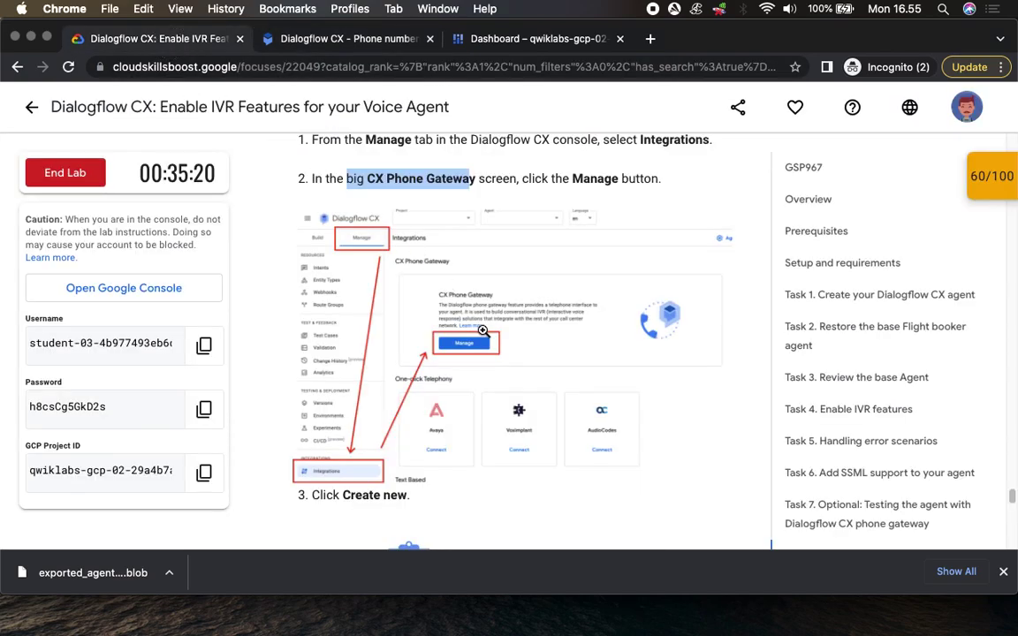
scroll(485, 331, "down", 1)
scroll(485, 331, "down", 5)
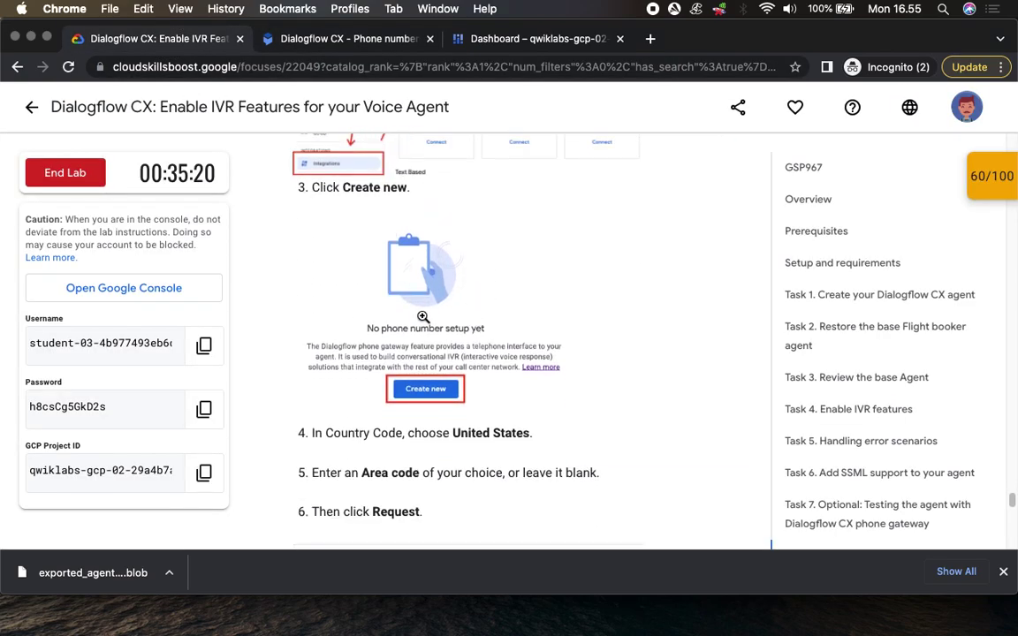
left_click(318, 42)
left_click(614, 430)
left_click(306, 282)
left_click(308, 287)
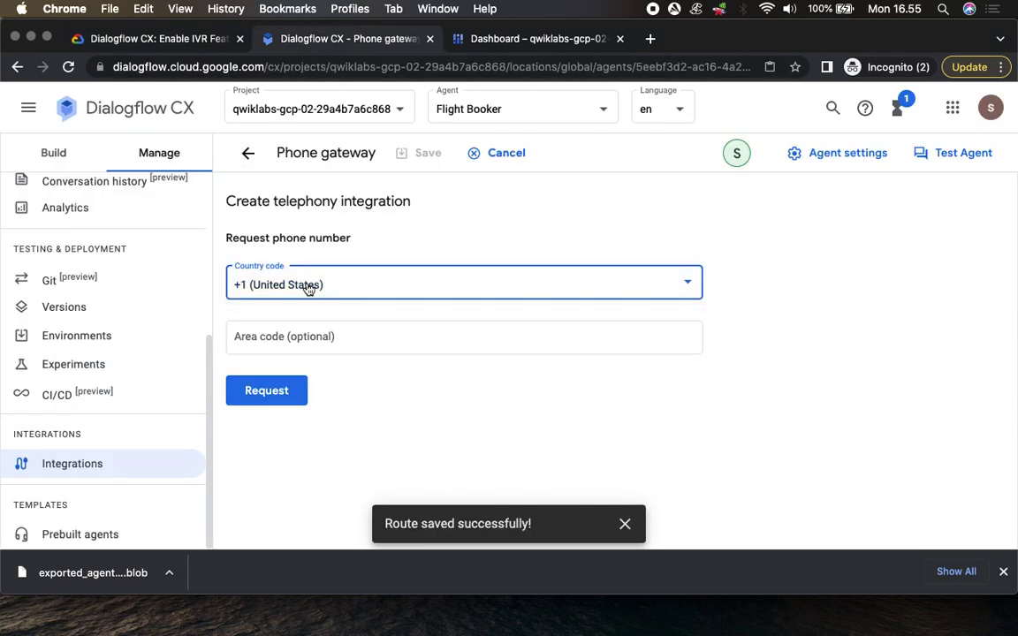
Check the lab's request instructions, and request phone numbers with the area code left blank
left_click(162, 41)
scroll(599, 384, "down", 7)
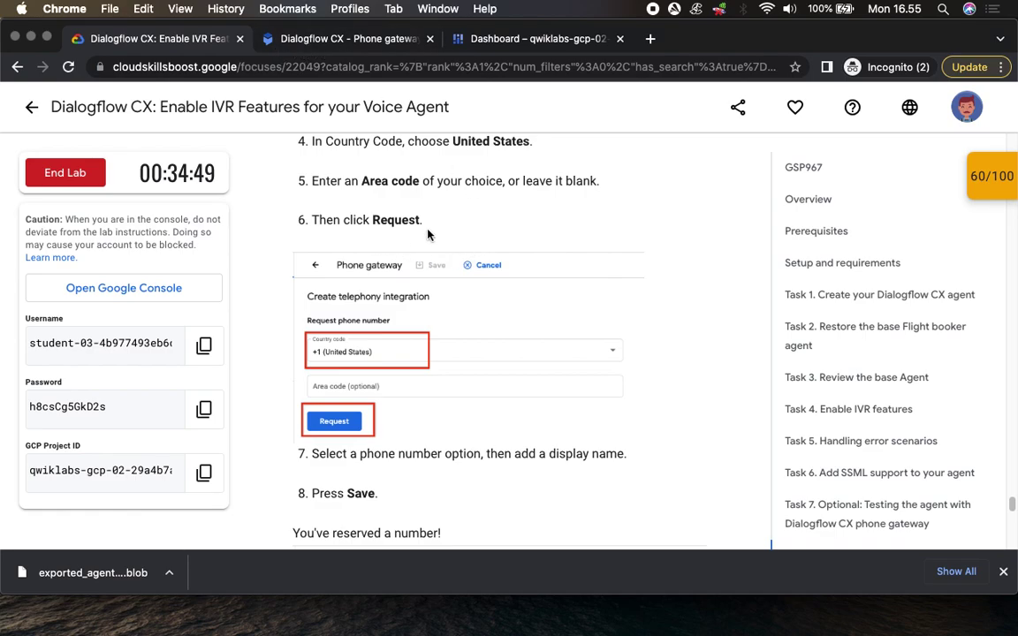
left_click(300, 40)
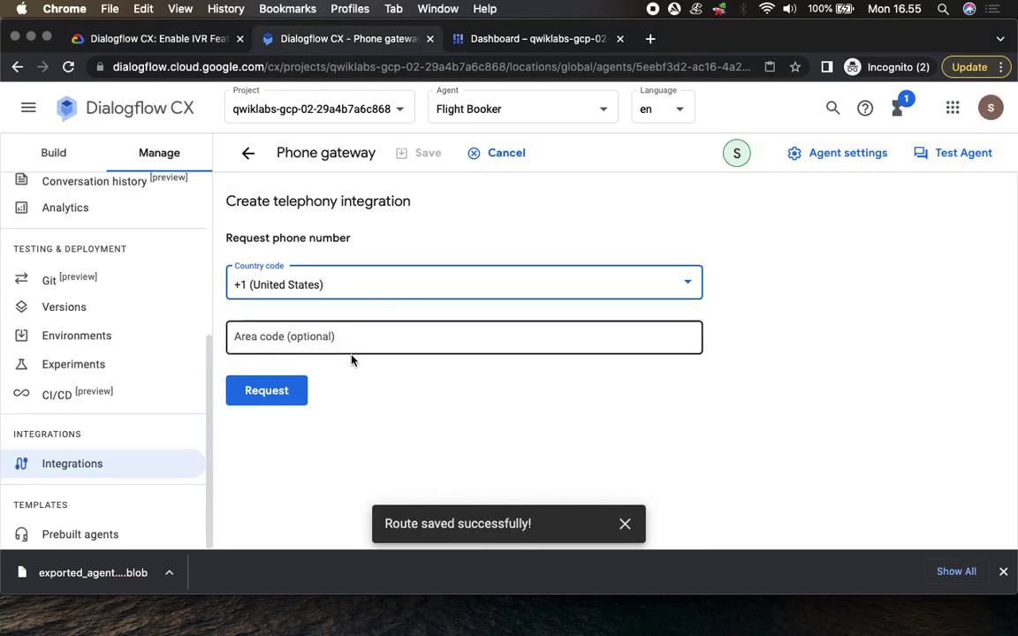
left_click(282, 395)
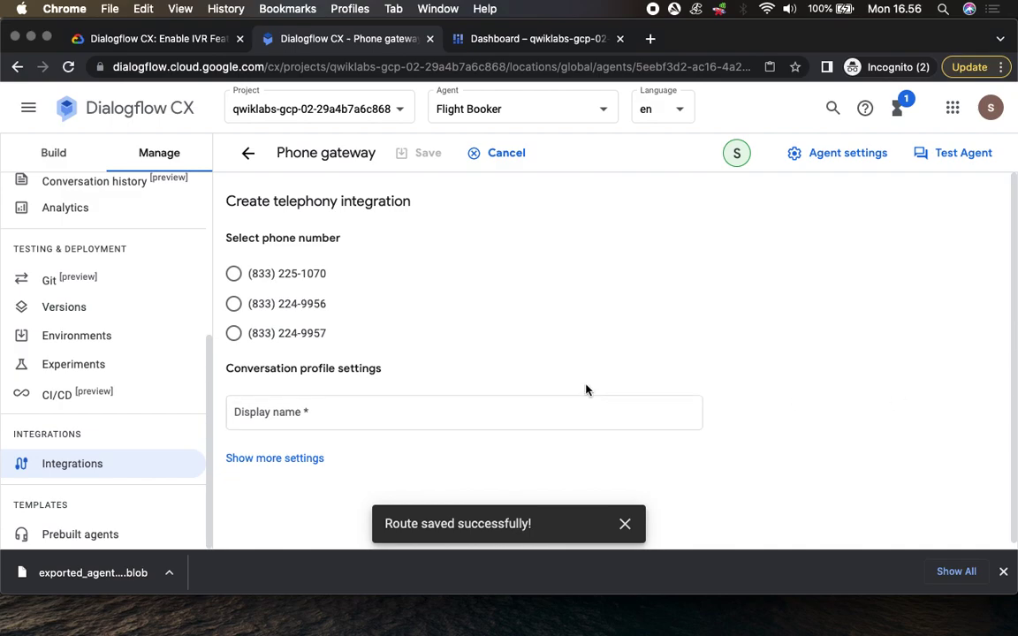
Select the first offered phone number and set the conversation profile's display name to Qwiklabs Demo
left_click(233, 273)
left_click(274, 273)
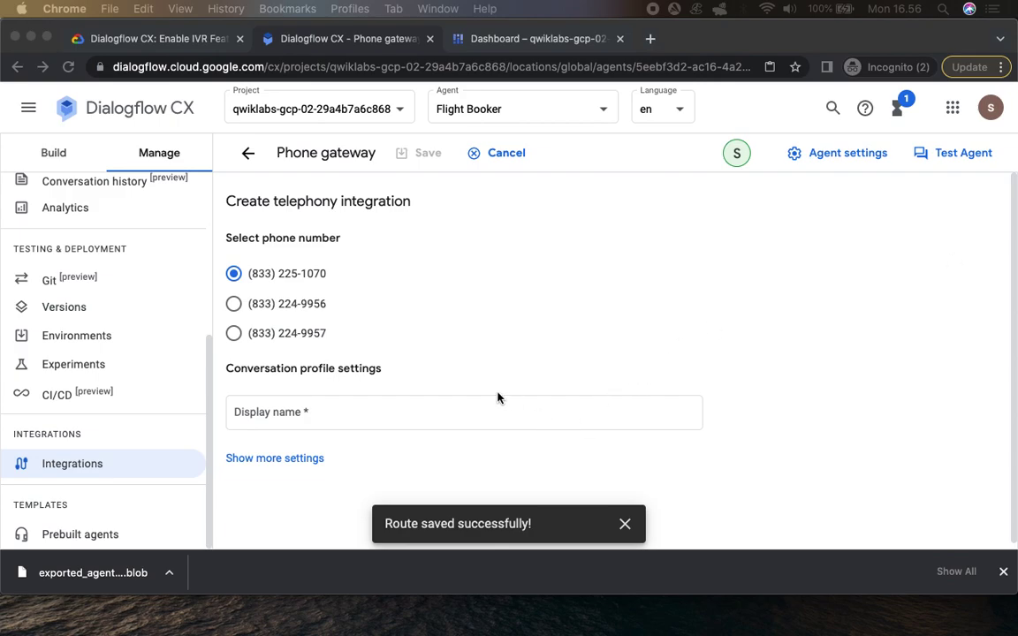
left_click(177, 39)
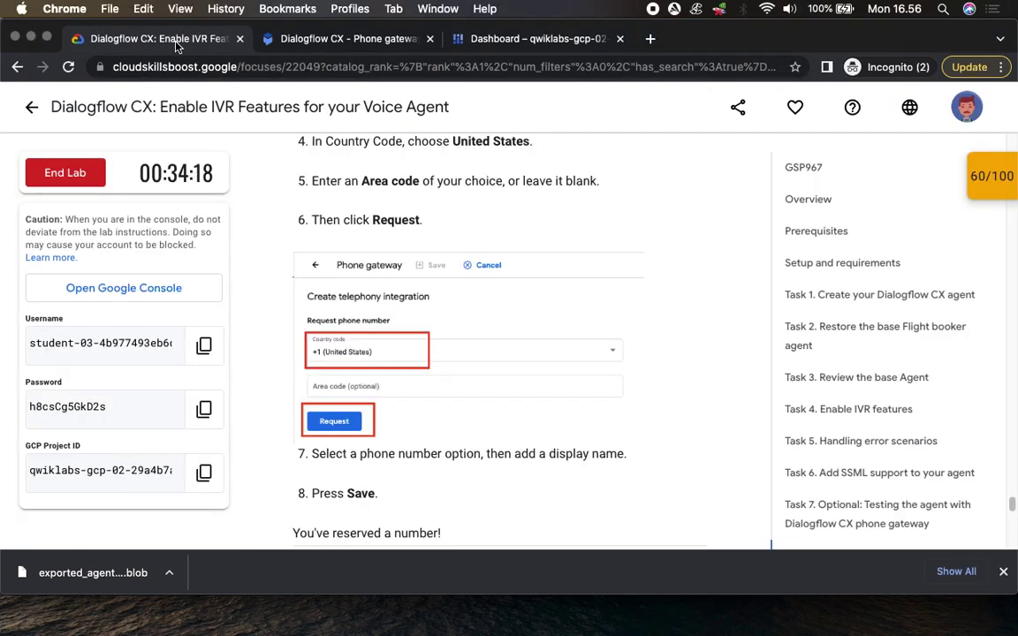
scroll(466, 402, "down", 3)
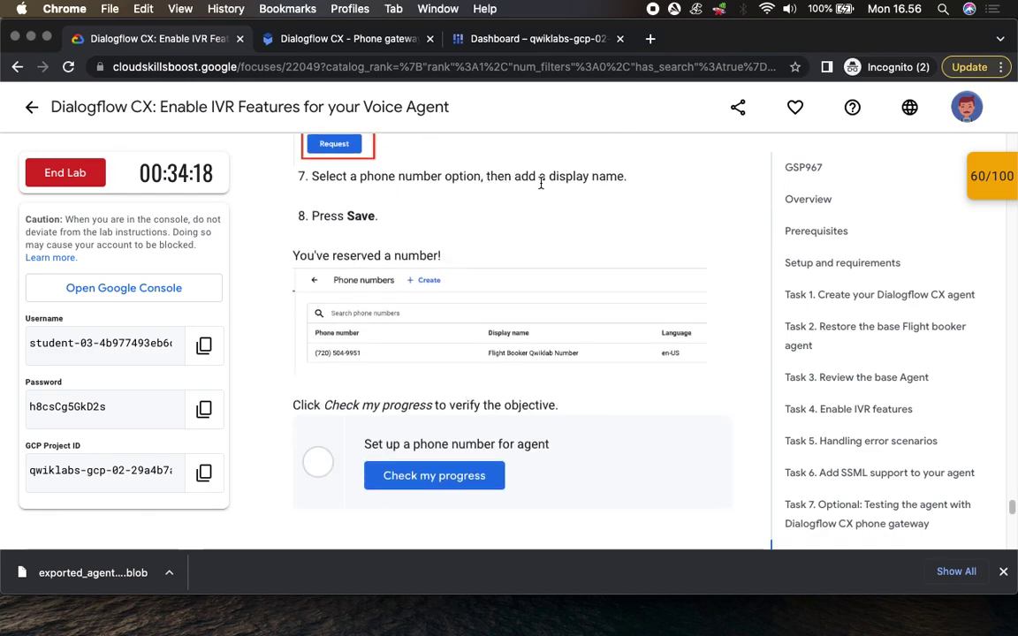
left_click_drag(541, 183, 659, 182)
left_click(371, 39)
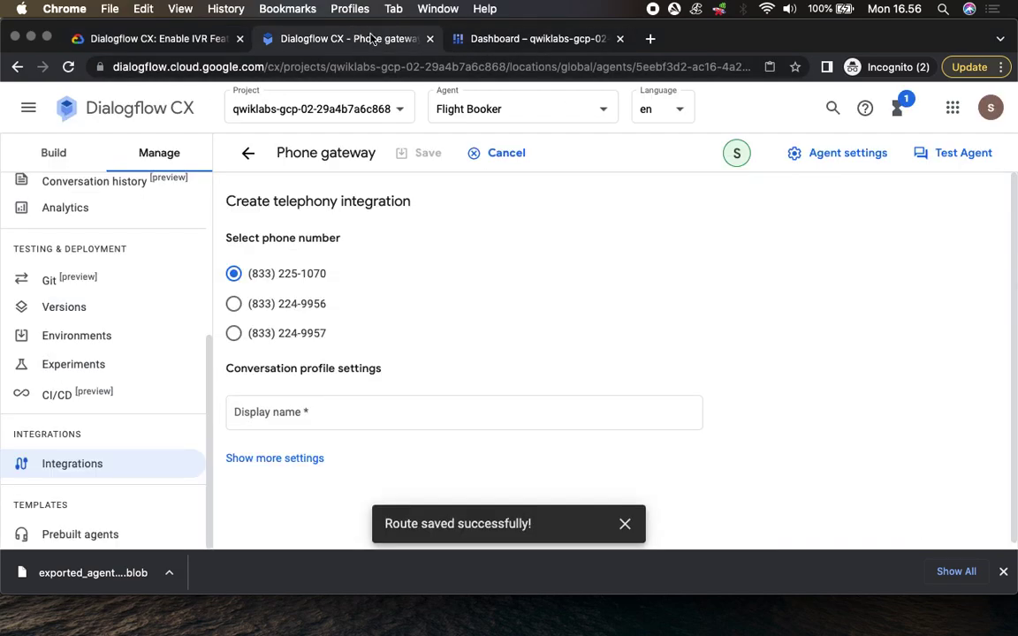
left_click(311, 412)
type("Qwiklabs Demo")
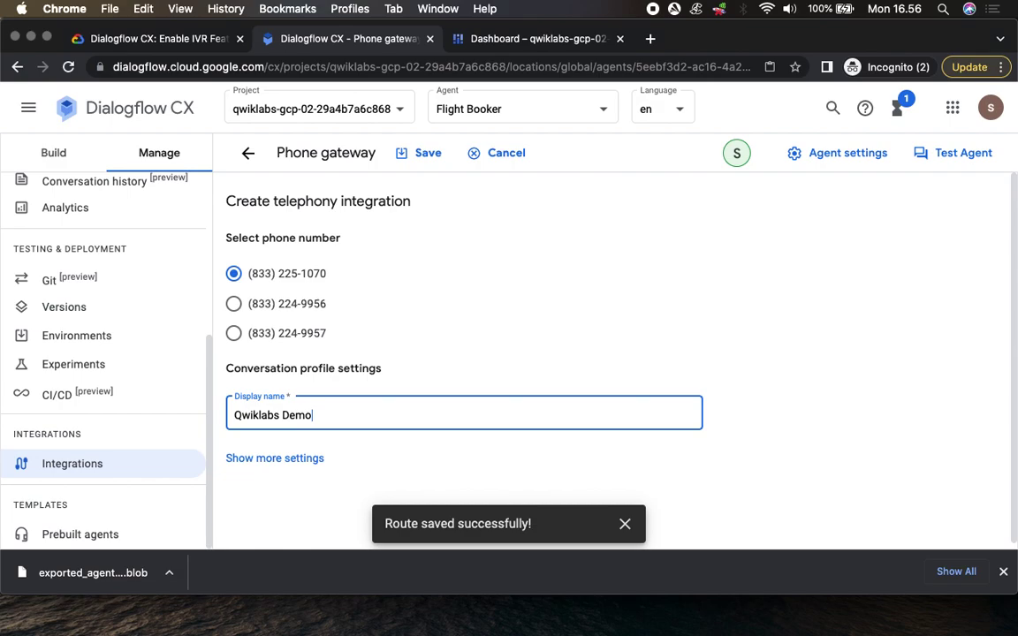
scroll(765, 381, "down", 1)
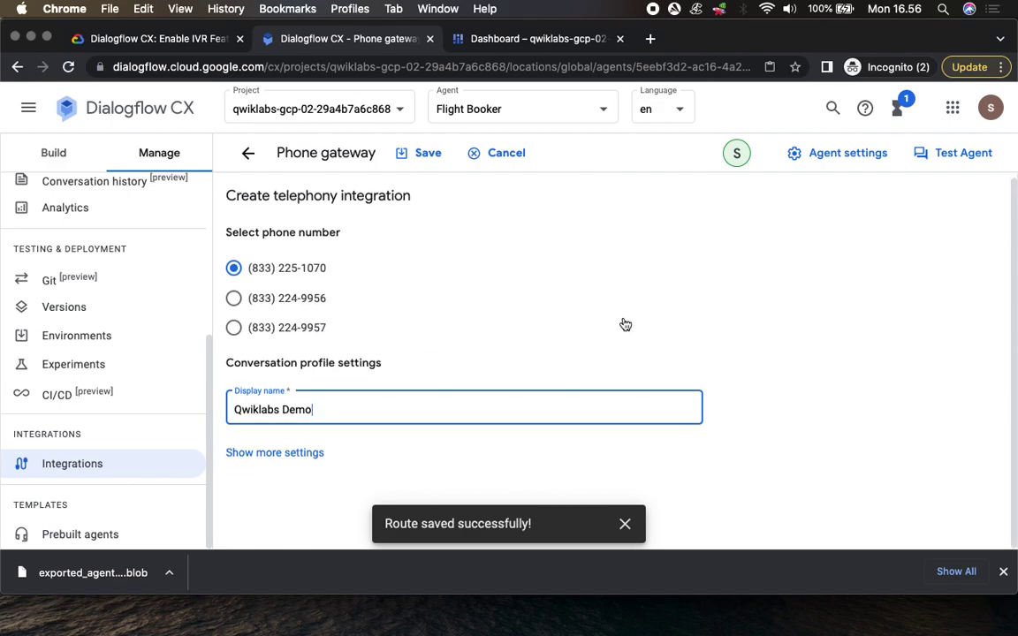
Check step 8 of Task 8 in the lab instructions, and save the telephony integration
left_click(166, 44)
left_click(447, 212)
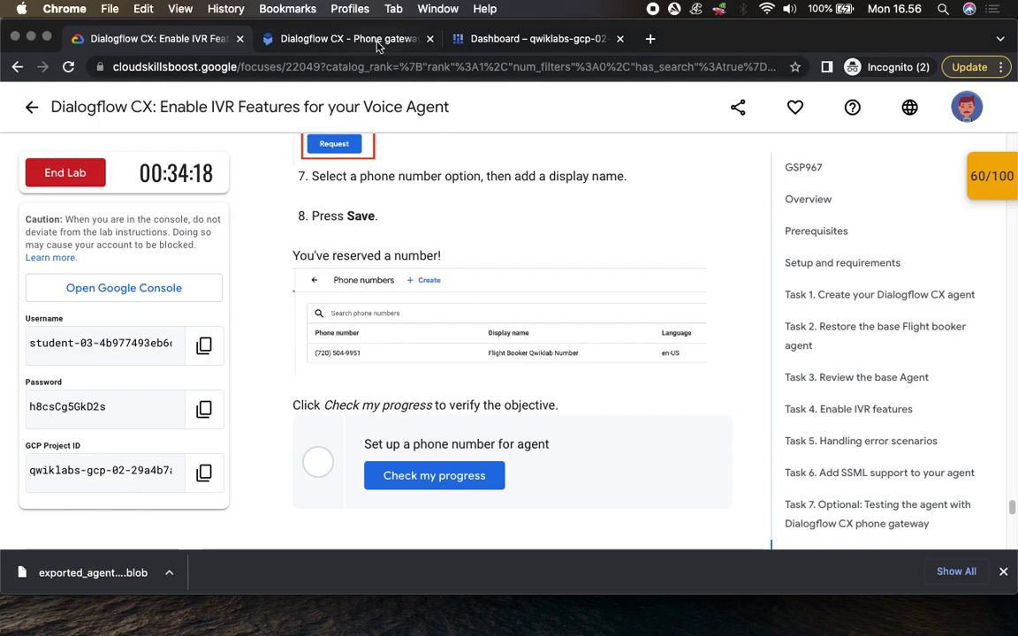
left_click(340, 39)
left_click(428, 155)
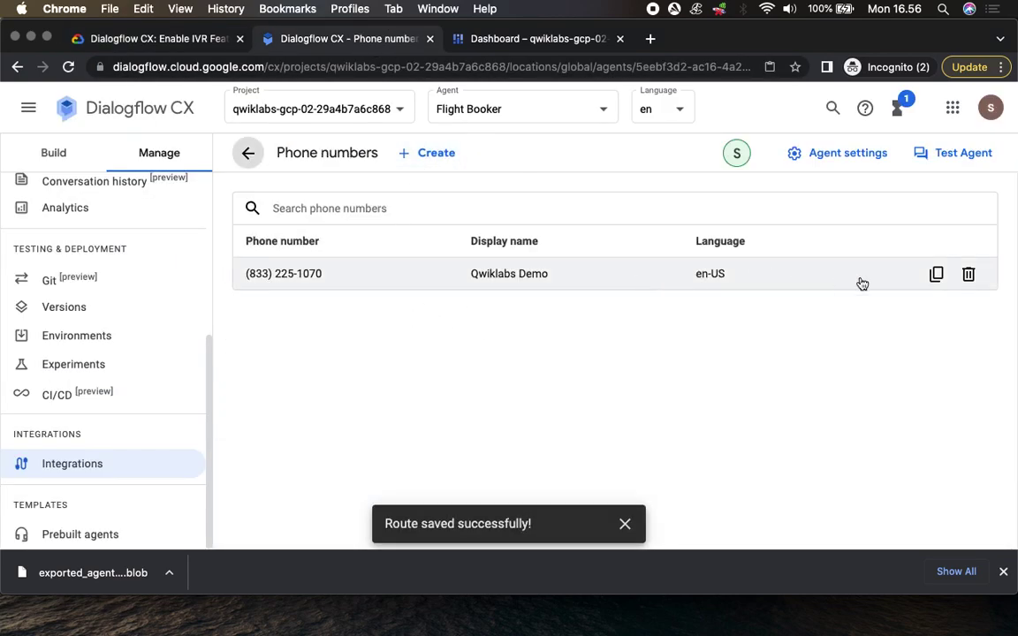
Run the lab's progress check for "Set up a phone number for agent" and review the score breakdown
left_click(146, 39)
scroll(434, 389, "down", 1)
scroll(435, 388, "down", 1)
left_click(432, 396)
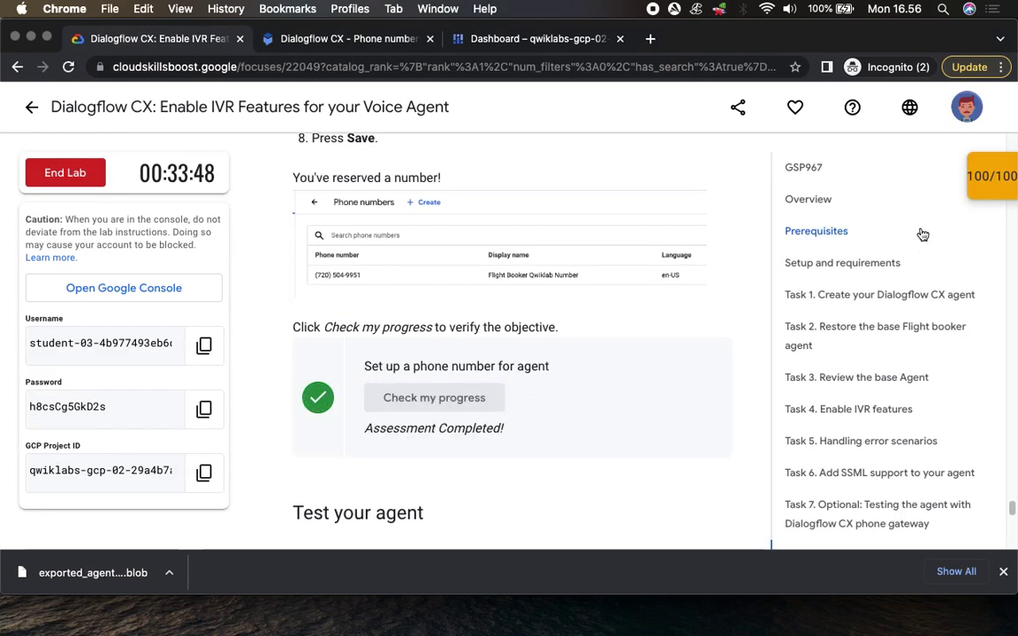
left_click(990, 176)
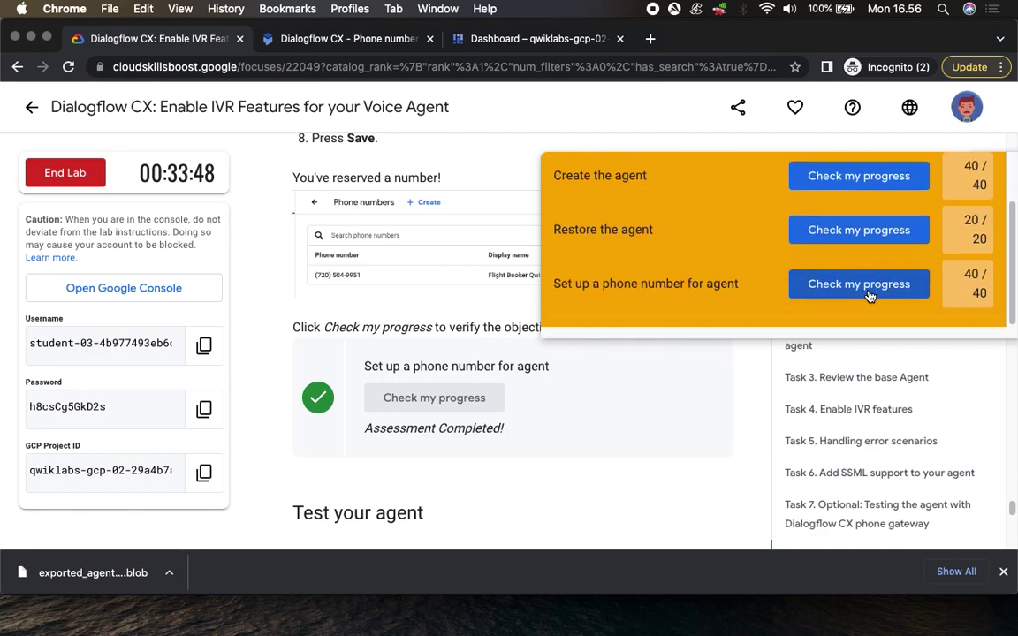
scroll(936, 263, "up", 2)
left_click(968, 186)
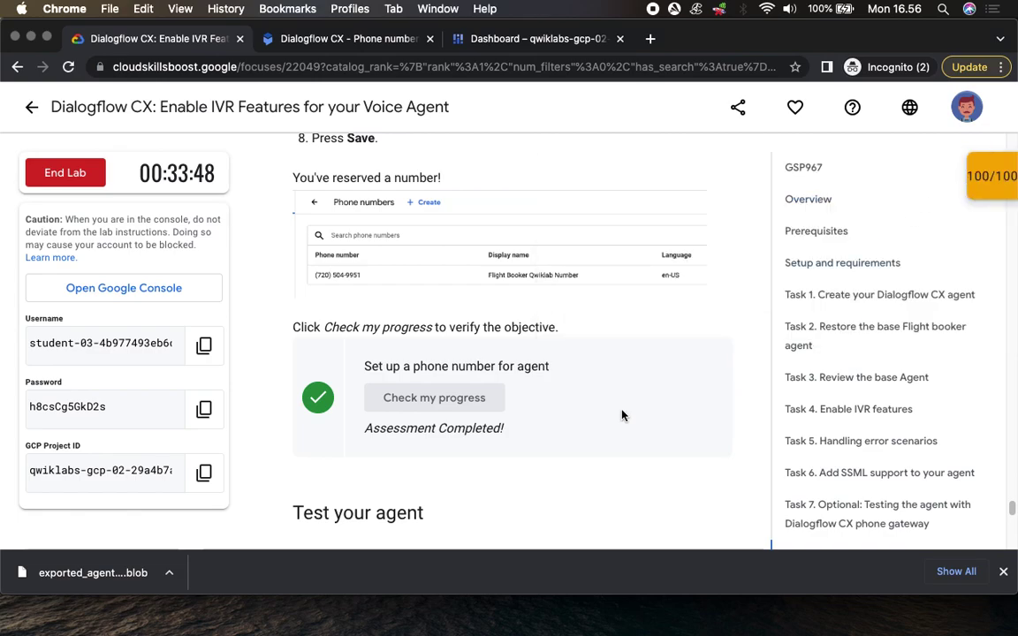
Read the lab's agent test notes and Task 9 step 1, and open the list of all agents in Dialogflow CX
scroll(623, 413, "down", 4)
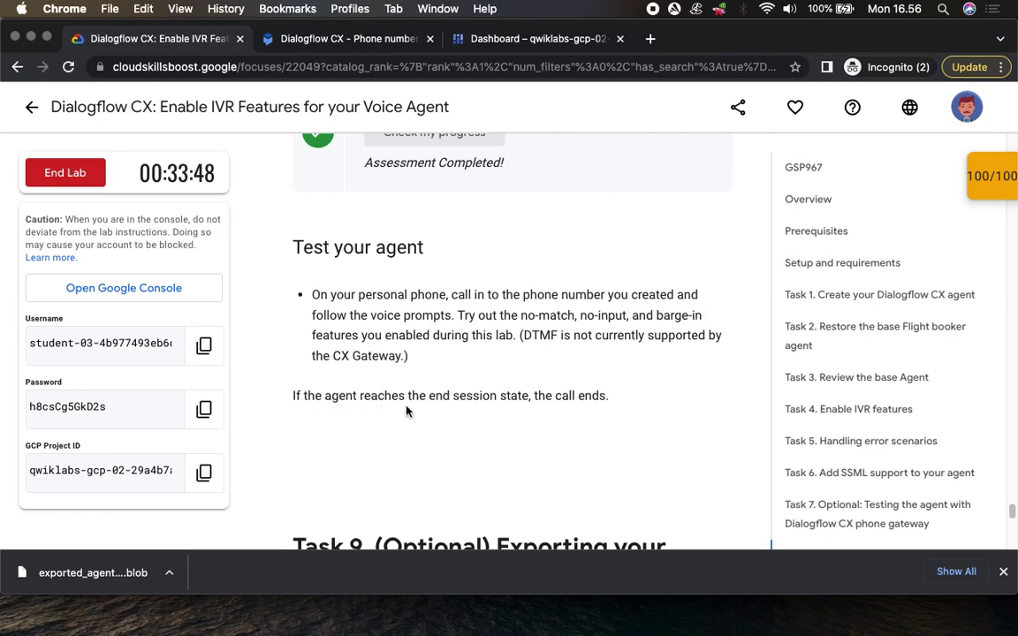
scroll(513, 389, "down", 2)
scroll(446, 300, "down", 2)
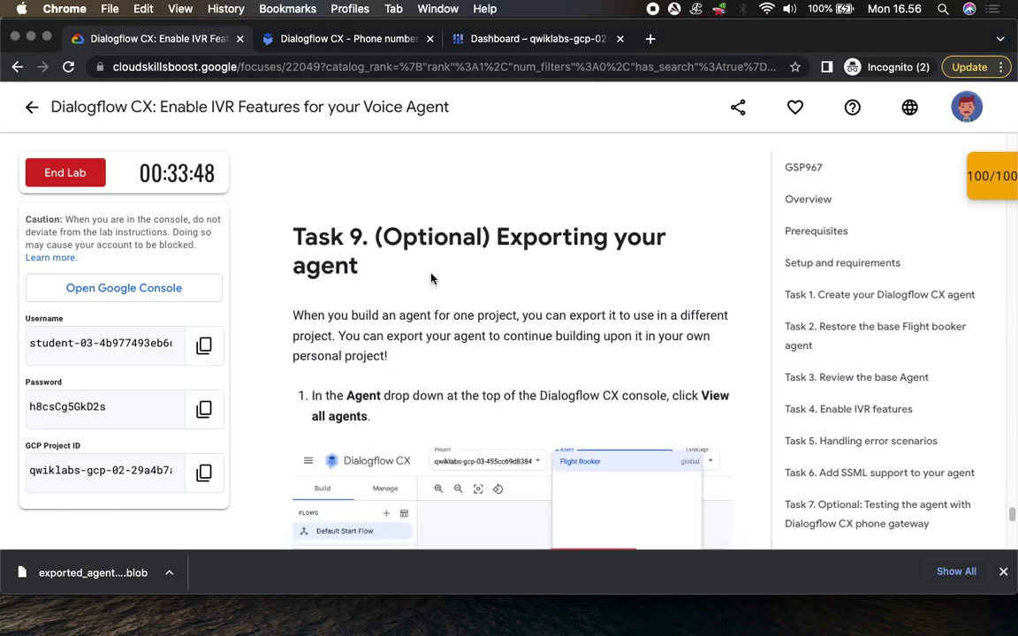
scroll(486, 269, "down", 1)
scroll(364, 302, "down", 2)
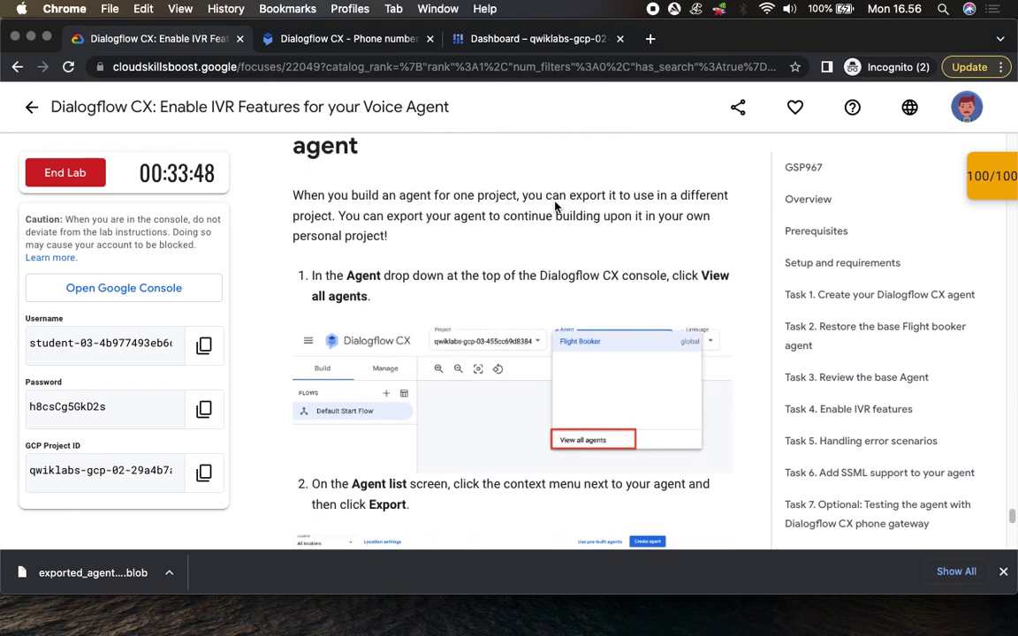
scroll(358, 238, "down", 3)
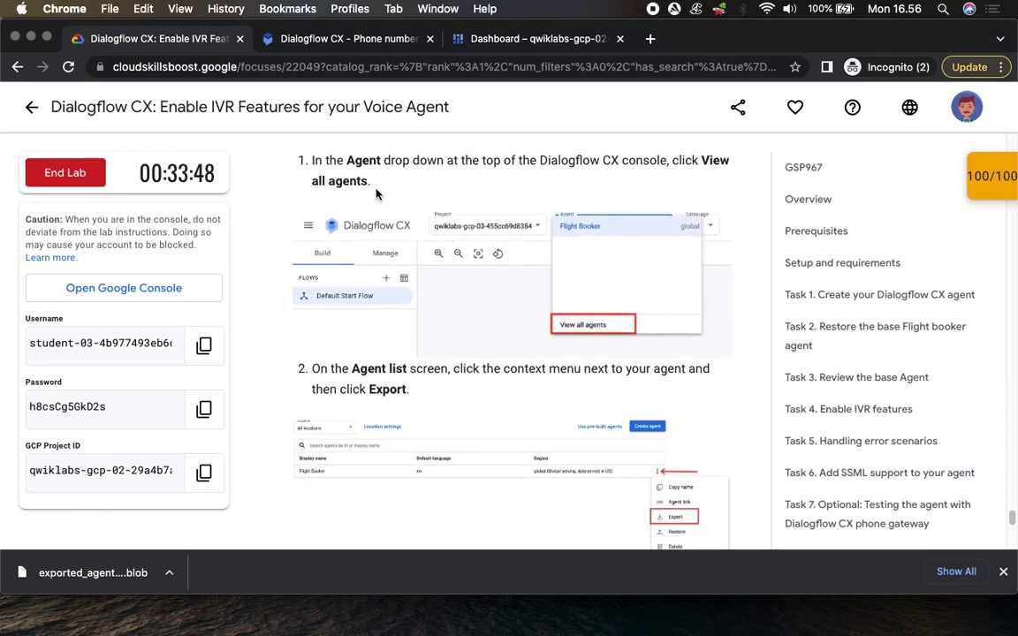
left_click(313, 39)
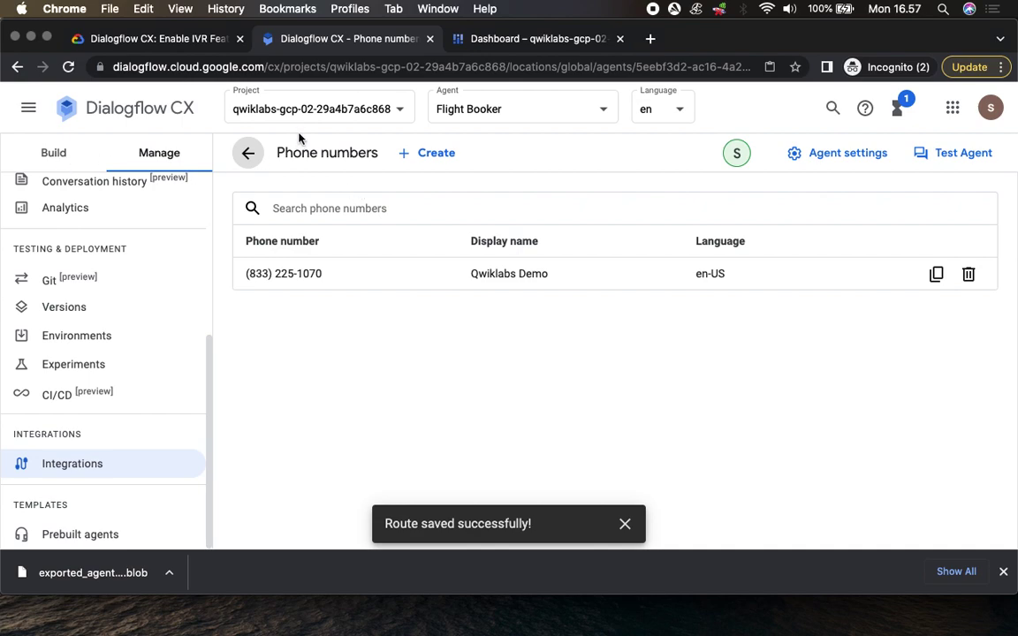
left_click(540, 117)
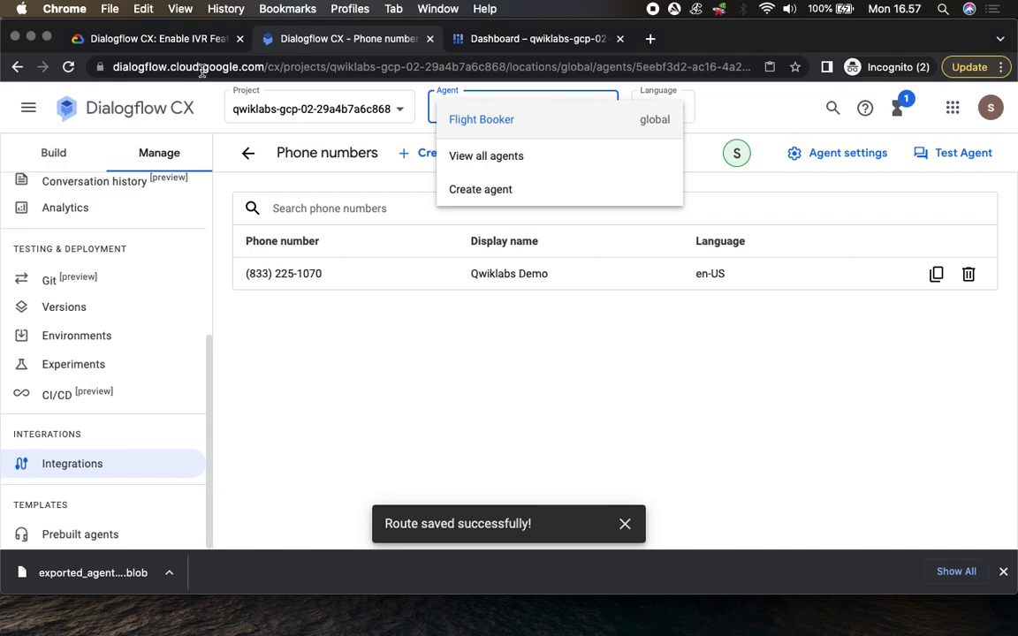
left_click(152, 41)
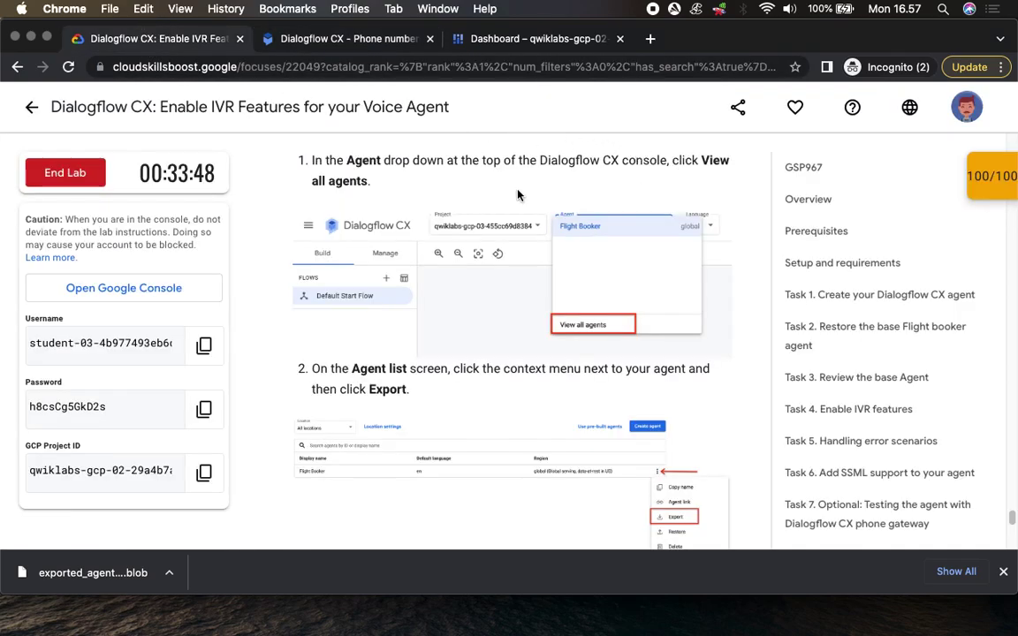
left_click(382, 41)
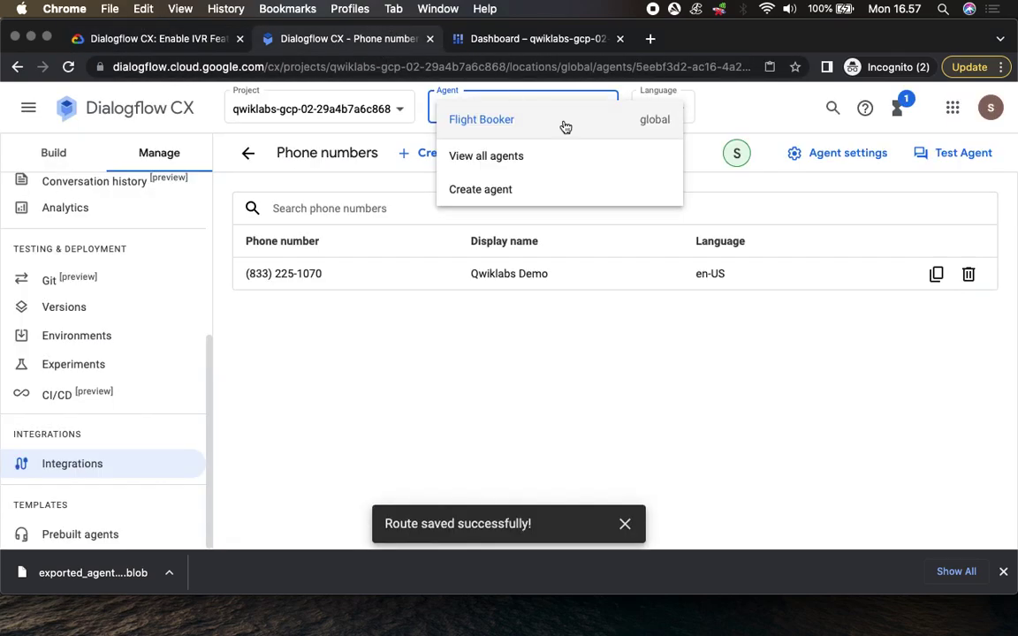
left_click(478, 156)
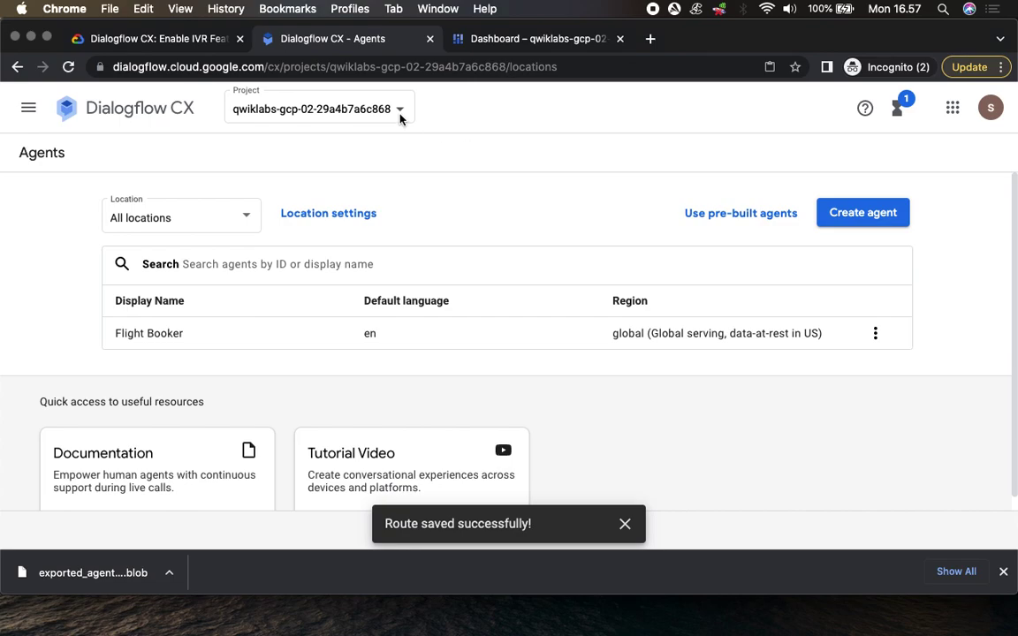
Check step 2 of Task 9 in the lab instructions, and start exporting the Flight Booker agent from the agent list
left_click(131, 38)
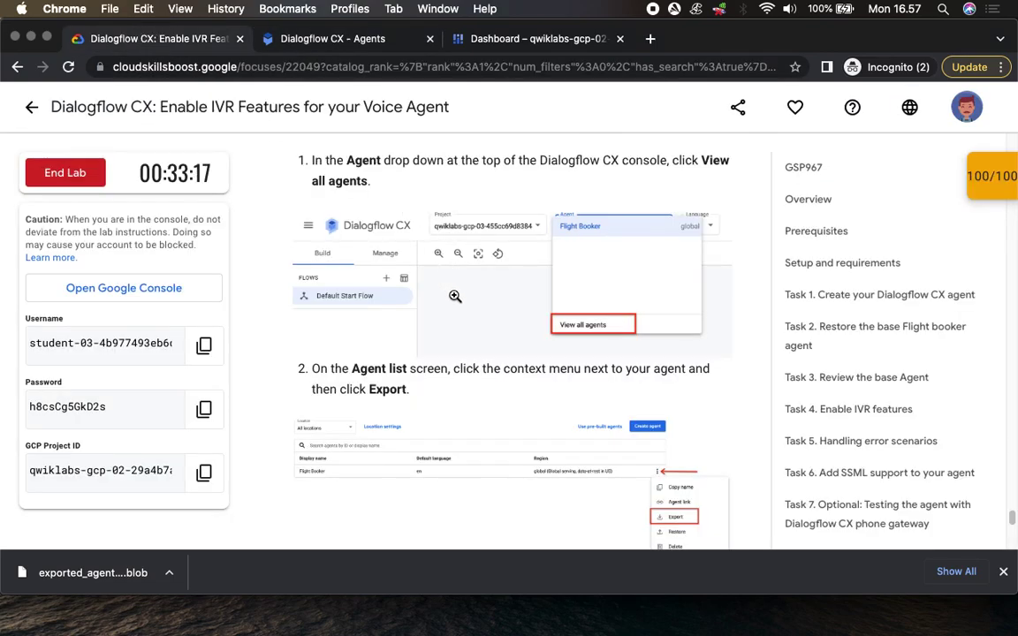
scroll(457, 333, "down", 5)
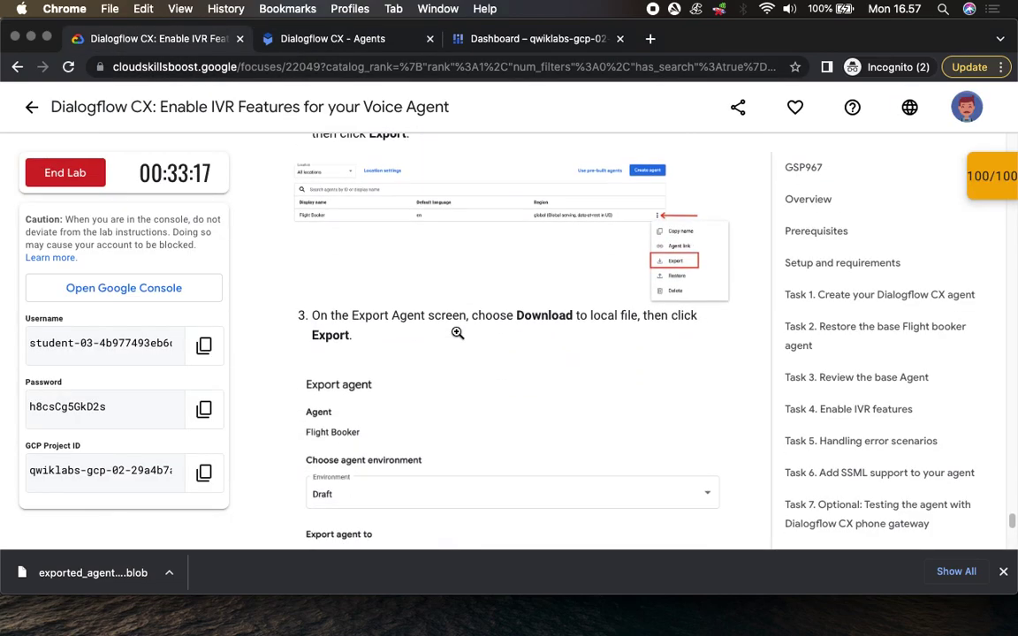
scroll(457, 333, "up", 1)
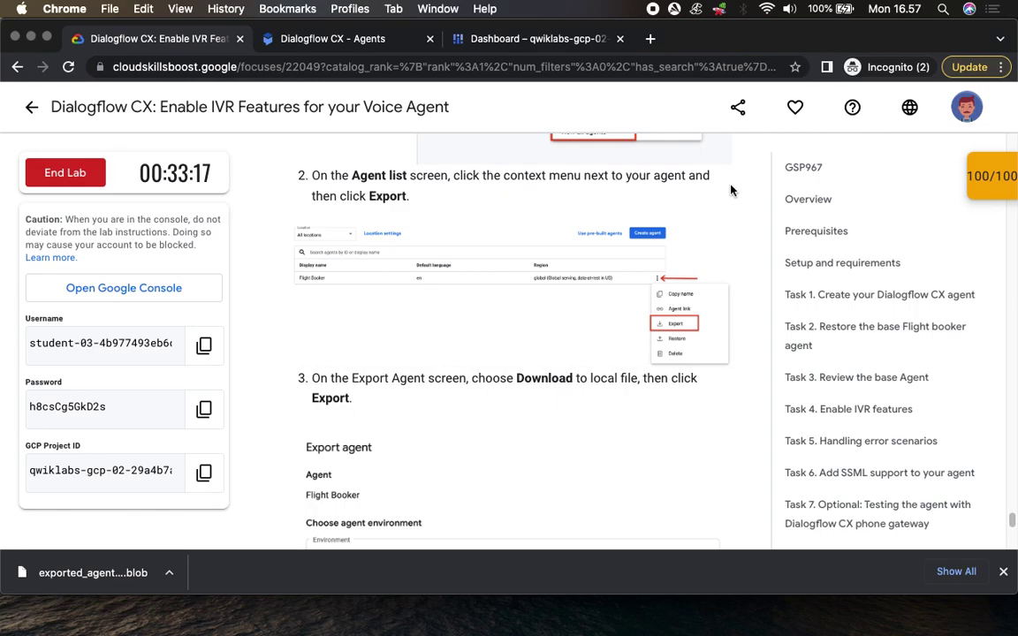
left_click(289, 48)
left_click(873, 333)
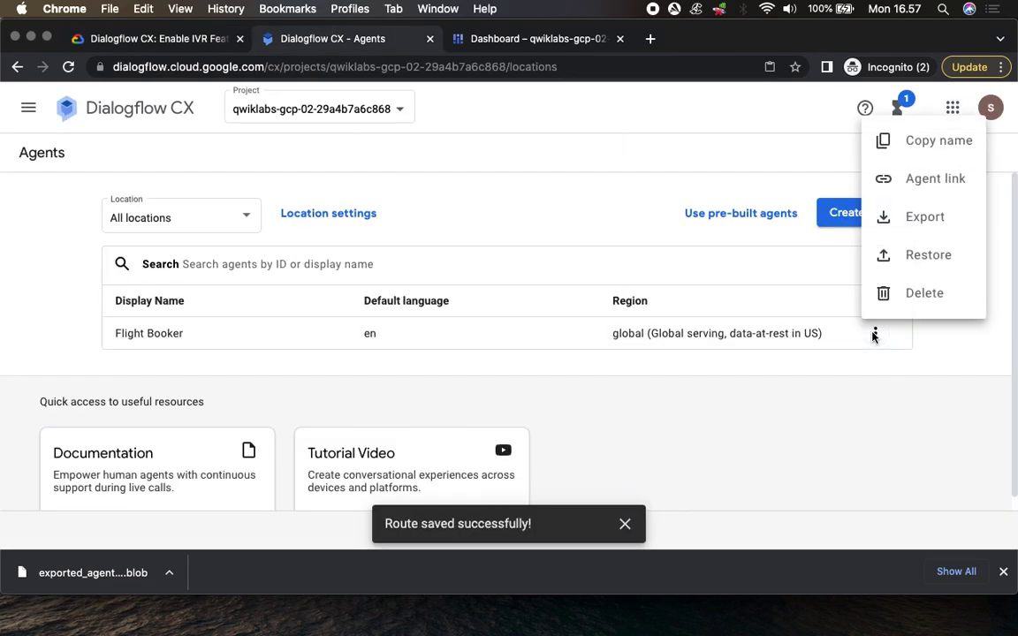
left_click(919, 216)
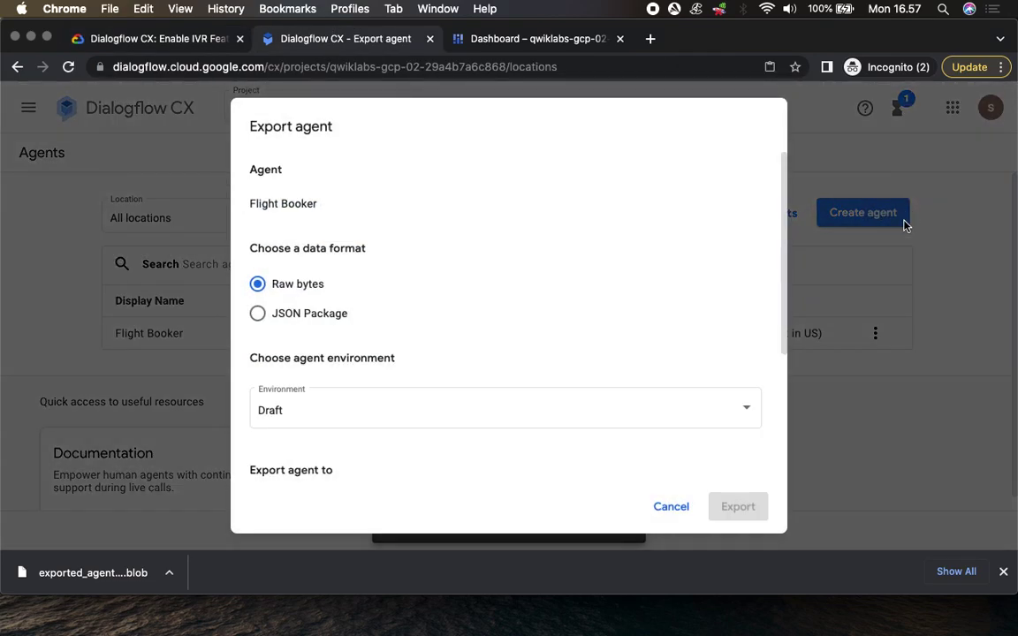
Check step 3 of Task 9, and choose Download to a local file as the Flight Booker export destination
left_click(150, 39)
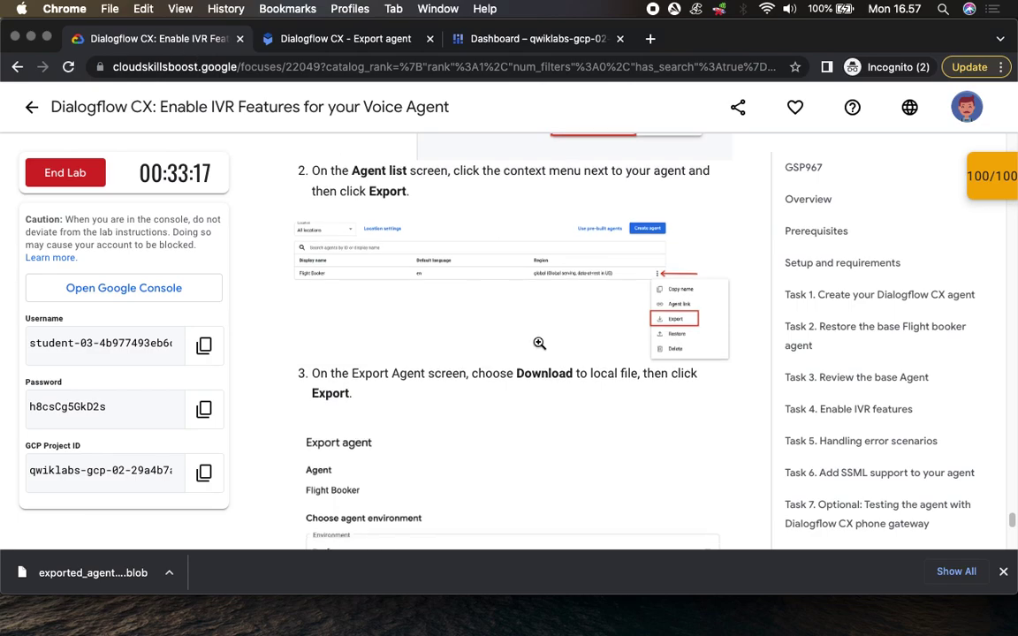
scroll(539, 343, "down", 5)
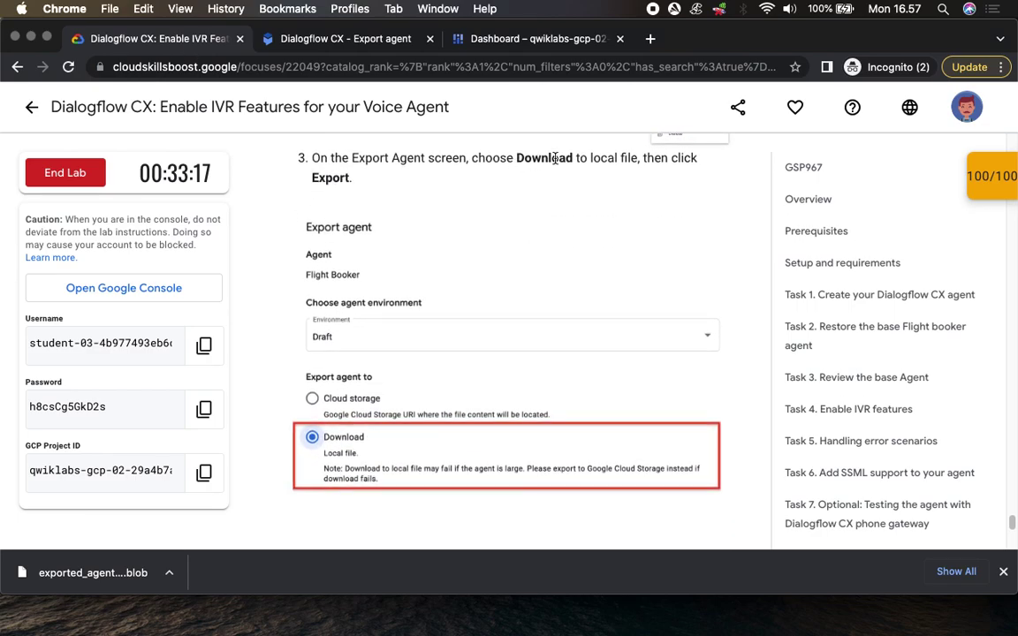
left_click(353, 40)
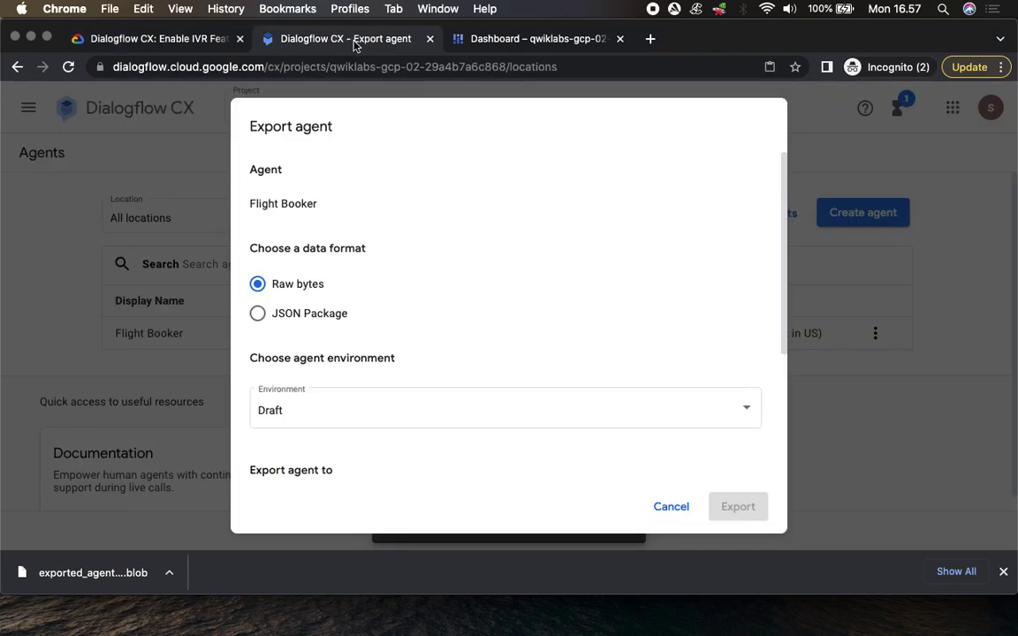
scroll(402, 331, "down", 3)
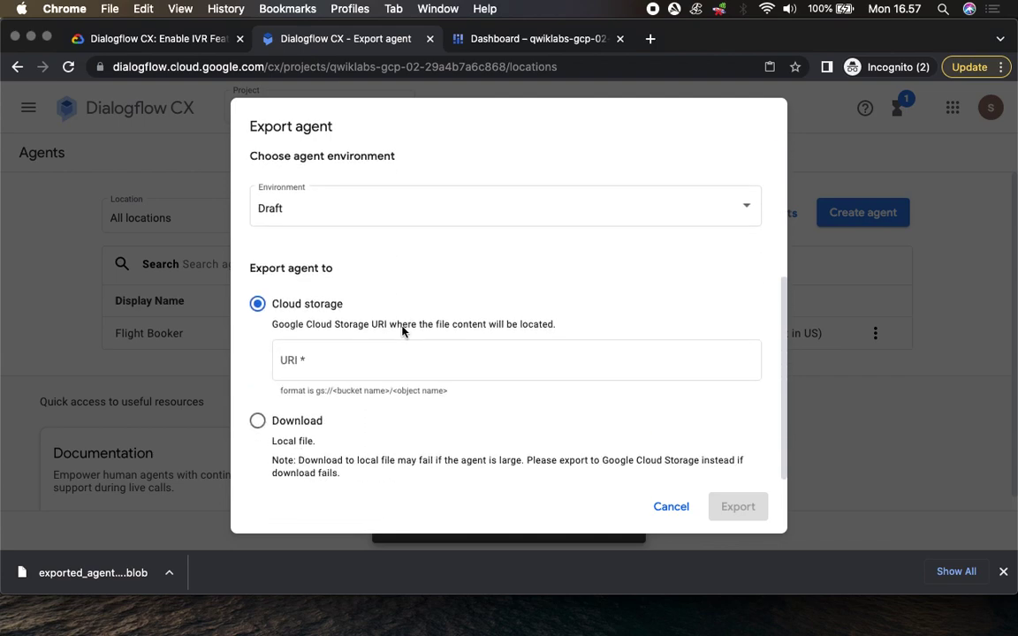
left_click(257, 422)
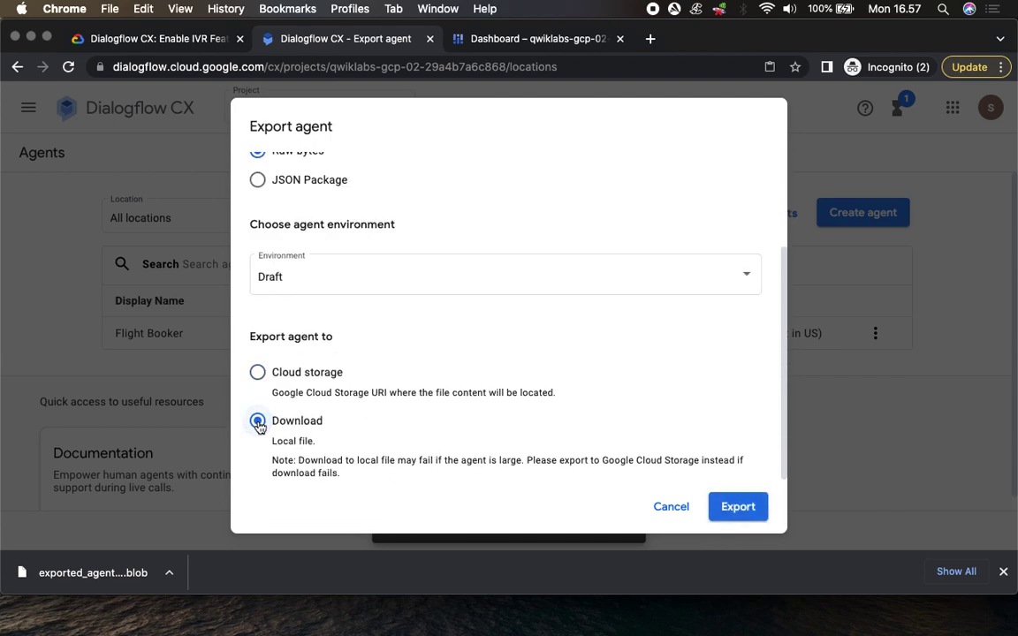
scroll(423, 321, "up", 3)
scroll(423, 321, "down", 2)
Check the rest of the Task 9 instructions, and export the Flight Booker agent's Draft environment as raw bytes
left_click(202, 37)
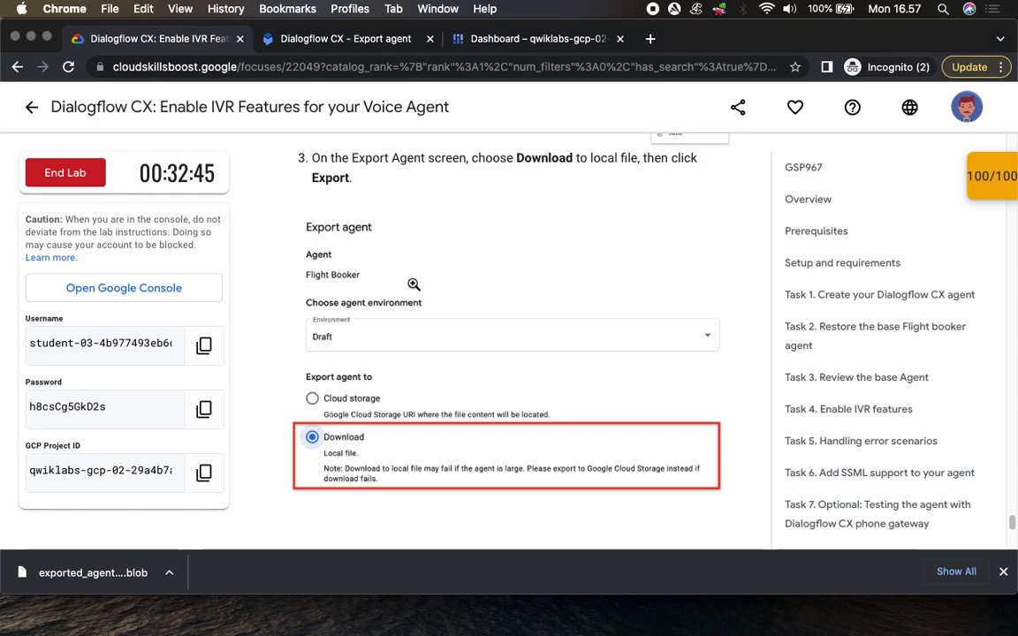
scroll(413, 284, "down", 2)
scroll(413, 284, "down", 4)
scroll(413, 283, "down", 4)
left_click(353, 39)
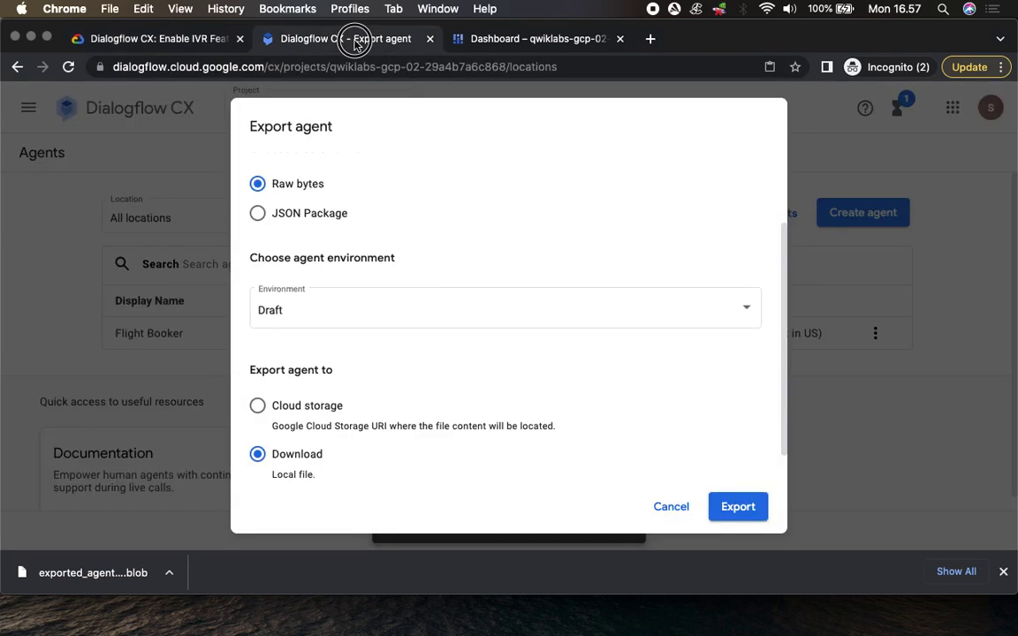
left_click(739, 507)
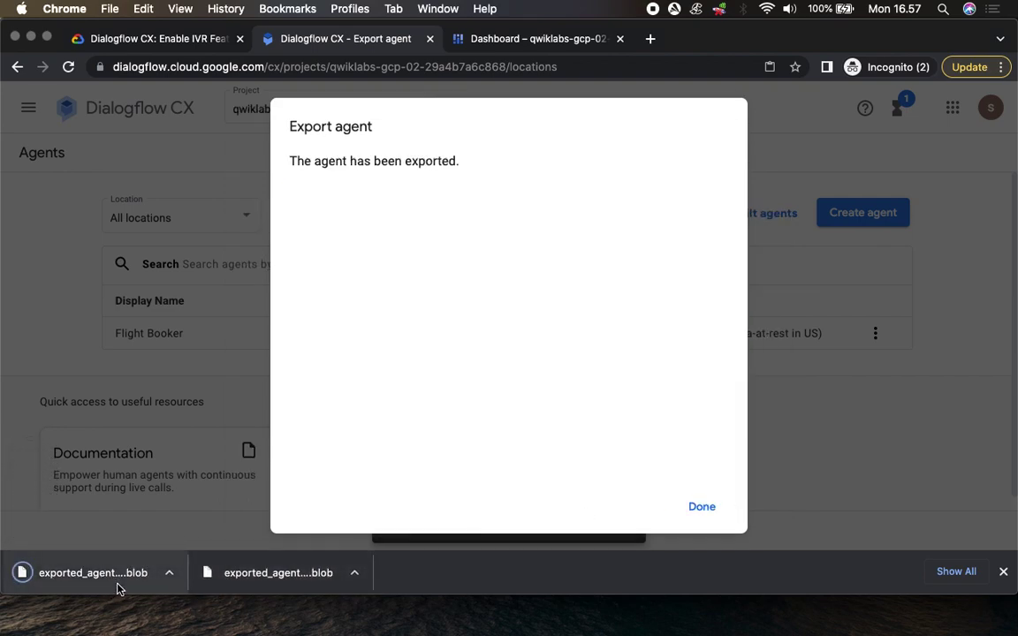
left_click(694, 506)
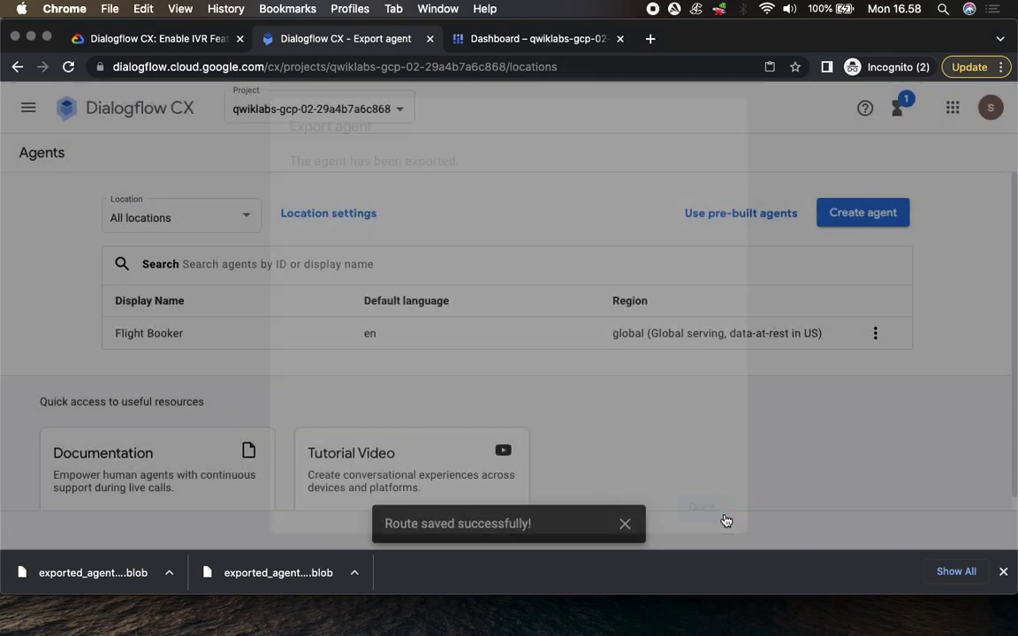
Look through the lab's closing sections, from Congratulations to the recommended next lab
left_click(190, 36)
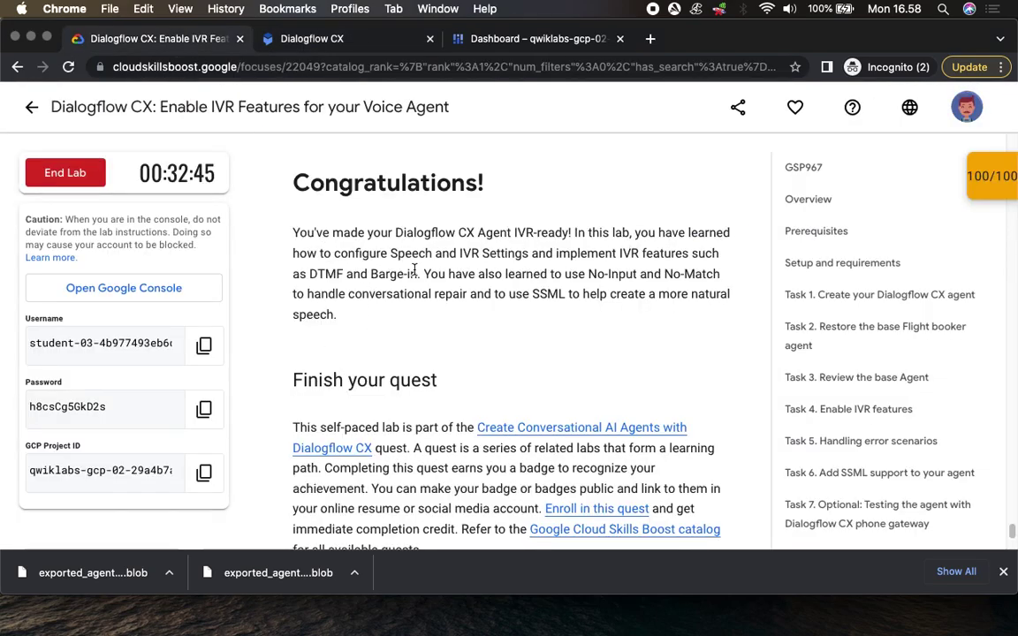
scroll(389, 265, "down", 5)
scroll(385, 298, "down", 10)
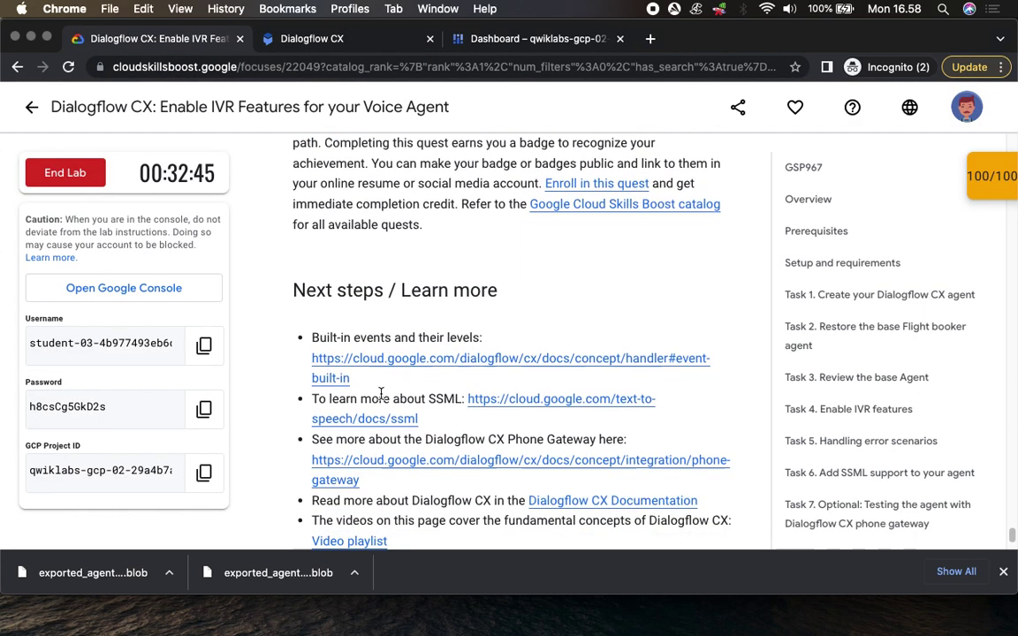
scroll(506, 428, "down", 2)
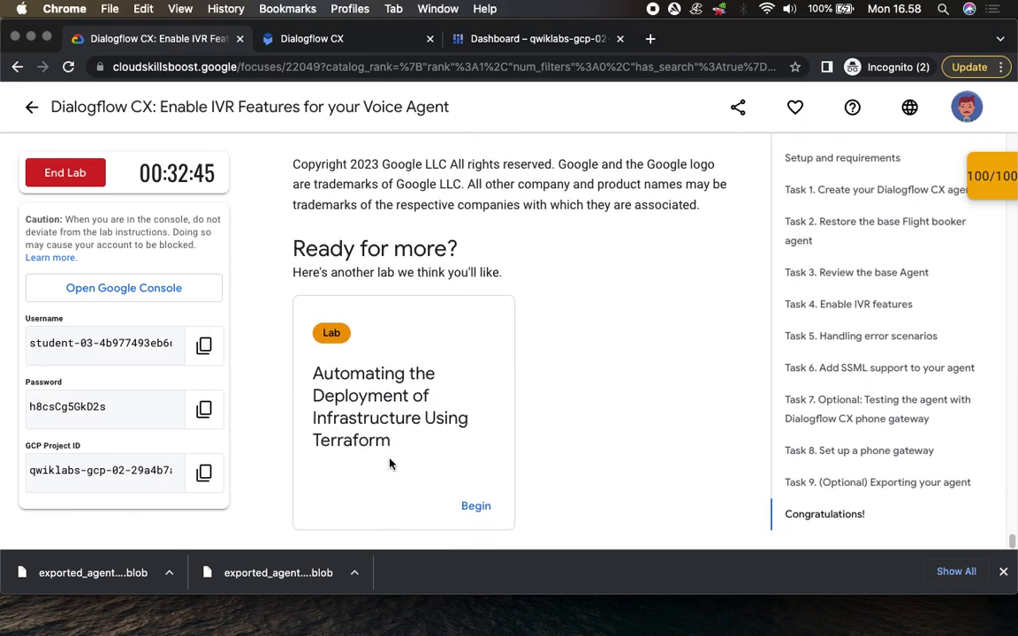
End the lab, confirm ending it, and submit a five-star satisfaction rating without comments
left_click(85, 177)
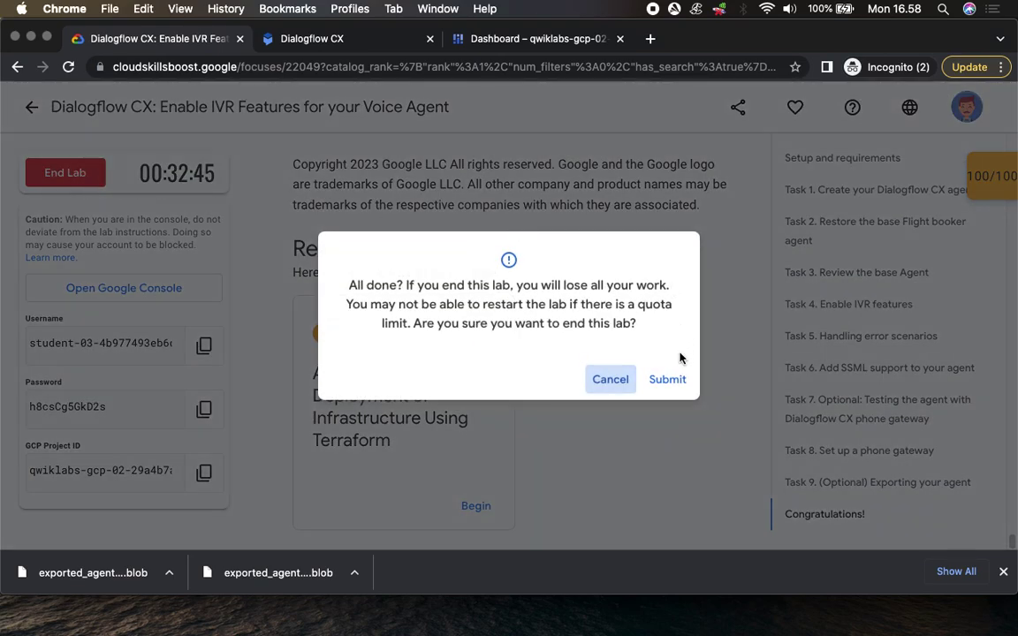
left_click(670, 389)
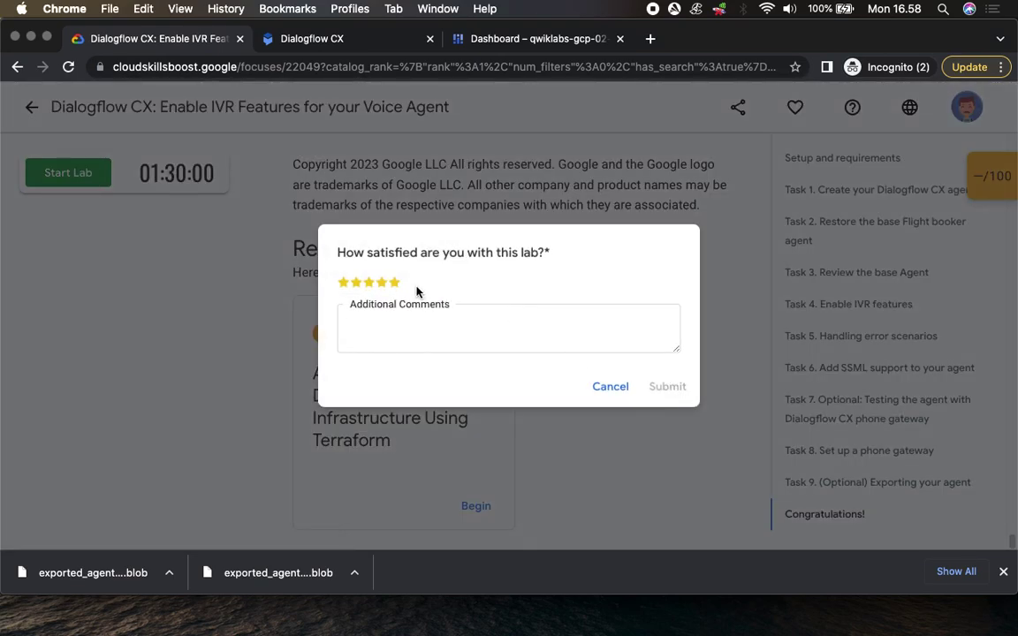
left_click(395, 284)
left_click(680, 388)
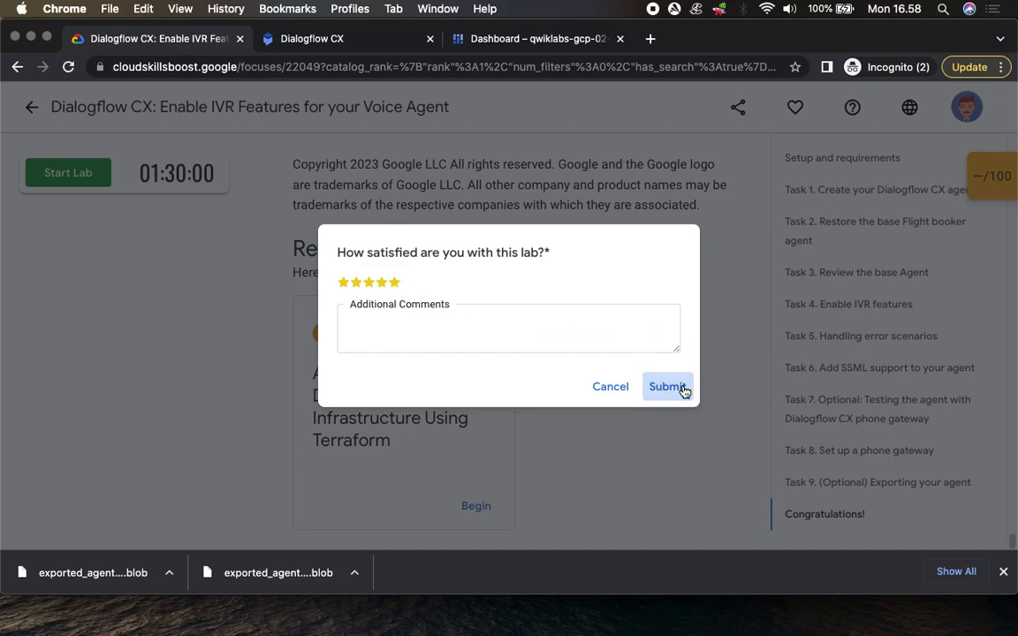